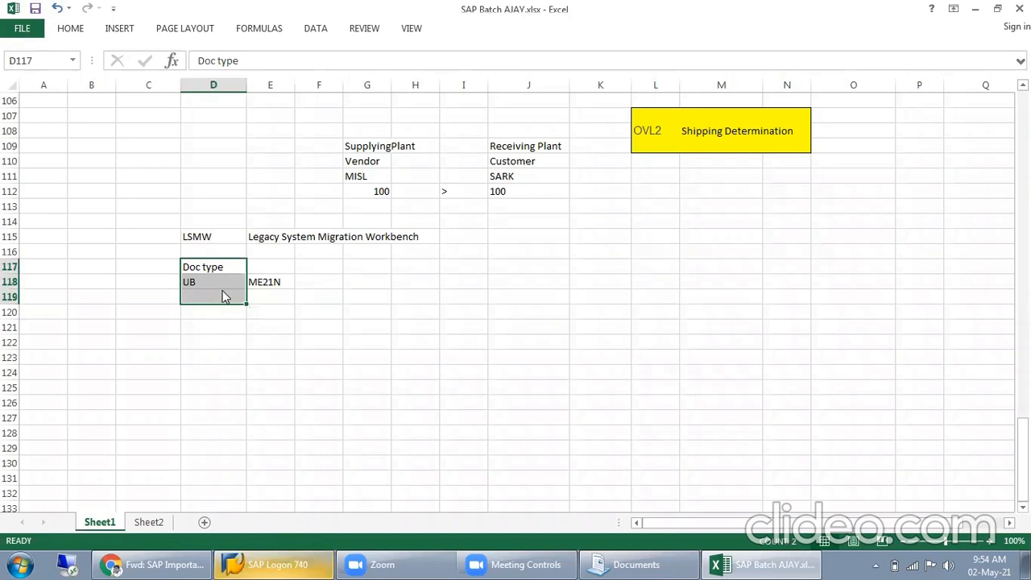
Step: Log on to client 810 with the user ID and account password, continuing with this logon and ending any other logons
key("shift+Tab")
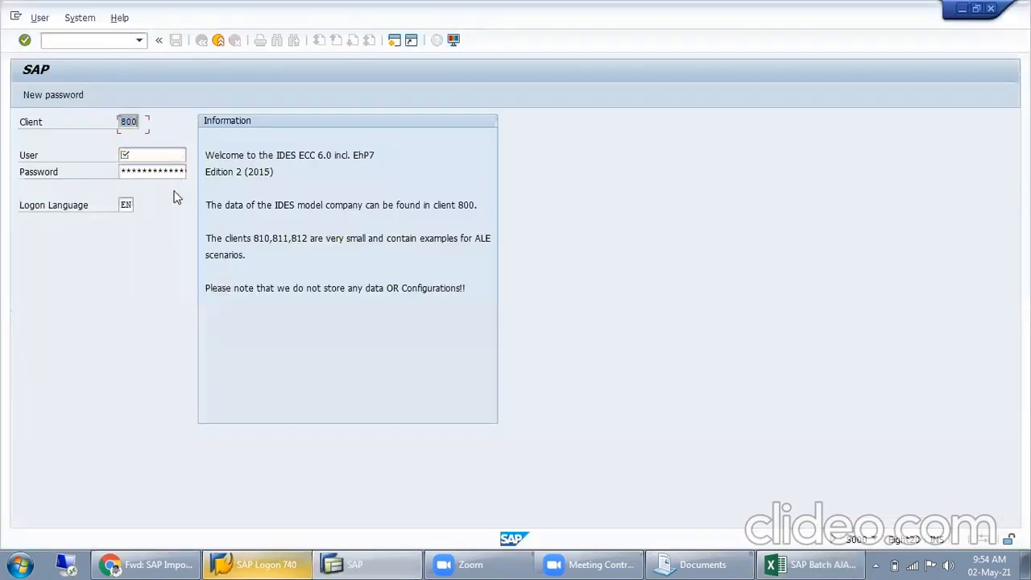
type("810")
key("Tab")
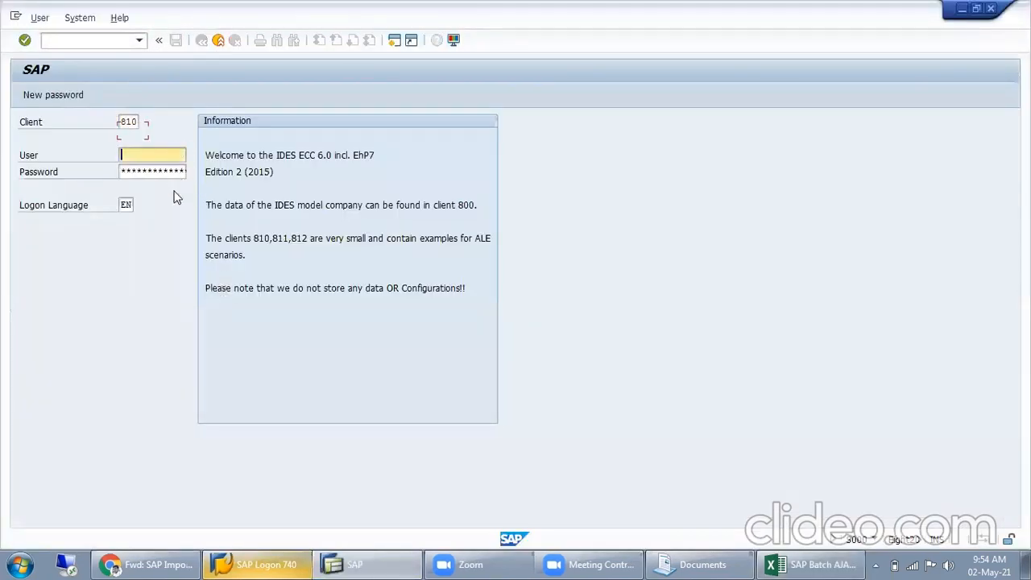
key("Down")
key("Down")
key("Tab")
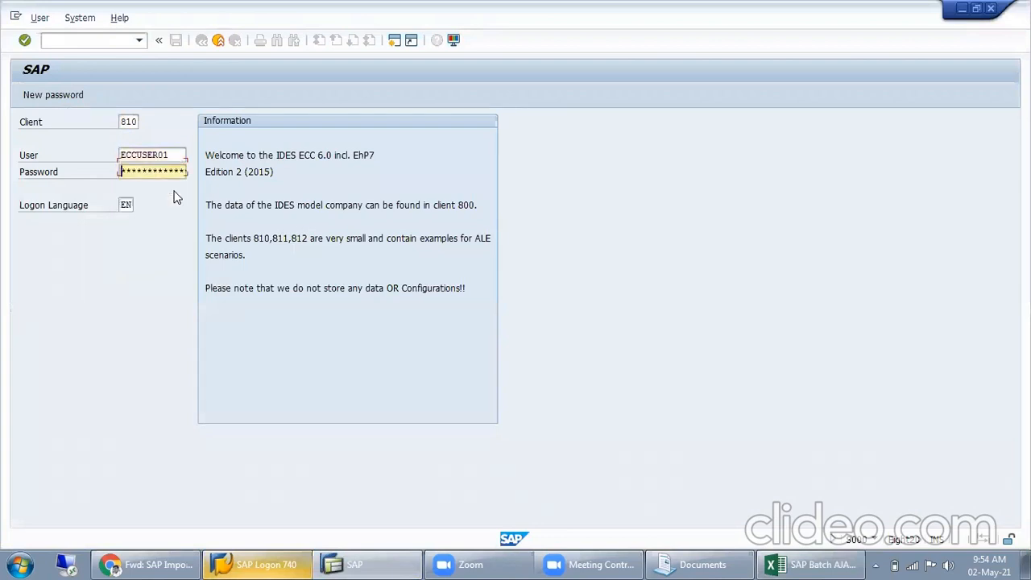
type("**")
key("Return")
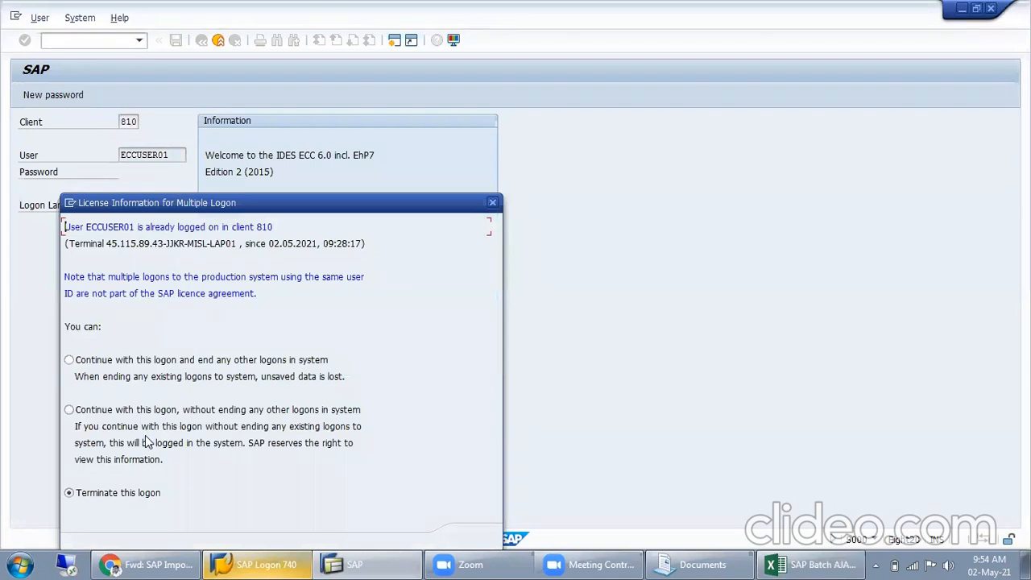
left_click(179, 367)
key("Return")
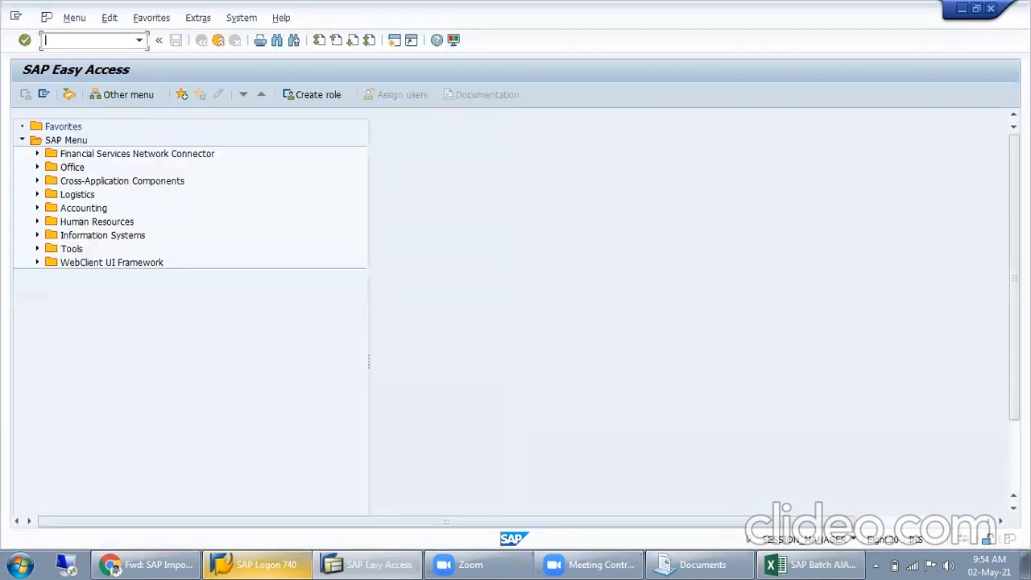
Step: Open the Create Purchase Order transaction (ME21N) and highlight the Vendor label in the order header
key("Return")
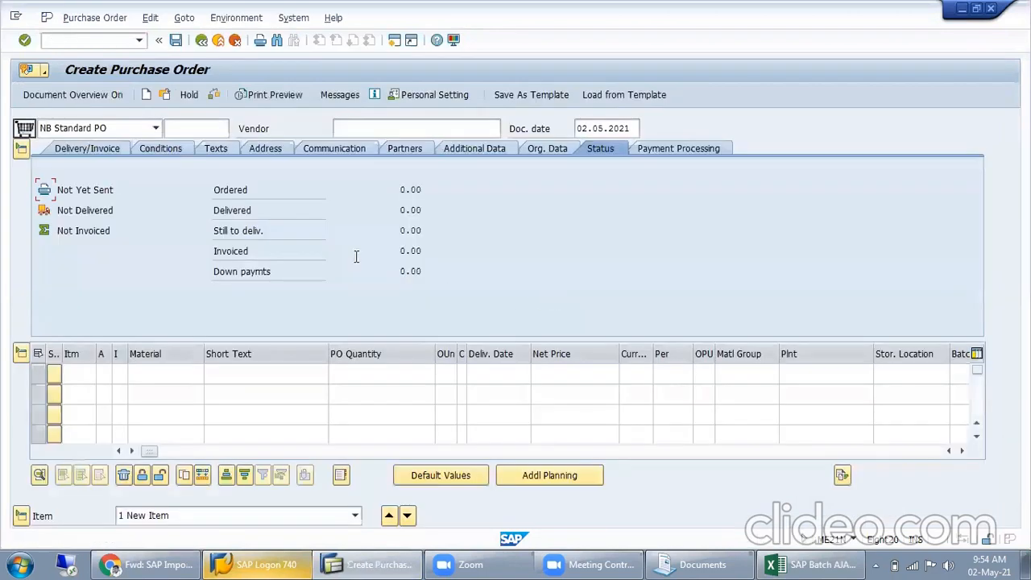
left_click(371, 133)
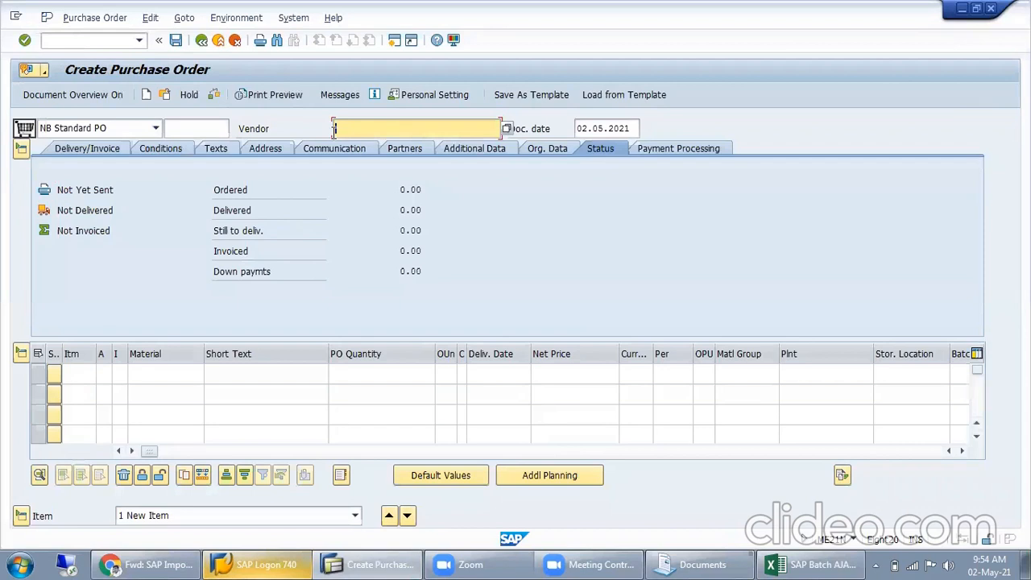
left_click_drag(282, 127, 213, 129)
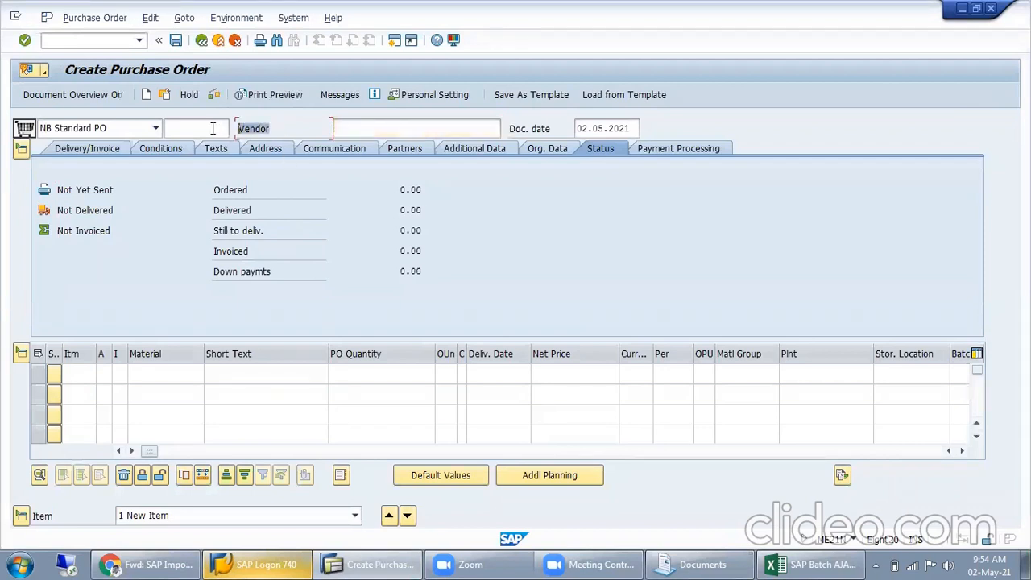
Step: Set the purchase order's document type to SER Service Order
left_click(116, 130)
left_click(107, 147)
left_click(123, 130)
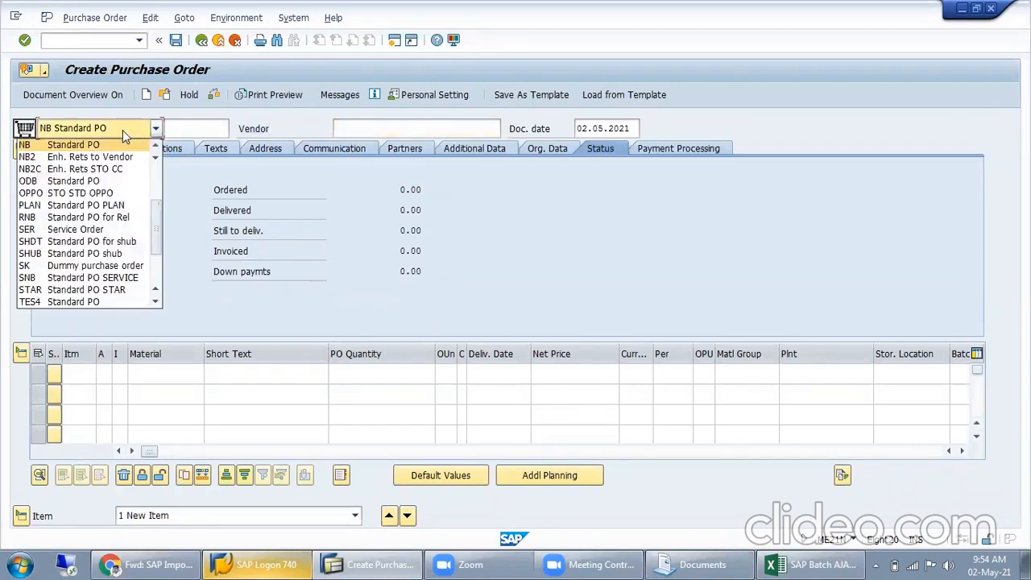
left_click(93, 229)
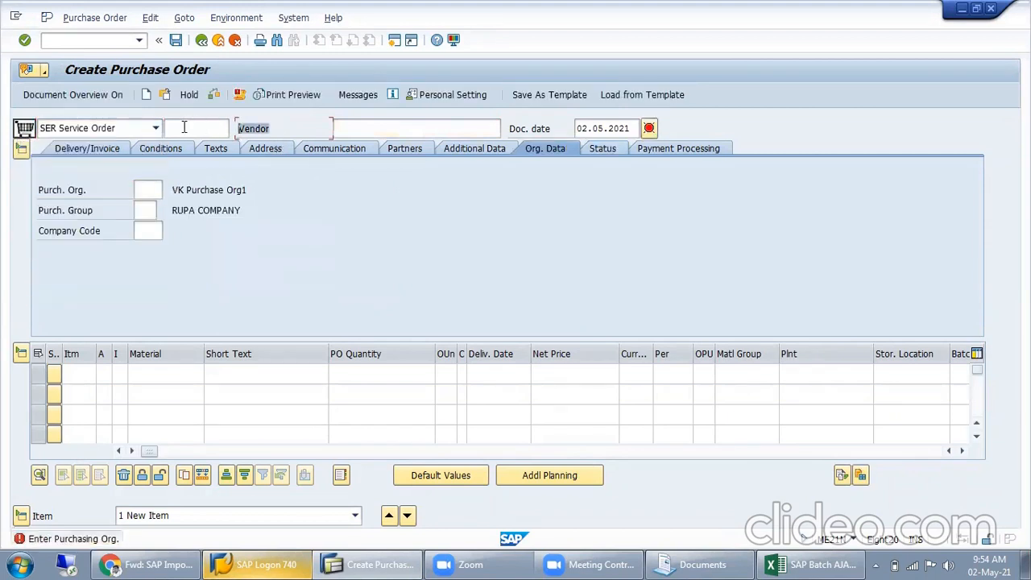
Step: Set the purchase order's document type to UB Stock transport ord. and highlight the Supplying Plant label
left_click(143, 131)
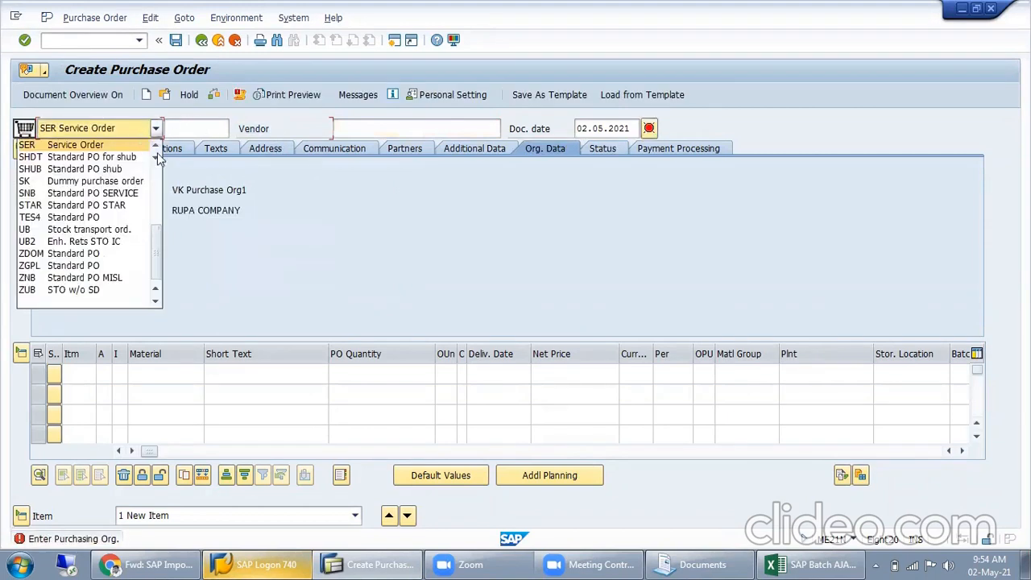
left_click(80, 230)
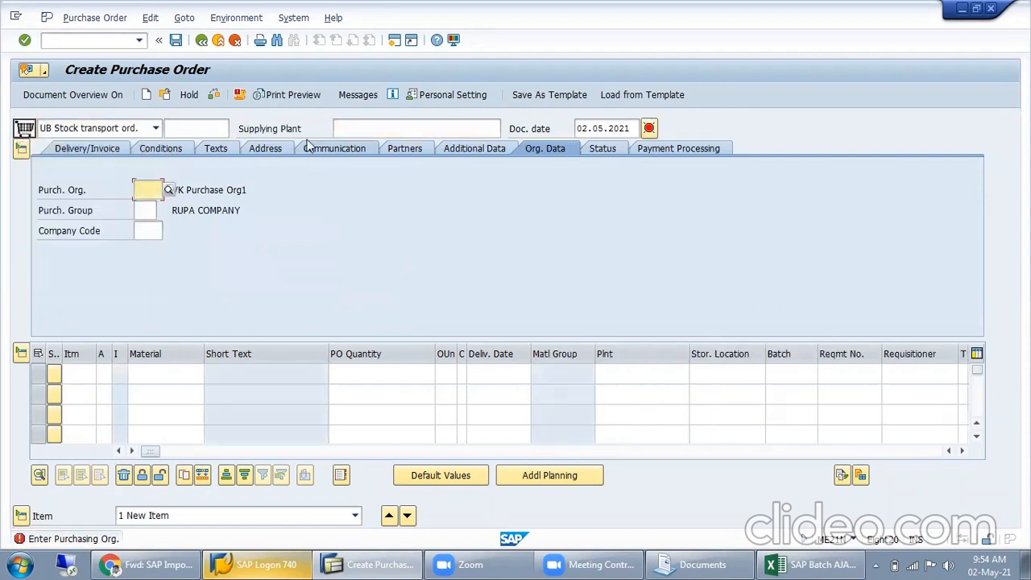
left_click(303, 128)
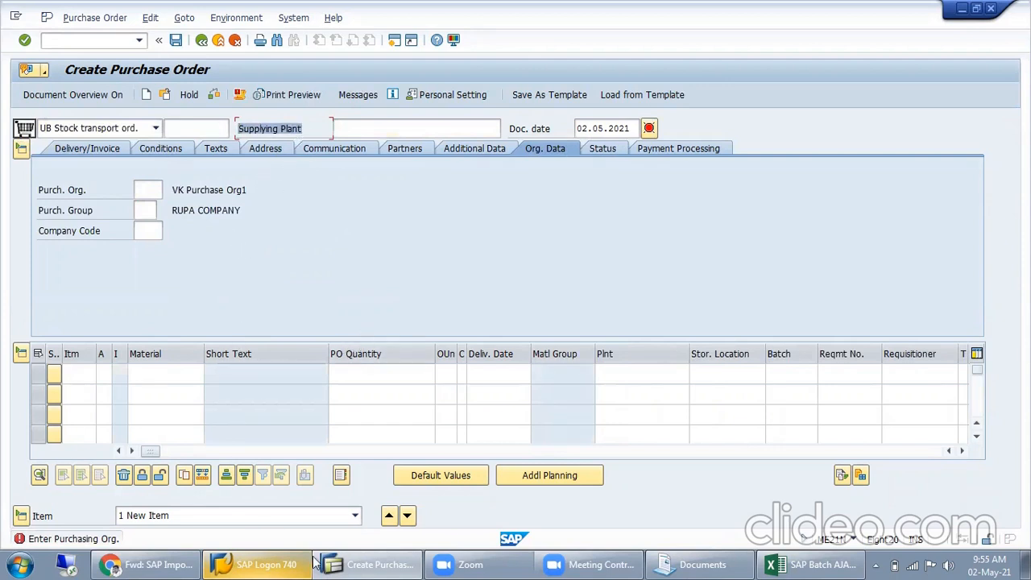
Step: Start transaction SPRO in a new session with /o and display the SAP reference implementation guide
left_click(87, 44)
type("/o")
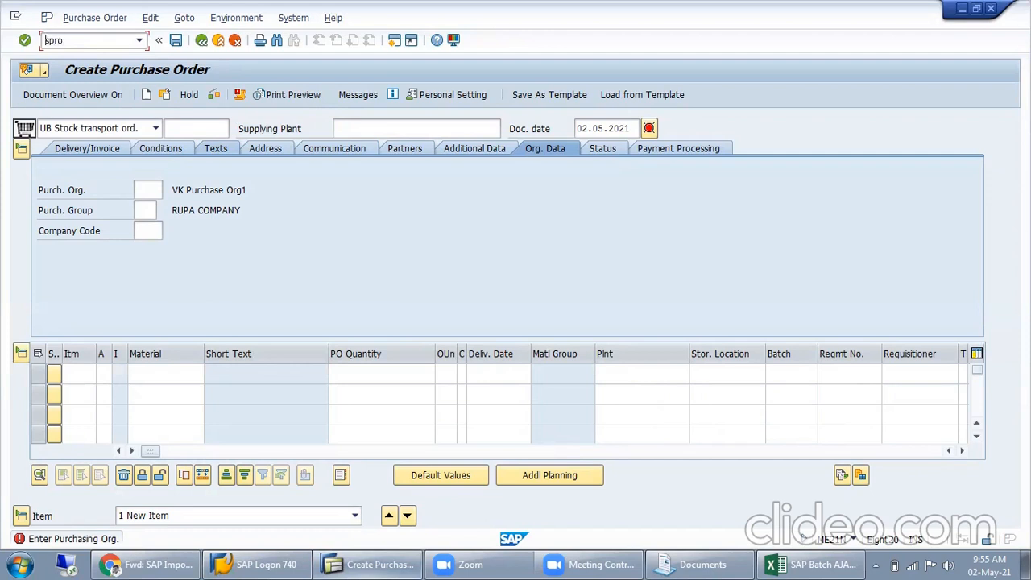
type("o")
left_click(78, 98)
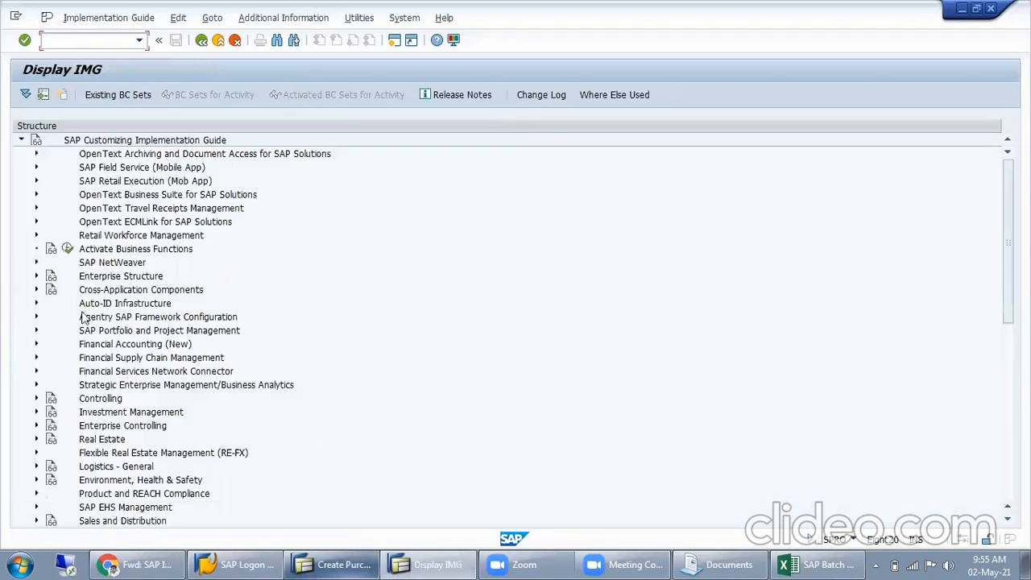
Step: Open Define Document Types for purchase orders under Materials Management, Purchasing, Purchase Order in the implementation guide
scroll(80, 362, "down", 5)
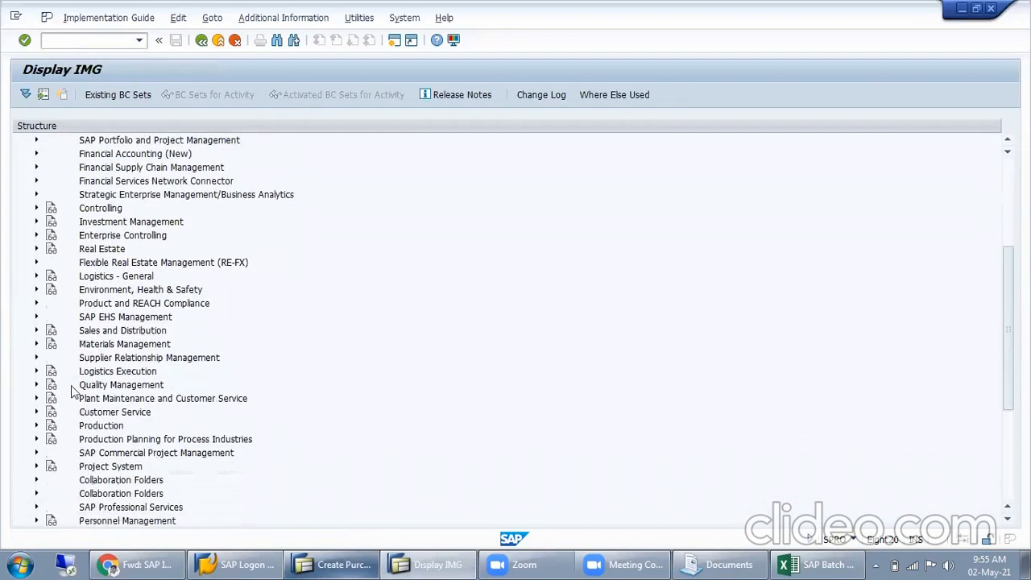
left_click(35, 344)
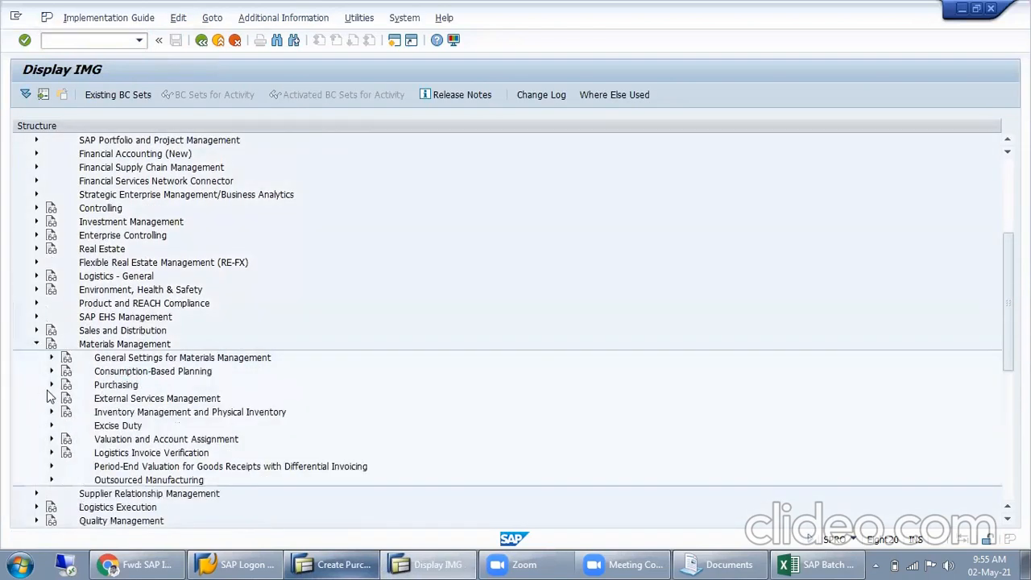
double_click(134, 387)
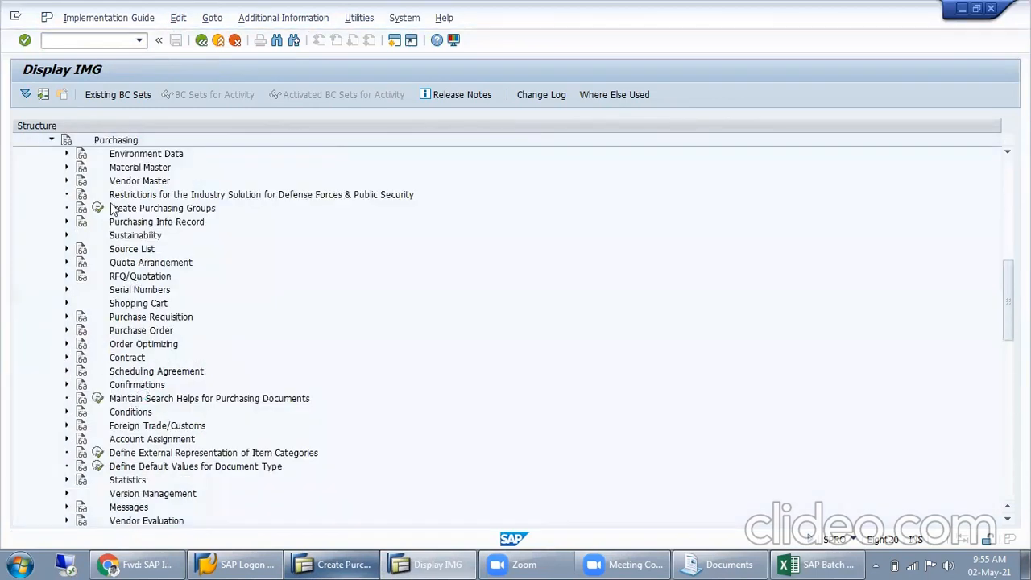
left_click(66, 330)
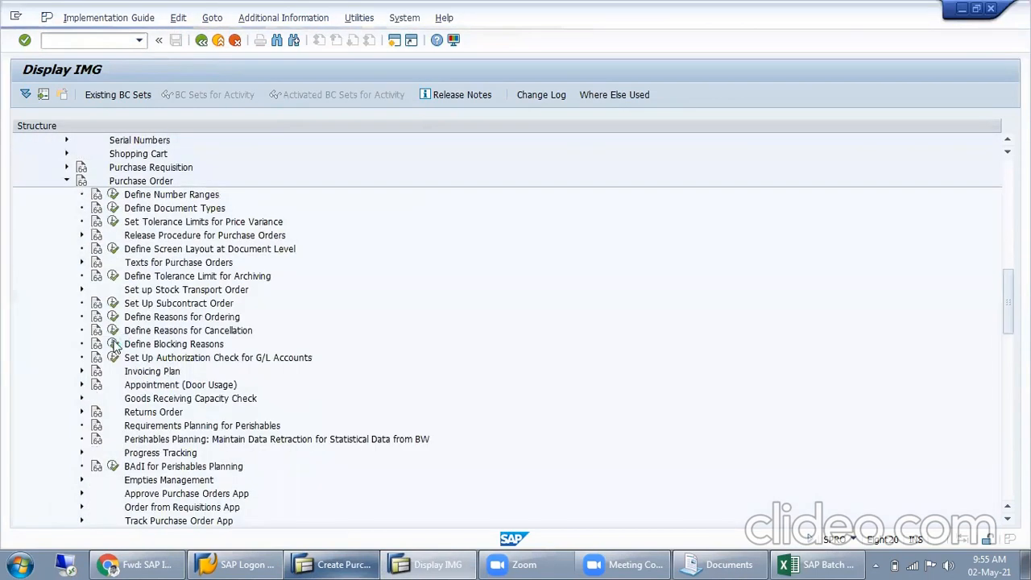
left_click(113, 208)
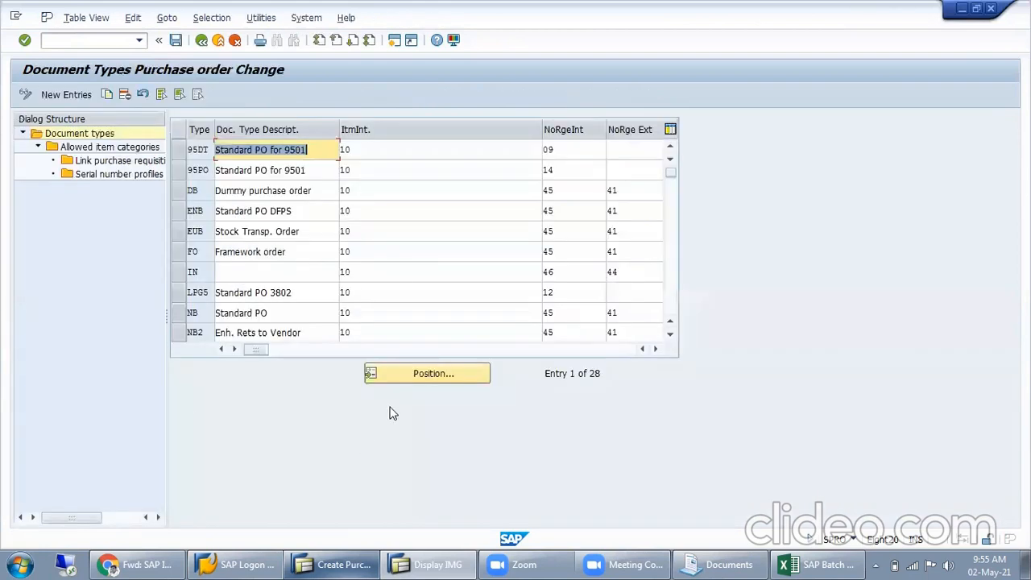
Step: Position the purchase order document types table at entry UB
left_click(475, 375)
type("UB")
key("Return")
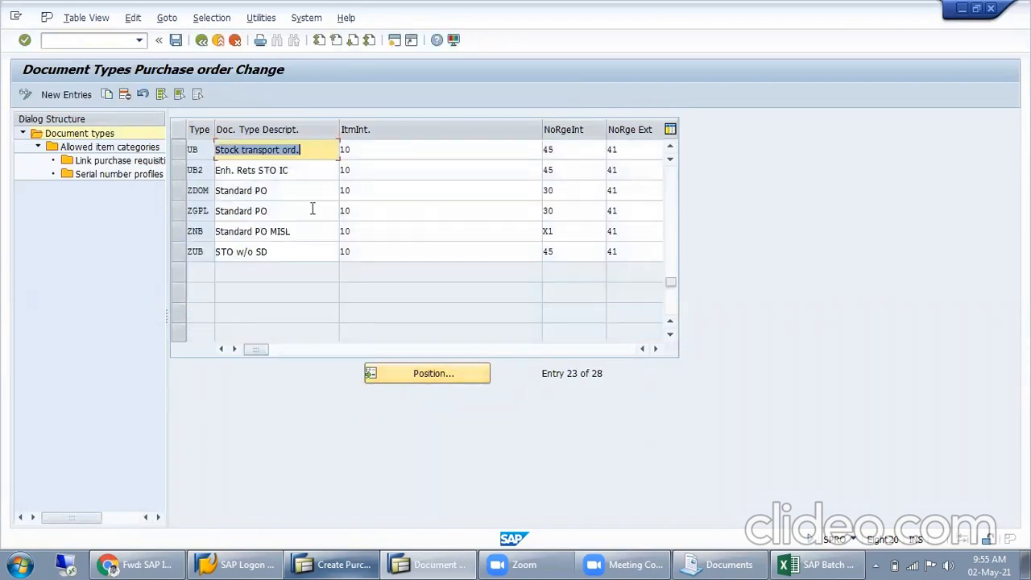
left_click(327, 153)
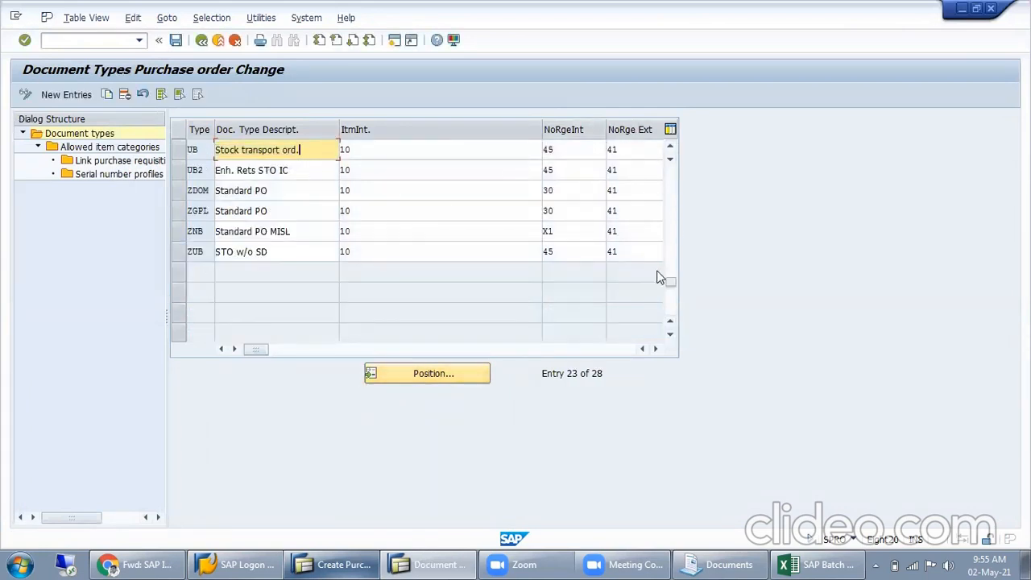
Step: Look at the SER Service Order and UB Stock transport ord. entries in the document types table
left_click_drag(672, 288, 674, 254)
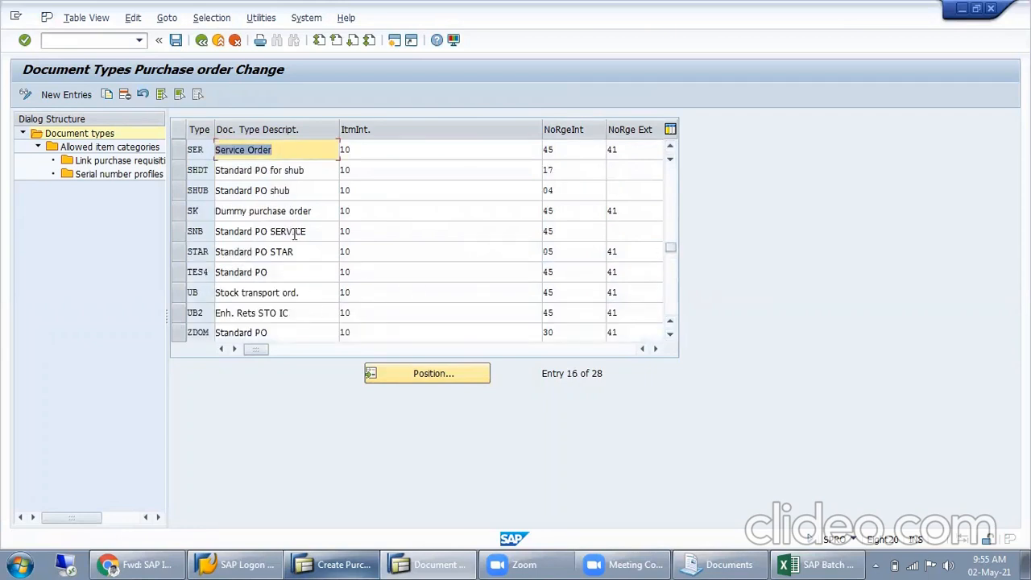
left_click(292, 149)
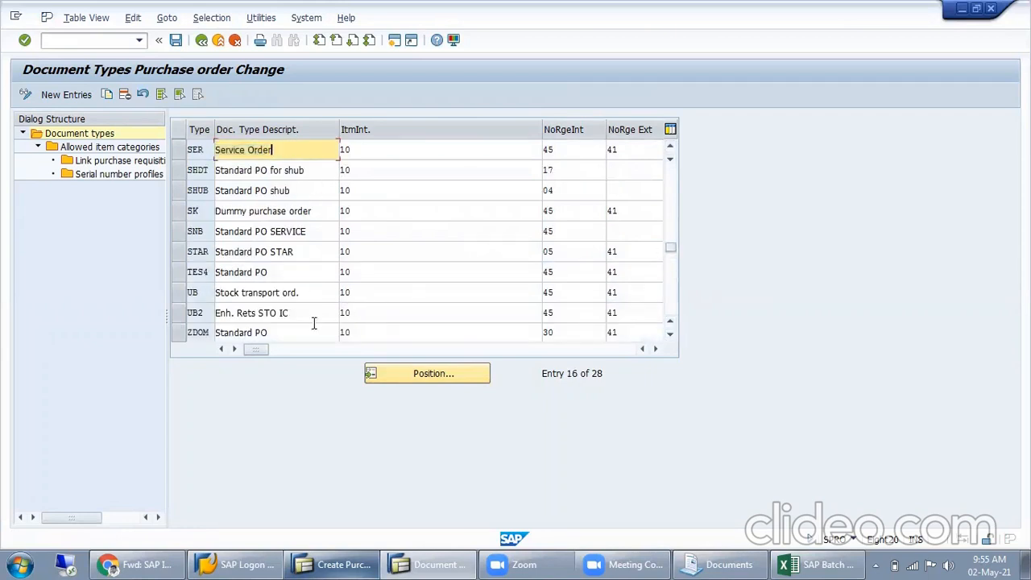
left_click(317, 294)
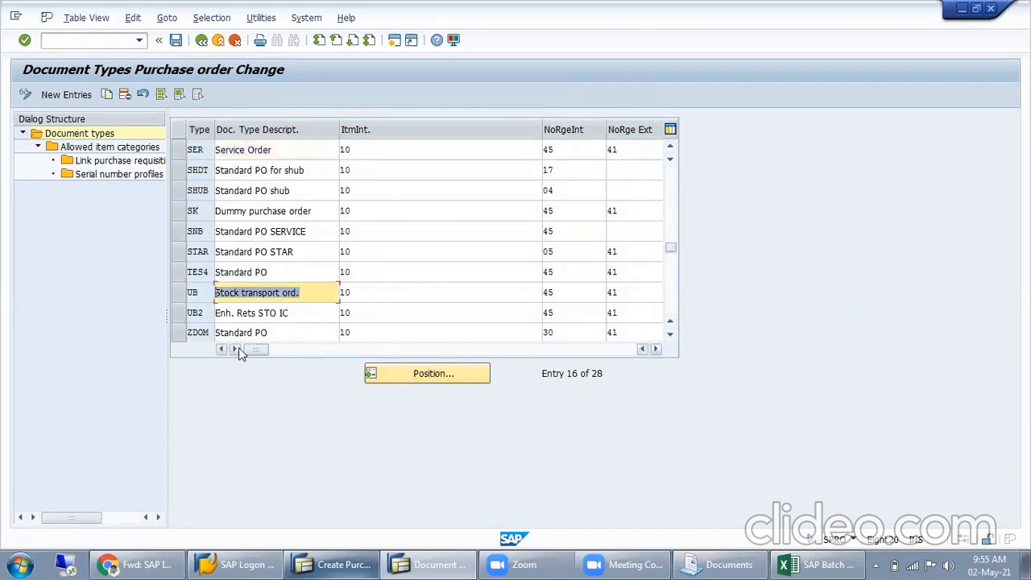
Step: Compare the field selection key of document type UB with those of the other document types, such as STAR, SNB and SK
left_click_drag(252, 350, 323, 353)
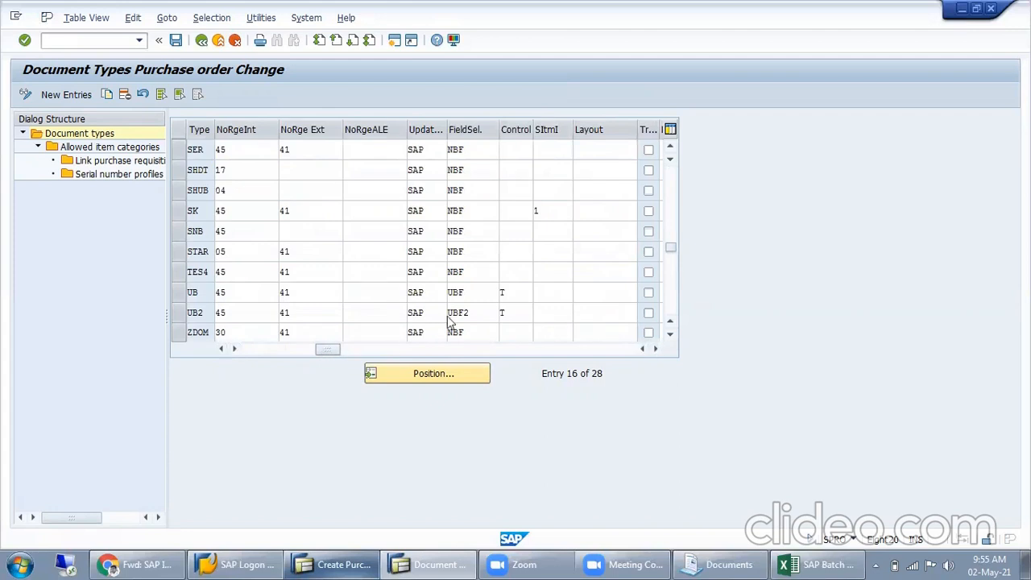
left_click(179, 293)
left_click_drag(472, 296, 430, 298)
left_click(475, 288)
left_click(477, 253)
left_click(479, 234)
left_click(479, 207)
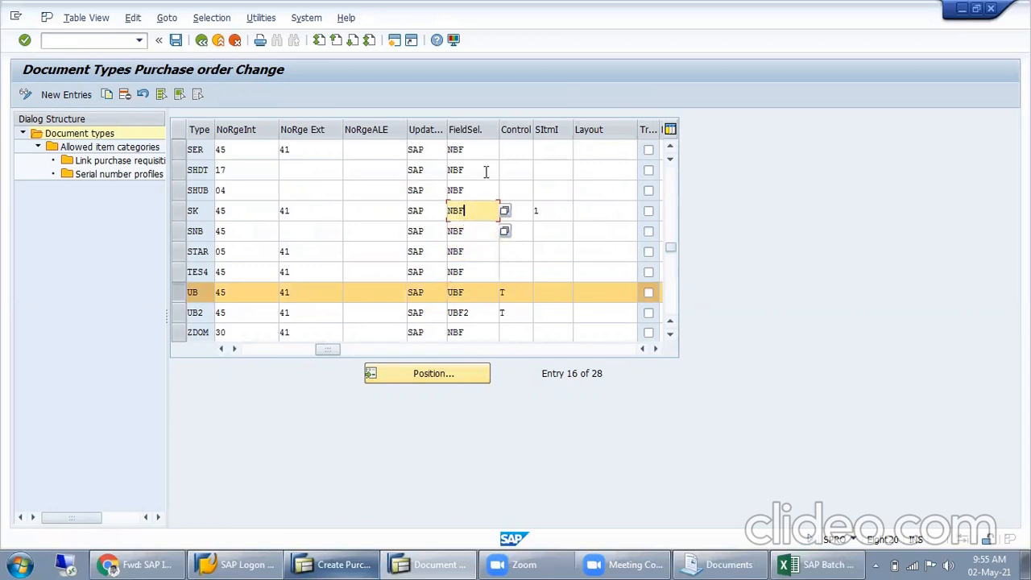
left_click(487, 174)
left_click(476, 250)
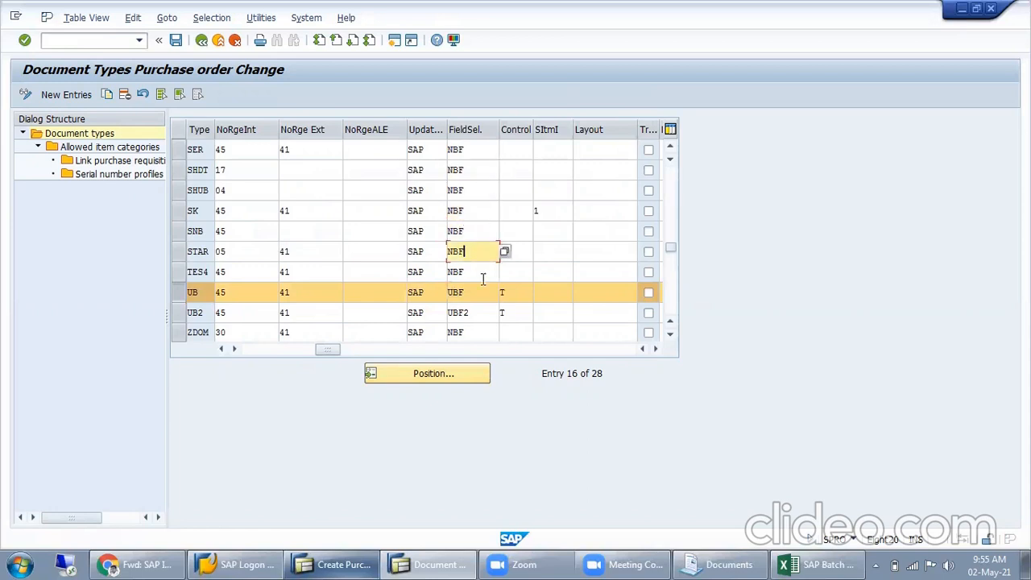
left_click(479, 294)
Step: Look up UBF Stock transport order in the list of possible field selection keys for UB, and close the list without choosing one
left_click(415, 294)
key("F4")
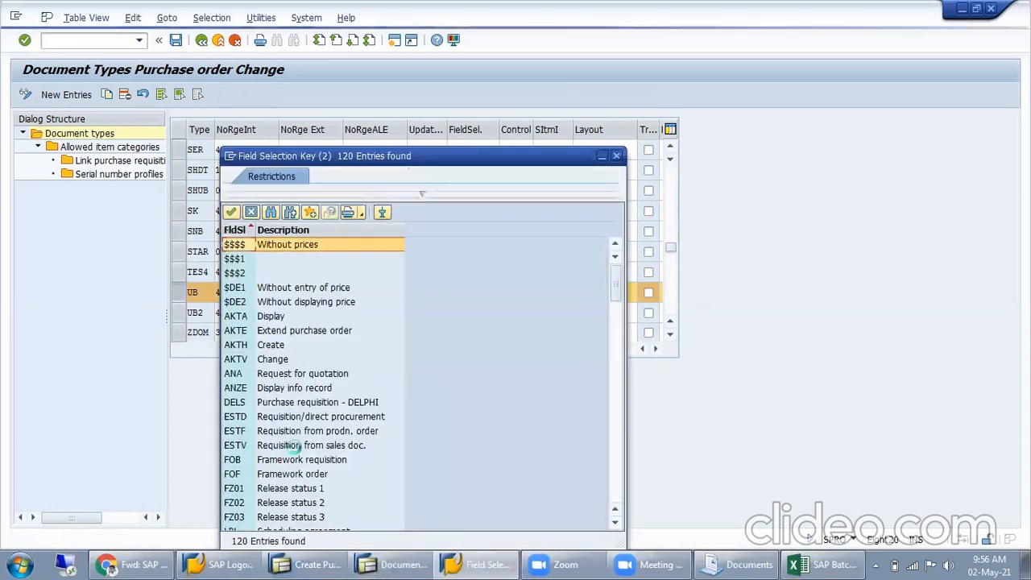
scroll(310, 416, "down", 10)
scroll(310, 416, "down", 20)
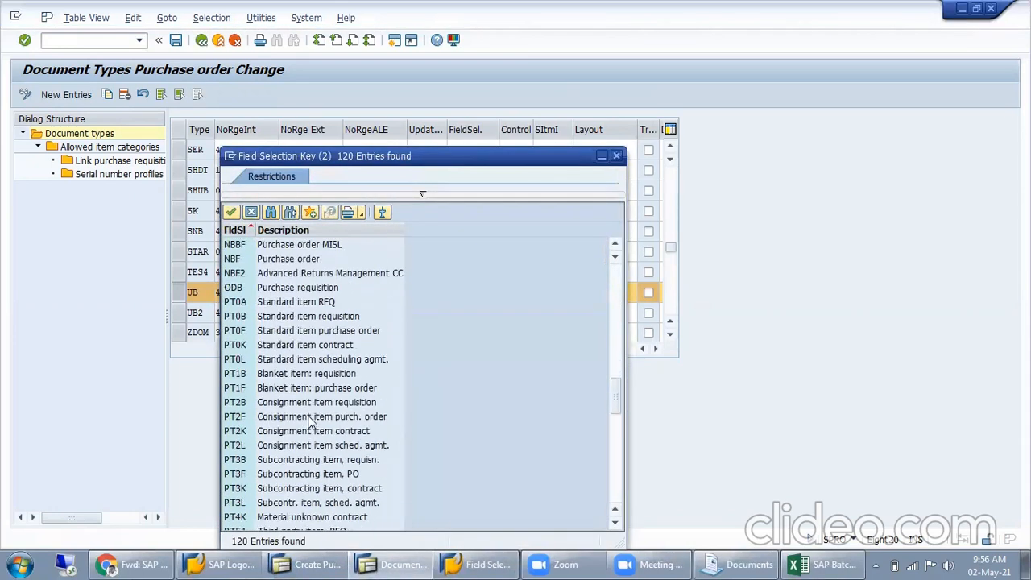
scroll(300, 441, "down", 8)
scroll(282, 359, "up", 5)
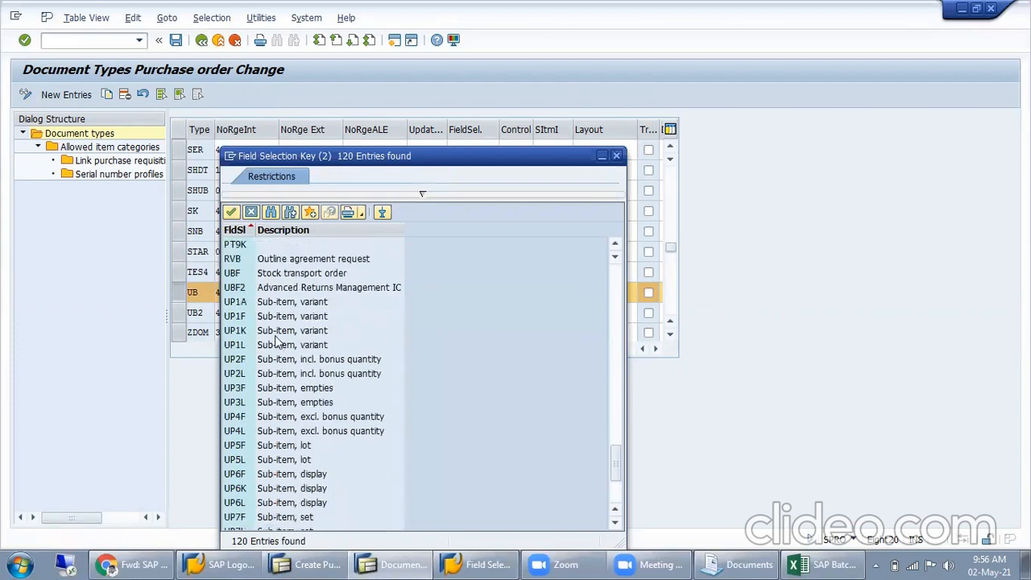
left_click(278, 288)
left_click(326, 274)
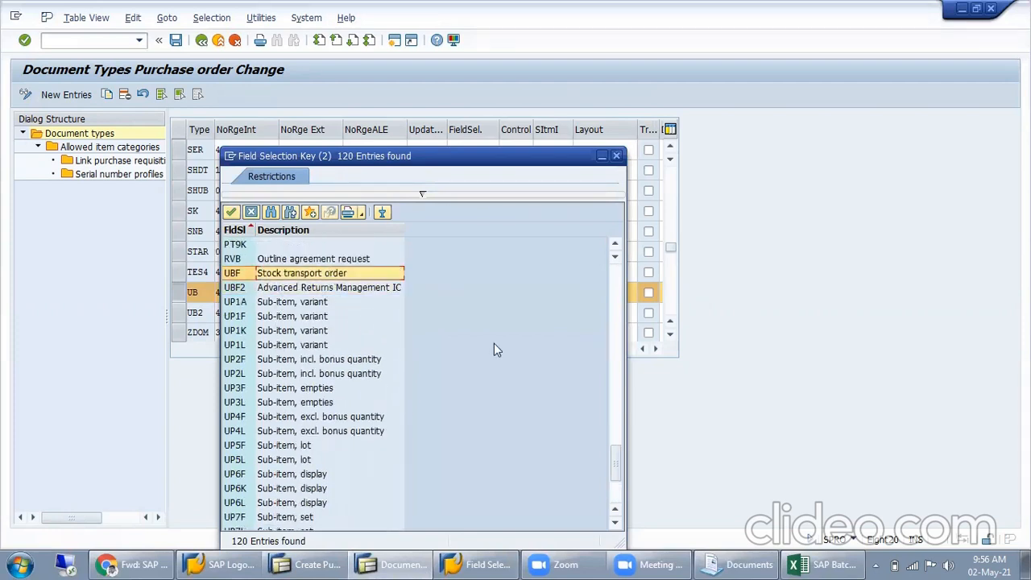
left_click(617, 156)
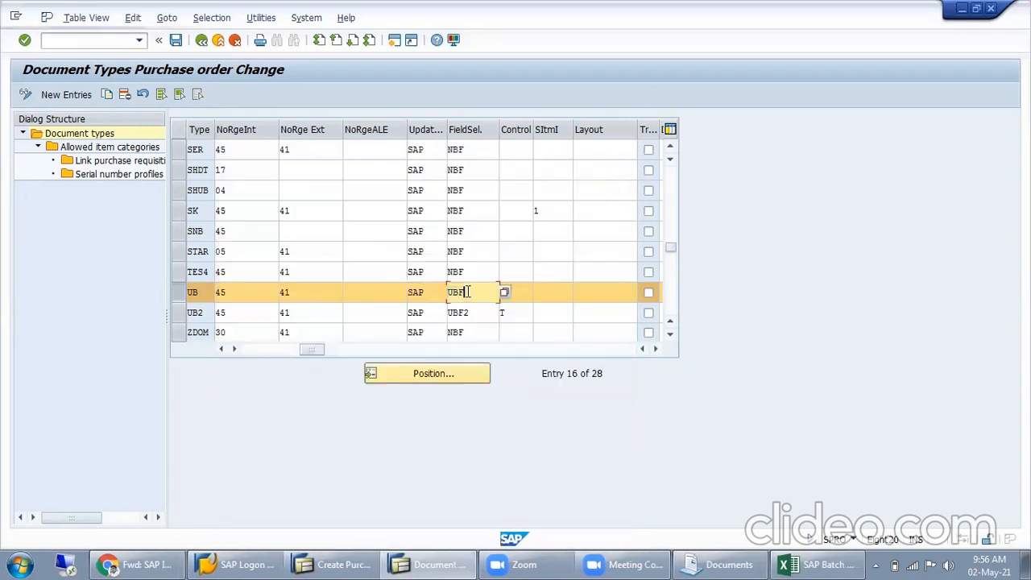
Step: Check the field selection key of UB against those of document types SNB and TES4
left_click_drag(493, 293, 368, 296)
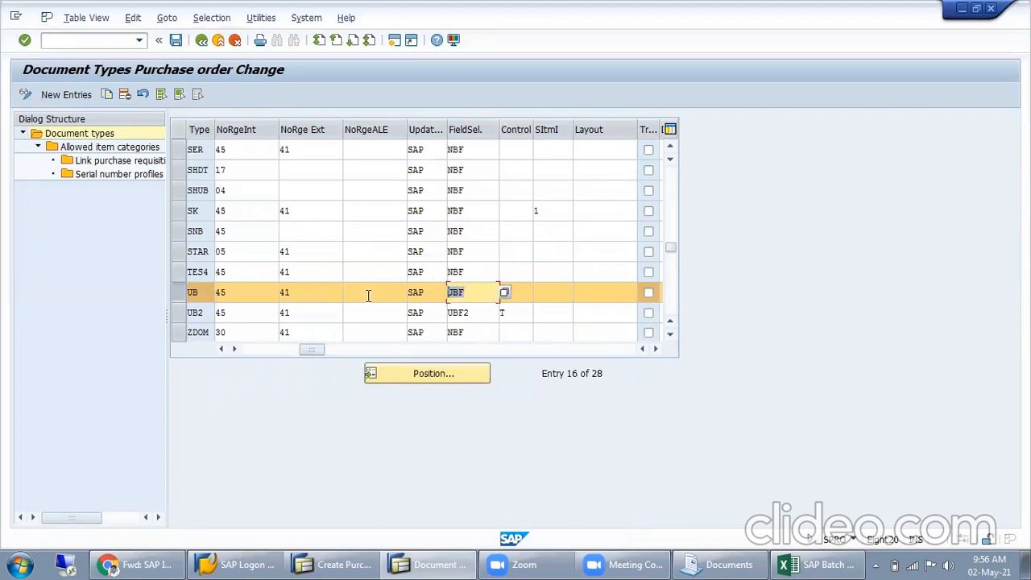
left_click(476, 230)
left_click(480, 288)
left_click(479, 277)
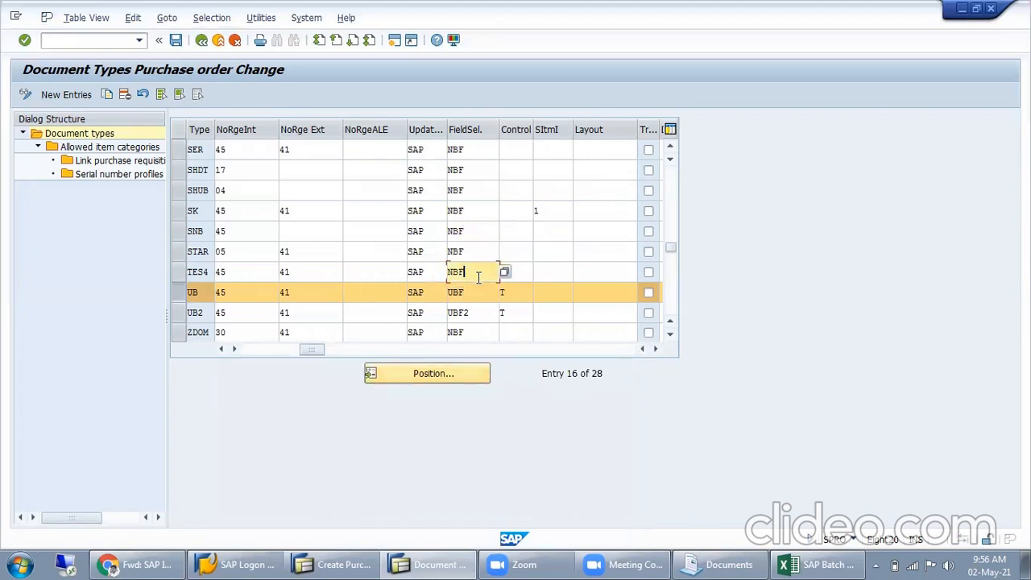
Step: Look up NBF Purchase order in the list of possible field selection keys for UB, and close the list without choosing one
left_click(449, 293)
key("F4")
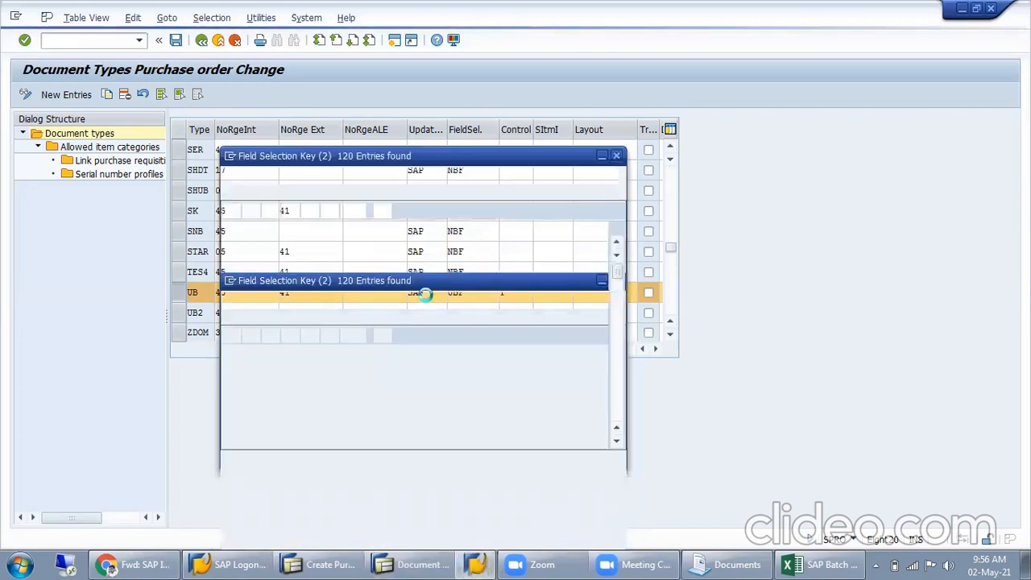
scroll(322, 346, "down", 15)
scroll(306, 346, "down", 6)
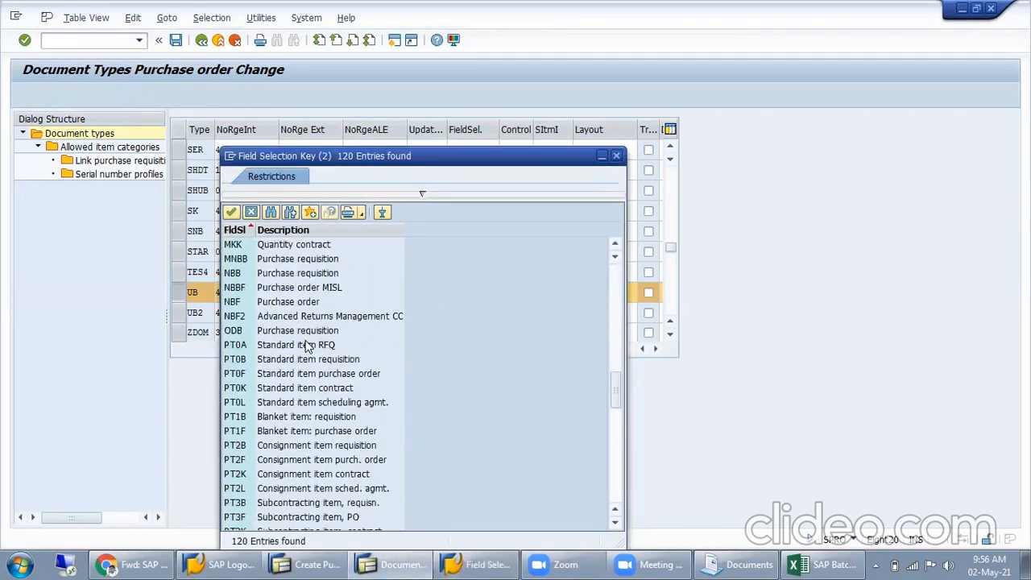
scroll(276, 346, "up", 2)
left_click(254, 389)
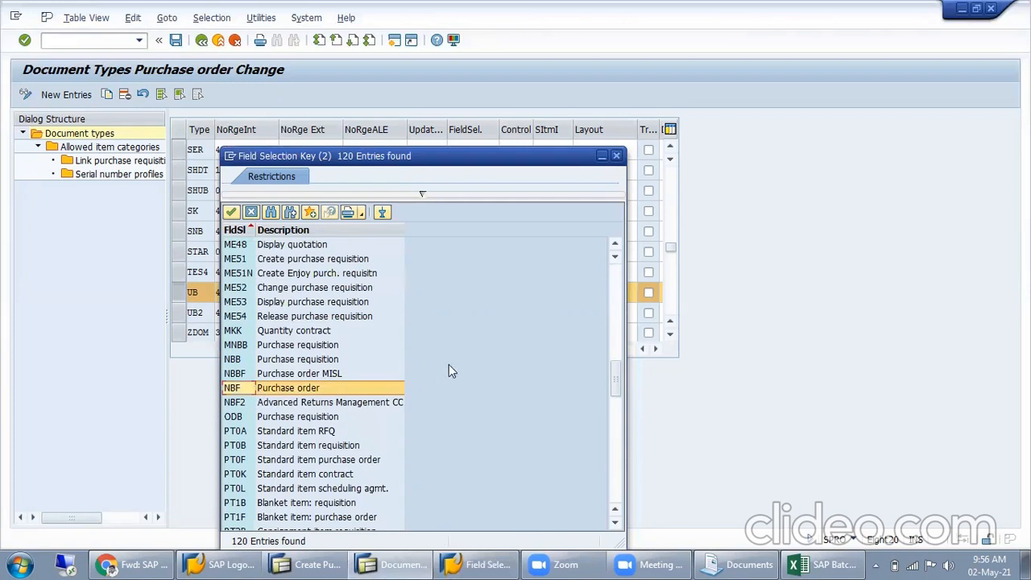
left_click(616, 155)
left_click(467, 293)
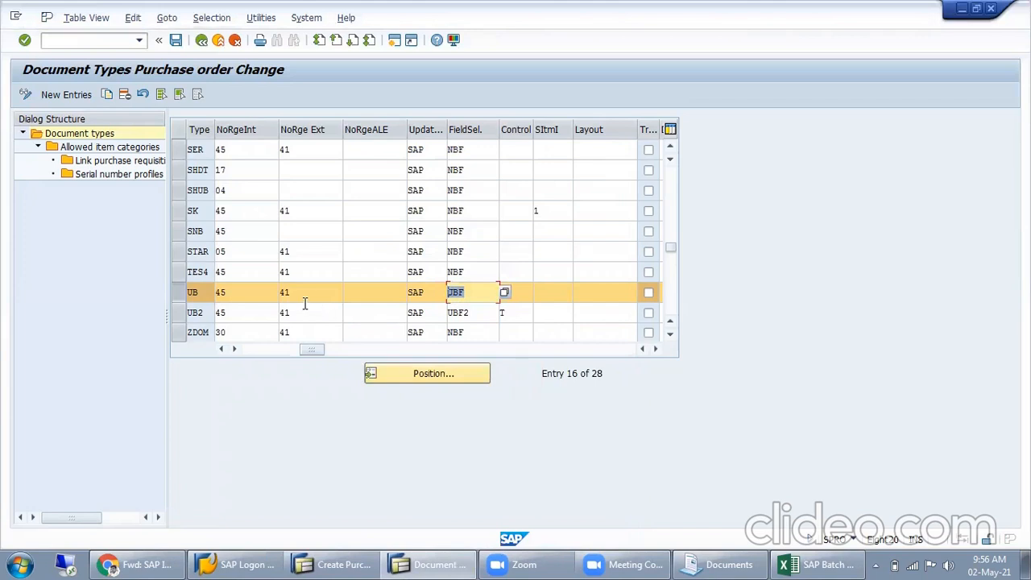
Step: Look up the possible control indicators for UB without choosing one, and check the stock transport order in the Create Purchase Order window
left_click(480, 291)
double_click(469, 292)
left_click(525, 293)
type("T")
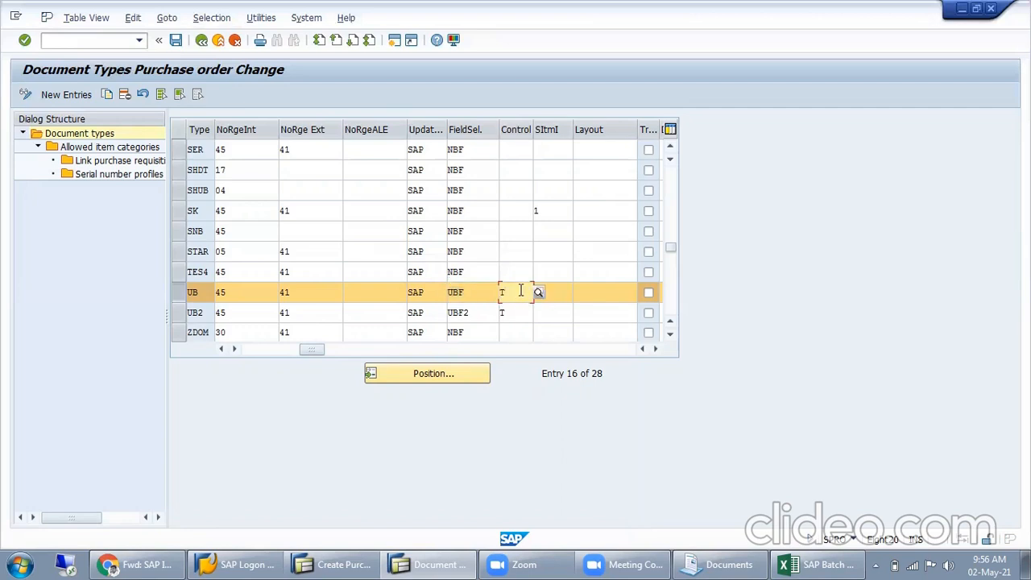
left_click(538, 293)
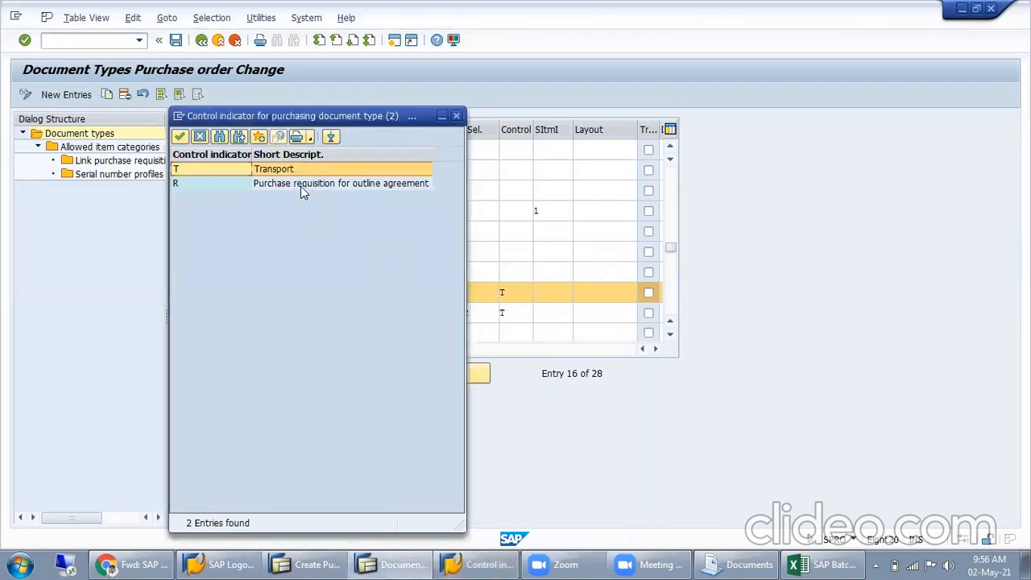
left_click(456, 116)
left_click(470, 293)
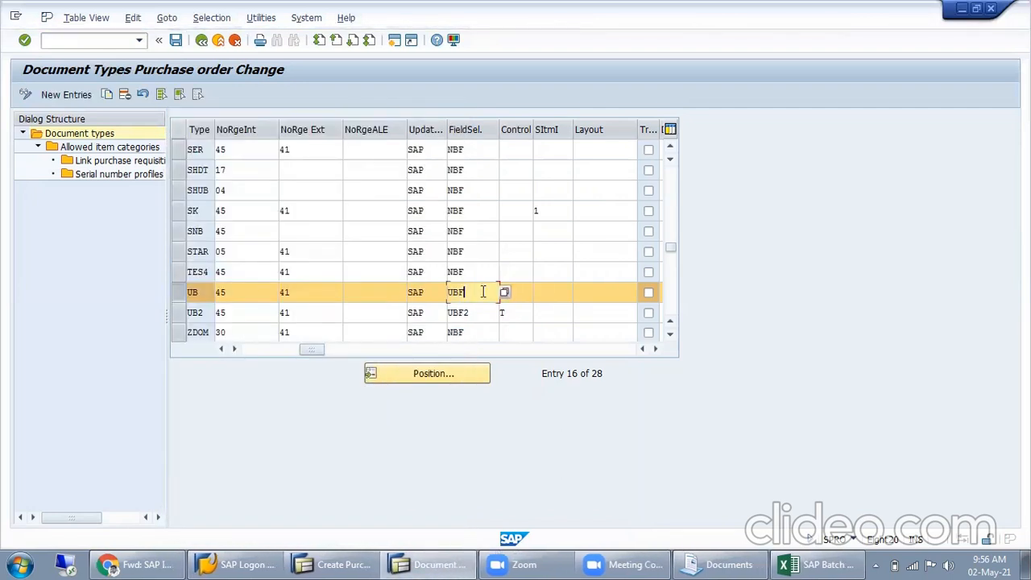
left_click(522, 292)
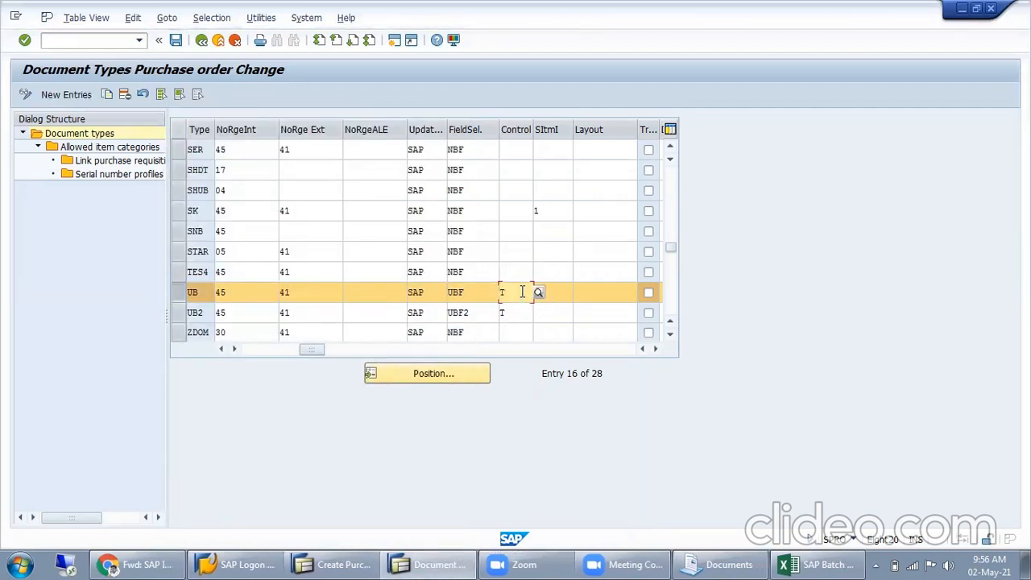
left_click(335, 564)
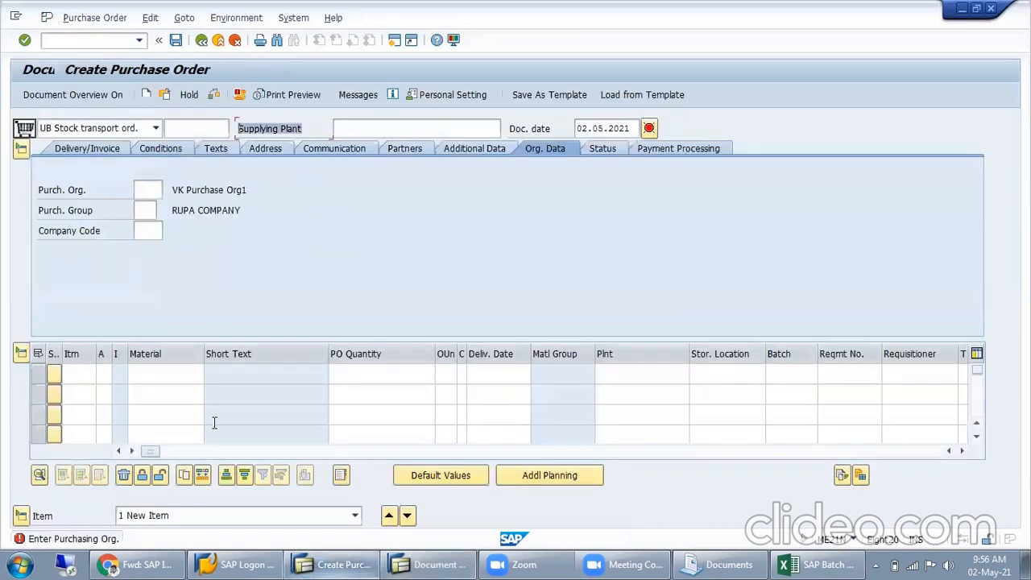
left_click(435, 564)
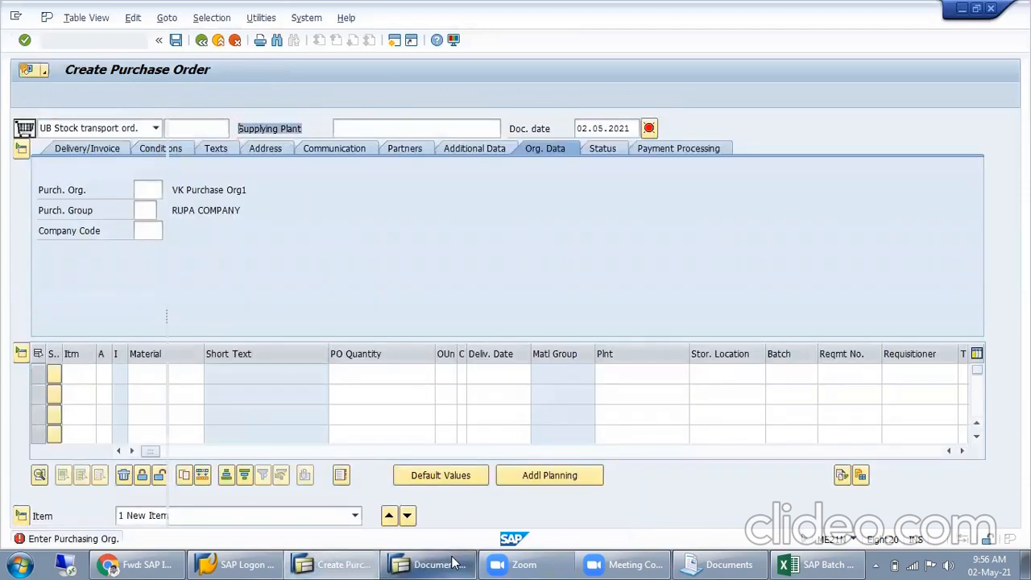
Step: Reopen Define Document Types and start a copy of document type NB Standard PO with XB as its type
left_click(201, 40)
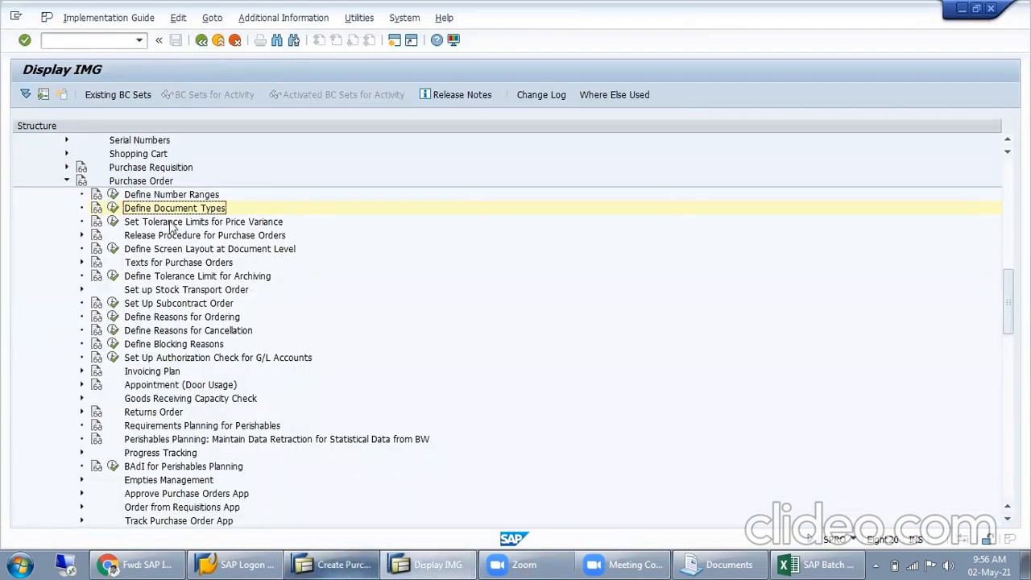
left_click(114, 209)
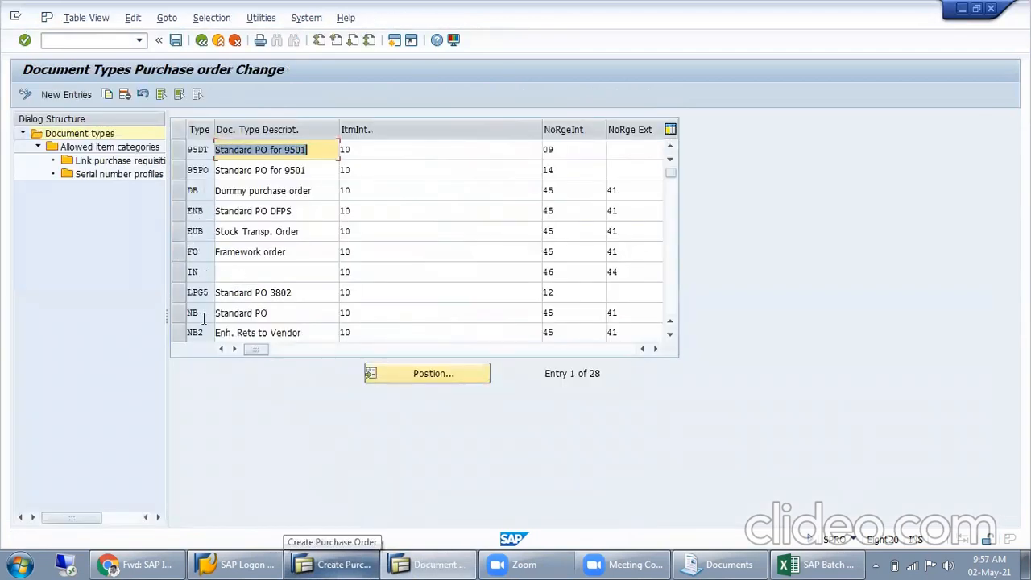
left_click(179, 313)
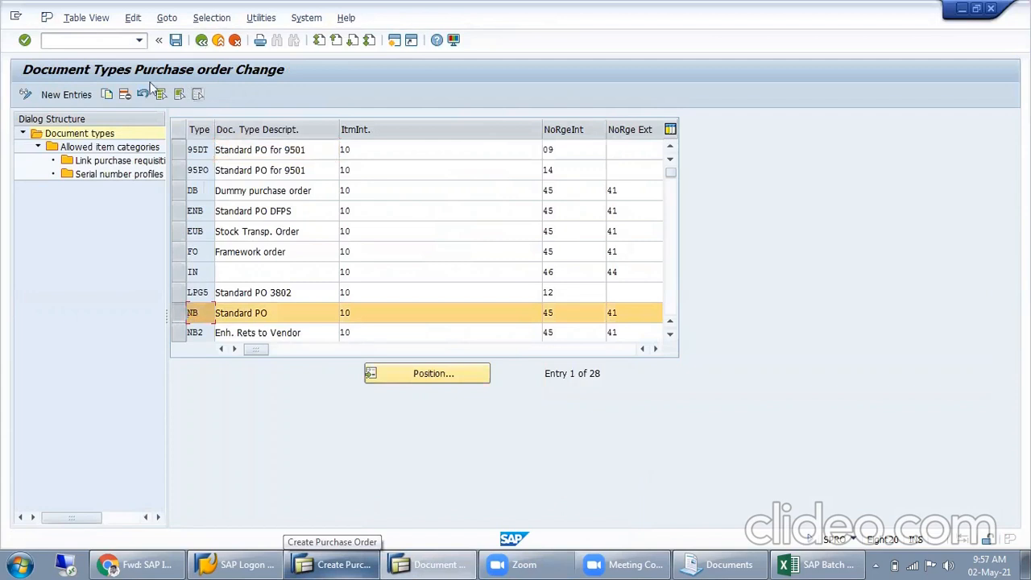
left_click(107, 94)
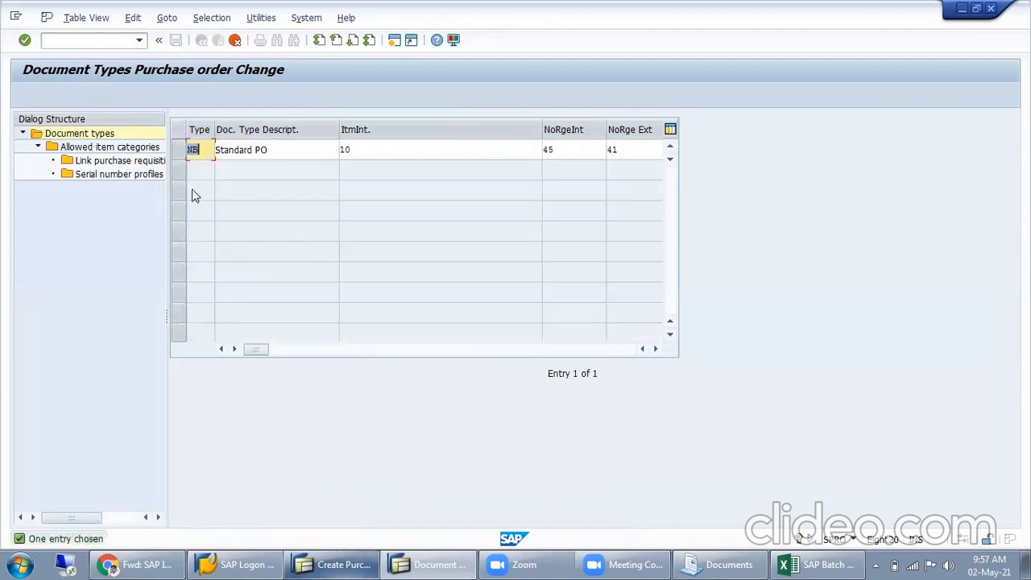
type("Z")
key("BackSpace")
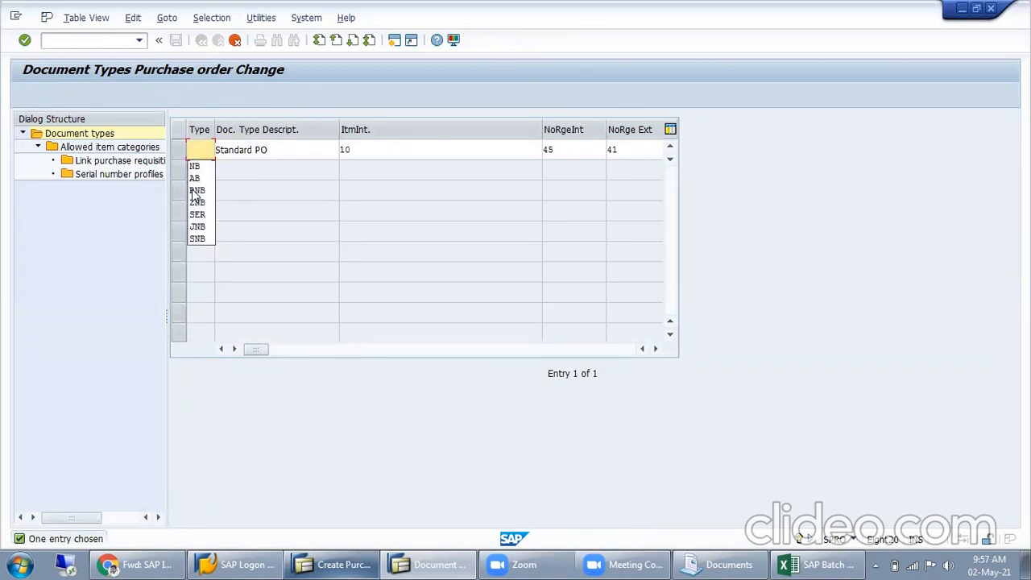
type("XB")
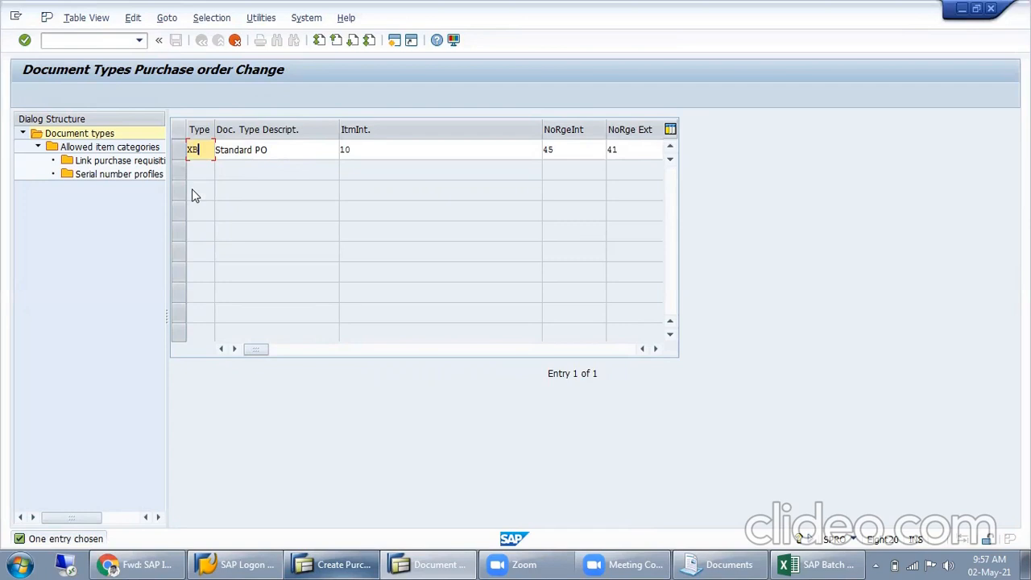
Step: Set the description of document type XB to STO Order MISL and copy the entry with all its dependent entries
left_click_drag(282, 155, 280, 203)
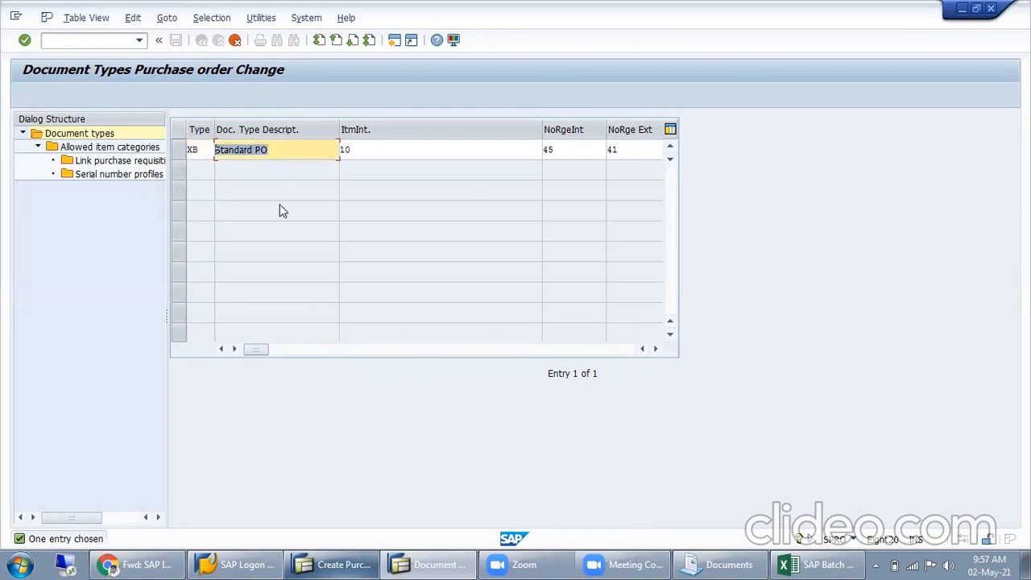
type("STO ")
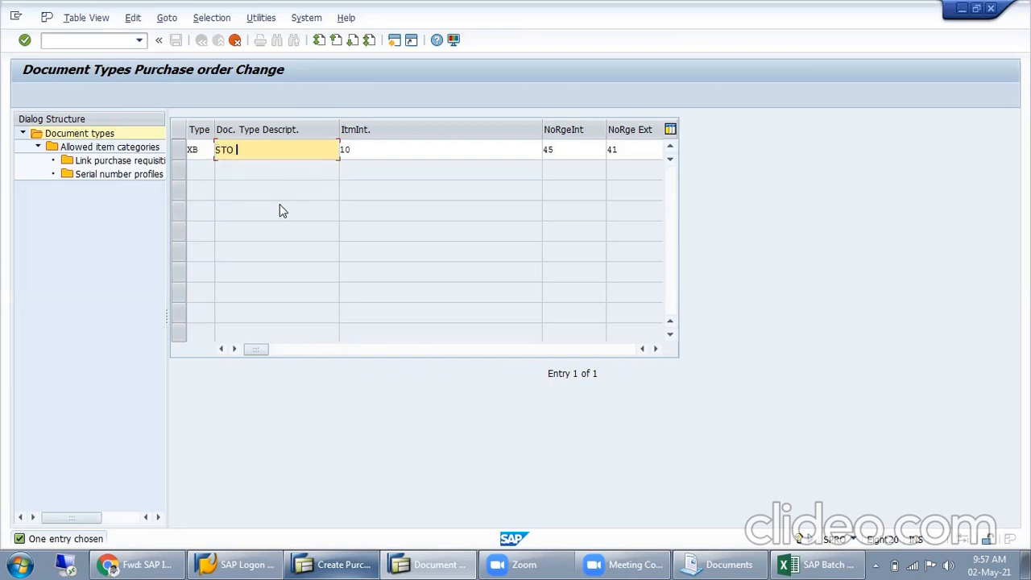
type("MSL")
key("Left")
key("Left")
key("Left")
type("Order")
key("Return")
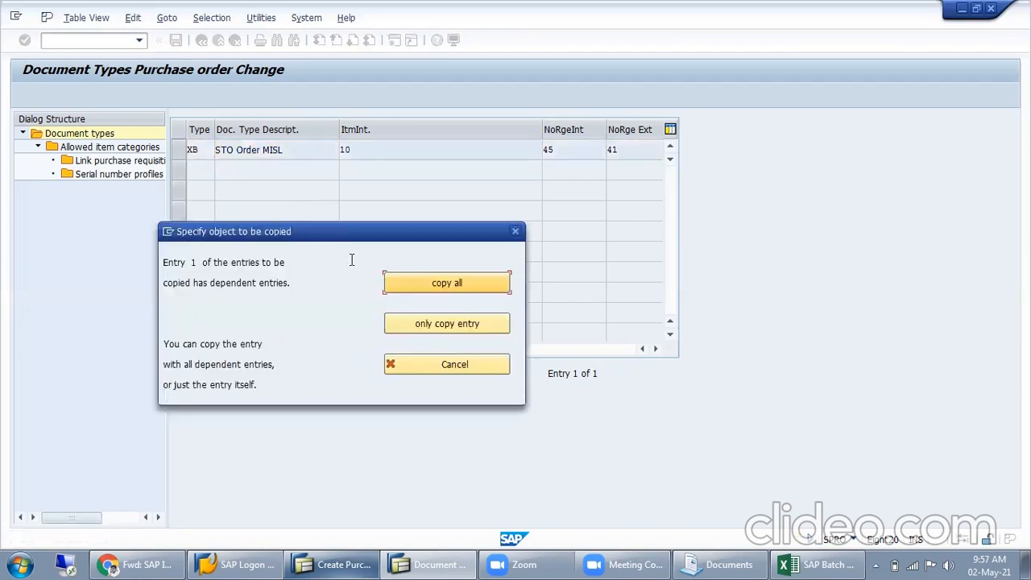
left_click(493, 283)
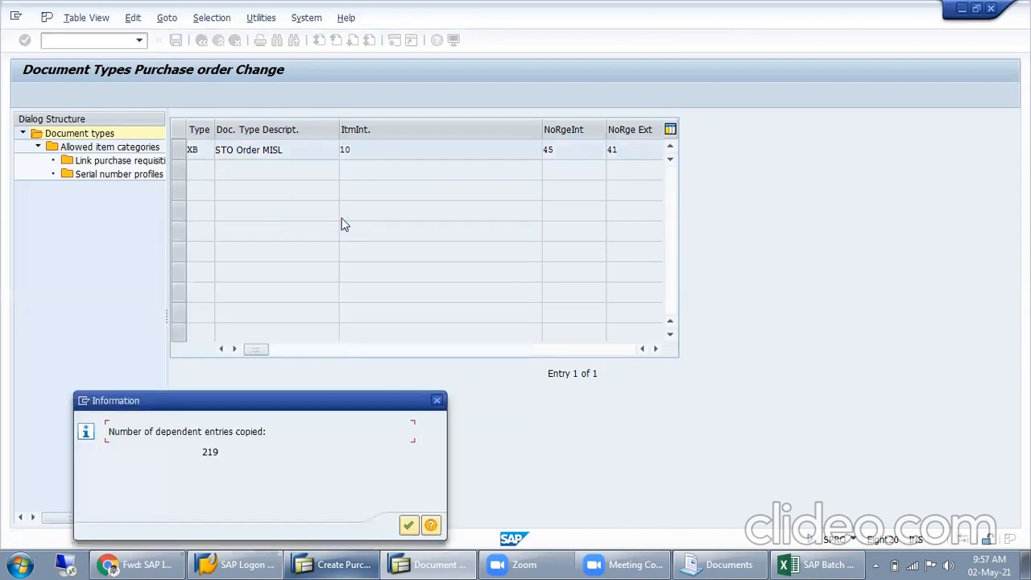
left_click(408, 530)
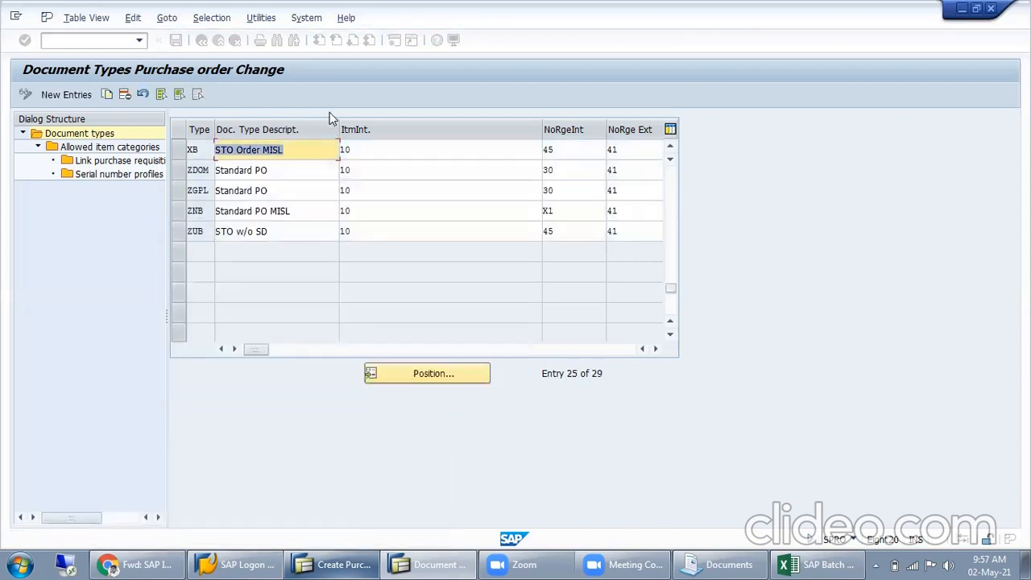
Step: Look for document type XB in the order type list of the open purchase order
left_click(365, 564)
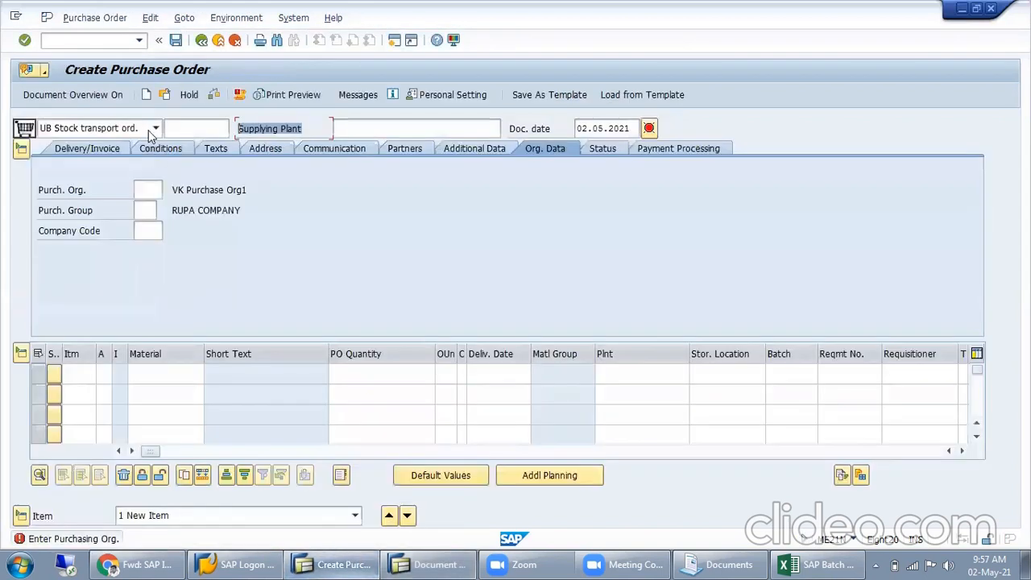
left_click(155, 128)
scroll(101, 243, "up", 3)
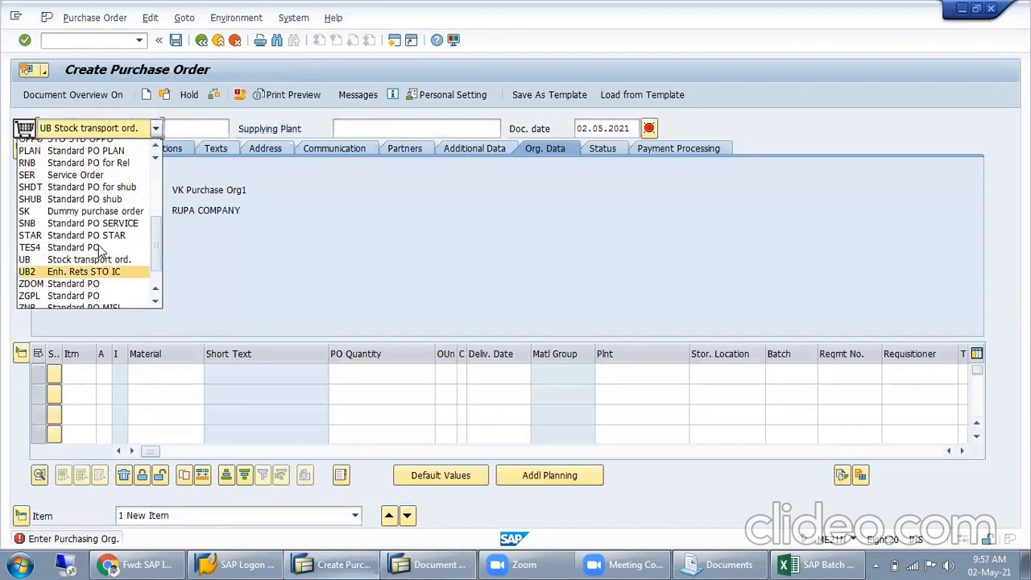
scroll(102, 243, "down", 3)
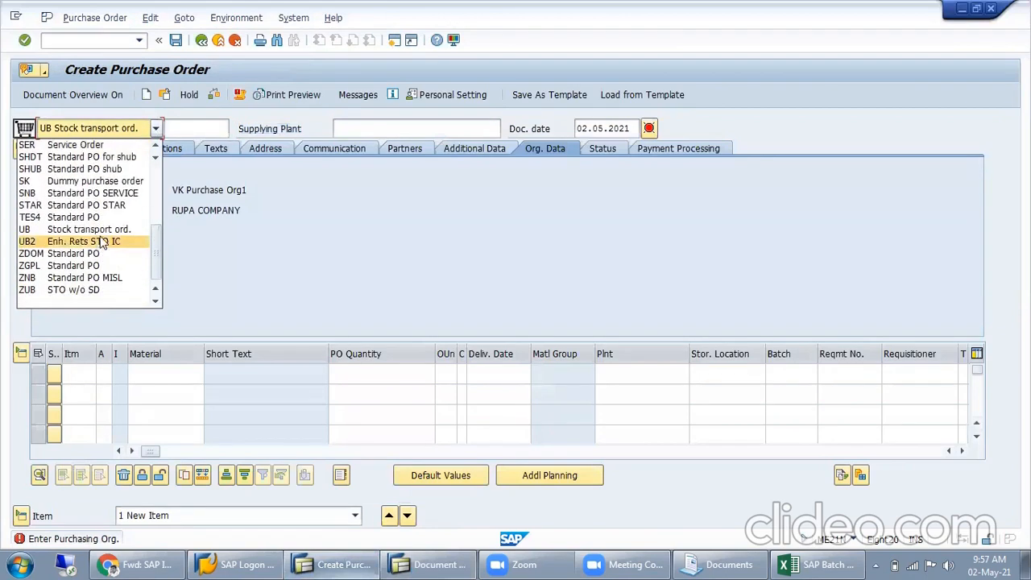
Step: Leave the purchase order without saving it and start a new one with transaction me21n
left_click(202, 45)
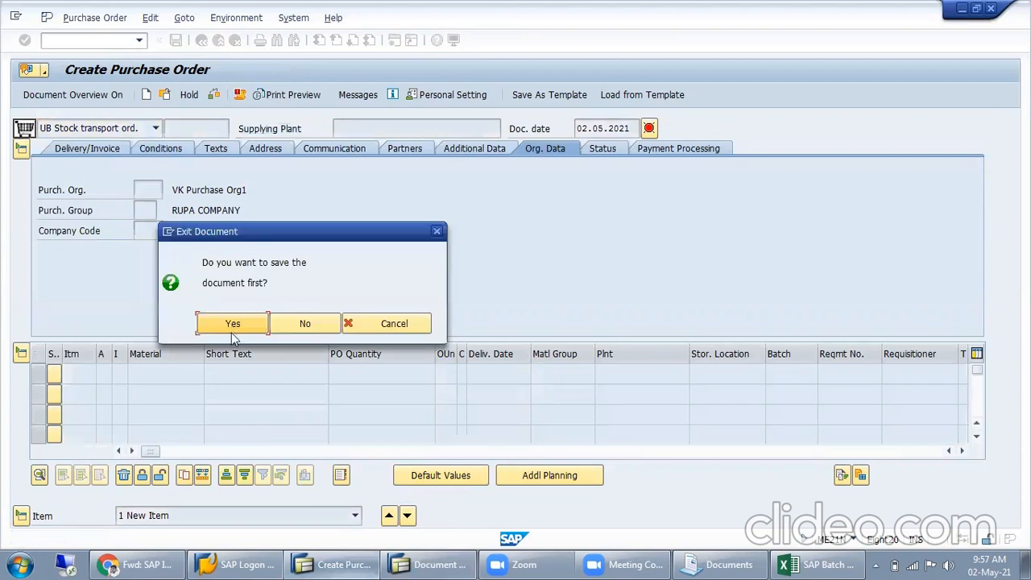
left_click(304, 323)
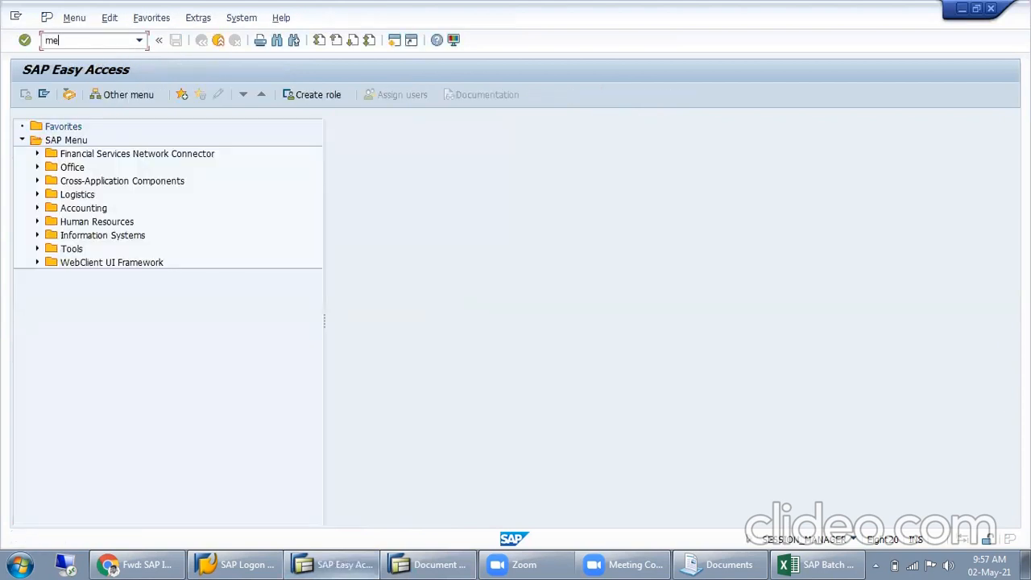
type("me21n")
key("Return")
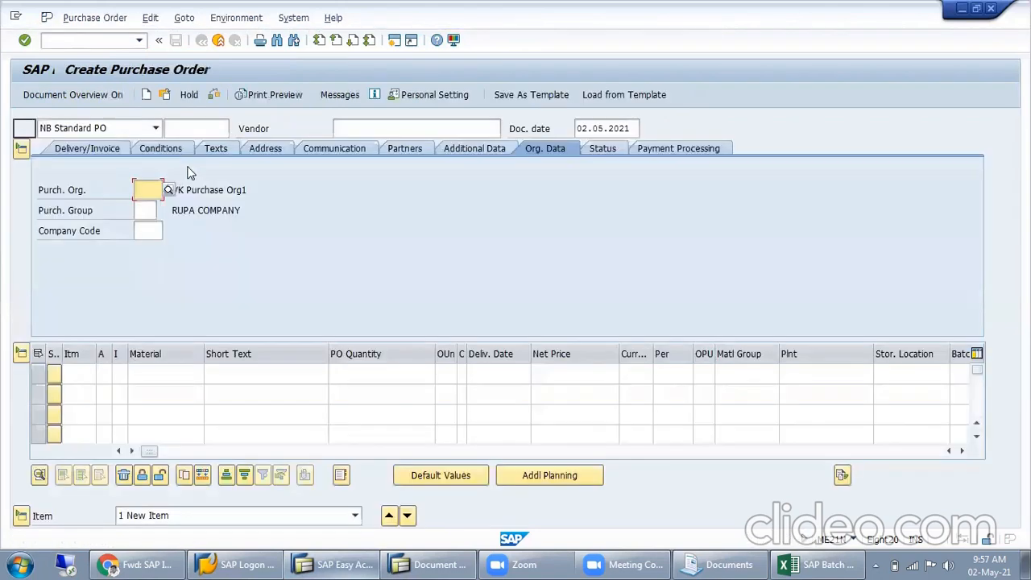
Step: Look for document type XB in the order type list of the new purchase order
left_click(143, 128)
scroll(81, 225, "down", 3)
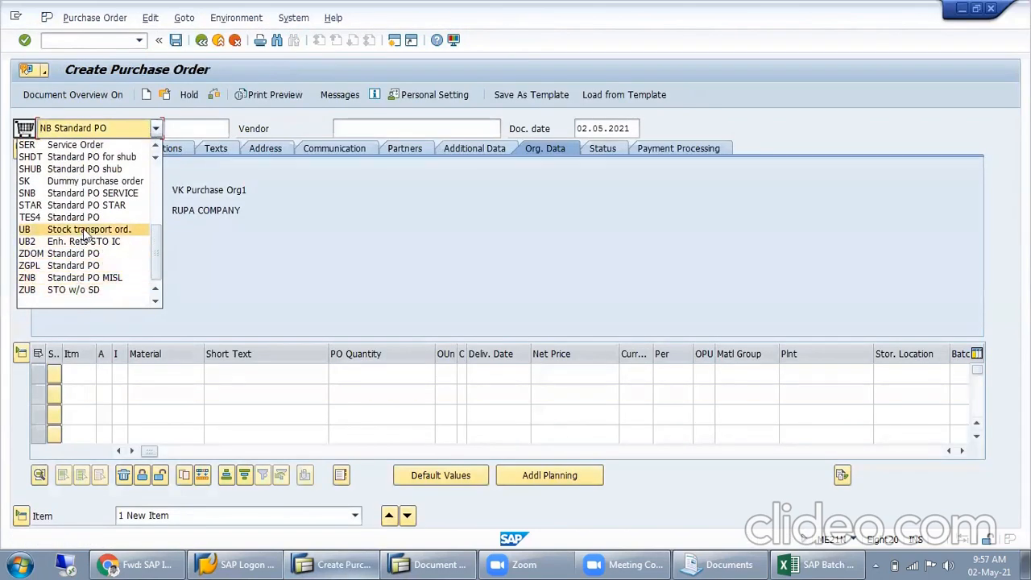
scroll(93, 226, "up", 3)
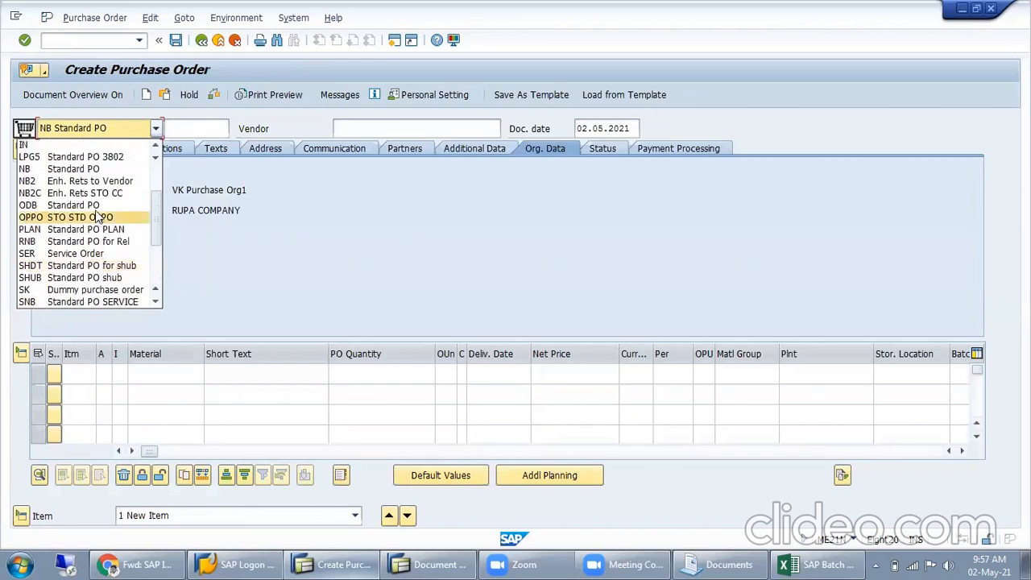
Step: Save the new document type XB in the purchase order document types table under the RK Group Configurations customizing request
left_click(411, 568)
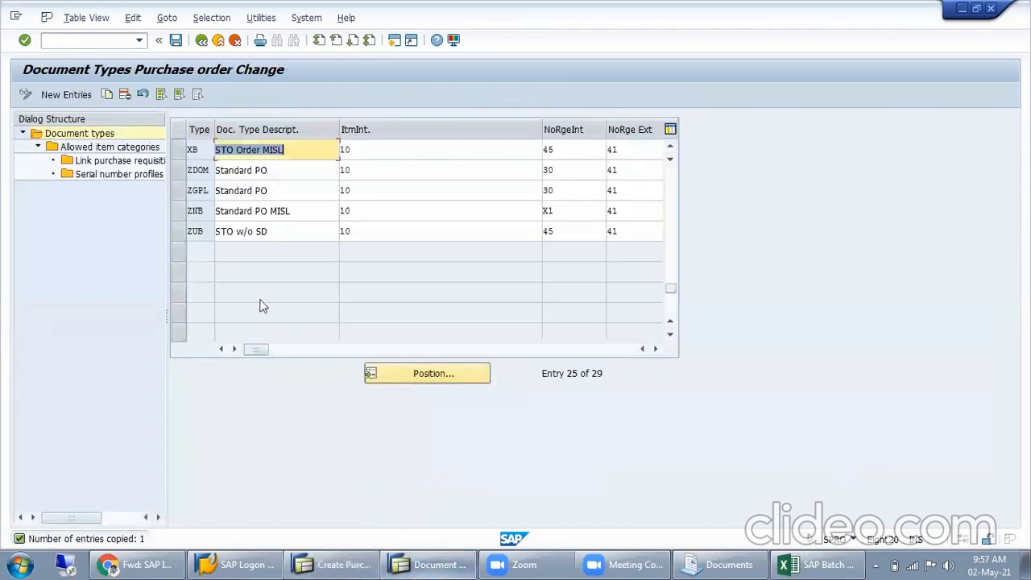
left_click(298, 155)
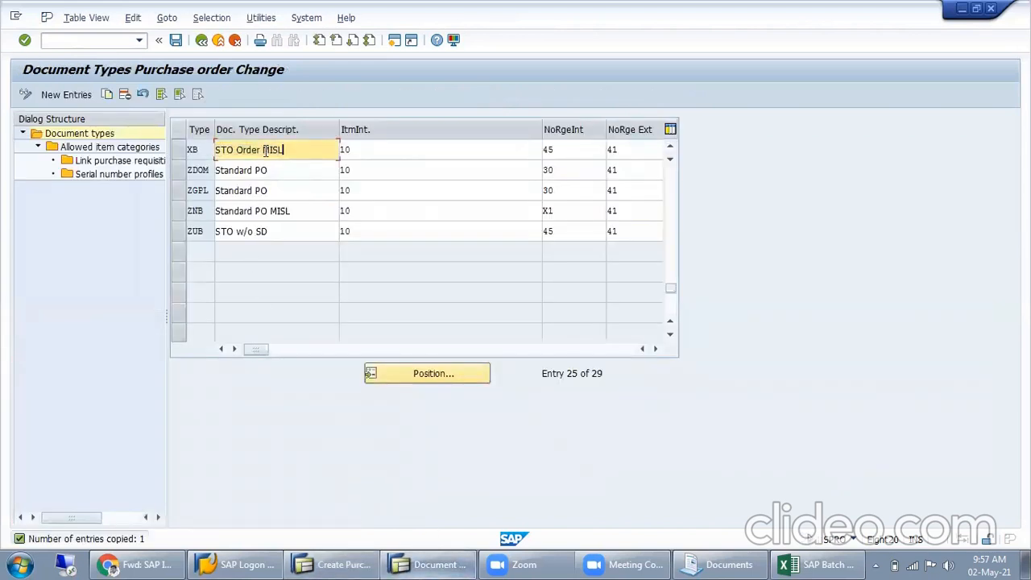
left_click(176, 40)
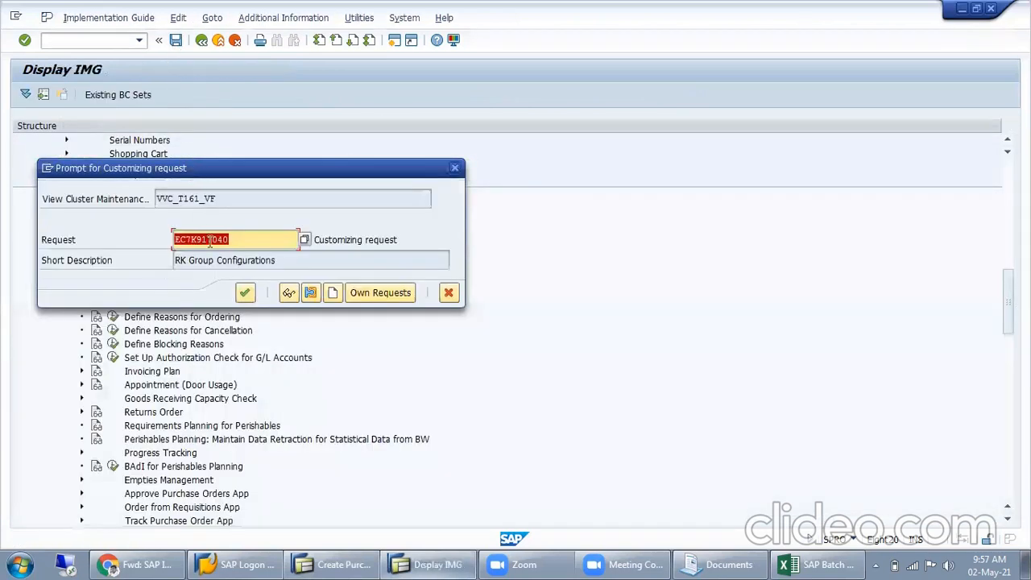
left_click(244, 290)
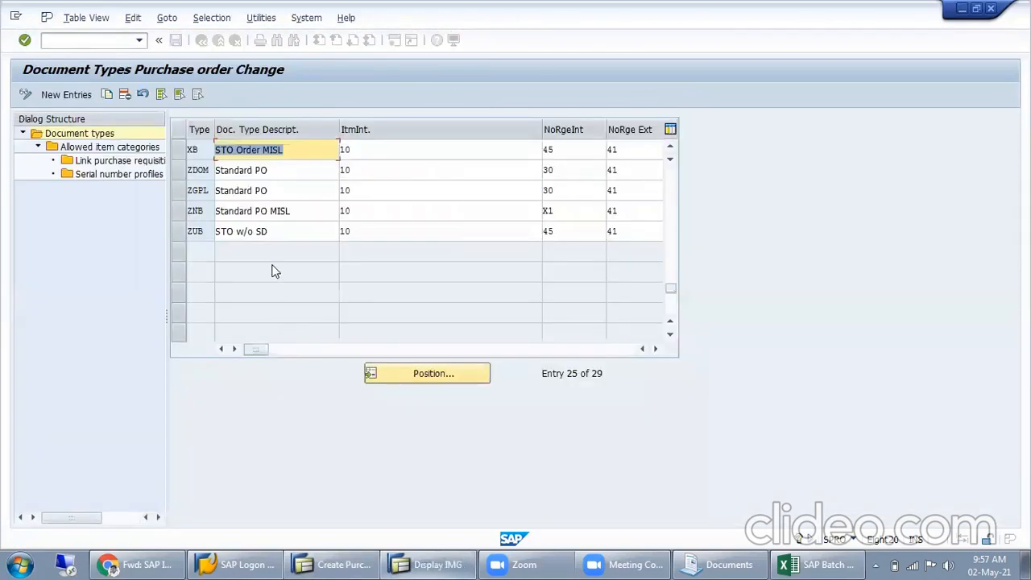
Step: Check the open purchase order's order type list for XB, and restart the purchase order with transaction me21n
left_click(366, 563)
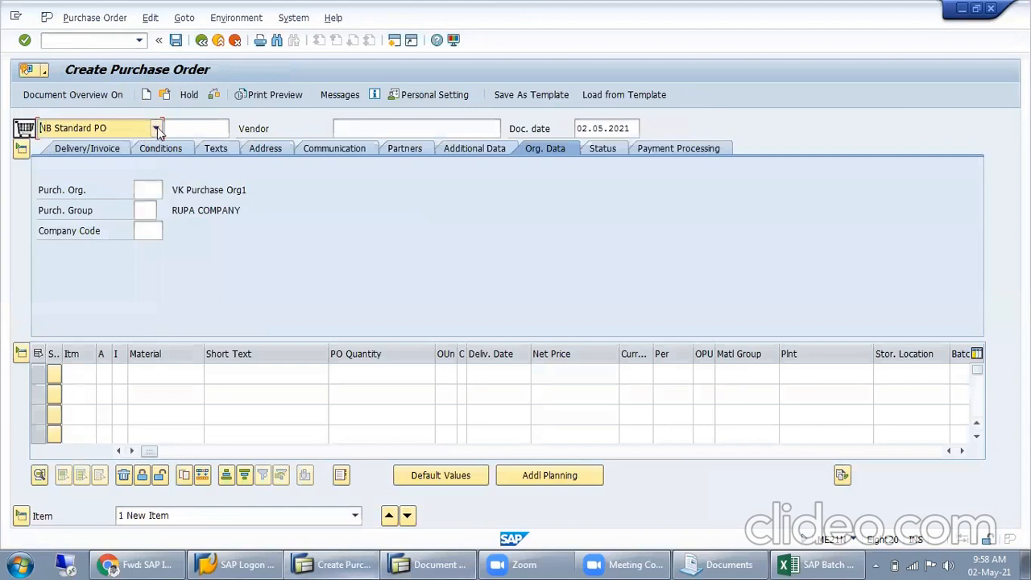
left_click(155, 128)
scroll(88, 234, "down", 3)
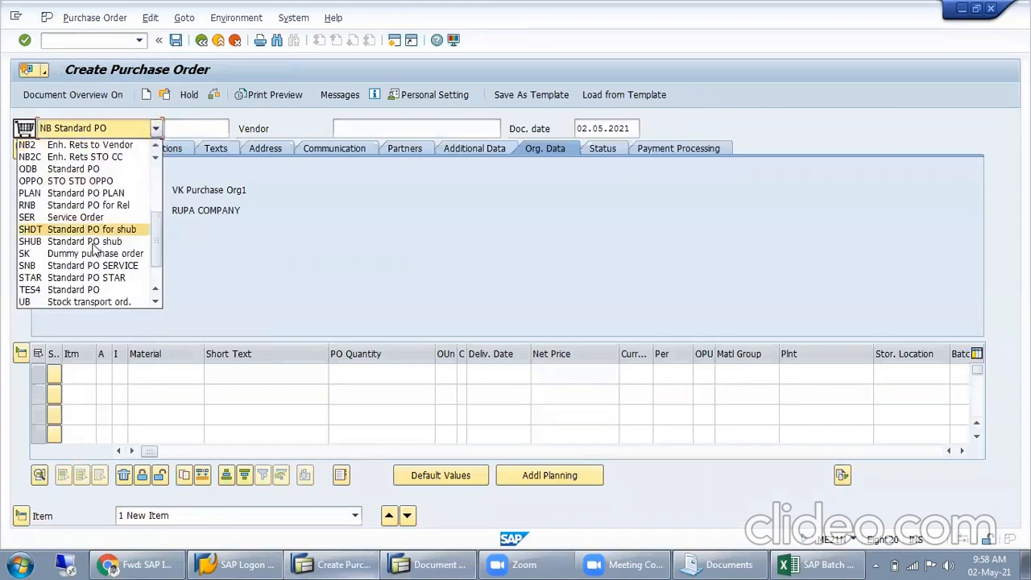
left_click(199, 42)
left_click(201, 40)
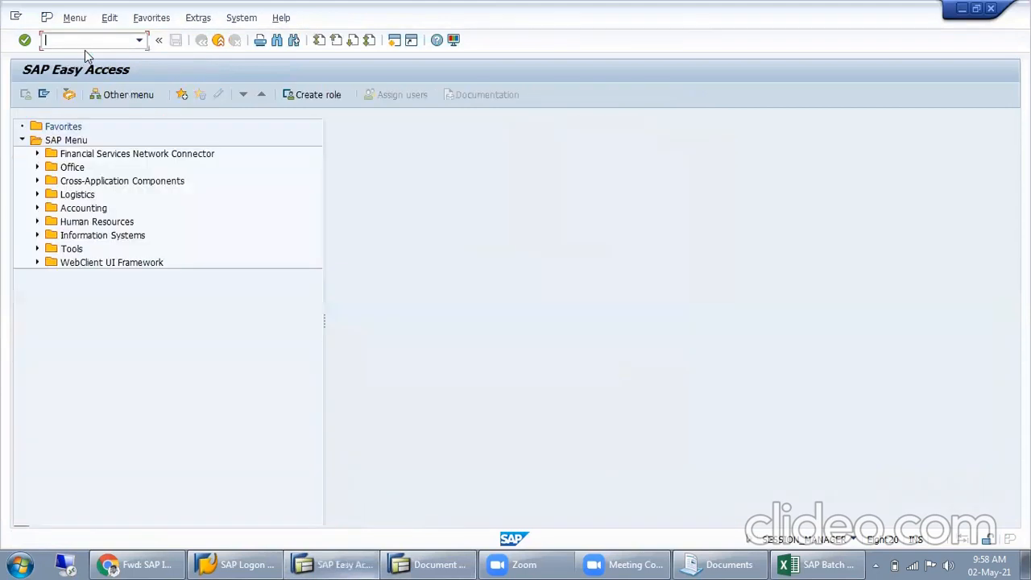
type("me21n")
key("Return")
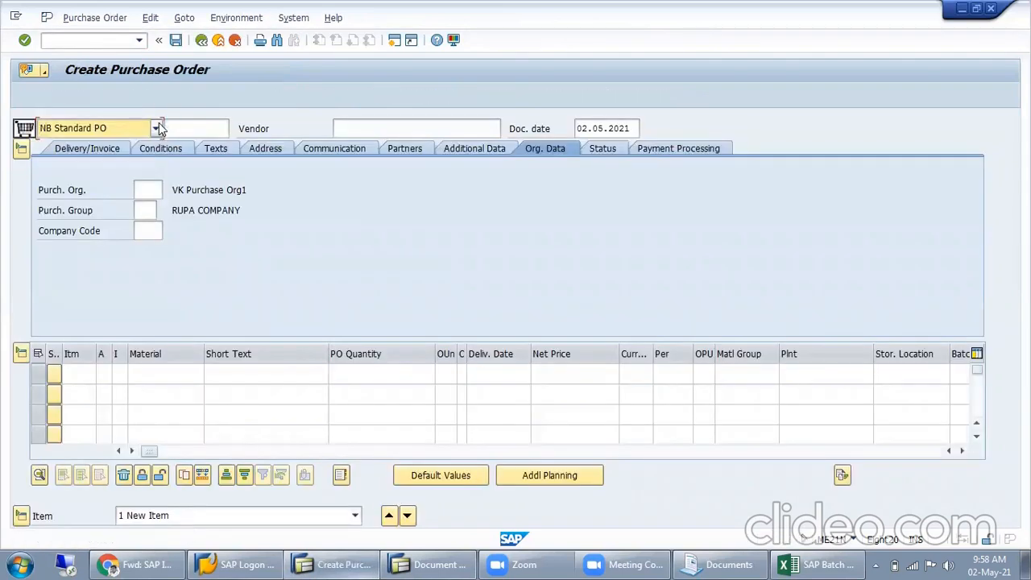
Step: Choose XB STO Order MISL as the order type and check which partner field the purchase order header offers
left_click(156, 128)
scroll(73, 242, "down", 4)
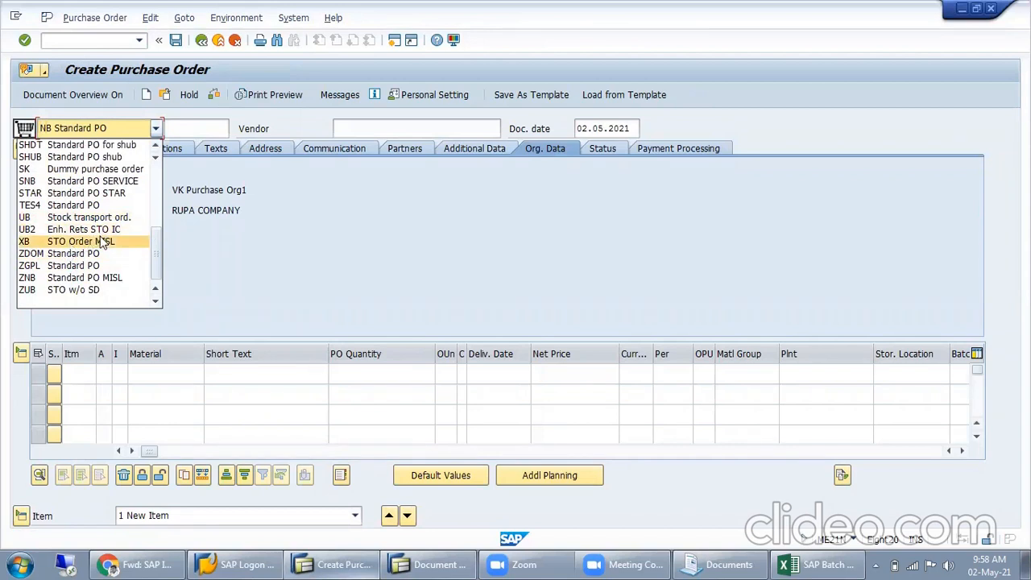
left_click(103, 244)
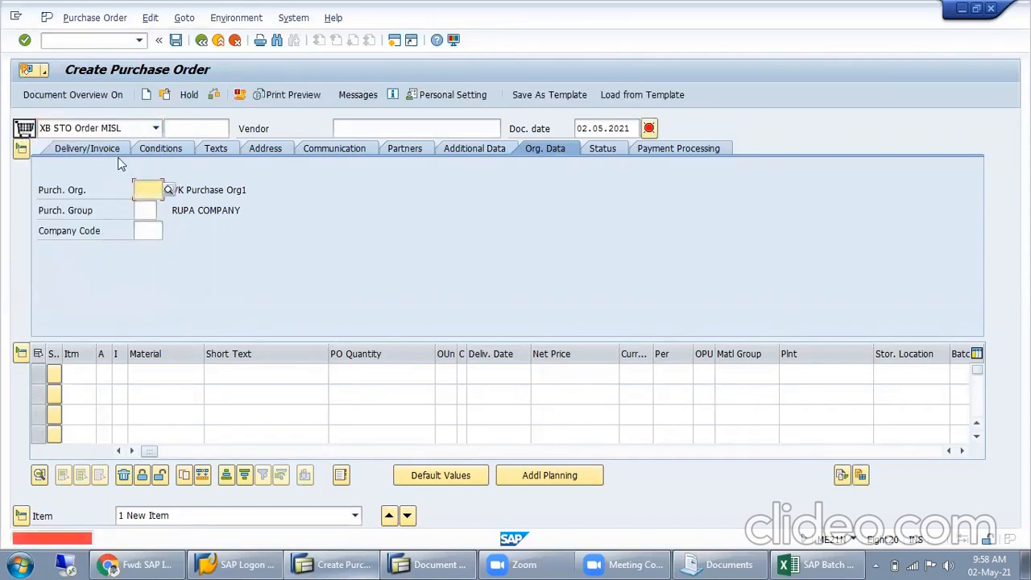
left_click(299, 126)
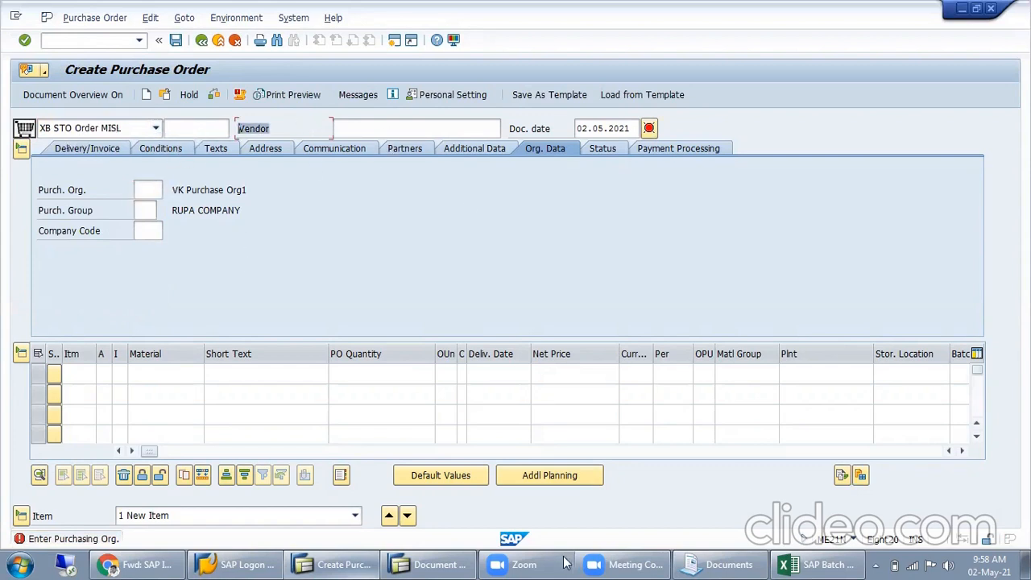
Step: Switch to the Excel notes and enter MISL above the supplying plant in G108 and SARK above the receiving plant in J108
left_click(826, 564)
left_click(520, 263)
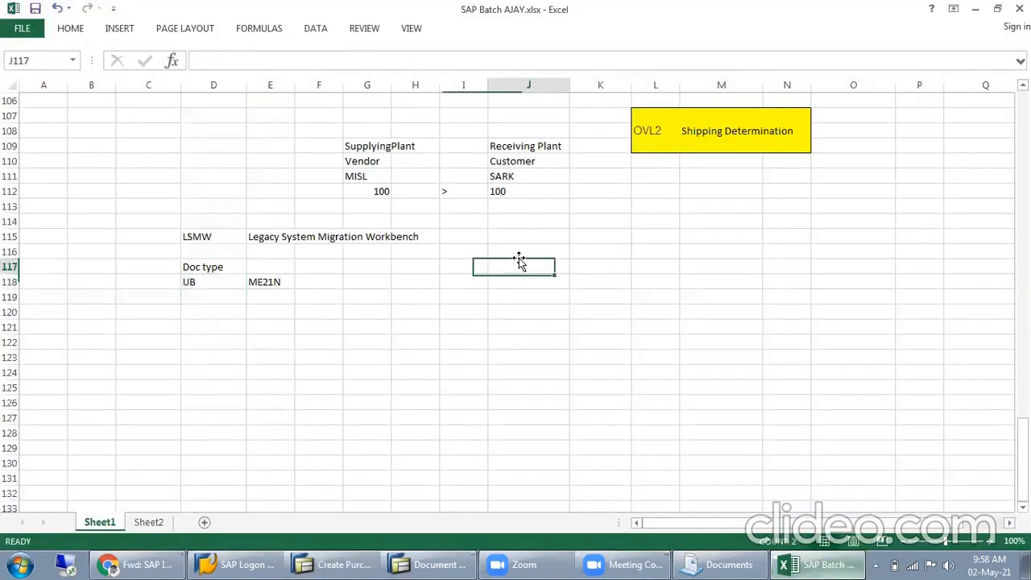
left_click_drag(371, 146, 368, 202)
left_click_drag(526, 132, 529, 195)
left_click(377, 129)
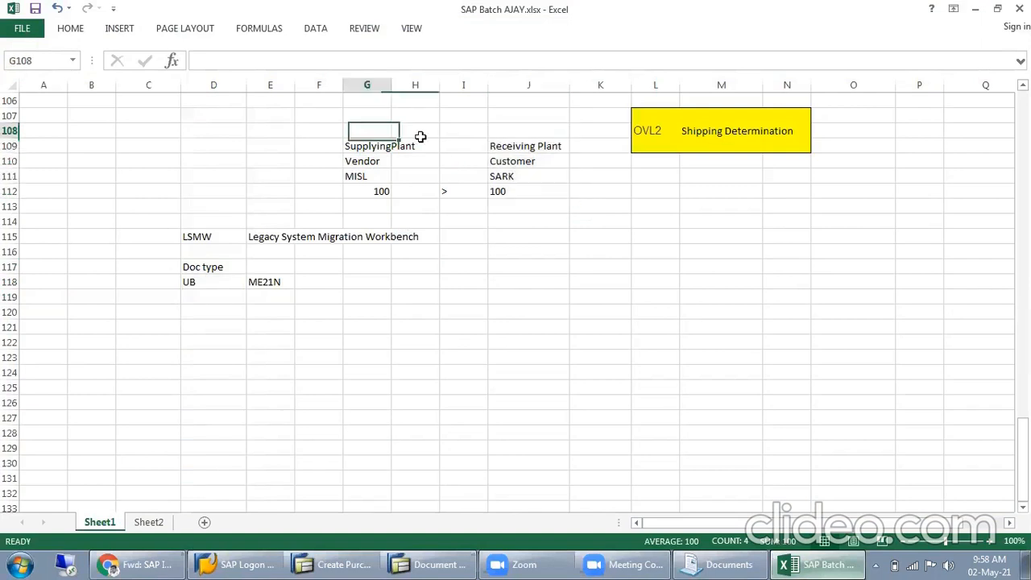
type("MISL")
key("Tab")
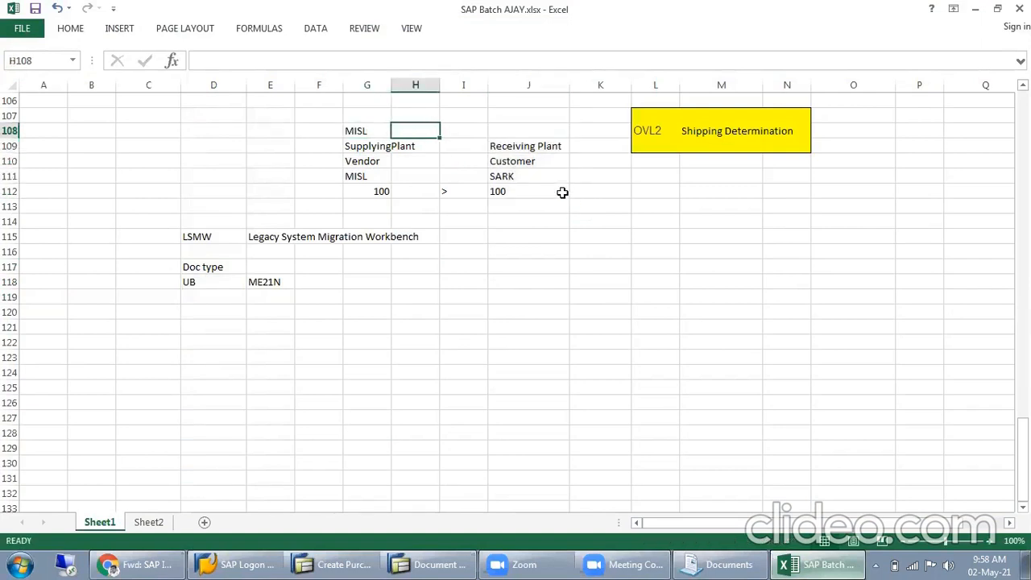
key("Tab")
key("Tab")
type("SARK")
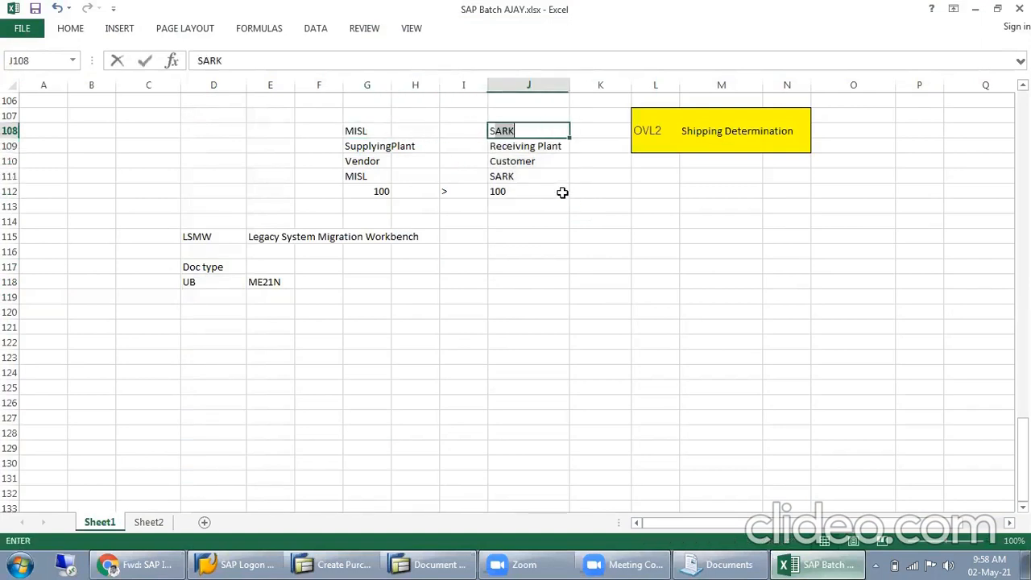
key("Return")
left_click_drag(379, 131, 661, 131)
left_click(576, 280)
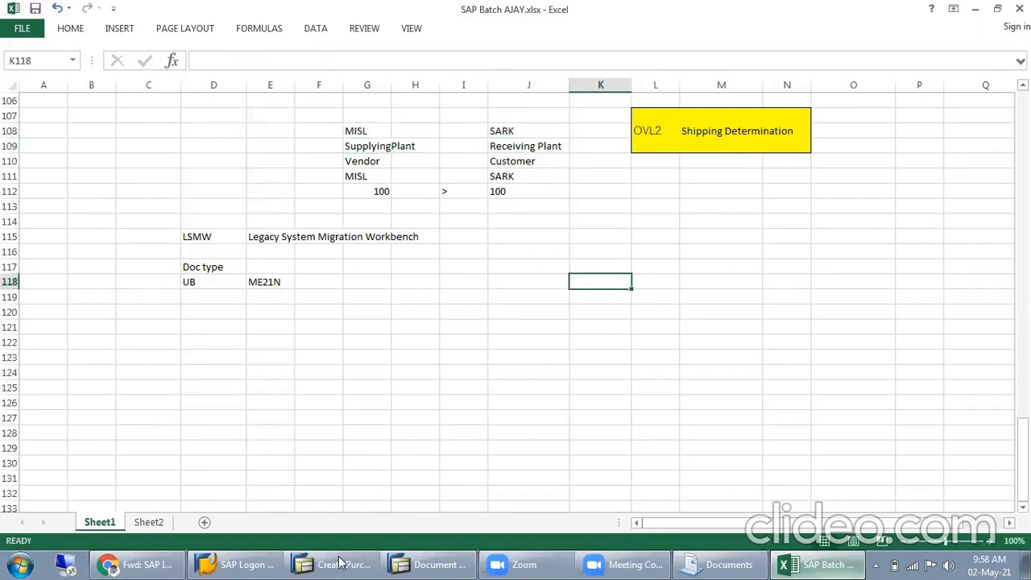
Step: Switch to the SAP purchase order document types table, set XB's field selection to UBF and control to T, and save
left_click(339, 564)
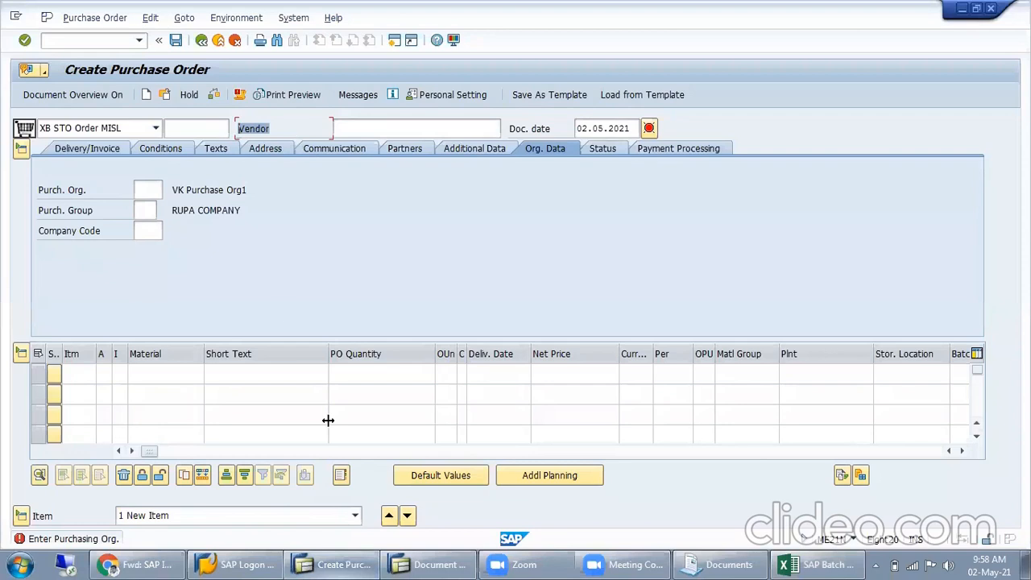
left_click(431, 564)
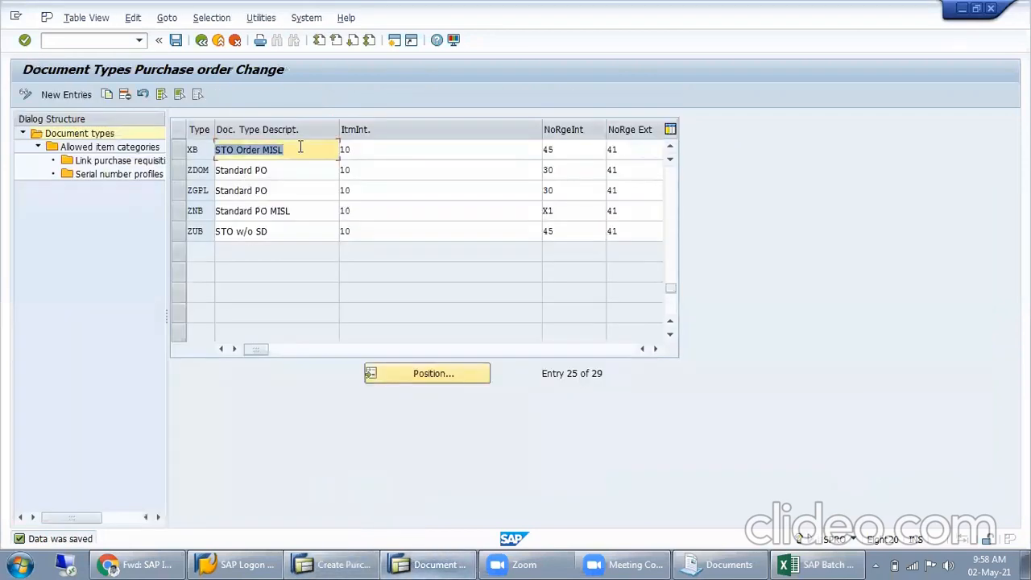
left_click(300, 147)
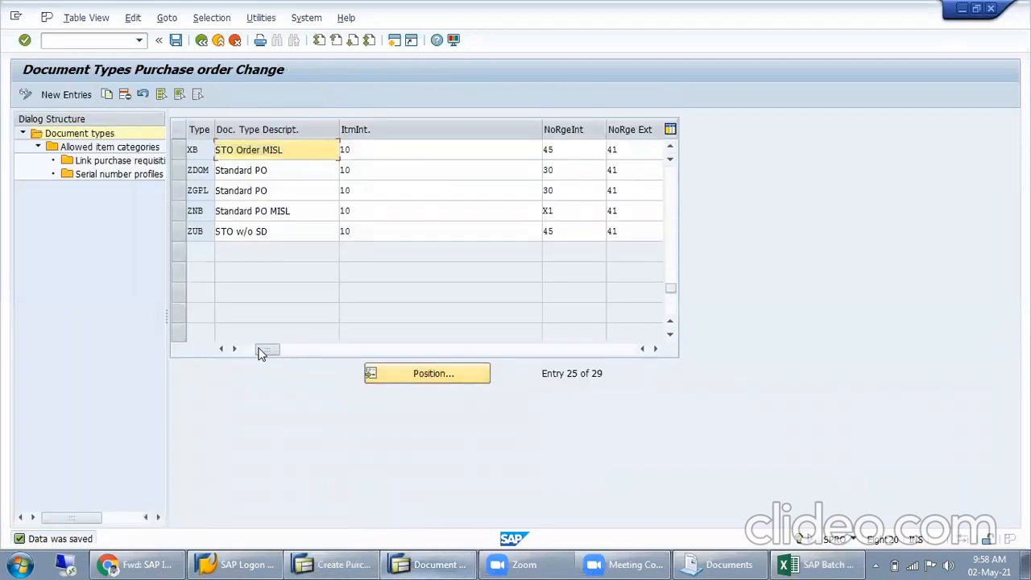
left_click_drag(260, 352, 317, 353)
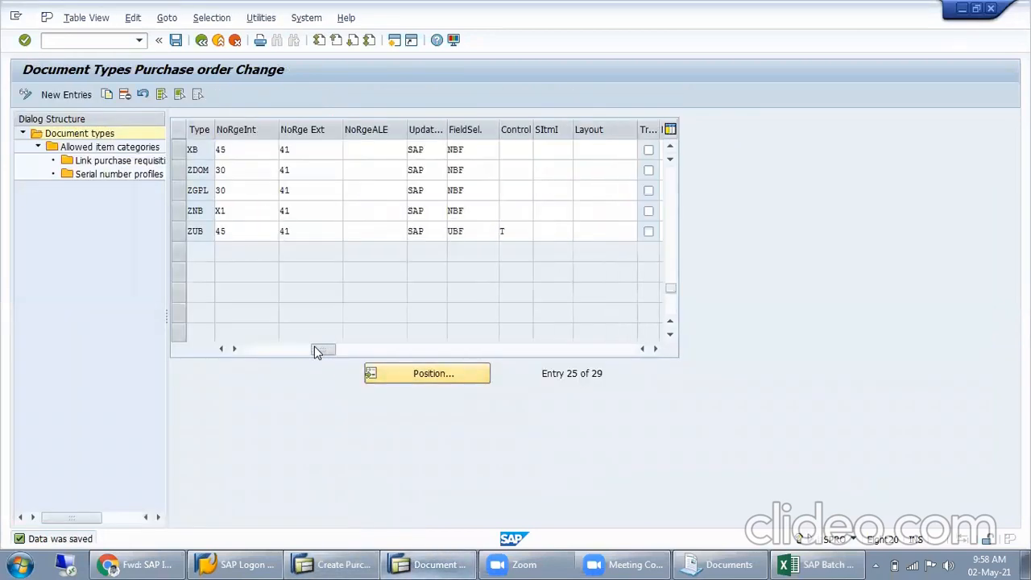
double_click(481, 156)
type("UBF")
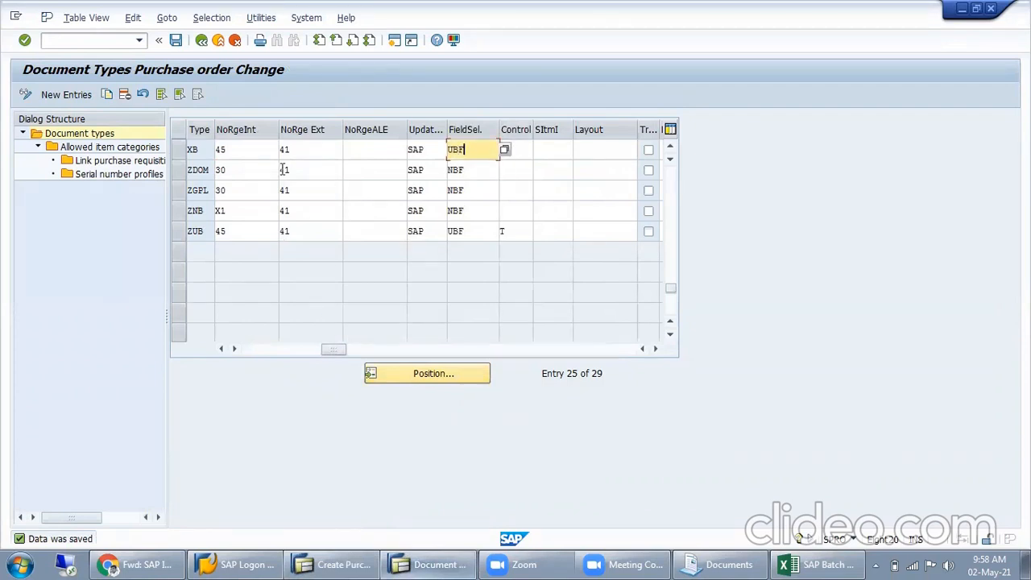
key("Tab")
type("T")
left_click(175, 44)
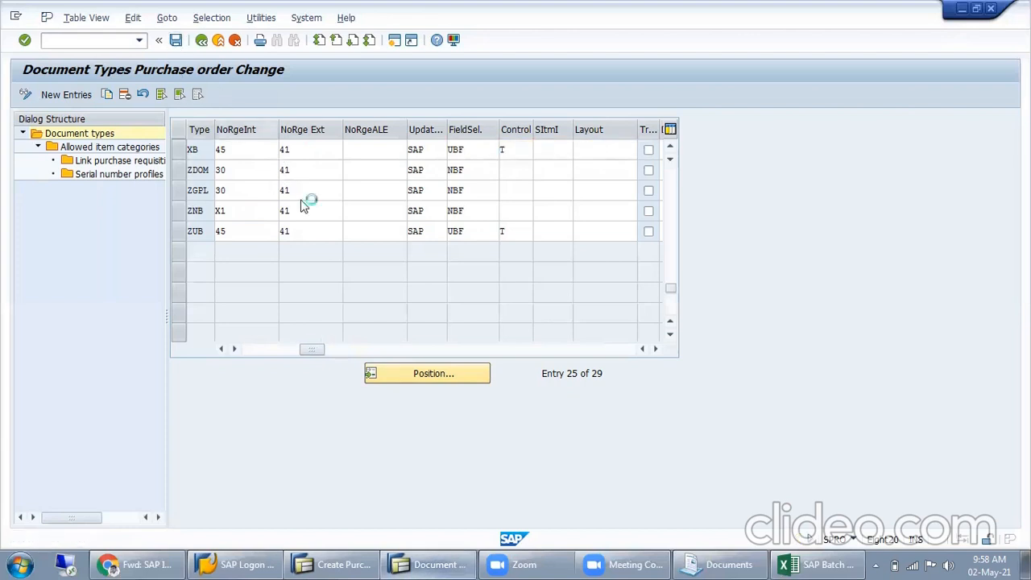
Step: Restart the purchase order with me21n, choose order type XB STO Order MISL, and check the header for the supplying plant field
left_click(337, 564)
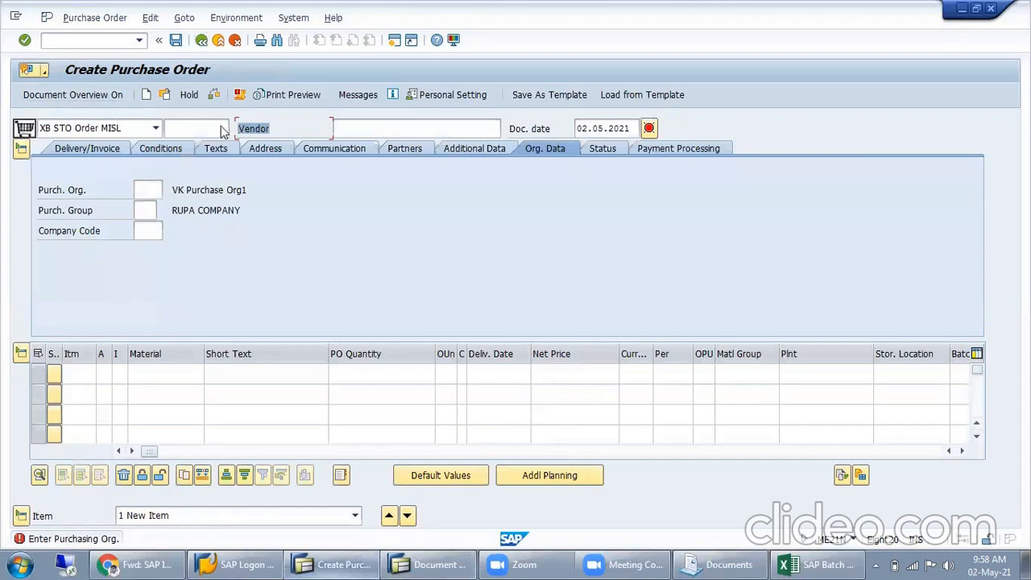
left_click_drag(272, 131, 251, 129)
left_click(202, 41)
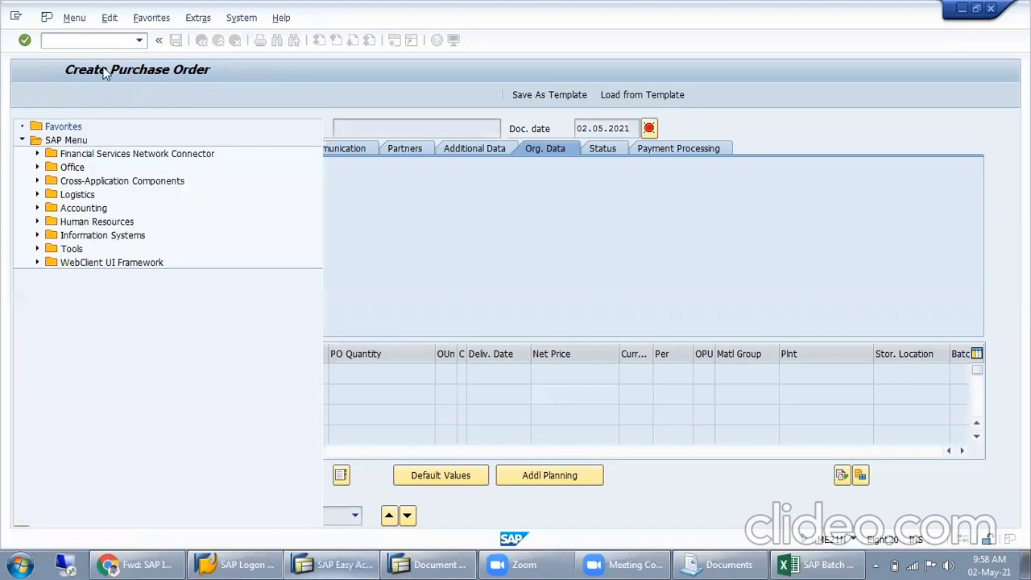
type("me21n")
key("Return")
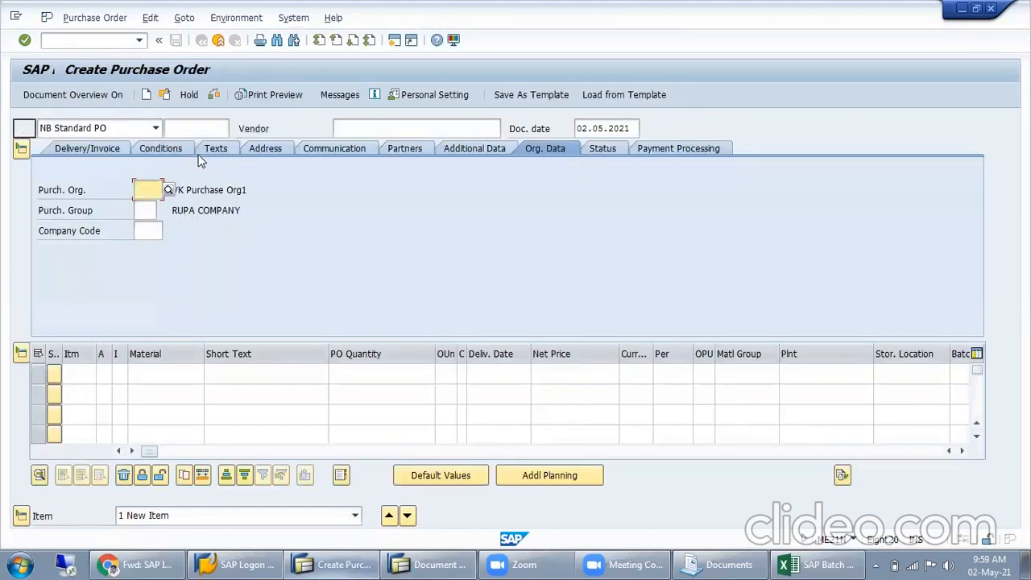
left_click(155, 128)
scroll(87, 269, "down", 3)
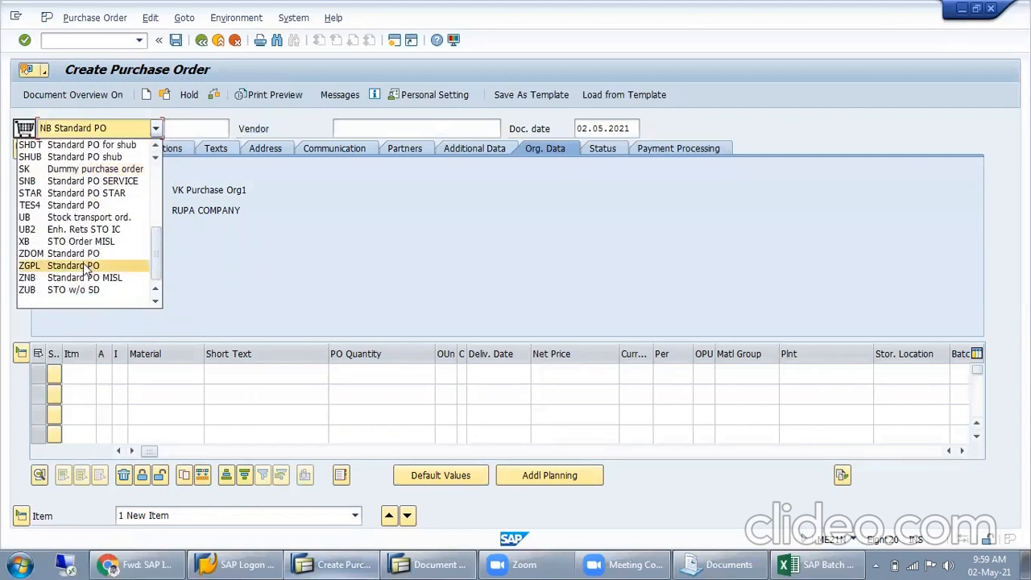
left_click(81, 242)
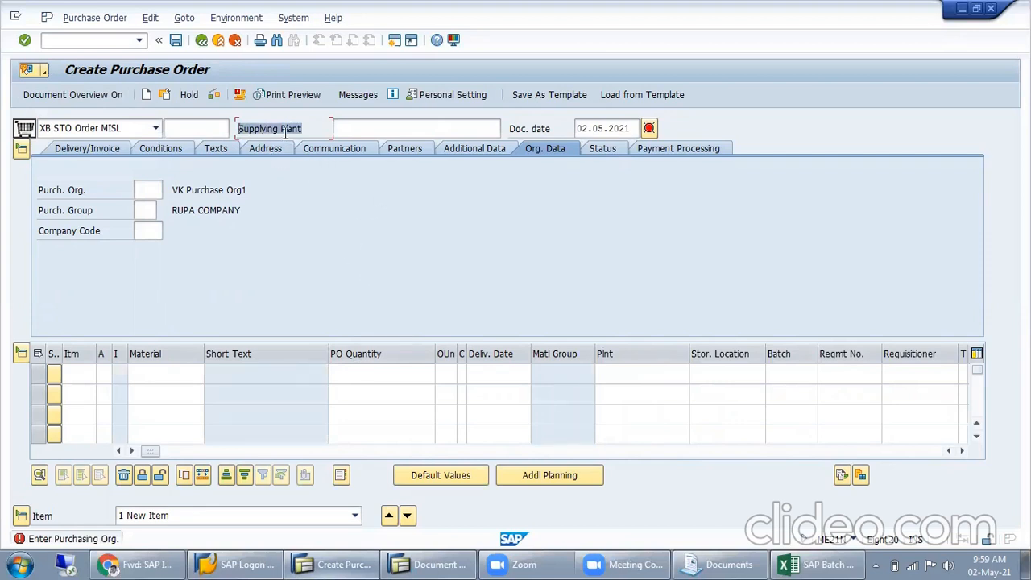
left_click(311, 131)
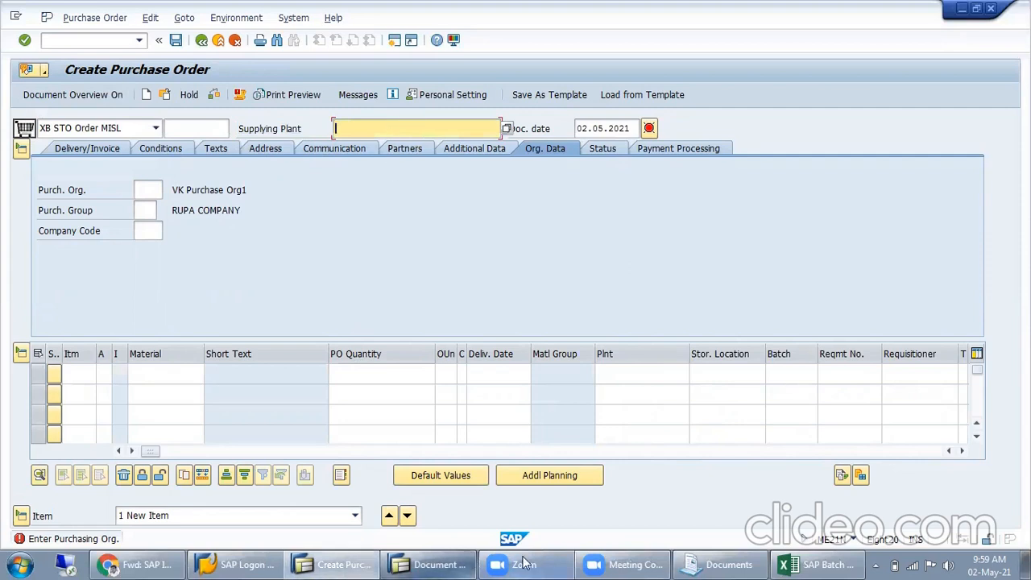
Step: Switch to the Excel notes and enter XK01 beside Vendor in F110 and XD01 beside Customer in I110
key("alt+Tab")
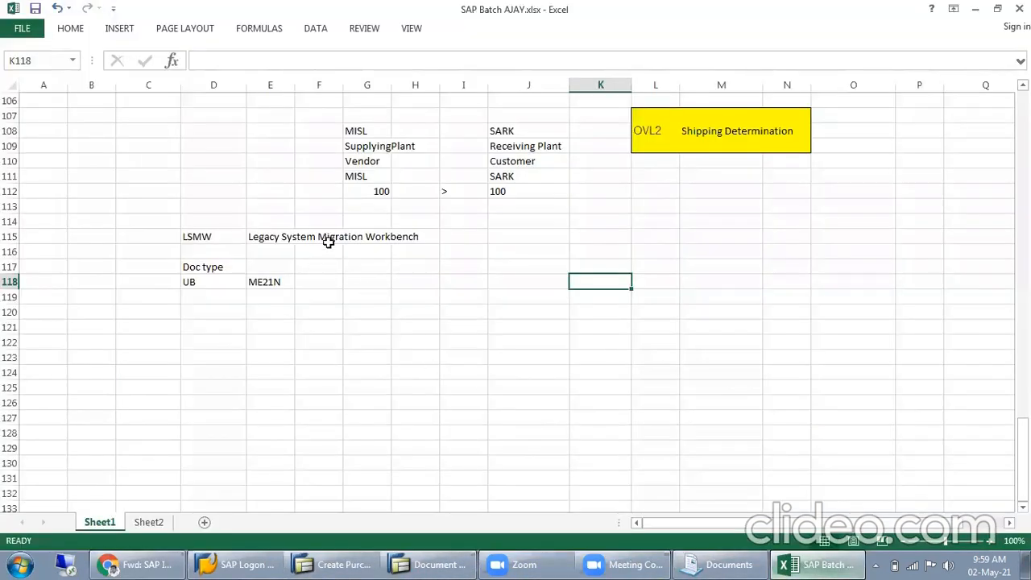
left_click_drag(368, 146, 371, 187)
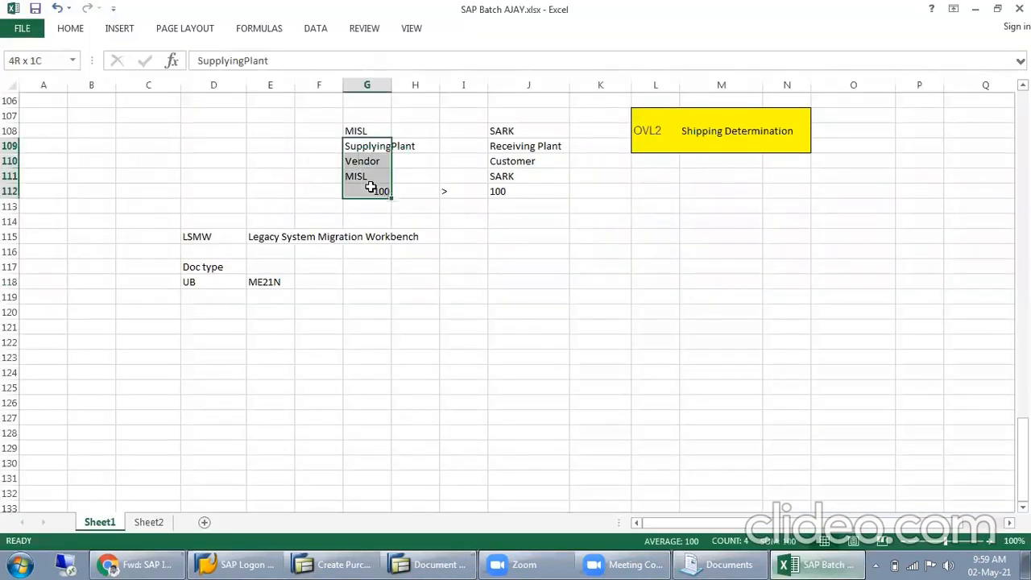
left_click_drag(524, 145, 523, 210)
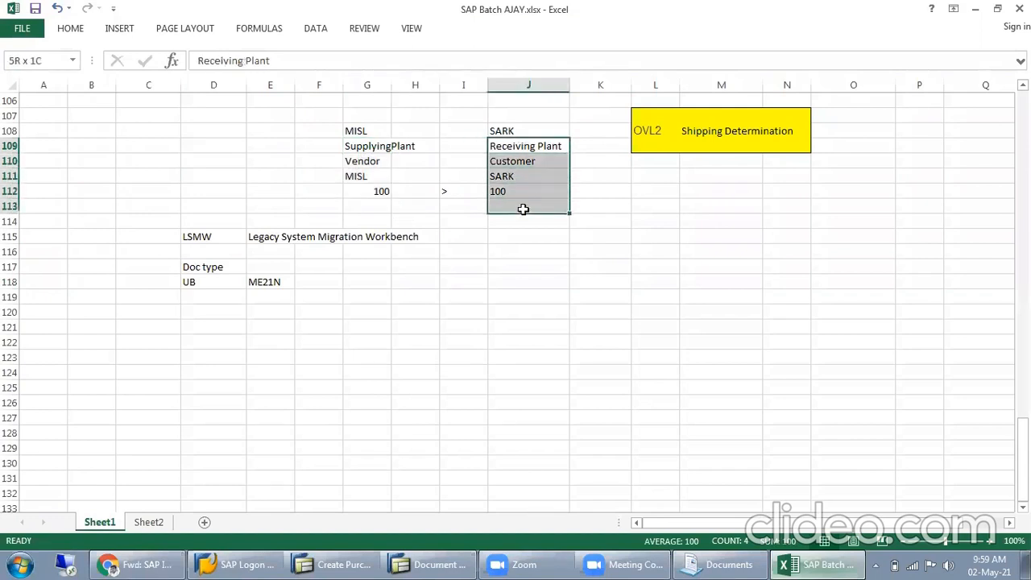
left_click(471, 296)
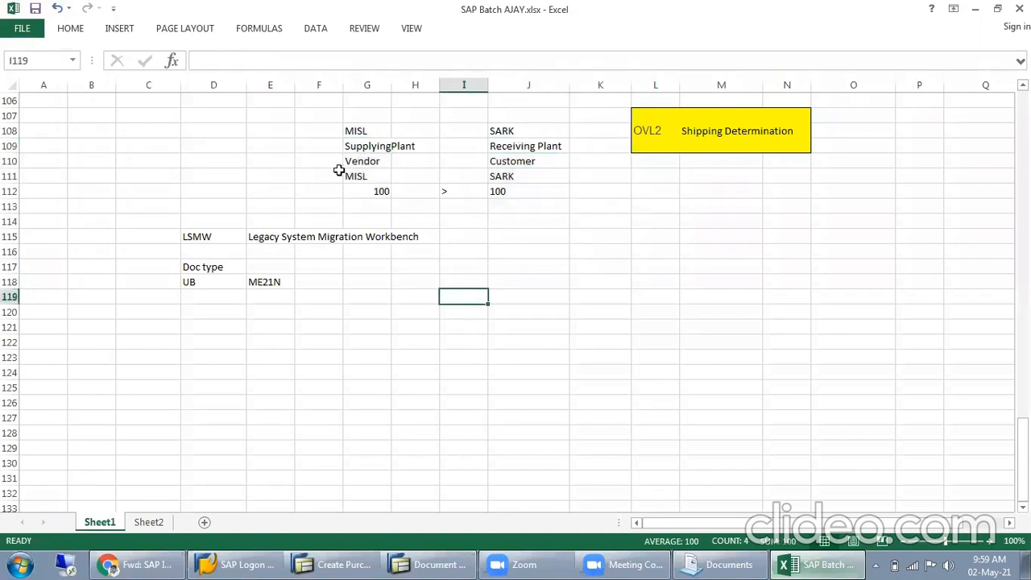
left_click(308, 162)
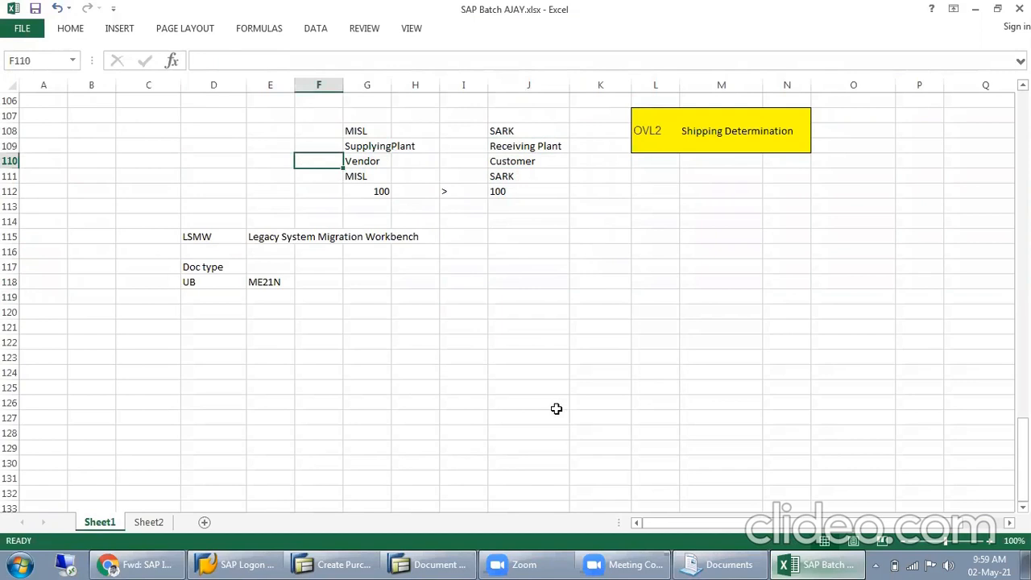
type("XK01")
key("Tab")
key("Tab")
key("Tab")
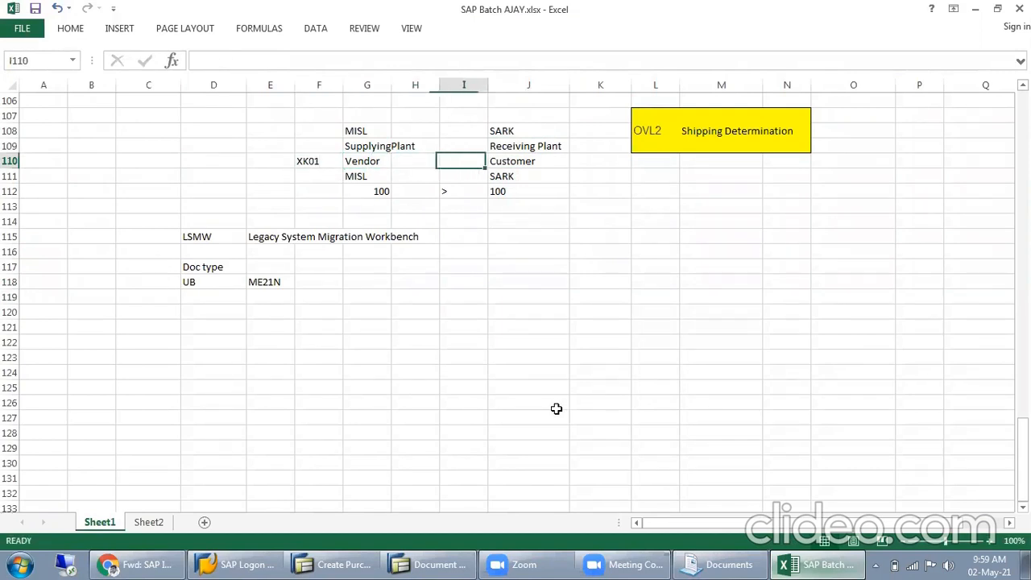
type("XD")
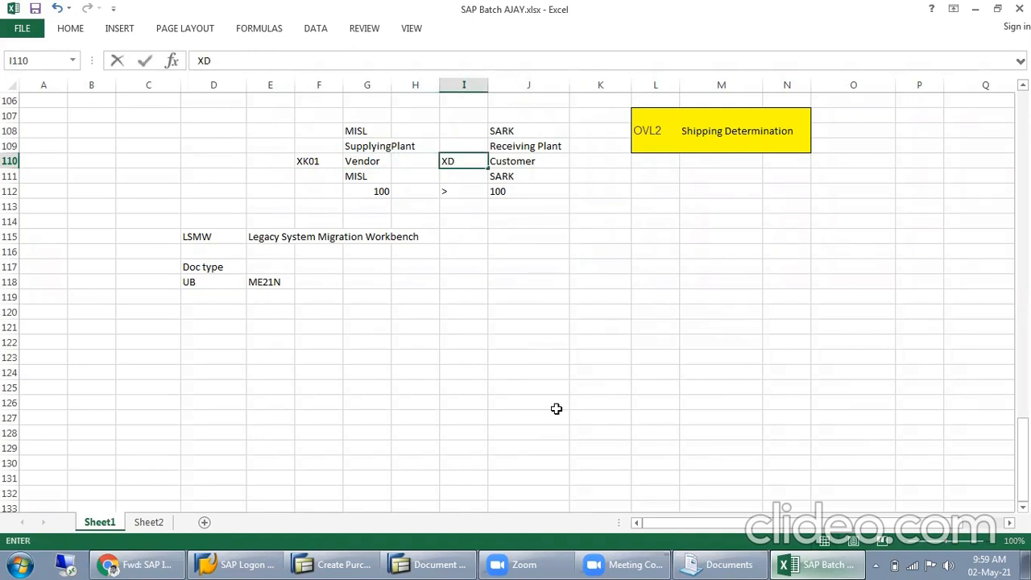
type("01")
left_click(578, 266)
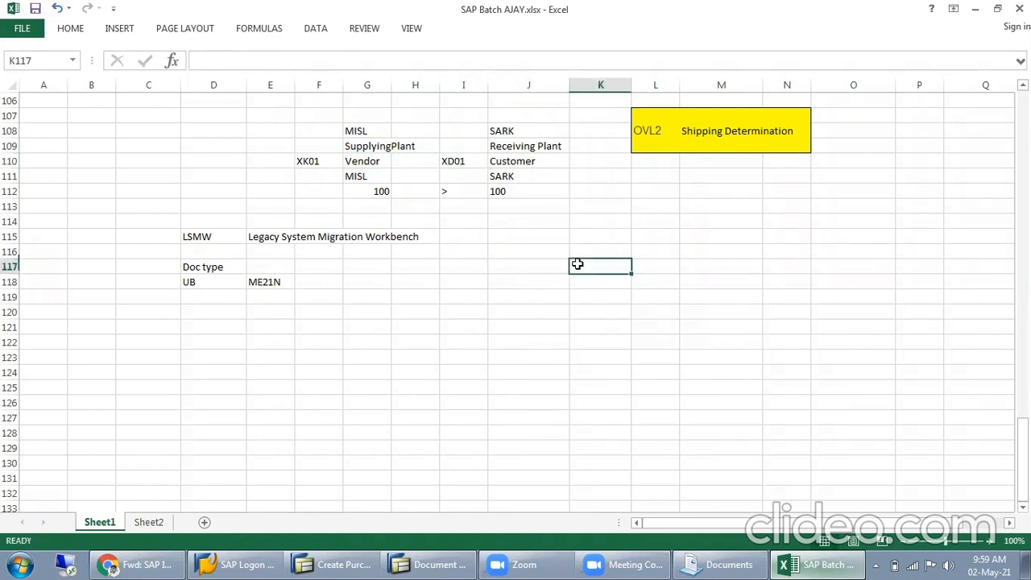
Step: Switch back to SAP, leave the purchase order without saving, and start vendor creation with transaction XK01
left_click(369, 562)
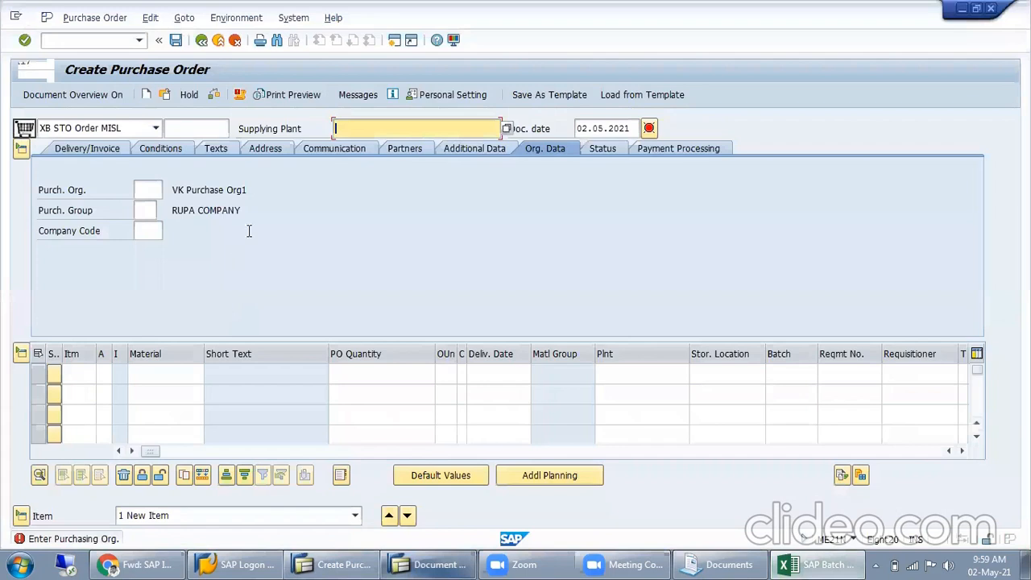
type("/n")
key("Return")
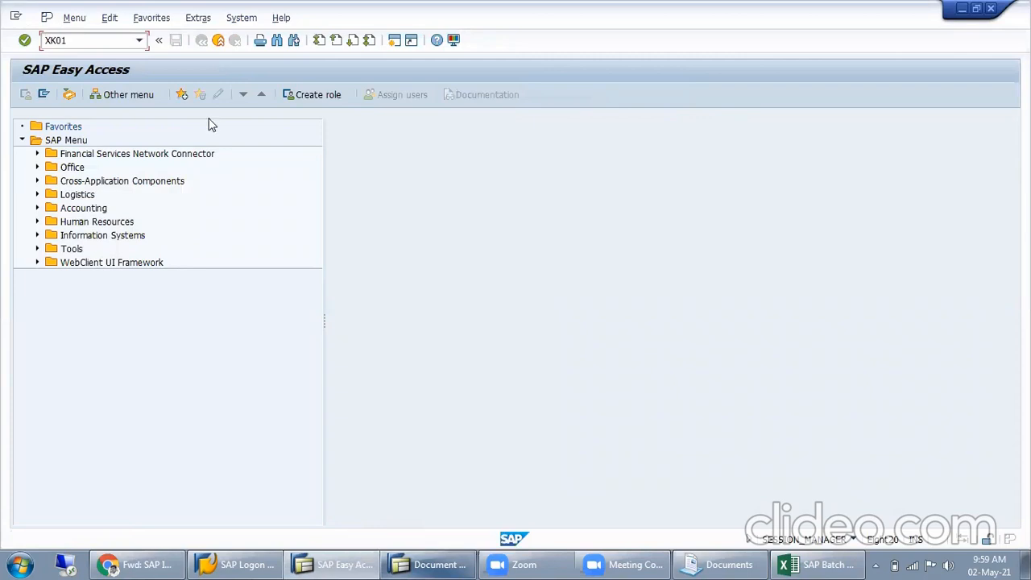
key("Return")
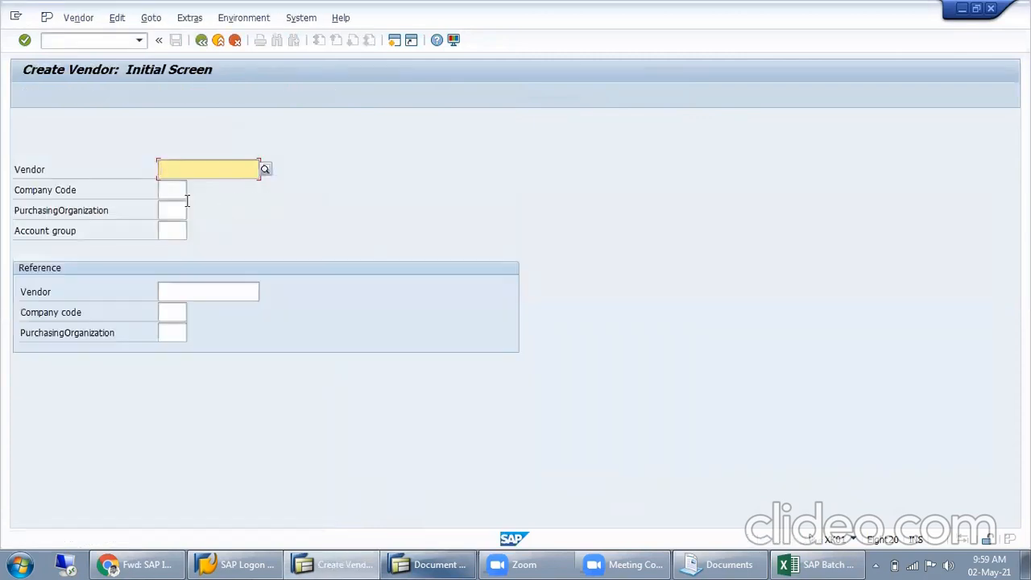
Step: Set the new vendor's company code and purchasing organization to MISL
key("Tab")
type("MISL")
key("Tab")
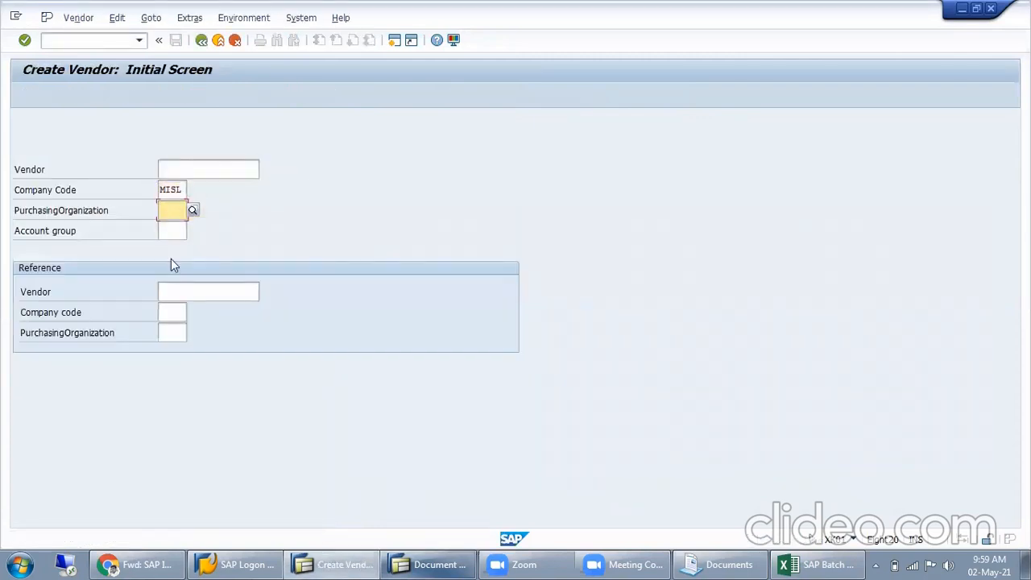
type("MISL")
key("Tab")
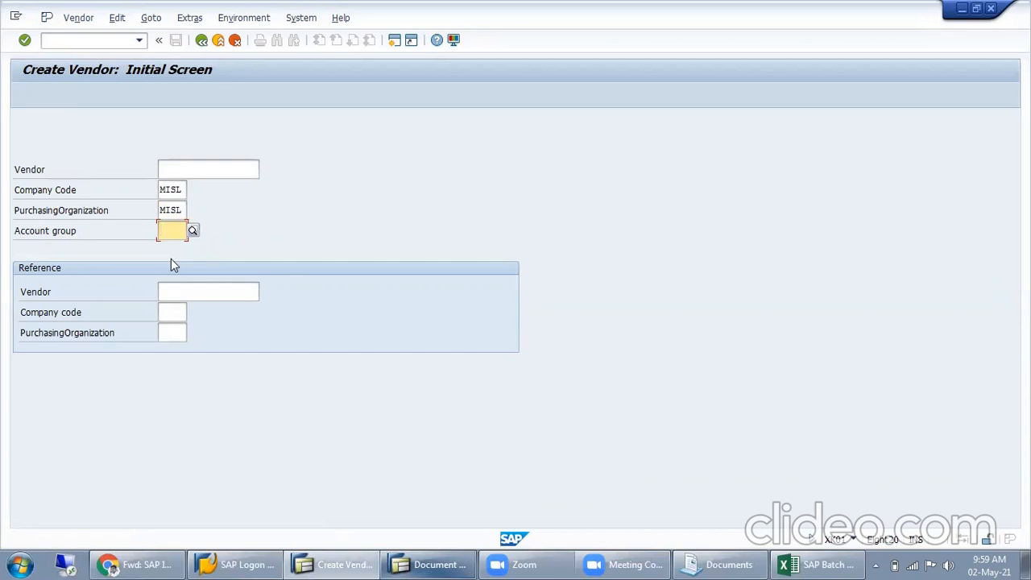
Step: Look up the vendor account groups, pick out 0007 Plants, and leave vendor creation without finishing it
key("F4")
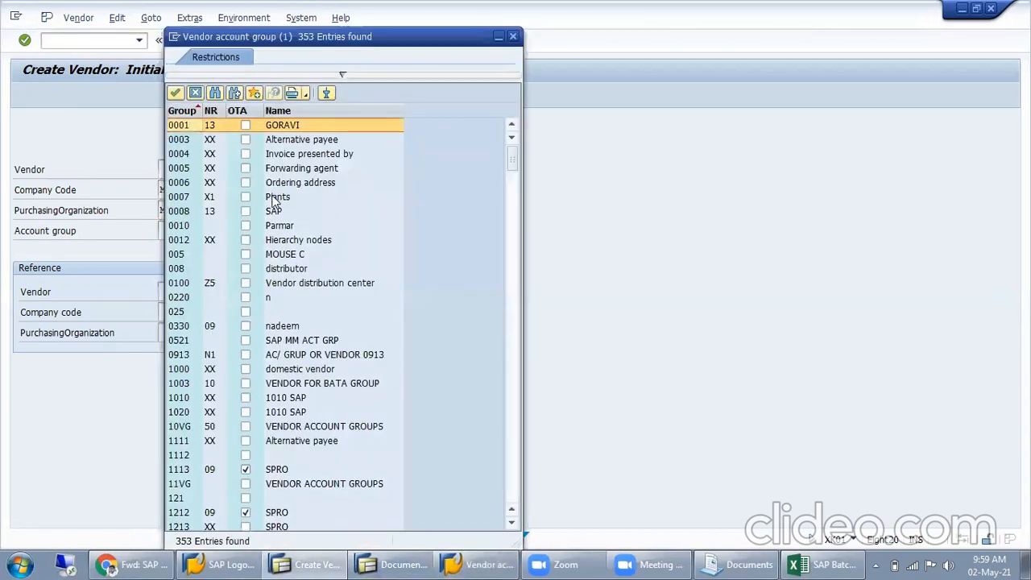
left_click(276, 198)
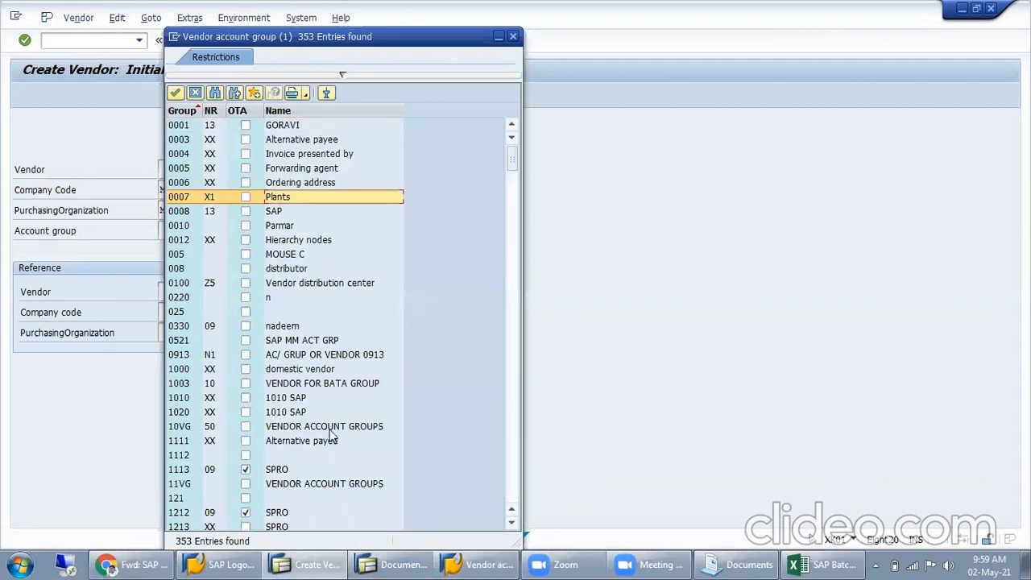
left_click(184, 199)
left_click(283, 198)
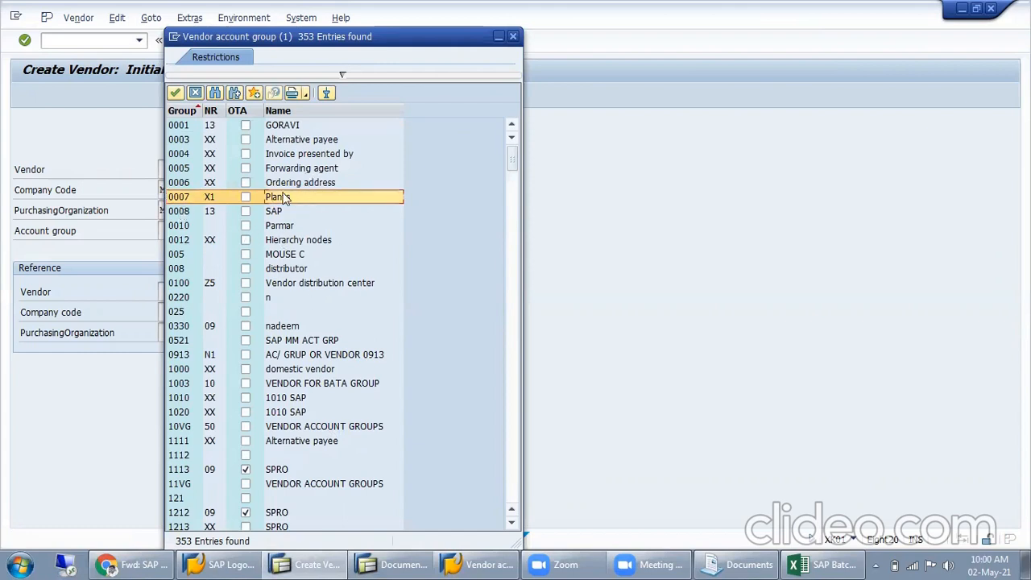
double_click(328, 195)
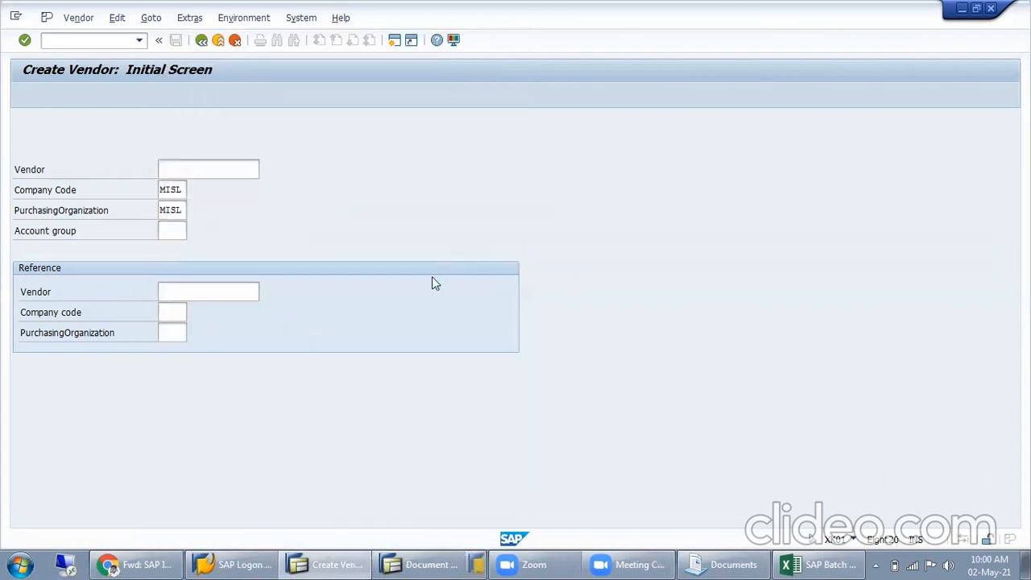
left_click(201, 40)
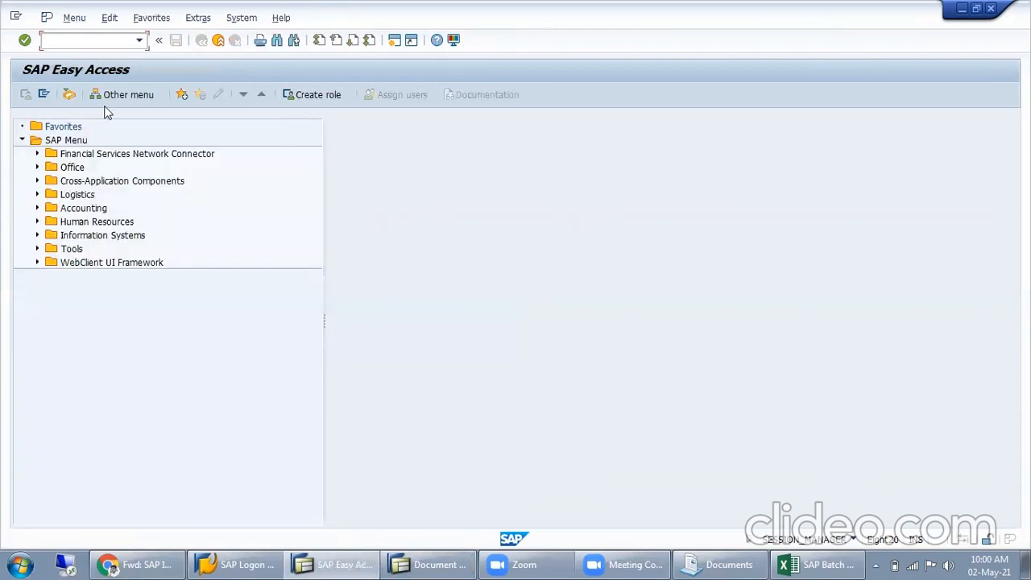
Step: Restart transaction XK01 and switch from creating a vendor to changing an existing one
type("xk01")
key("Return")
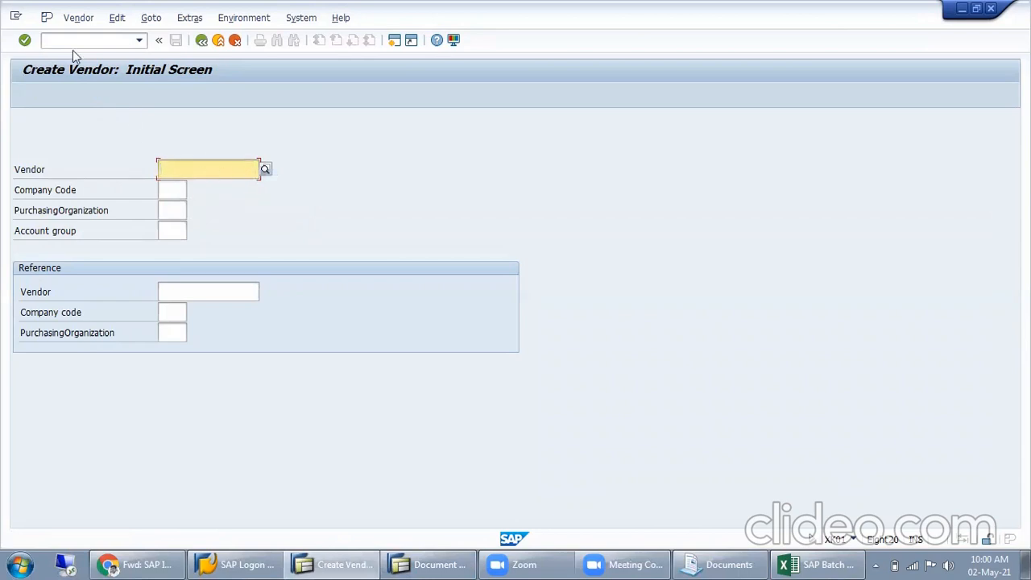
left_click(78, 18)
left_click(112, 50)
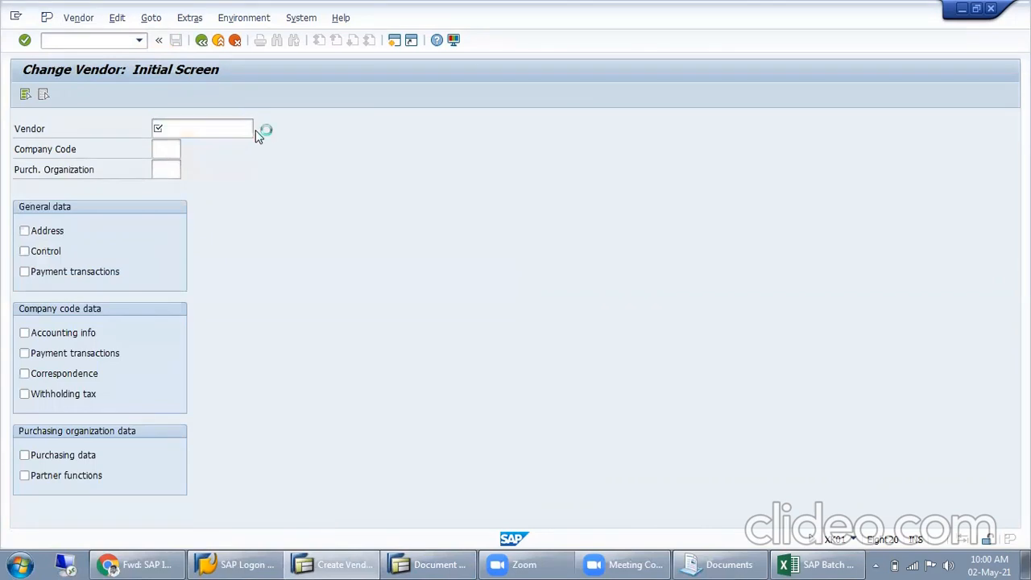
Step: Search the vendors by purchasing data for names beginning with STO and examine the matches
left_click(266, 131)
left_click(311, 305)
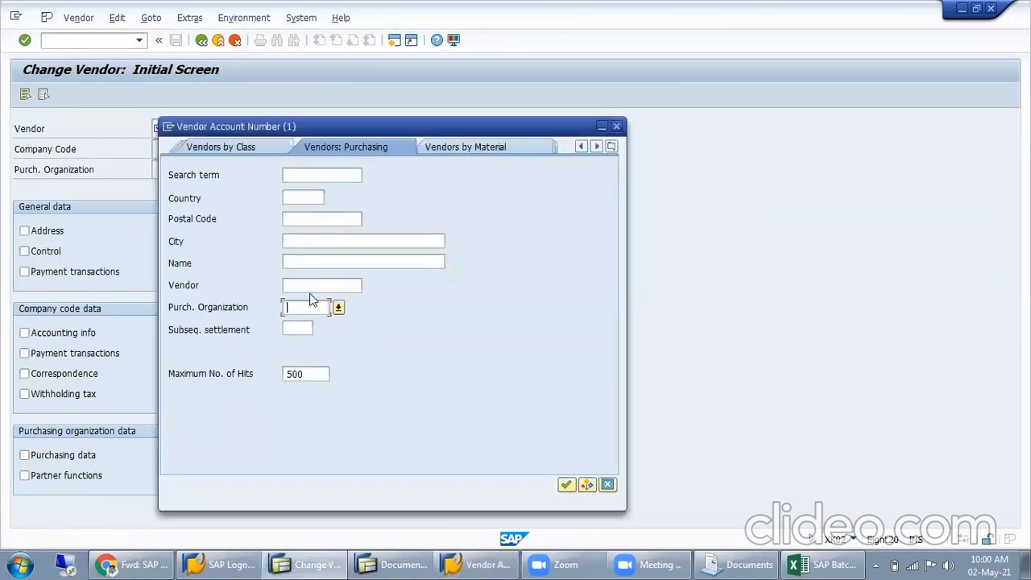
left_click(305, 264)
type("STO")
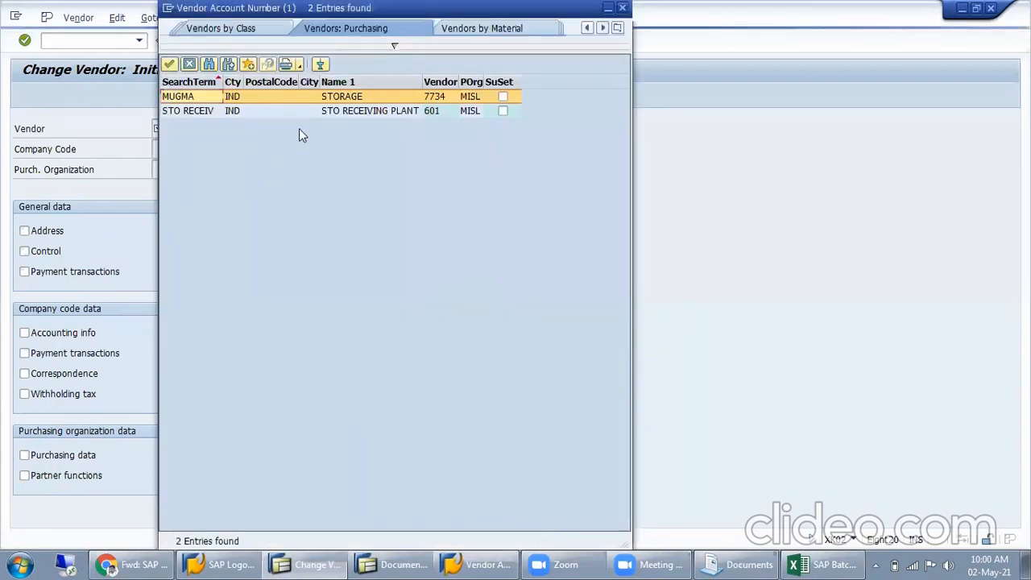
left_click(352, 110)
left_click(352, 96)
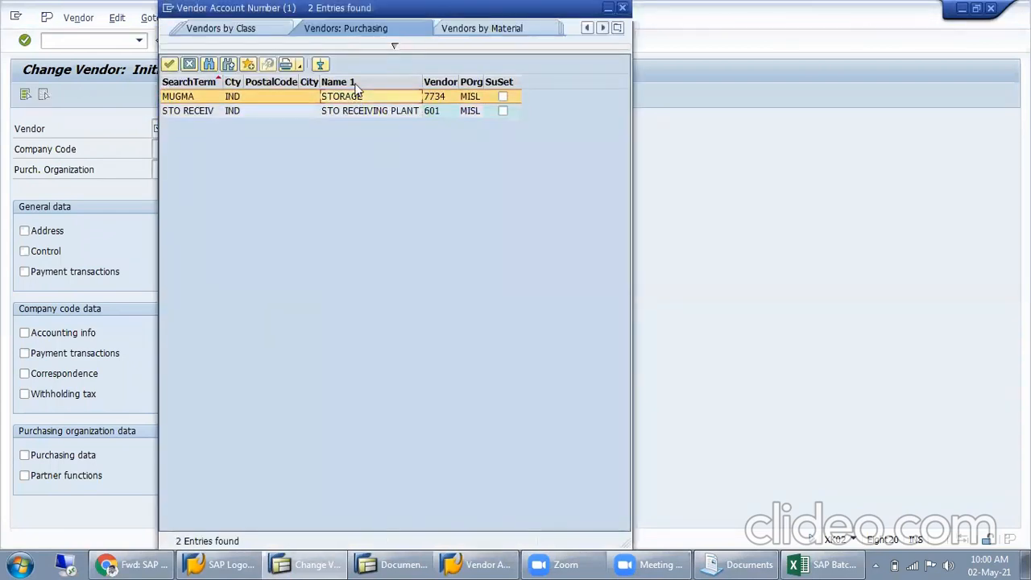
Step: Search the vendor names again with Supply and take the vendor Supplying Plant MISL
left_click(403, 49)
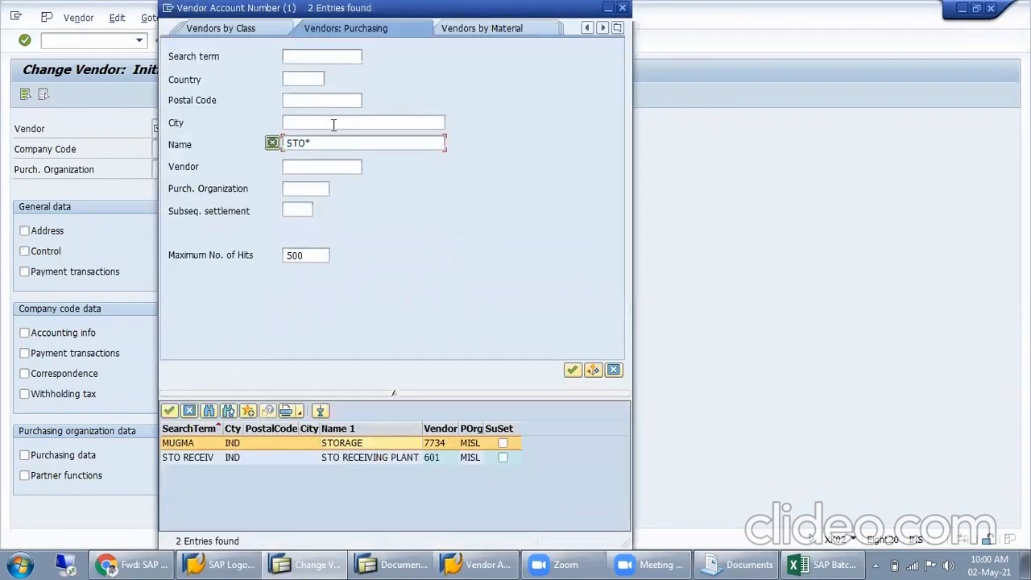
key("BackSpace")
type("Supply")
key("Return")
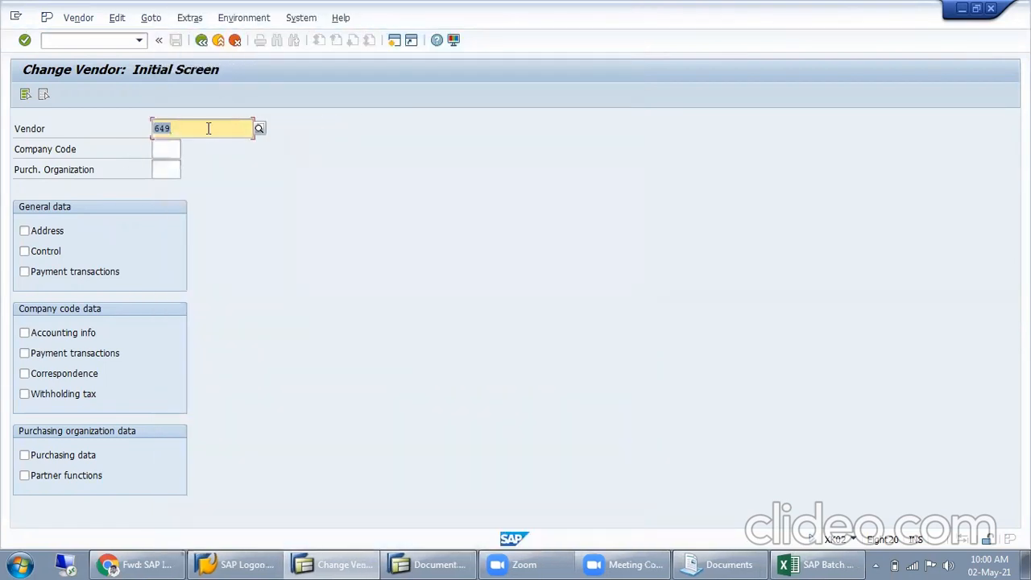
Step: Select the general data views and set both company code and purchasing organization to MISL for the vendor change
left_click(166, 262)
left_click(25, 94)
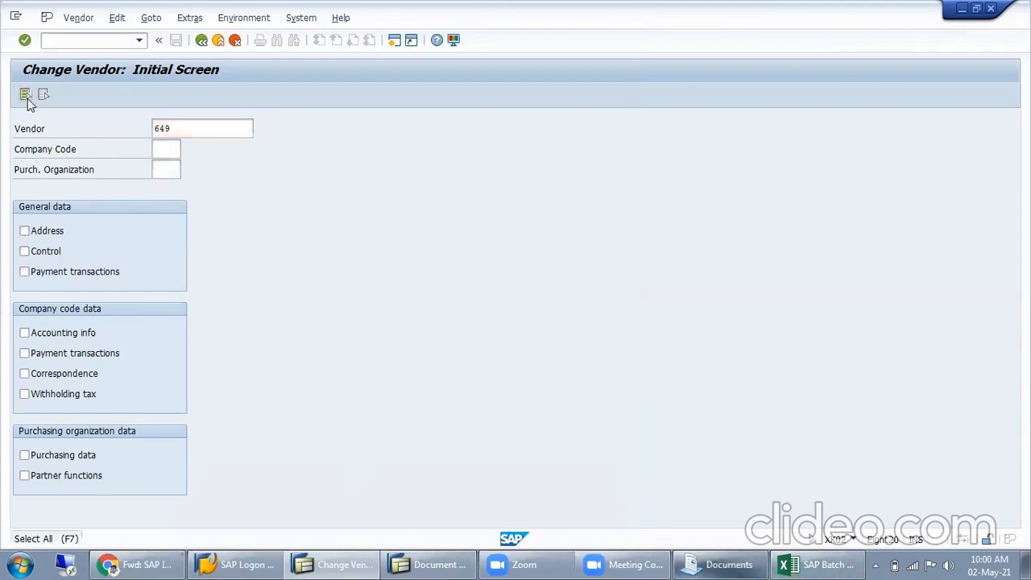
left_click(177, 152)
type("MISL")
key("Tab")
type("MISL")
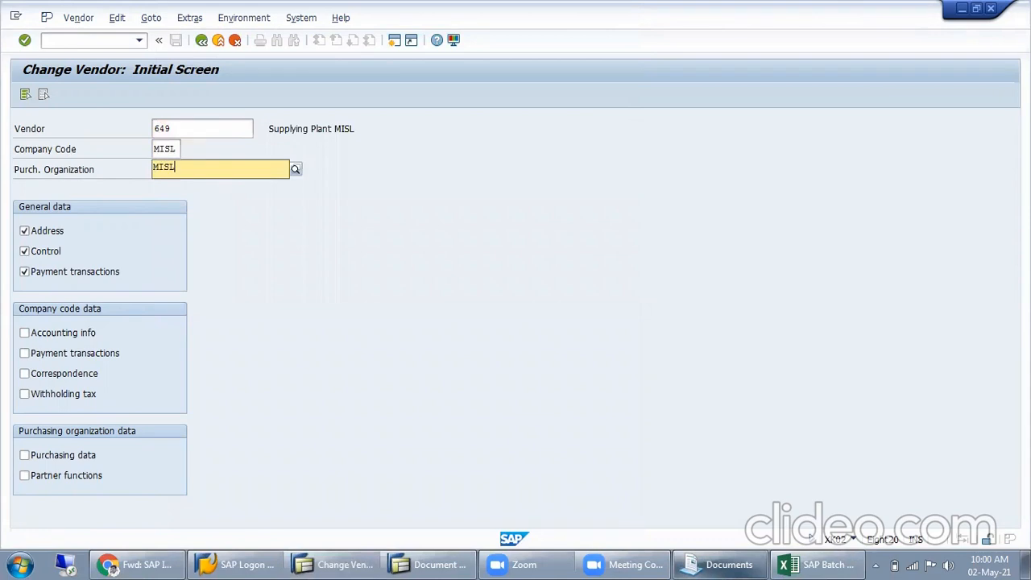
left_click(253, 206)
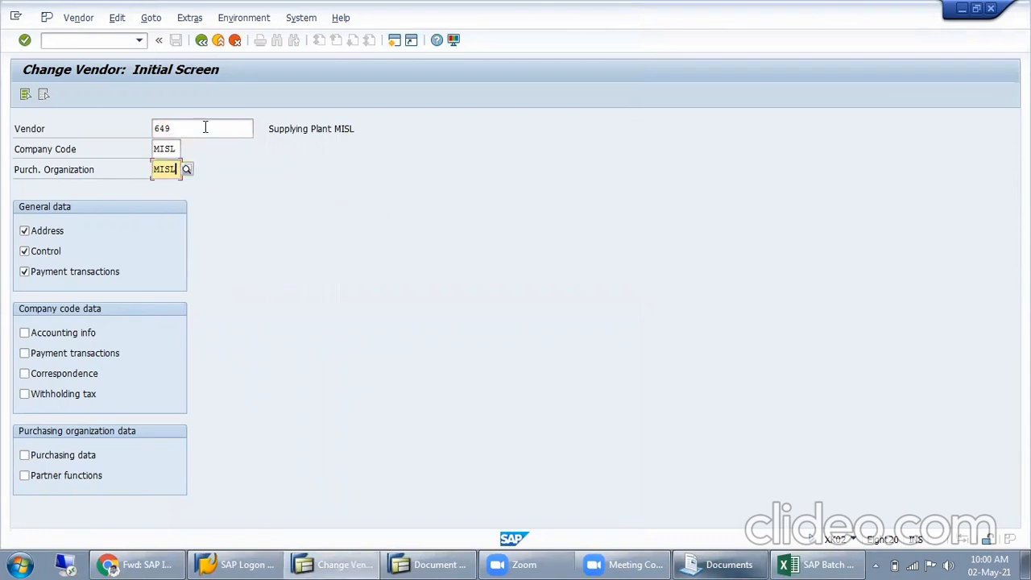
Step: Copy the vendor number and open the vendor with all available data views selected
left_click(205, 127)
key("ctrl+c")
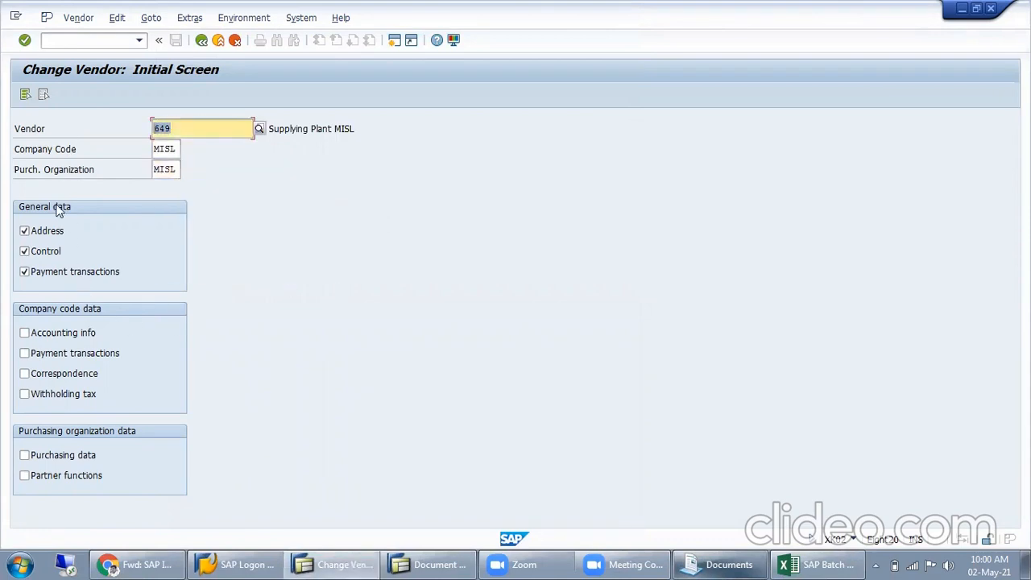
left_click(25, 95)
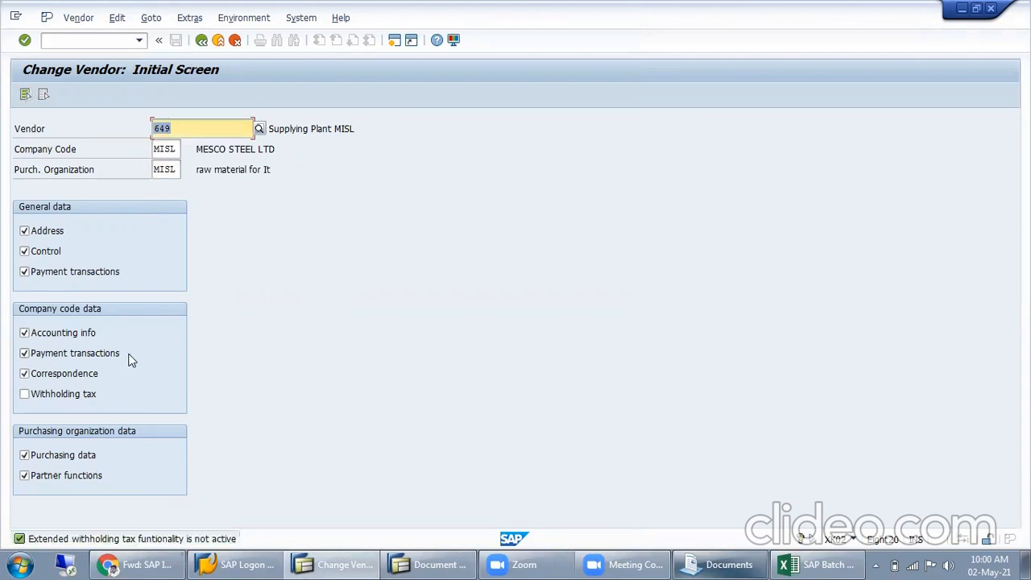
key("Return")
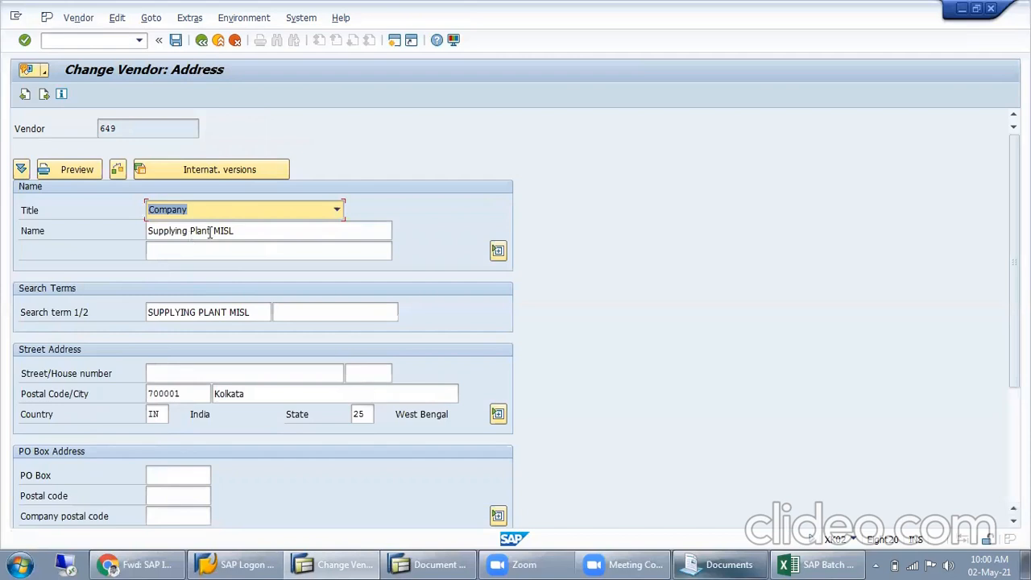
Step: Review the vendor's address name and continue through the control, payment, accounting and correspondence views to the purchasing data
key("Tab")
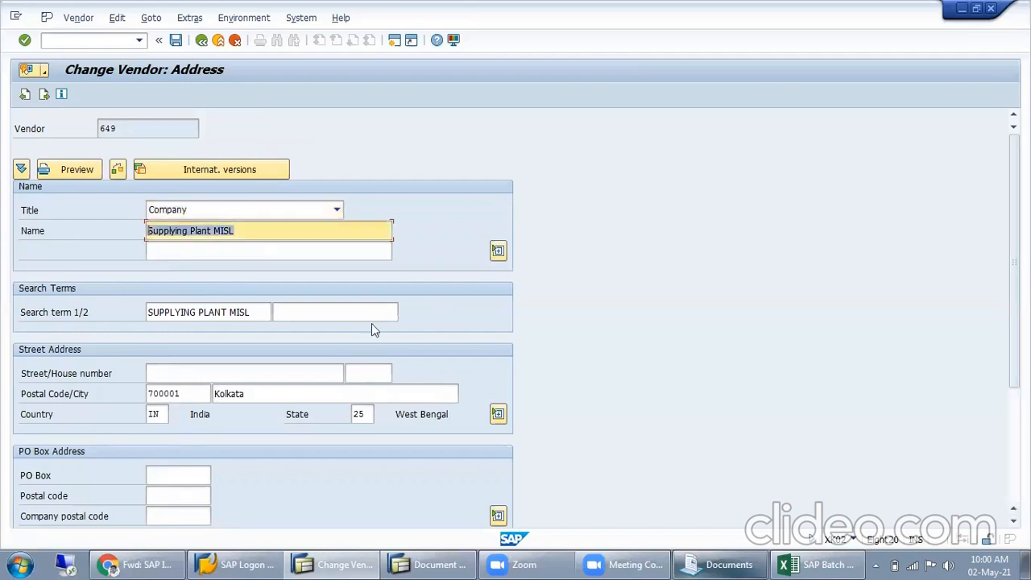
key("Tab")
key("Tab")
key("shift+Tab")
left_click(256, 272)
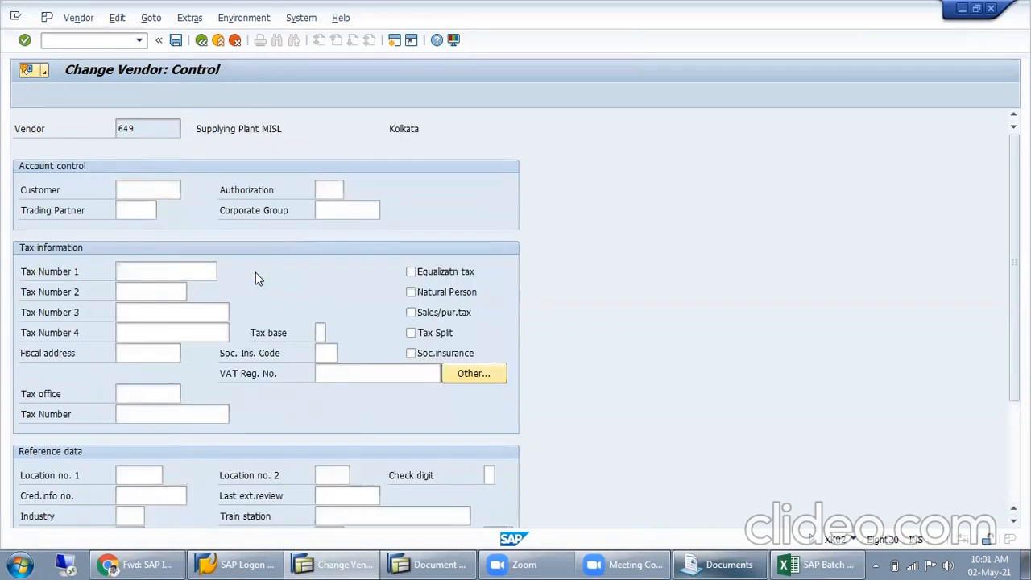
key("Return")
key("Return")
key("Return")
key("Return")
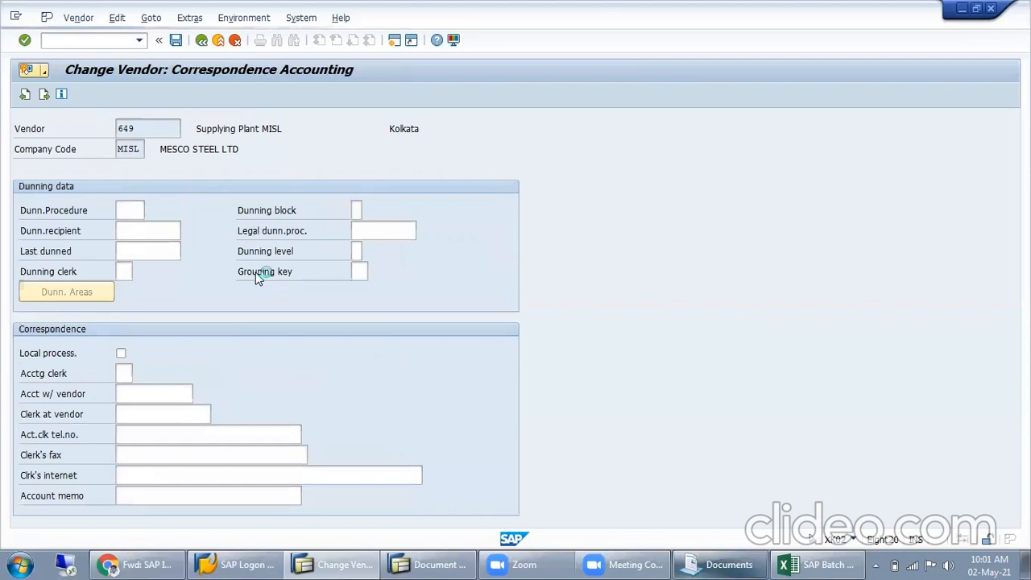
key("Return")
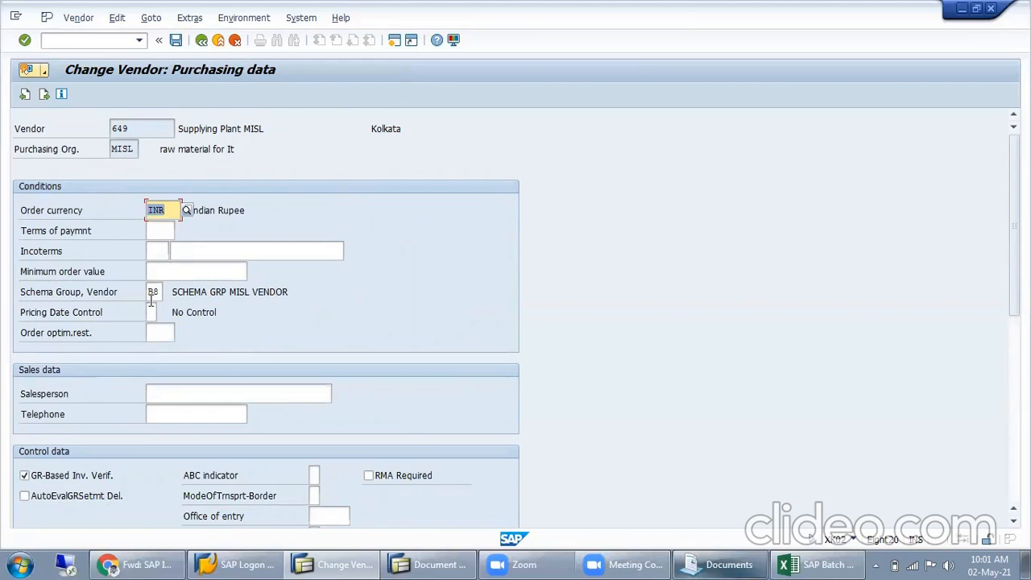
Step: Open the vendor's additional purchasing data and check which plant is assigned to it
left_click(190, 21)
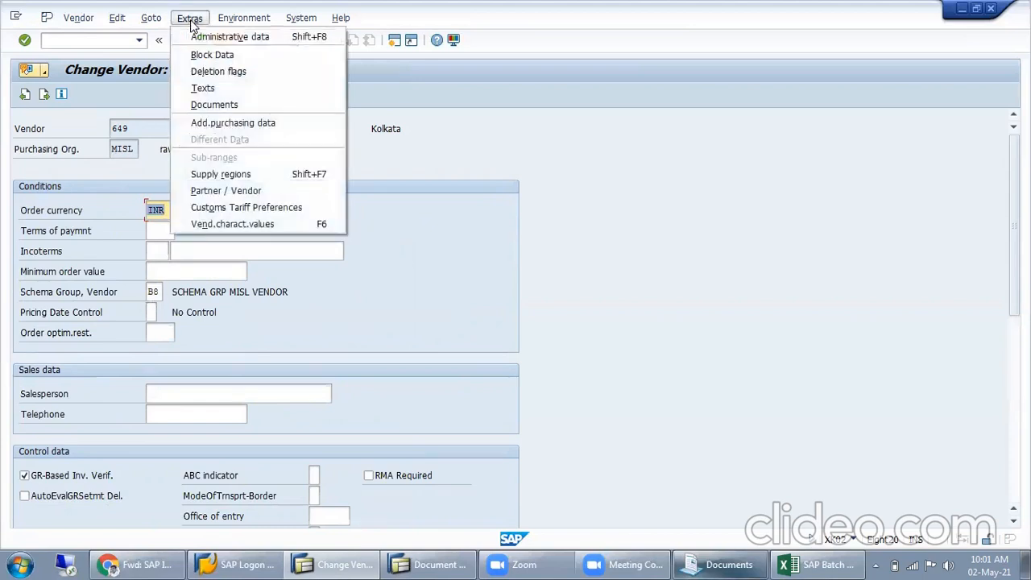
left_click(224, 129)
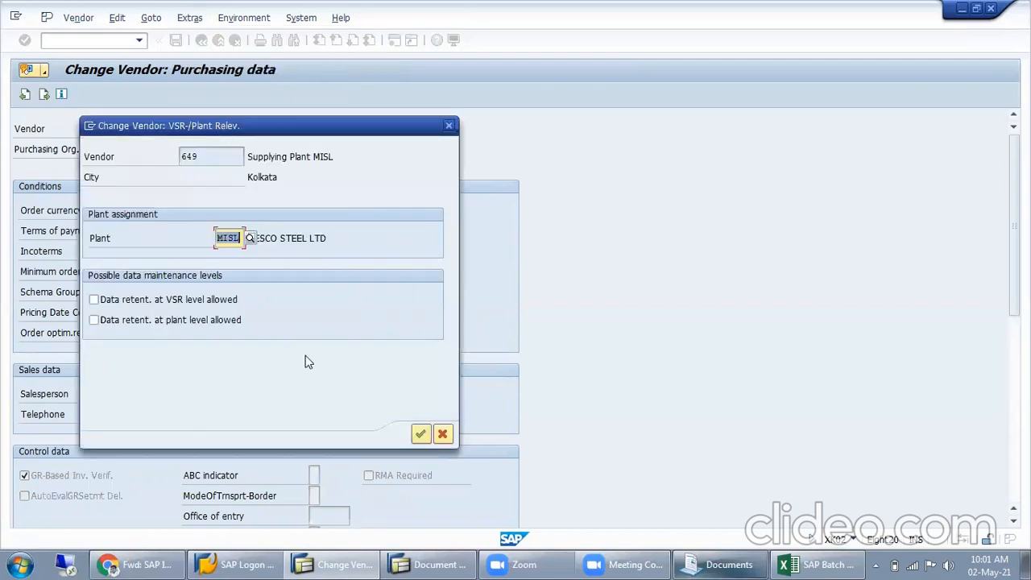
left_click(223, 239)
left_click_drag(217, 238, 313, 239)
Step: Browse the list of possible plants for the plant assignment and close it without choosing another
left_click(257, 238)
left_click(255, 238)
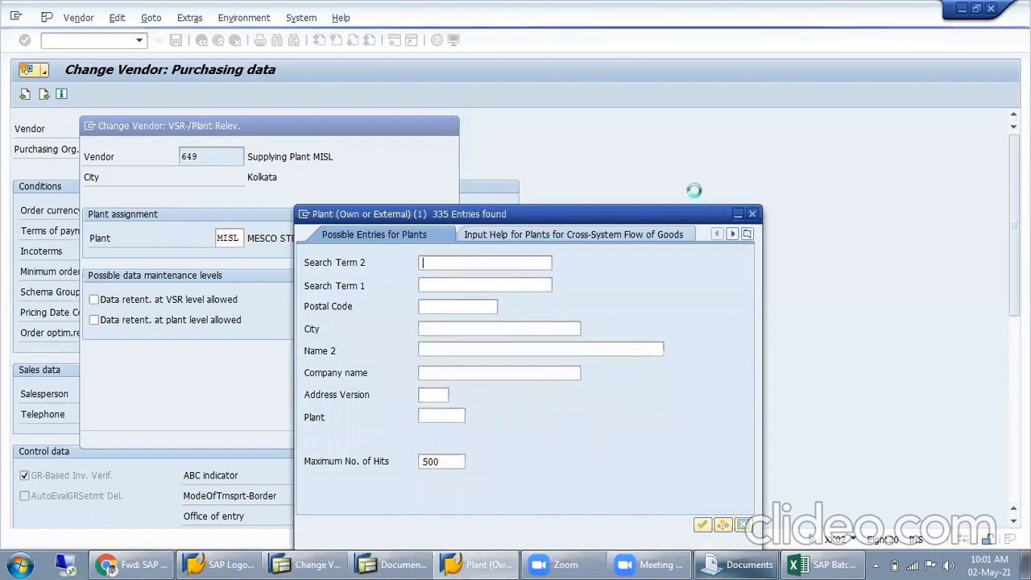
scroll(471, 251, "down", 20)
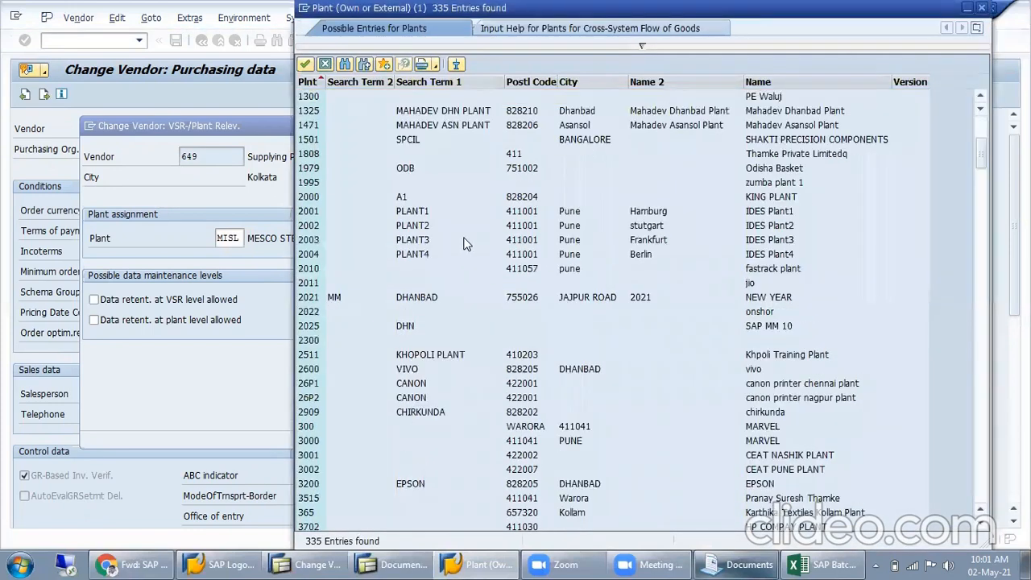
scroll(476, 273, "down", 9)
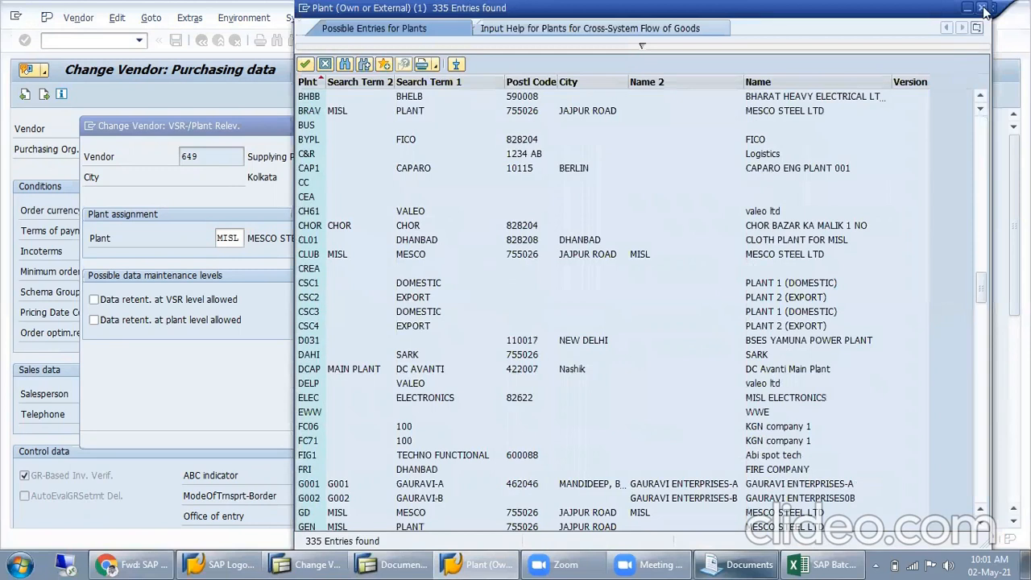
left_click(982, 7)
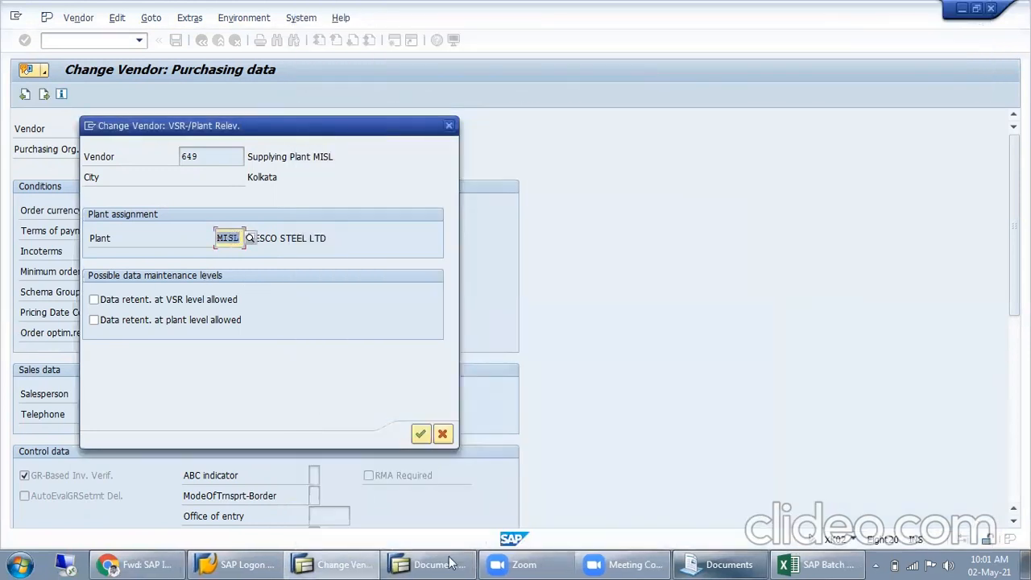
Step: Confirm the vendor's assignment to plant MISL and save the vendor
left_click(417, 437)
left_click(418, 436)
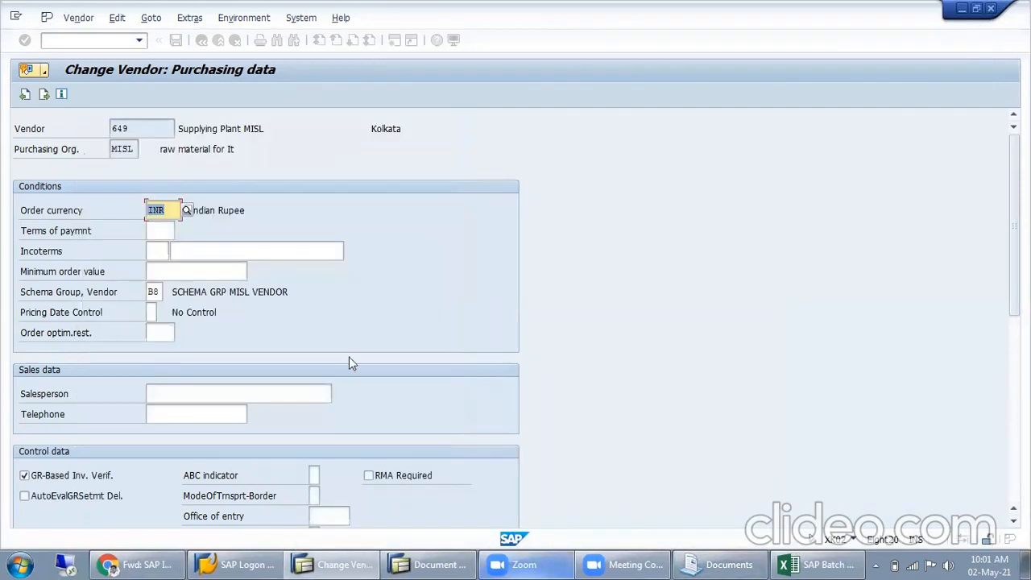
left_click(175, 39)
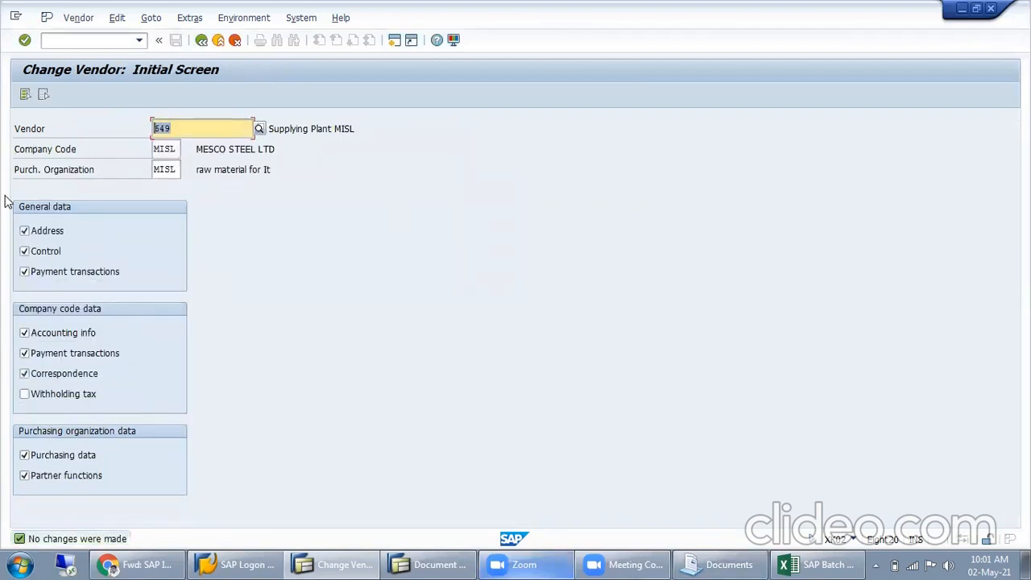
Step: Switch to the Excel notes and paste the copied vendor number into G112 under the supplying plant
left_click(818, 564)
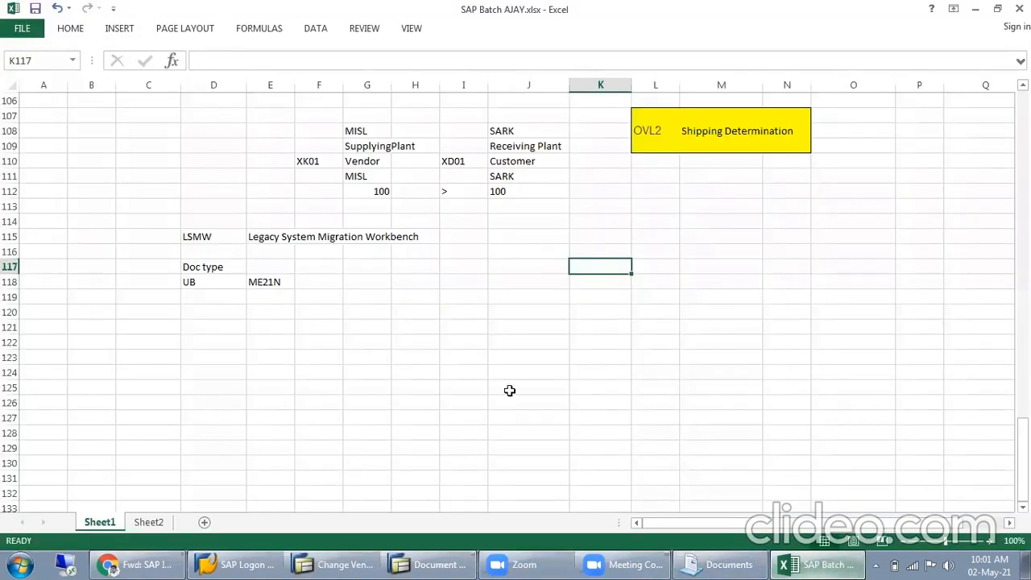
left_click(360, 191)
key("ctrl+v")
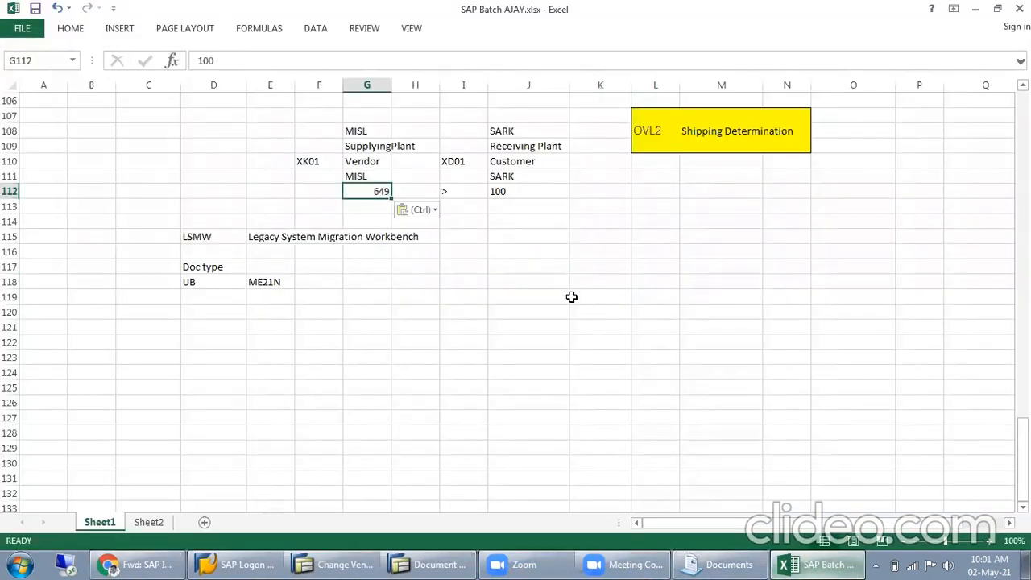
left_click(580, 280)
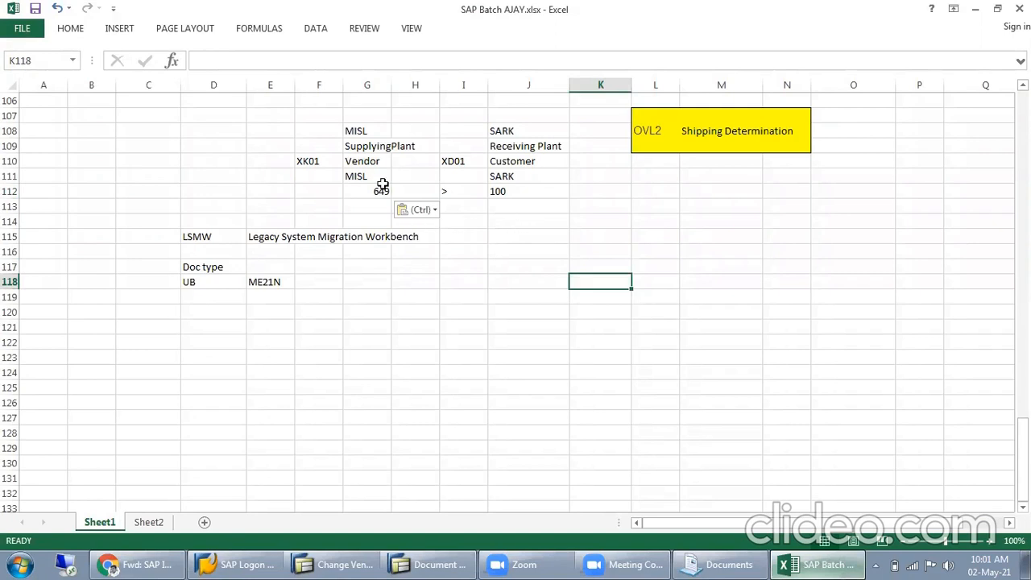
Step: Switch to SAP and start the customer creation transaction XD01 from the vendor screen
left_click(546, 161)
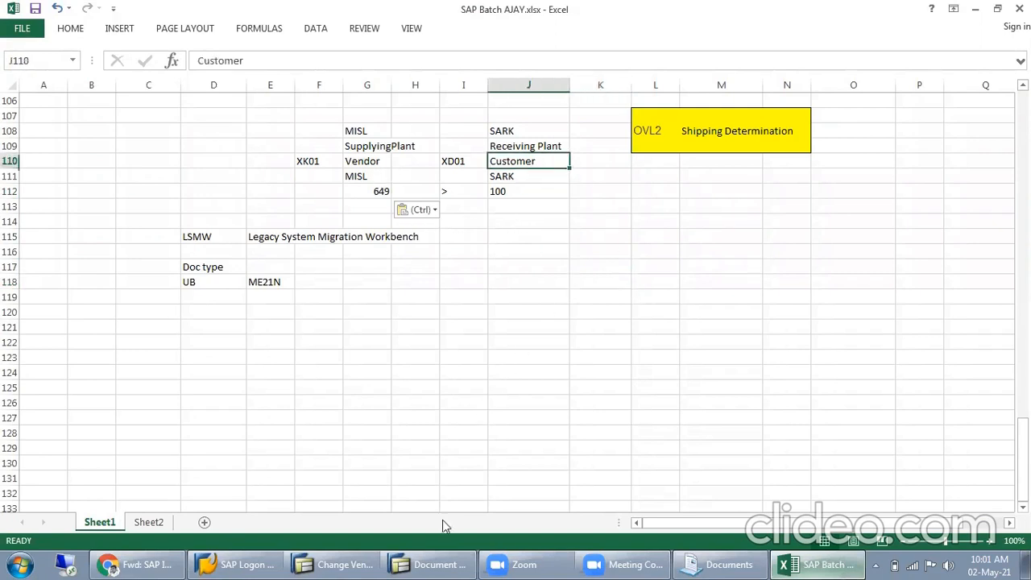
left_click(364, 562)
left_click(108, 42)
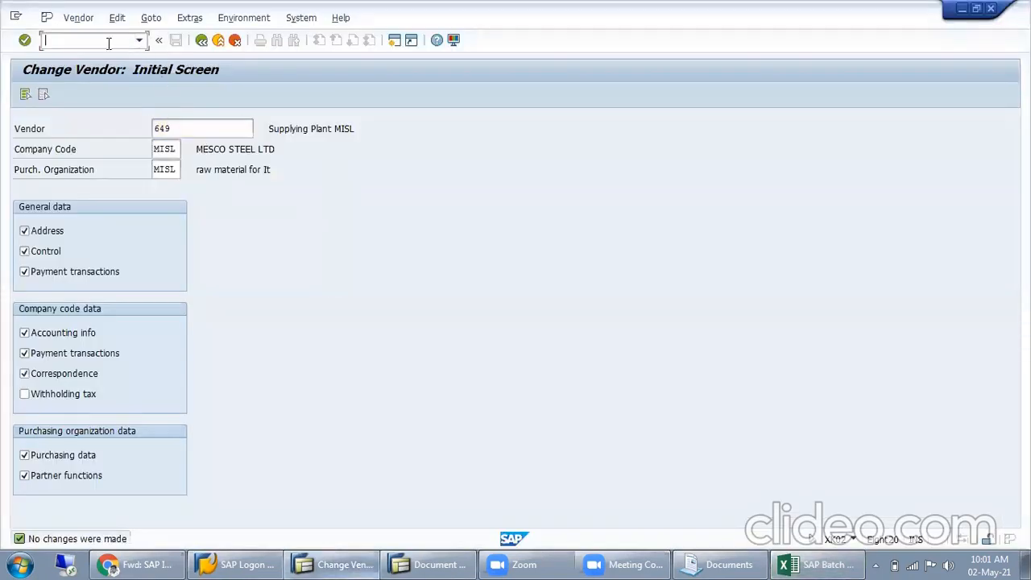
key("Return")
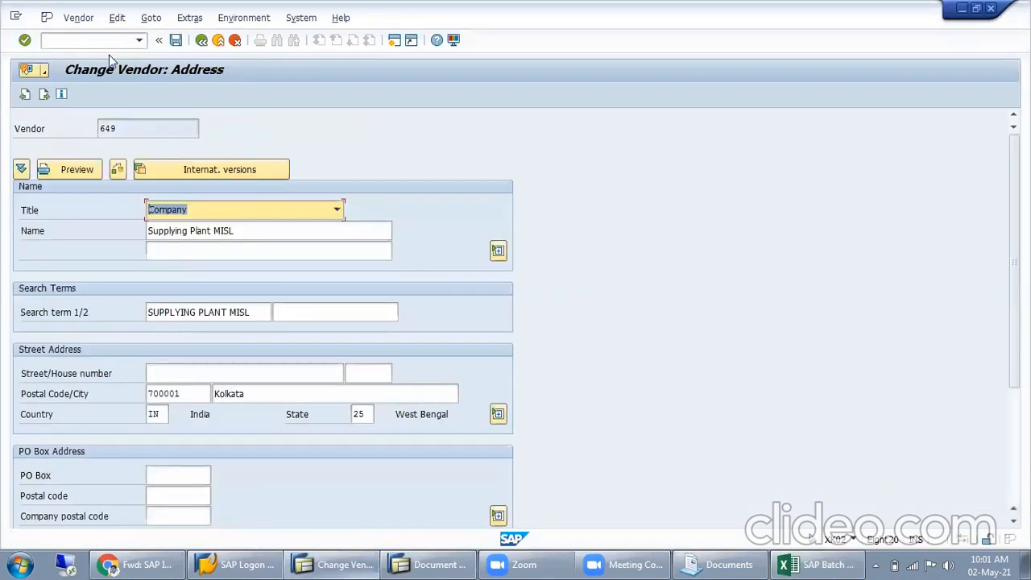
left_click(98, 35)
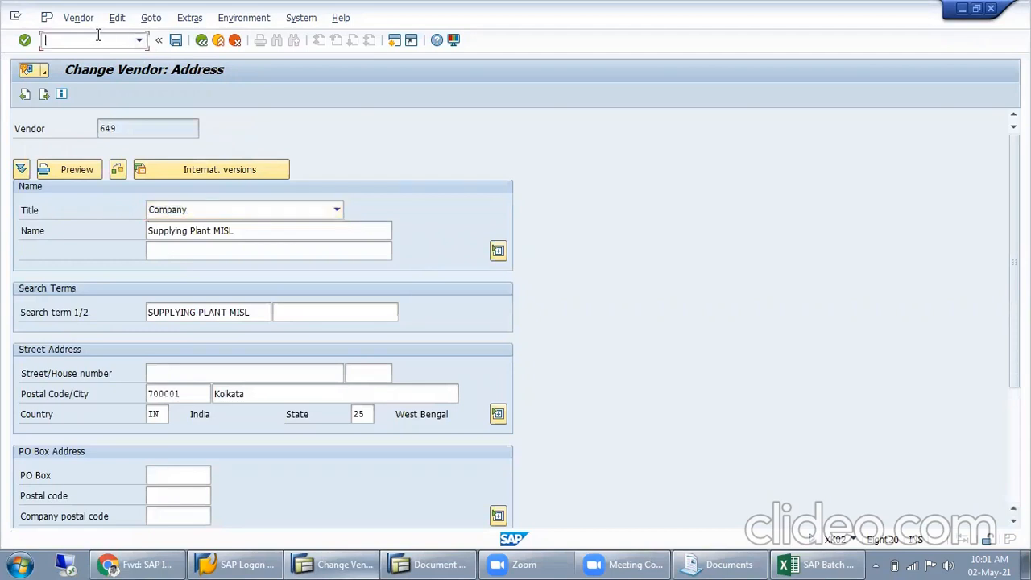
type("/nxd01")
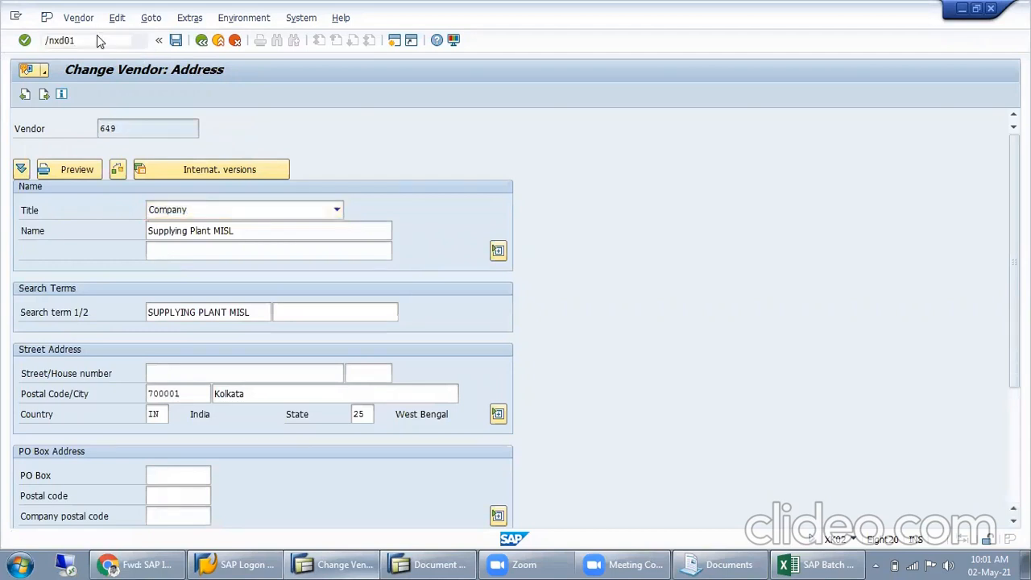
key("Return")
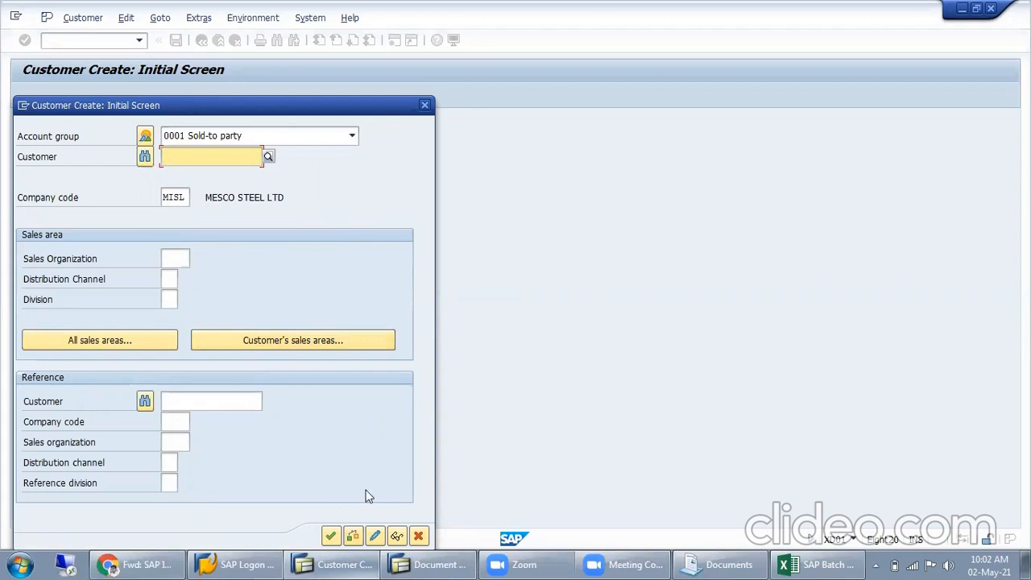
Step: Change to customer display and open the customer Receiving Plant SARK 1 for company code MISL
left_click(396, 536)
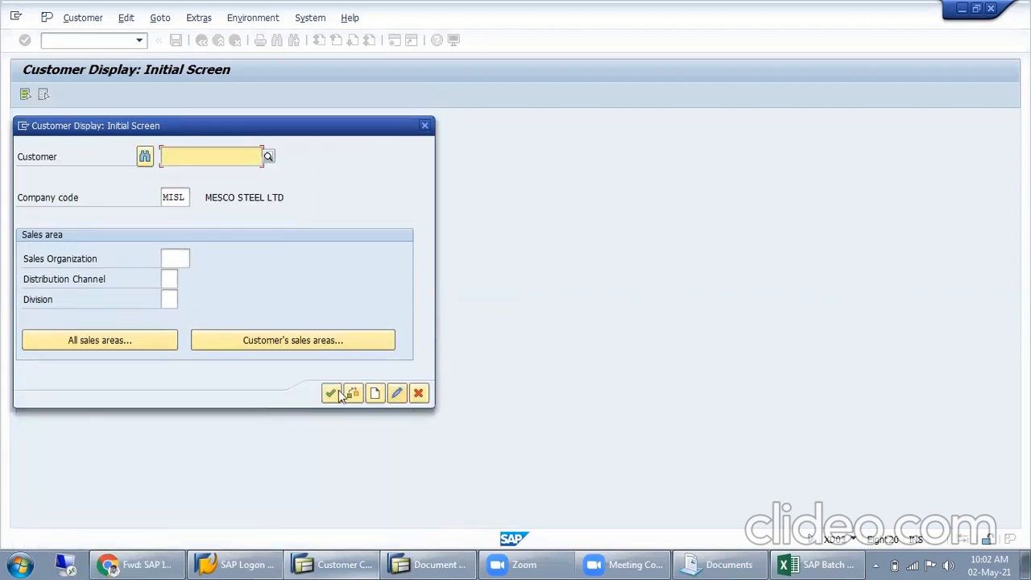
type("100035")
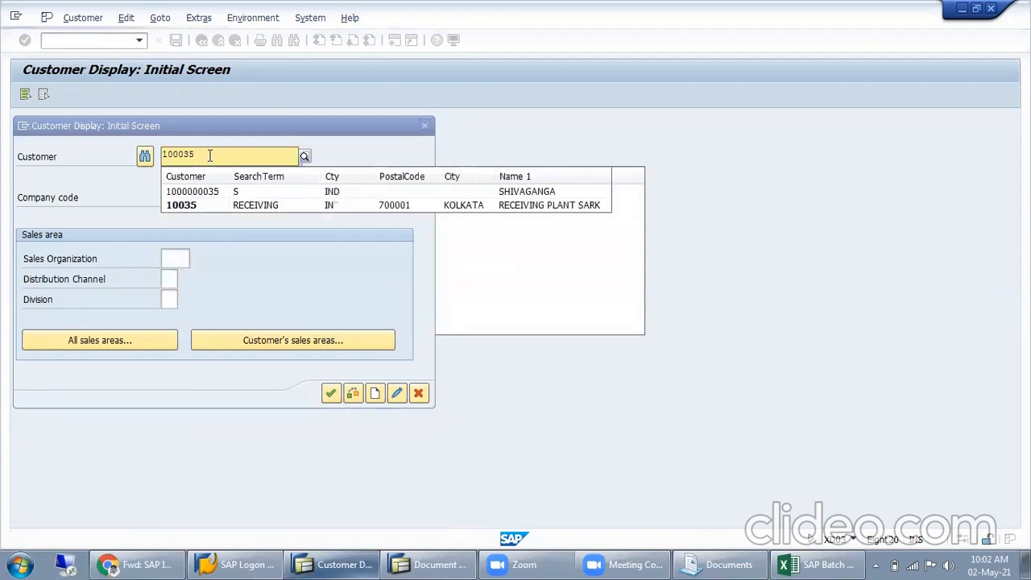
left_click(431, 206)
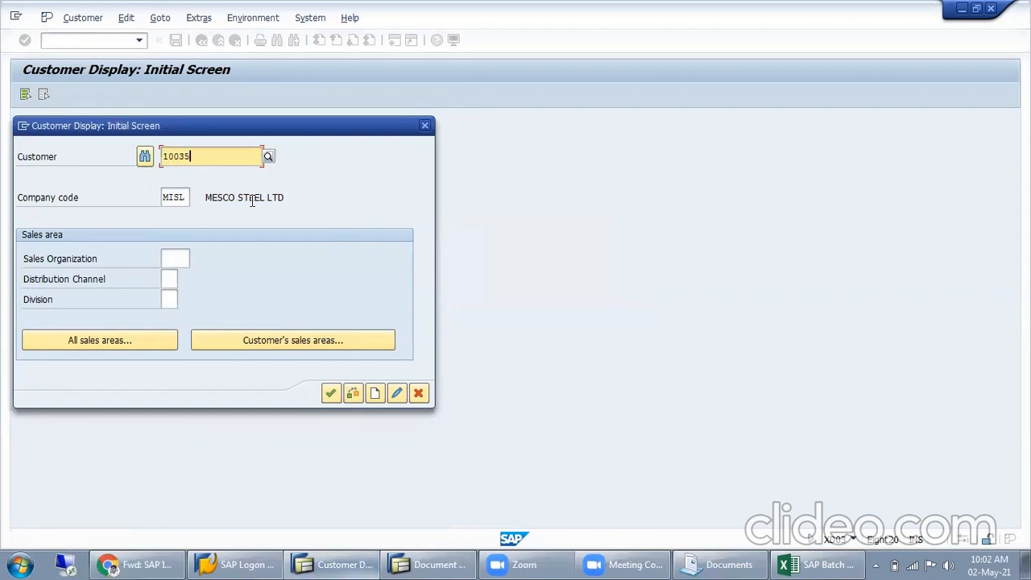
key("BackSpace")
key("Return")
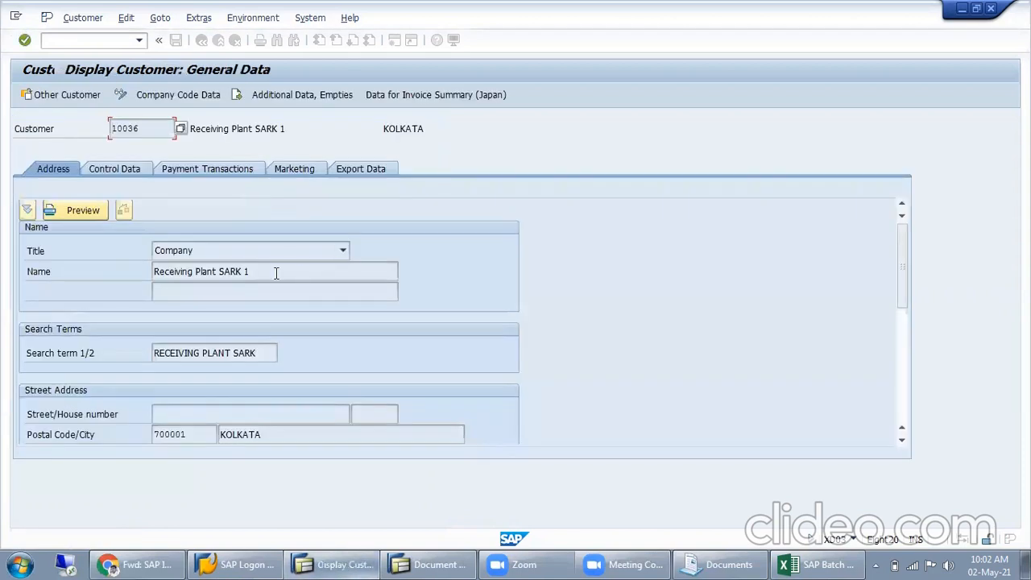
Step: Review the customer's address details and the reconciliation account in its company code data
left_click(278, 272)
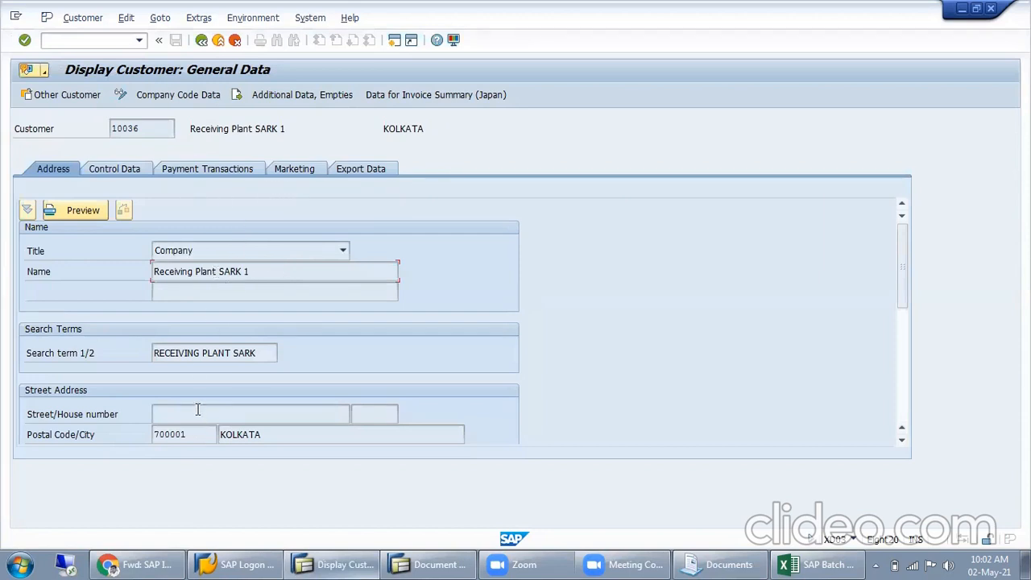
scroll(239, 347, "down", 5)
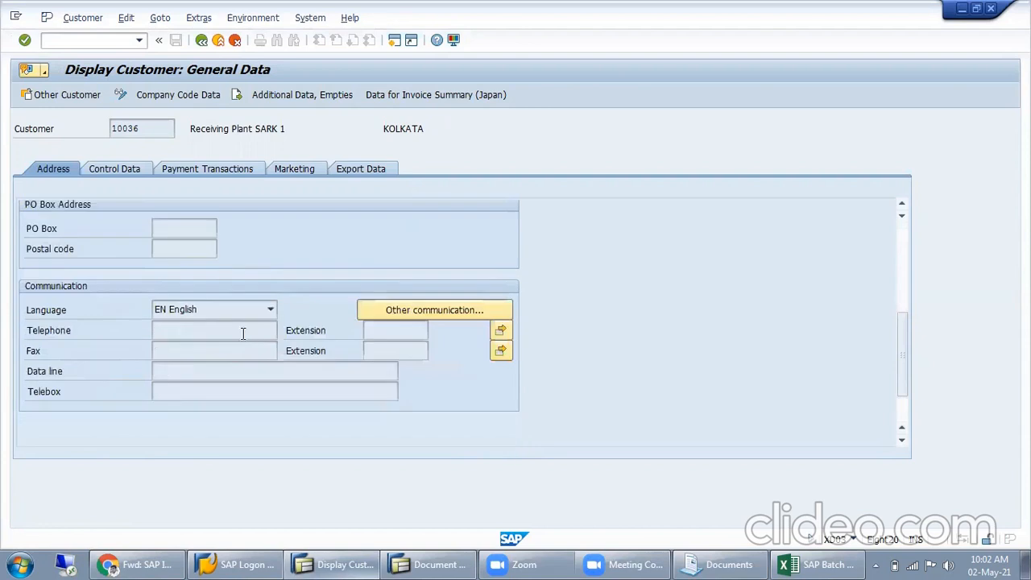
scroll(238, 330, "up", 5)
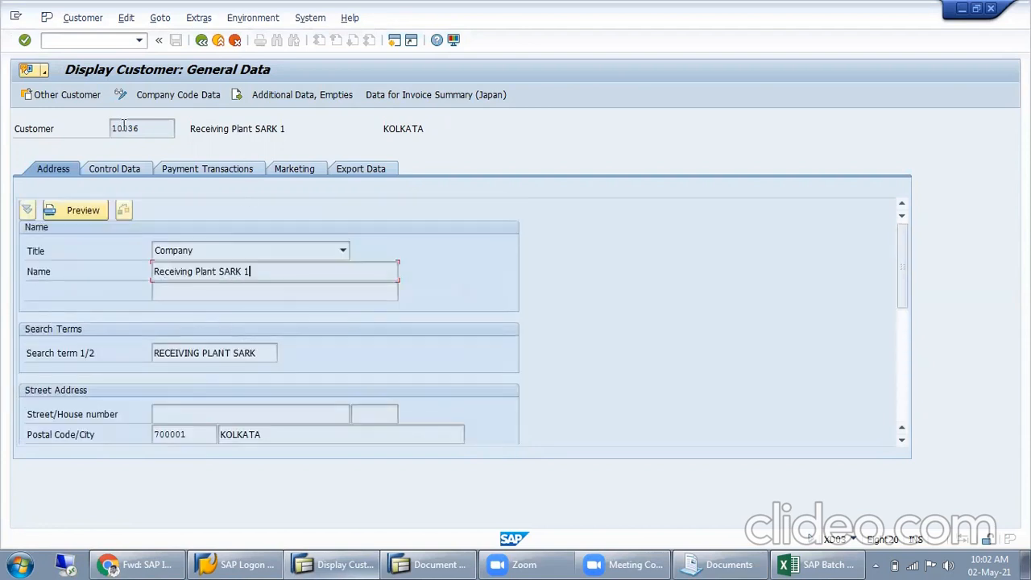
left_click(178, 94)
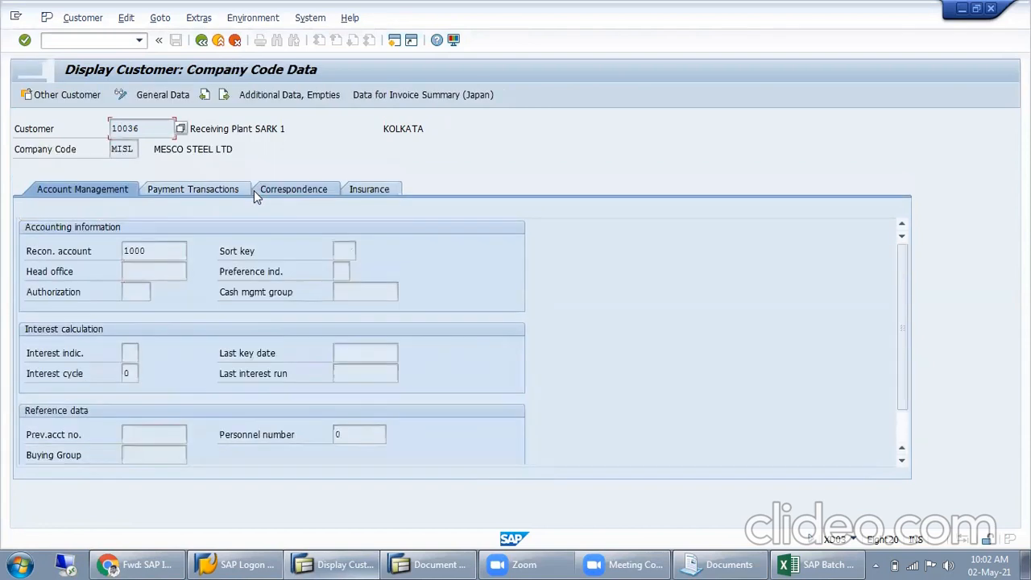
double_click(133, 251)
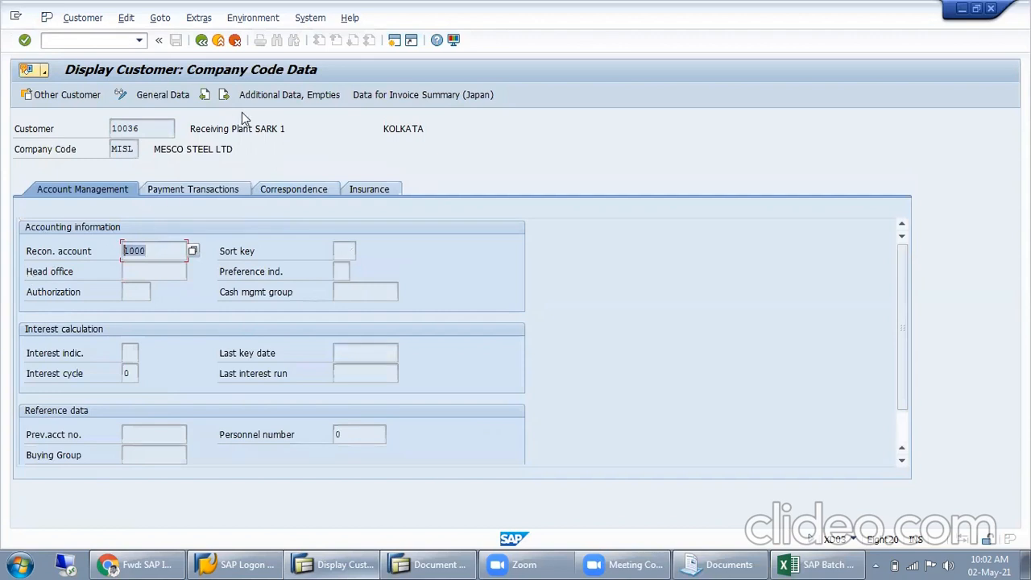
Step: Return to the customer selection and choose the customer's sales area MISL, distribution channel 45, division 45
left_click(201, 42)
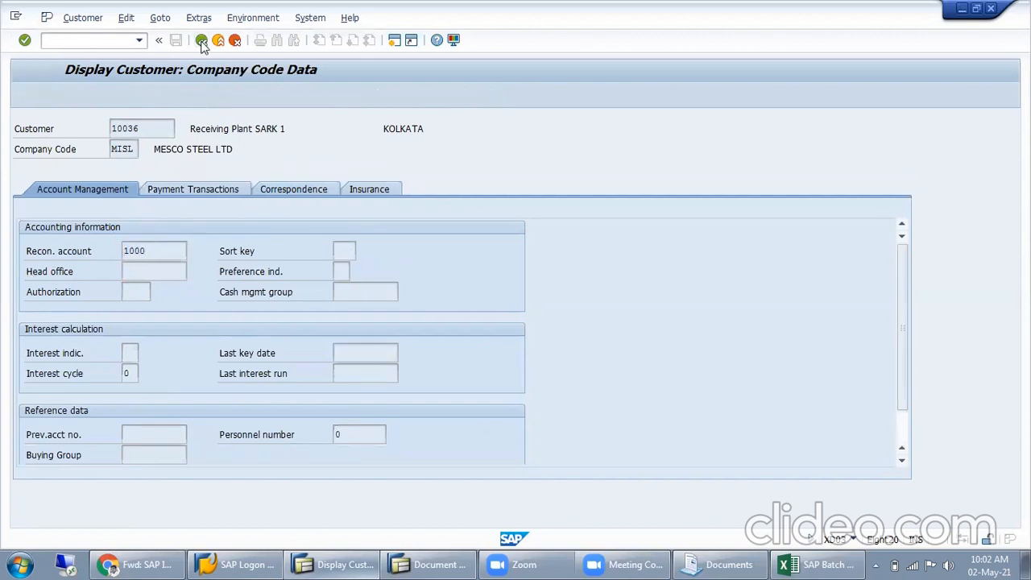
left_click(261, 338)
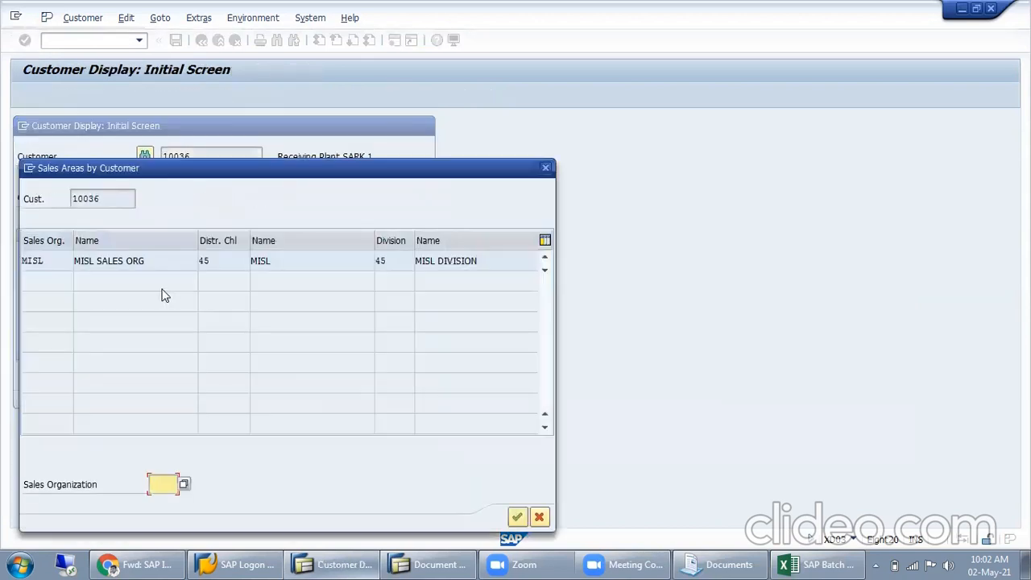
double_click(154, 263)
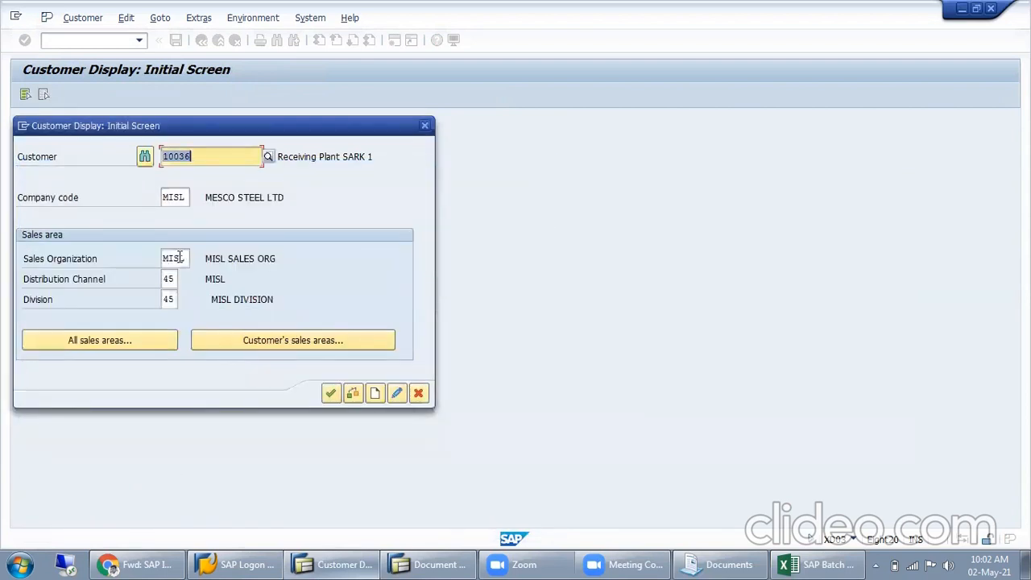
Step: Review the selected sales organization, distribution channel and division of the customer
left_click_drag(179, 257, 68, 259)
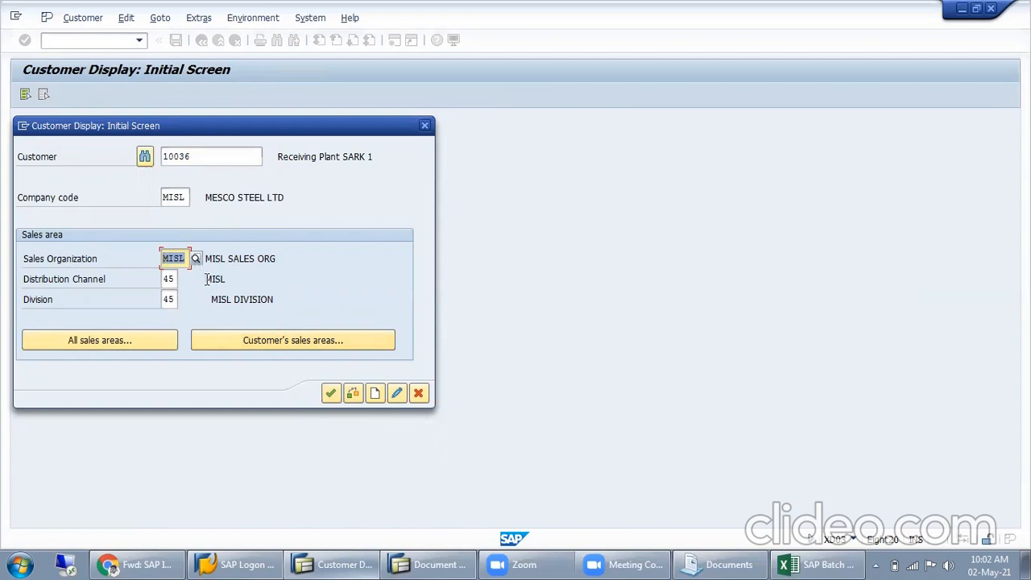
left_click(168, 279)
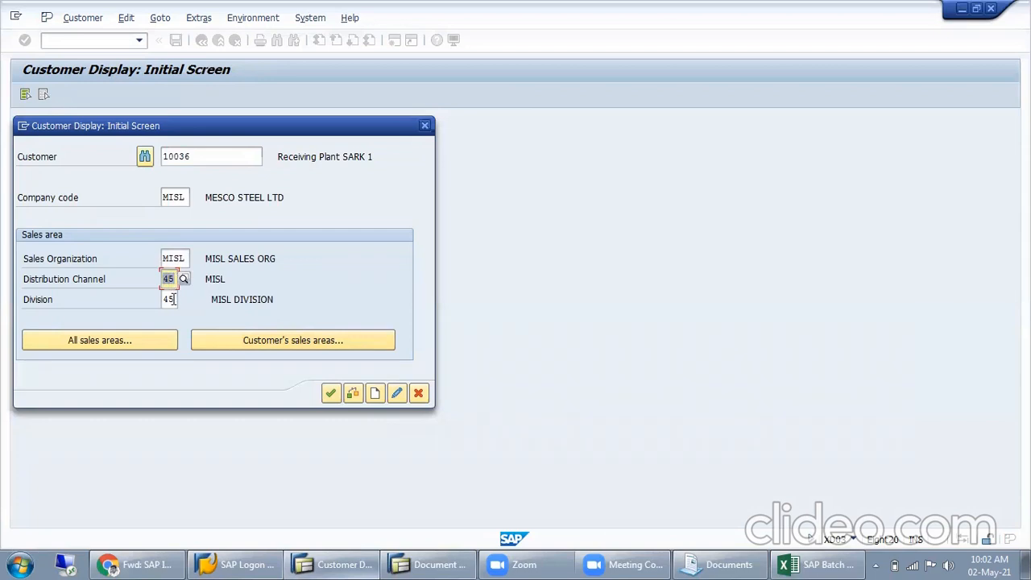
left_click_drag(237, 279, 152, 282)
left_click(173, 300)
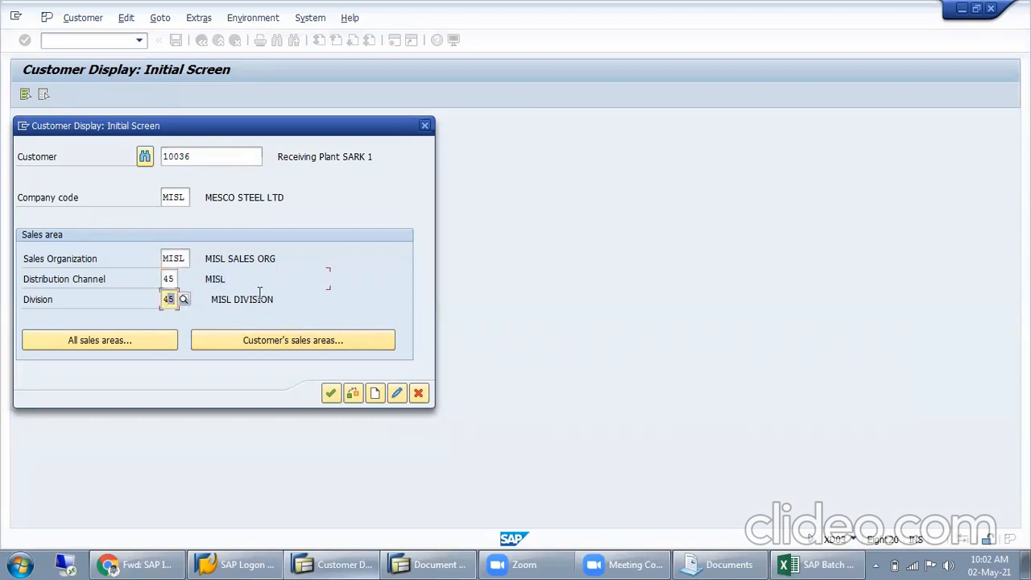
left_click(168, 278)
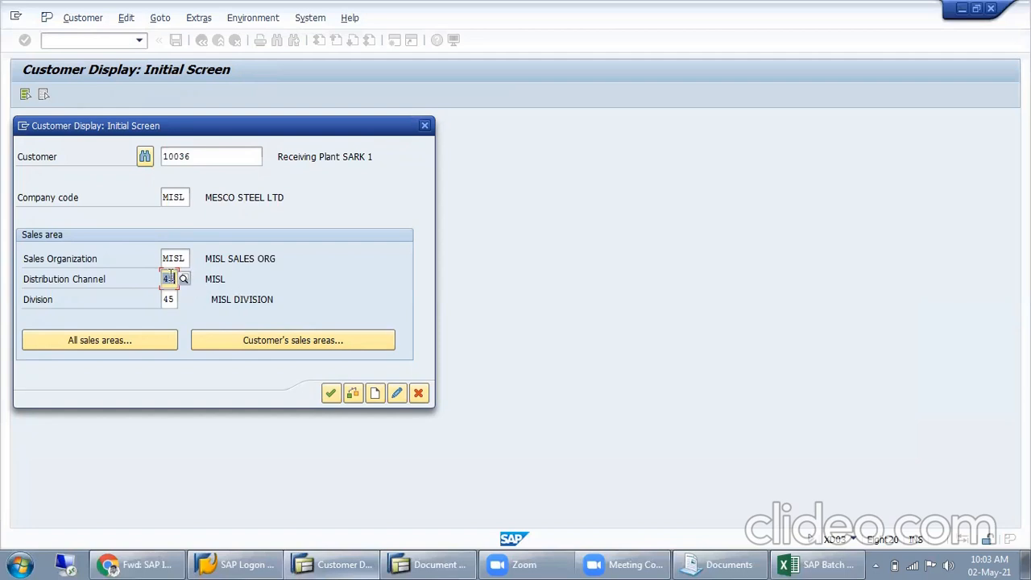
left_click(170, 299)
left_click_drag(190, 297, 233, 296)
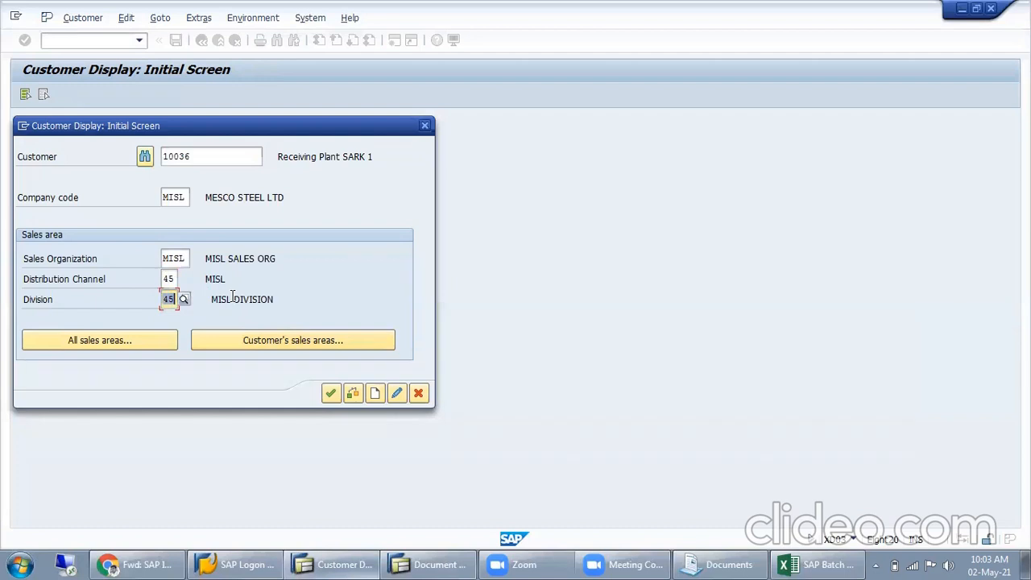
Step: Display the customer with its sales area and check the general address data and the reconciliation account
left_click(331, 394)
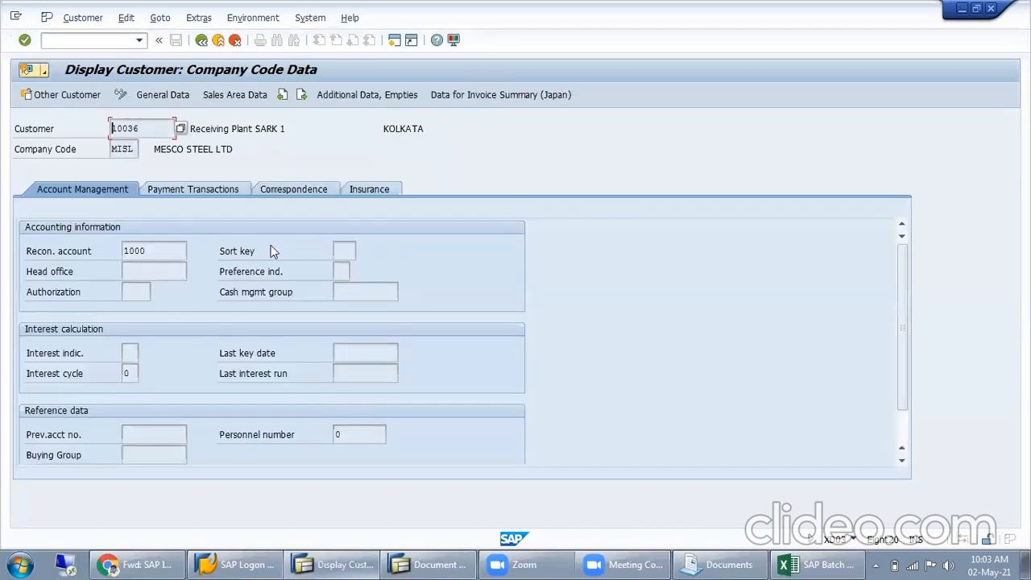
left_click(163, 95)
left_click(214, 271)
scroll(237, 352, "down", 5)
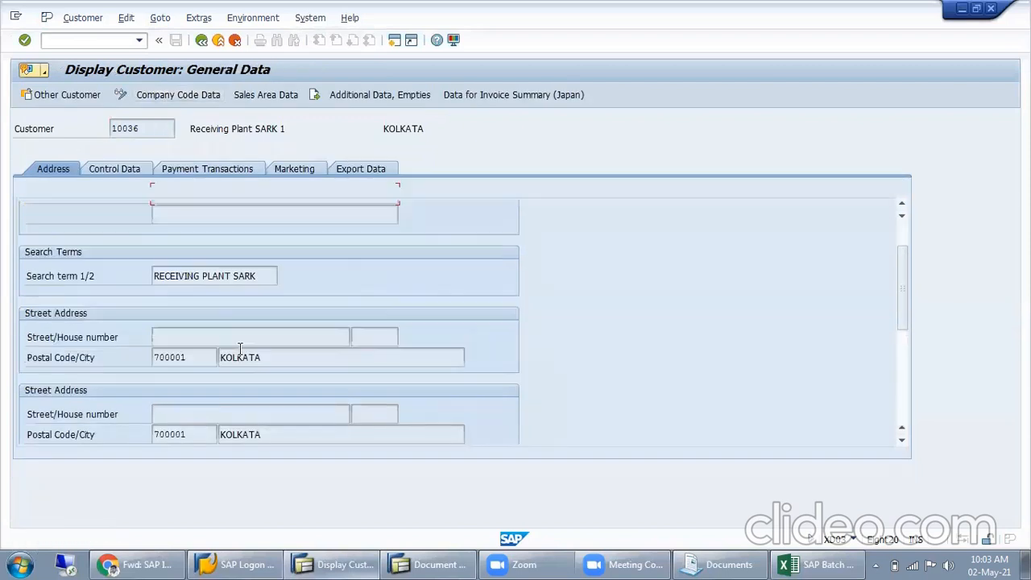
scroll(236, 353, "up", 5)
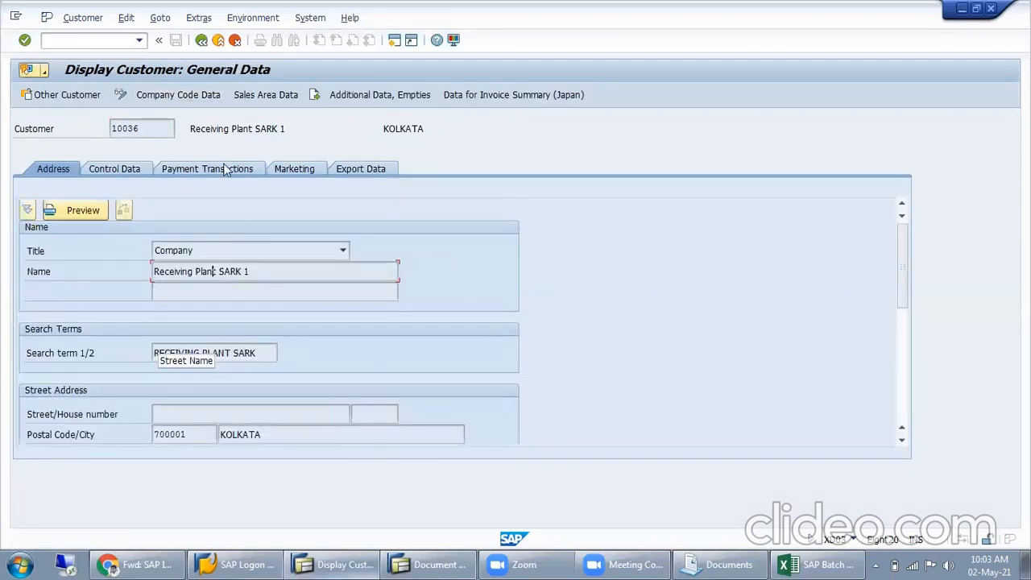
left_click(207, 100)
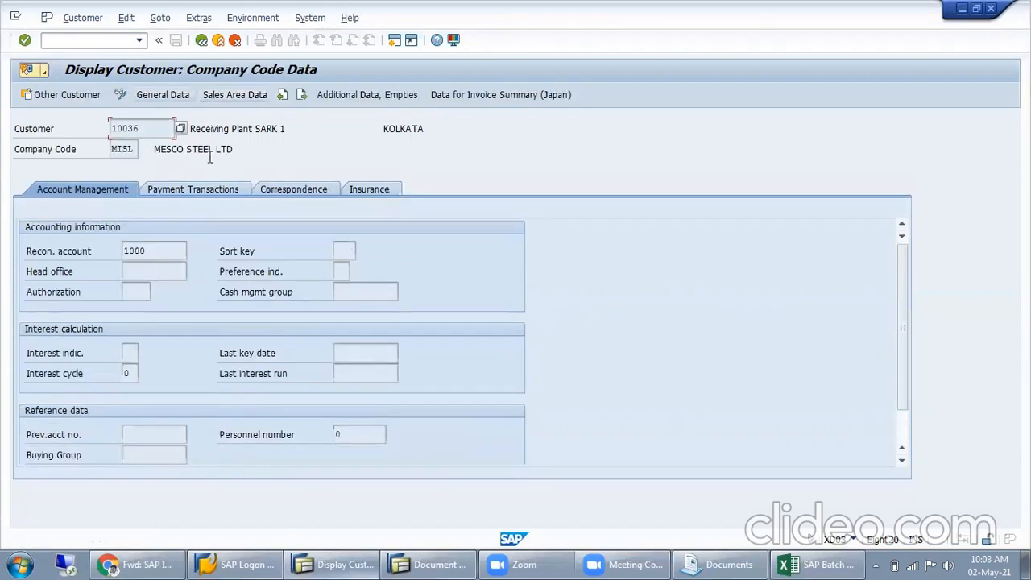
double_click(186, 250)
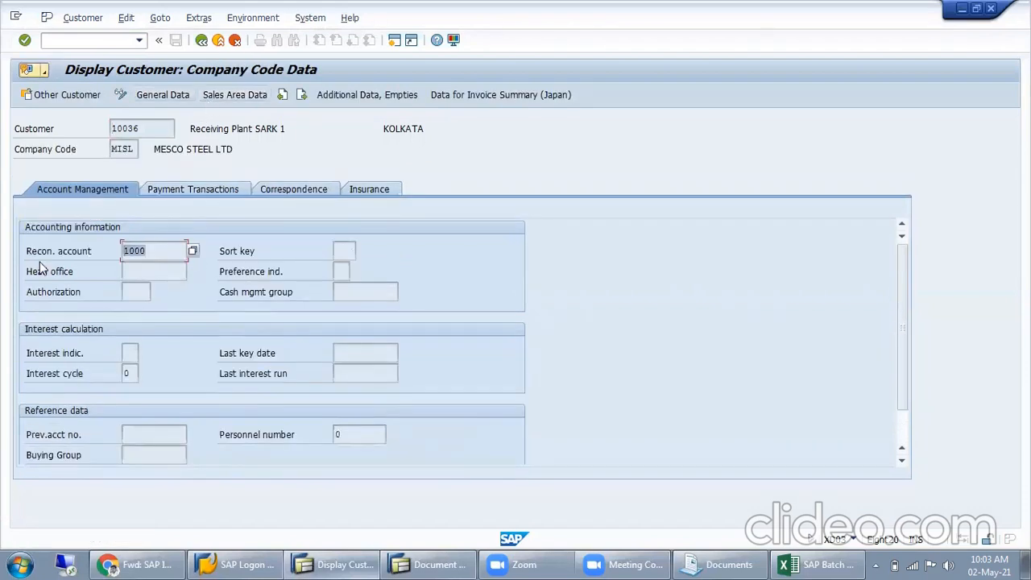
Step: Open the customer's sales area shipping data and check the delivery priority, shipping conditions and delivering plant
left_click(232, 97)
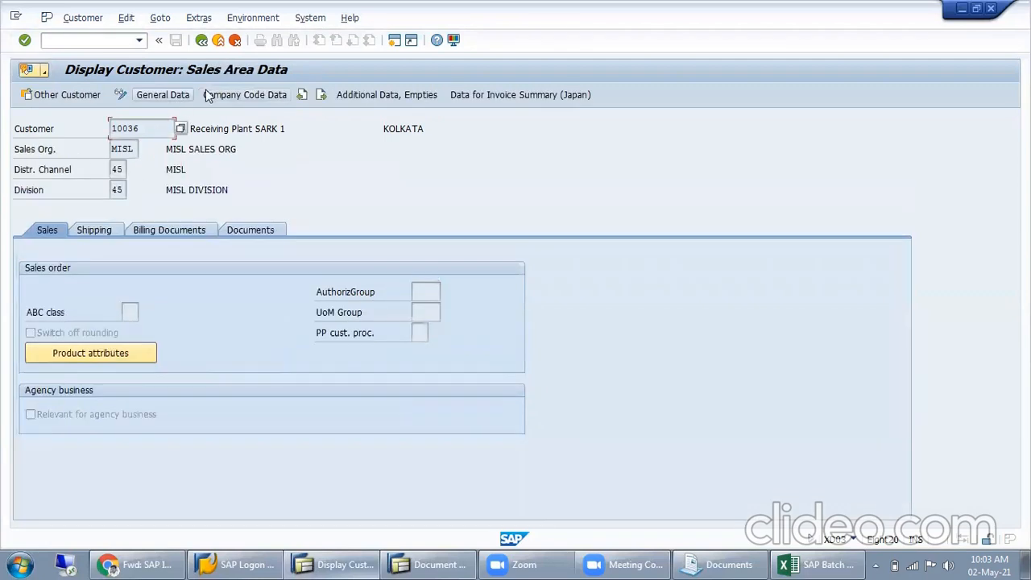
left_click(95, 233)
left_click(158, 292)
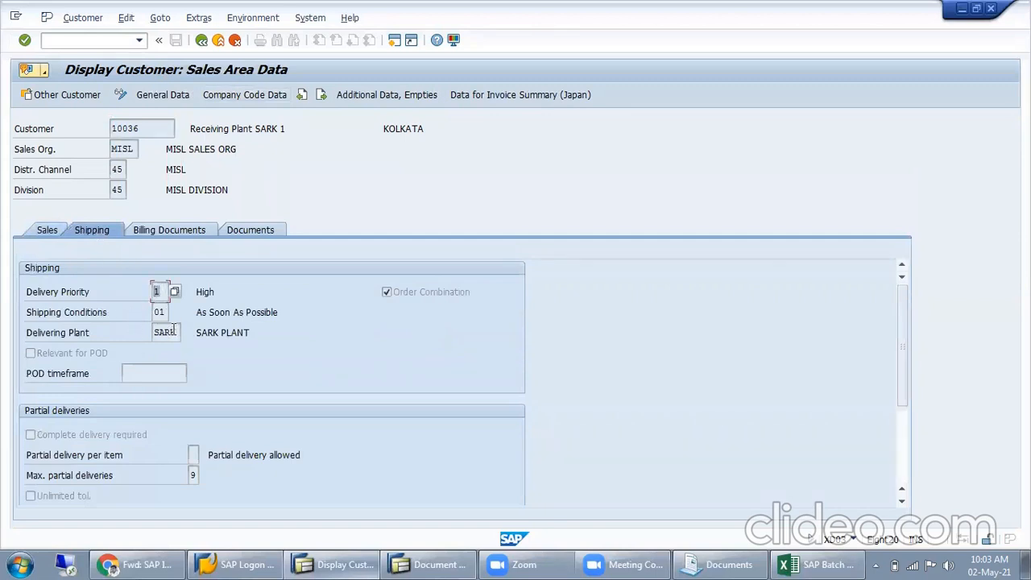
left_click(159, 312)
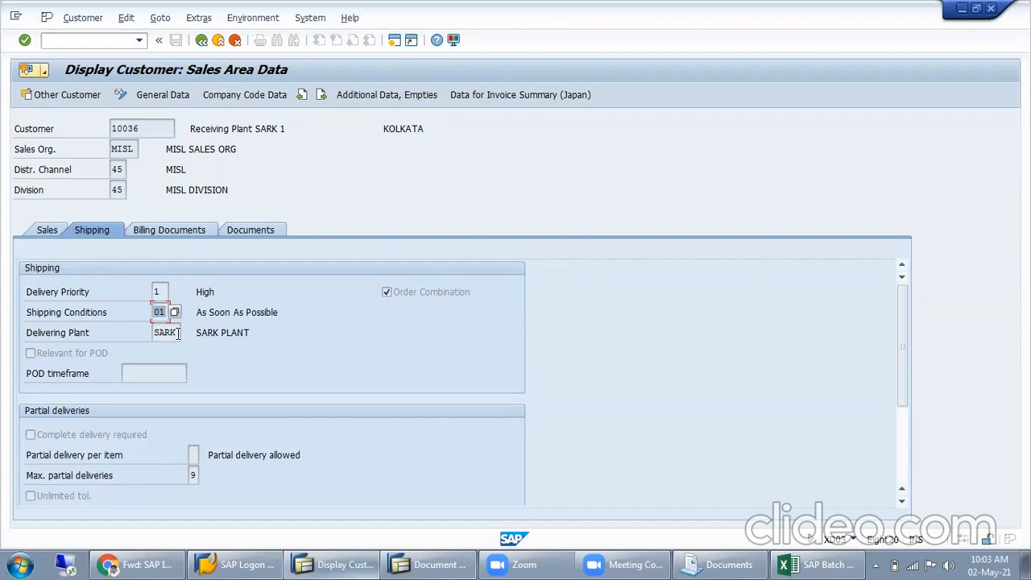
left_click(55, 332)
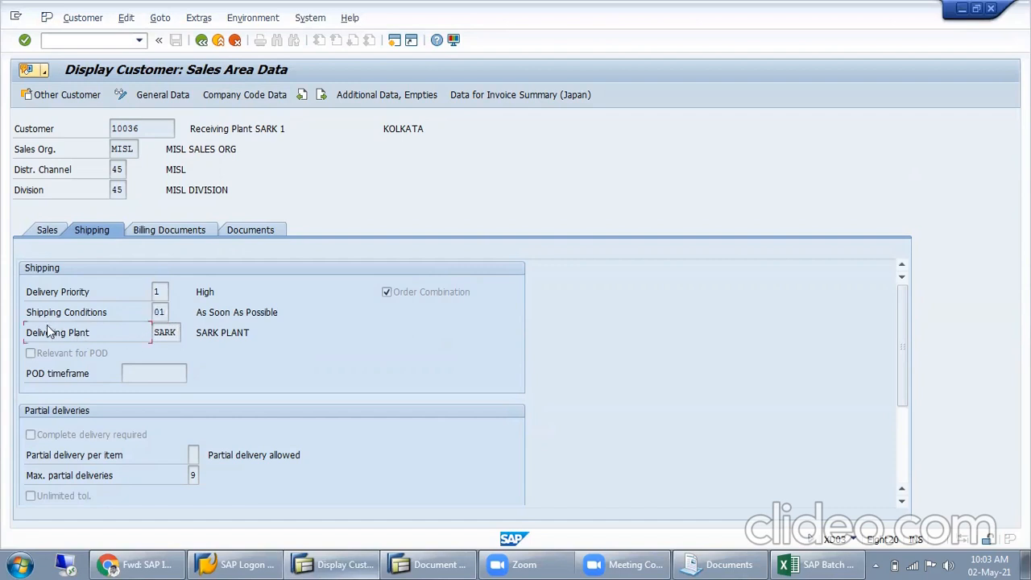
double_click(181, 335)
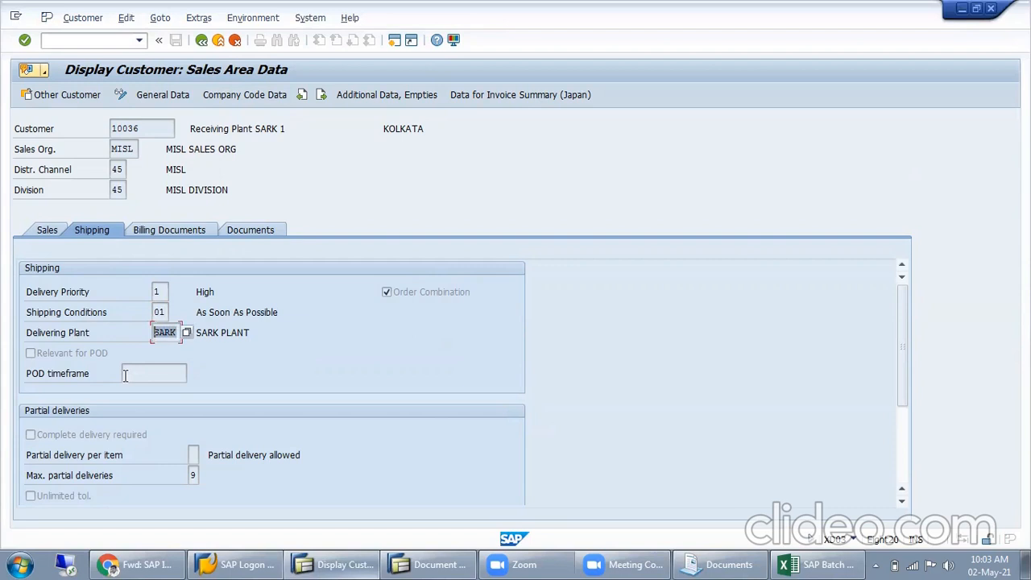
left_click(161, 336)
left_click_drag(159, 333, 198, 330)
Step: Check the tax classifications in the customer's billing data, then leave the customer display
left_click(171, 230)
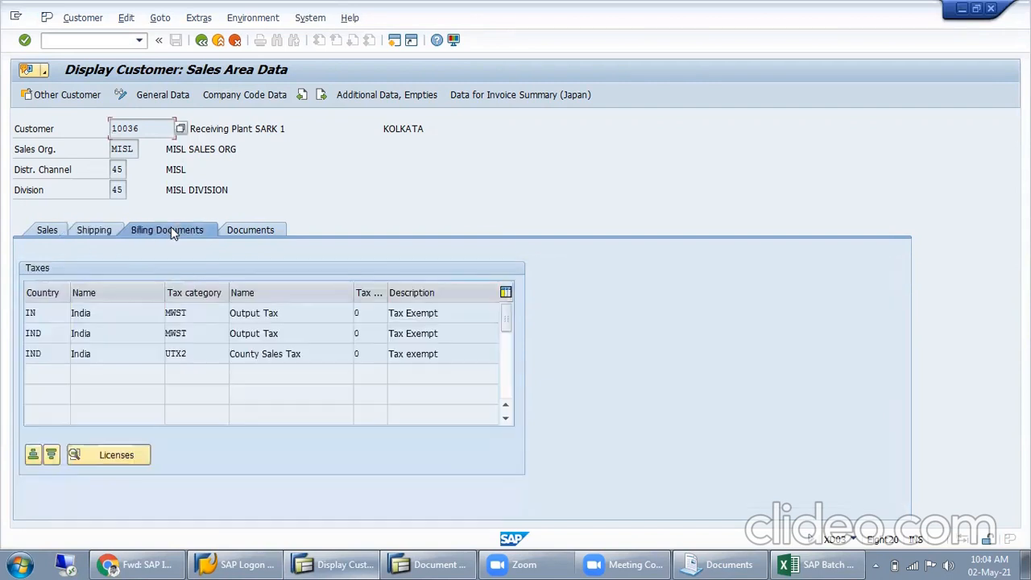
left_click(367, 353)
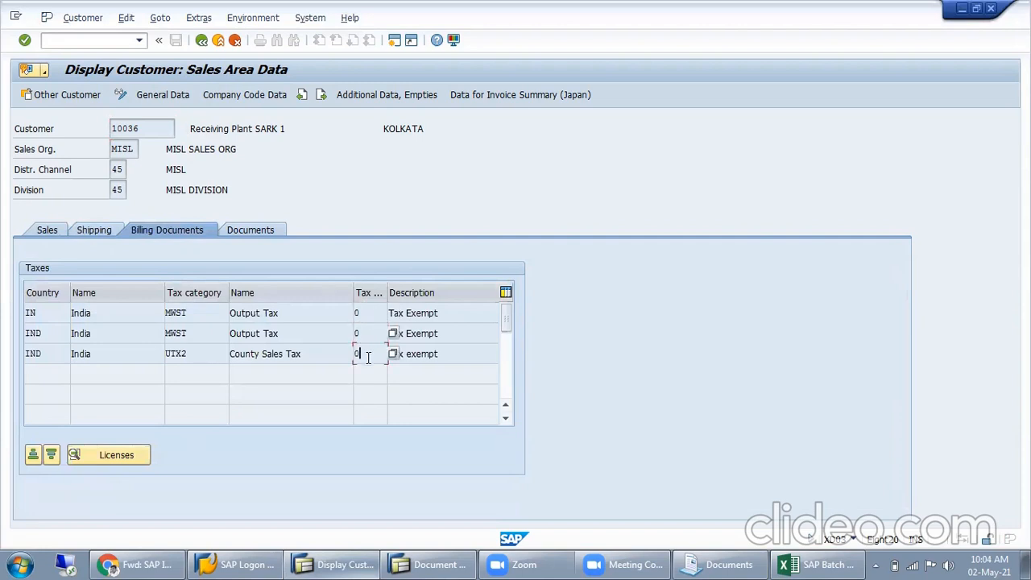
left_click_drag(465, 312, 245, 375)
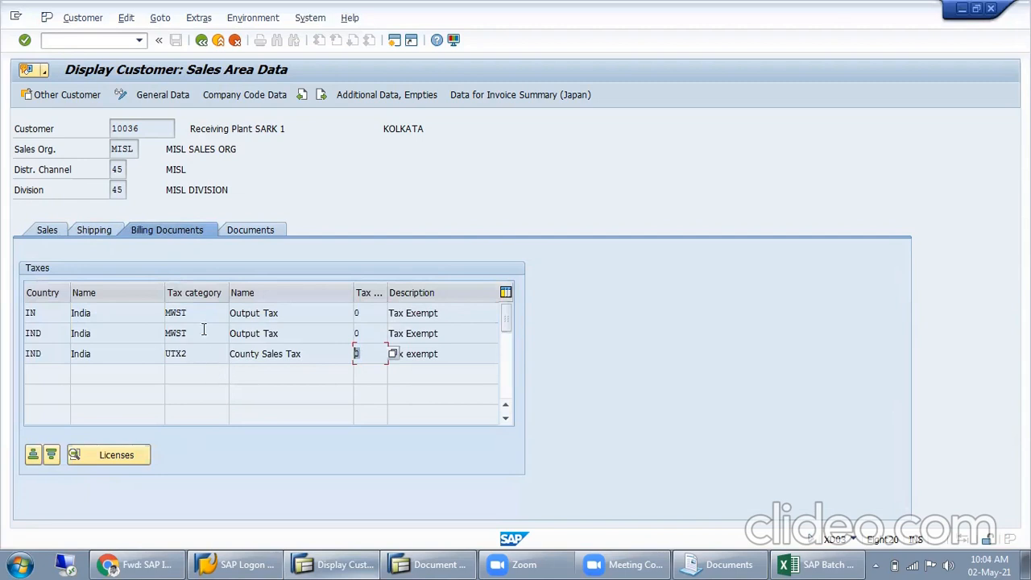
left_click(200, 42)
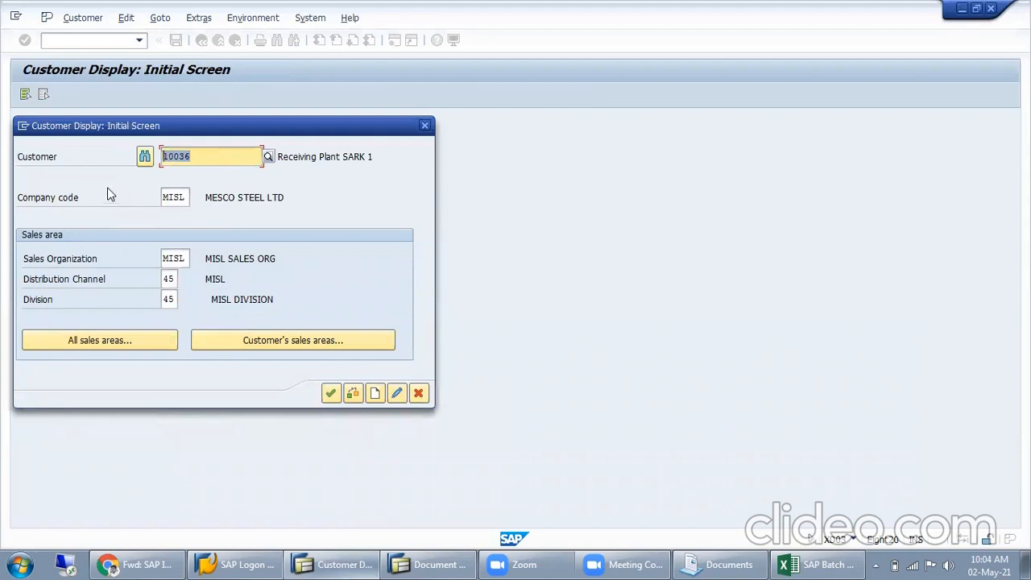
left_click(423, 125)
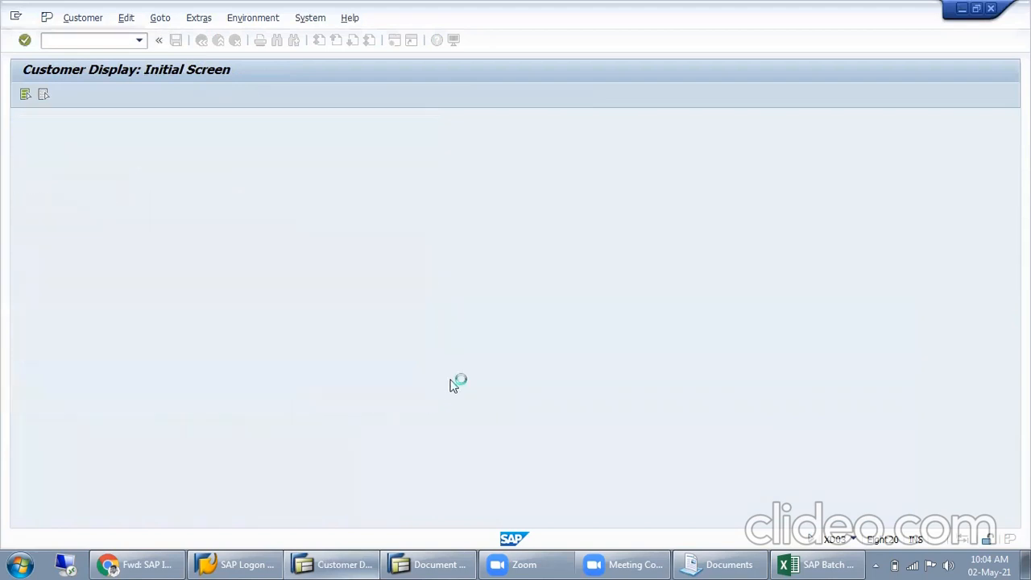
Step: Switch to the Excel notes and enter the receiving plant's customer number in cell J112, under SARK
left_click(796, 562)
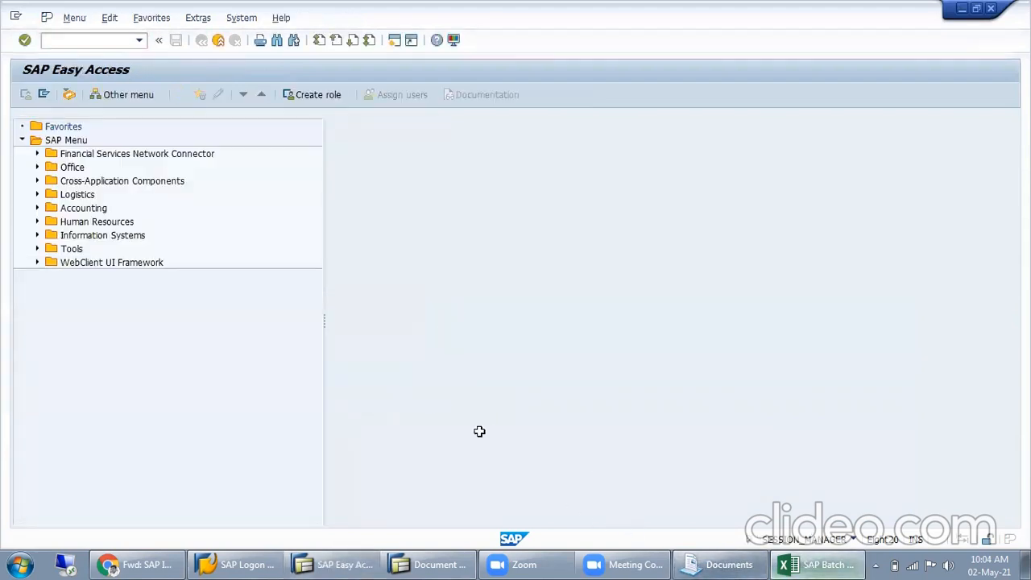
type("10036")
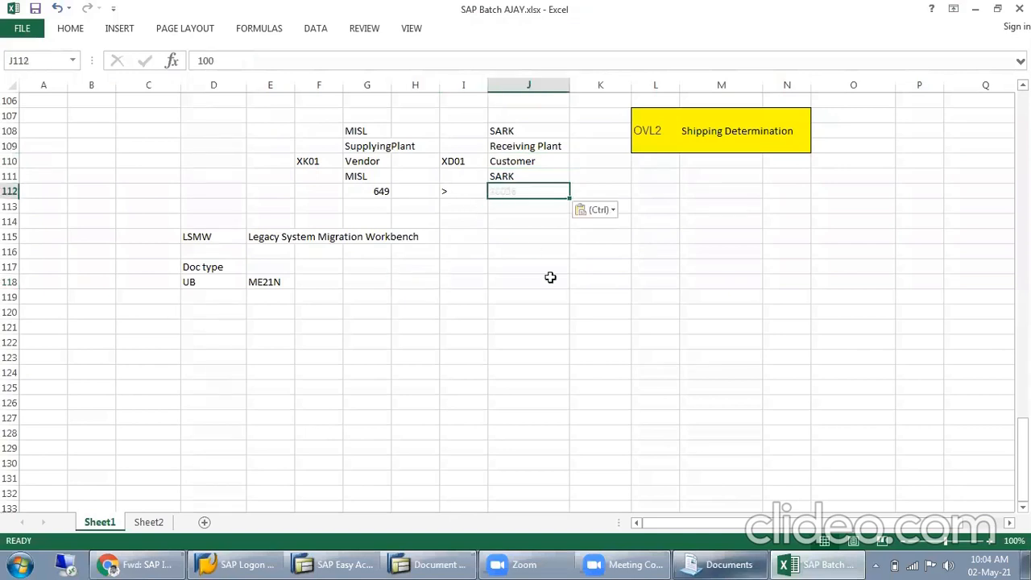
left_click(534, 288)
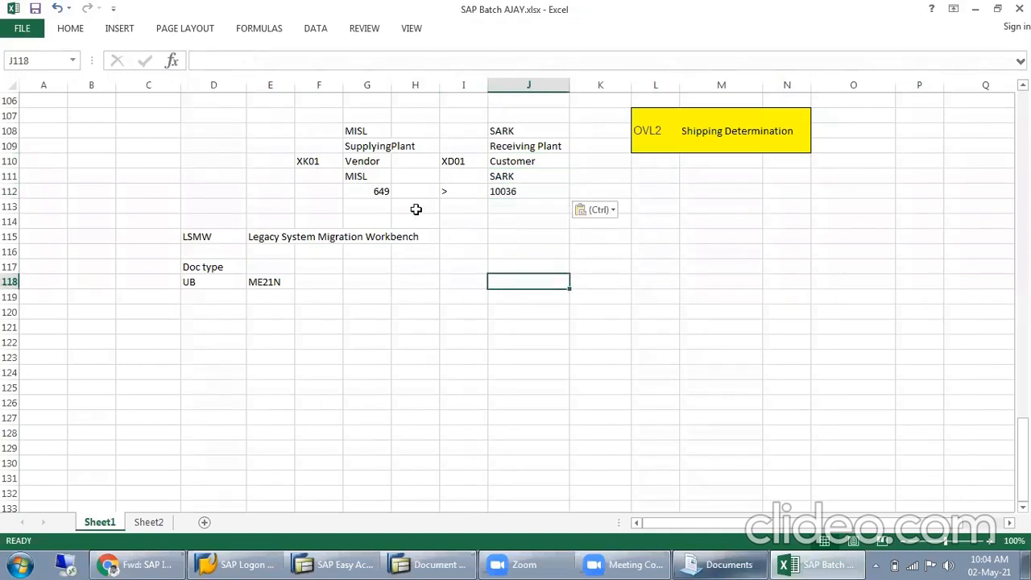
left_click(373, 194)
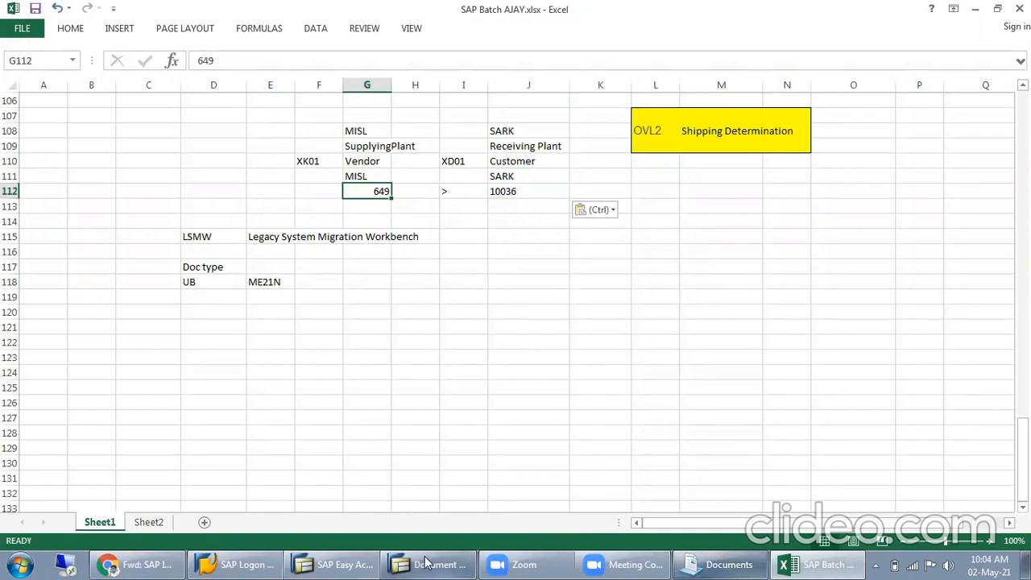
Step: Switch to the free SAP session, start a purchase order with ME21N and choose document type UB Stock transport ord
left_click(334, 564)
left_click(78, 38)
type("ME21N")
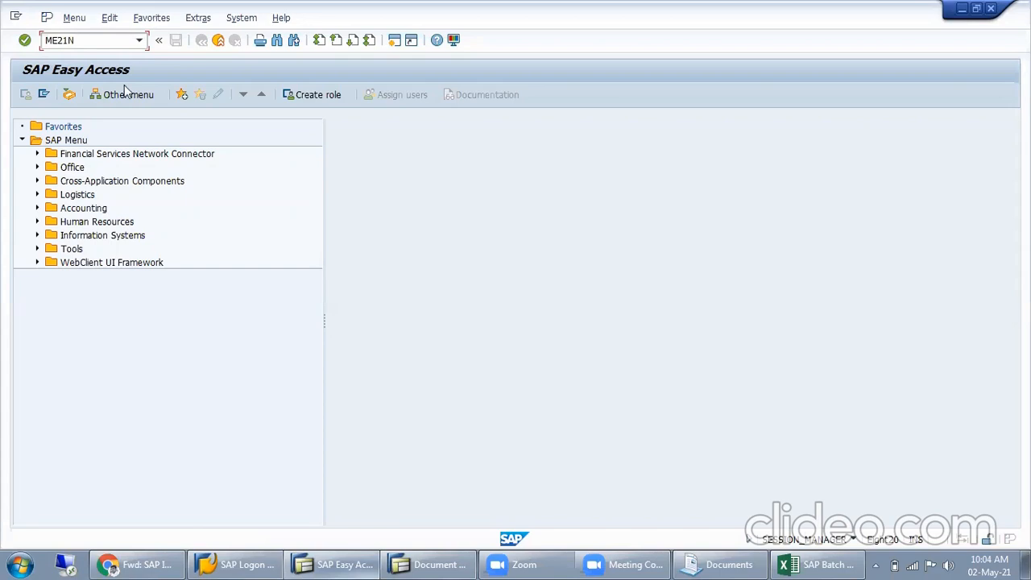
key("Return")
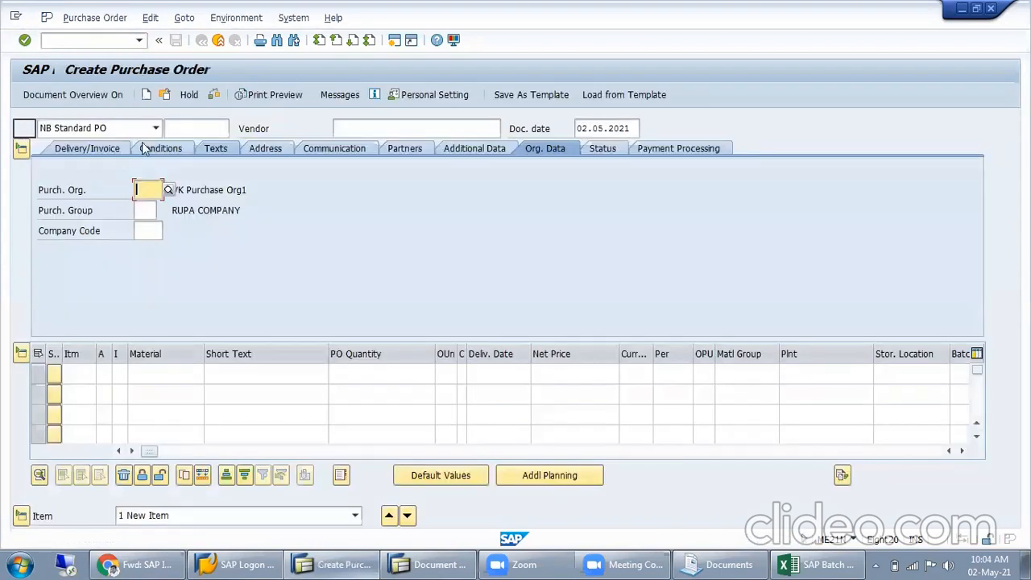
left_click(144, 127)
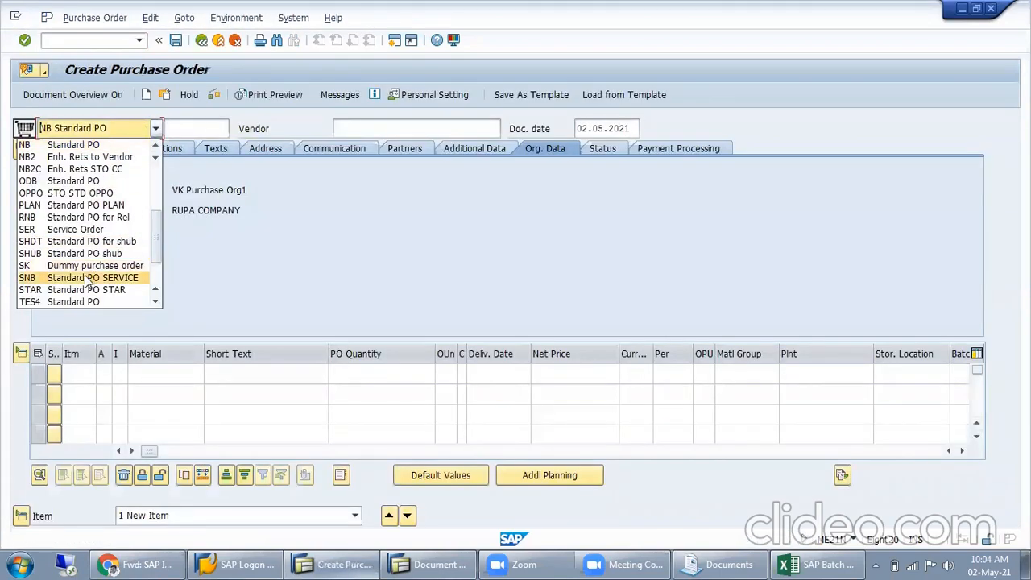
scroll(78, 274, "down", 3)
left_click(81, 217)
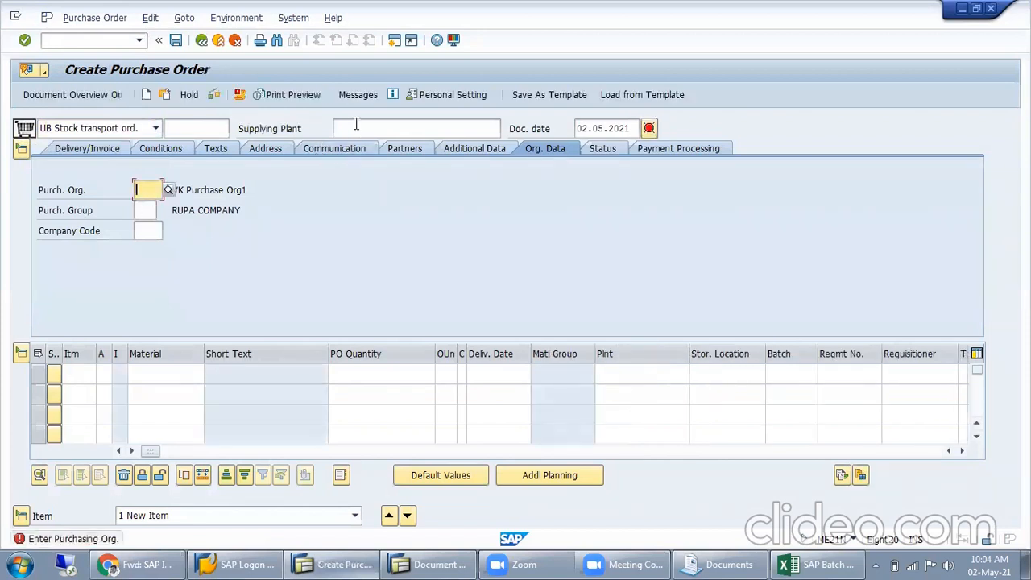
left_click(357, 129)
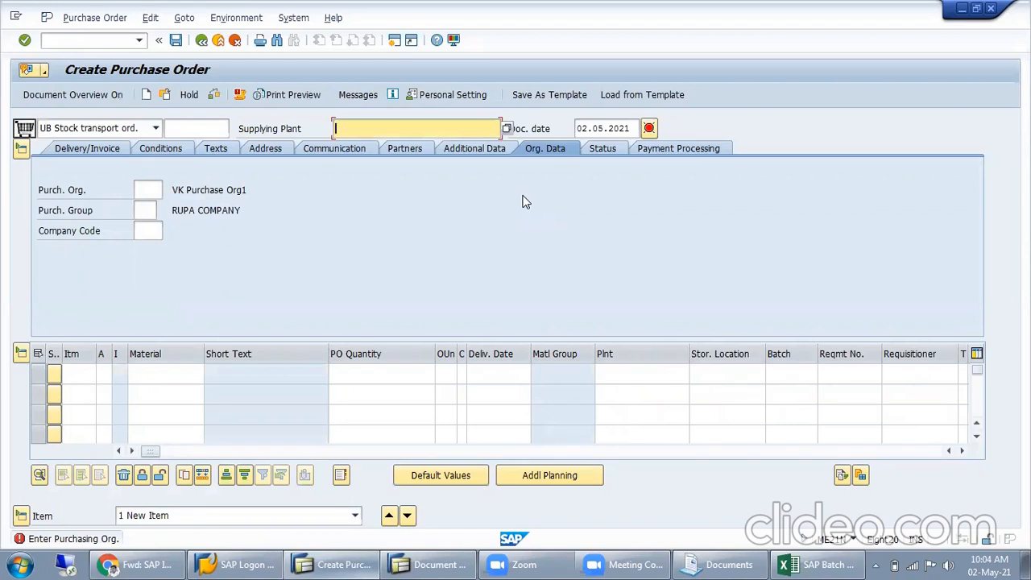
Step: Switch to the document types session, open transaction MMBE and display the stock overview for material 17
left_click(413, 563)
left_click(116, 40)
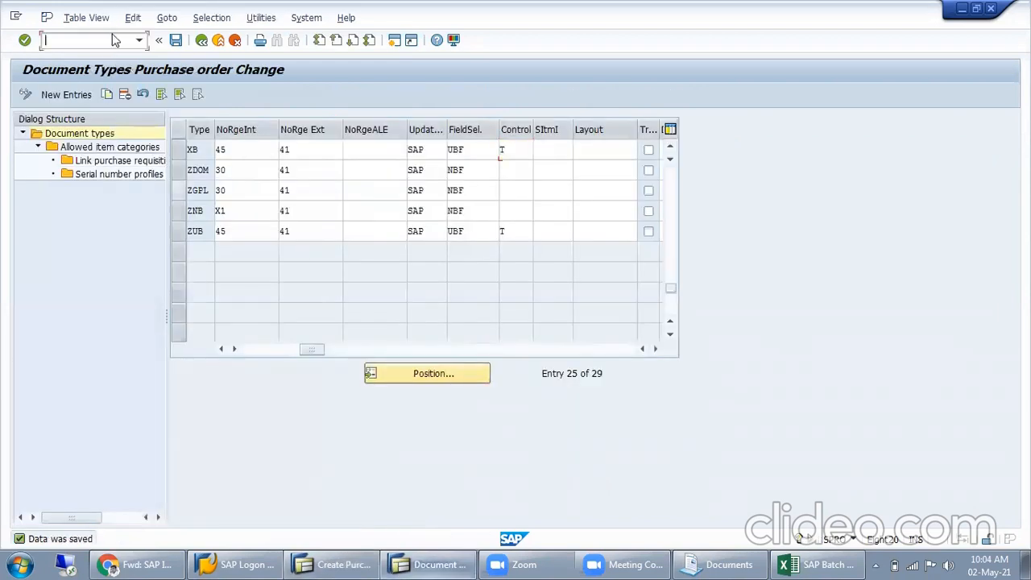
type("/nmmbe")
key("Return")
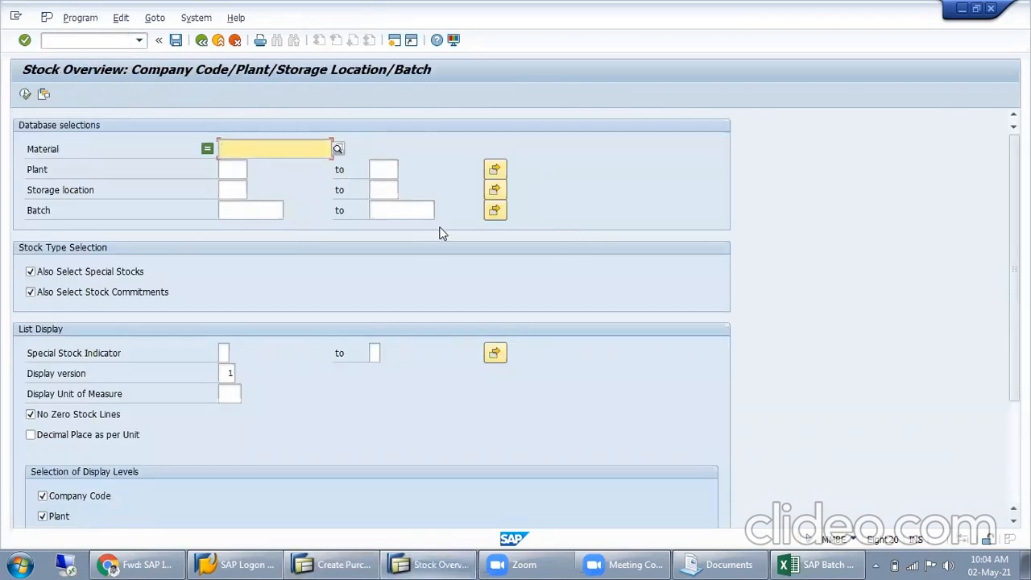
type("17")
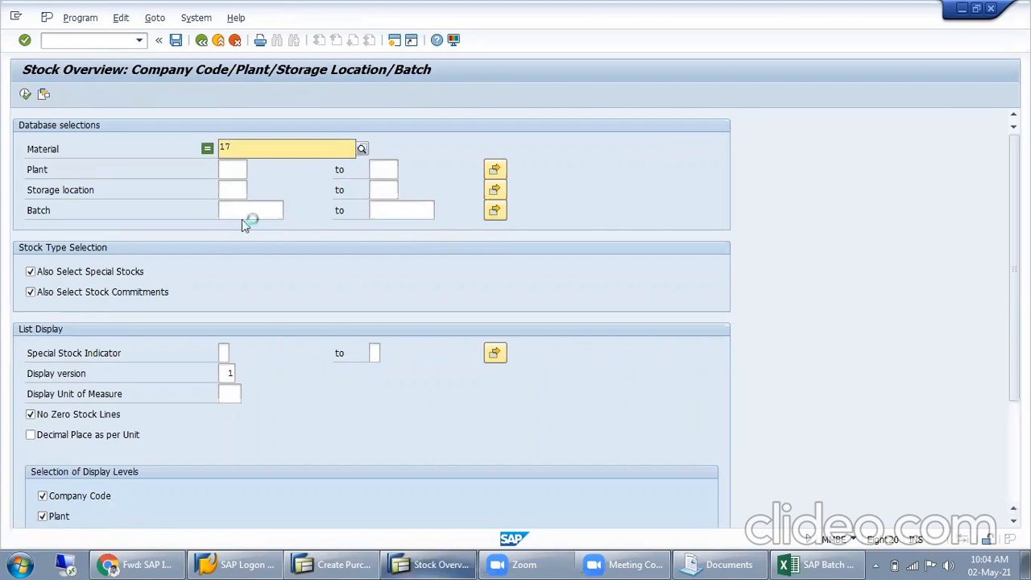
left_click(831, 412)
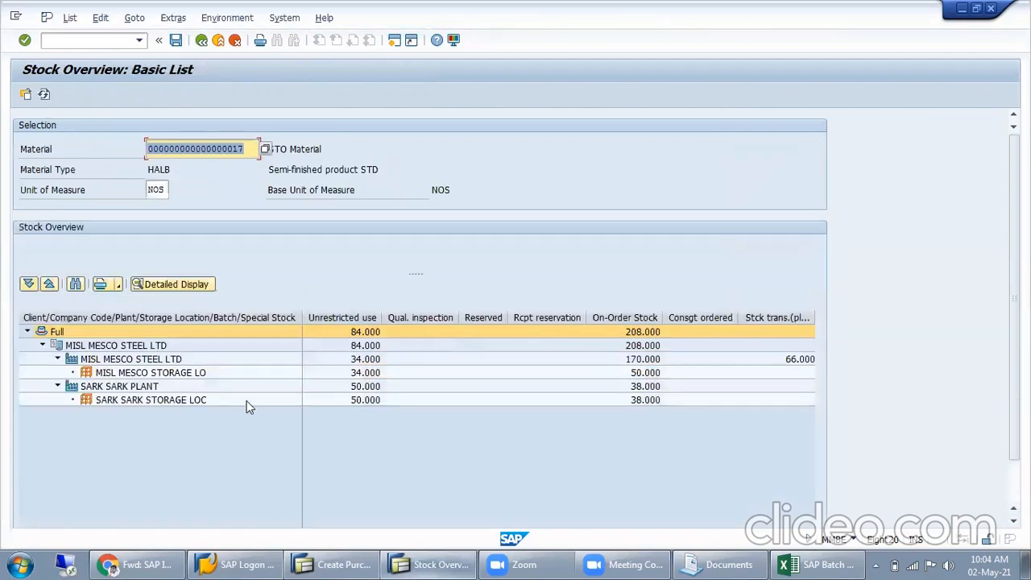
Step: Check the unrestricted-use stock of the MISL and SARK storage locations in the stock overview
left_click(179, 372)
left_click(355, 375)
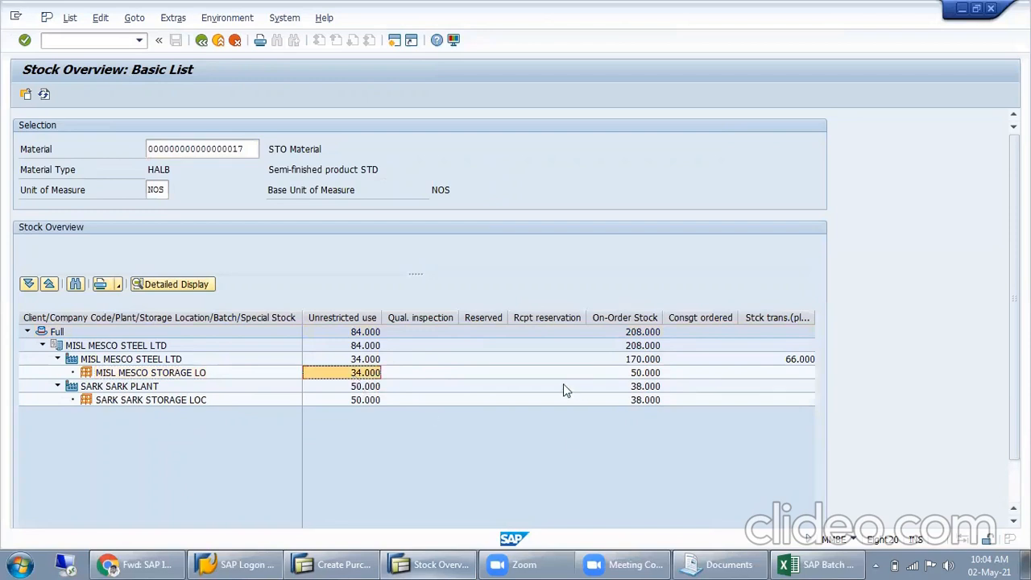
left_click(167, 401)
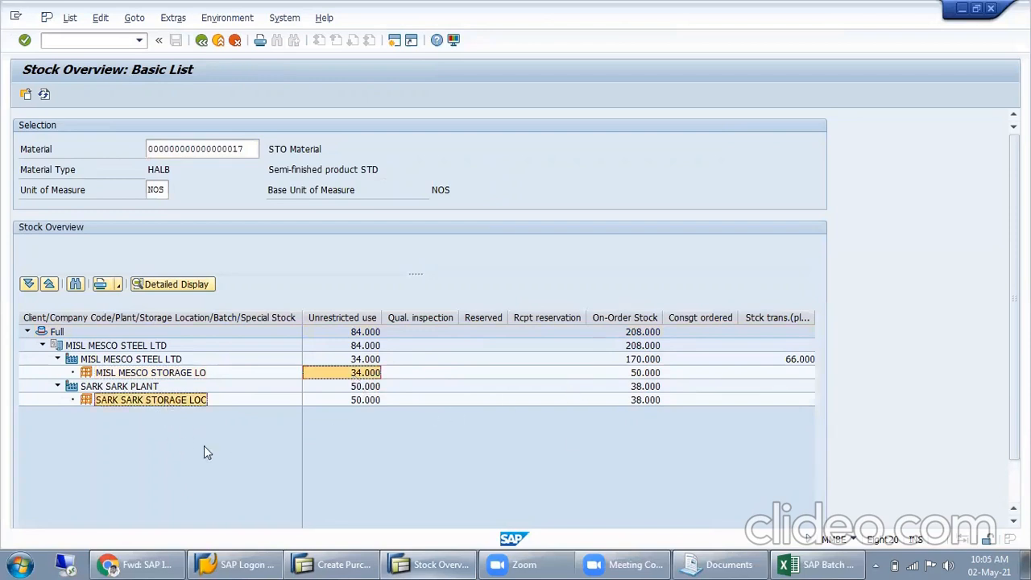
left_click(361, 402)
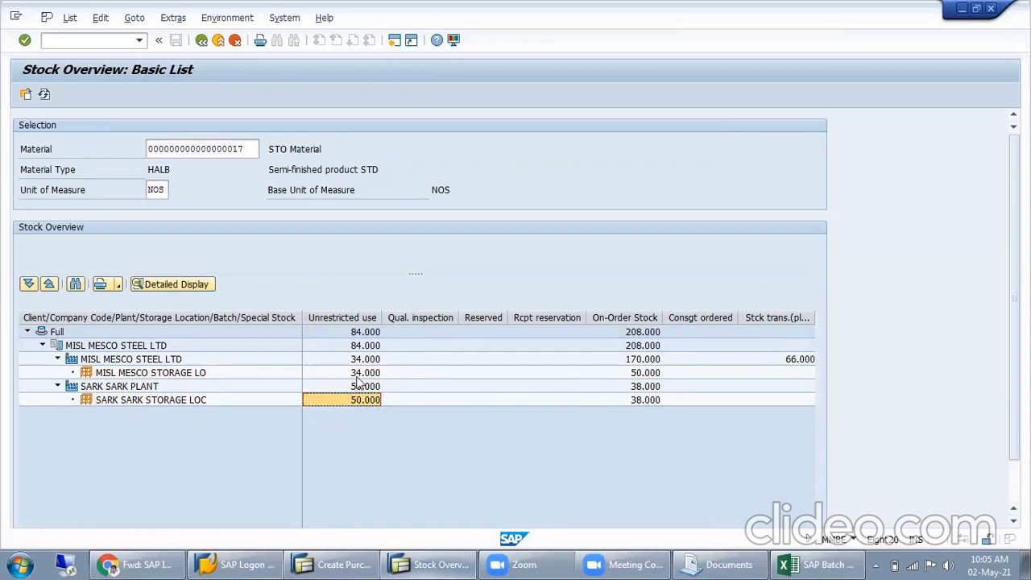
left_click(356, 377)
left_click(355, 401)
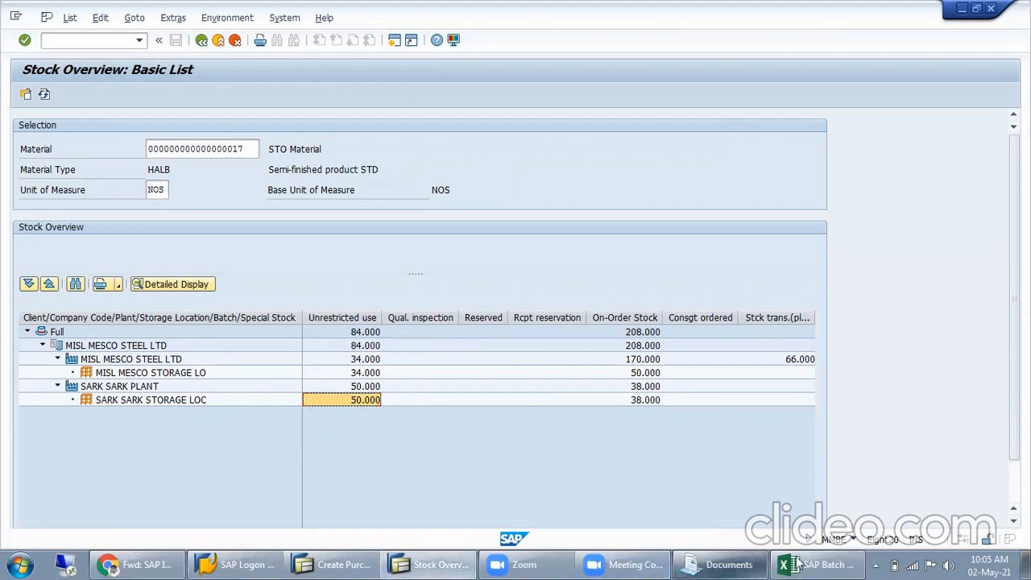
Step: In the Excel notes, add a C Stock row in row 113 with 34 for MISL and 50 for SARK
left_click(821, 564)
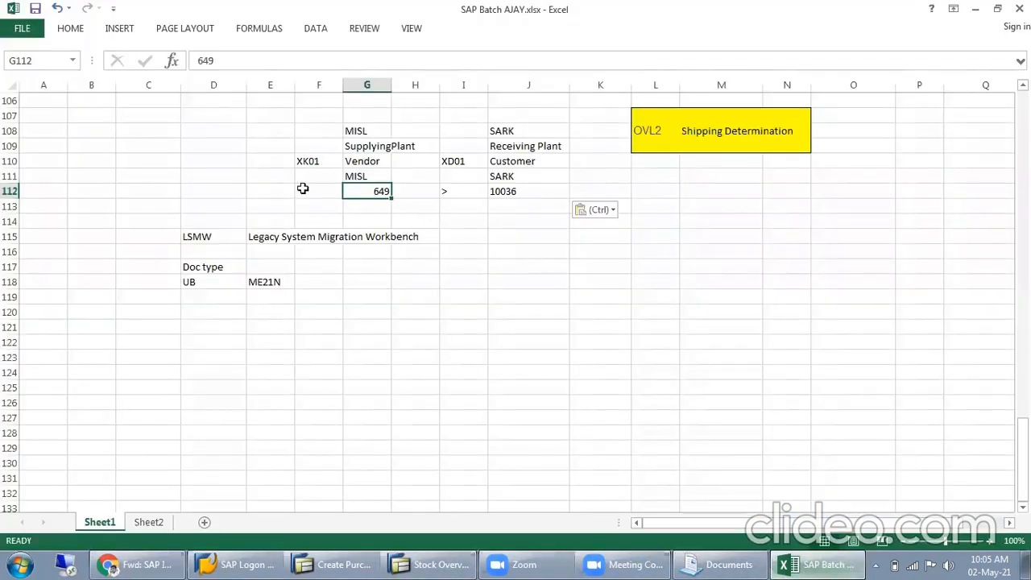
left_click(320, 207)
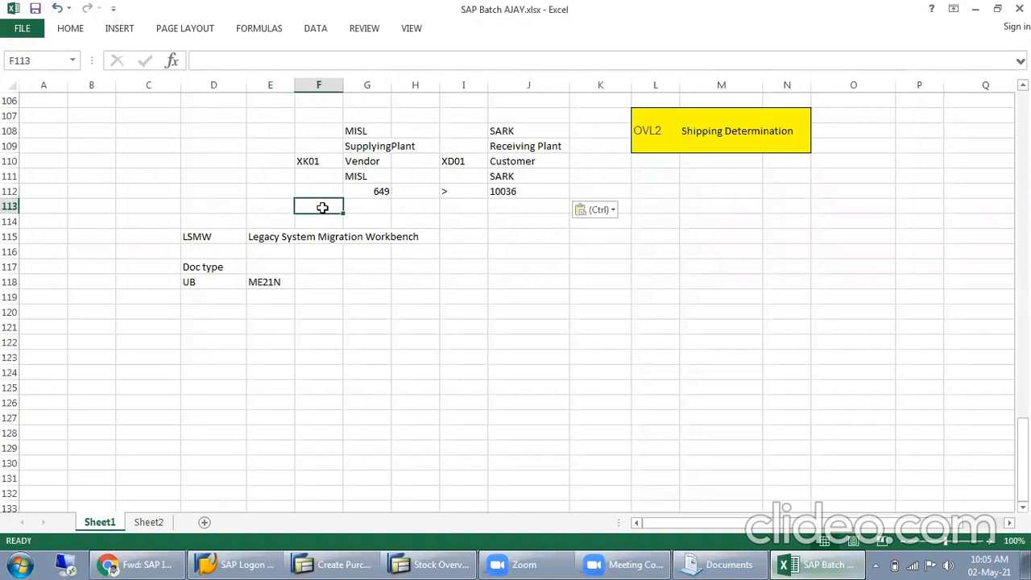
type("C Stock")
key("Tab")
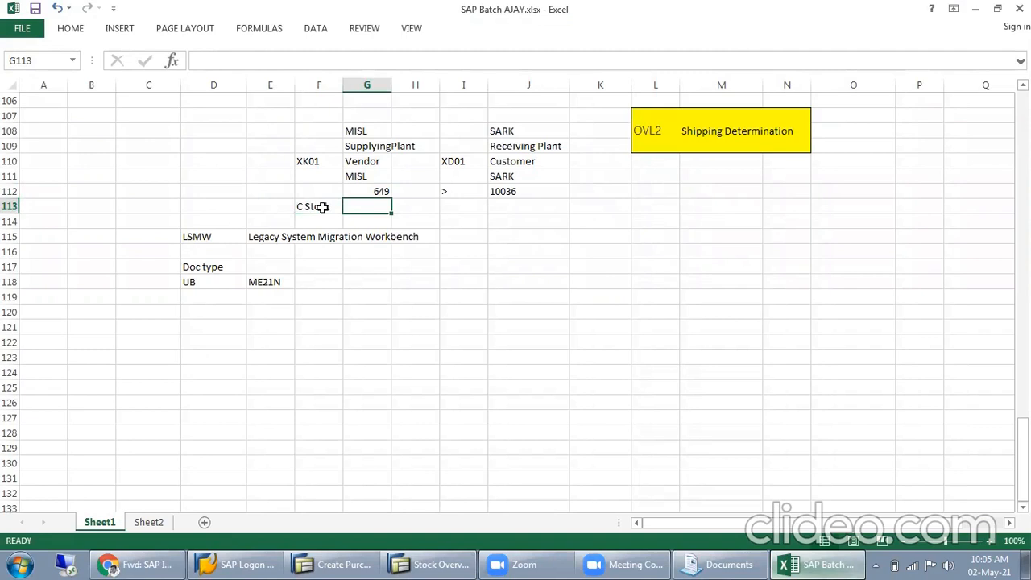
type("3")
key("Tab")
key("Tab")
key("Tab")
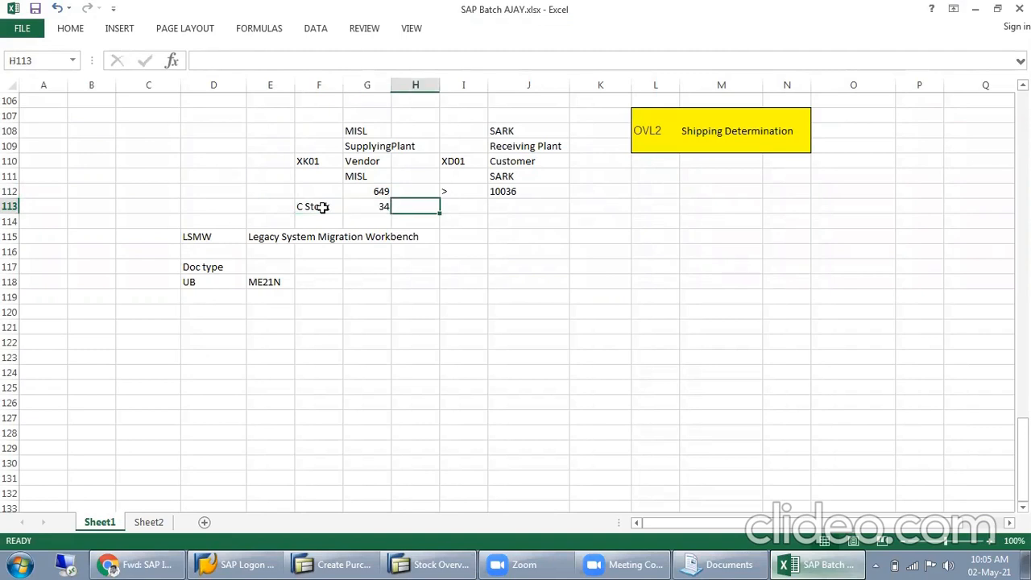
type("50")
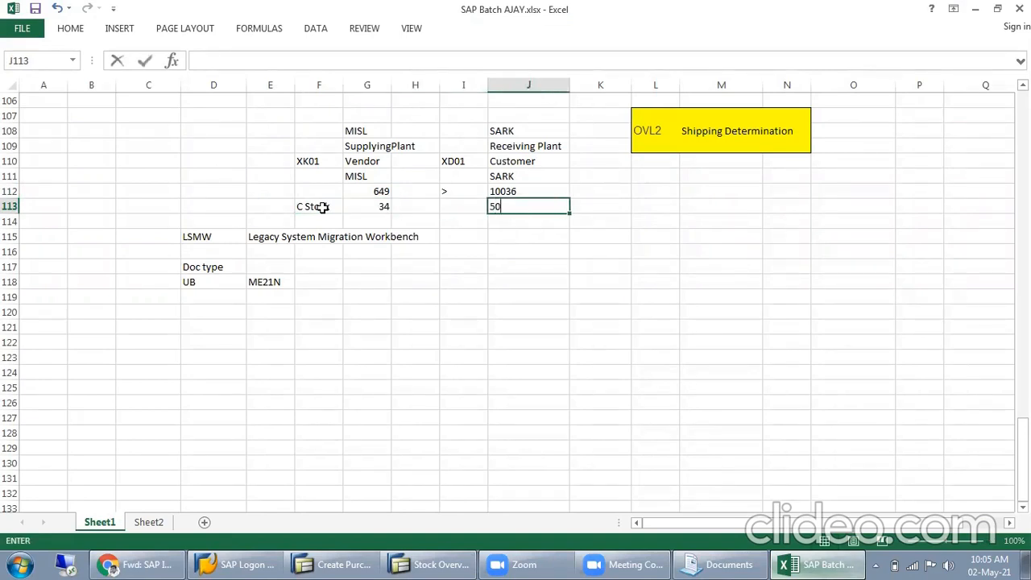
key("Tab")
Step: Note the planned transfer in the C Stock row by entering > in H113 and the quantity 14 in I113
left_click(451, 206)
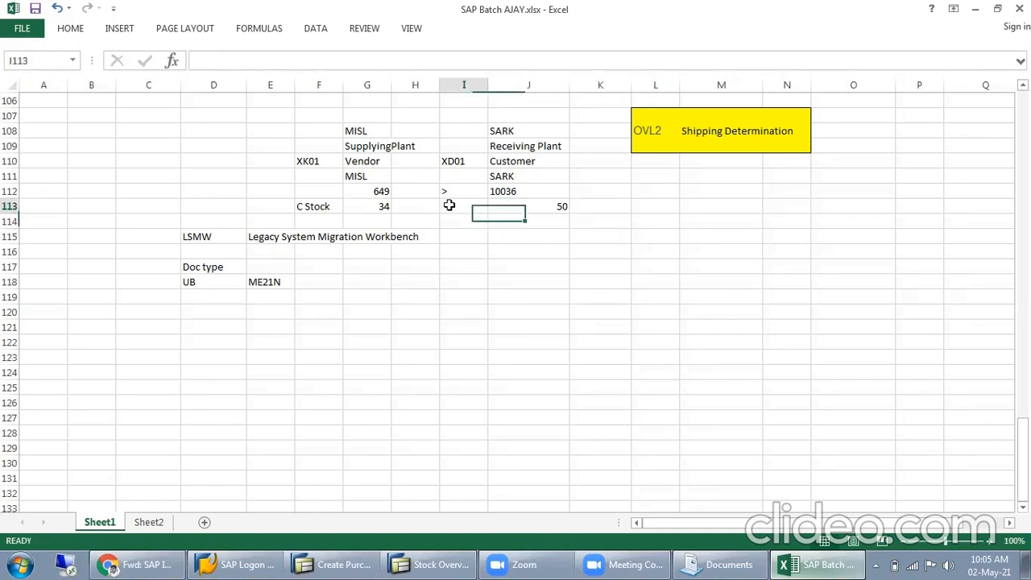
left_click(387, 208)
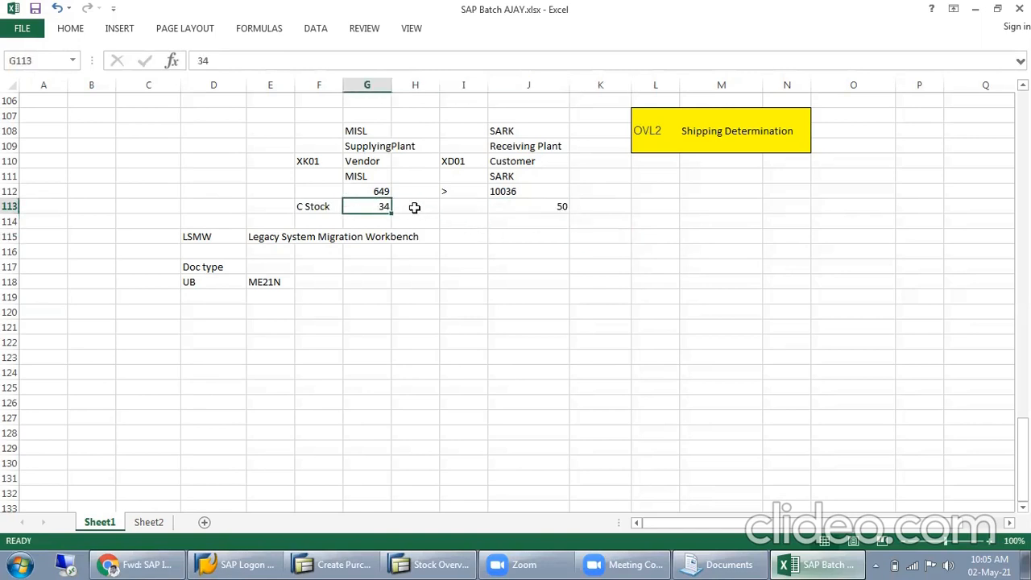
left_click_drag(382, 131, 381, 205)
left_click(436, 207)
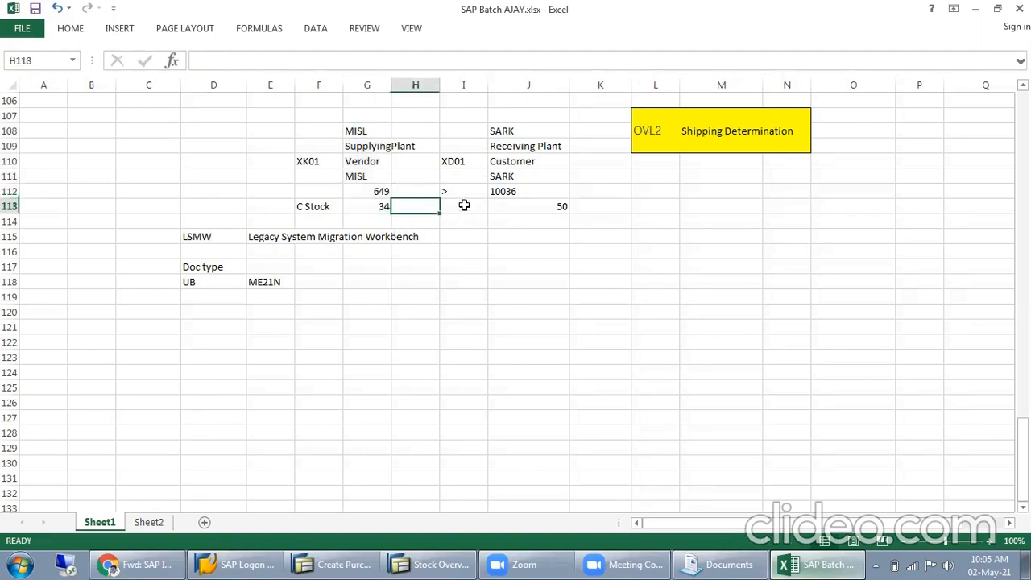
type(">")
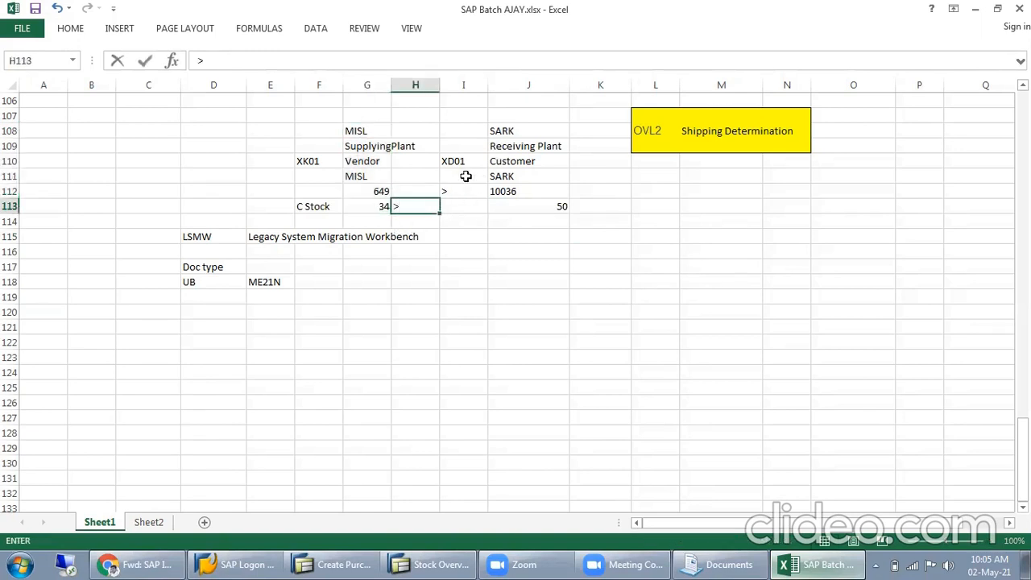
left_click(463, 208)
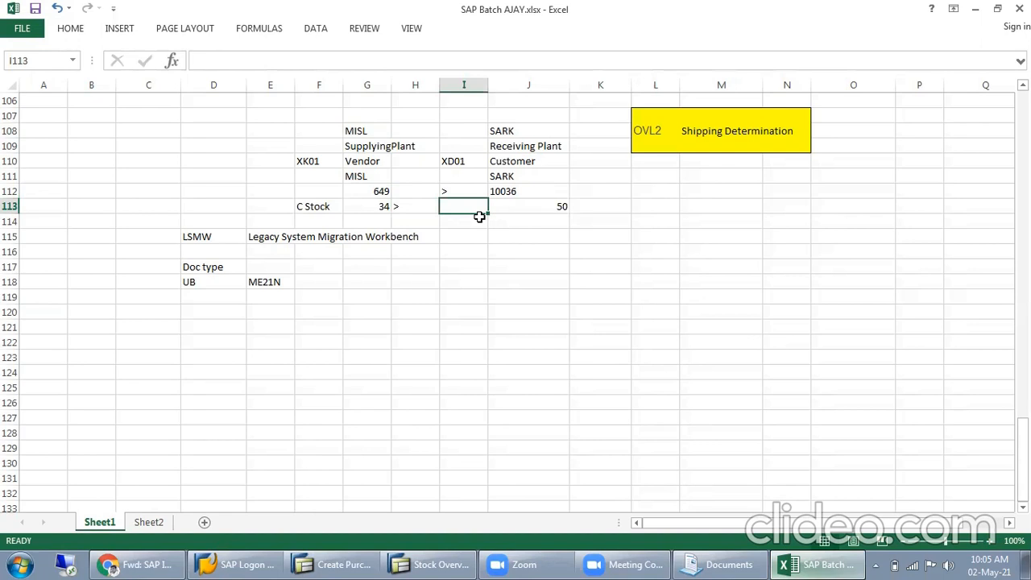
type("14")
left_click(538, 213)
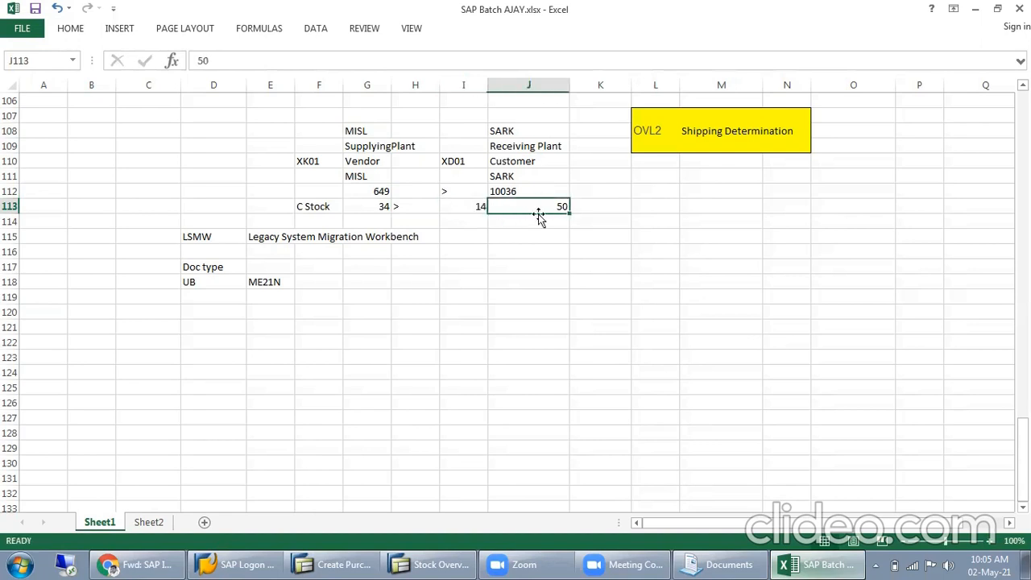
Step: In the Excel notes, add an "After trs" row in row 114 with 20 for MISL and 64 for SARK
left_click(597, 202)
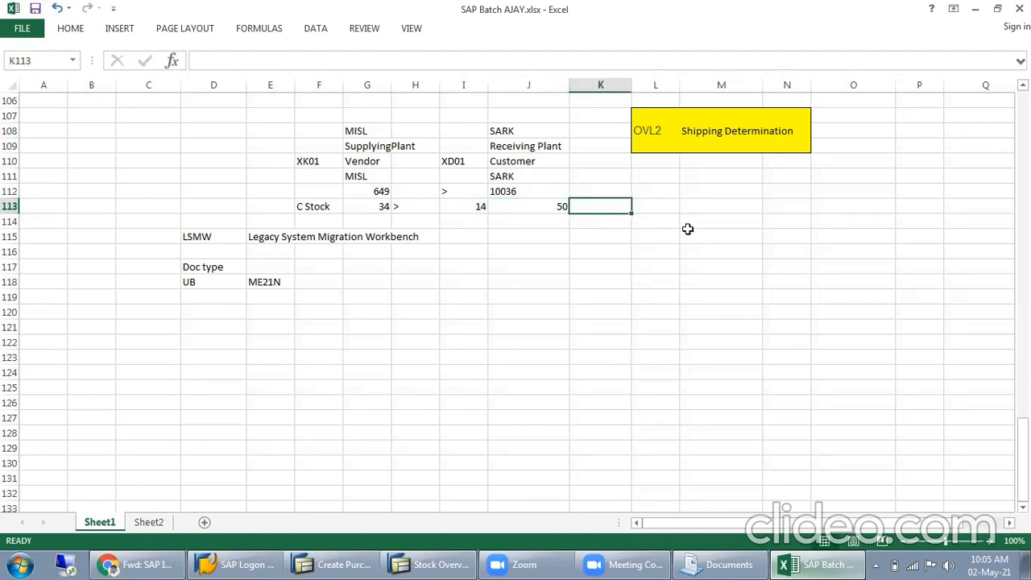
left_click(368, 219)
type("20")
left_click(538, 223)
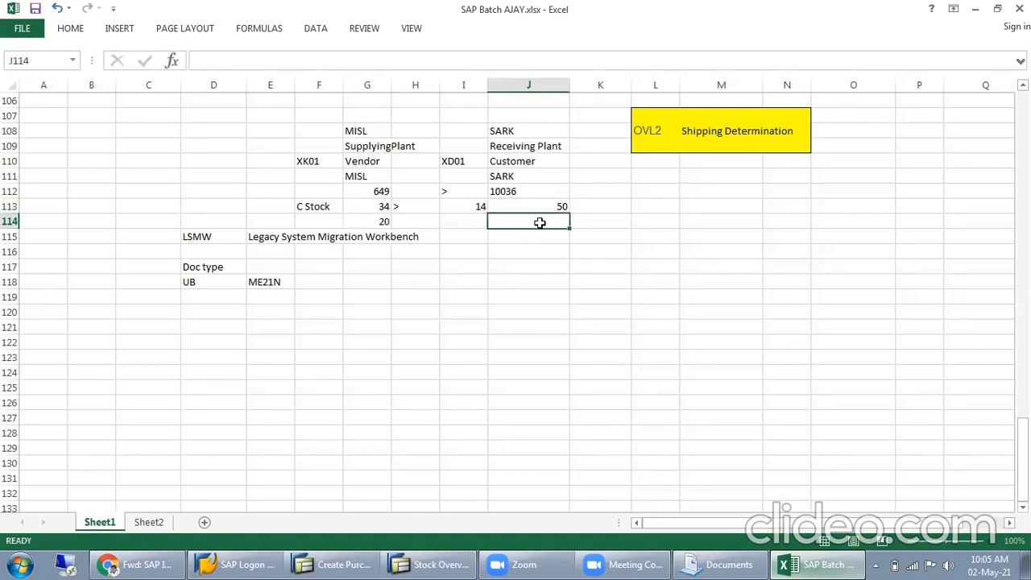
type("640")
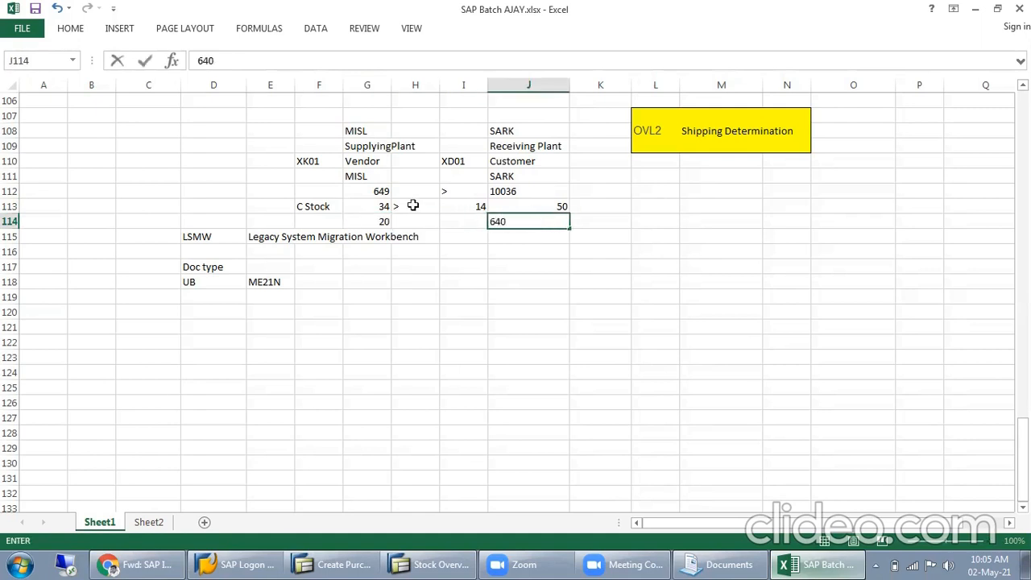
key("BackSpace")
left_click(318, 220)
type("After t")
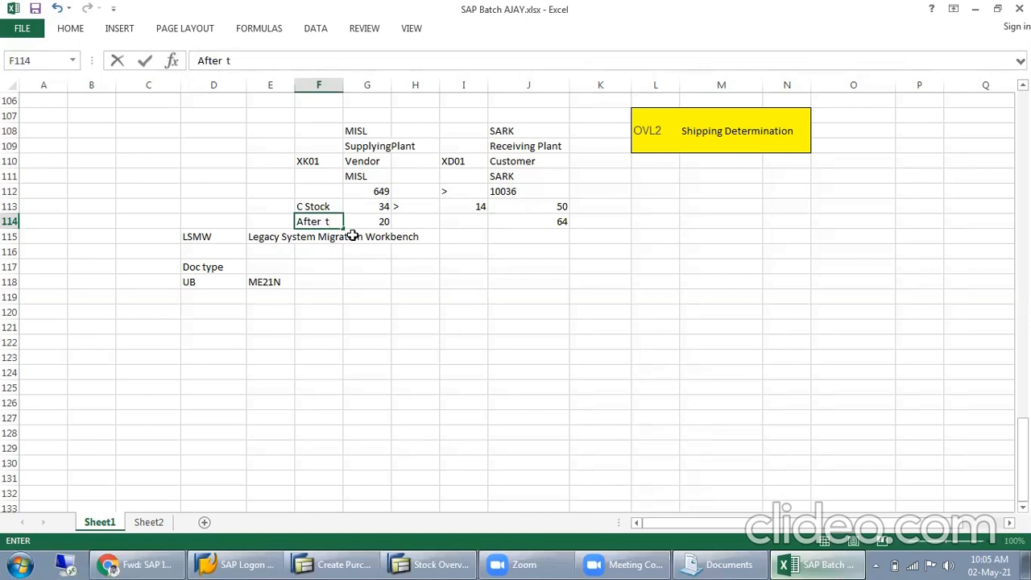
type("rs")
key("Return")
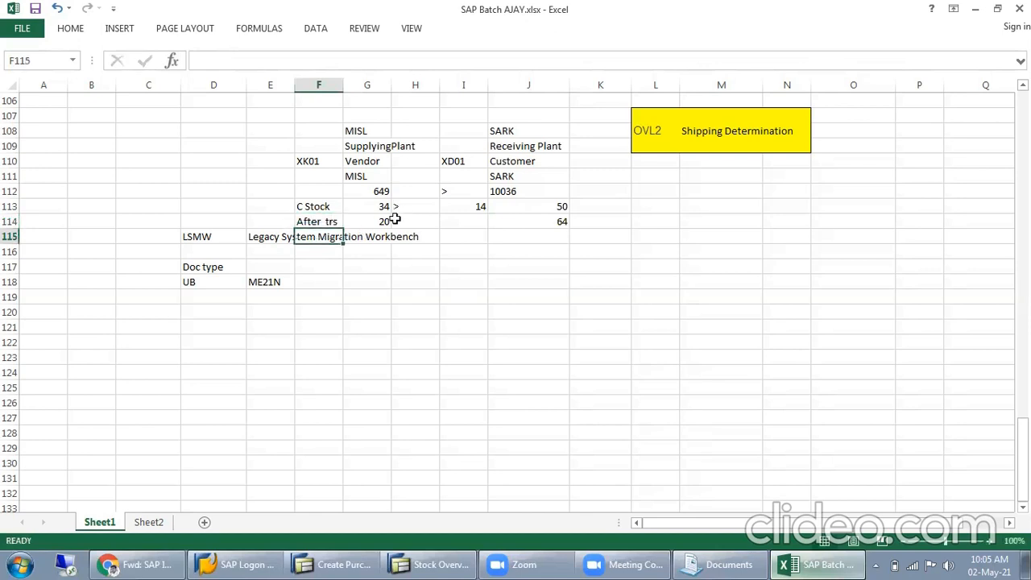
left_click(320, 216)
left_click_drag(320, 216, 556, 224)
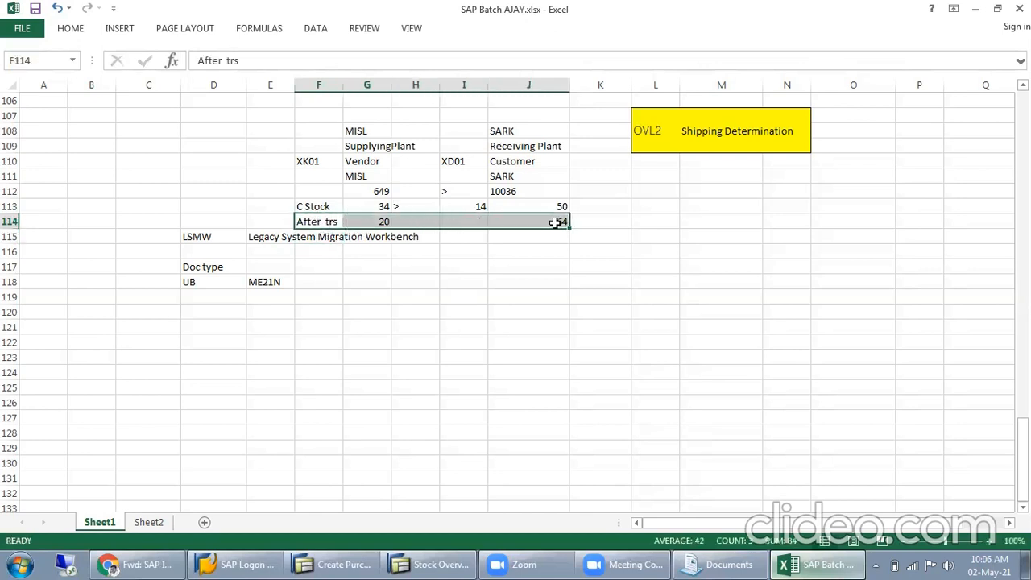
Step: Switch to the Create Purchase Order session and set the supplying plant of the UB order to MISL
left_click(398, 564)
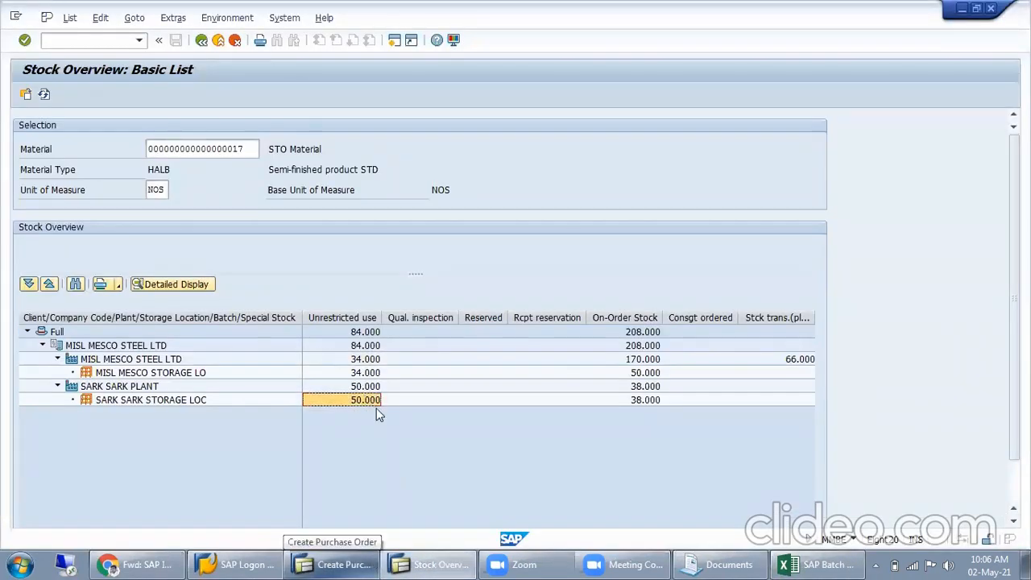
key("alt+Tab")
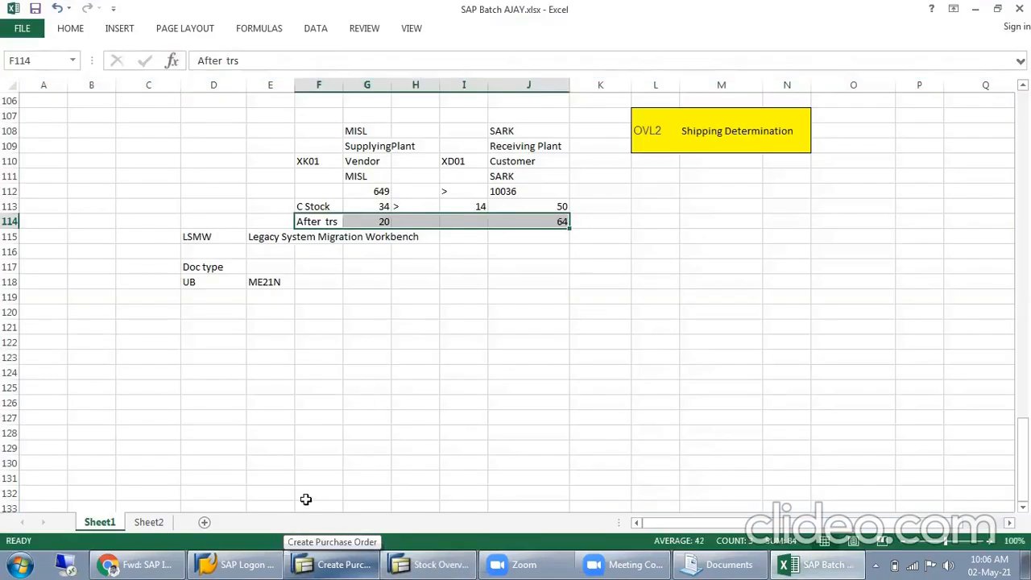
left_click(251, 564)
left_click(376, 564)
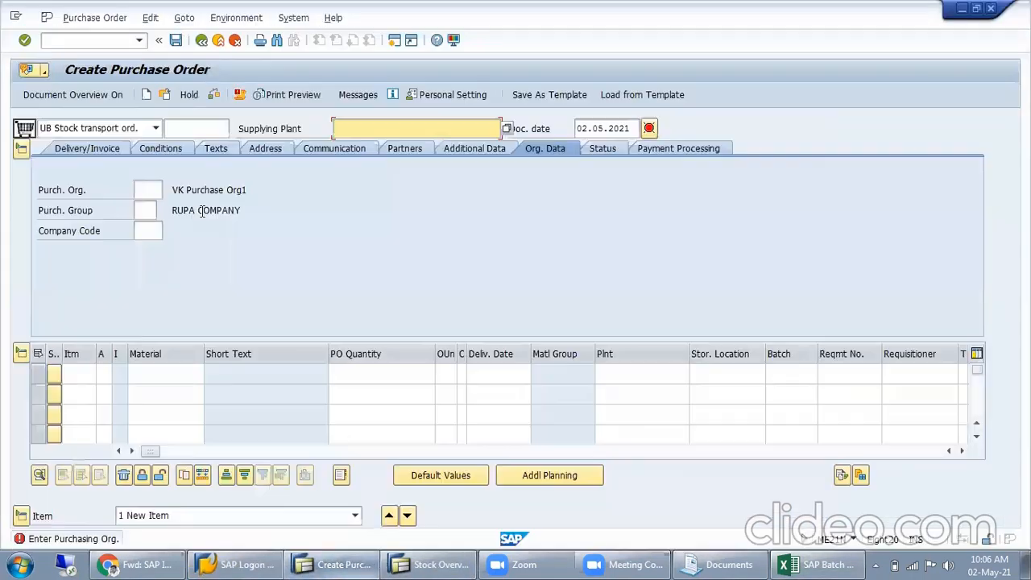
left_click(392, 128)
type("MISL")
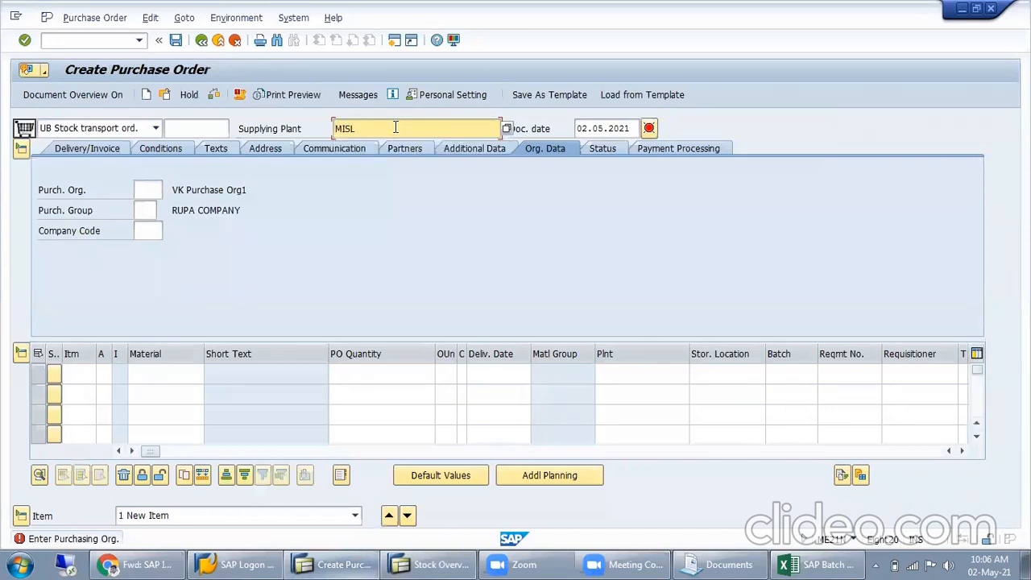
key("Return")
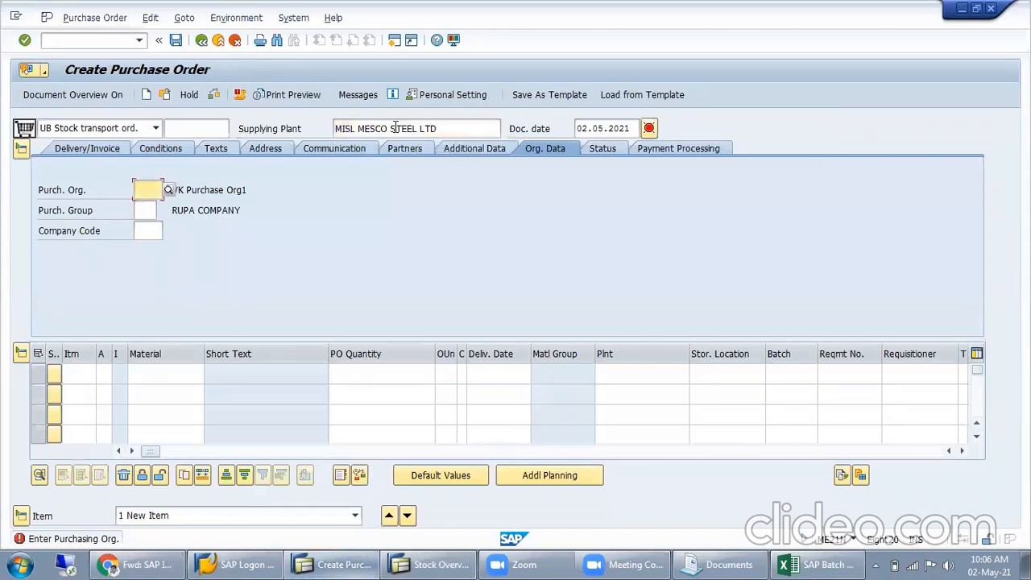
Step: Enter purchasing organization MISL, purchasing group MIL and company code MISL in the order's organizational data
type("MISL")
key("Tab")
type("MIL")
key("Tab")
type("MIL")
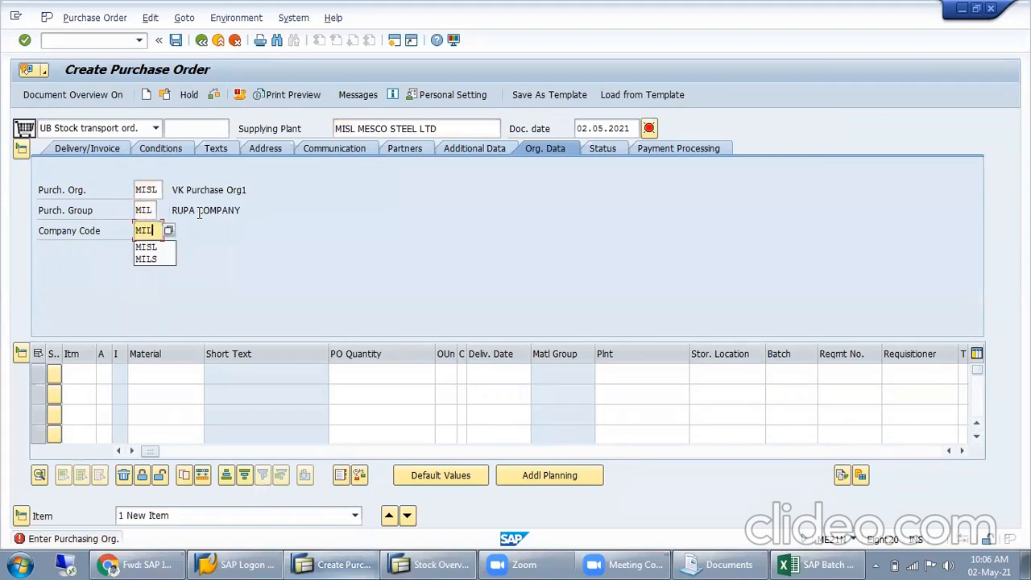
key("BackSpace")
type("SL")
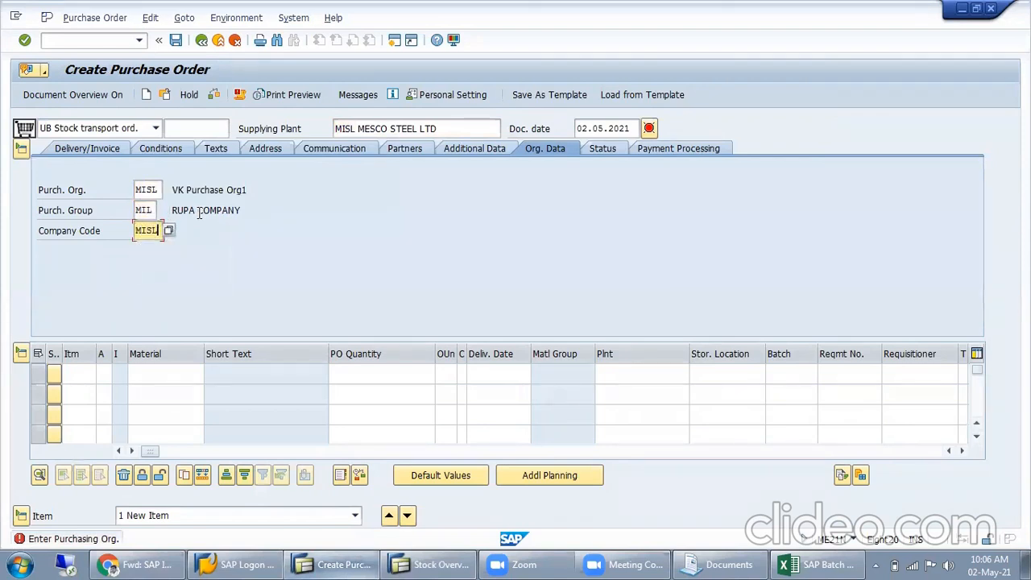
Step: Add an order item for material 17 with quantity 14, receiving plant SARK and storage location SARK
left_click(158, 380)
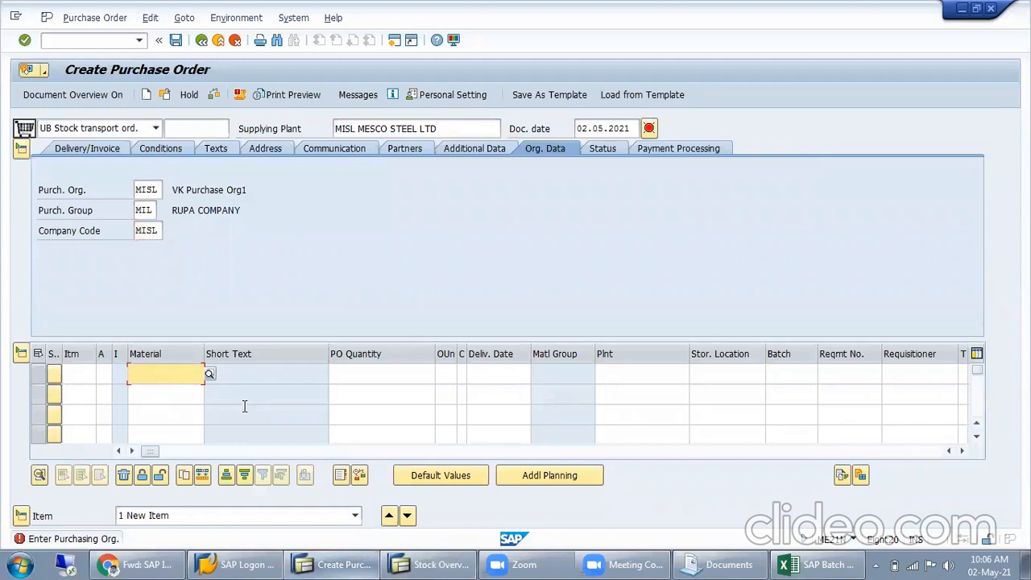
type("17")
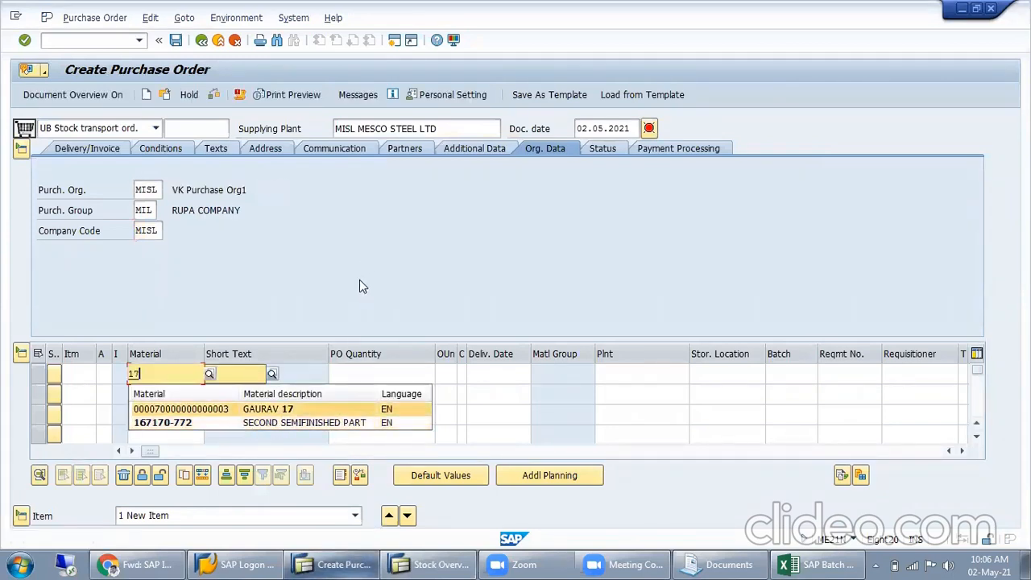
left_click(379, 372)
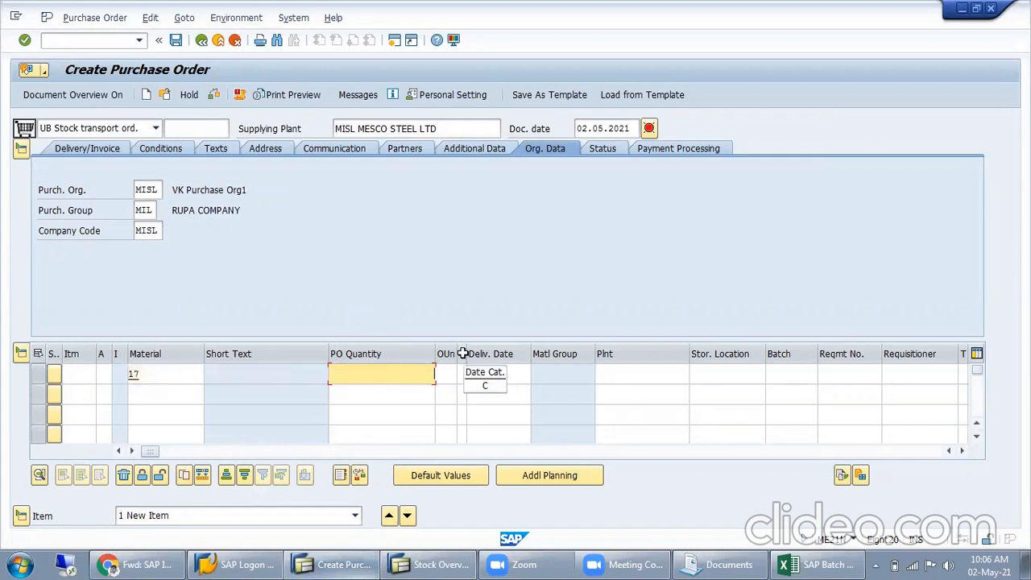
type("14")
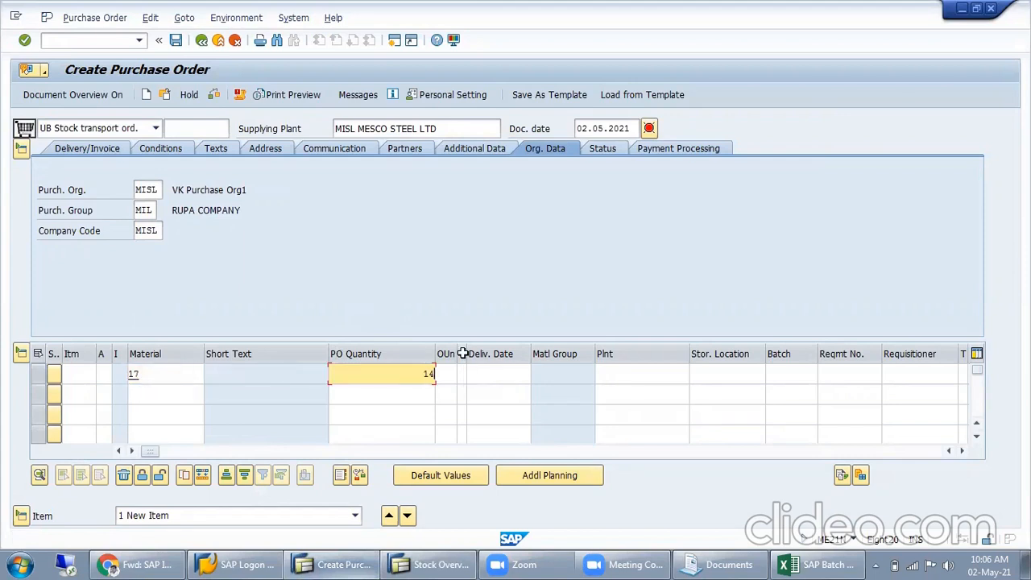
left_click(647, 372)
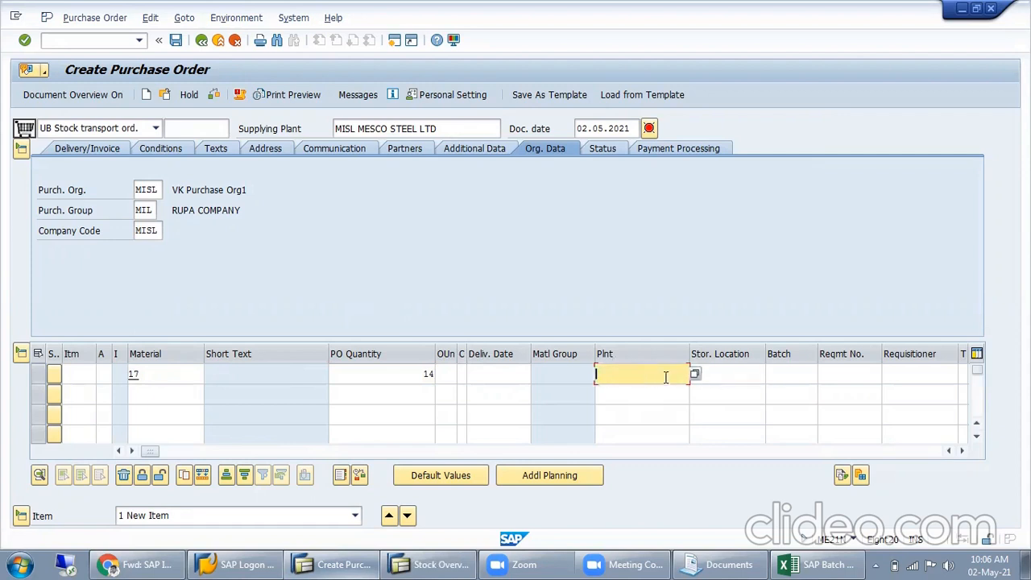
type("SARK")
key("Tab")
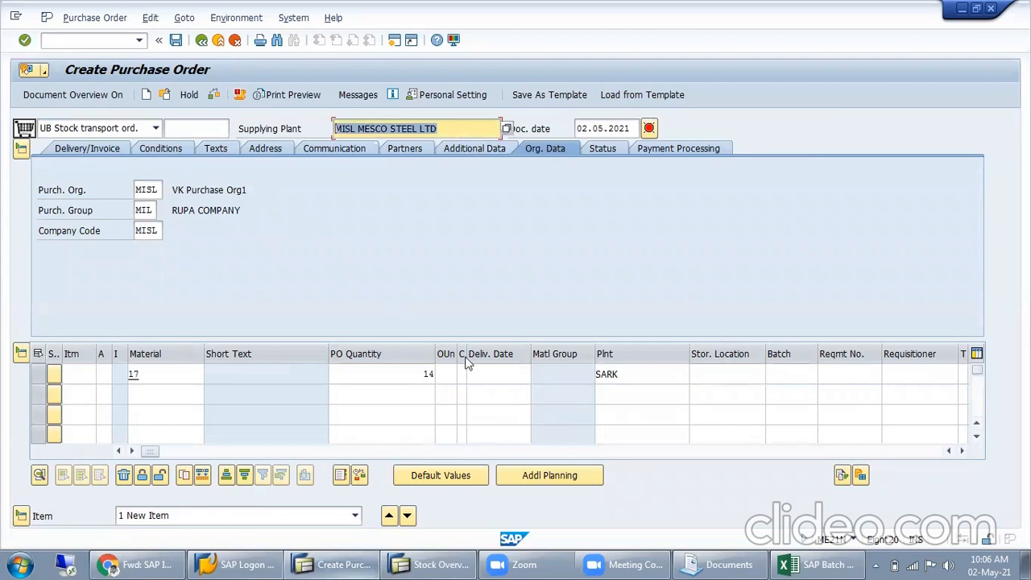
left_click(707, 373)
type("SARK")
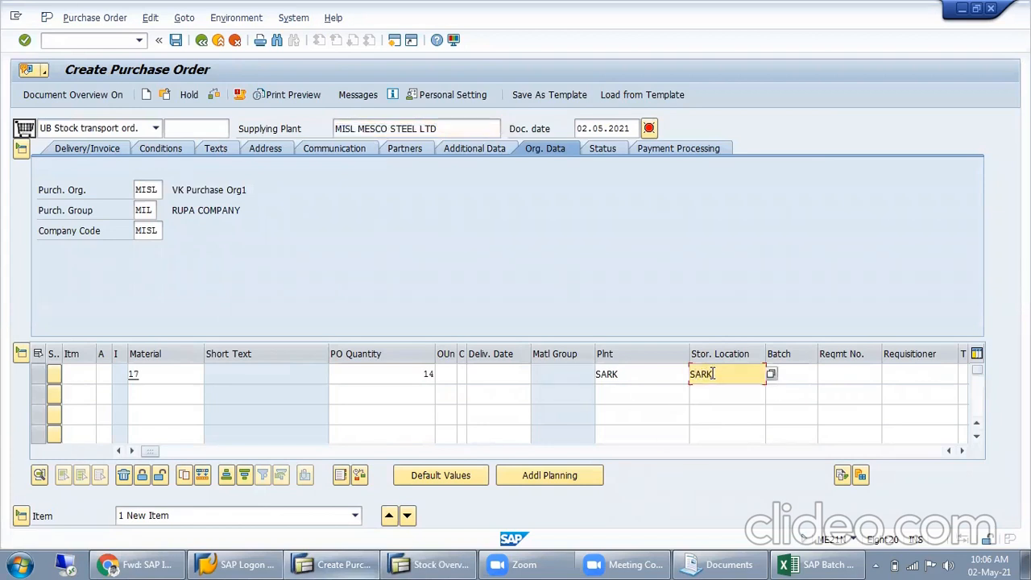
key("Return")
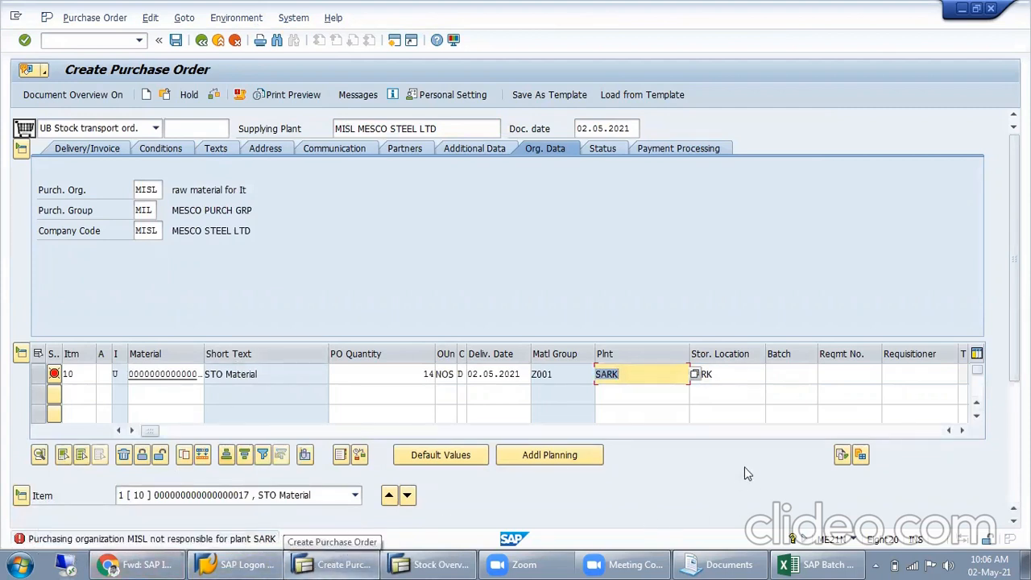
Step: Open transaction SPRO in a new session and display the SAP Reference IMG
double_click(148, 189)
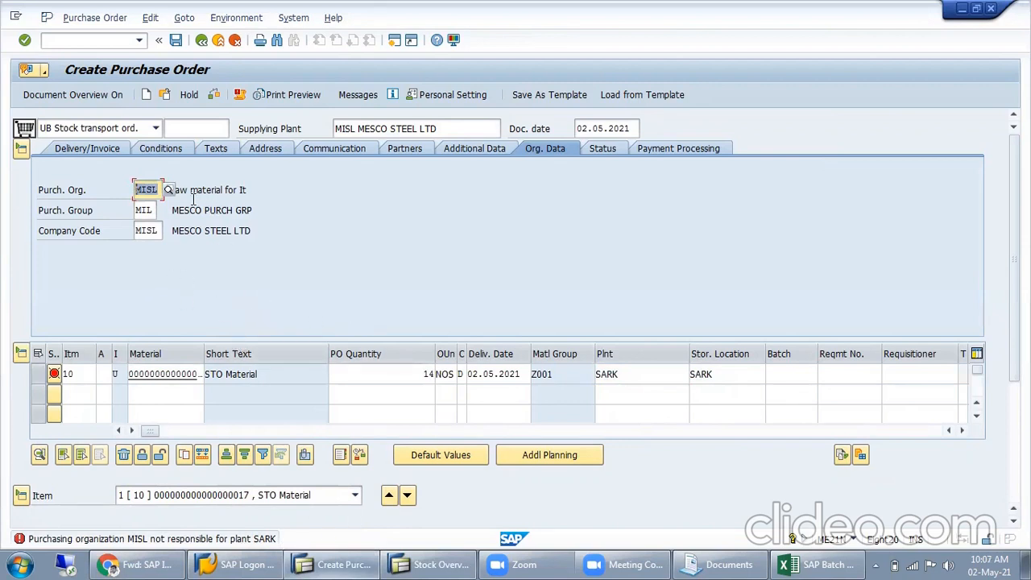
left_click(134, 40)
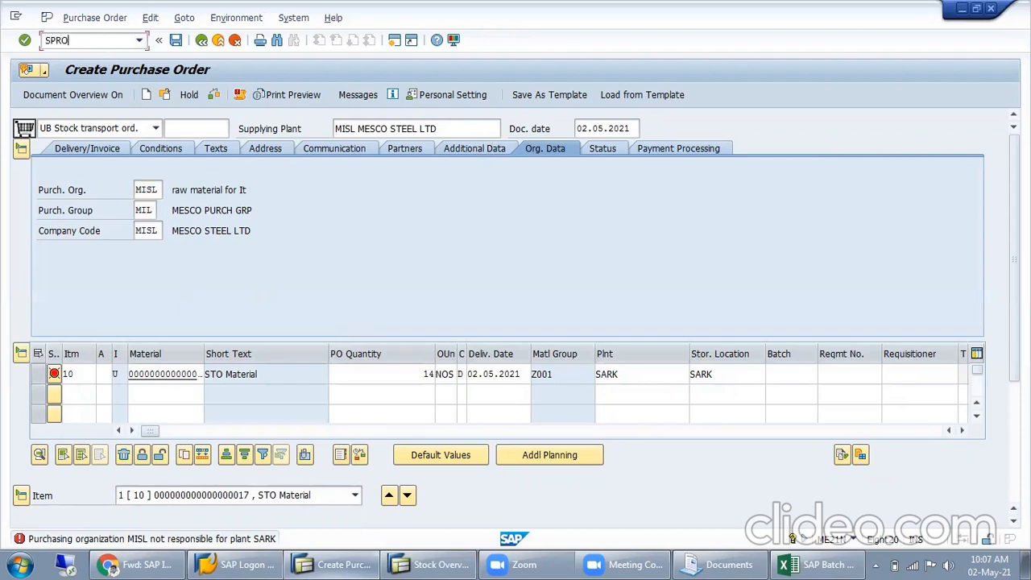
type("SPRO")
key("Home")
type("/o")
key("Return")
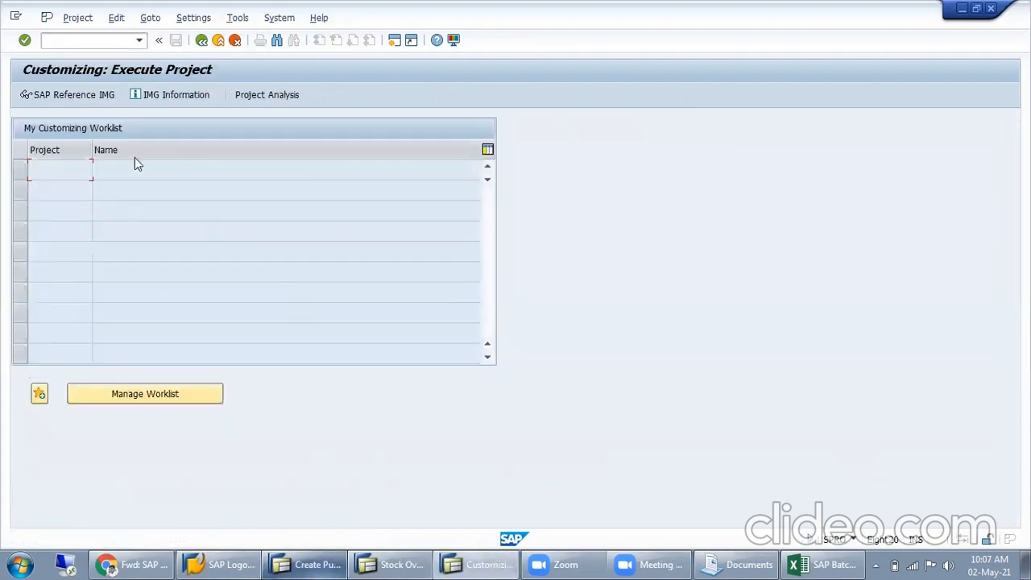
left_click(76, 95)
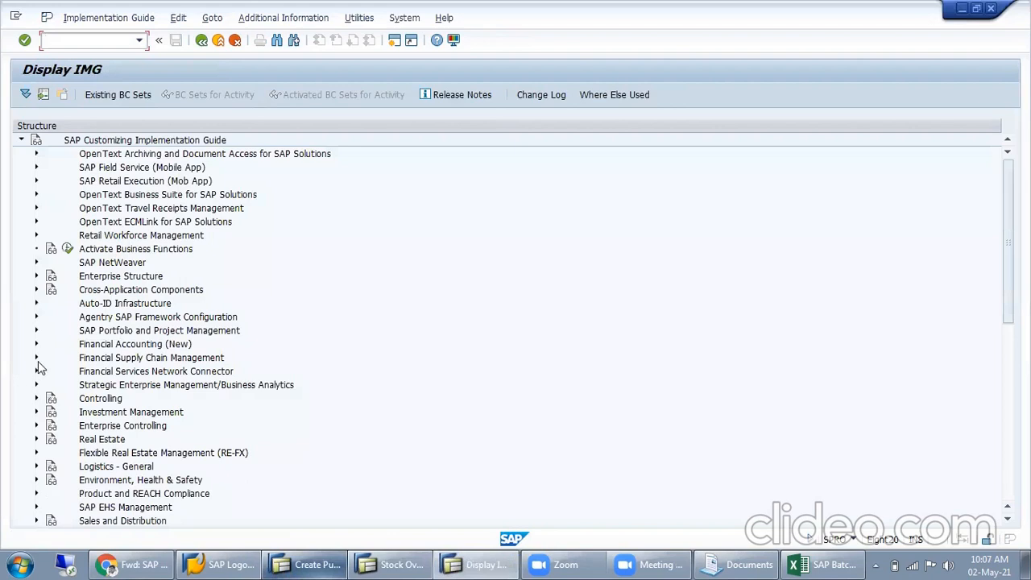
left_click(113, 466)
scroll(112, 466, "down", 2)
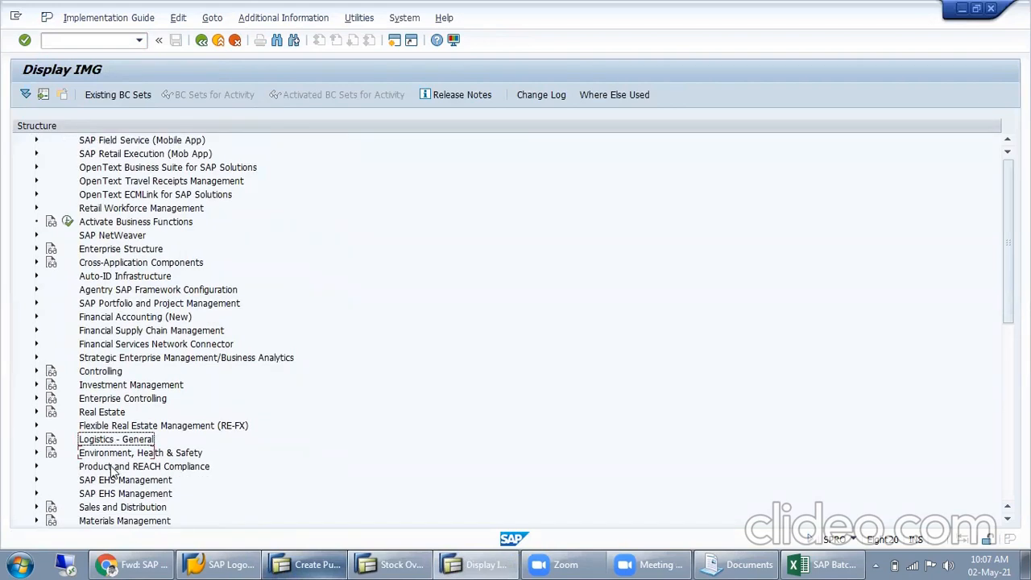
left_click(36, 467)
scroll(239, 277, "down", 2)
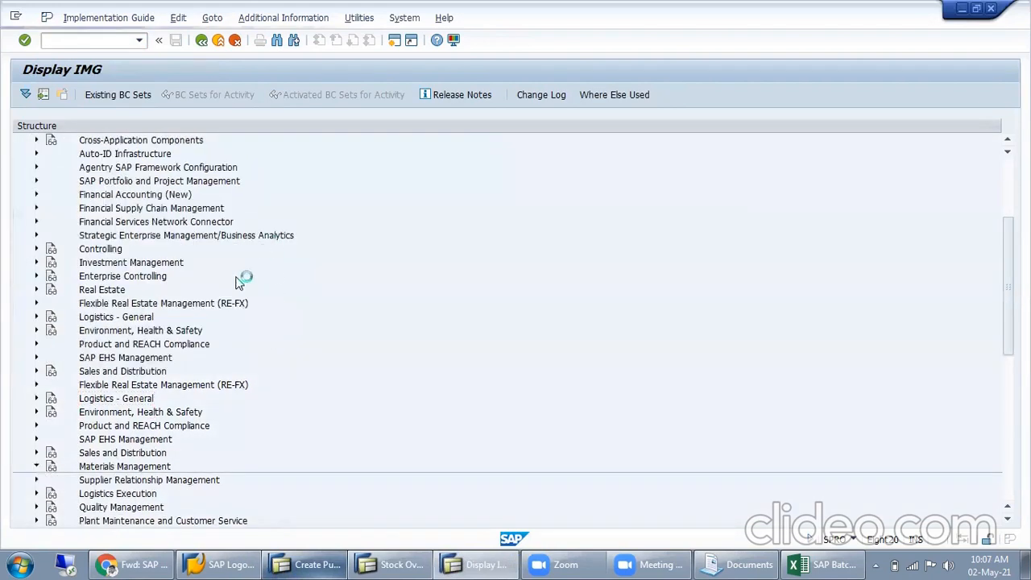
left_click(52, 372)
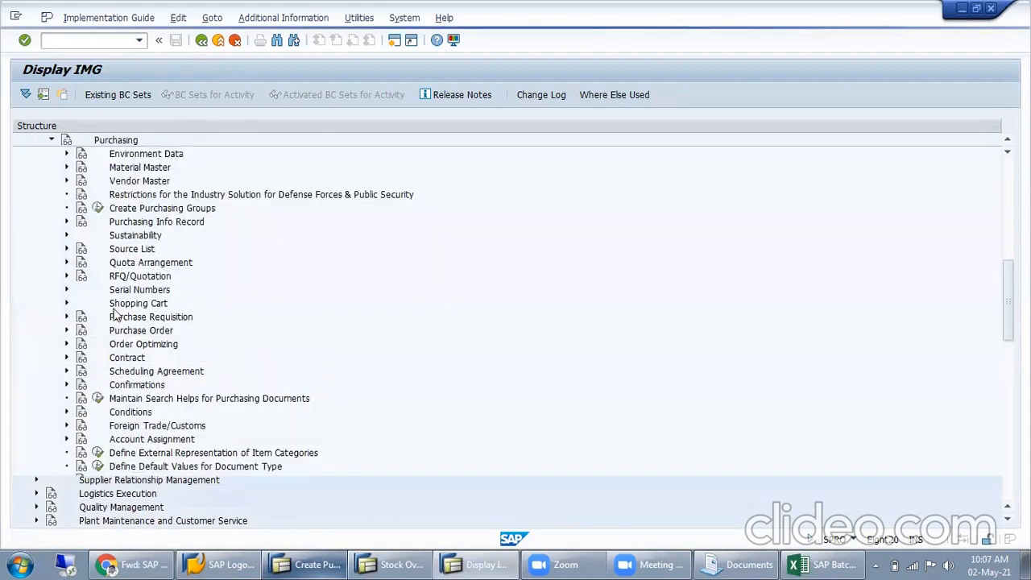
scroll(149, 306, "up", 1)
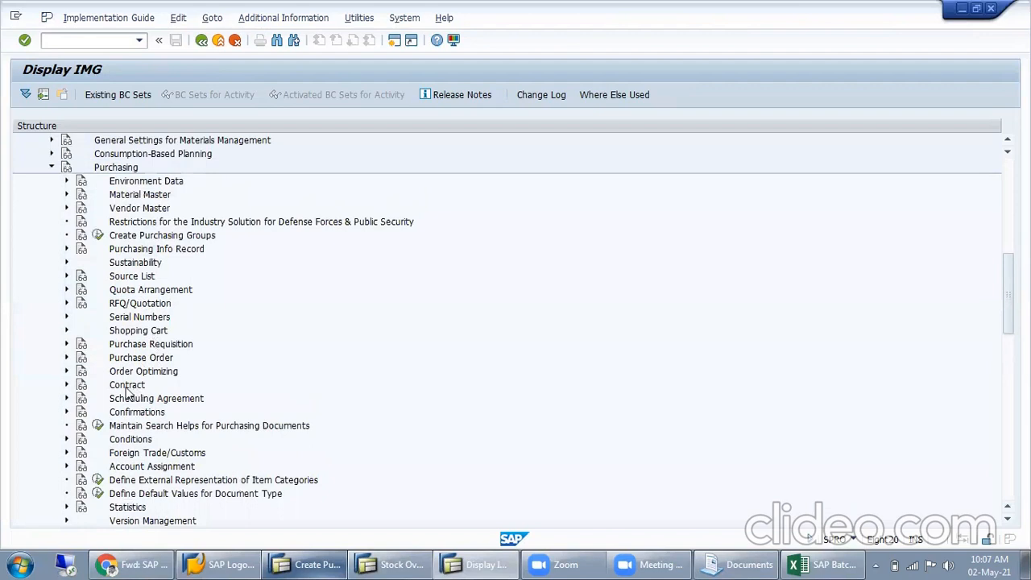
scroll(102, 306, "up", 1)
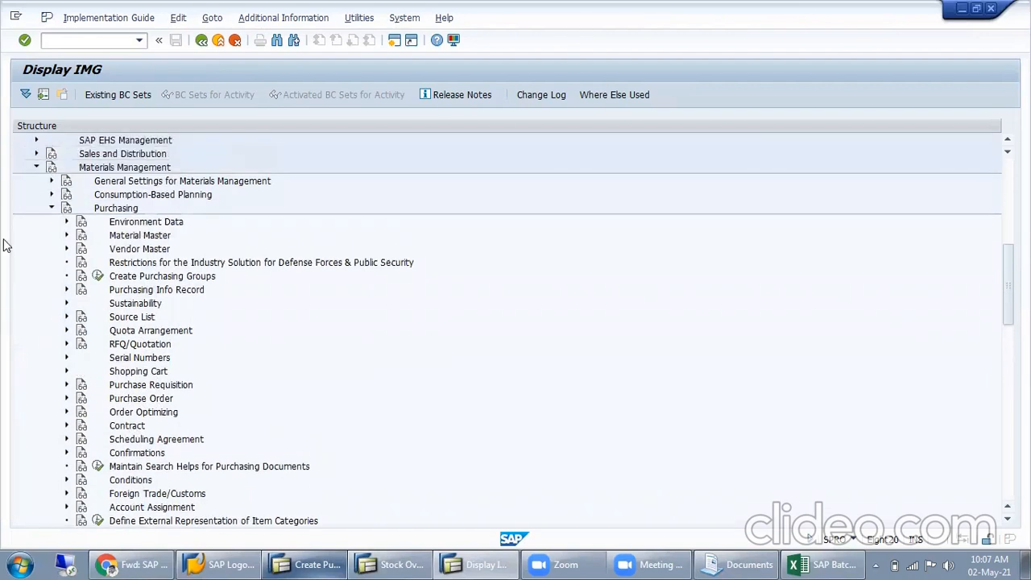
left_click(51, 208)
scroll(145, 252, "up", 1)
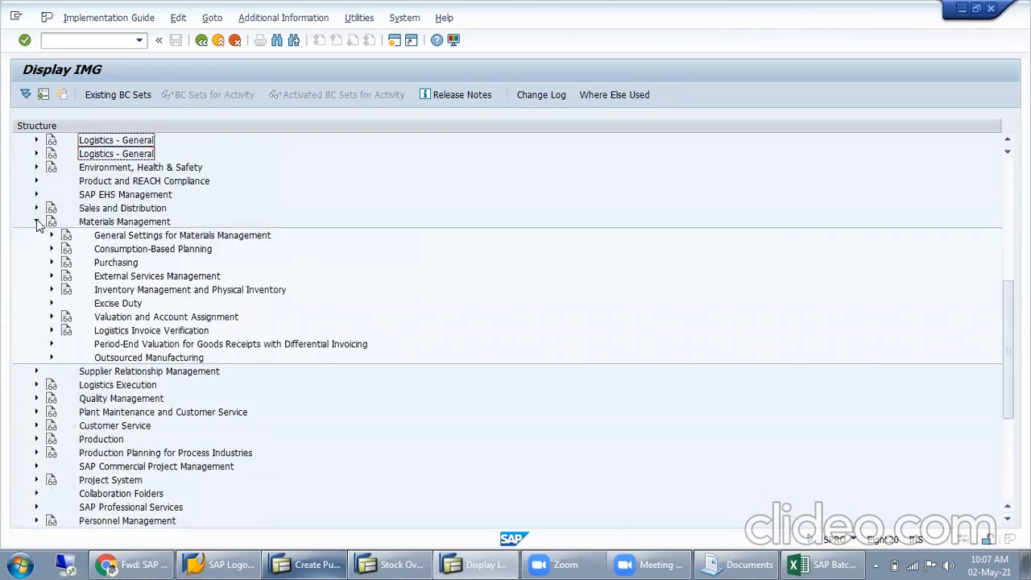
left_click(36, 223)
scroll(97, 250, "up", 3)
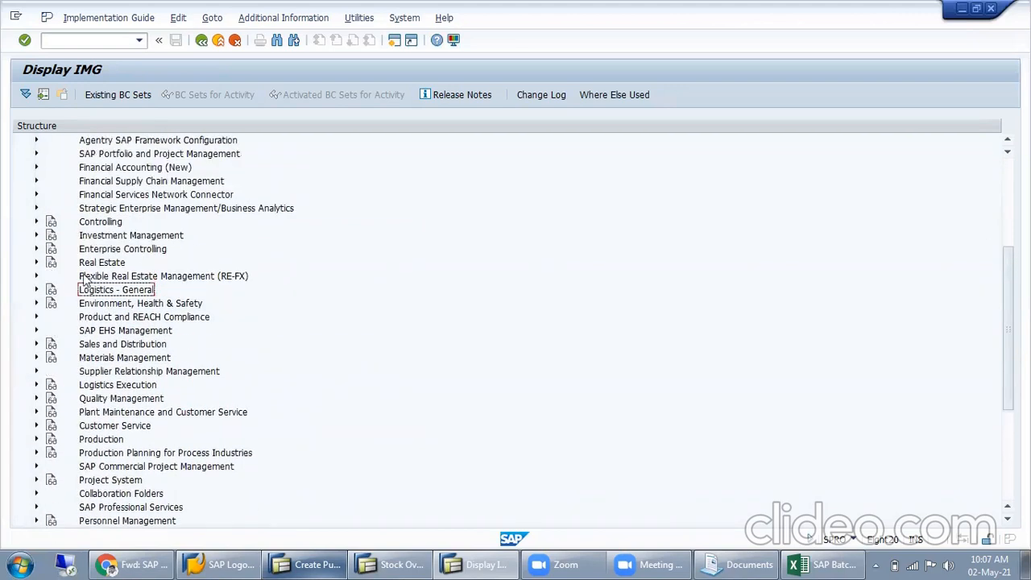
scroll(46, 250, "up", 1)
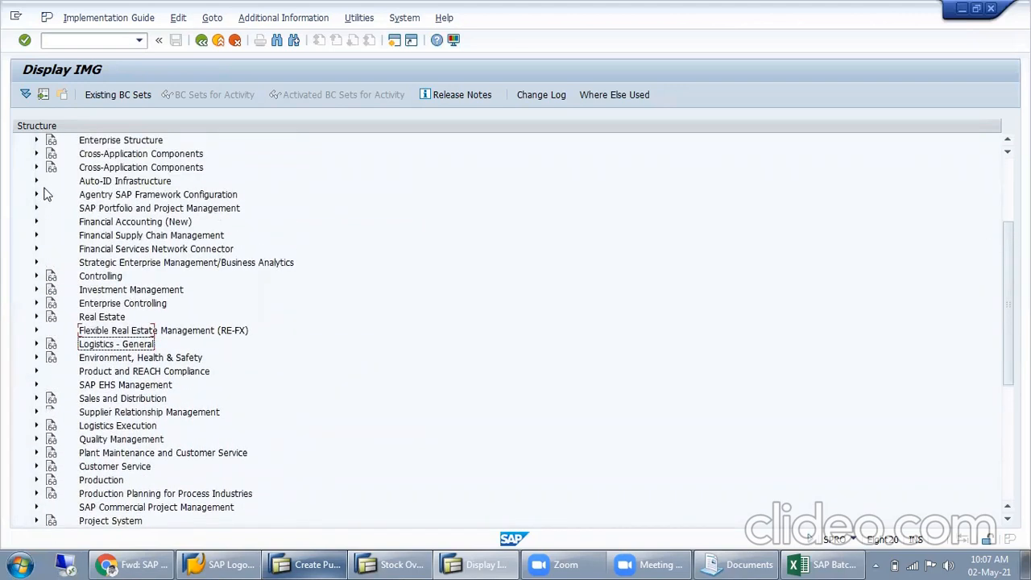
Step: Open the activity Assign purchasing organization to company code under Enterprise Structure, Assignment, Materials Management
left_click(35, 167)
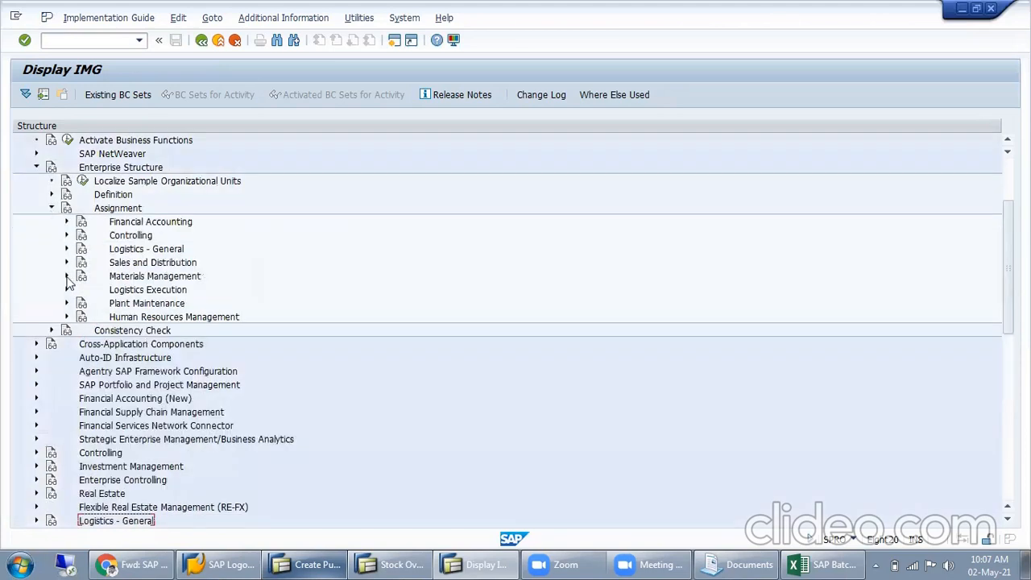
left_click(67, 277)
left_click(191, 292)
left_click(113, 289)
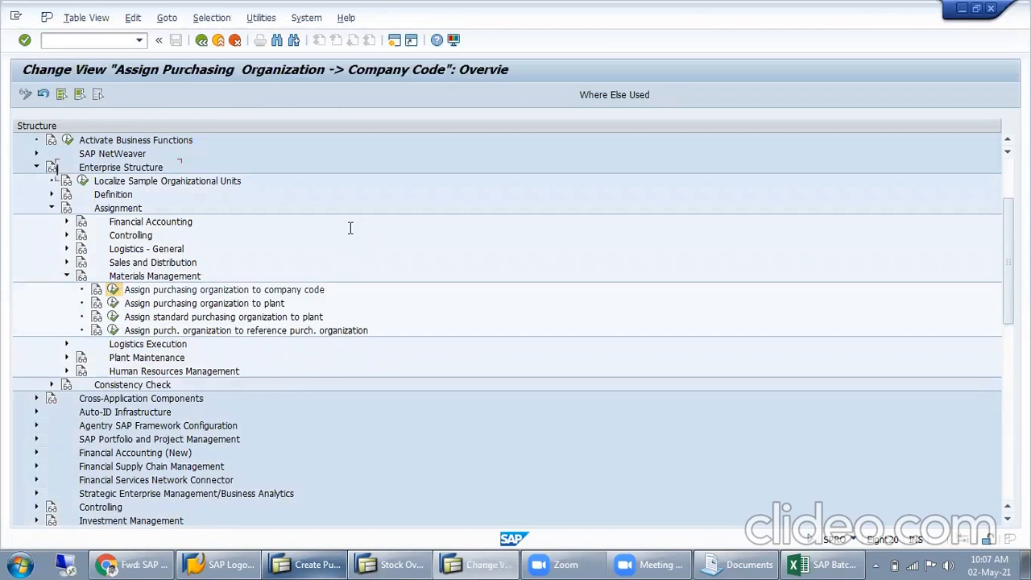
Step: Locate purchasing organization MISL in the list of company code assignments
left_click(184, 514)
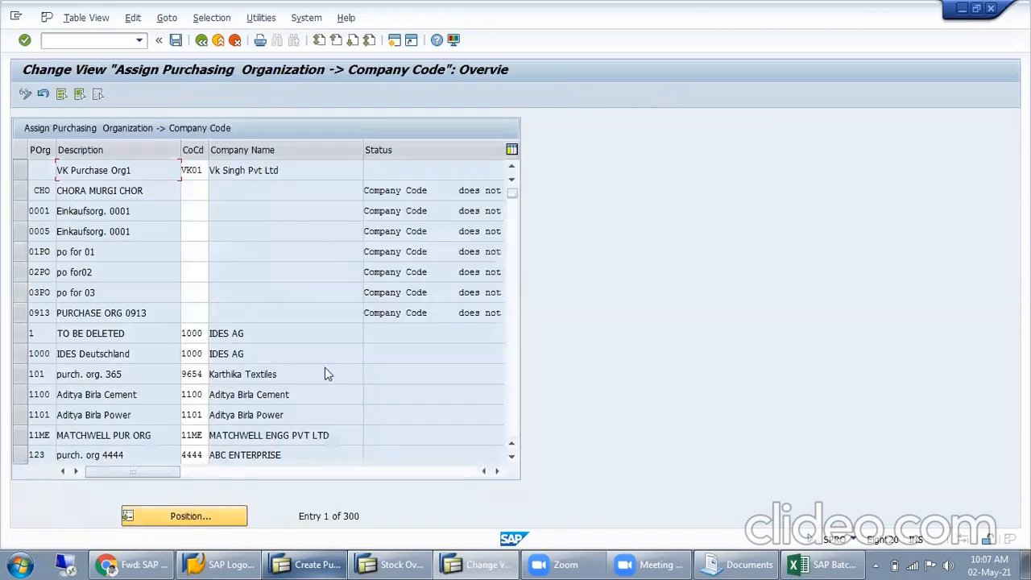
type("sar")
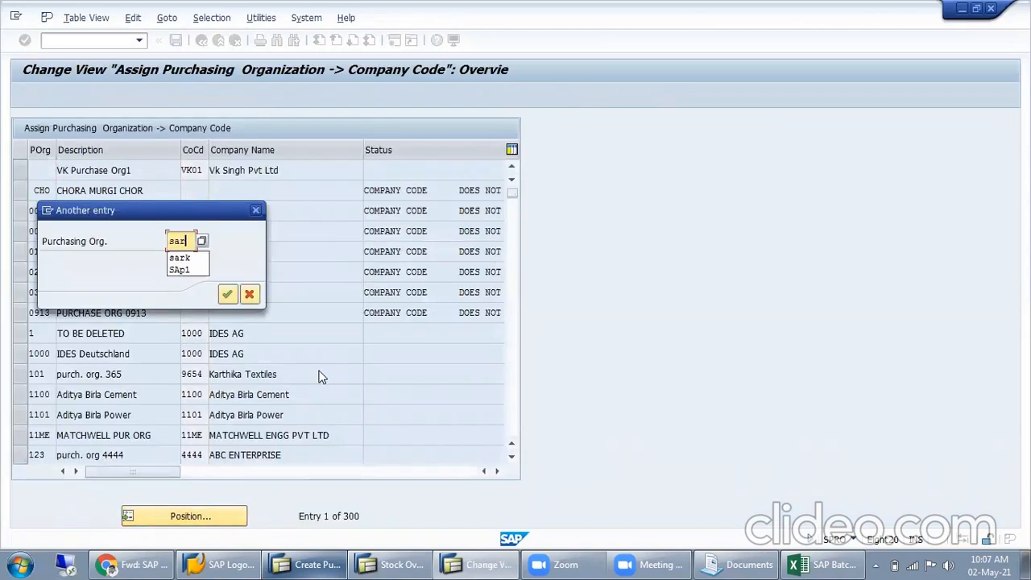
key("BackSpace")
key("BackSpace")
type("m")
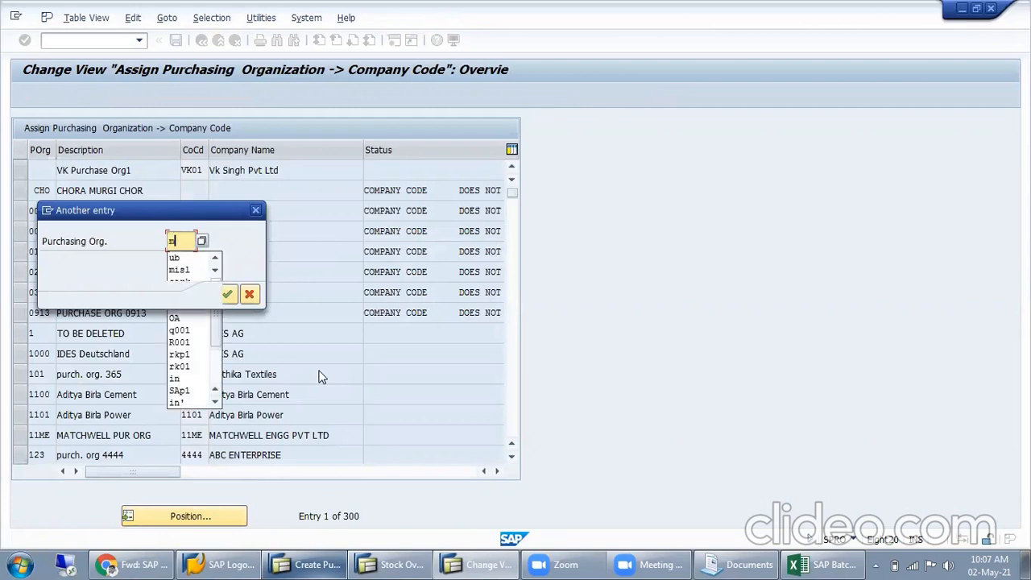
type("isl")
key("Return")
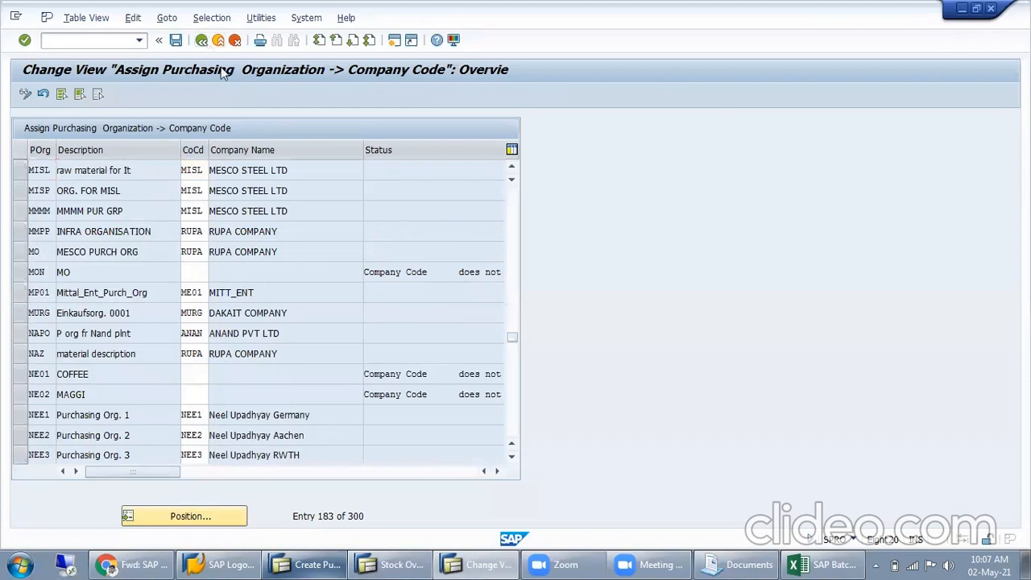
Step: Open the activity Assign purchasing organization to plant and locate the entry for purchasing organization MISL
left_click(211, 40)
left_click(113, 303)
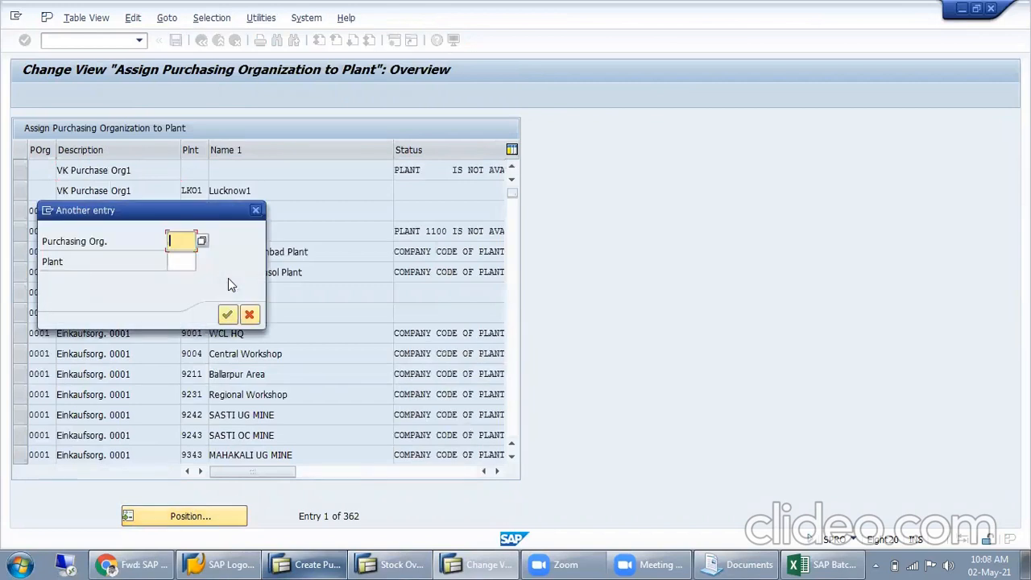
type("misl")
key("Return")
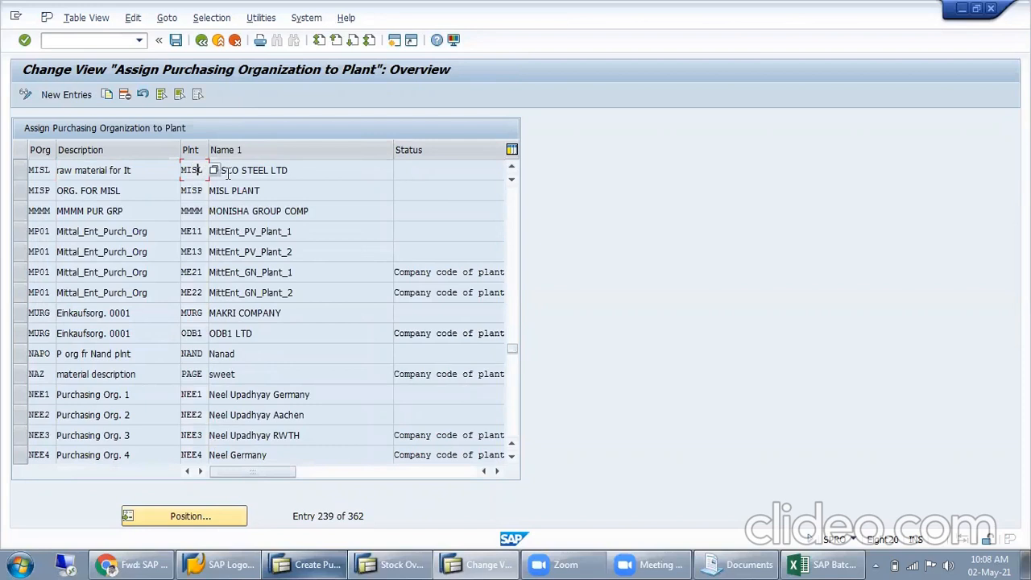
left_click(187, 170)
Step: Add a new entry assigning purchasing organization MISL to plant SARK and save it in the proposed customizing request
left_click(78, 98)
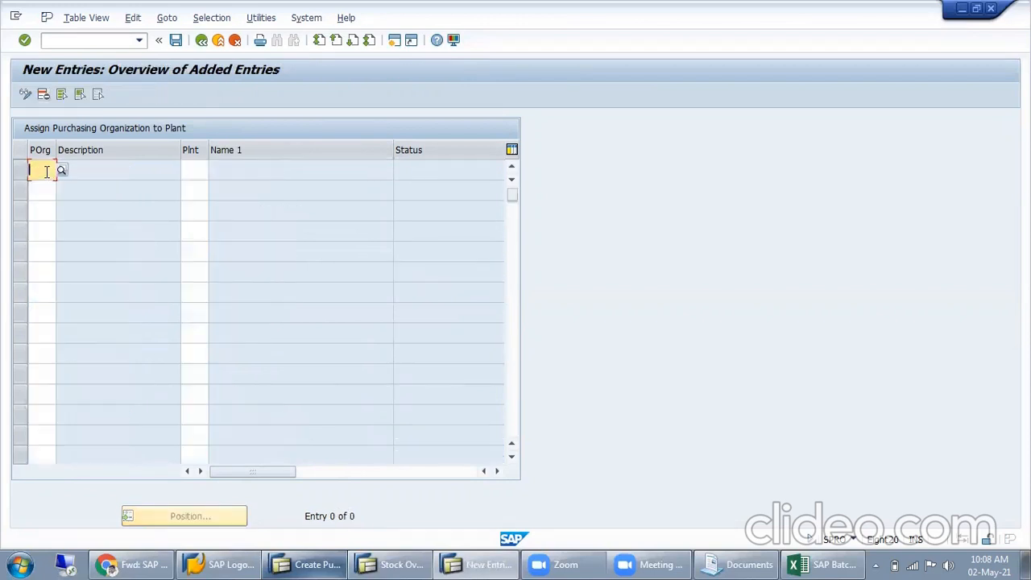
type("misl")
key("Tab")
type("sark")
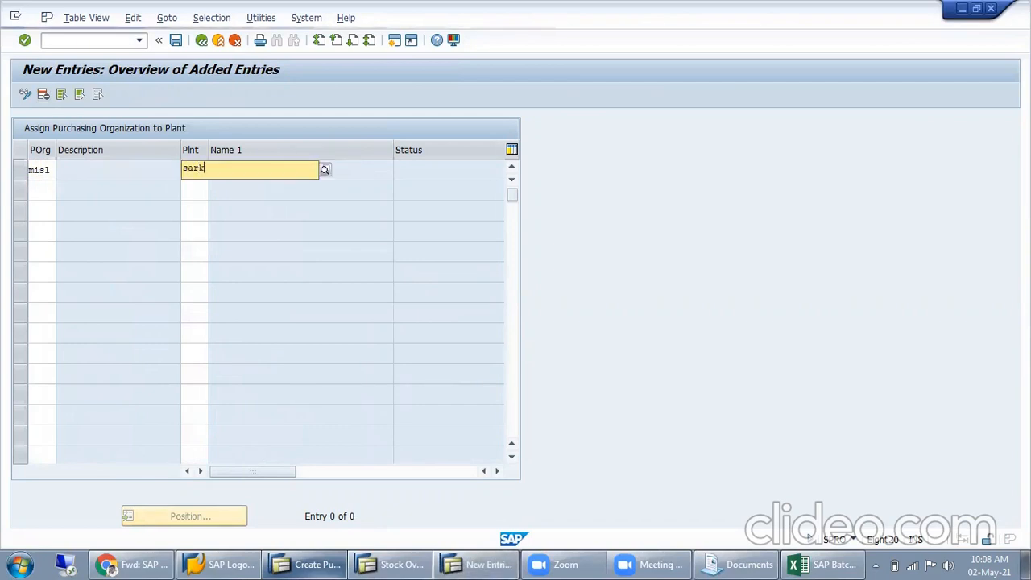
key("Return")
left_click(176, 40)
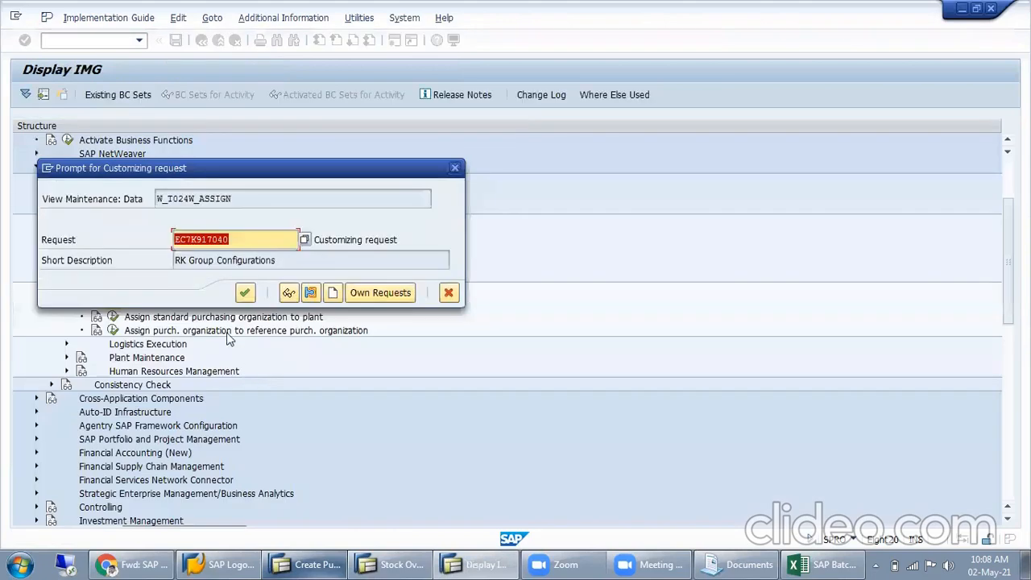
left_click(245, 292)
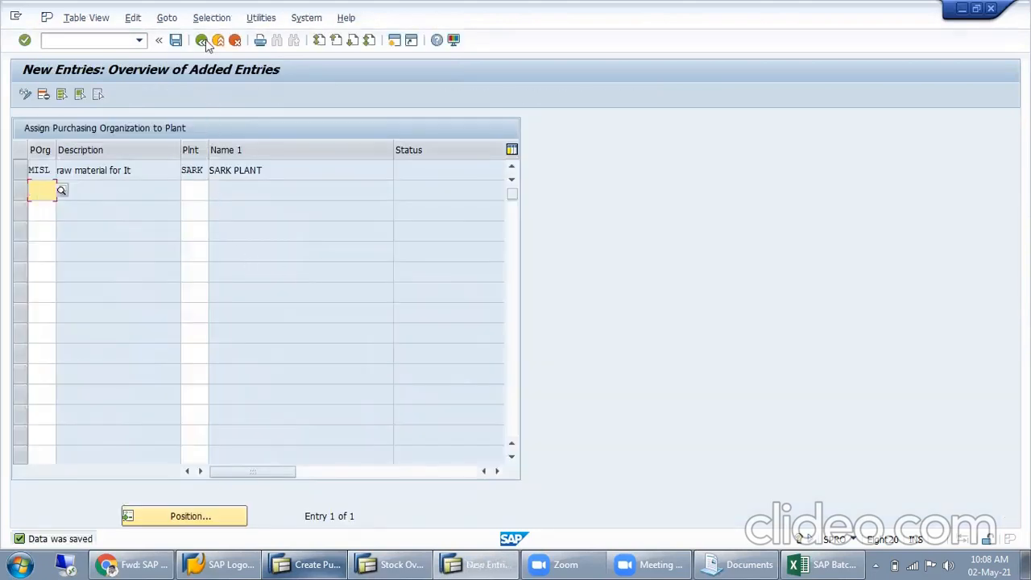
Step: Check the plants assigned to purchasing organization MISL in the overview, and return to the IMG structure
left_click(201, 39)
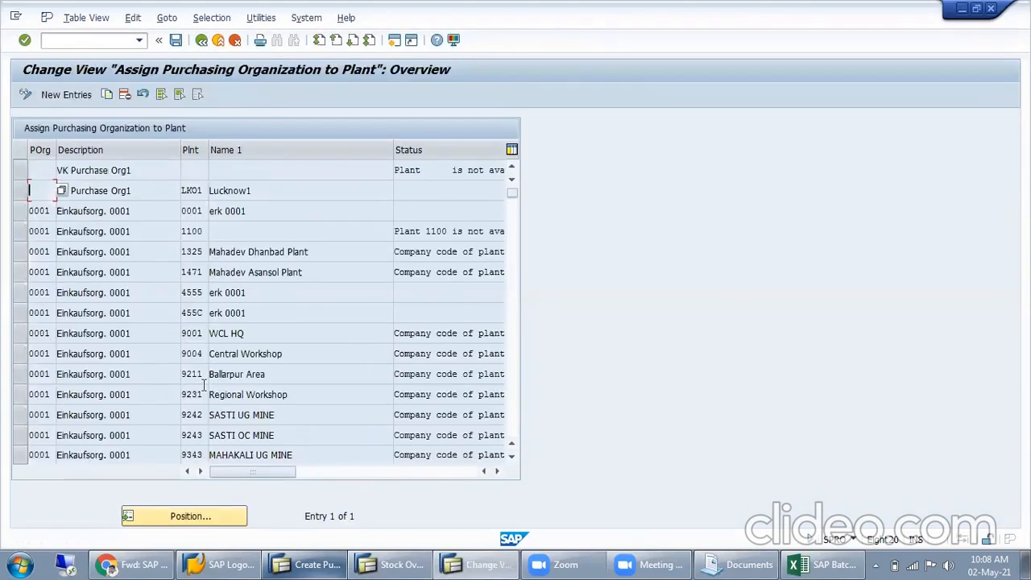
left_click(214, 516)
type("MISL")
key("Return")
key("Return")
left_click_drag(168, 193, 155, 192)
left_click_drag(307, 172, 139, 214)
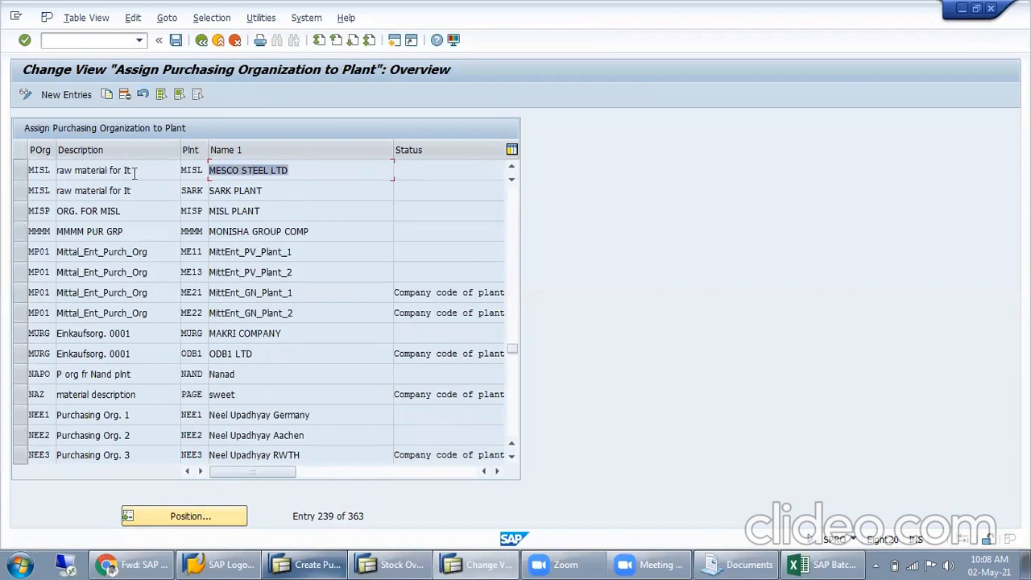
left_click_drag(135, 173, 53, 178)
left_click_drag(135, 192, 31, 179)
left_click(218, 41)
Step: Switch to the purchase order session, abandon the current order and restart transaction ME21N
left_click(303, 565)
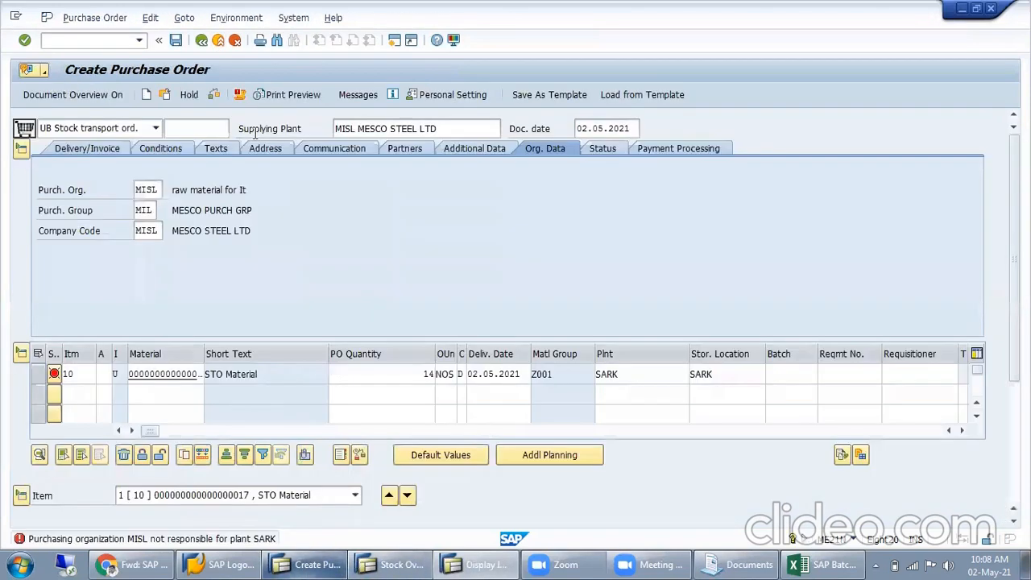
left_click(120, 36)
type("/n")
key("Return")
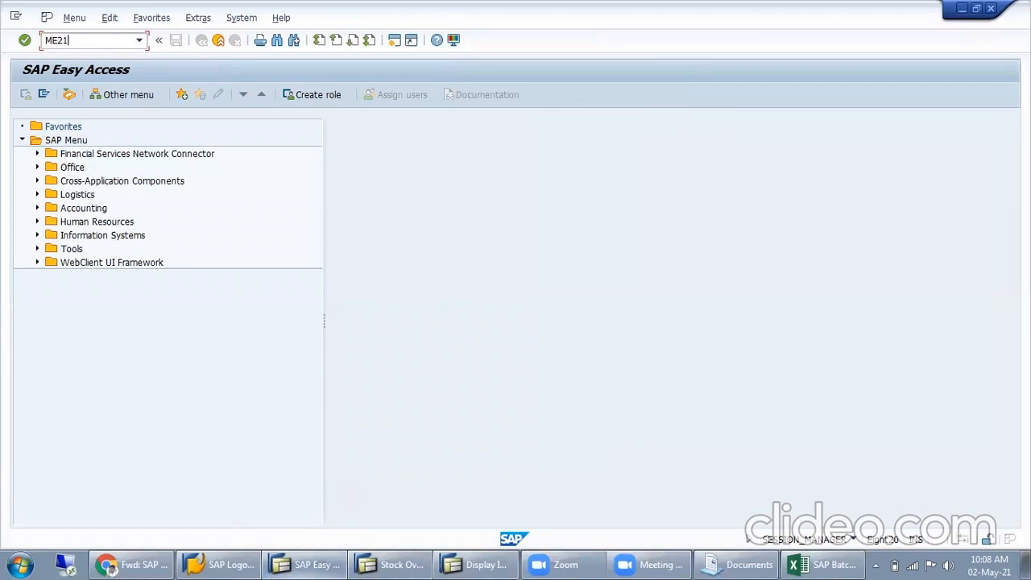
type("ME21N")
key("Return")
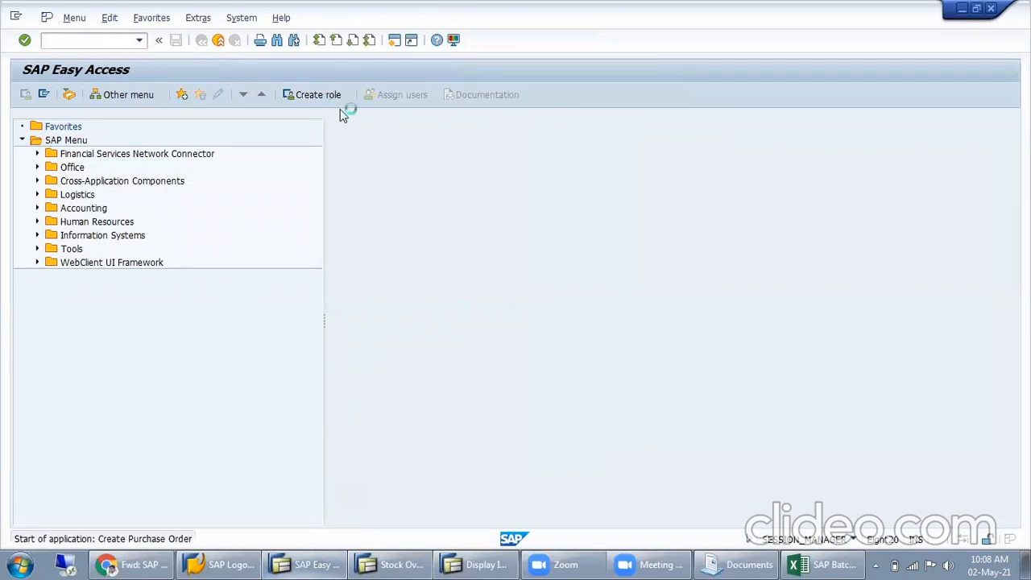
Step: Enter purchasing organization MISL and set the order type to UB Stock transport ord
left_click(411, 127)
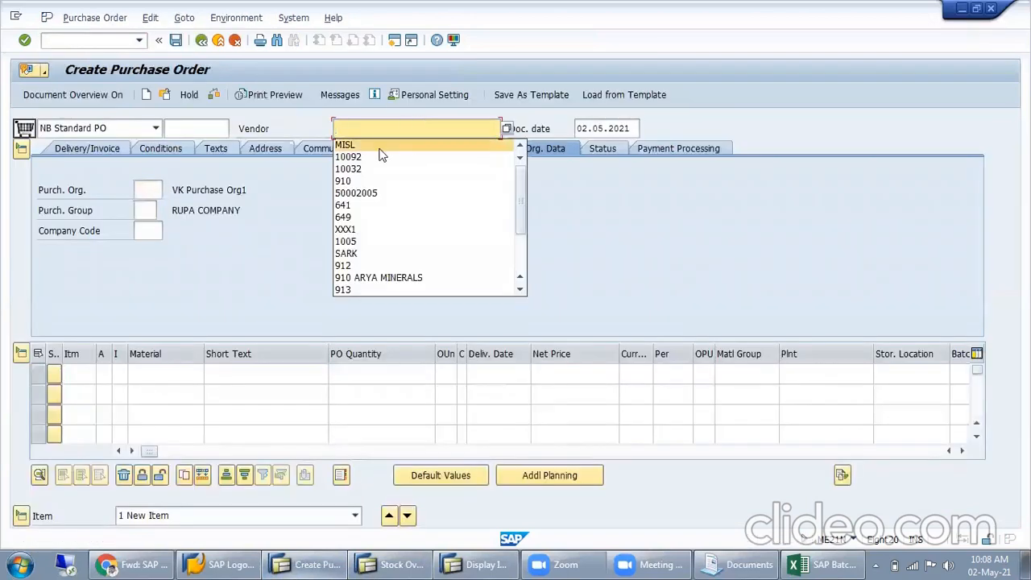
left_click(382, 149)
left_click(148, 190)
left_click(149, 205)
left_click(155, 128)
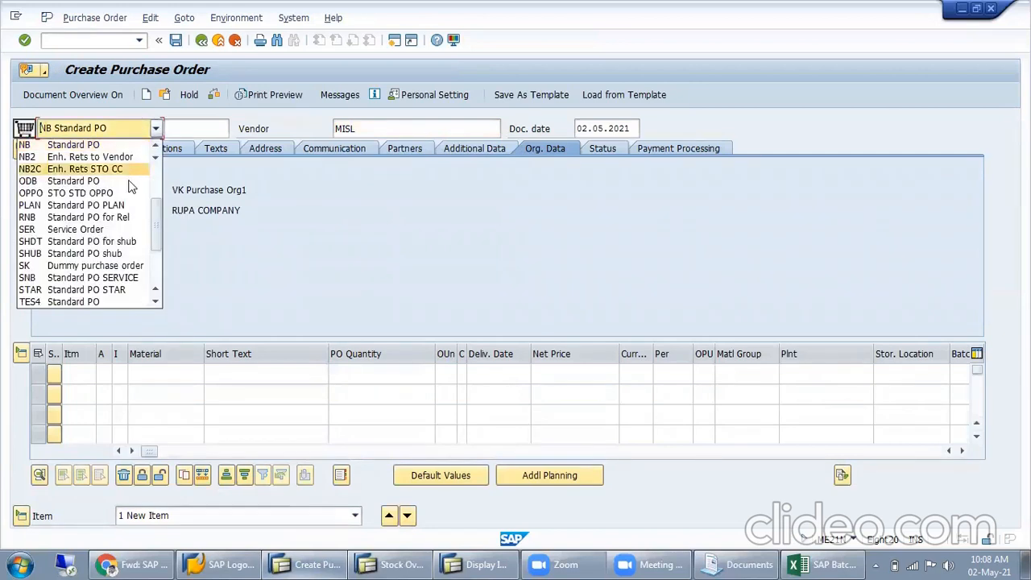
scroll(110, 265, "down", 3)
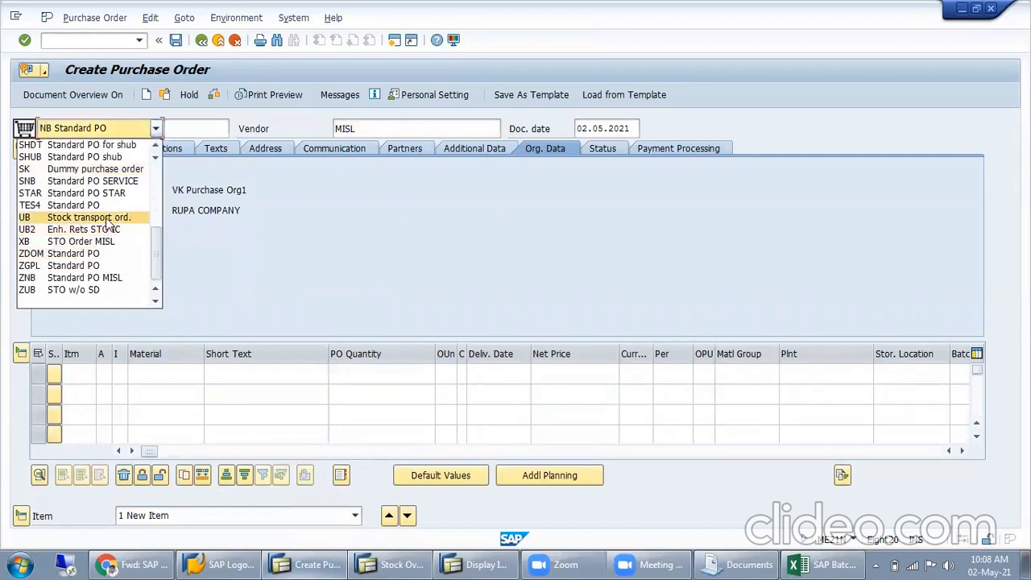
left_click(107, 218)
Step: Enter supplying plant MISL and purchasing group MIL for the stock transport order
left_click(397, 129)
key("F4")
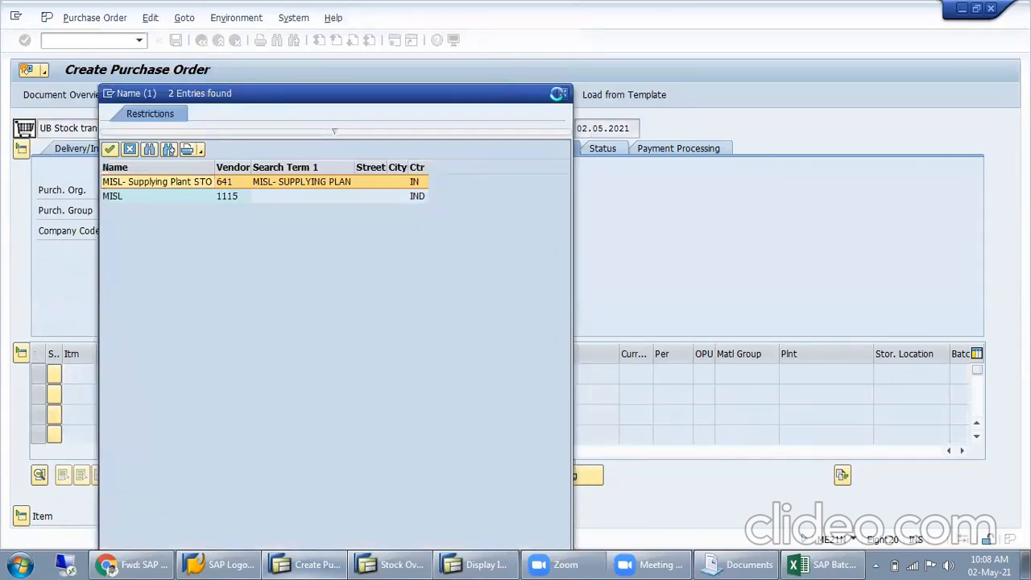
left_click(561, 93)
left_click(390, 129)
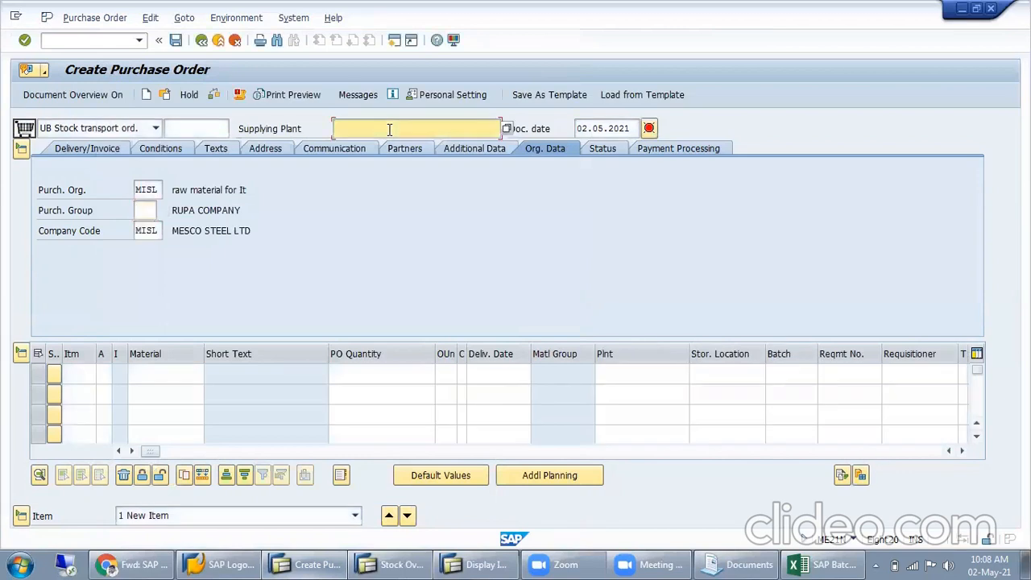
type("MISL")
key("Tab")
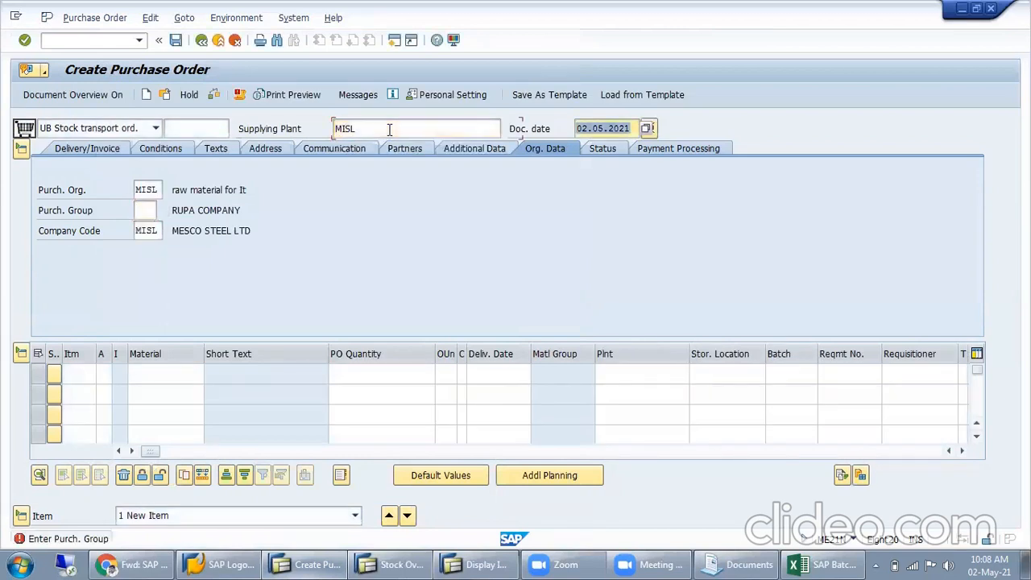
left_click(146, 212)
type("MIL")
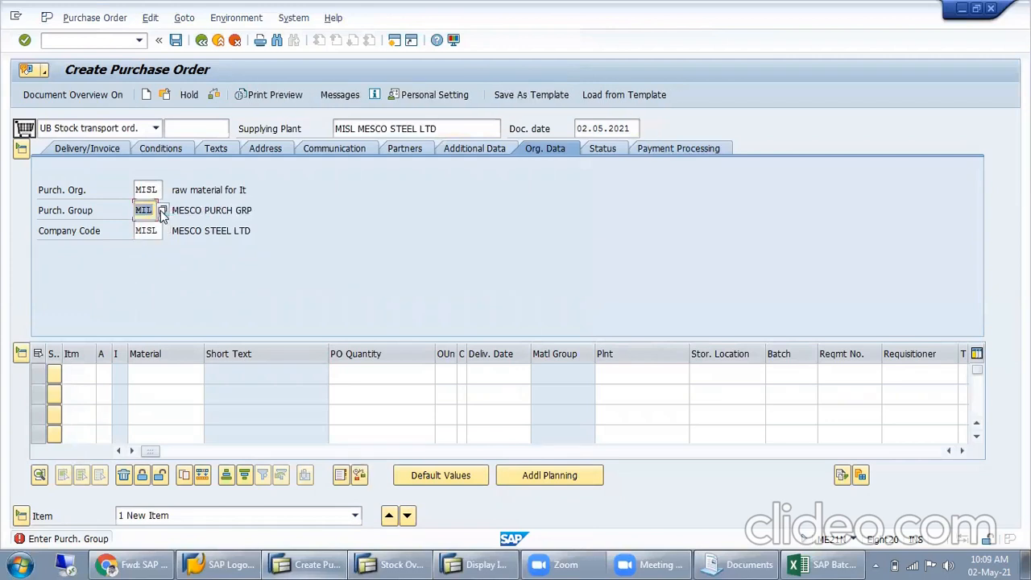
Step: Add an item for material 17 with quantity 14, plant SARK and storage location SARK, and validate the order
left_click(162, 372)
type("1")
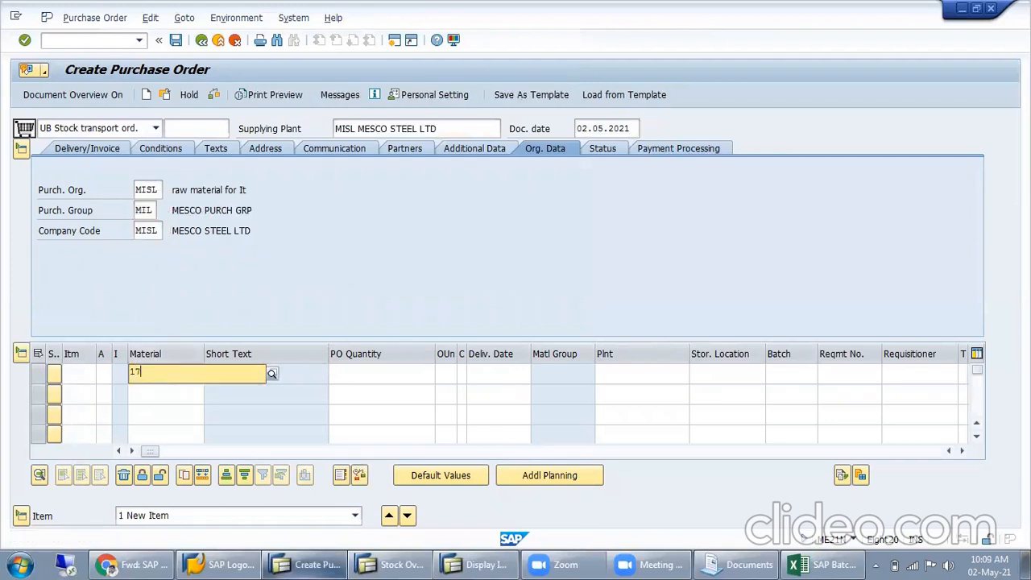
type("7")
key("Tab")
key("Tab")
key("Tab")
key("Tab")
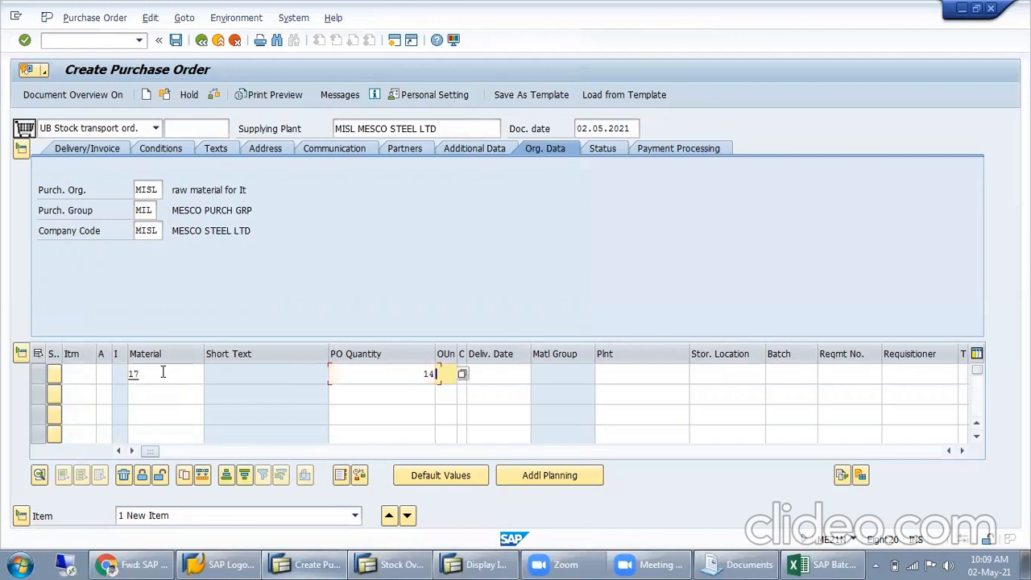
type("SAR")
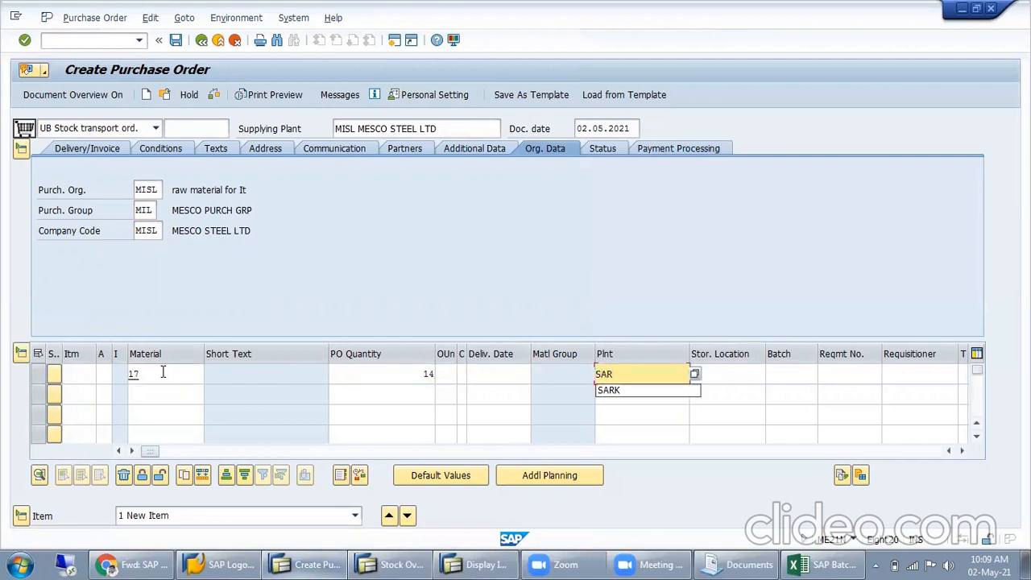
type("K")
key("Tab")
type("SARK")
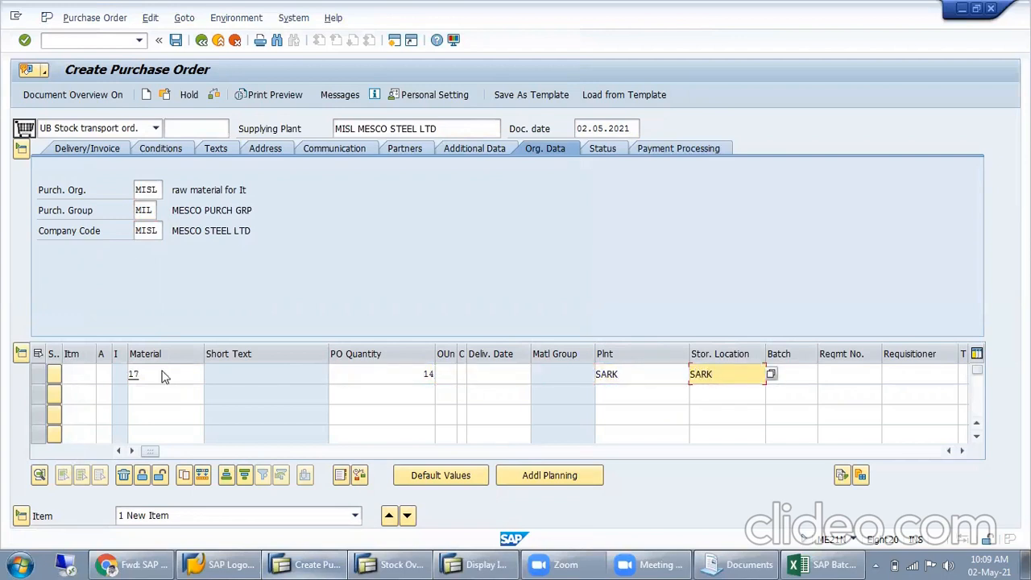
key("Return")
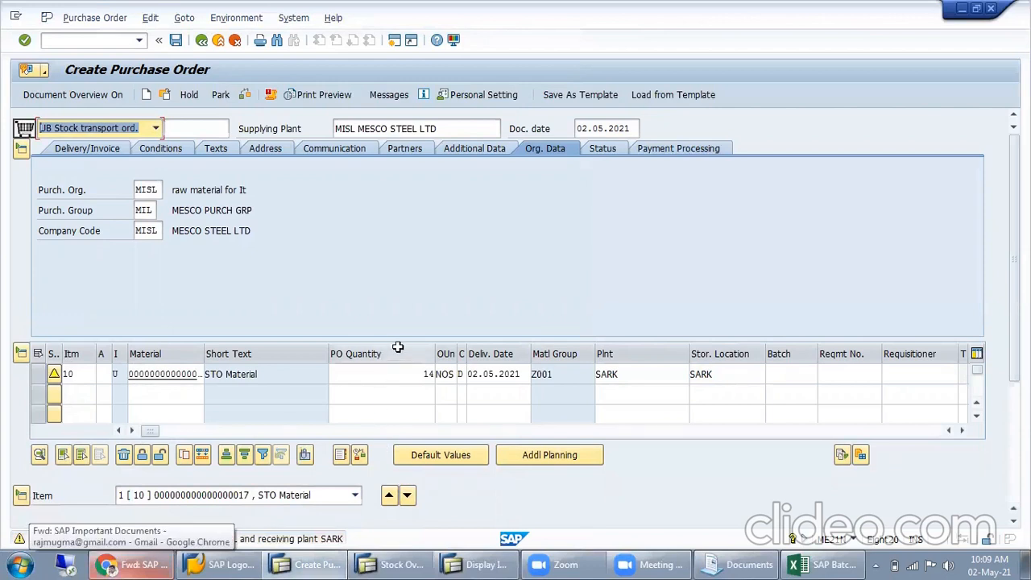
Step: Display the item's shipping data to check the delivery type, shipping point, sales area and customer
scroll(397, 347, "down", 2)
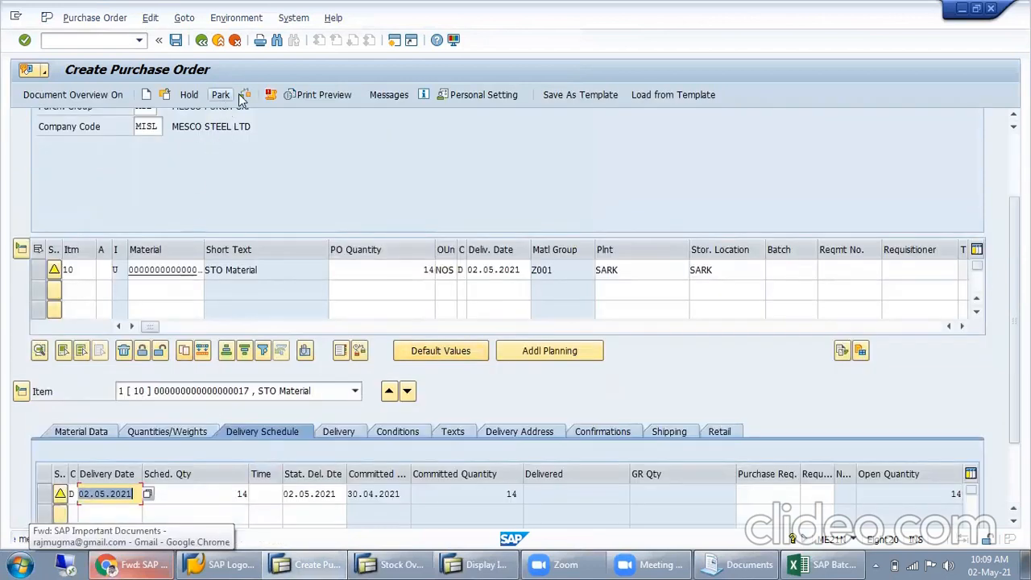
left_click_drag(1014, 322, 1014, 259)
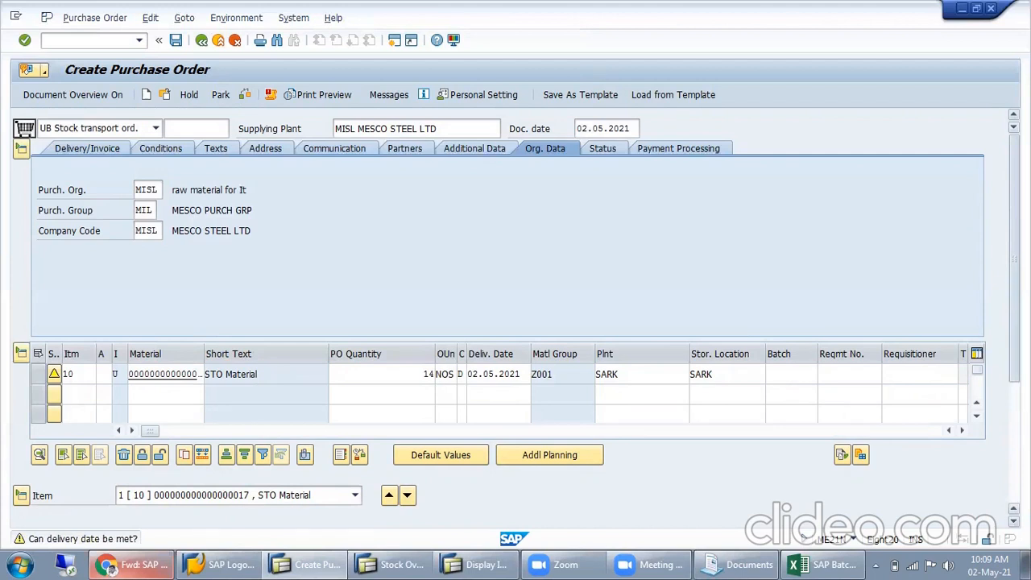
scroll(1005, 293, "down", 5)
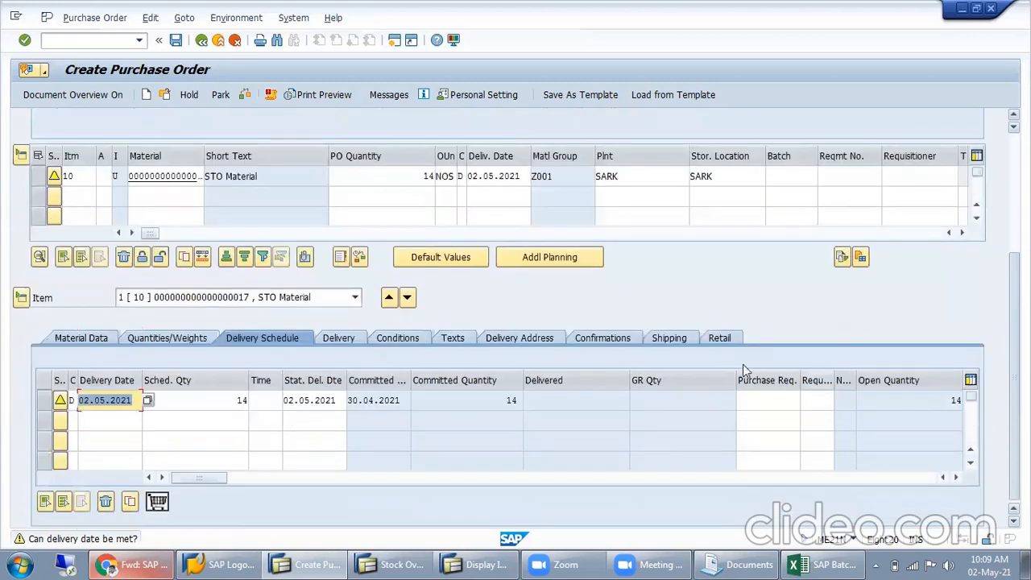
left_click(670, 338)
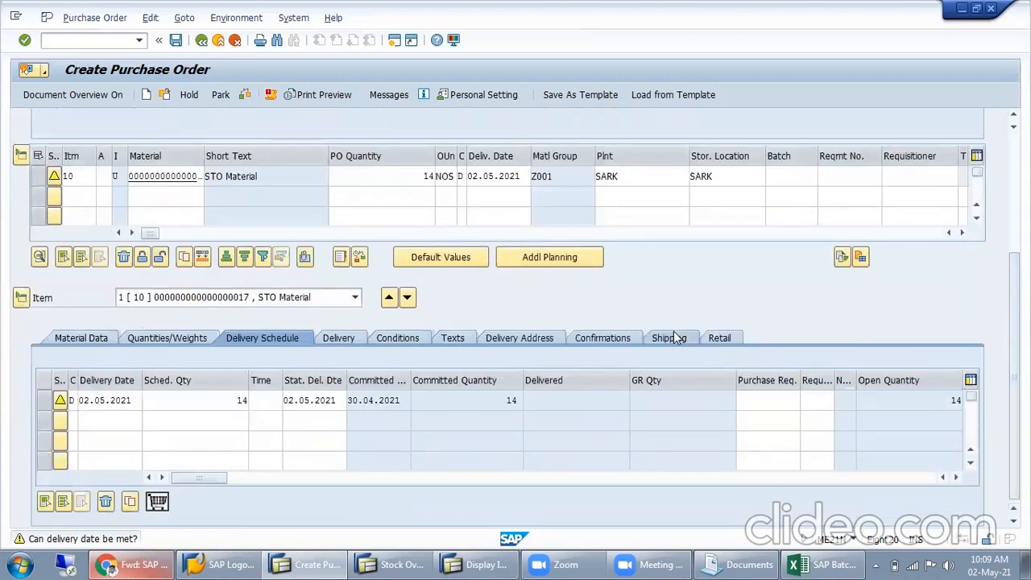
scroll(760, 391, "down", 5)
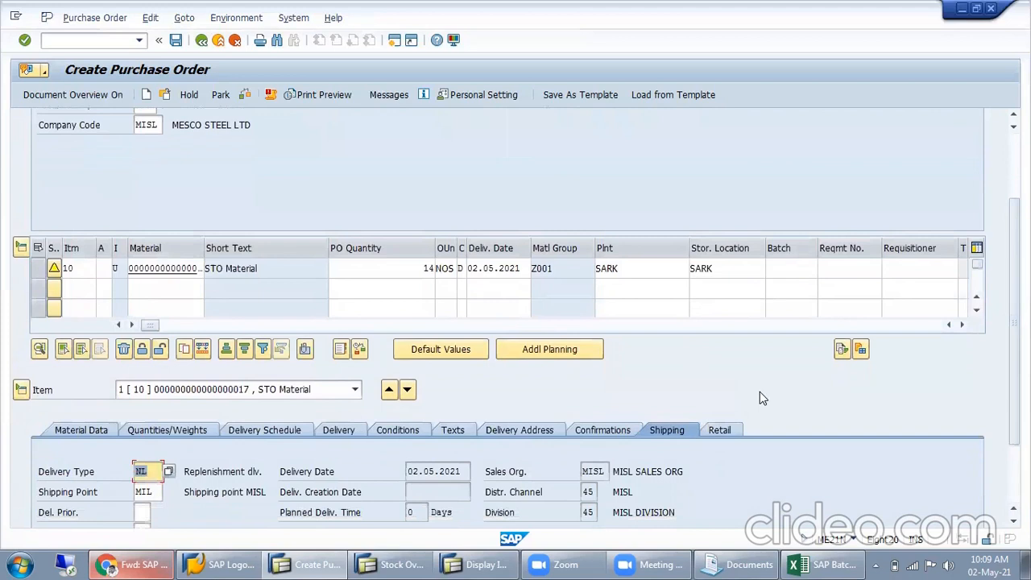
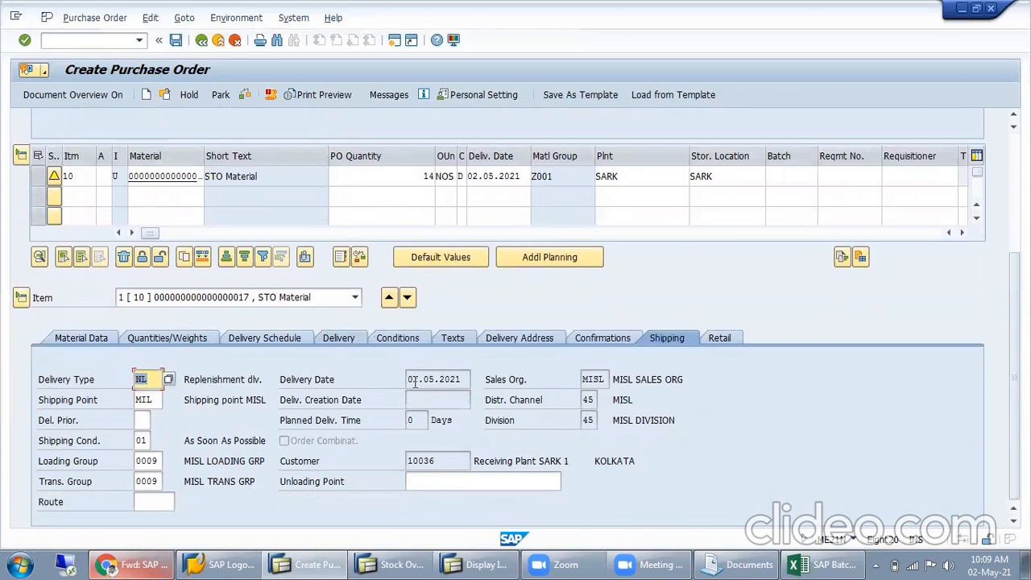
Step: Switch to the Display IMG session and collapse the Enterprise Structure node with its Definition and Assignment branches
left_click(480, 564)
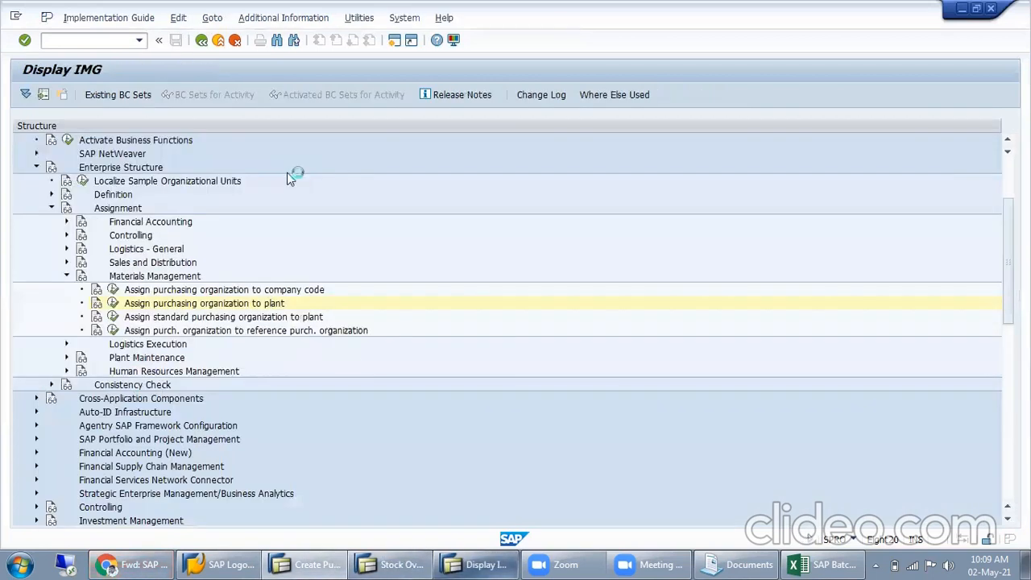
left_click(148, 344)
left_click(66, 275)
left_click(50, 195)
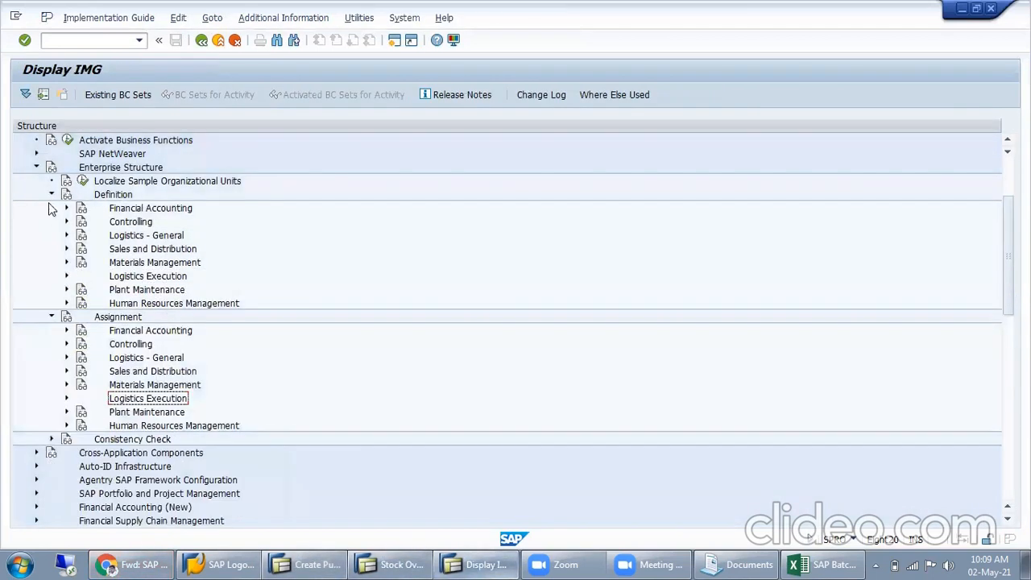
left_click(51, 195)
left_click(51, 208)
left_click(36, 167)
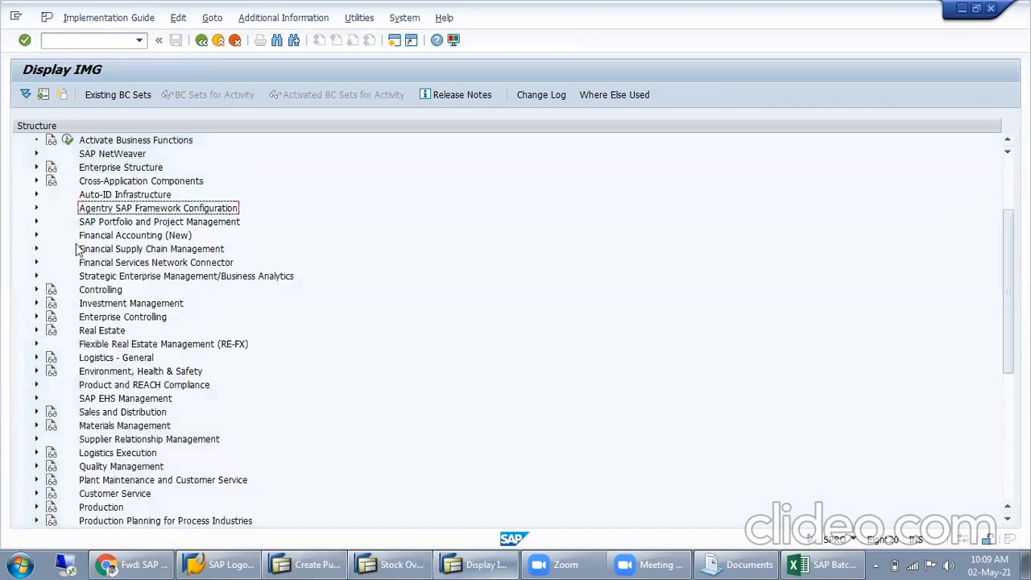
Step: Expand Materials Management, Purchasing, Purchase Order down to the Set up Stock Transport Order activities in the IMG
left_click(139, 358)
scroll(129, 311, "down", 3)
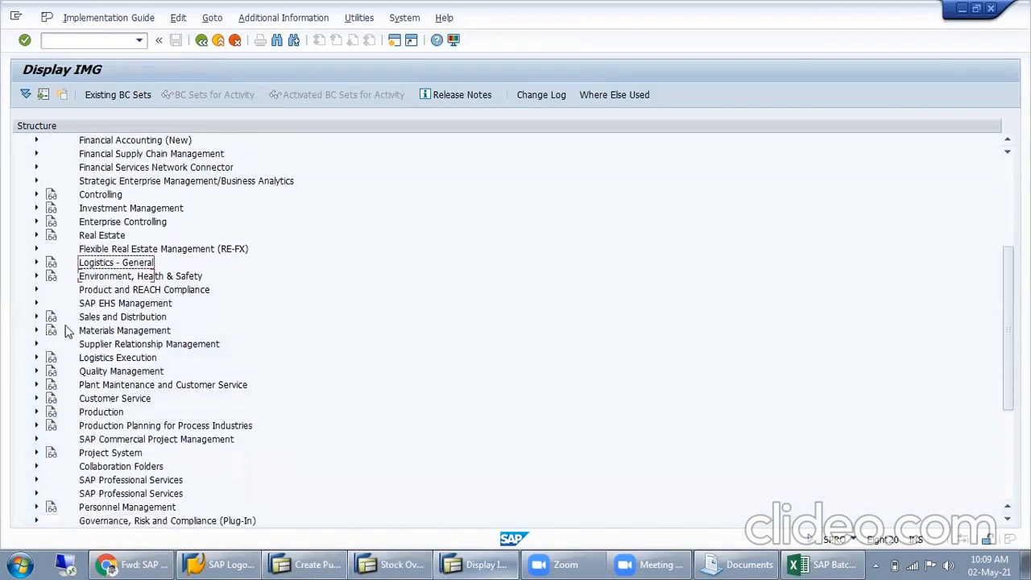
left_click(36, 330)
scroll(141, 357, "down", 1)
left_click(51, 332)
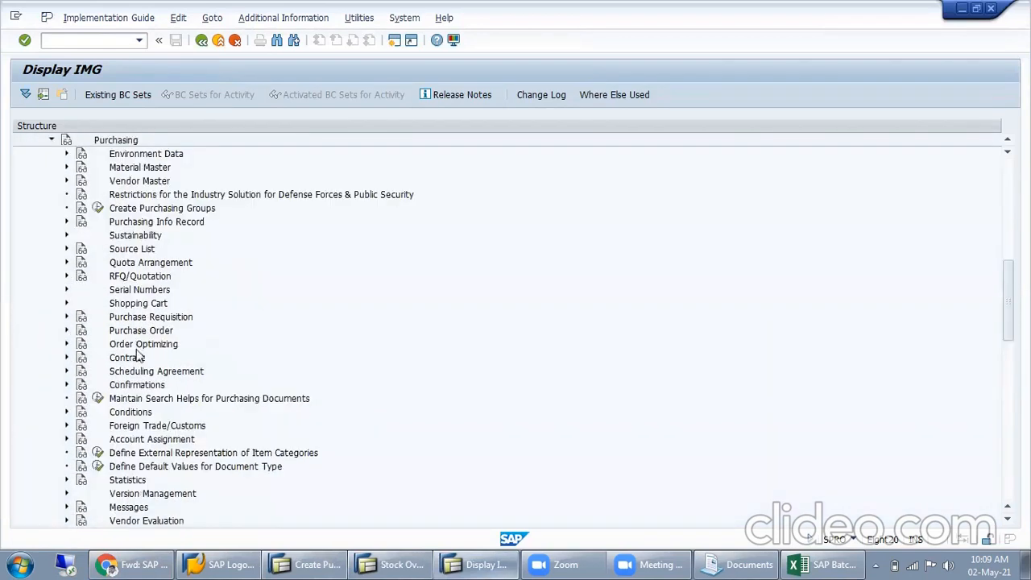
left_click(67, 331)
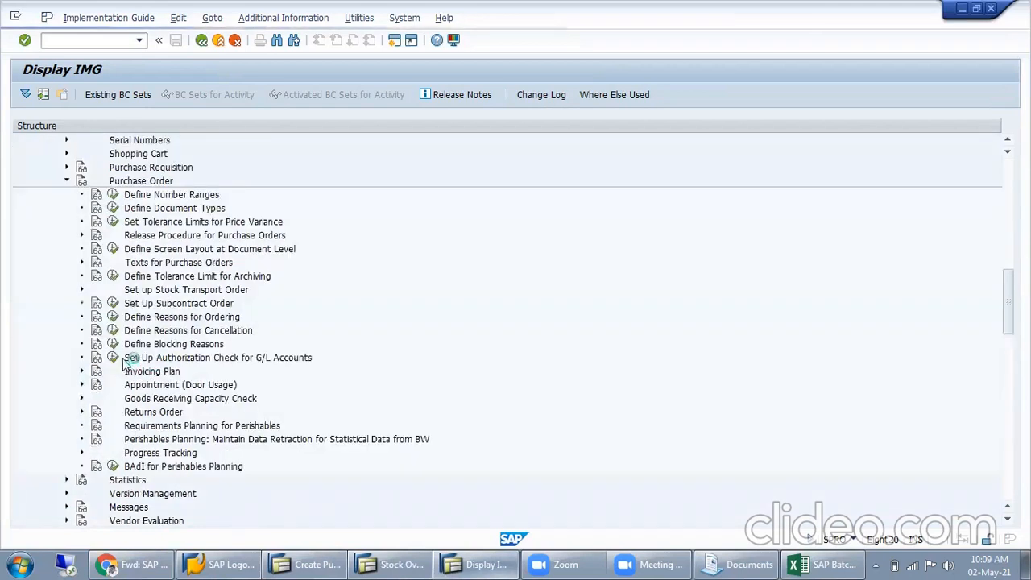
left_click(82, 290)
left_click(224, 359)
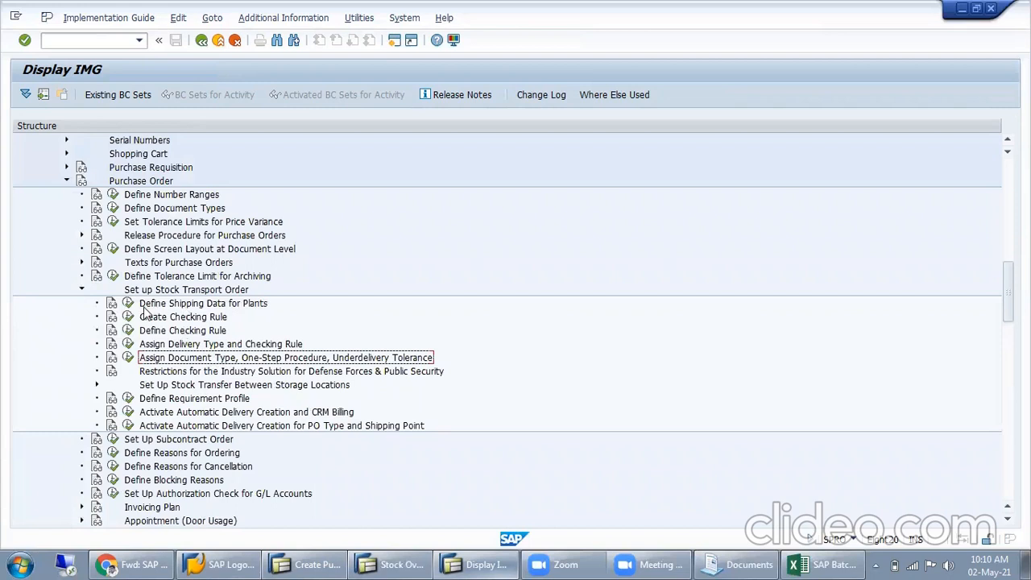
Step: Open Define Shipping Data for Plants and display the stock transport details of plant MISL
left_click(128, 303)
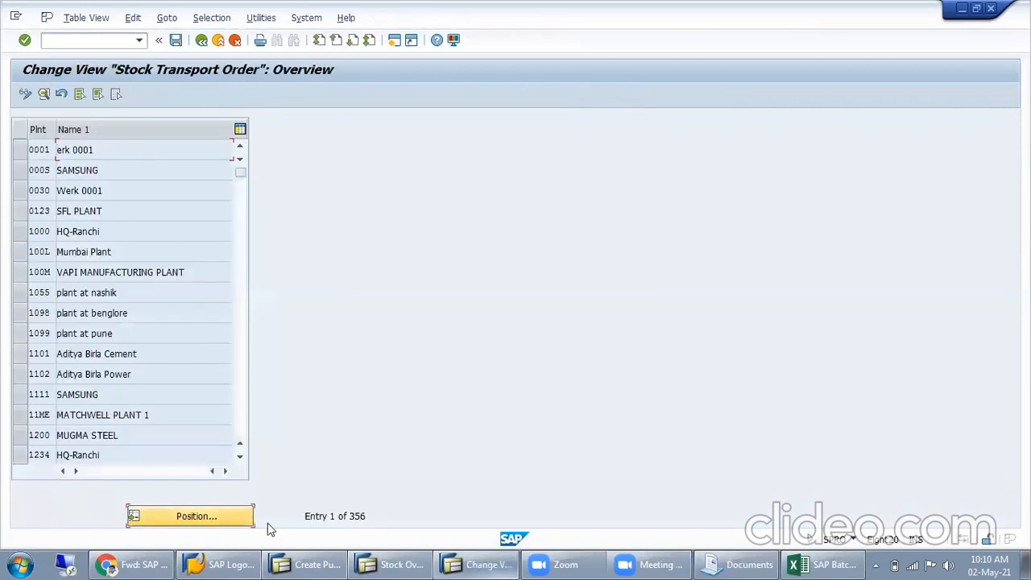
left_click(248, 520)
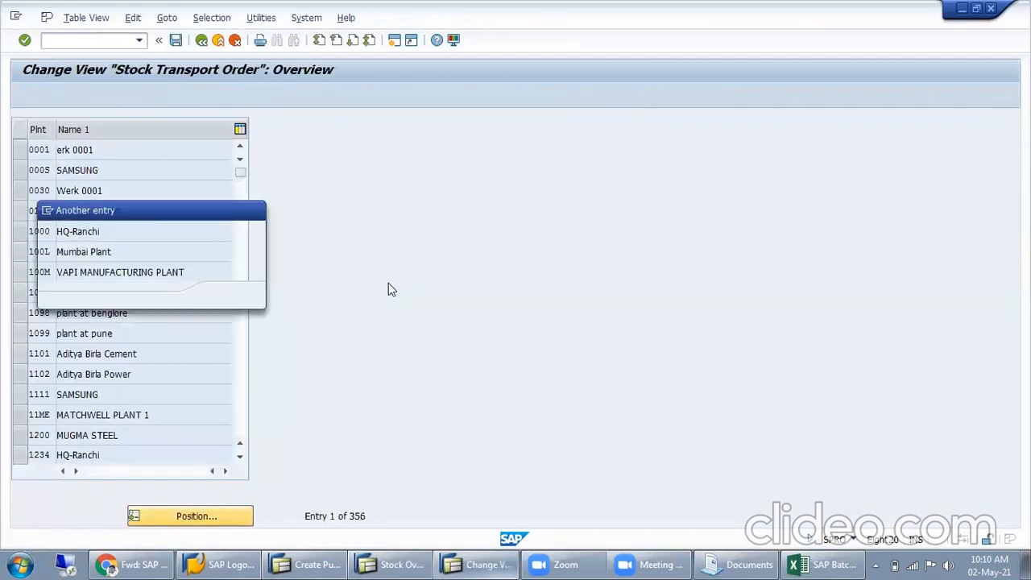
type("MISL")
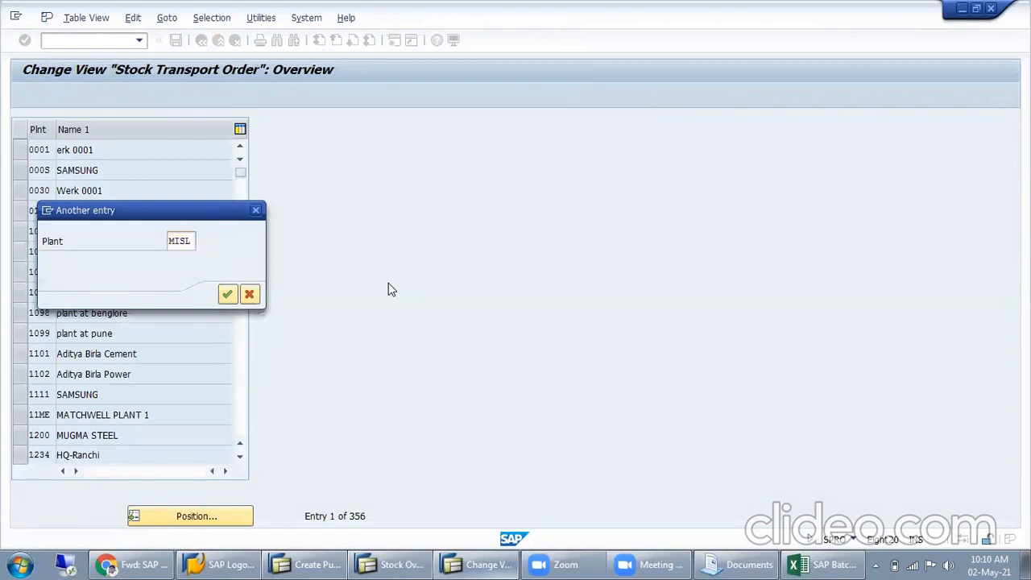
key("Return")
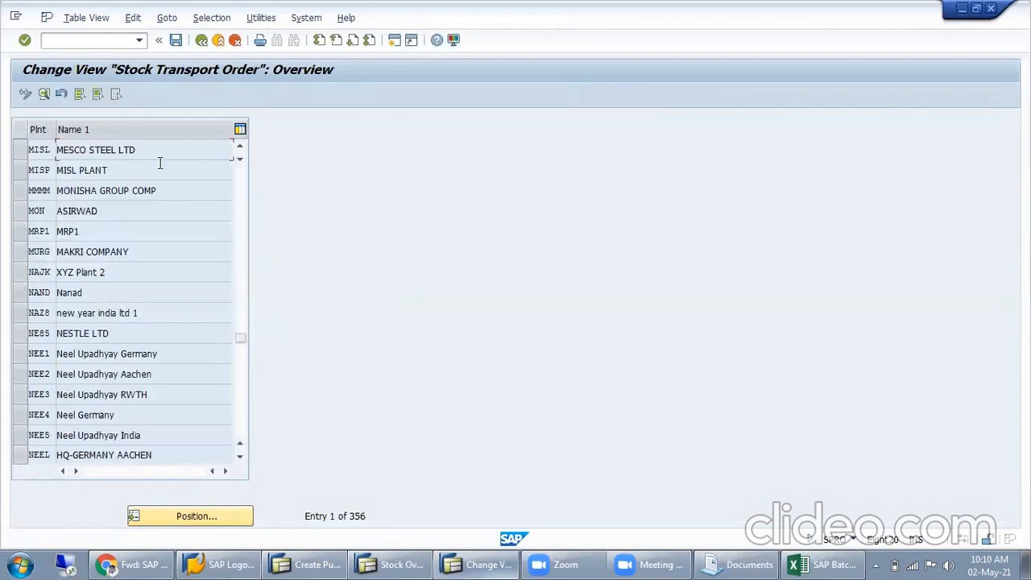
double_click(163, 149)
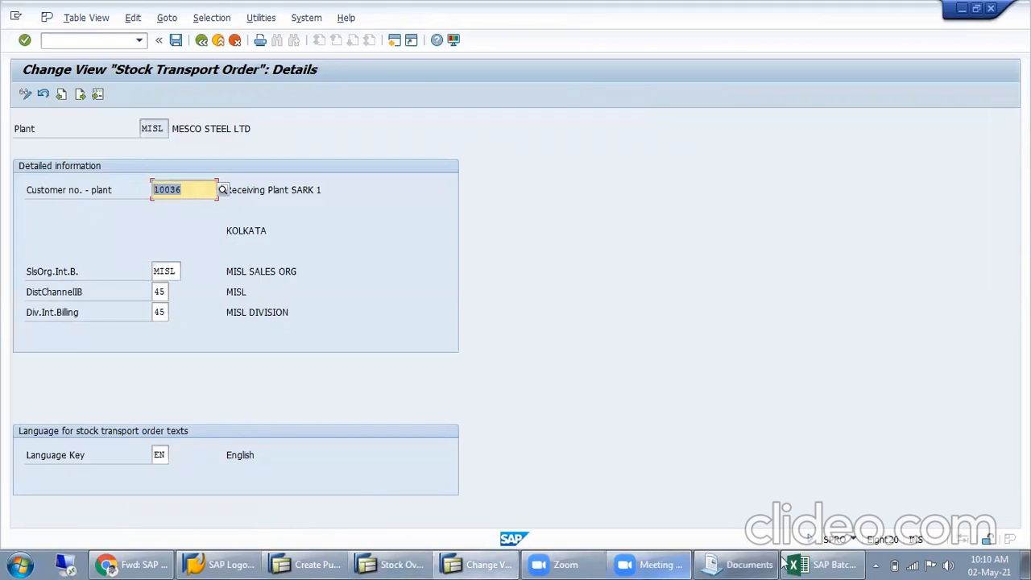
Step: Compare plant MISL's customer number with the receiving plant's customer in the Excel sheet, and return to the plant overview
left_click(823, 564)
left_click(496, 278)
scroll(508, 217, "up", 1)
left_click(507, 234)
left_click(331, 564)
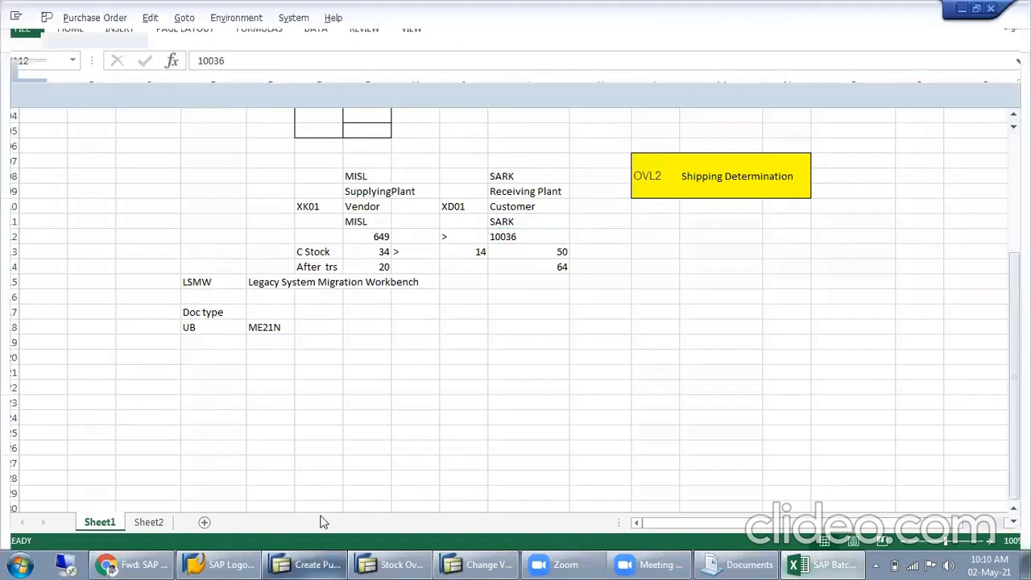
left_click(481, 564)
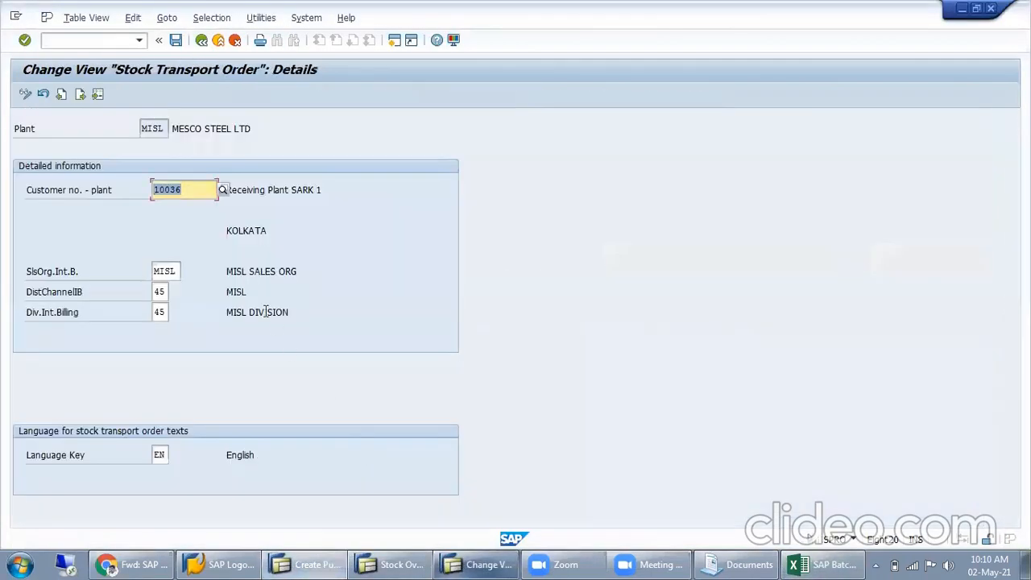
left_click(199, 185)
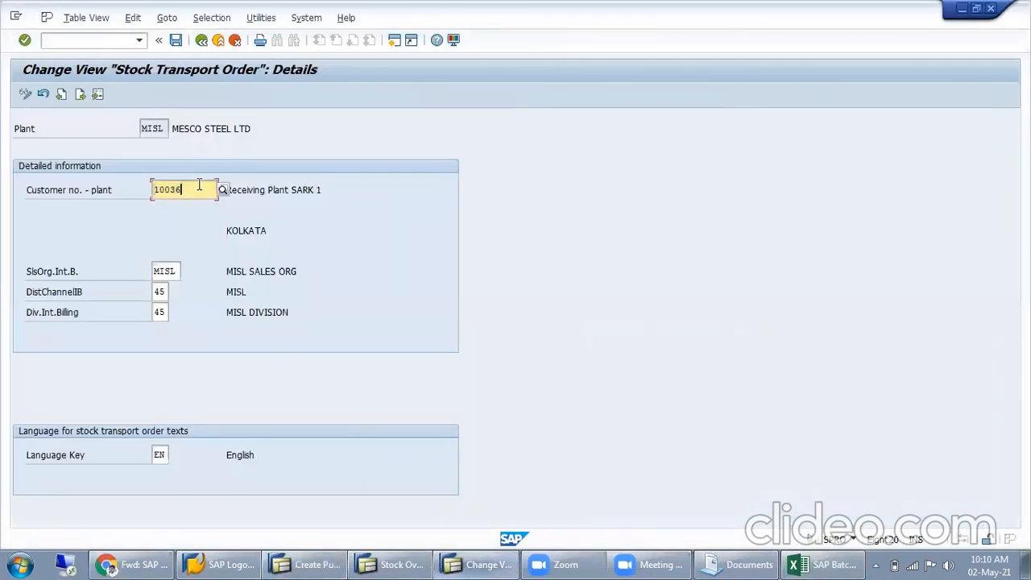
left_click(201, 41)
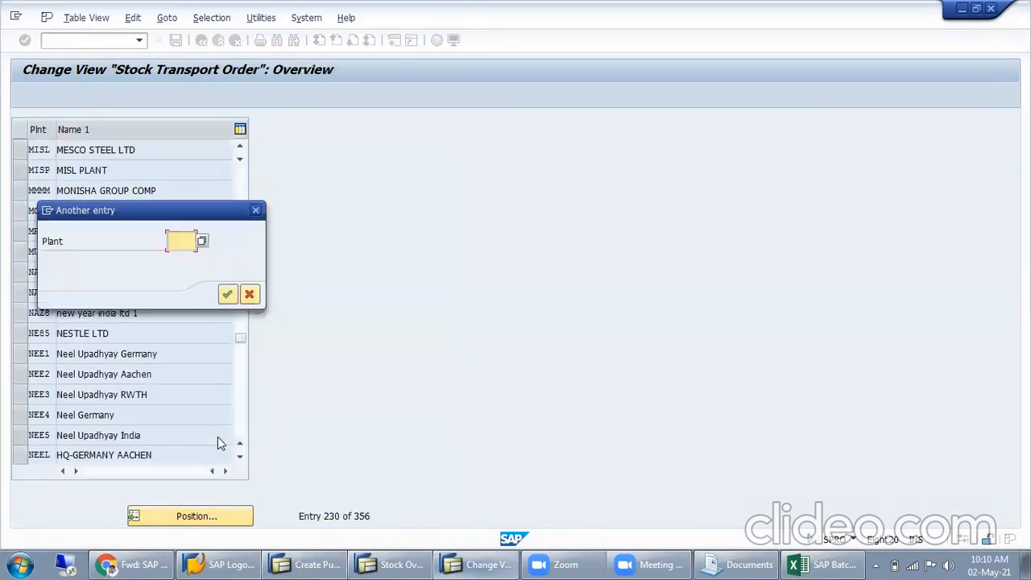
Step: Display plant SARK's stock transport details to check its customer and sales area, and return to the IMG
type("SARK")
key("Return")
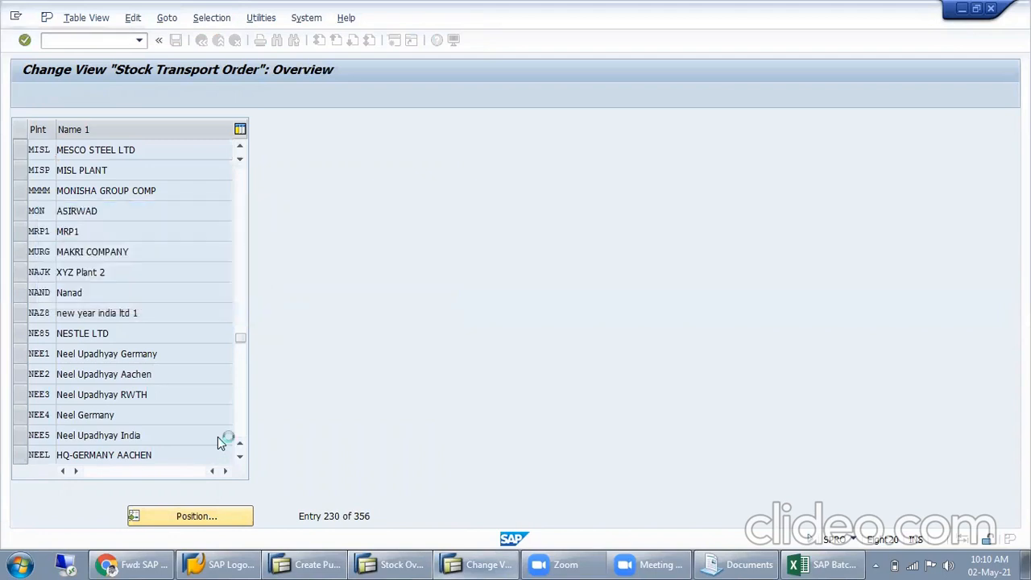
double_click(123, 150)
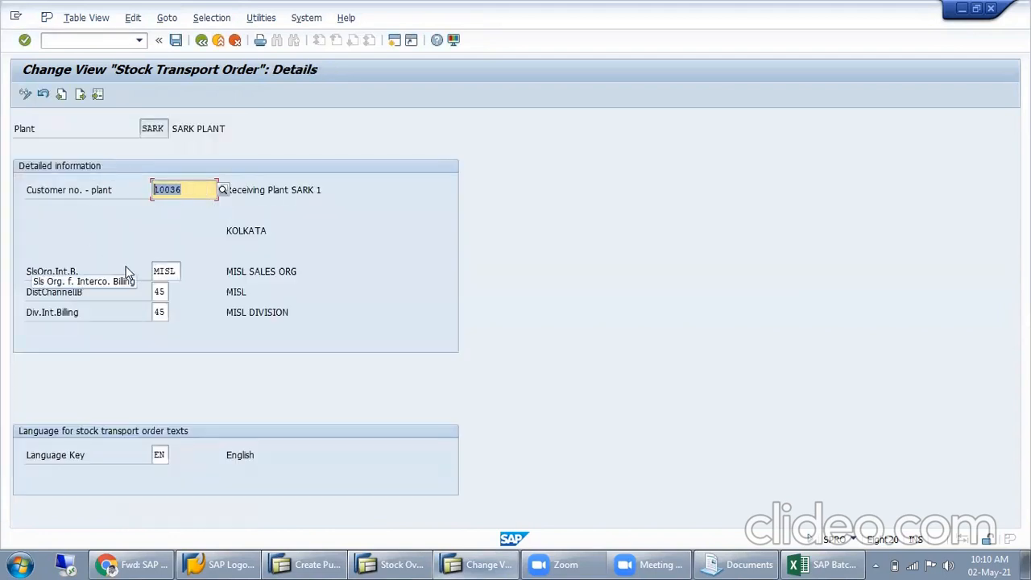
left_click(187, 188)
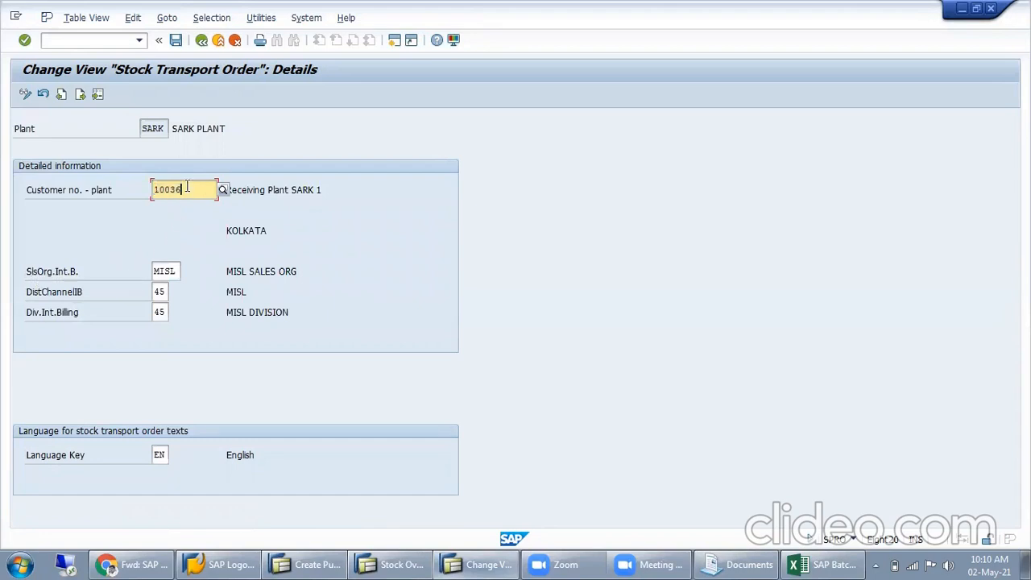
left_click(202, 43)
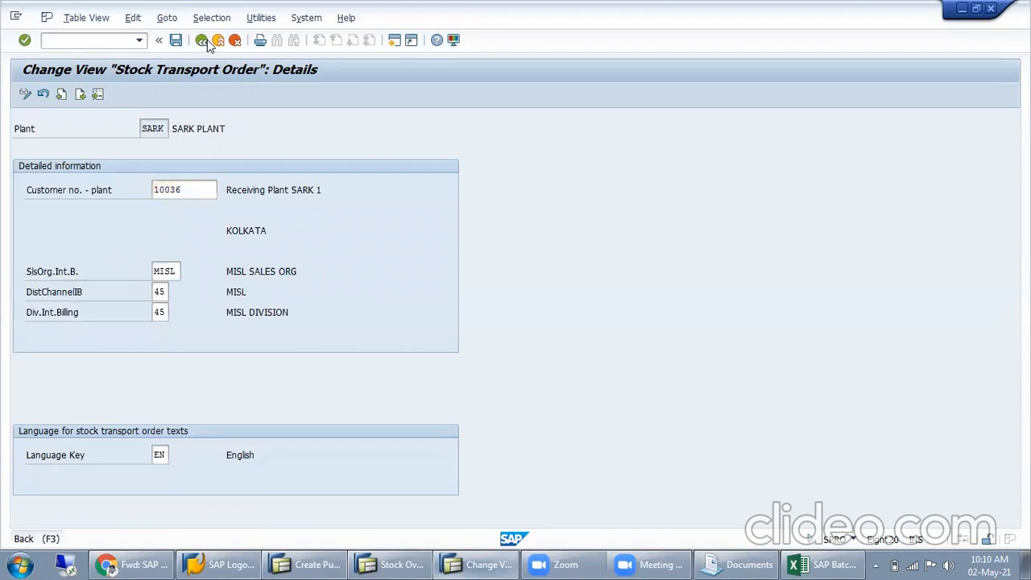
left_click(204, 42)
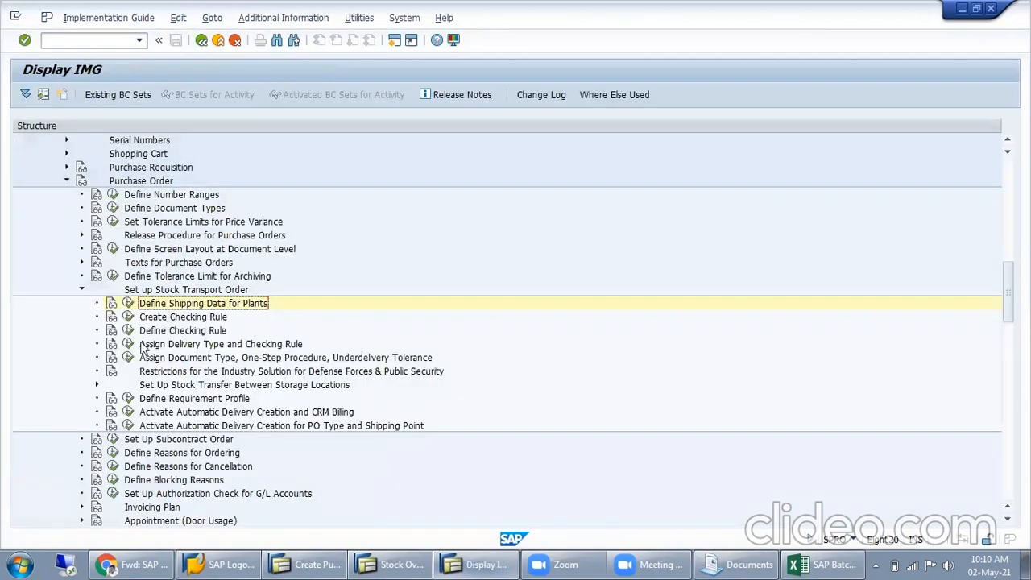
Step: Open Assign Delivery Type and Checking Rule and position the list at document type UB
left_click(223, 344)
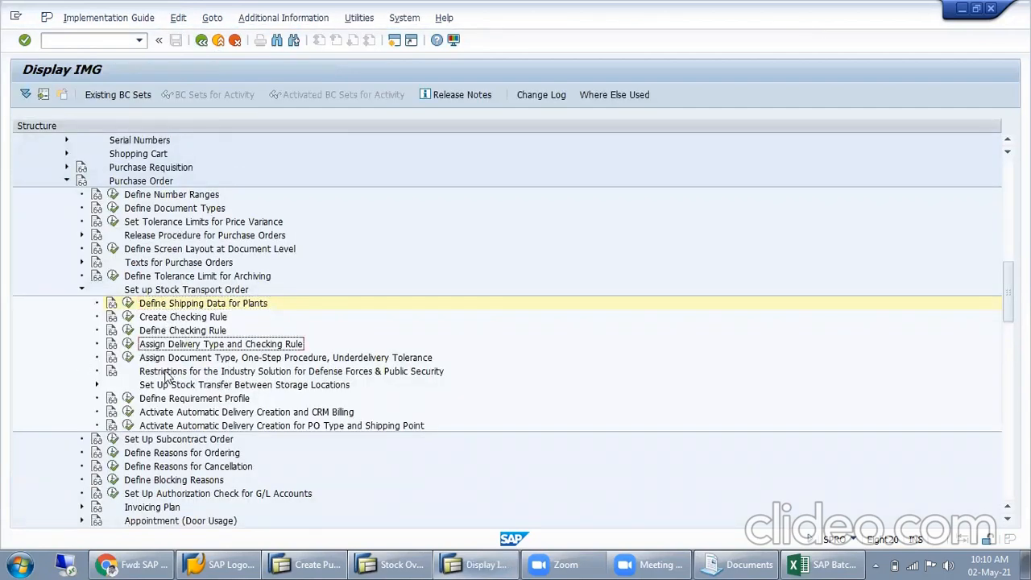
left_click(129, 344)
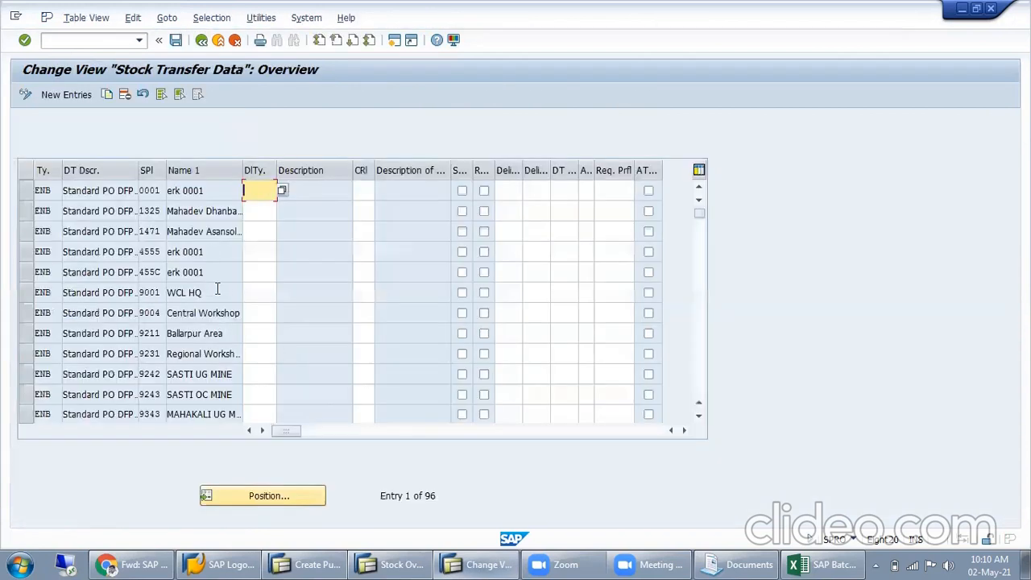
left_click(295, 497)
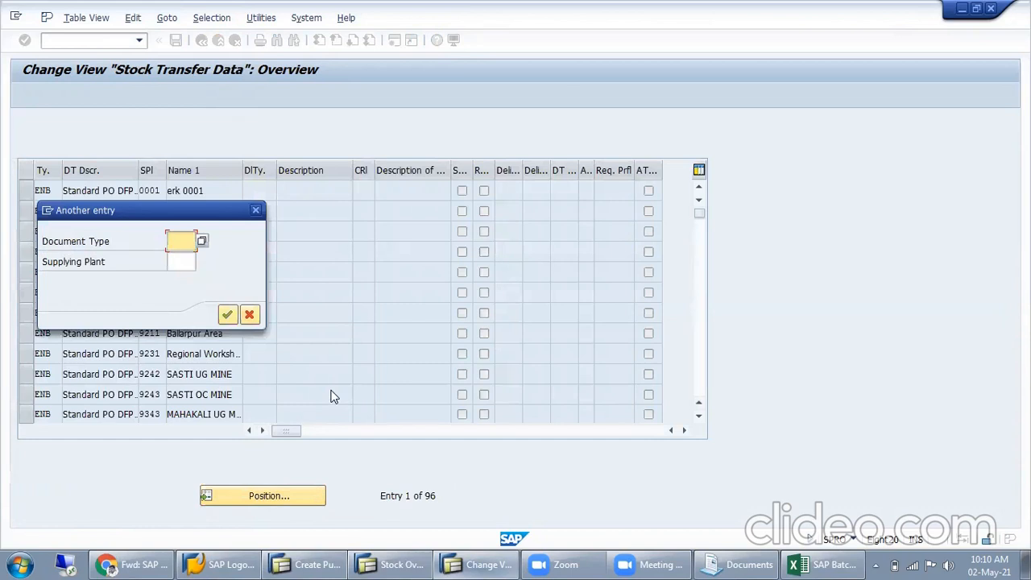
type("UN")
key("BackSpace")
key("Return")
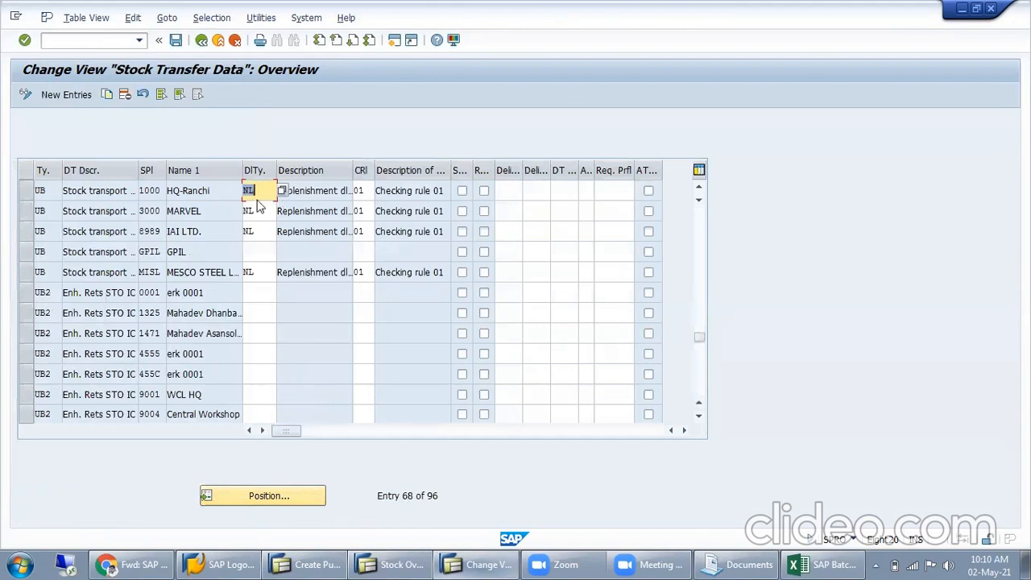
Step: Select the UB entry for supplying plant MISL and check its delivery type
left_click(47, 234)
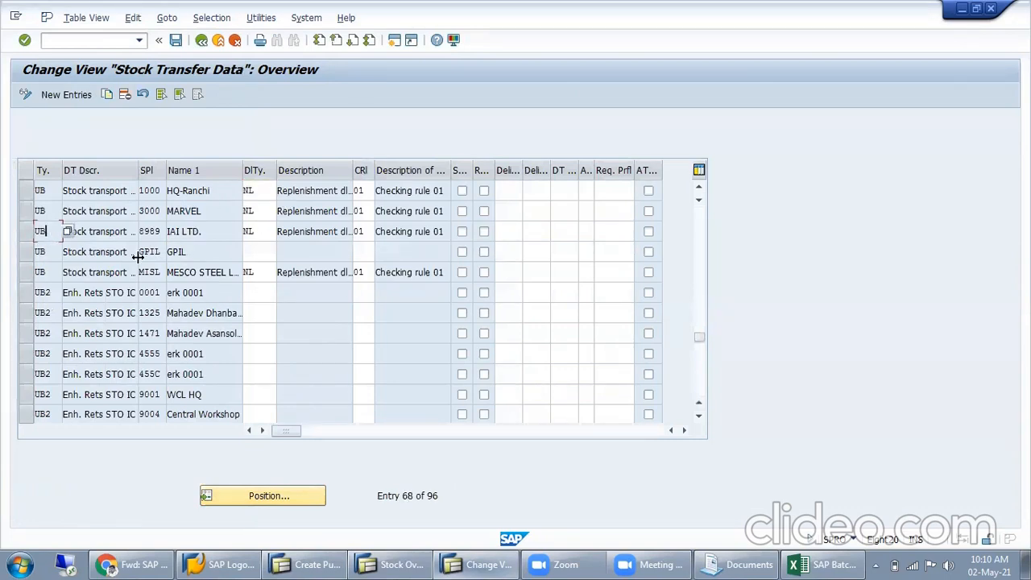
left_click(28, 278)
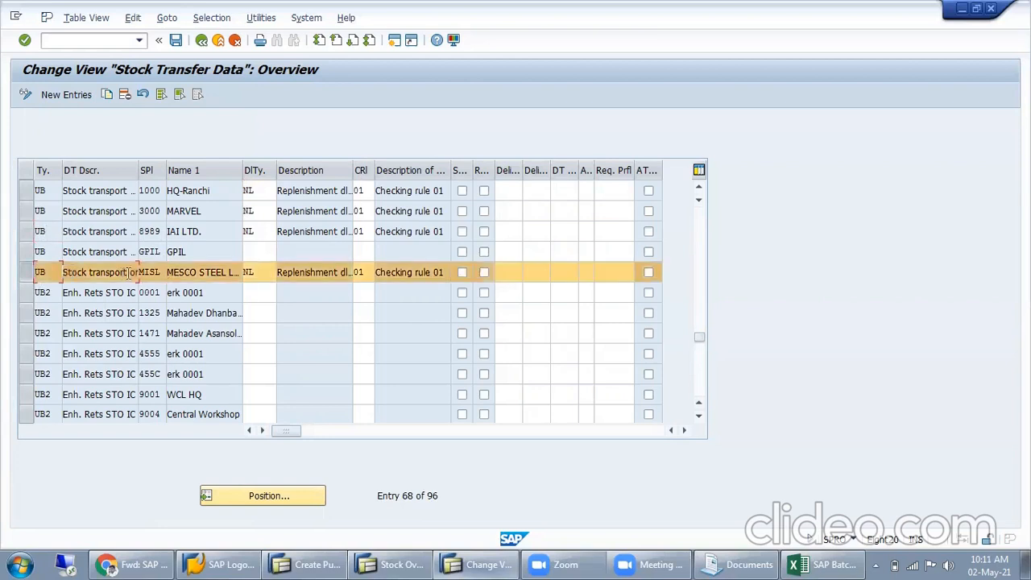
left_click(158, 252)
left_click(162, 208)
left_click(160, 272)
left_click(268, 273)
Step: Compare NL Replenishment dlv. with NLCC Replen.Cross-company in the delivery type value list, close it, and check the MISL entry's checking rule
left_click(282, 272)
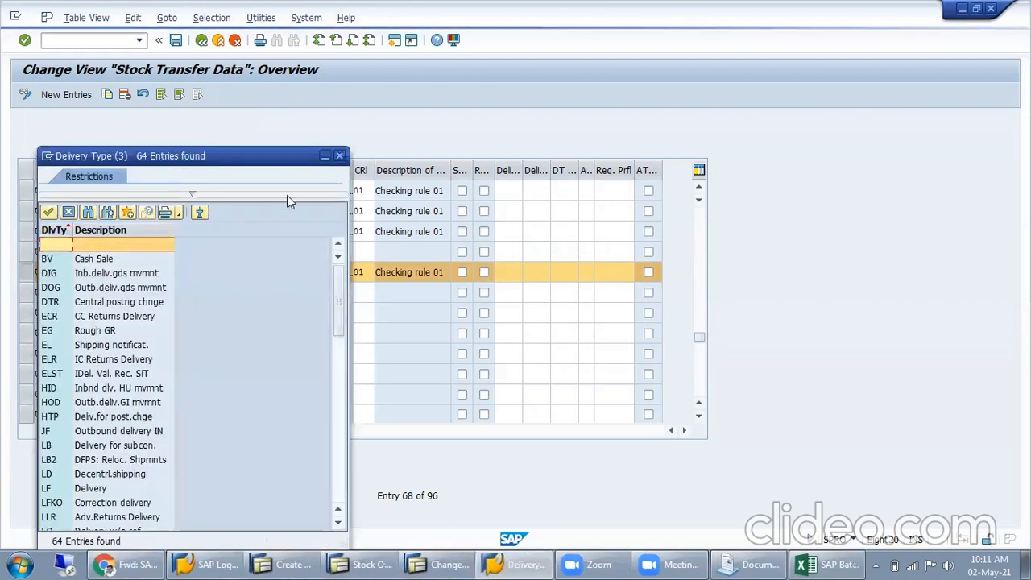
left_click_drag(289, 158, 391, 105)
scroll(234, 355, "down", 5)
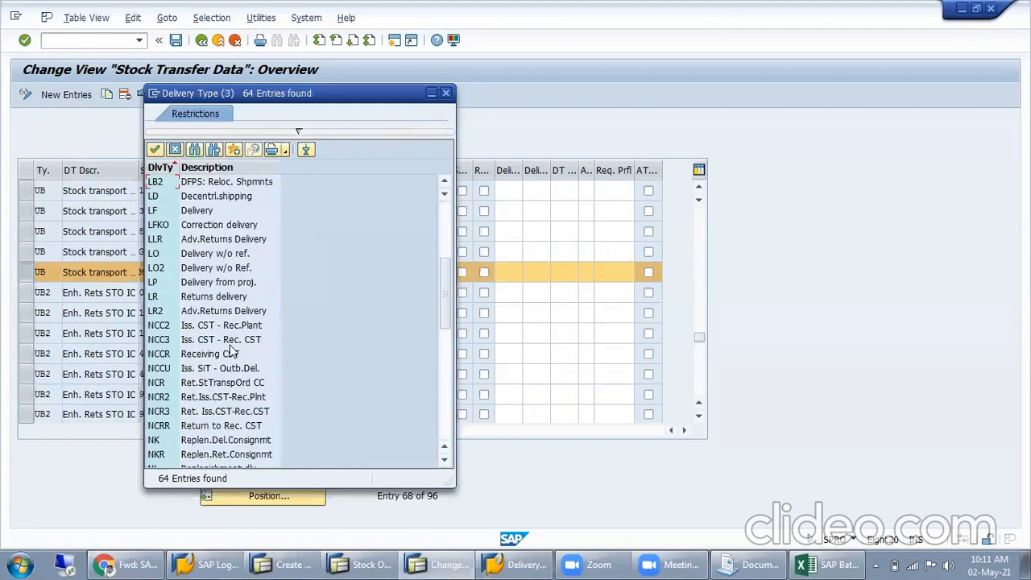
scroll(208, 409, "down", 3)
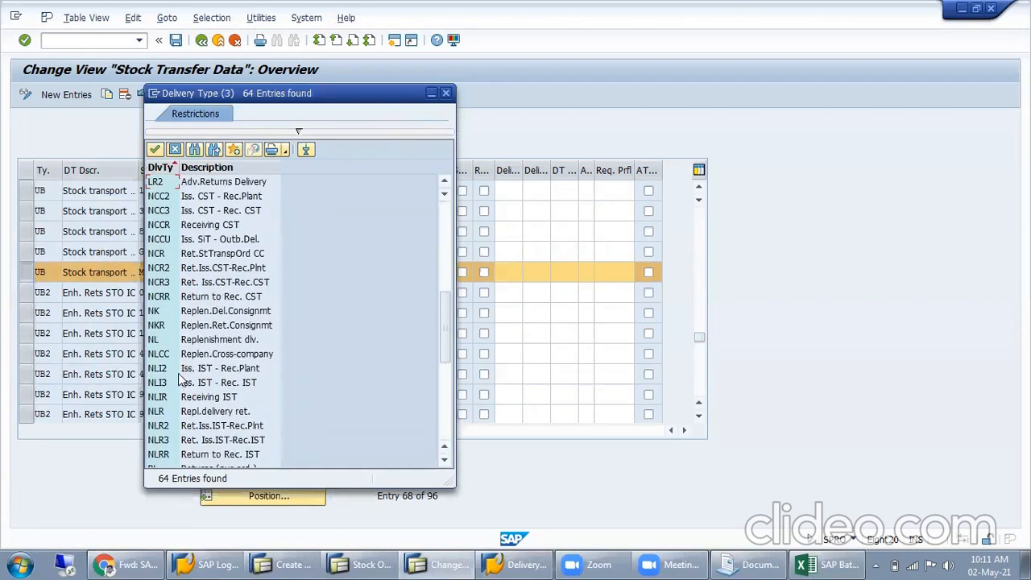
left_click(195, 341)
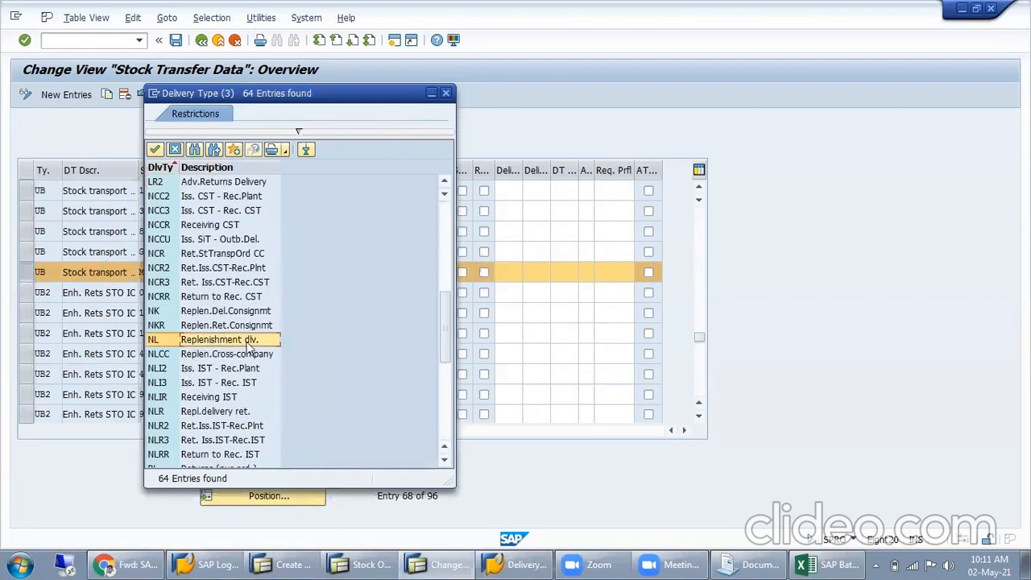
left_click(214, 355)
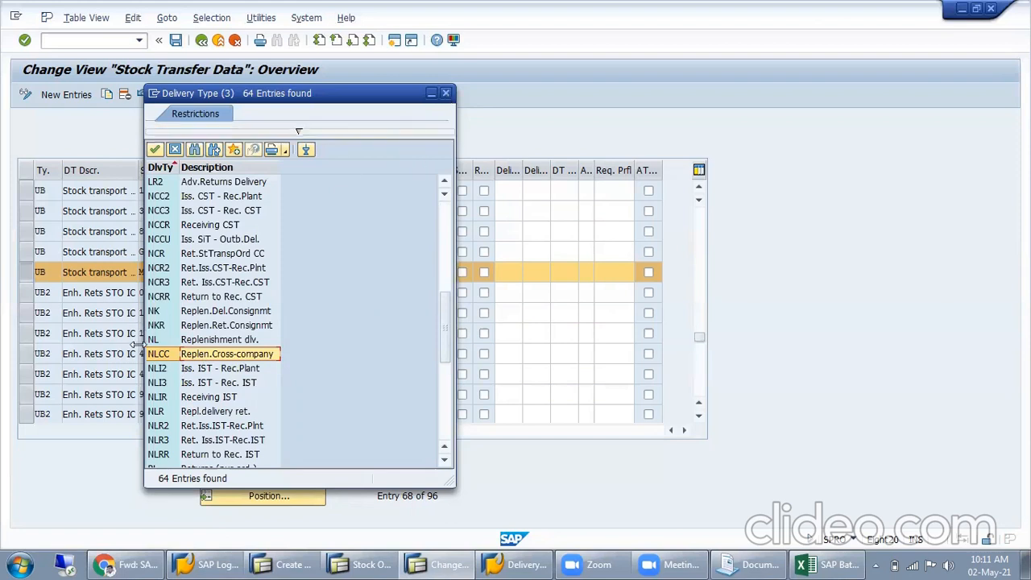
left_click(245, 342)
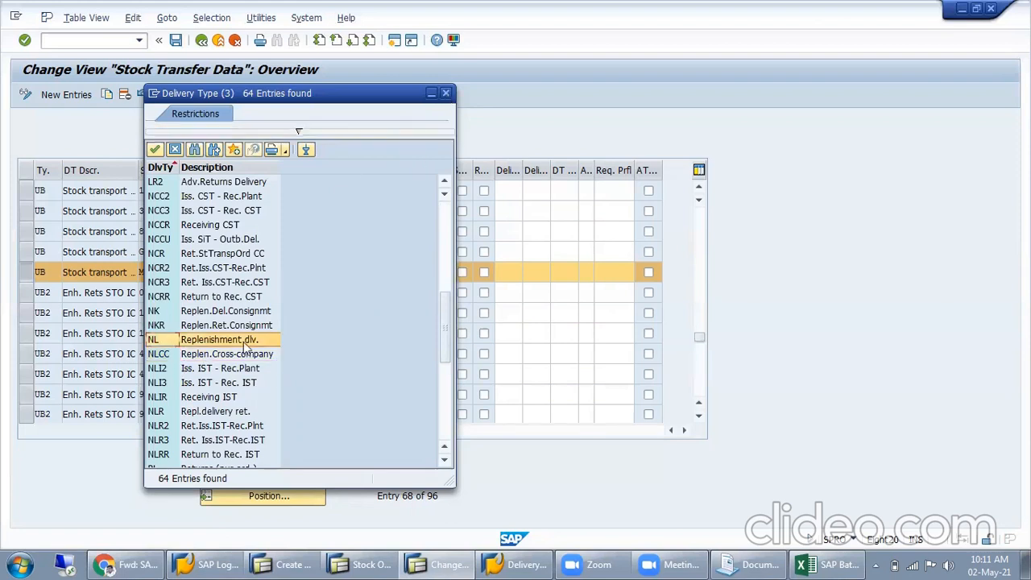
left_click(445, 94)
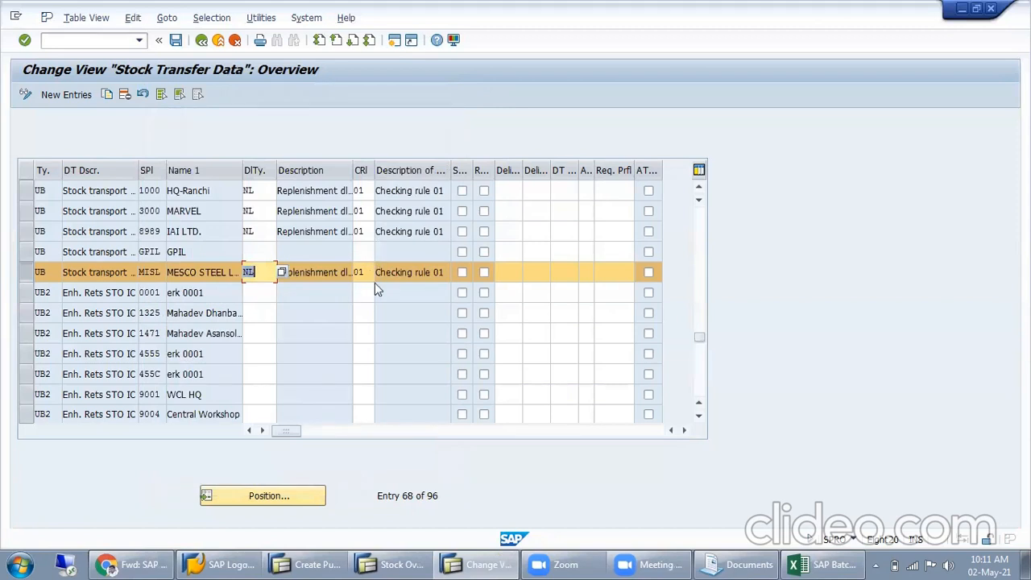
left_click(367, 272)
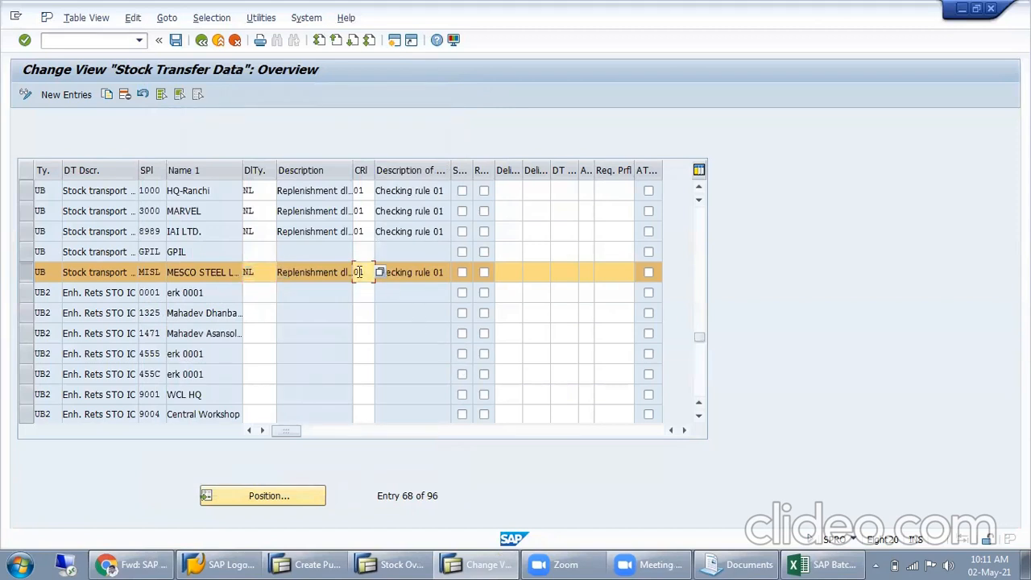
Step: Check the MISL entry's checking rule, and review the shipping condition, transportation group and loading group in the purchase order's shipping data
left_click(418, 277)
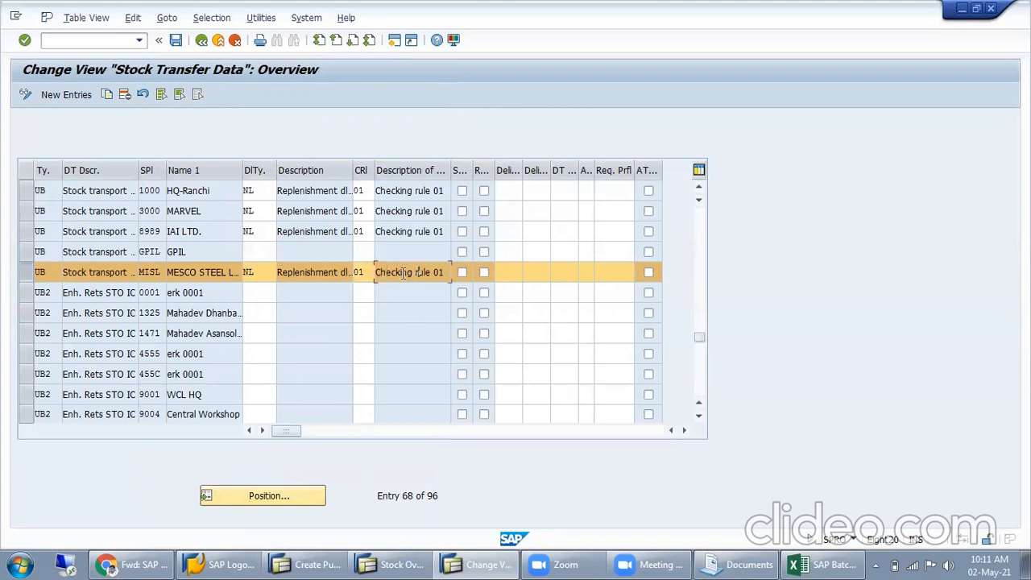
double_click(358, 272)
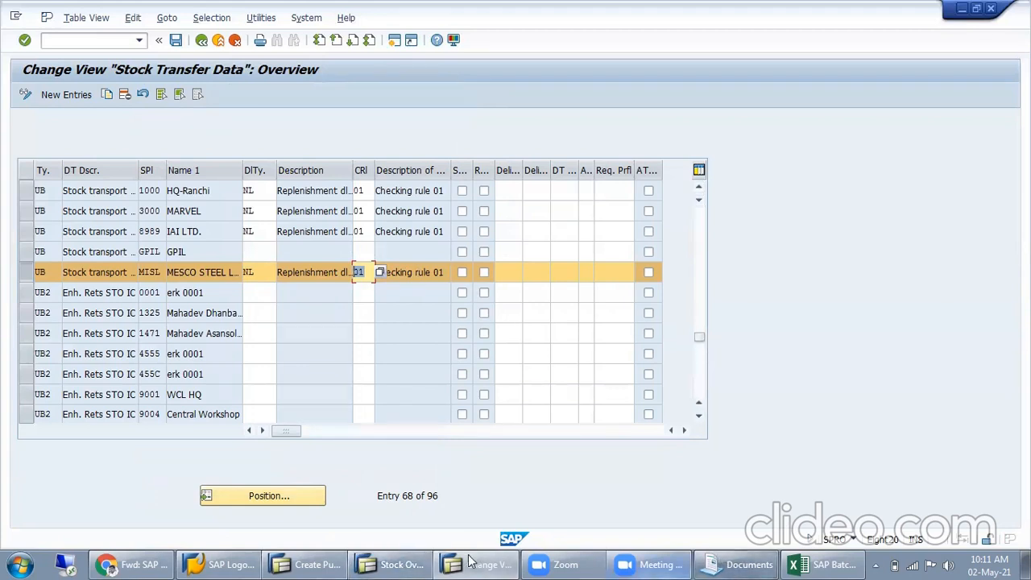
left_click(316, 564)
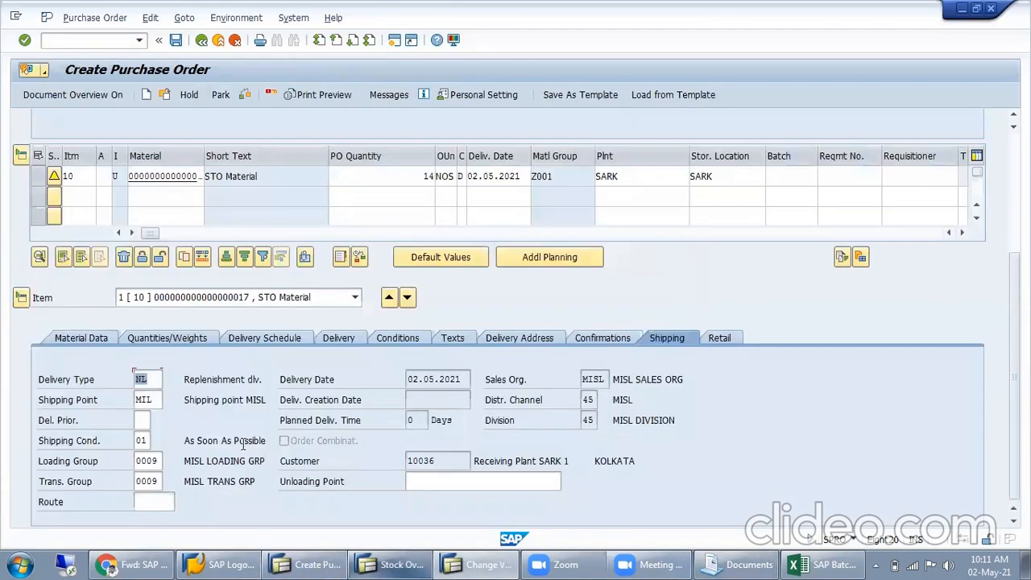
left_click(142, 441)
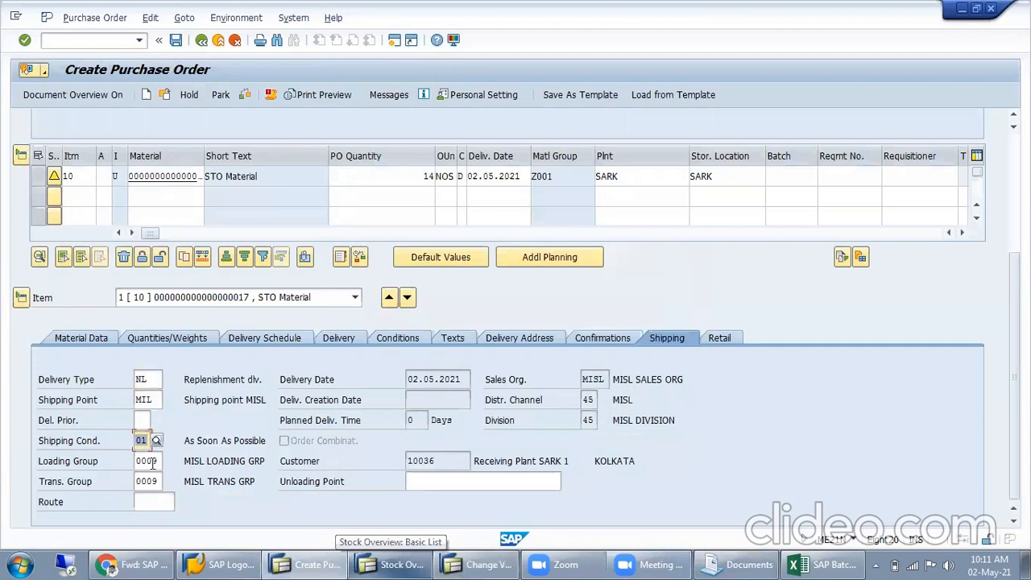
left_click(141, 480)
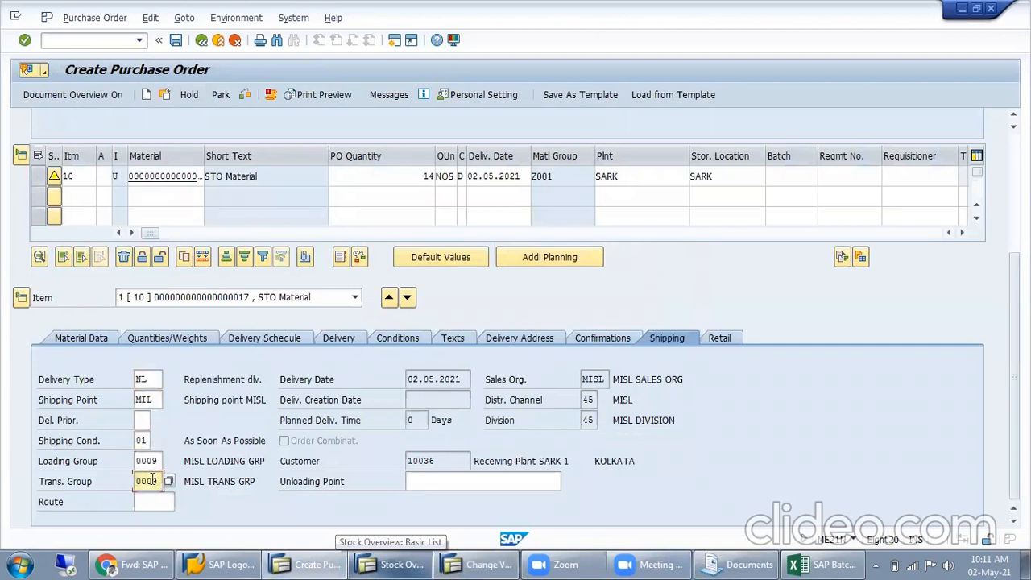
left_click(147, 461)
left_click(146, 461)
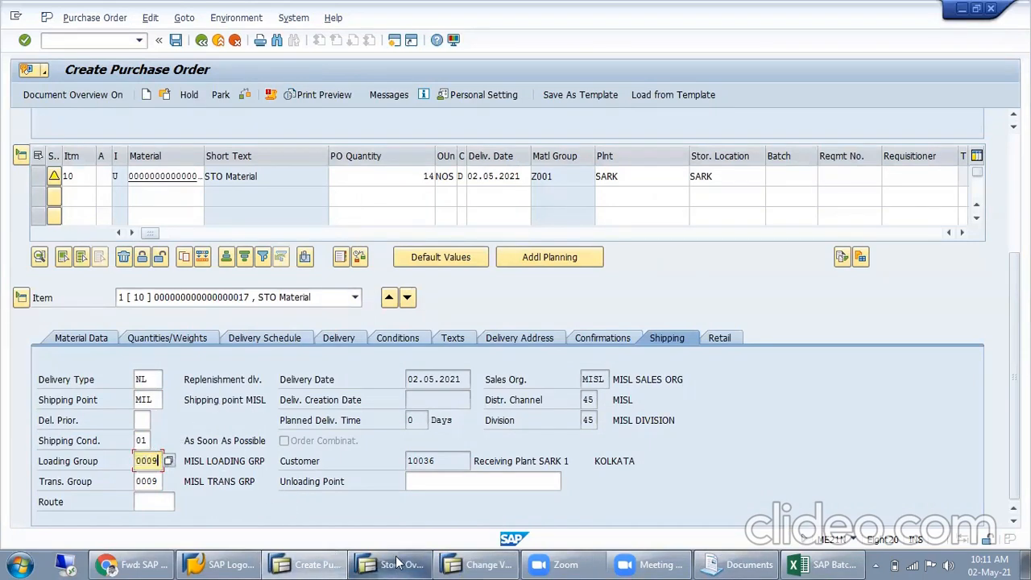
Step: Return to the stock transfer data and review the MISL entry's document type, supplying plant, delivery type and checking rule
left_click(452, 564)
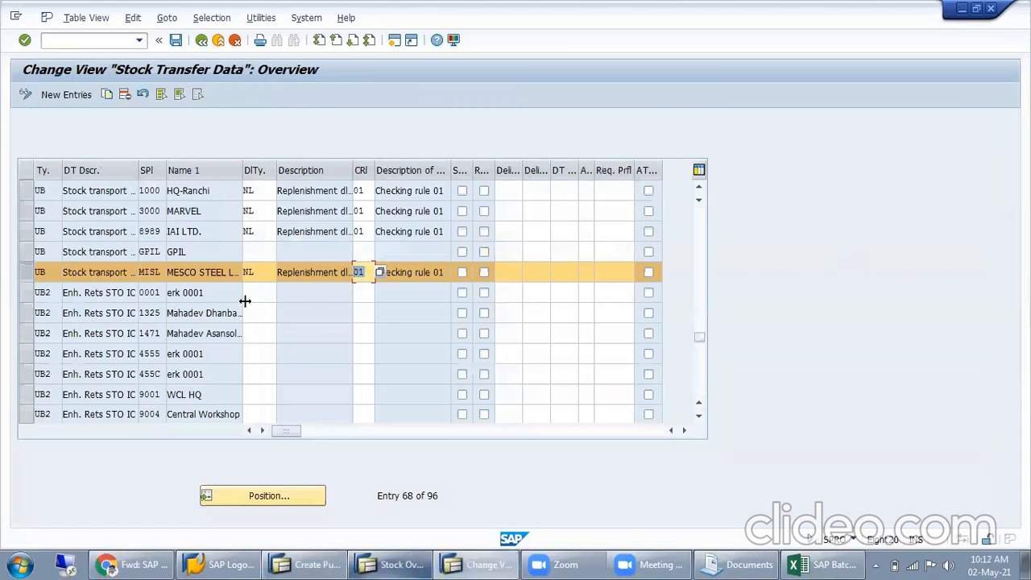
left_click(37, 274)
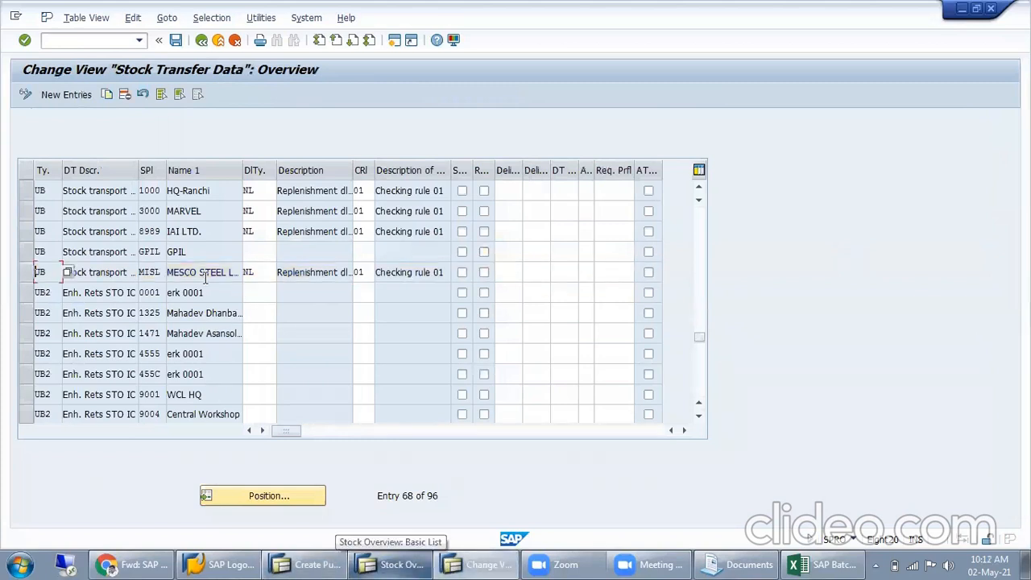
double_click(256, 272)
double_click(369, 274)
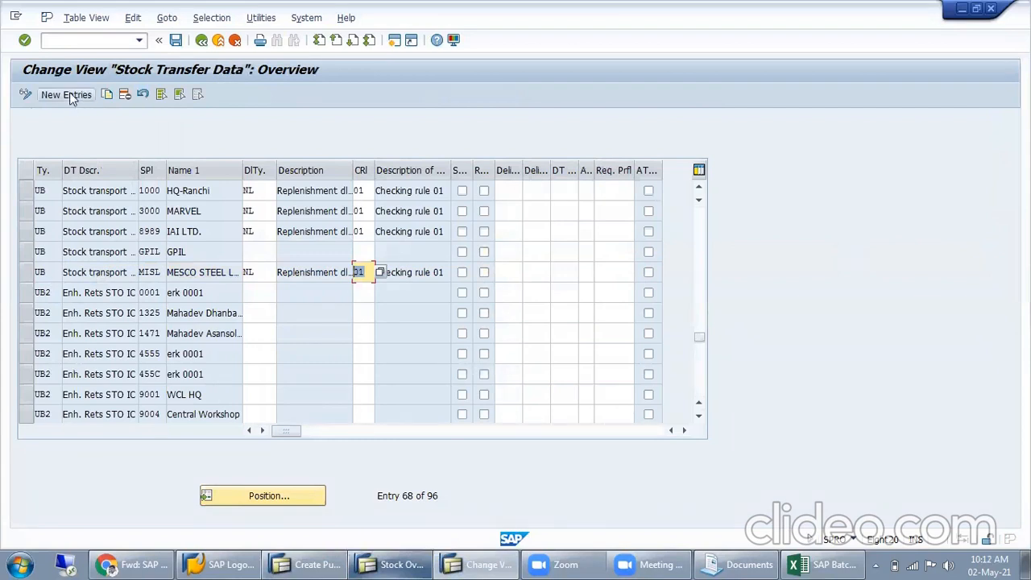
double_click(42, 273)
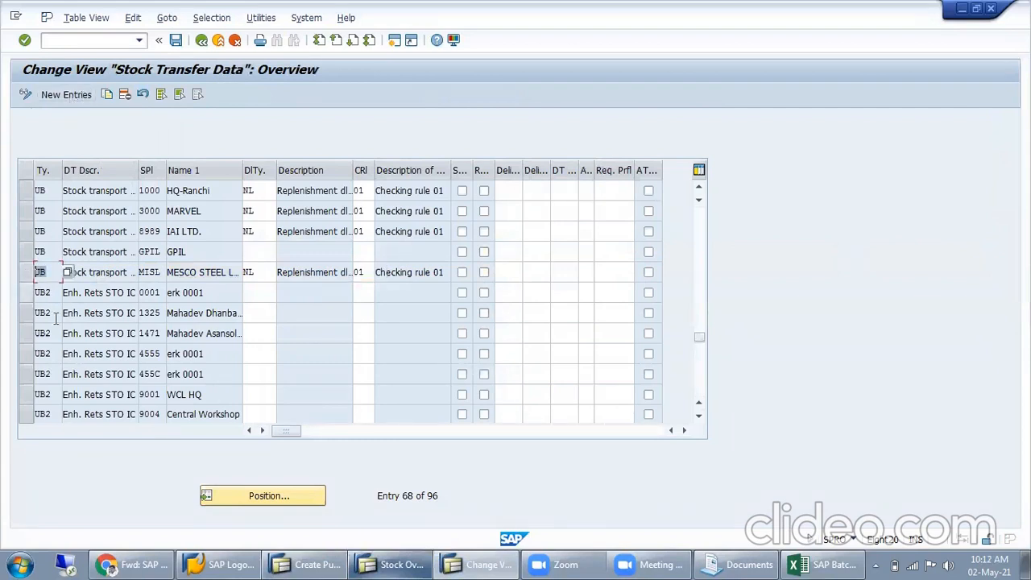
double_click(157, 272)
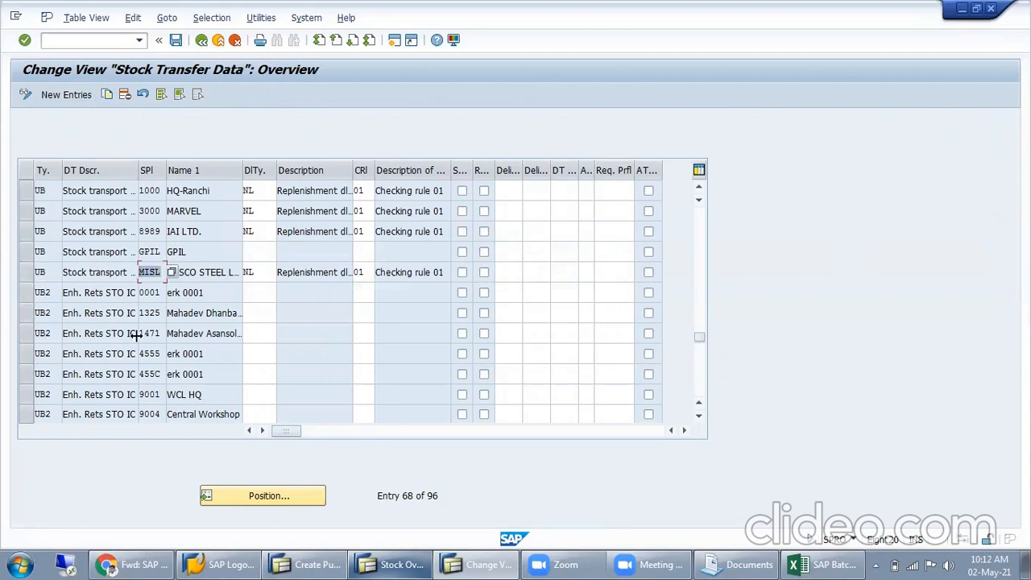
double_click(257, 272)
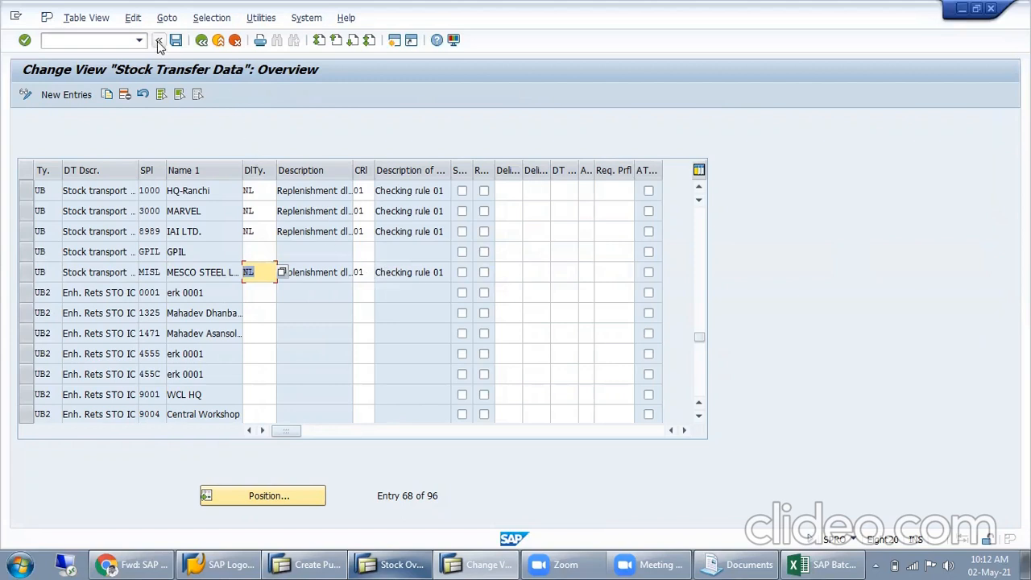
Step: Leave the customizing view and start changing material 17 with transaction MM02
left_click(202, 41)
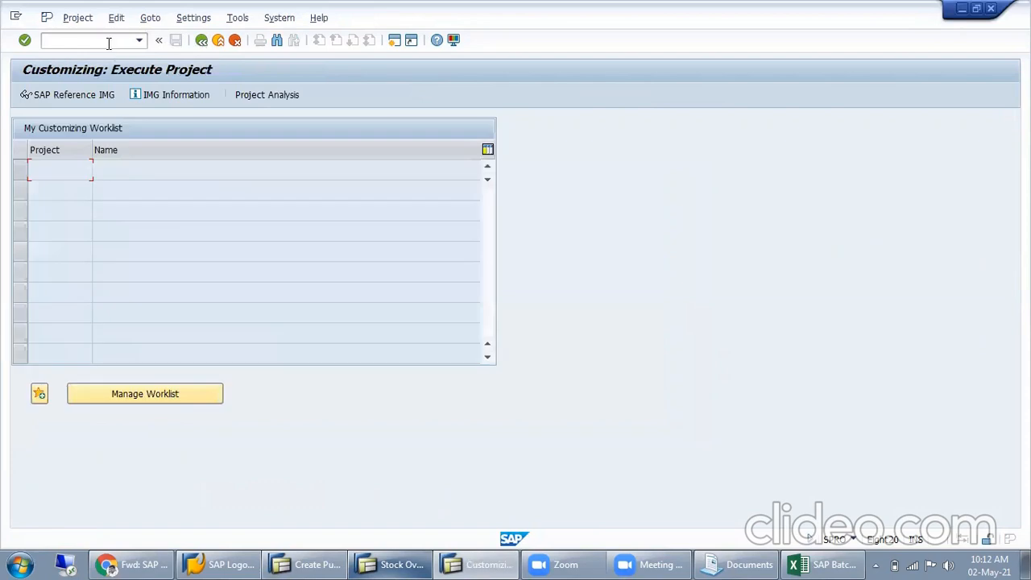
type("/nmm02")
key("Return")
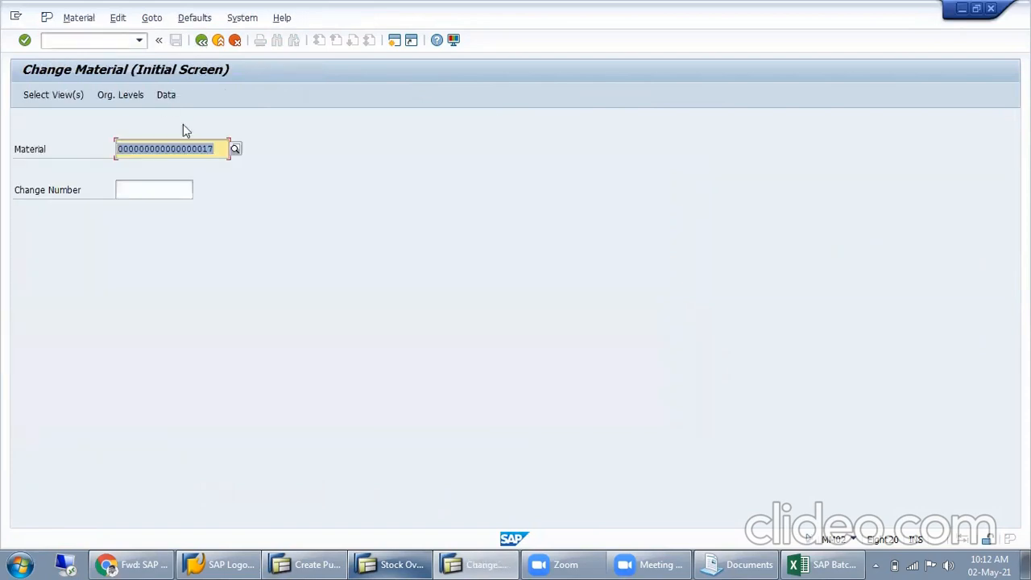
key("Return")
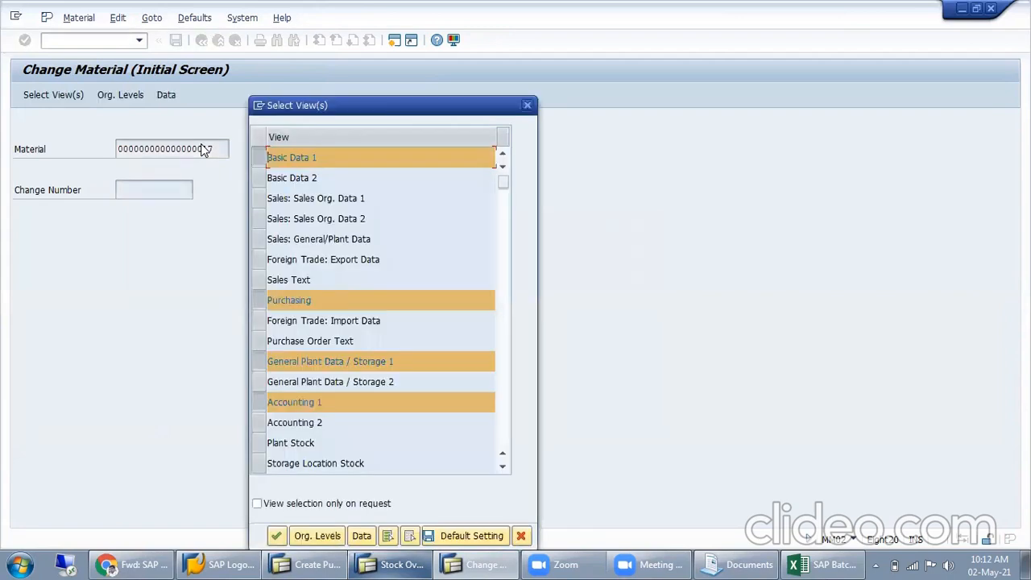
Step: Add Sales Org. Data 1, Sales Org. Data 2 and Sales: General/Plant Data to the selected material views
left_click(266, 202)
left_click(266, 218)
left_click(266, 239)
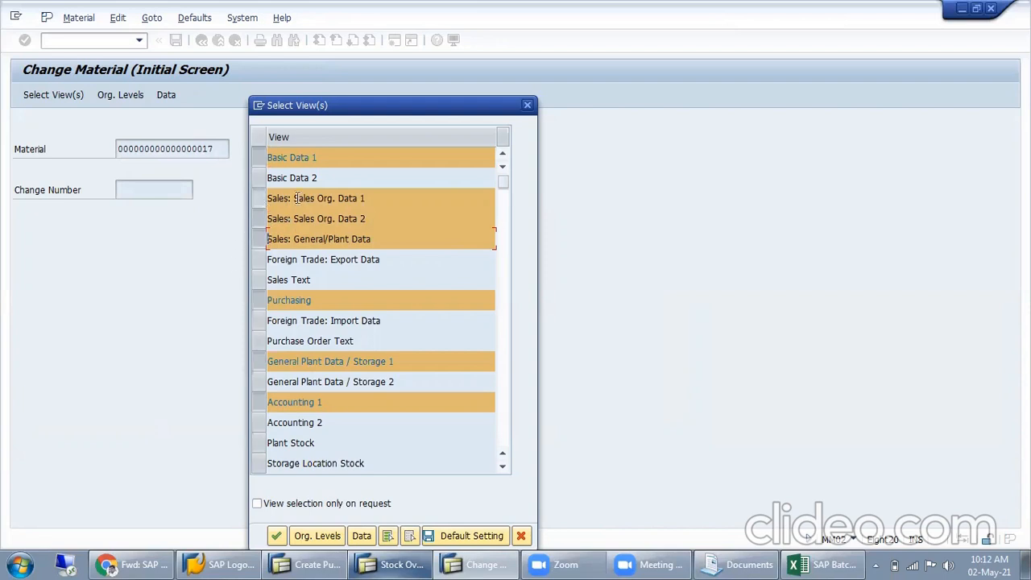
left_click(258, 200)
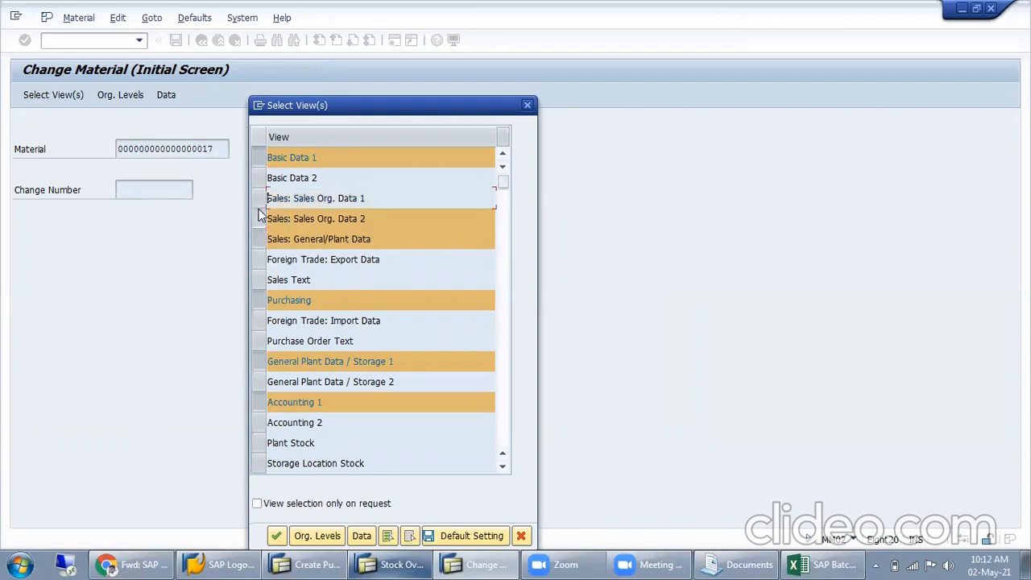
left_click(258, 219)
left_click(258, 239)
left_click(259, 199)
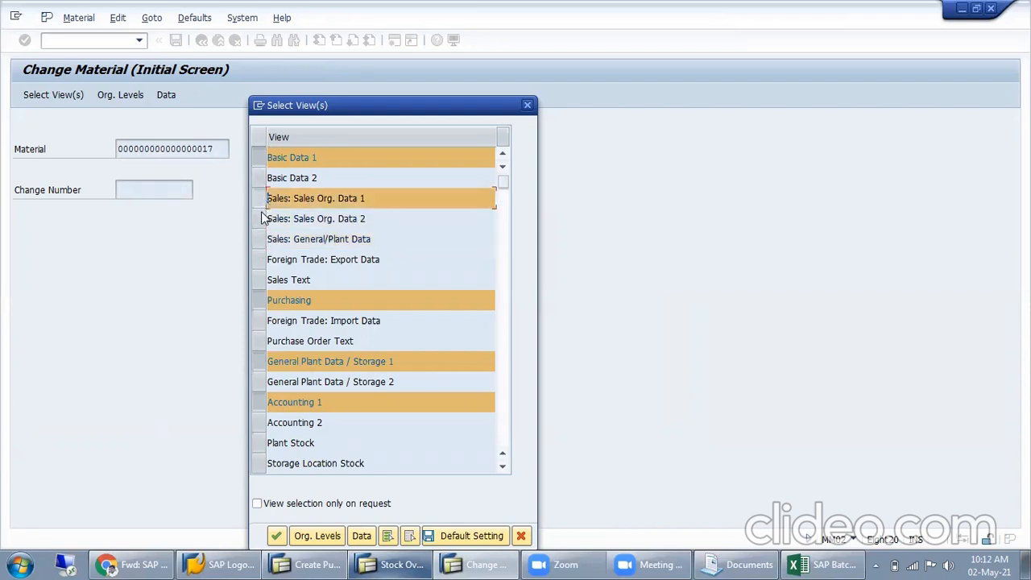
left_click(259, 218)
left_click(259, 239)
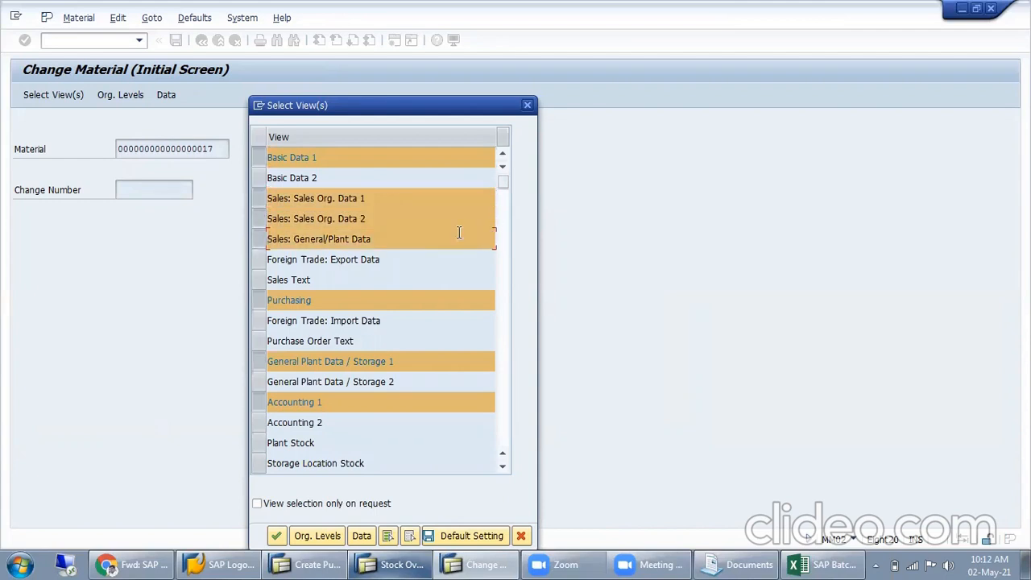
Step: Confirm the views and open the material for sales organization MISL and distribution channel 45, keeping plant and storage location MISL
key("Return")
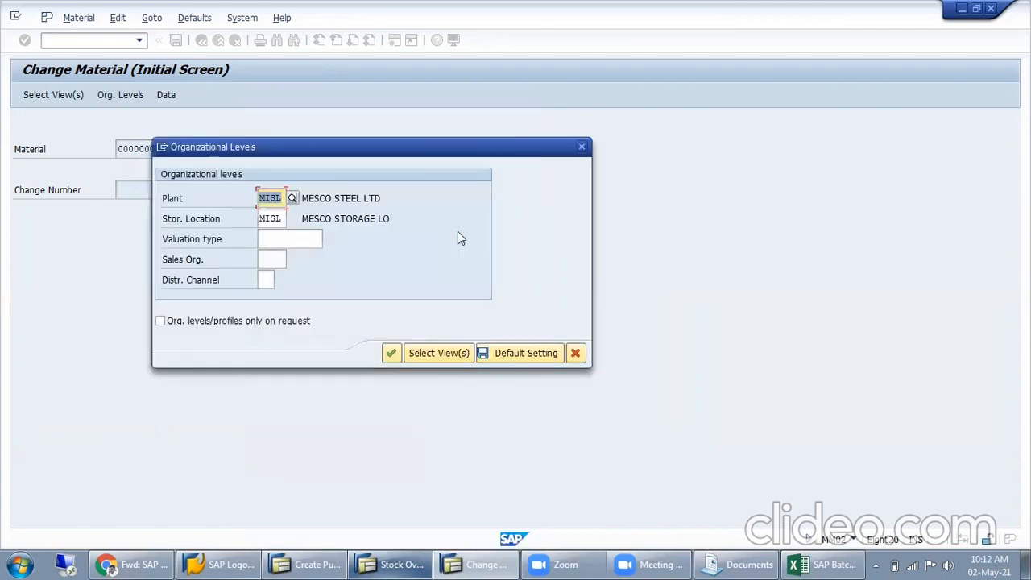
left_click(269, 239)
left_click(271, 260)
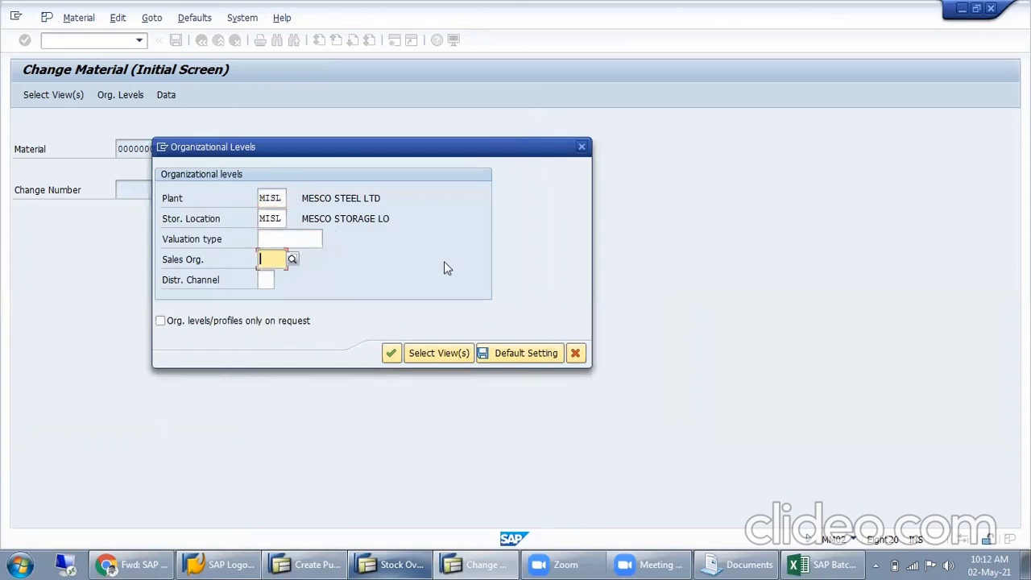
type("MISL")
key("Tab")
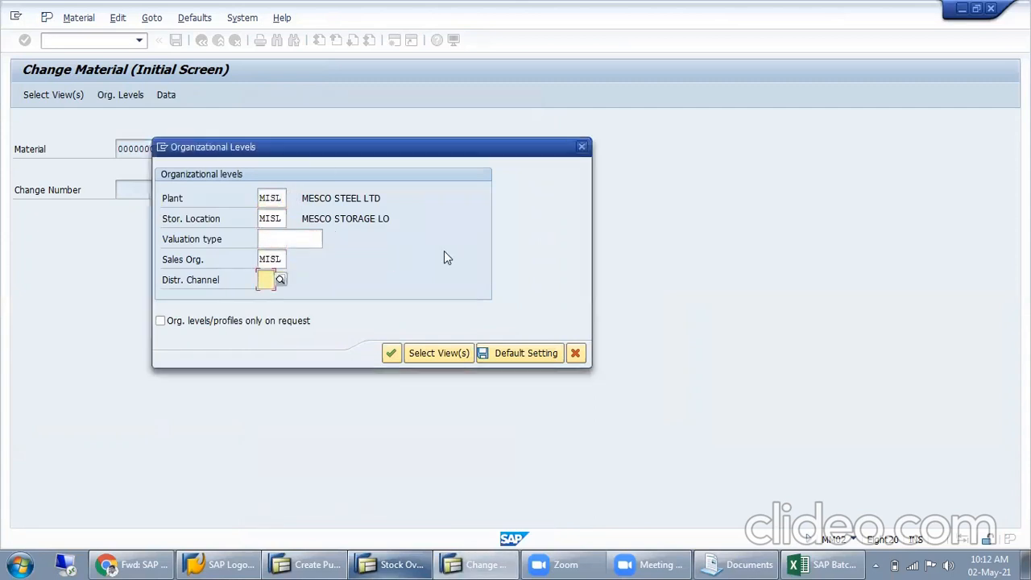
type("01")
key("Return")
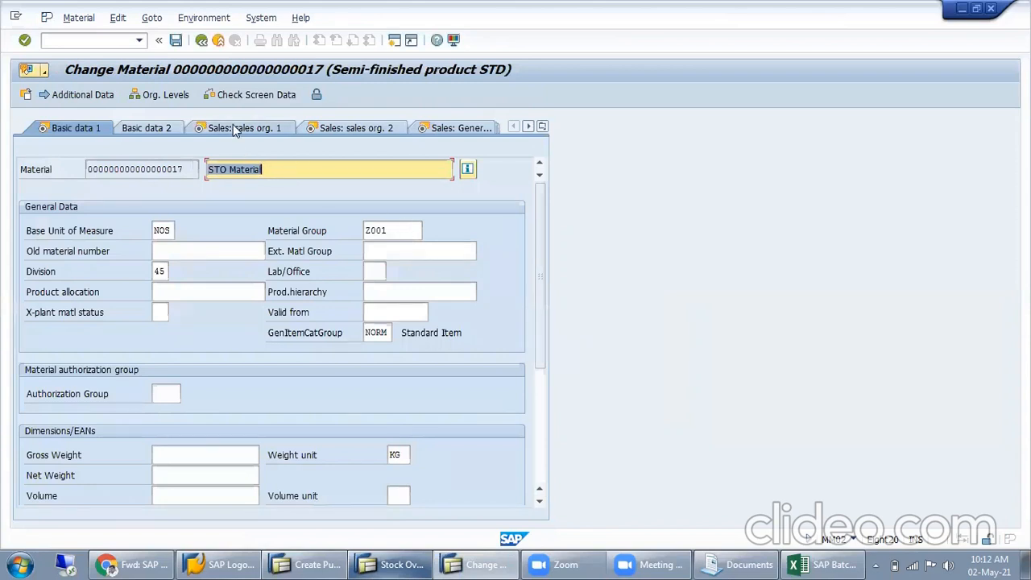
Step: Open the material's Sales: sales org. 1 view and check its delivering plant
left_click(543, 127)
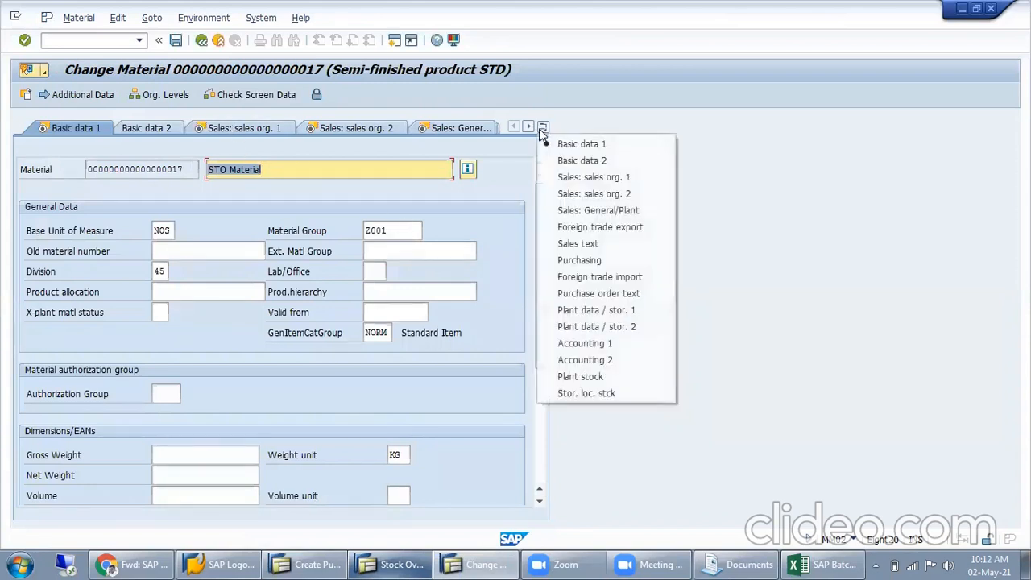
left_click(586, 178)
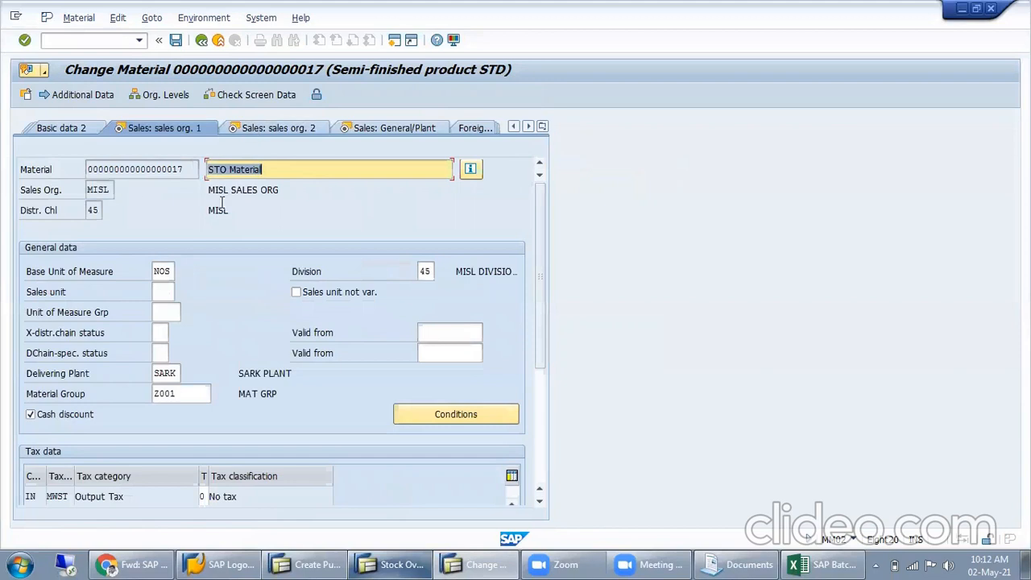
double_click(162, 373)
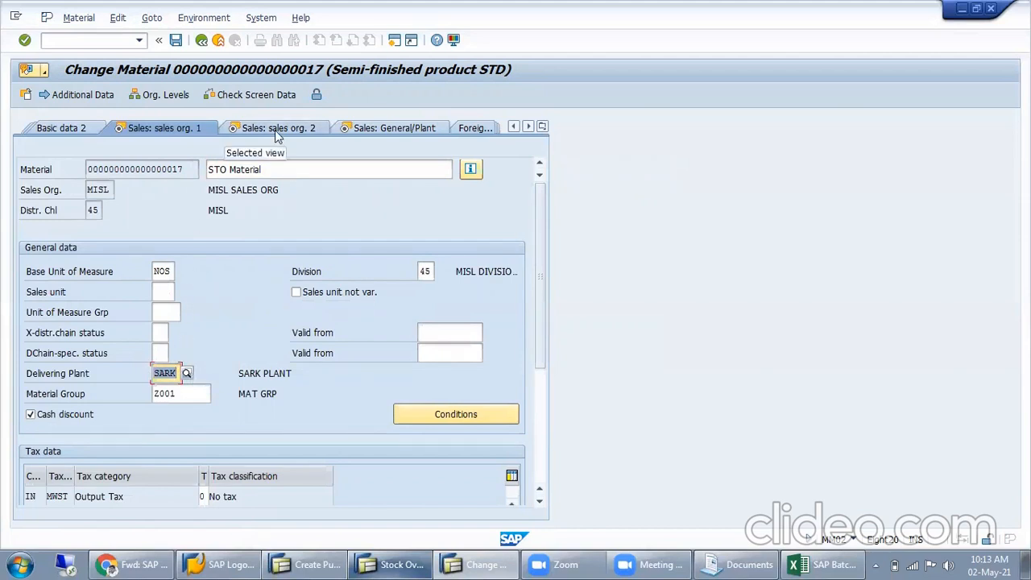
Step: Set the tax classification of the blank IND MWST Output Tax row to 0 and return to the material's main data
key("Return")
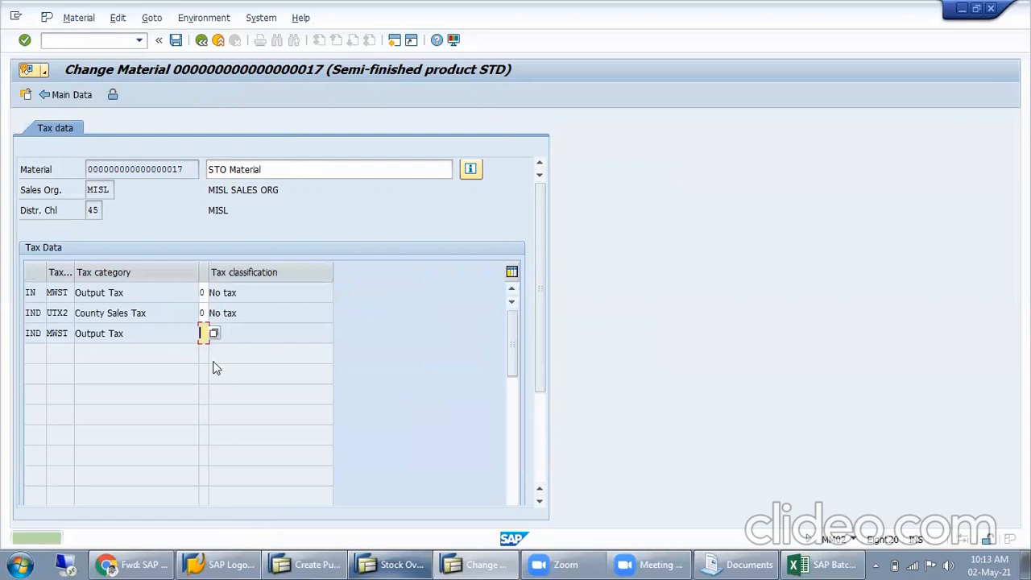
key("Return")
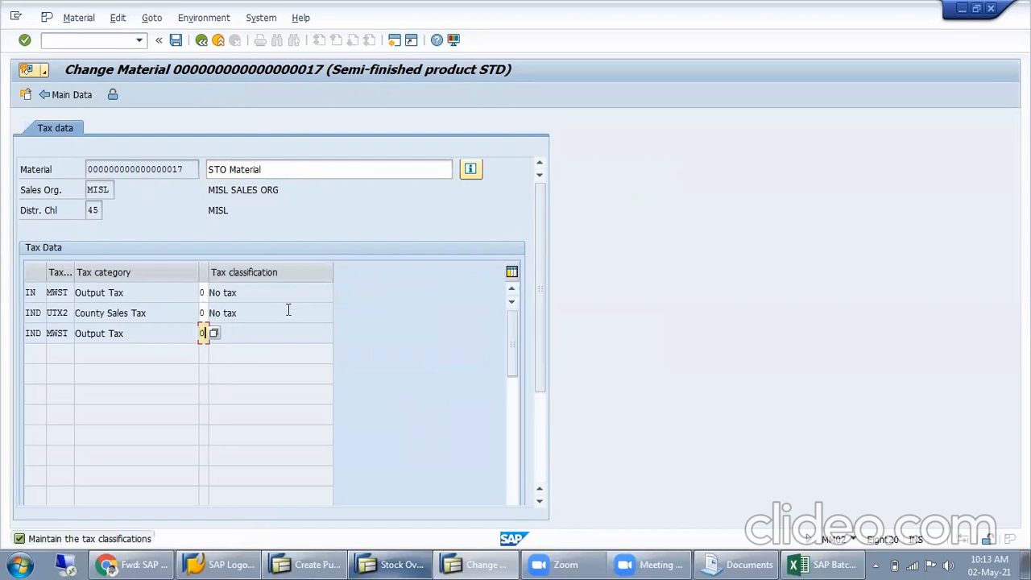
key("Return")
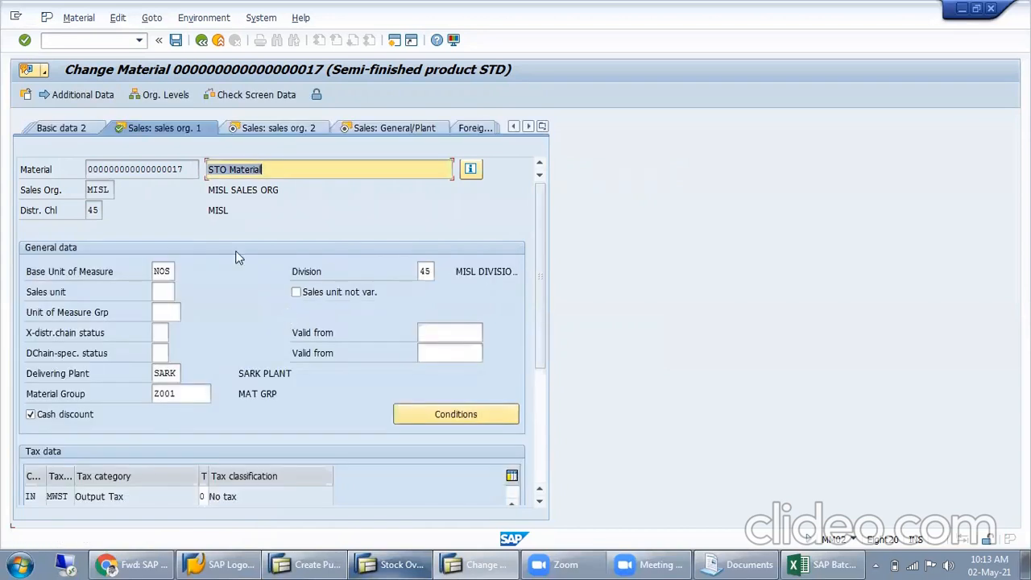
Step: Examine the item category groups in the material's Sales: sales org. 2 data and browse the available general item category groups
left_click(272, 128)
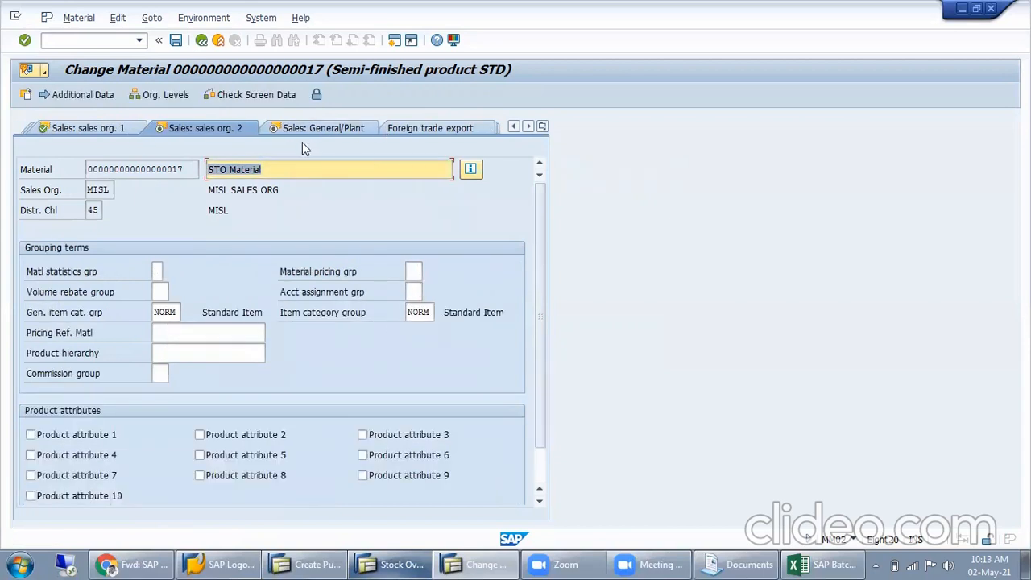
double_click(161, 313)
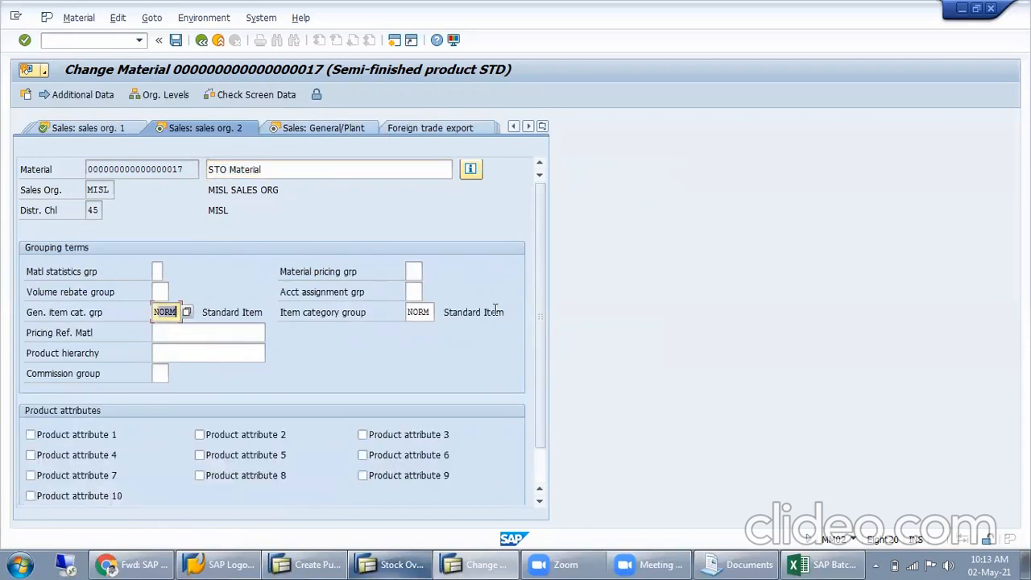
left_click(432, 313)
left_click(166, 312)
left_click(187, 313)
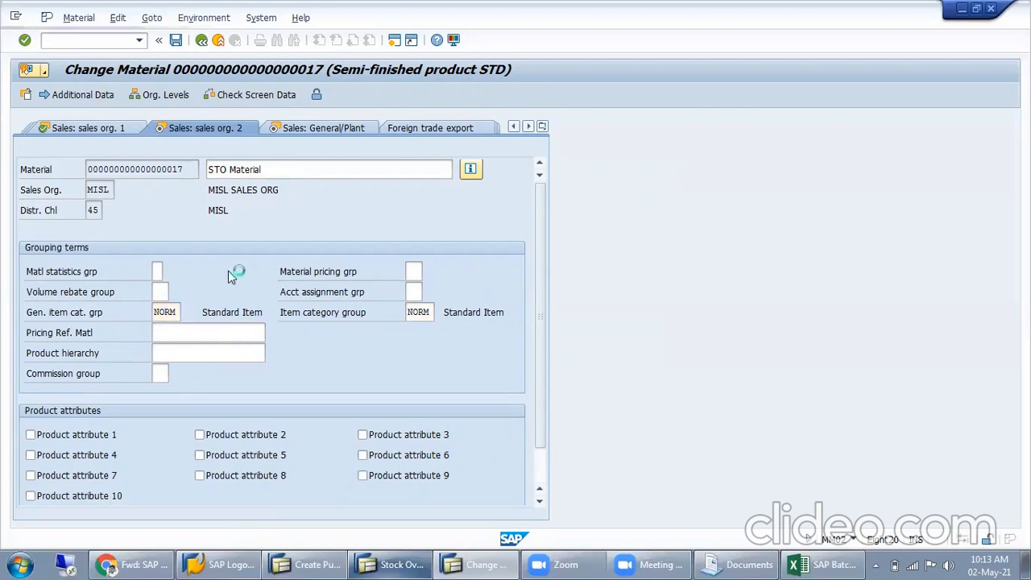
scroll(241, 308, "down", 6)
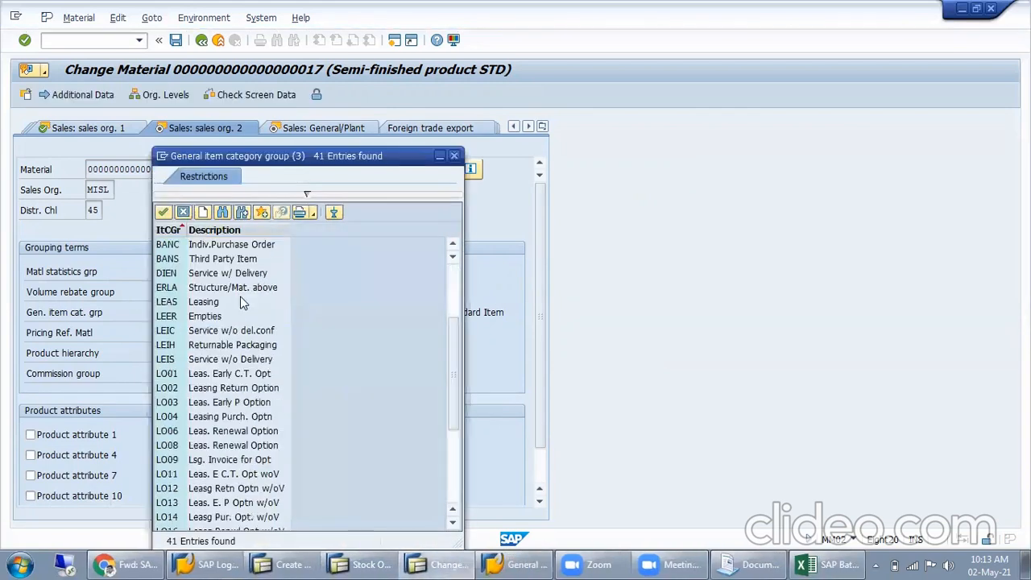
scroll(242, 308, "up", 2)
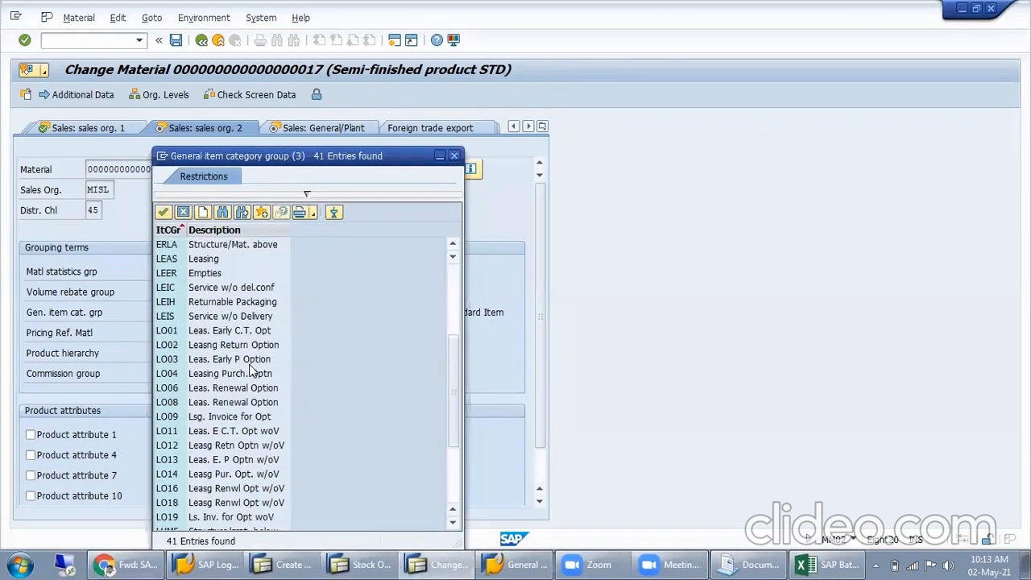
scroll(393, 198, "up", 3)
left_click(453, 156)
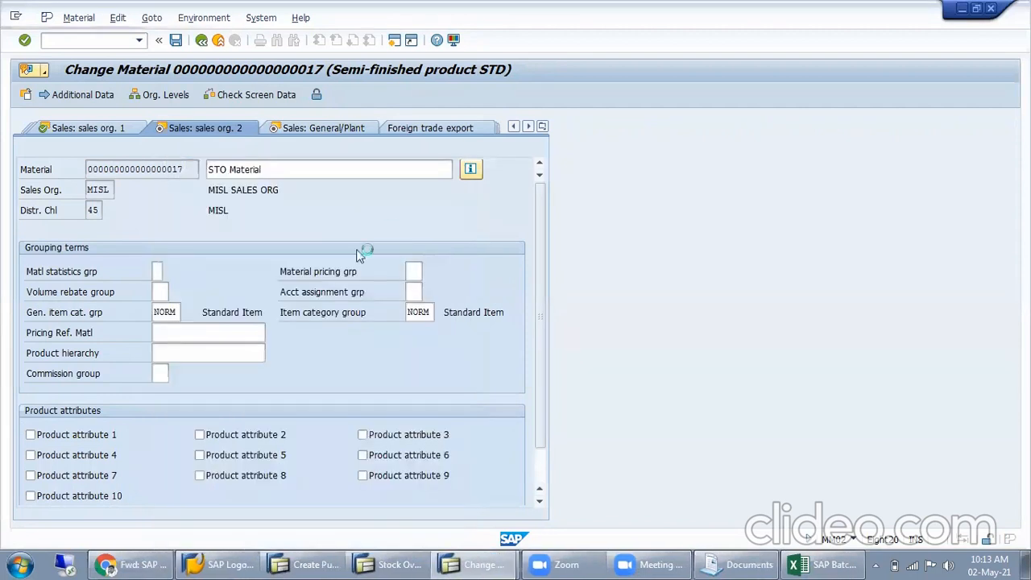
Step: Choose NORM (Standard Item) from the available values as the material's general item category group
double_click(419, 313)
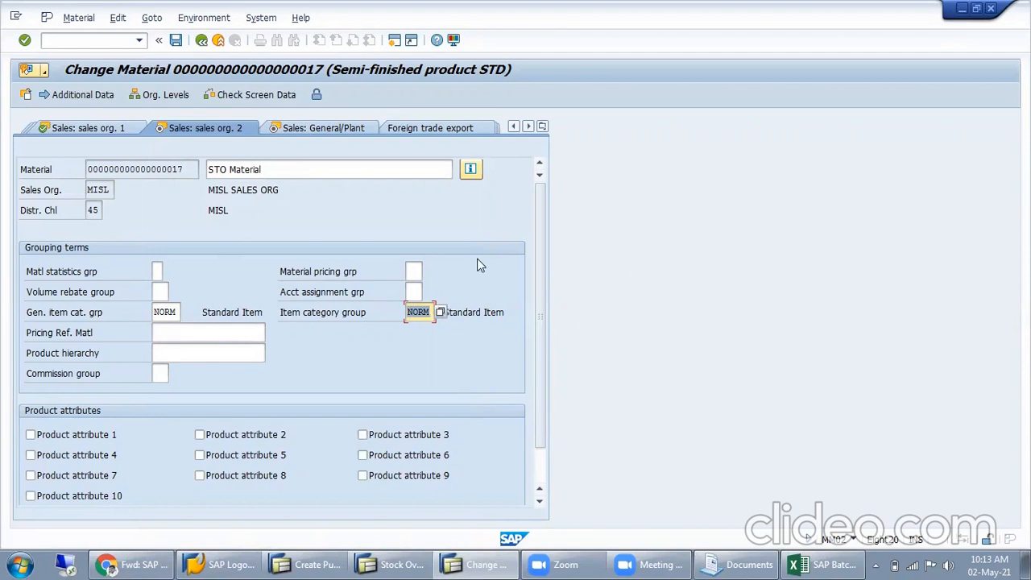
double_click(171, 312)
left_click_drag(171, 312, 195, 312)
left_click(187, 312)
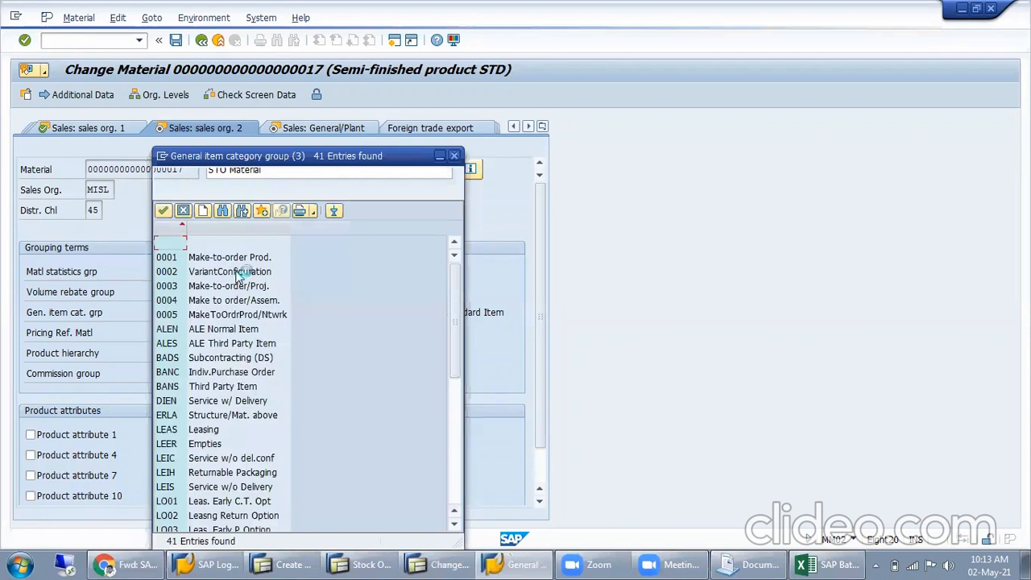
left_click(224, 264)
left_click(224, 290)
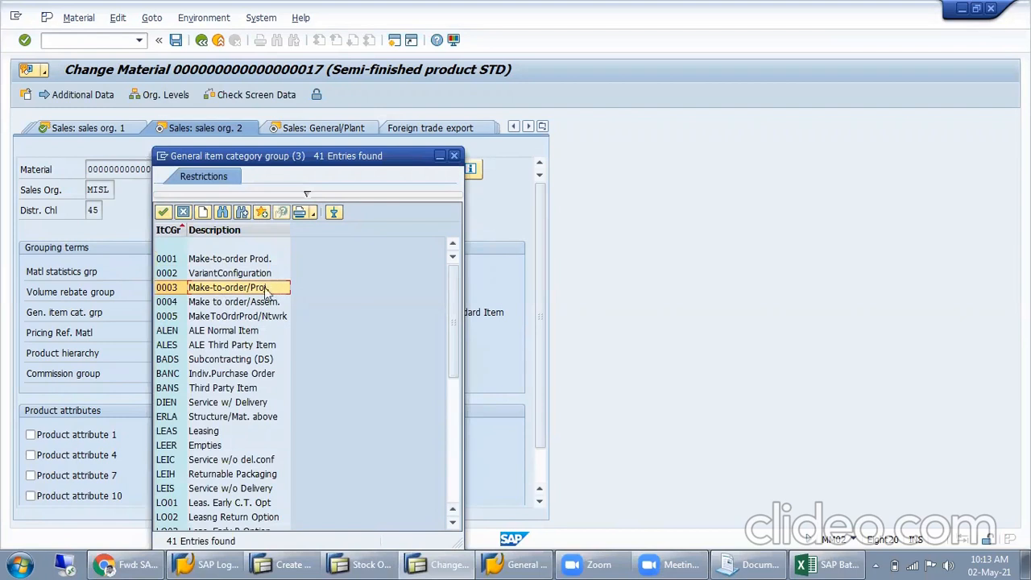
scroll(288, 364, "down", 2)
left_click(248, 262)
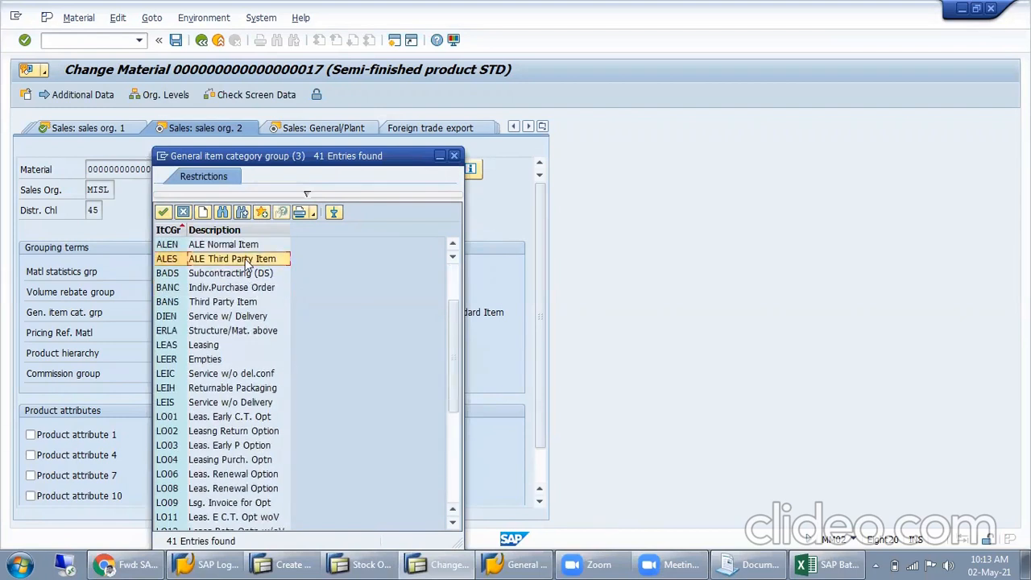
scroll(242, 304, "down", 2)
scroll(241, 319, "down", 3)
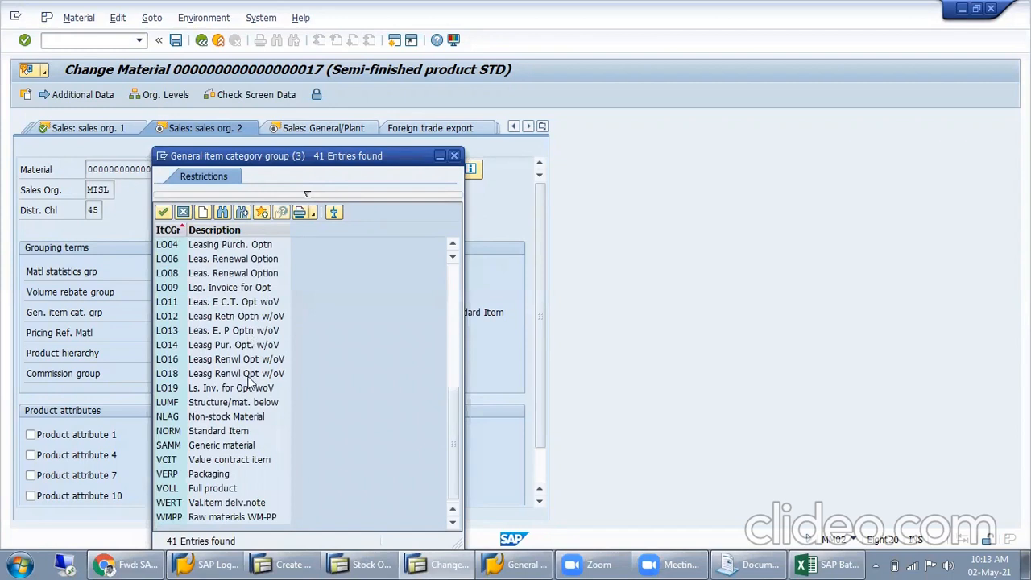
left_click(234, 433)
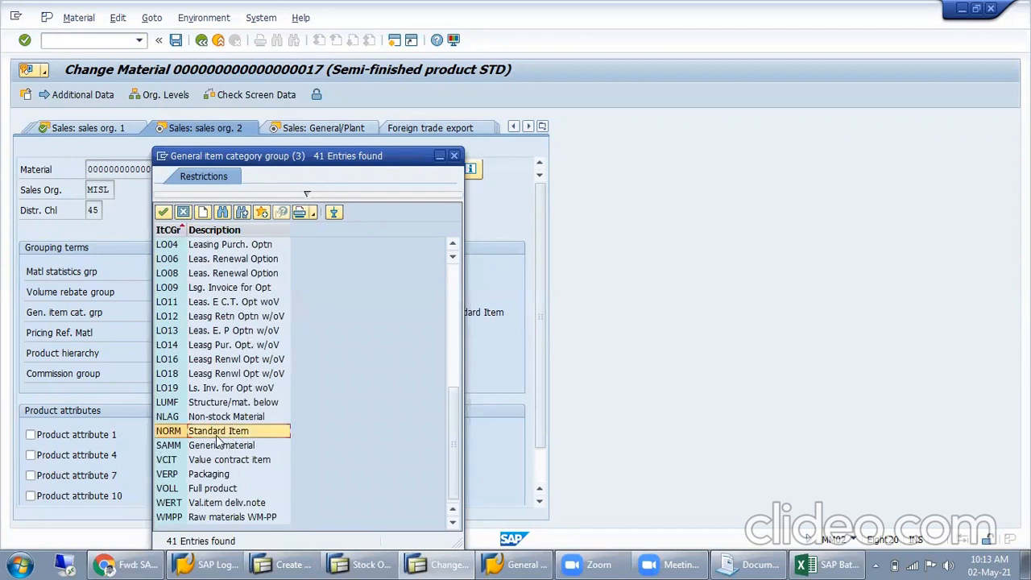
double_click(276, 431)
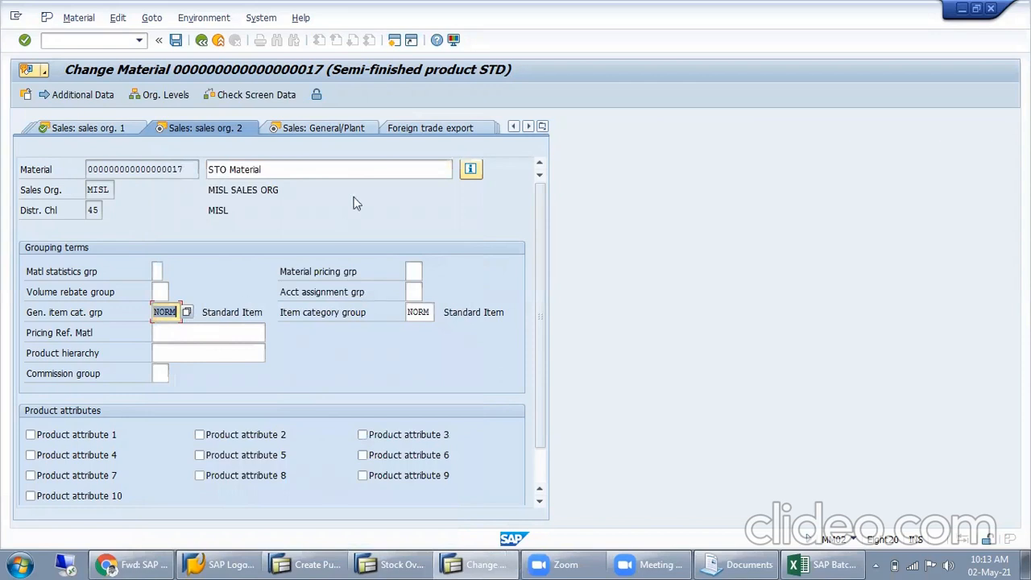
Step: Review the availability check, transportation group and loading group in the material's Sales: General/Plant data
left_click(320, 129)
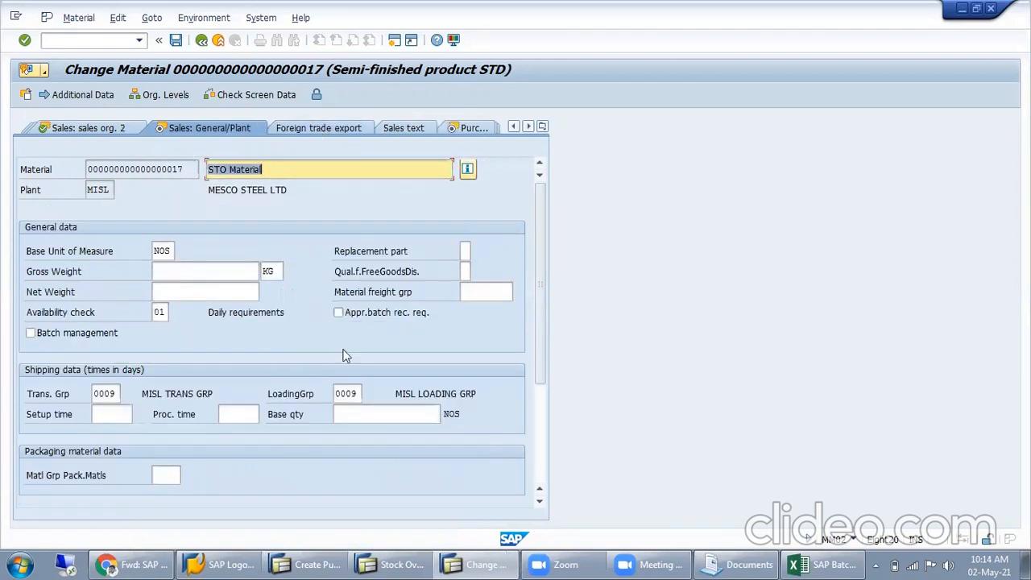
left_click(161, 313)
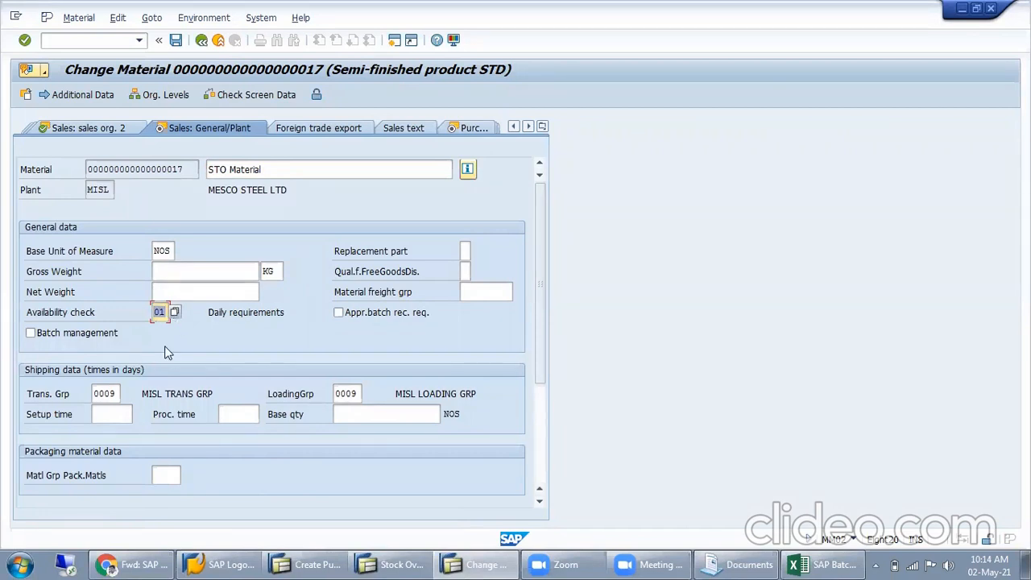
left_click_drag(95, 393, 132, 388)
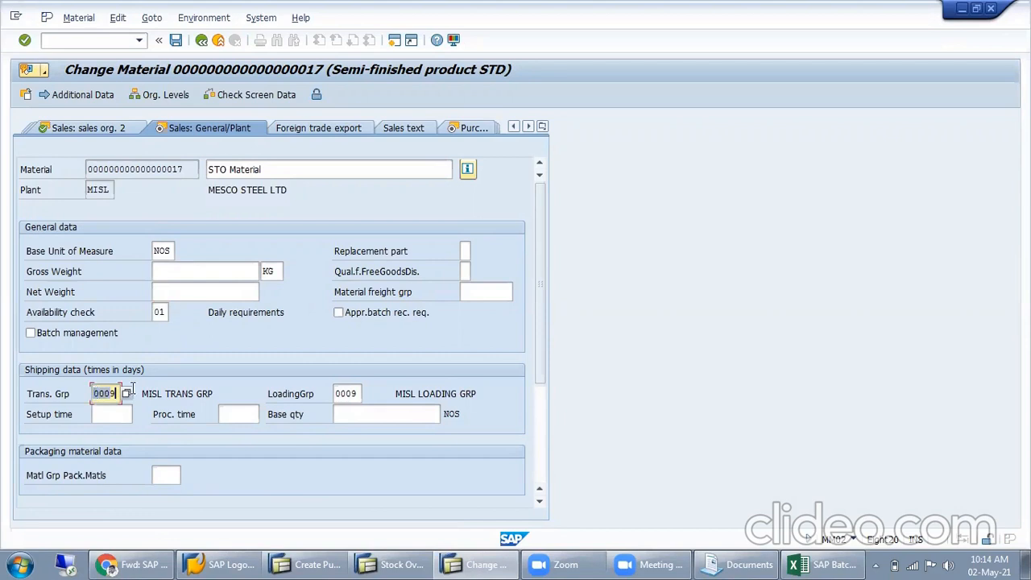
left_click(361, 393)
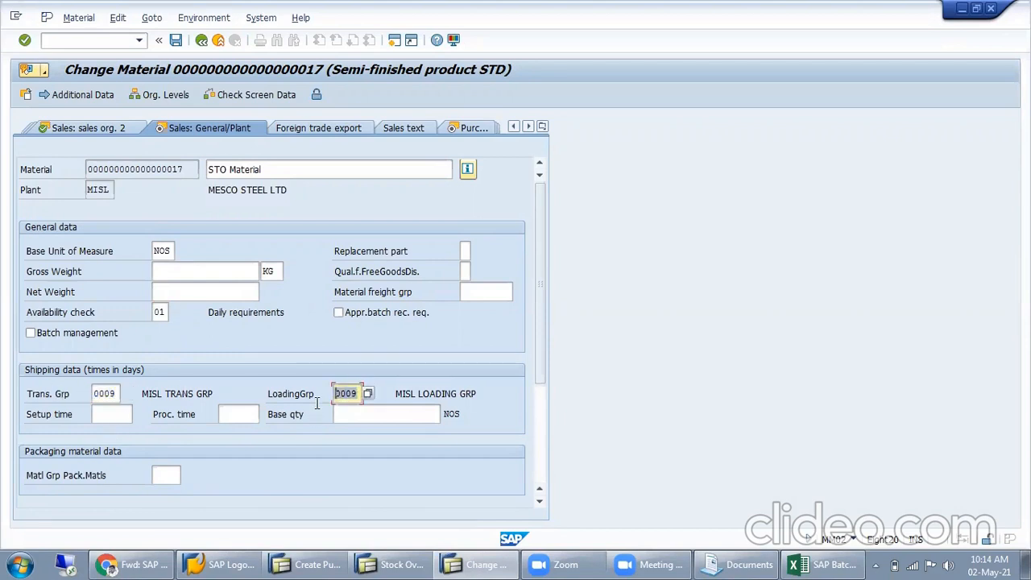
left_click(95, 393)
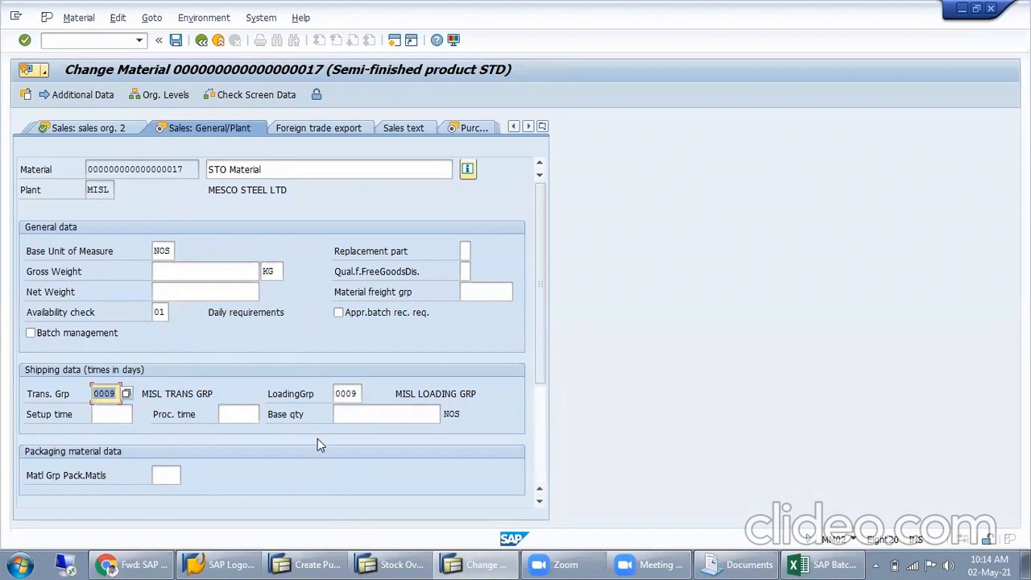
left_click(109, 394)
left_click(347, 393)
Step: Choose 0009 (MISL TRANS GRP) from the available values as the material's transportation group
left_click(113, 394)
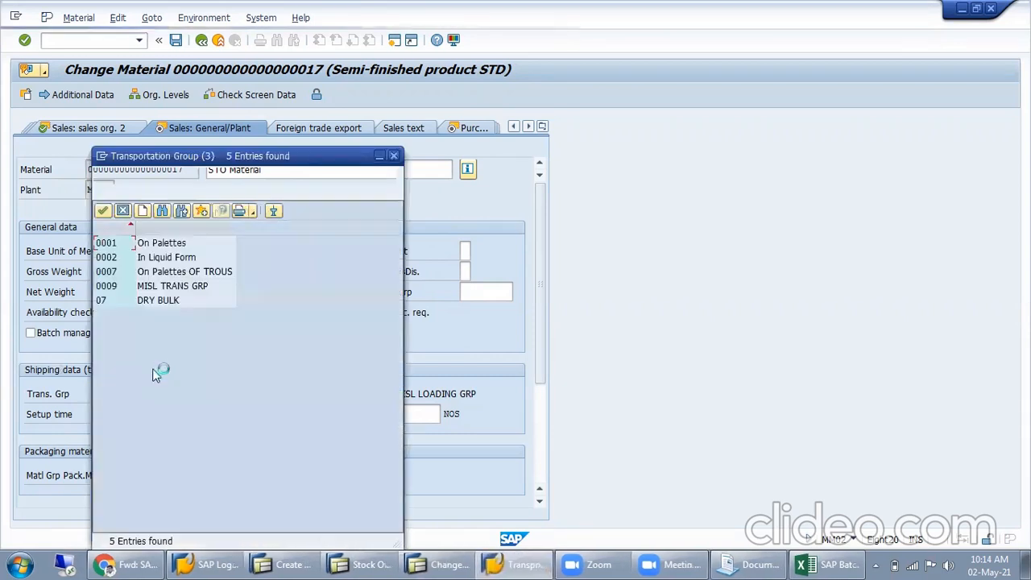
left_click(201, 289)
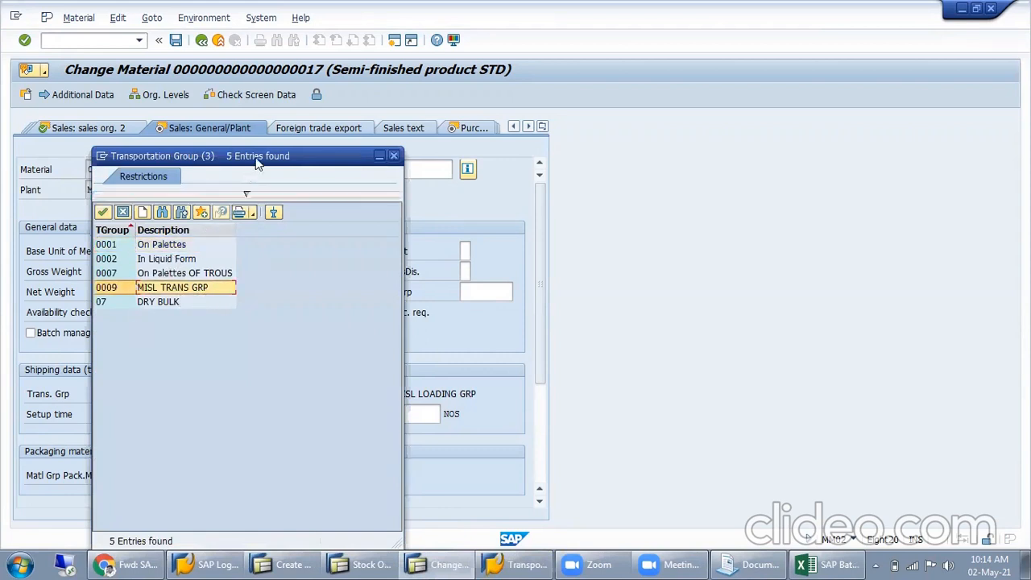
left_click_drag(256, 158, 385, 116)
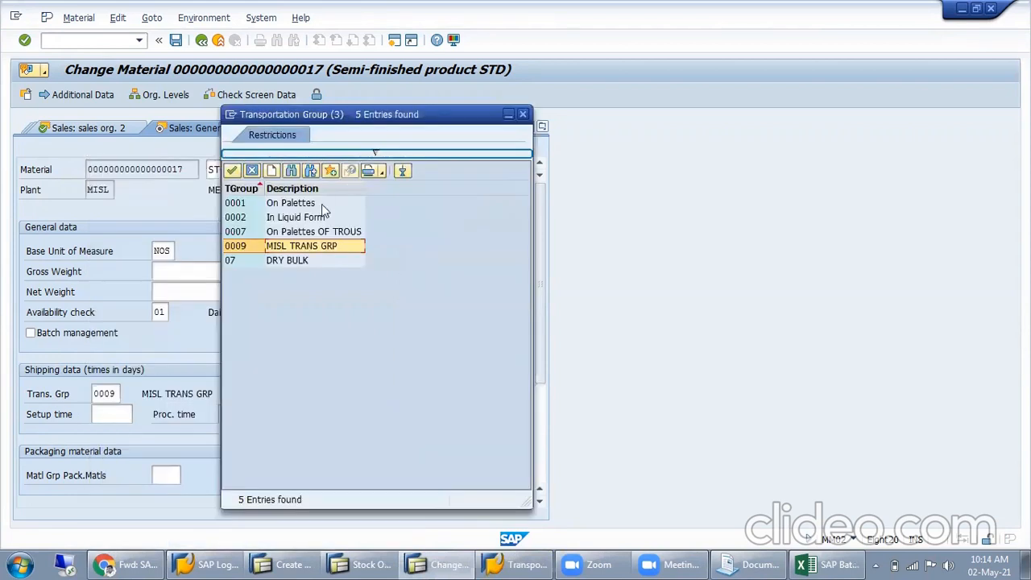
double_click(306, 247)
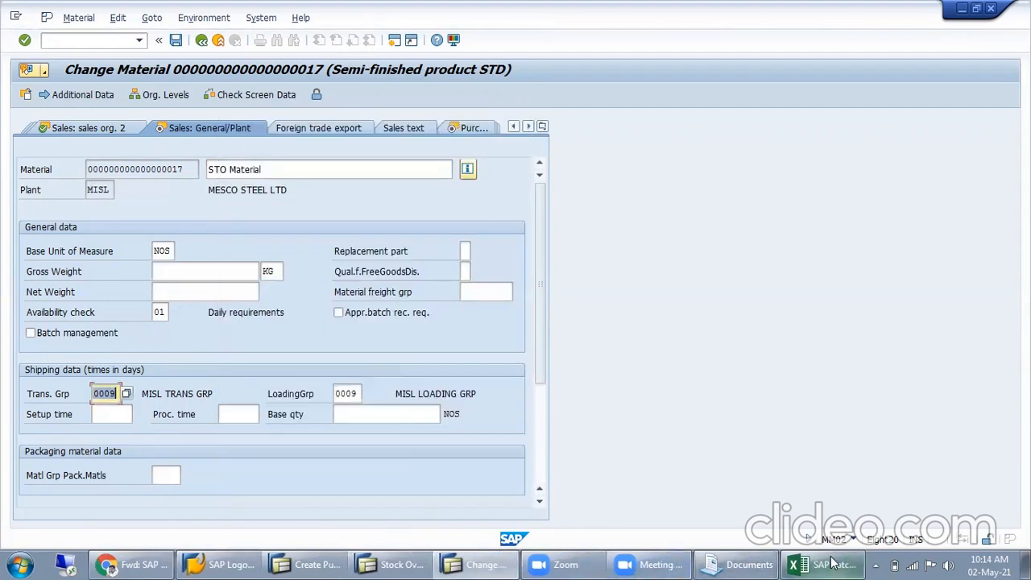
Step: Switch to the open Excel workbook and enter the heading "Loading" in cell M117 of Sheet1
left_click(834, 564)
left_click(725, 313)
type("Lodain")
key("Tab")
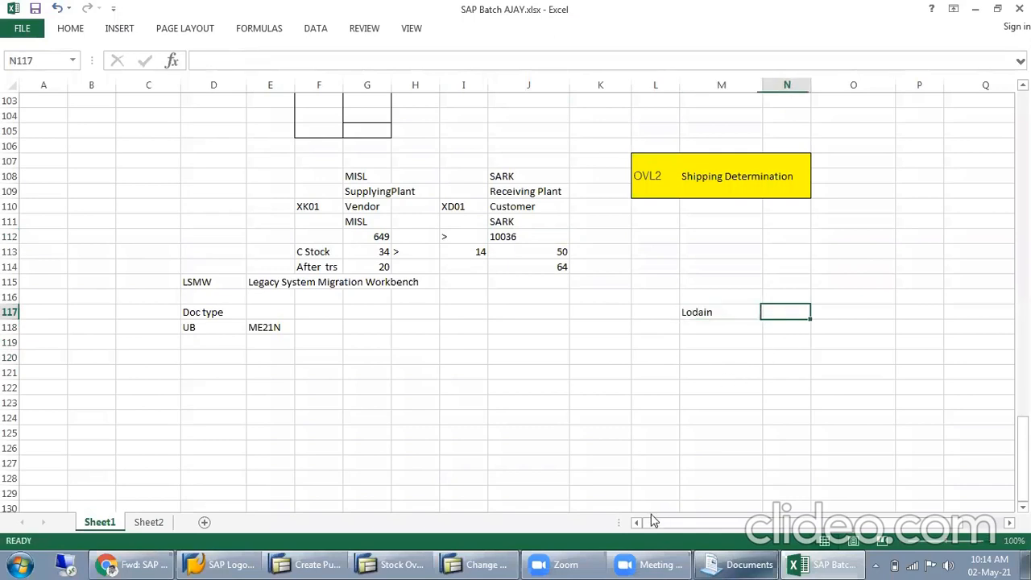
key("Left")
type("Loading")
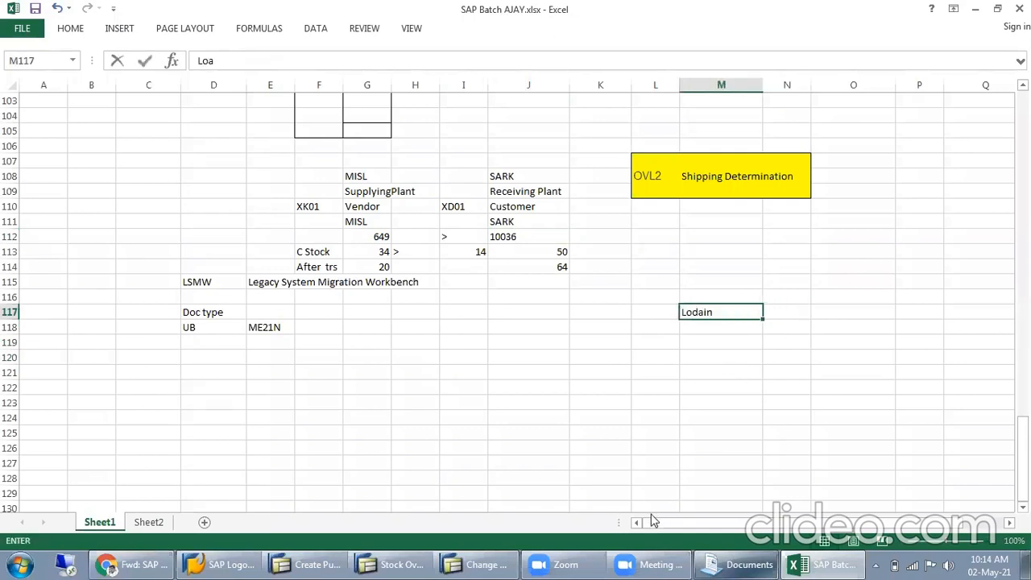
key("Tab")
Step: Enter the heading "Transpotation" in cell N117, beside the Loading heading
key("Tab")
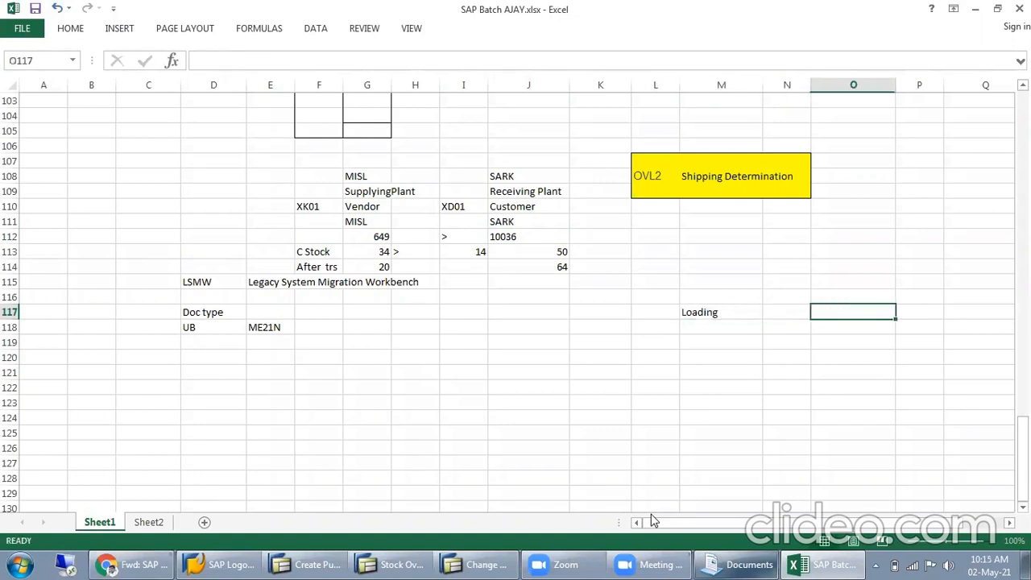
key("Left")
type("Tra")
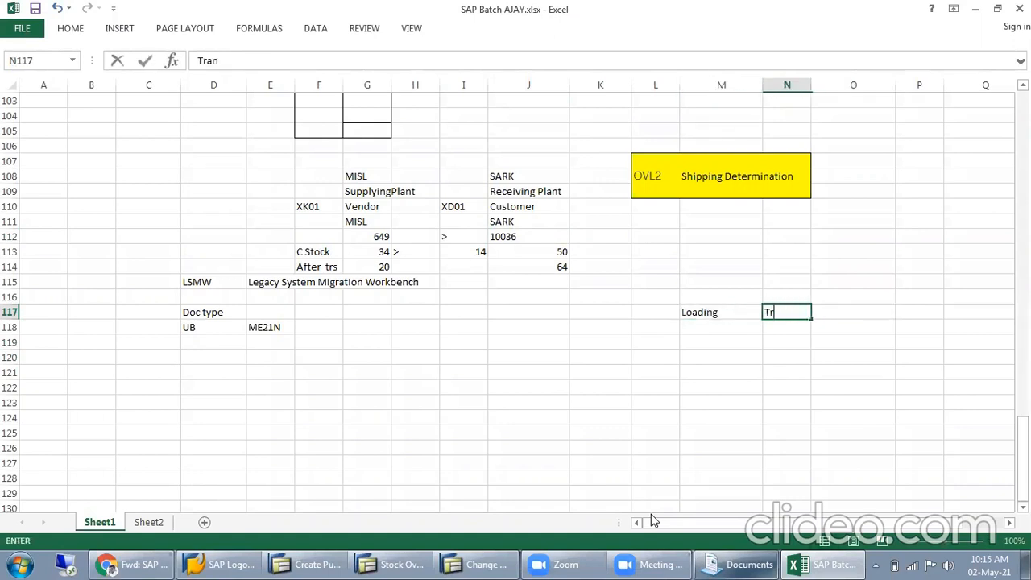
type("nspotation")
key("Return")
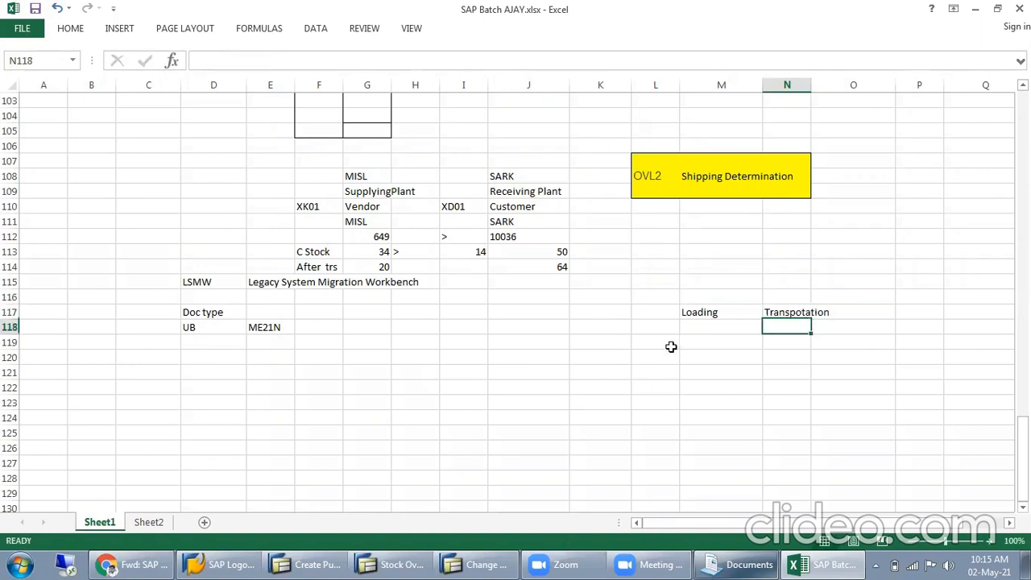
Step: Enter the loading examples CRANE and MANPOWER in cells M118 and M119 under the Loading heading
left_click(701, 328)
type("CRAN")
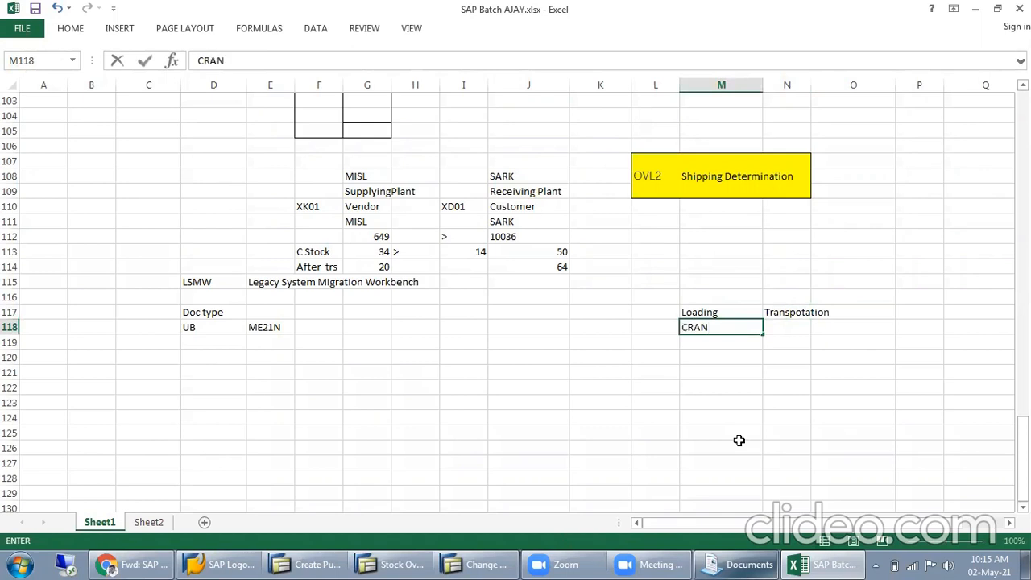
type("E")
key("Return")
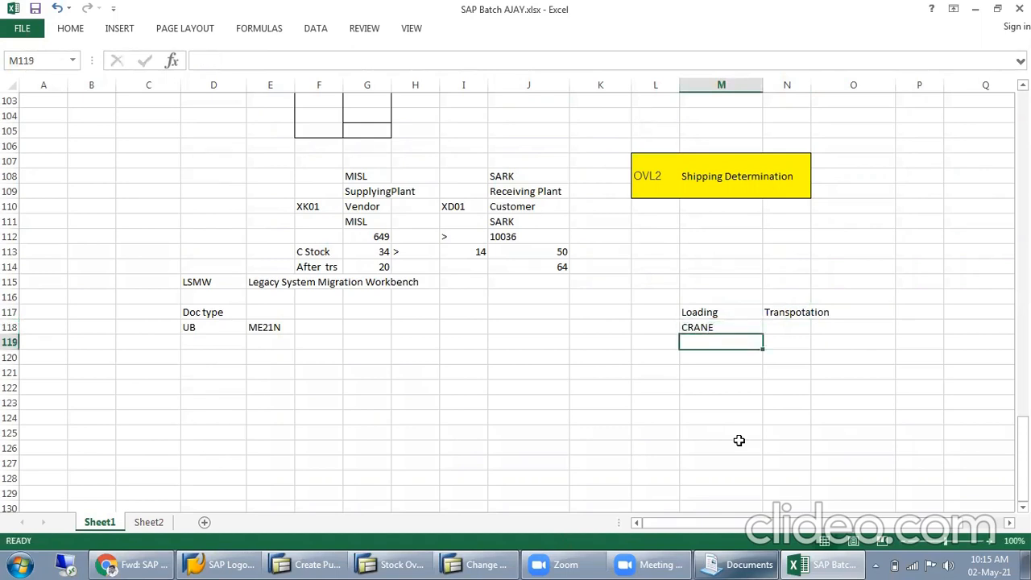
type("MAN")
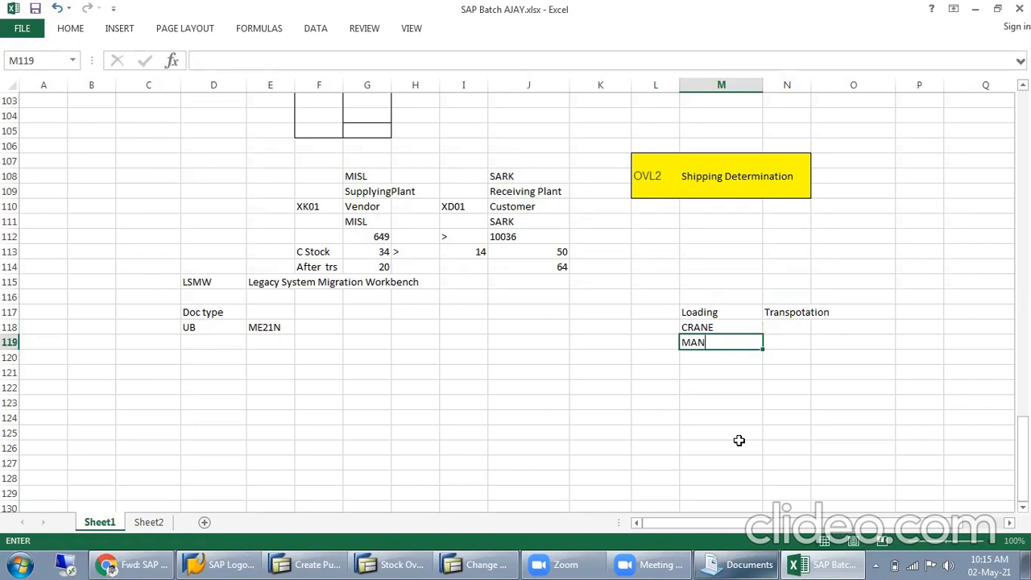
type("POWER")
key("Return")
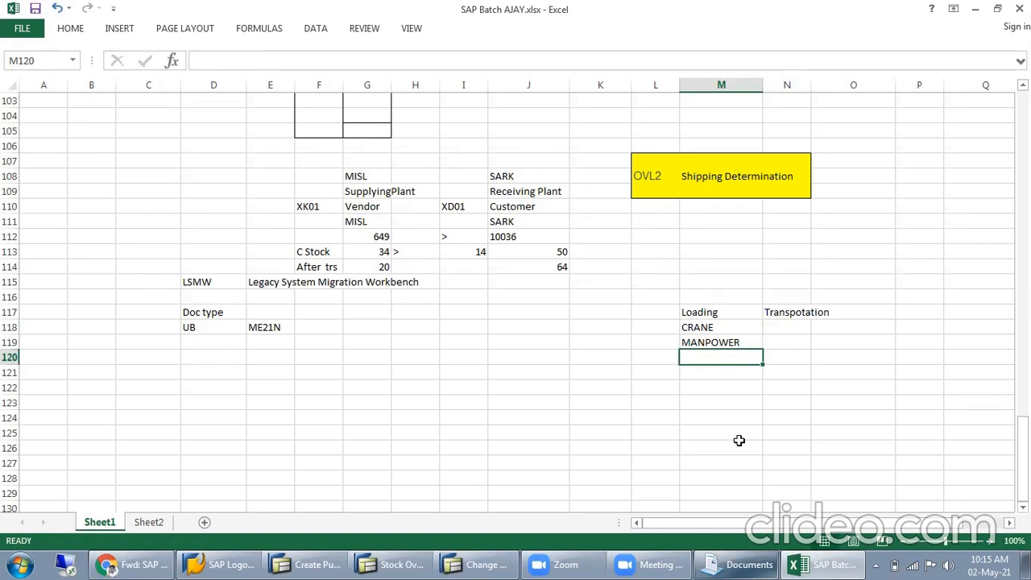
Step: Add JCB and STANDARD in cells M120 and M121 to complete the list of loading examples
type("JCB")
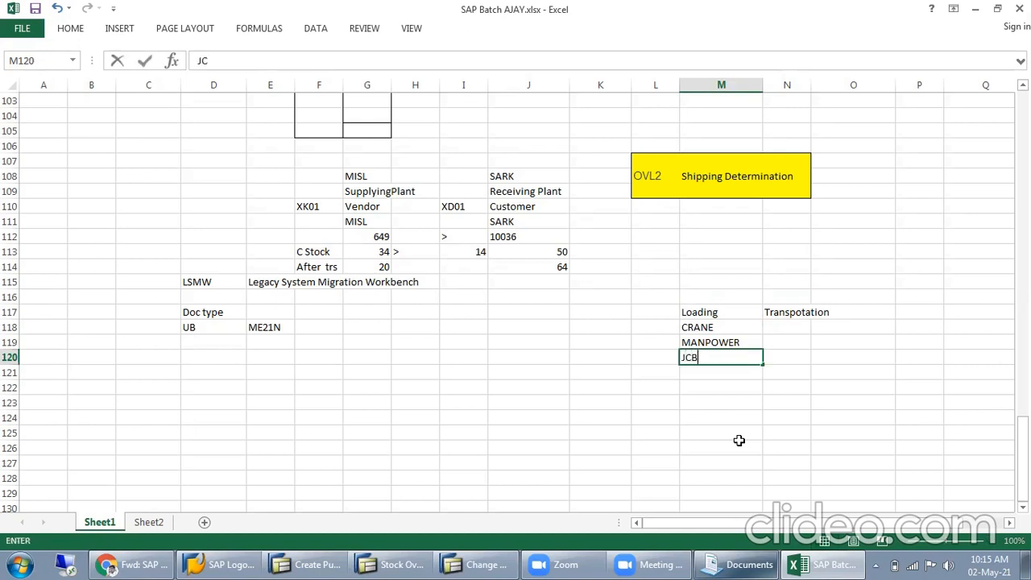
key("Tab")
left_click_drag(728, 328, 723, 360)
left_click(729, 371)
left_click(729, 326)
left_click(722, 371)
type("STANDARD")
left_click(759, 385)
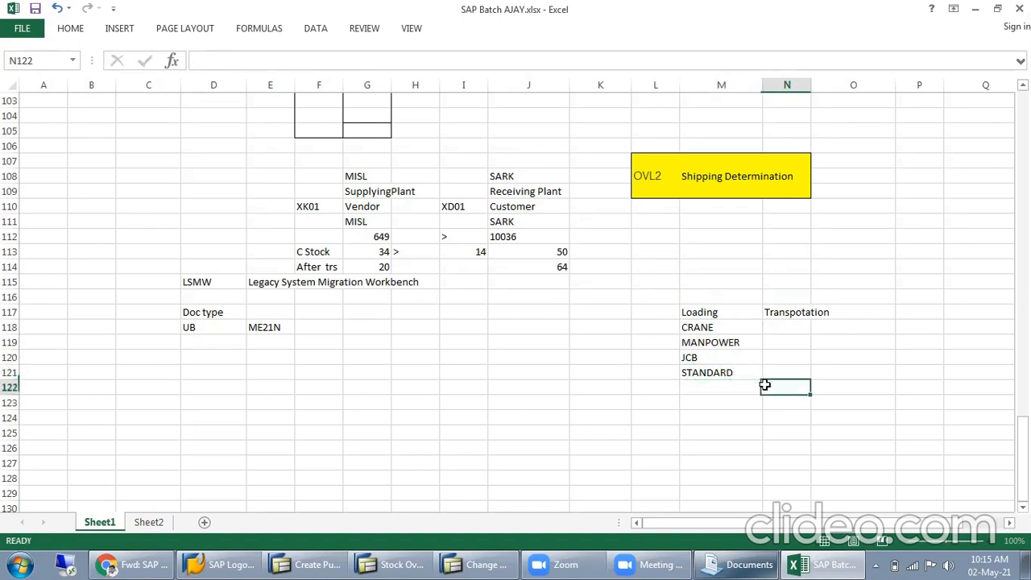
Step: Enter the transportation examples ROAD and RAIL in cells N118 and N119 under the Transpotation heading
left_click(792, 326)
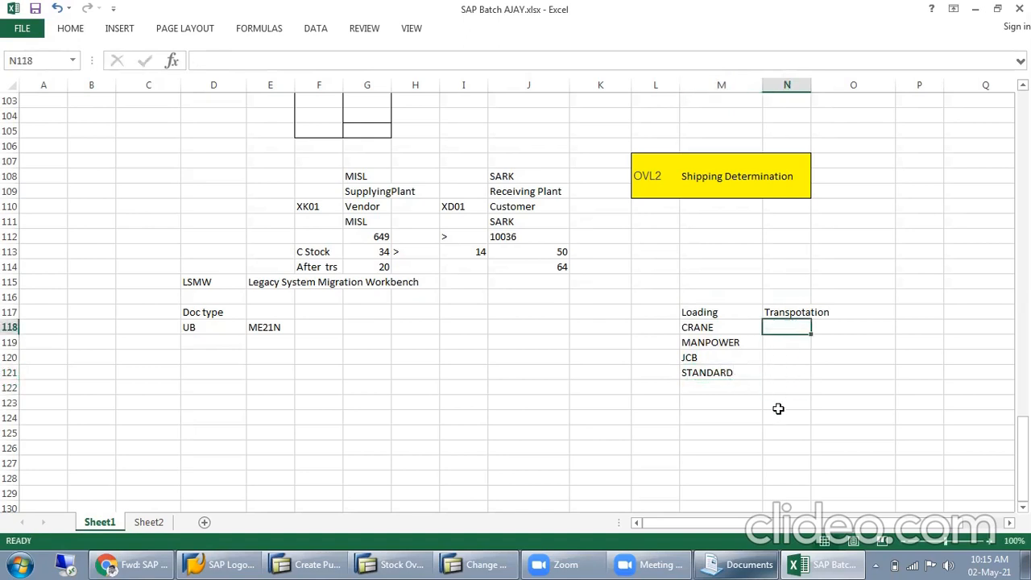
type("ROAD")
key("Return")
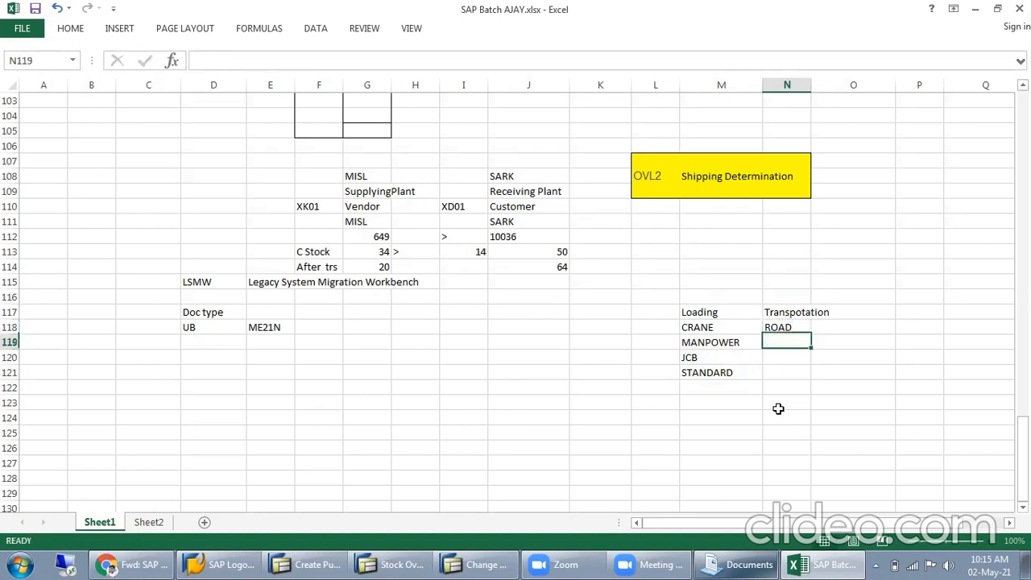
left_click_drag(739, 326, 729, 385)
left_click(786, 343)
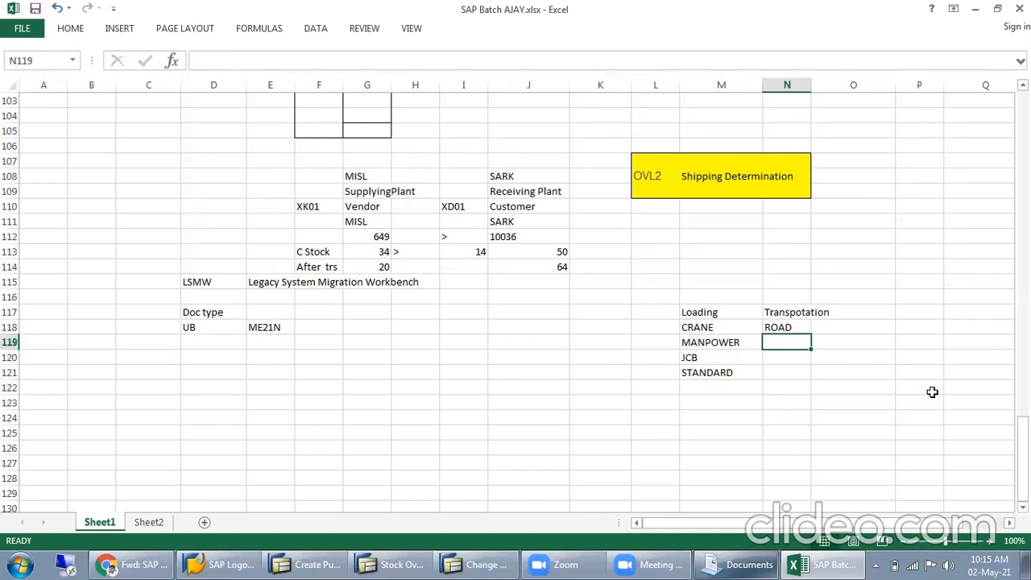
type("RAIL")
key("Return")
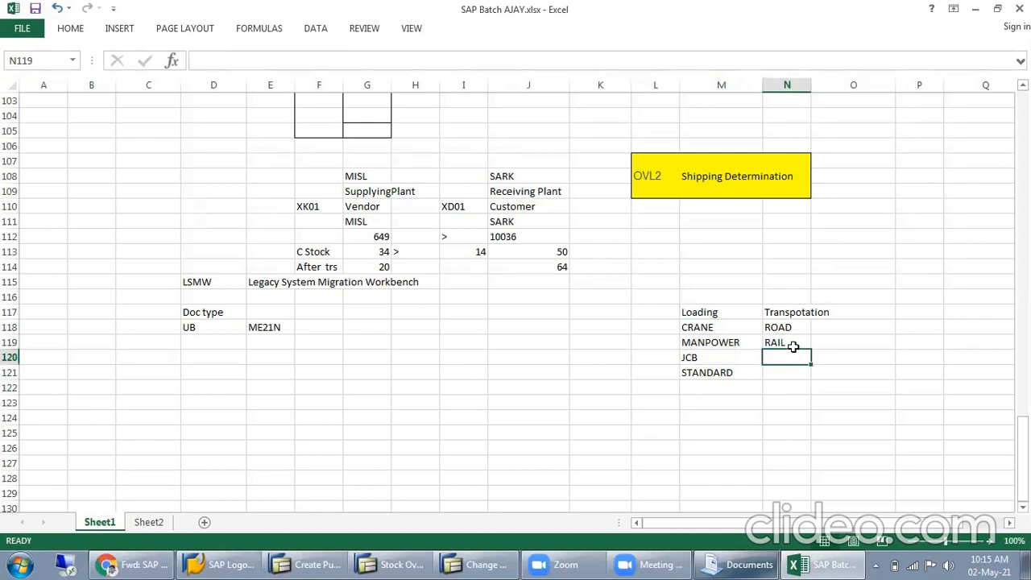
Step: Add SHIP and FLIGHT in cells N120 and N121 to complete the list of transportation examples
type("S")
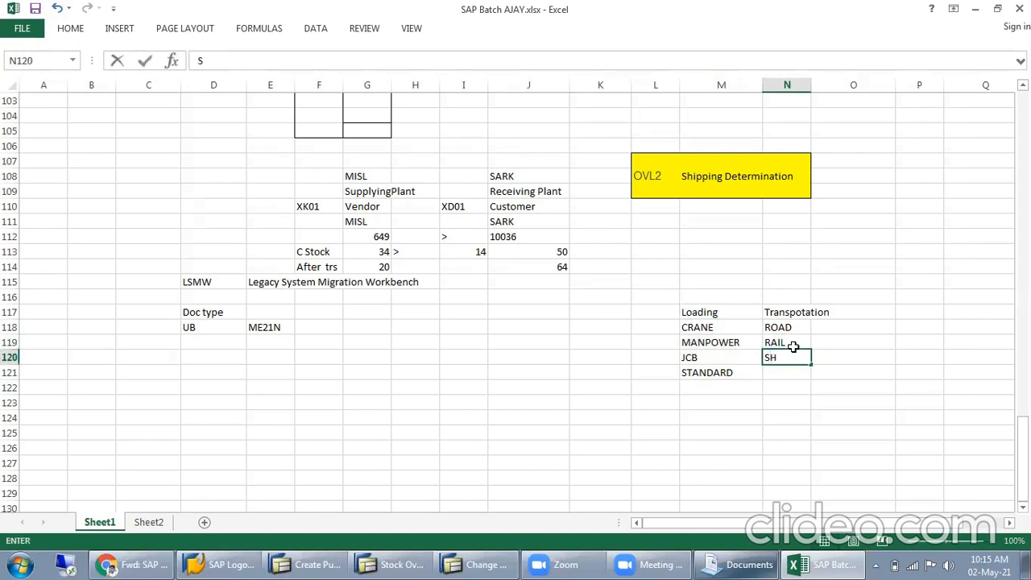
type("HIP")
key("Return")
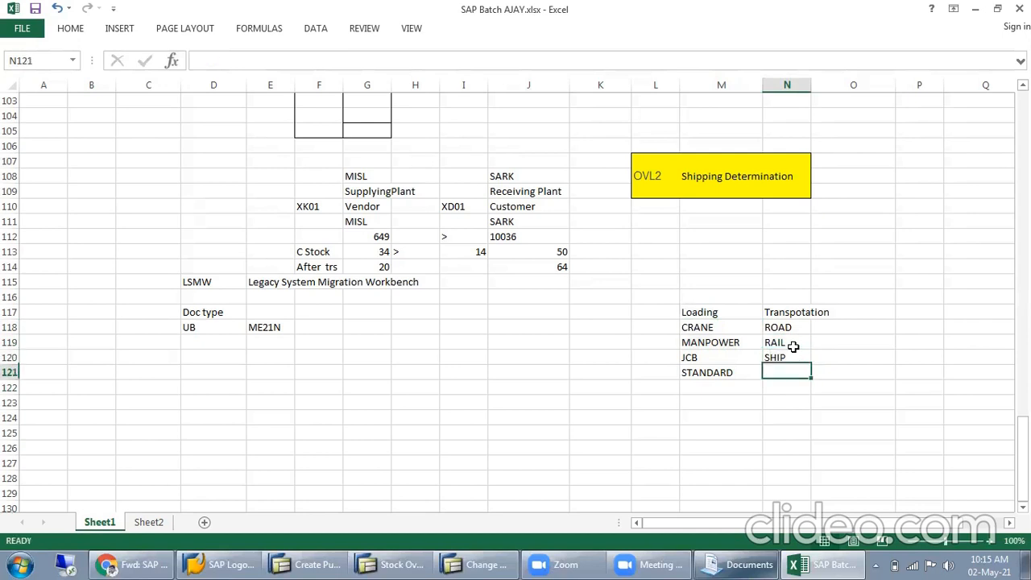
type("FLIGHT")
key("Return")
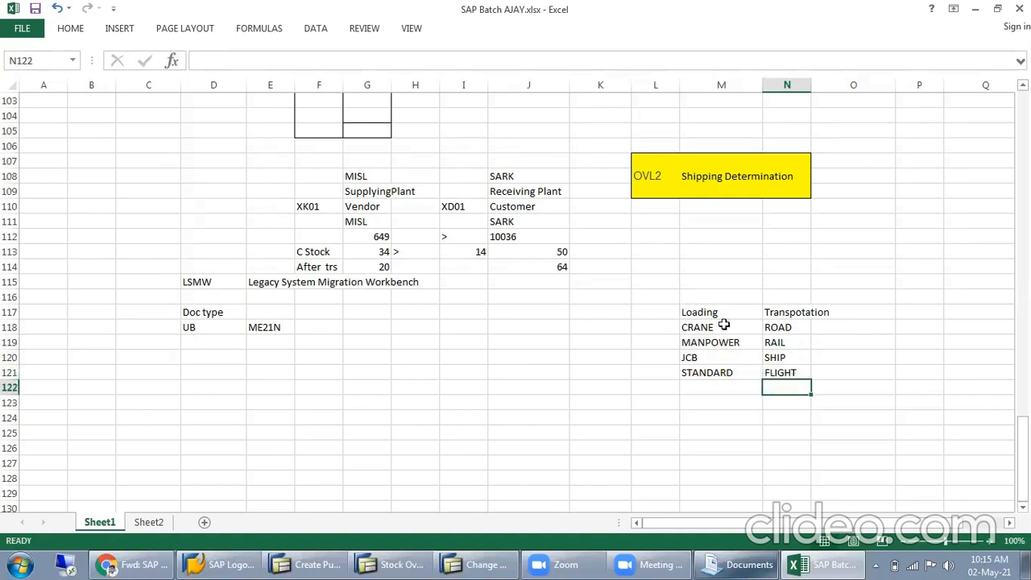
left_click_drag(741, 327, 782, 387)
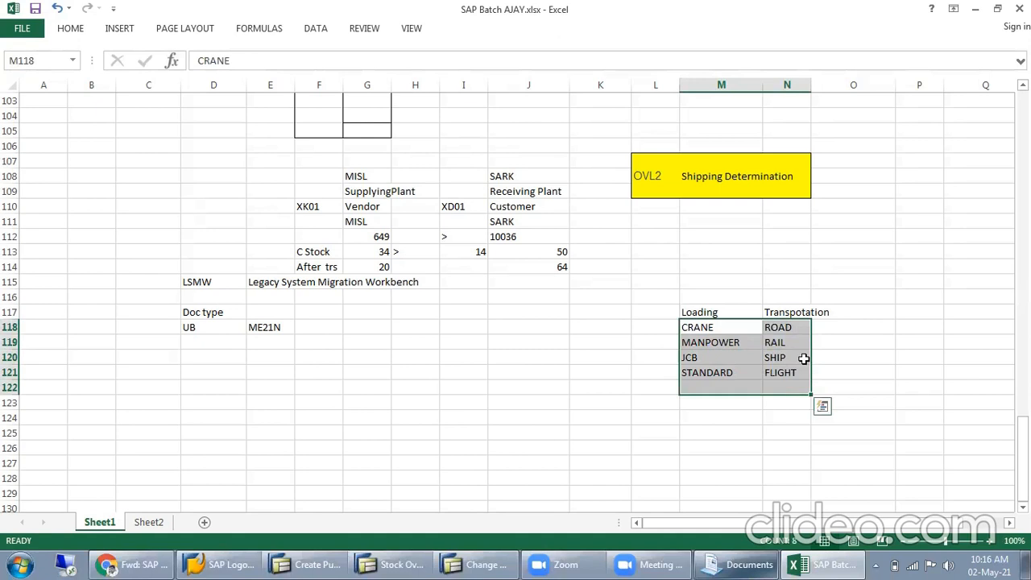
left_click(799, 314)
left_click(787, 358, "shift")
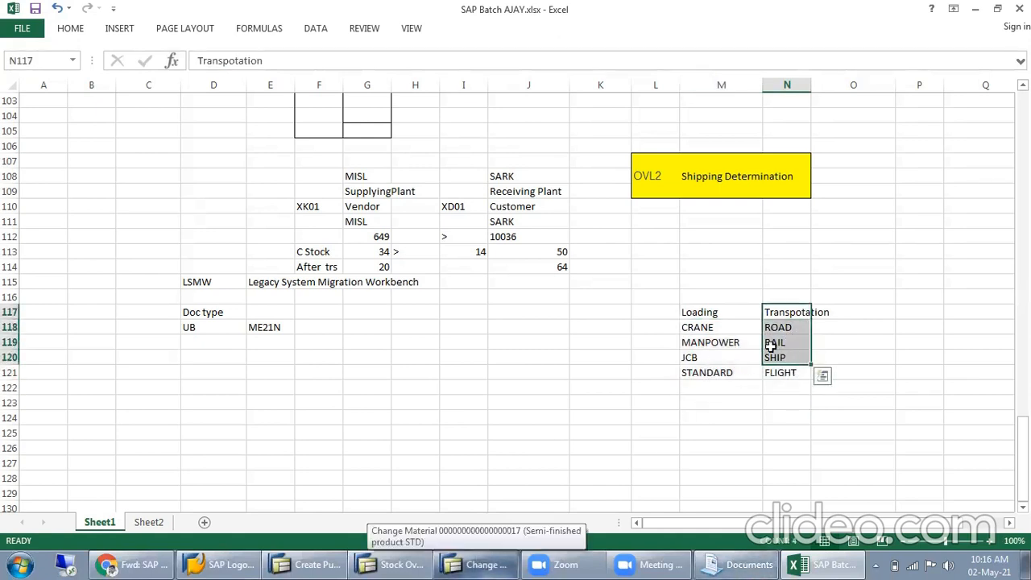
left_click_drag(784, 331, 782, 375)
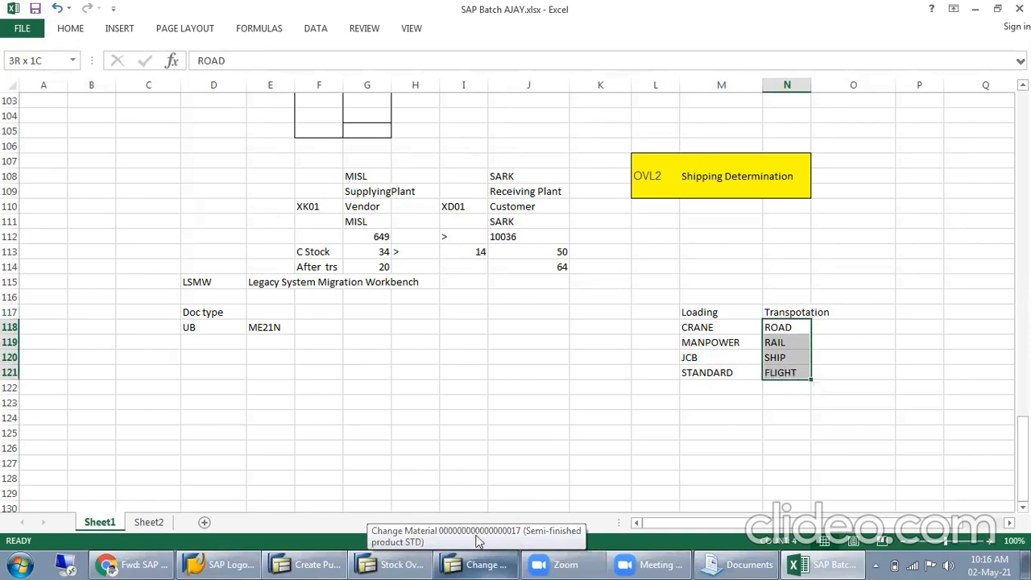
Step: Switch to the SAP Create Purchase Order session and check the loading group in the item's shipping data
left_click(392, 562)
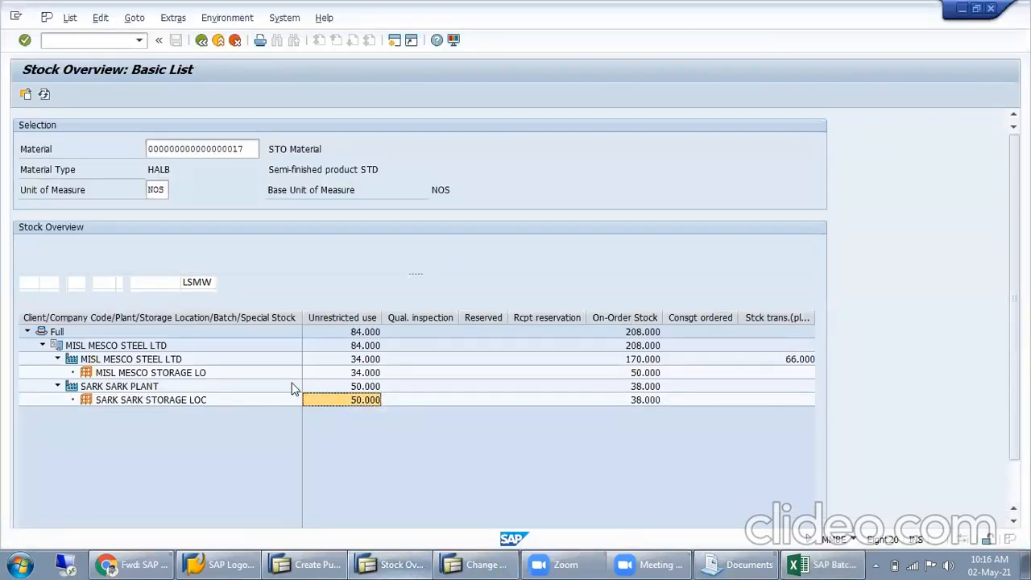
left_click(310, 564)
left_click(154, 461)
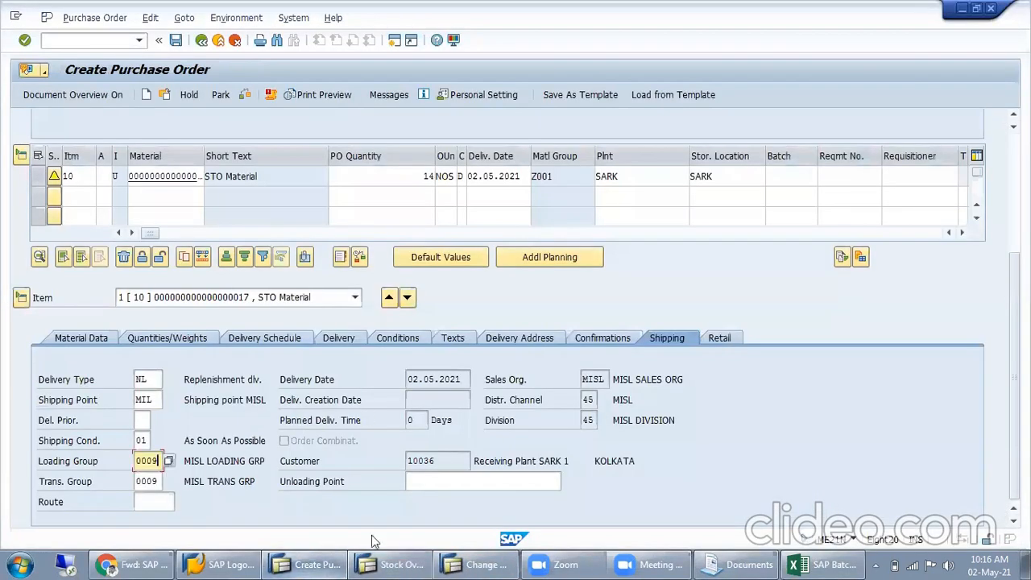
Step: Check the transportation and loading groups in the Change Material session, save the material, and return to SAP Easy Access
left_click(479, 563)
left_click_drag(96, 394, 334, 419)
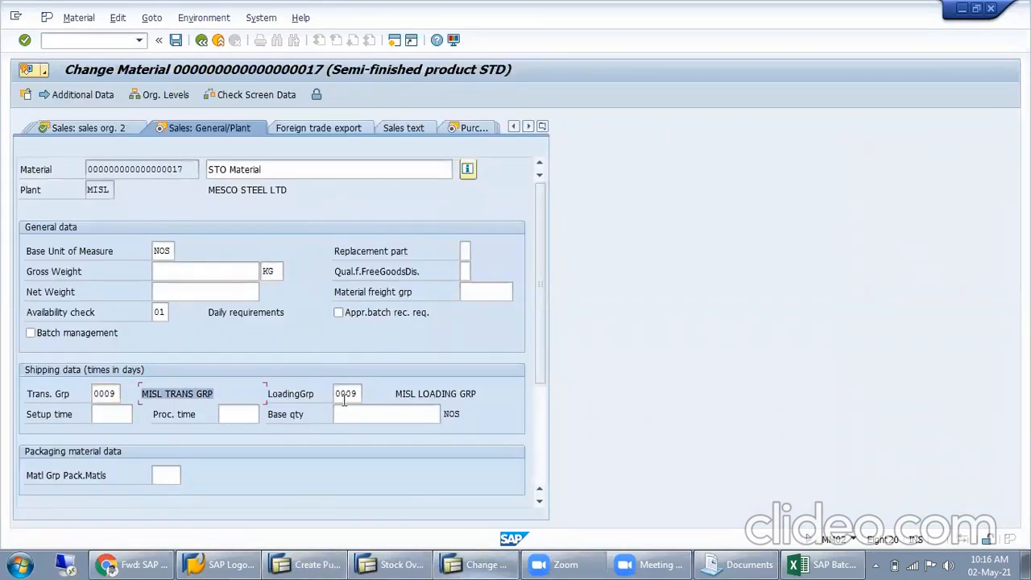
double_click(361, 394)
left_click_drag(401, 395, 488, 401)
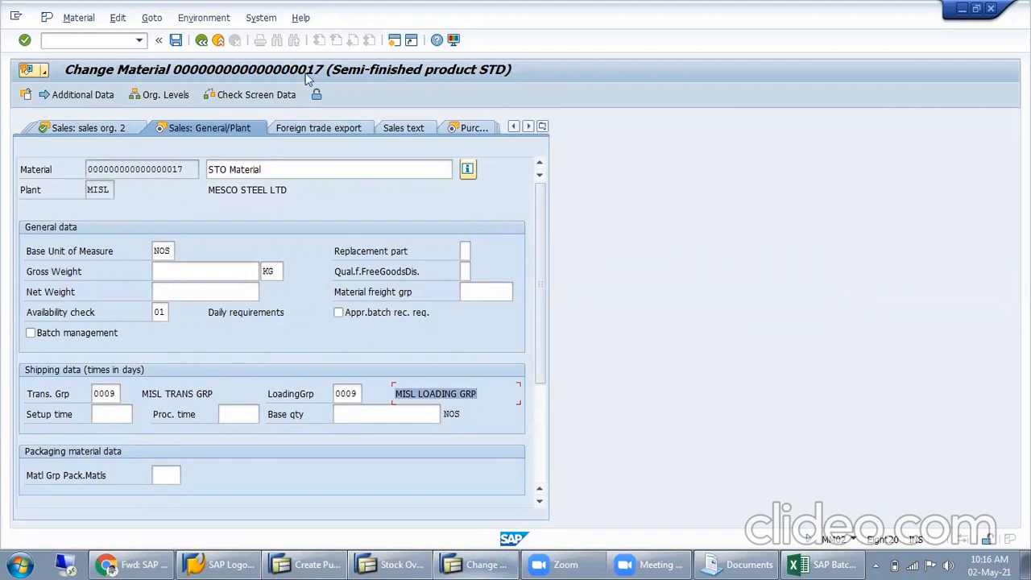
left_click(176, 40)
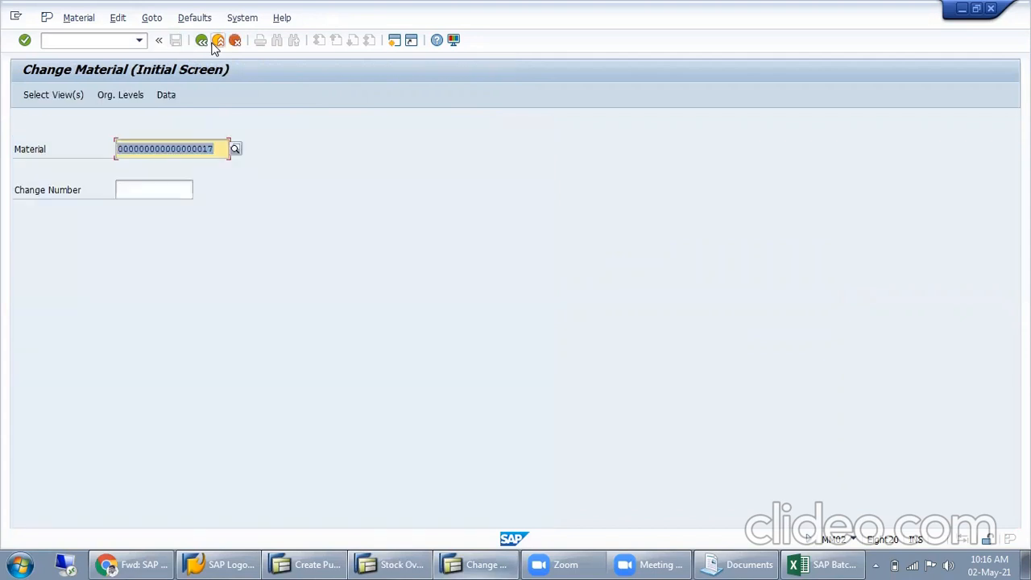
left_click(216, 42)
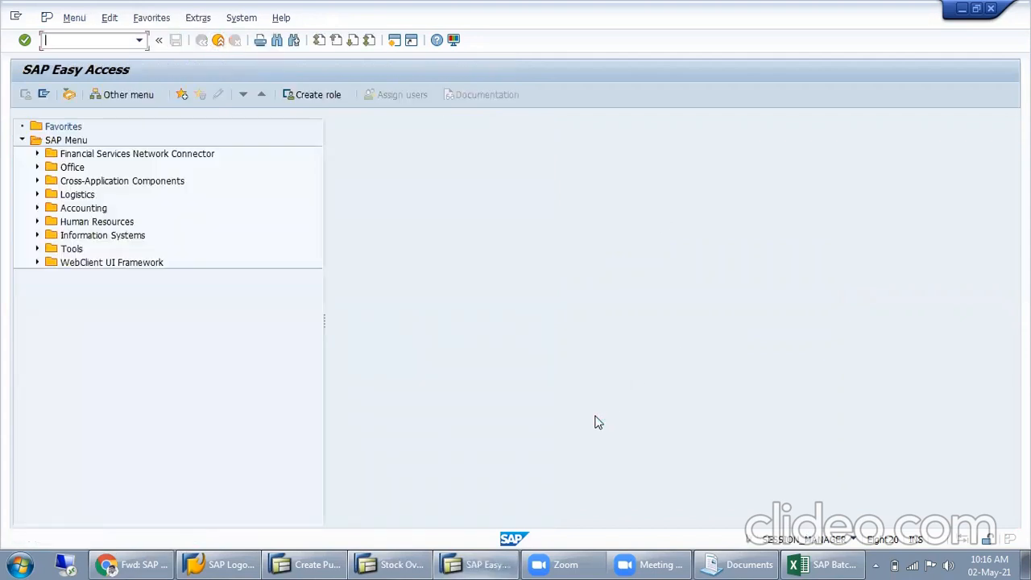
Step: Review the purchase order item's shipping data: shipping condition, loading and transportation groups, customer, sales organization, distribution channel and delivery creation date
left_click(369, 565)
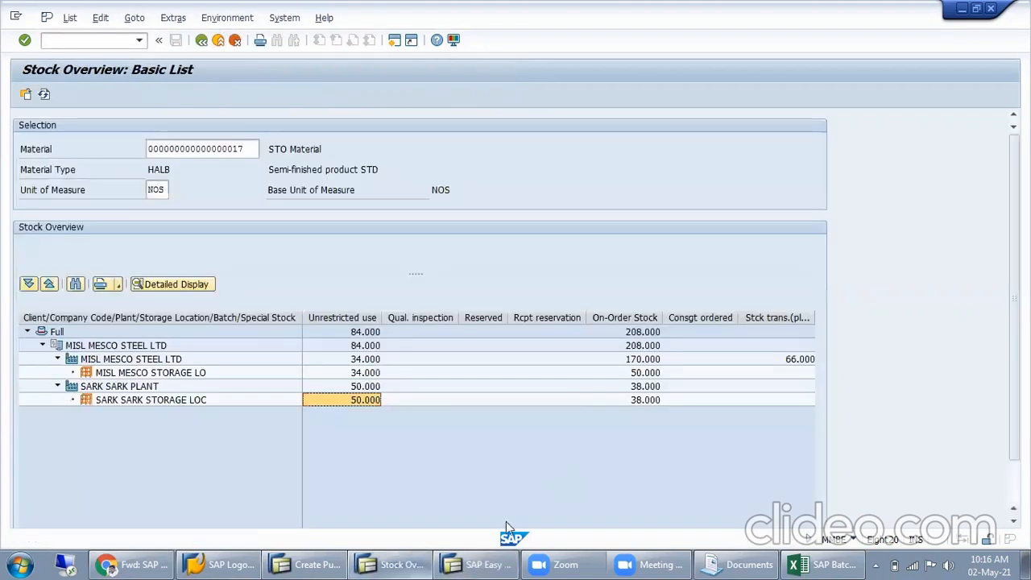
left_click(477, 563)
left_click(324, 565)
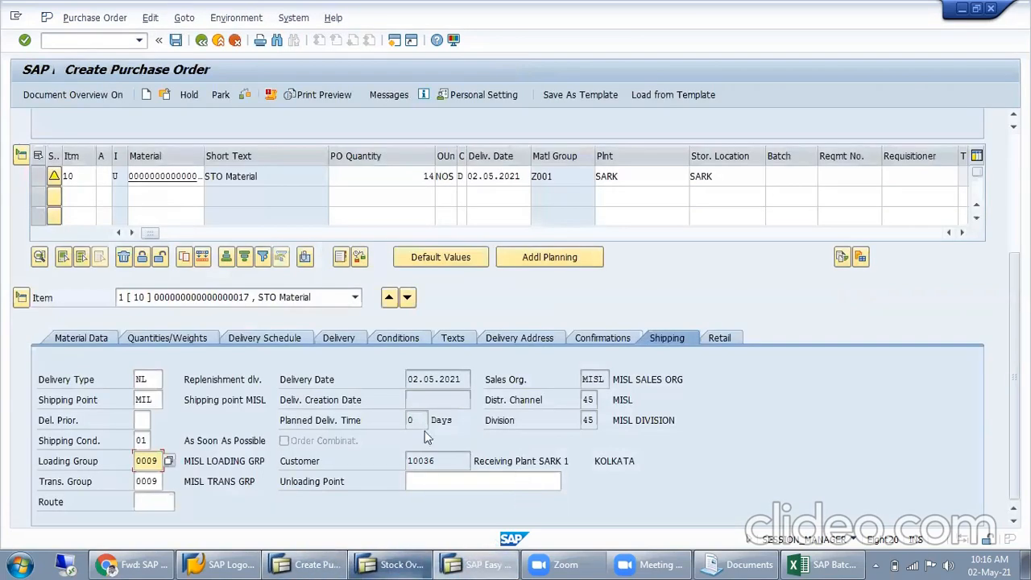
left_click(142, 441)
left_click(141, 461)
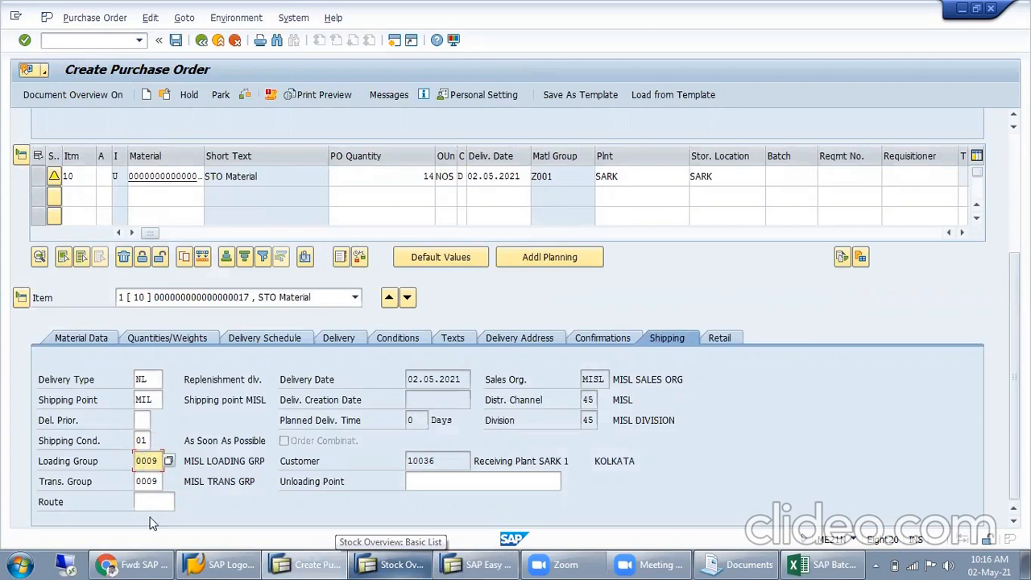
left_click(145, 482)
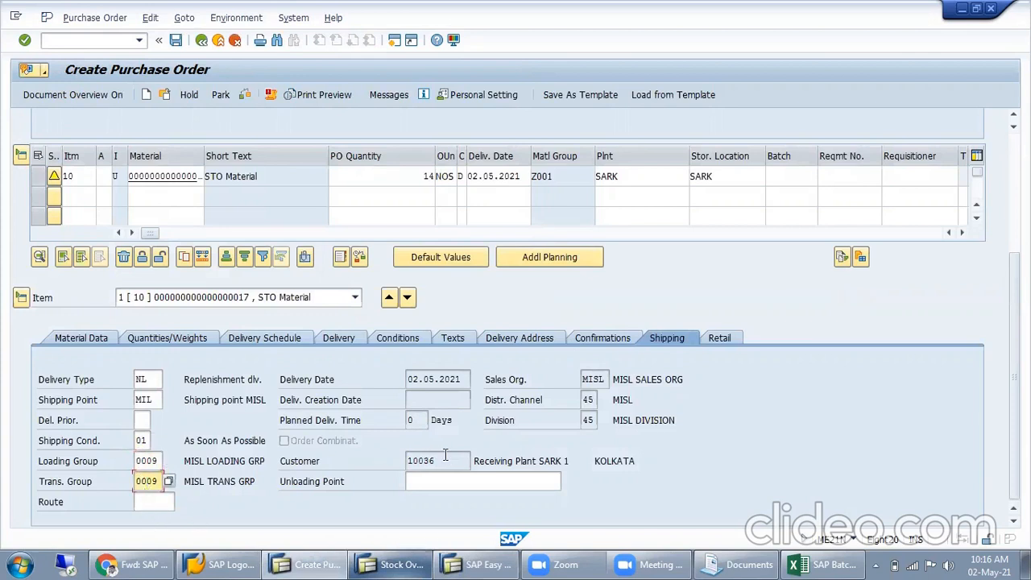
left_click_drag(444, 456, 321, 477)
left_click_drag(584, 463, 520, 463)
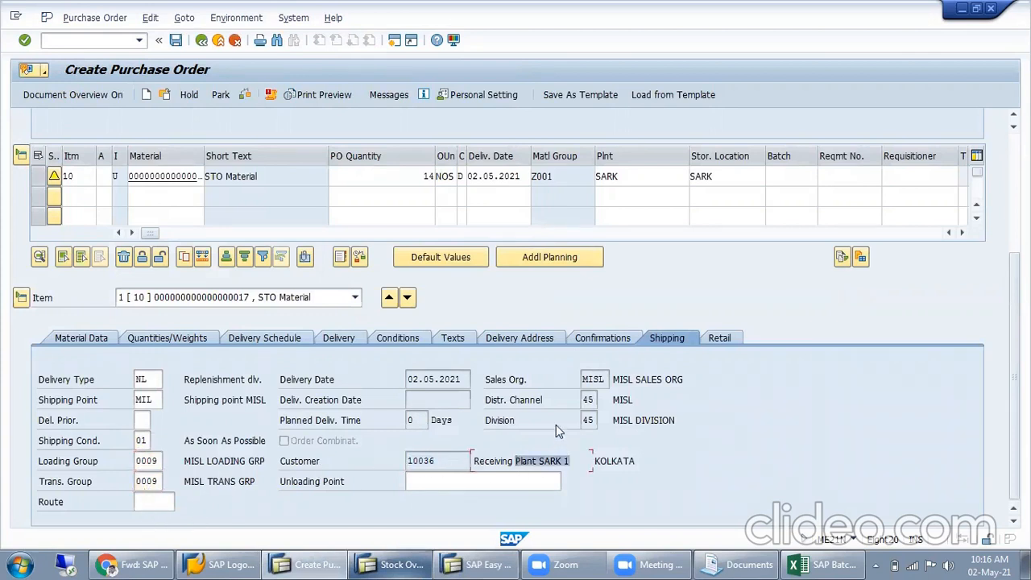
left_click(587, 400)
left_click_drag(583, 379, 606, 380)
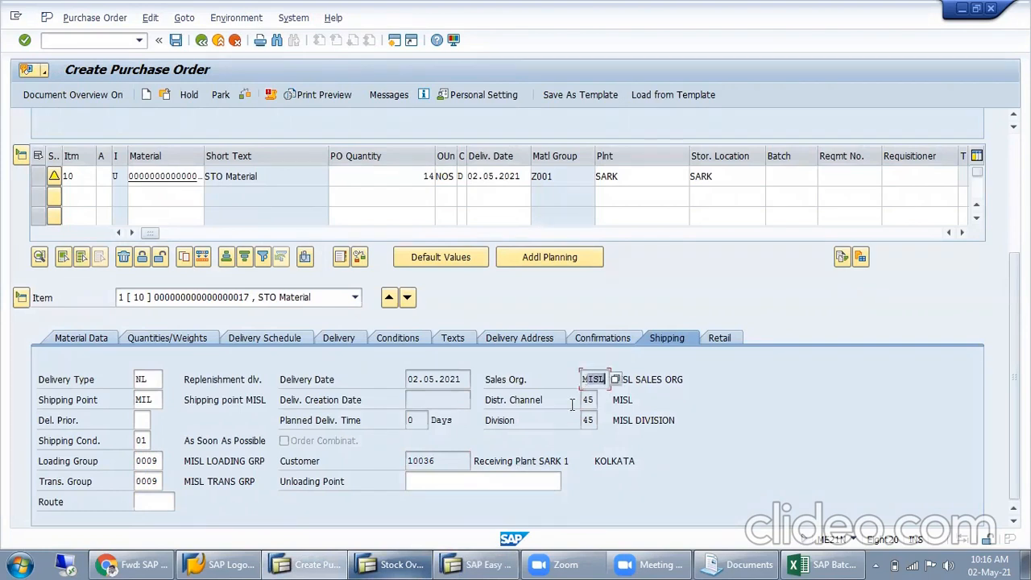
left_click(438, 400)
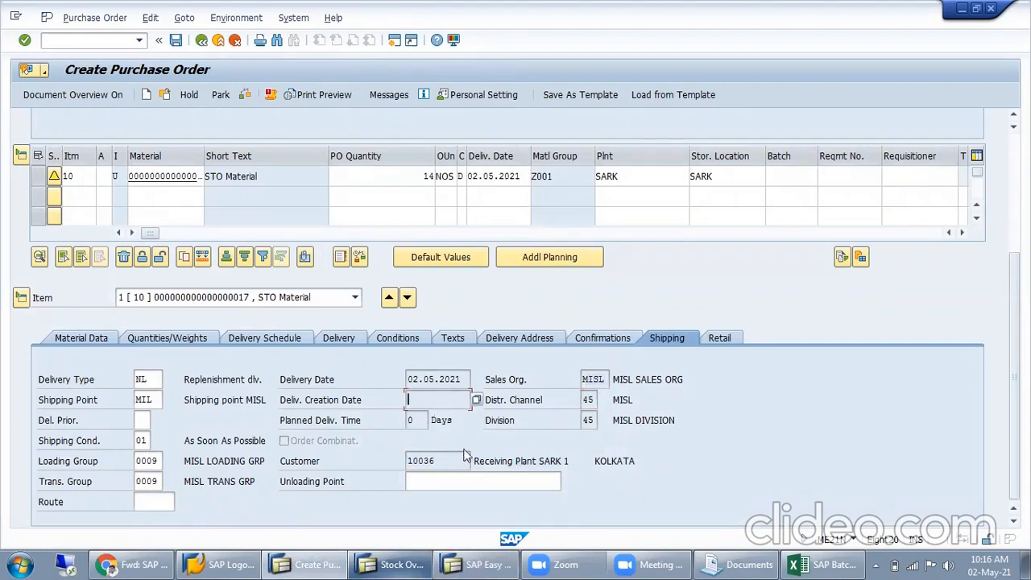
Step: Check the stock transport order from supplying plant MISL for the STO Material and save it
left_click(245, 95)
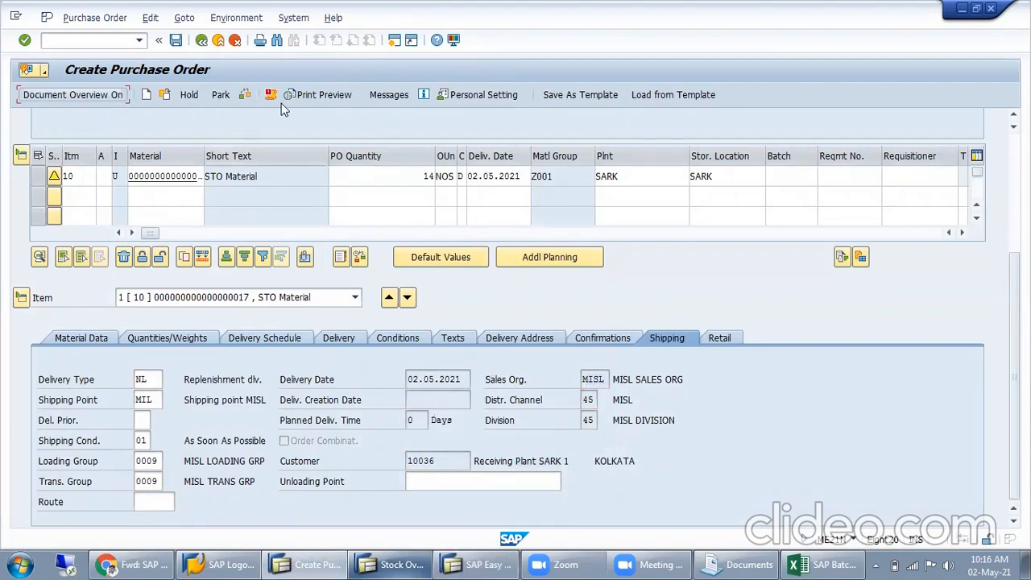
left_click(246, 94)
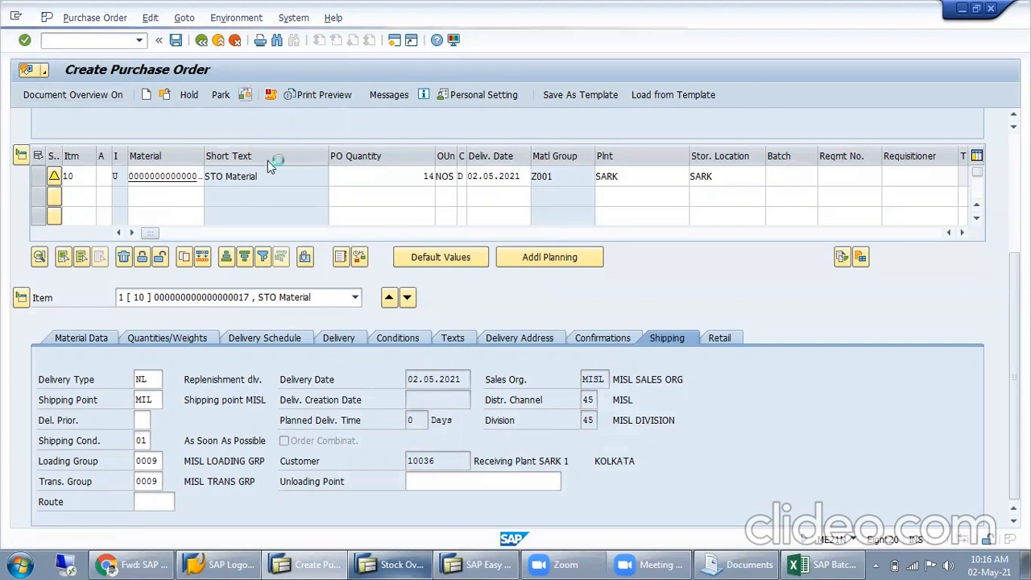
left_click(47, 356)
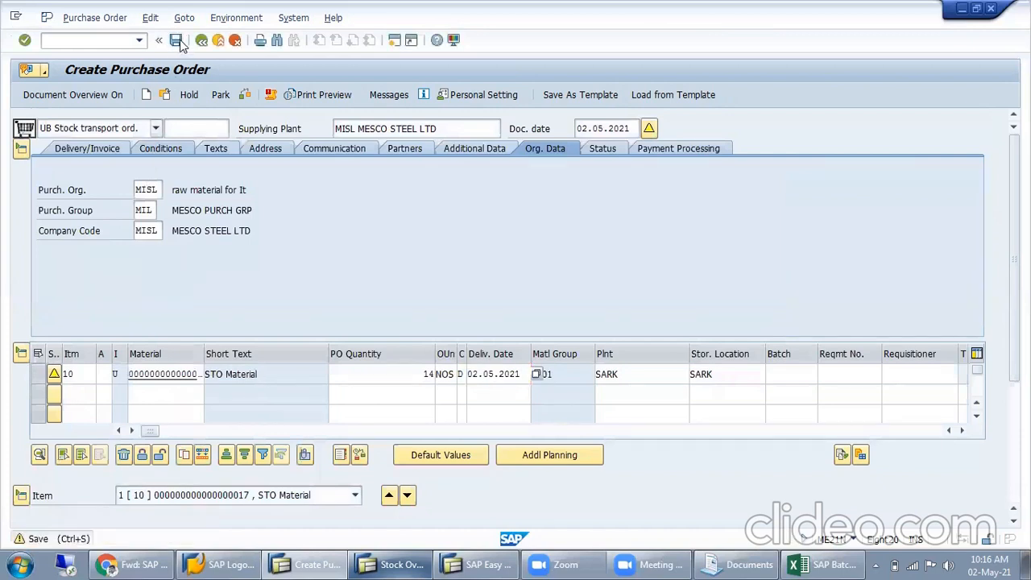
left_click(258, 343)
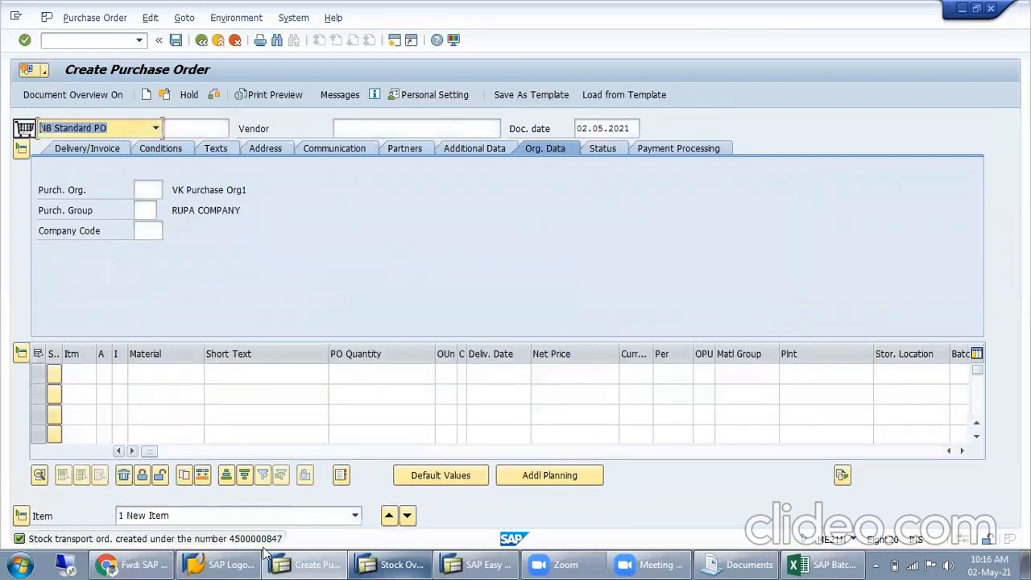
Step: Open the details of the order creation message and copy the stock transport order number
left_click(340, 476)
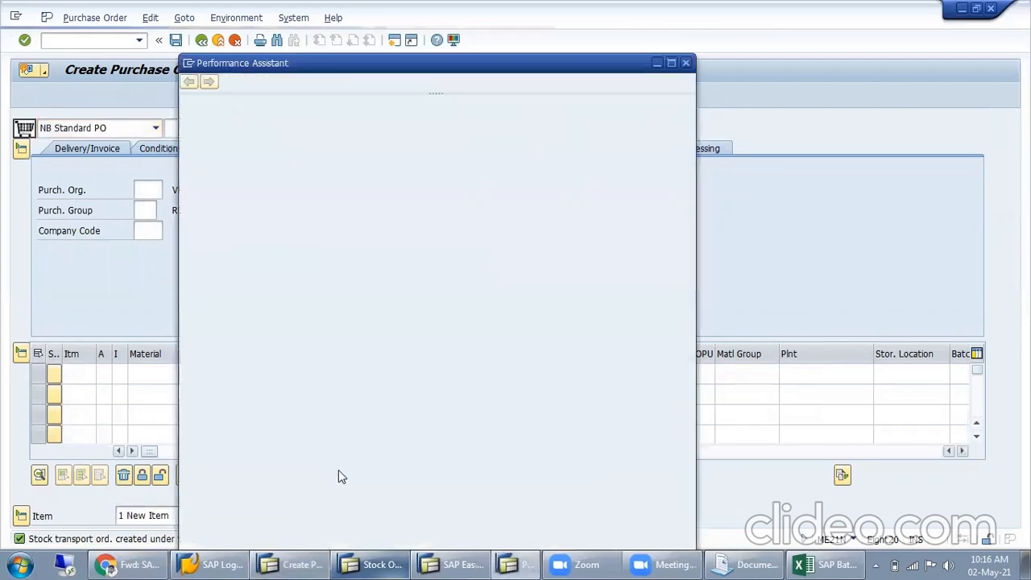
double_click(561, 115)
key("ctrl+c")
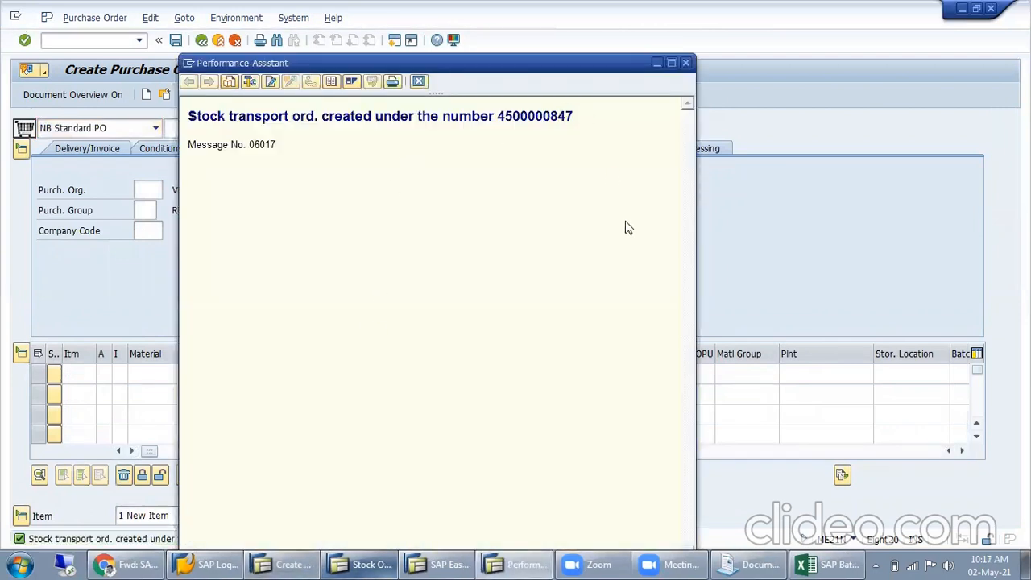
Step: Switch to Excel, label cell D122 STO PO, paste the copied stock transport order number in E122, and widen column E to fit it
left_click(830, 564)
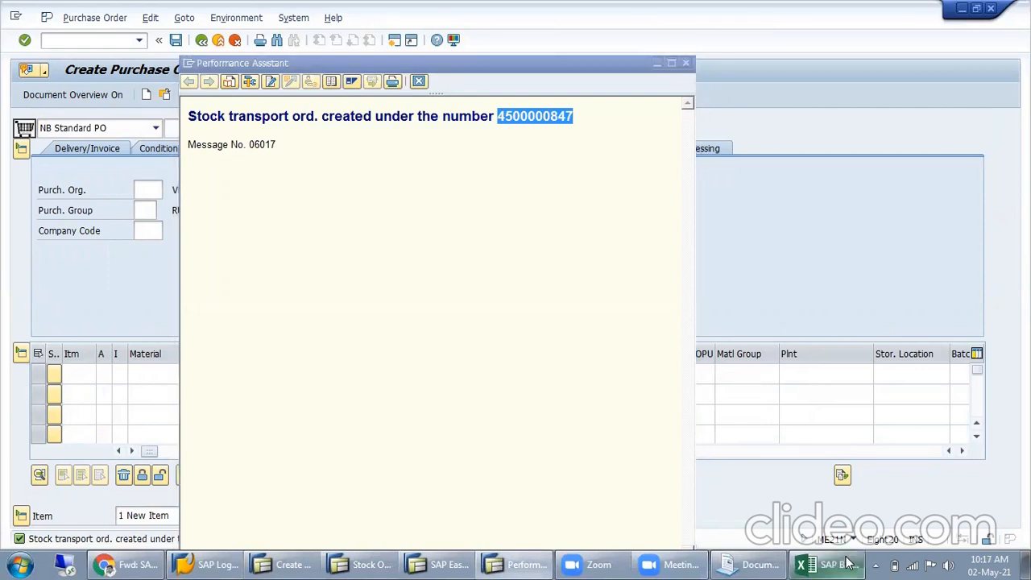
left_click(214, 387)
type("STO PO")
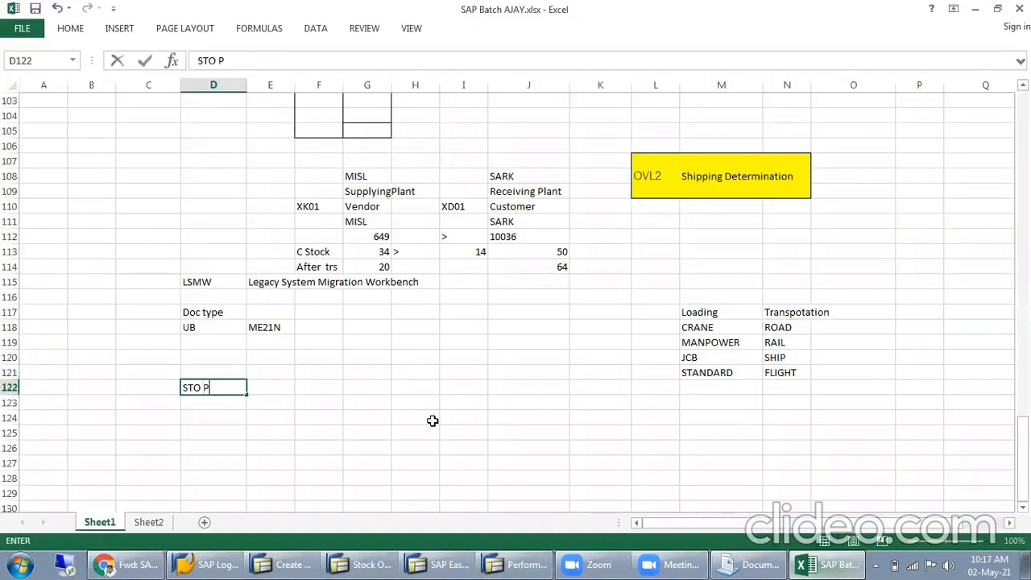
key("Tab")
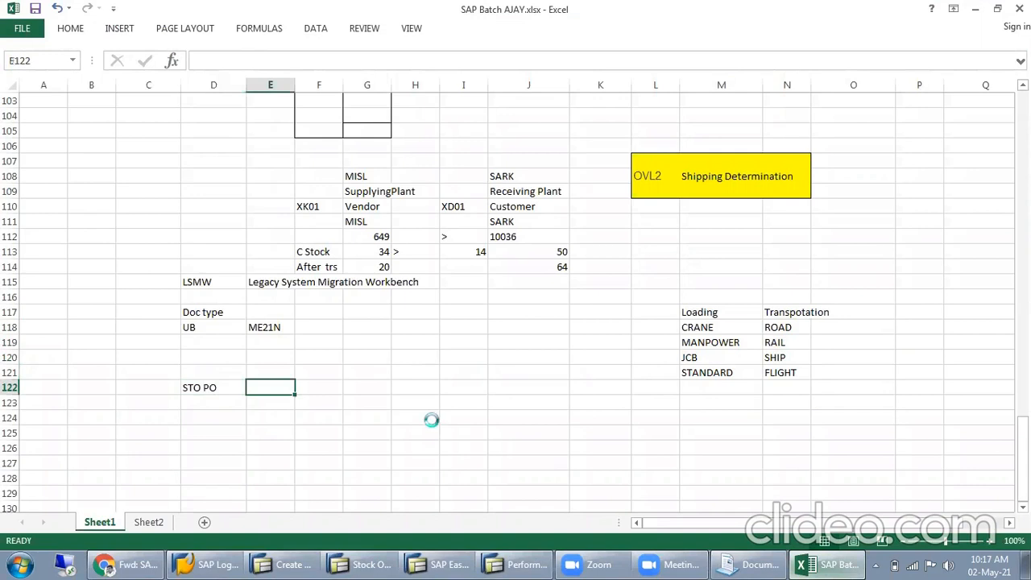
key("ctrl+v")
left_click(433, 386)
left_click(270, 394)
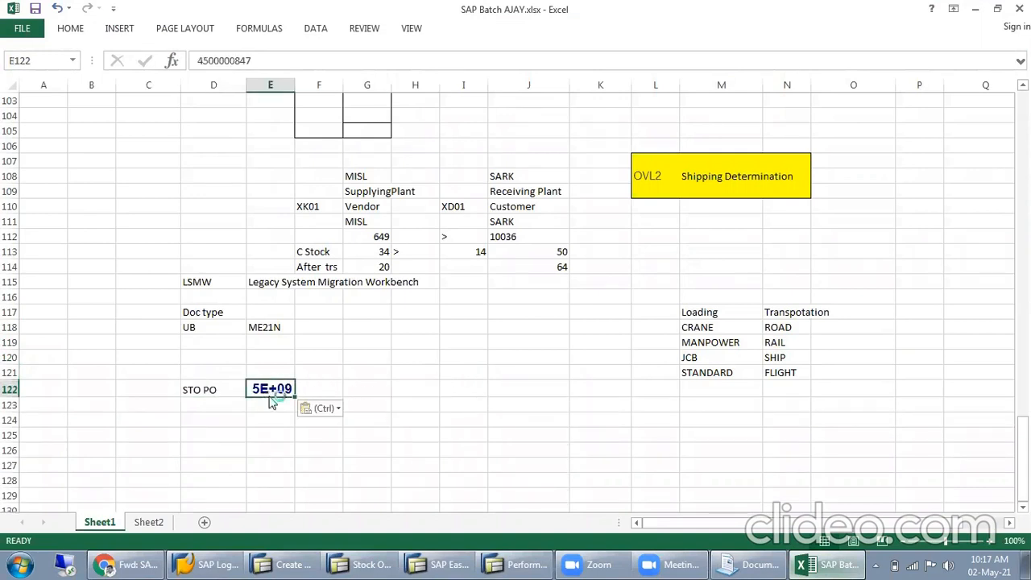
double_click(274, 393)
left_click(352, 376)
left_click(368, 433)
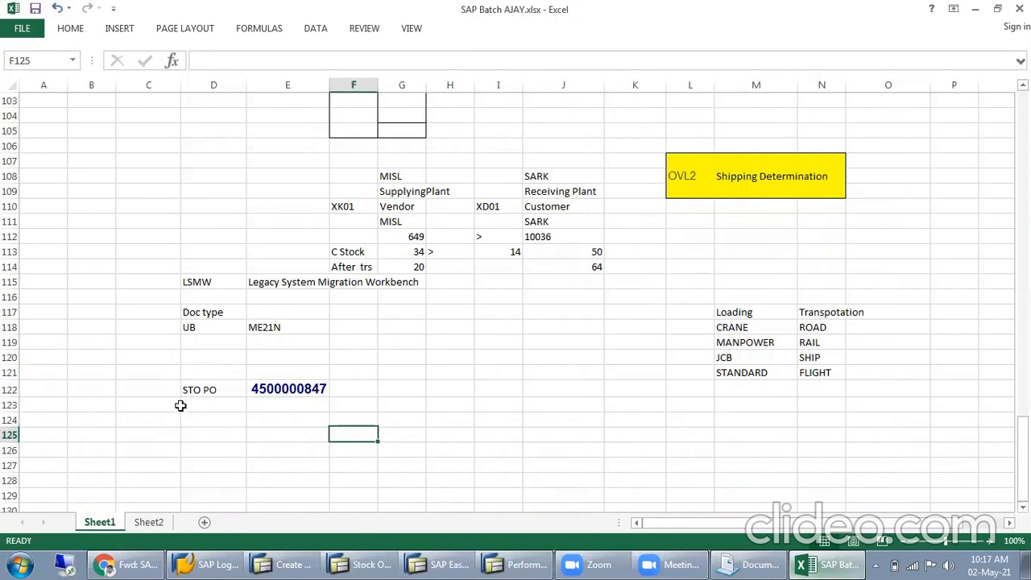
left_click(195, 402)
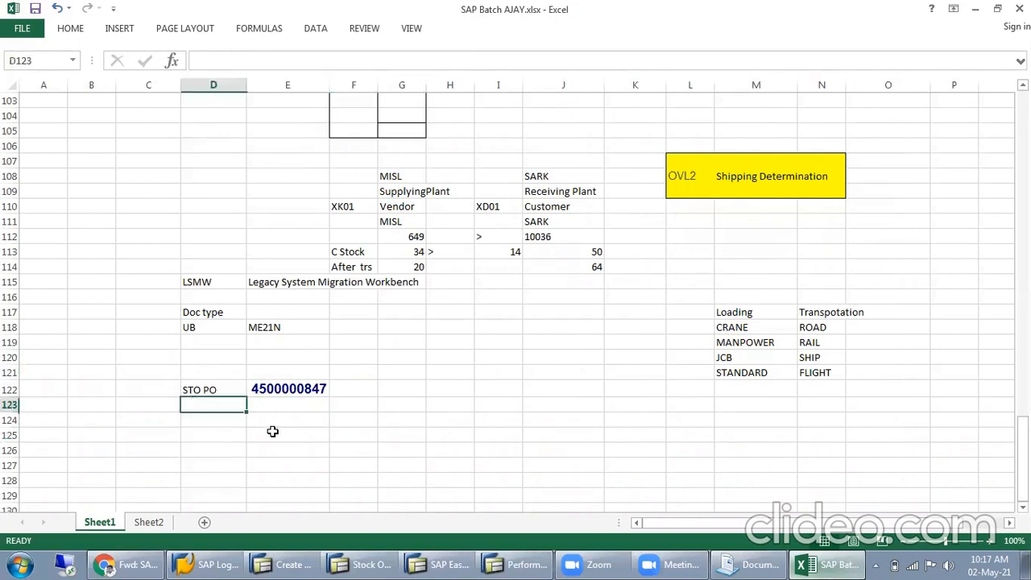
Step: Switch to SAP, exit Stock Overview and the purchase order, and close the extra sessions, keeping a single SAP Easy Access session
left_click(363, 564)
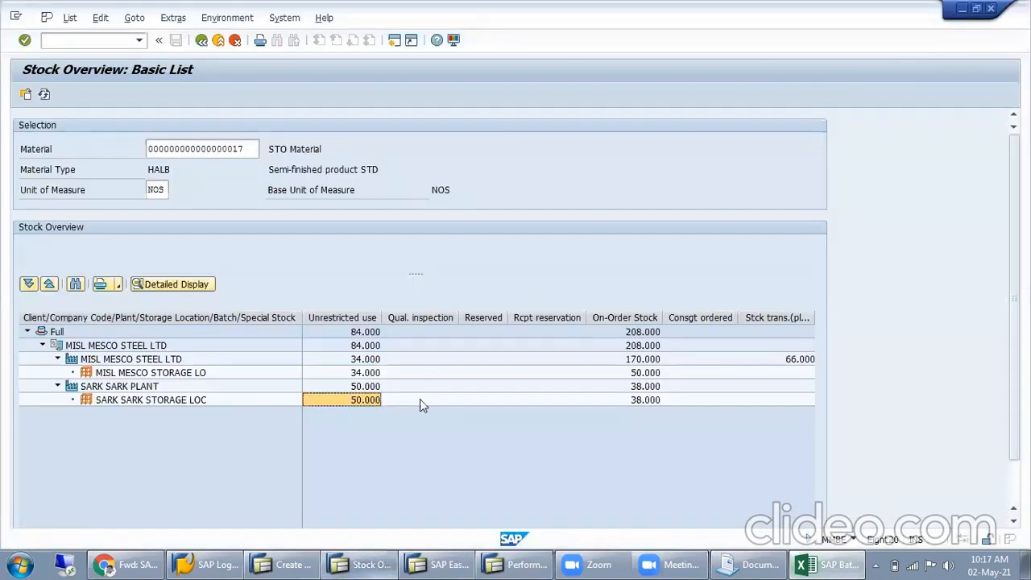
left_click(234, 41)
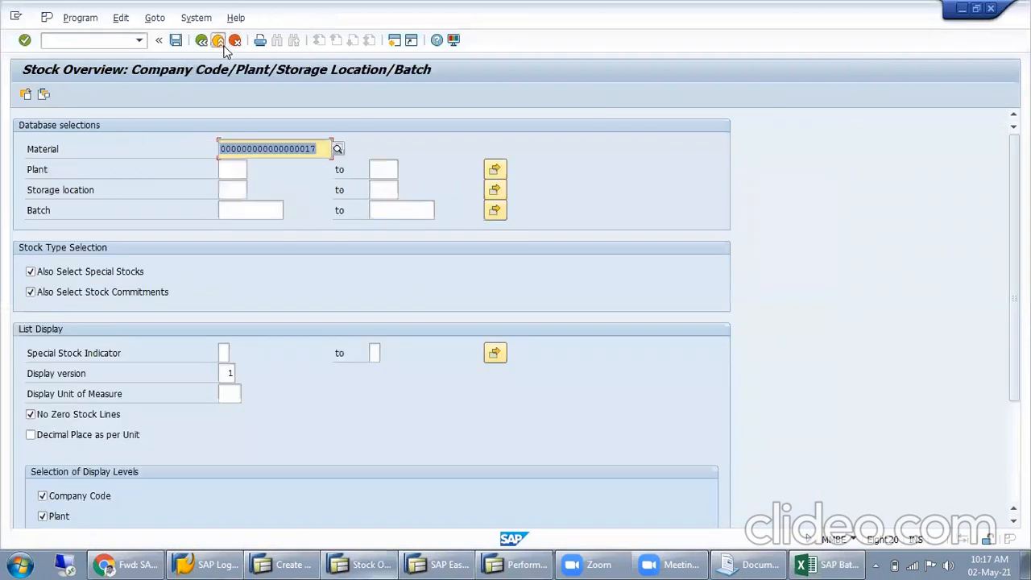
left_click(220, 42)
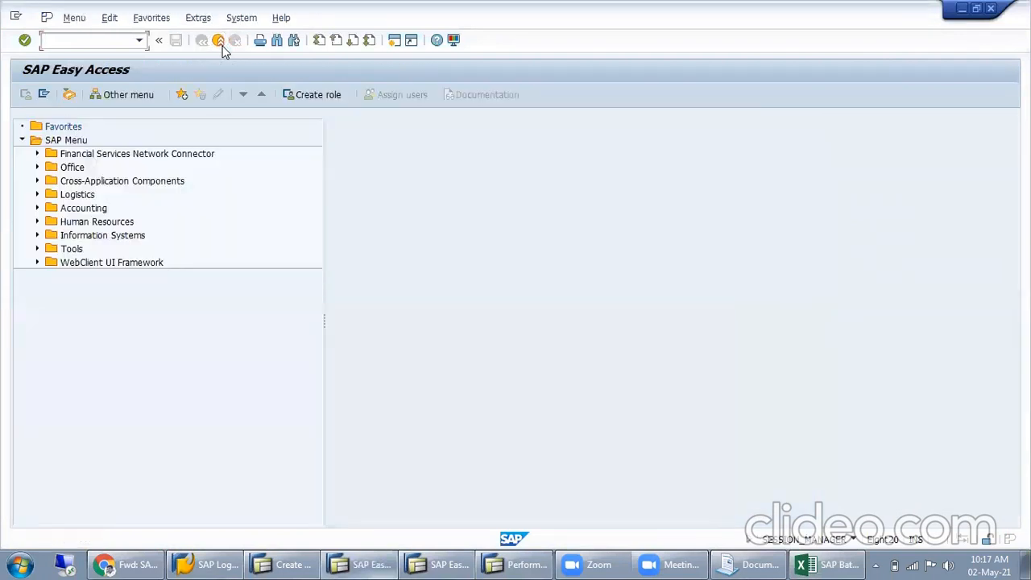
left_click(219, 42)
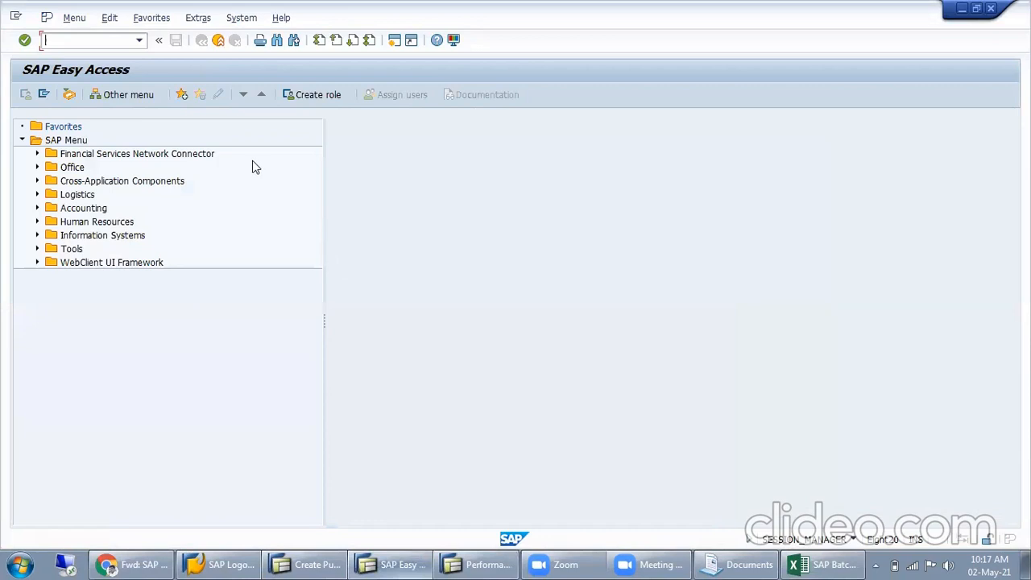
left_click(219, 40)
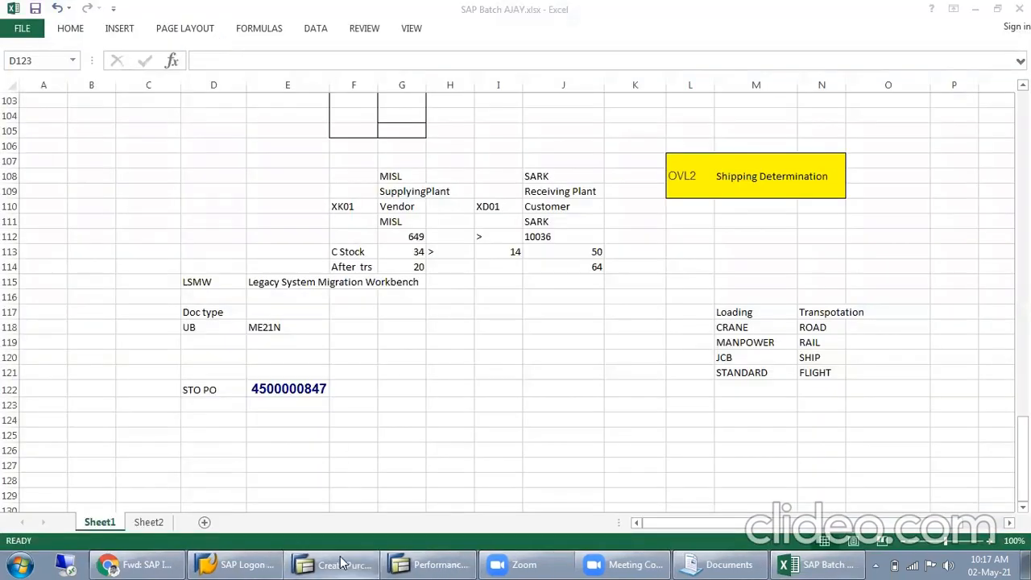
left_click(343, 564)
left_click(218, 42)
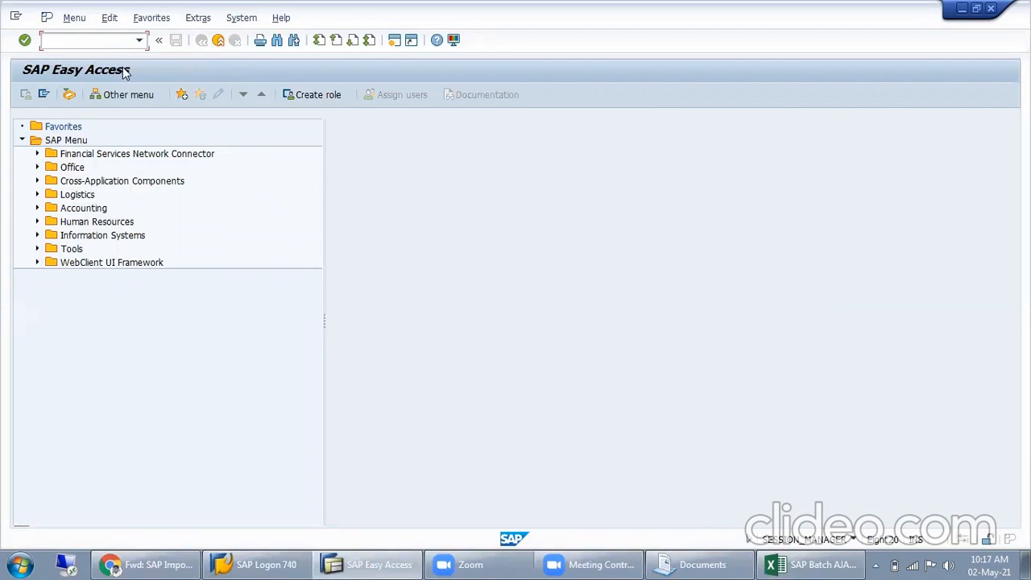
Step: Open the stock transport order for release with transaction ME29N, check its header data, and return to SAP Easy Access
type("ME29n")
key("Return")
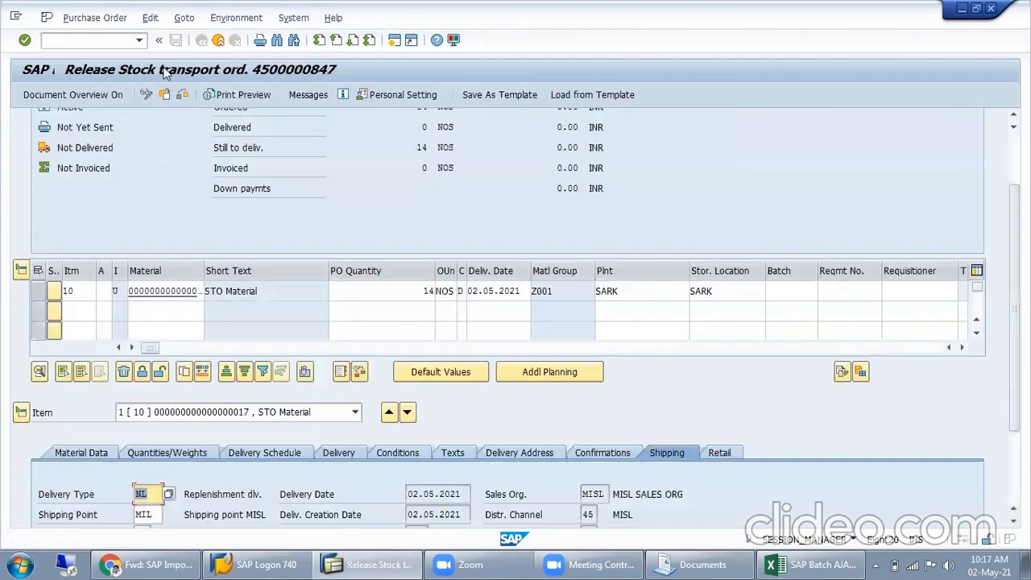
left_click(164, 95)
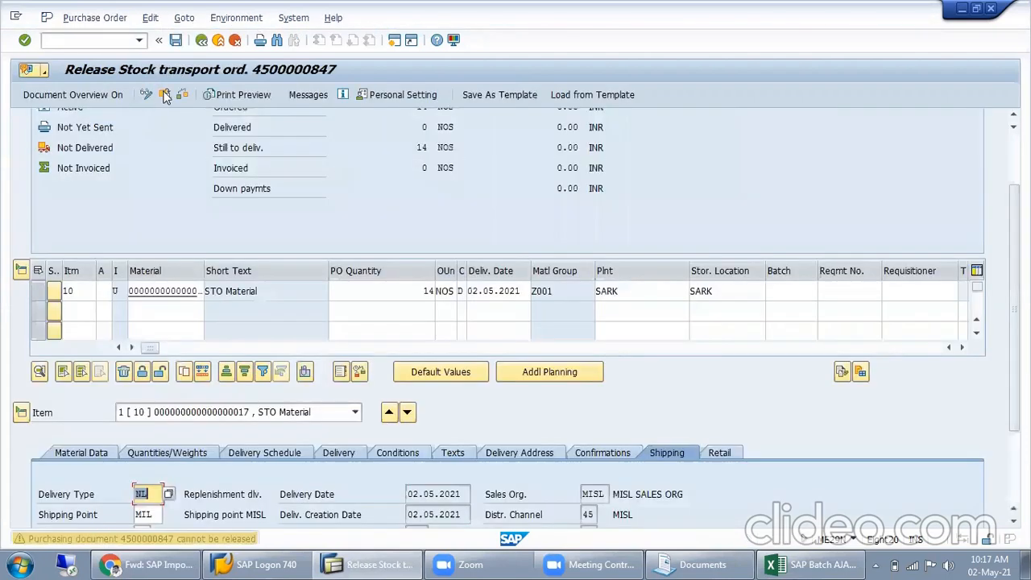
key("Return")
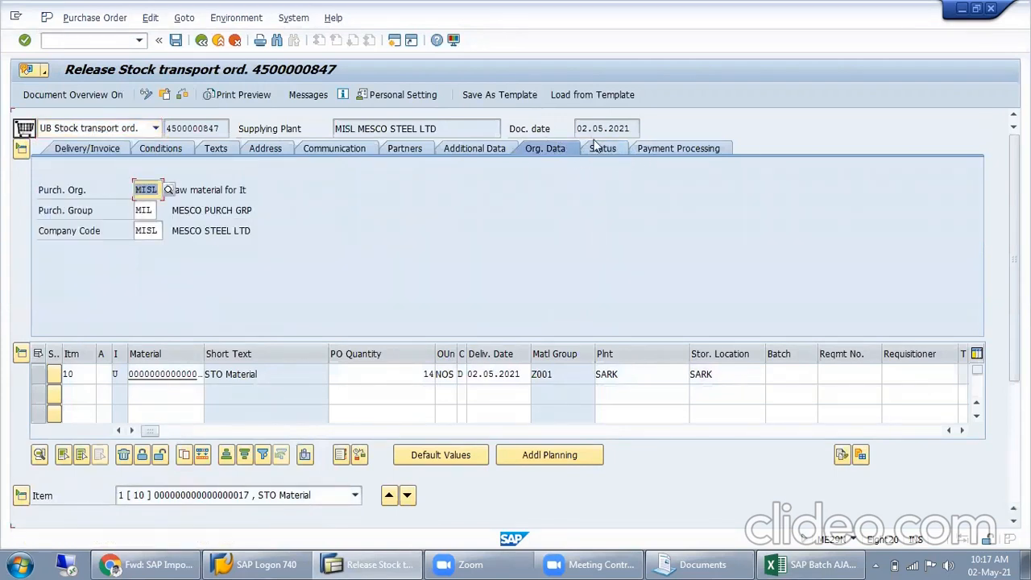
left_click(201, 39)
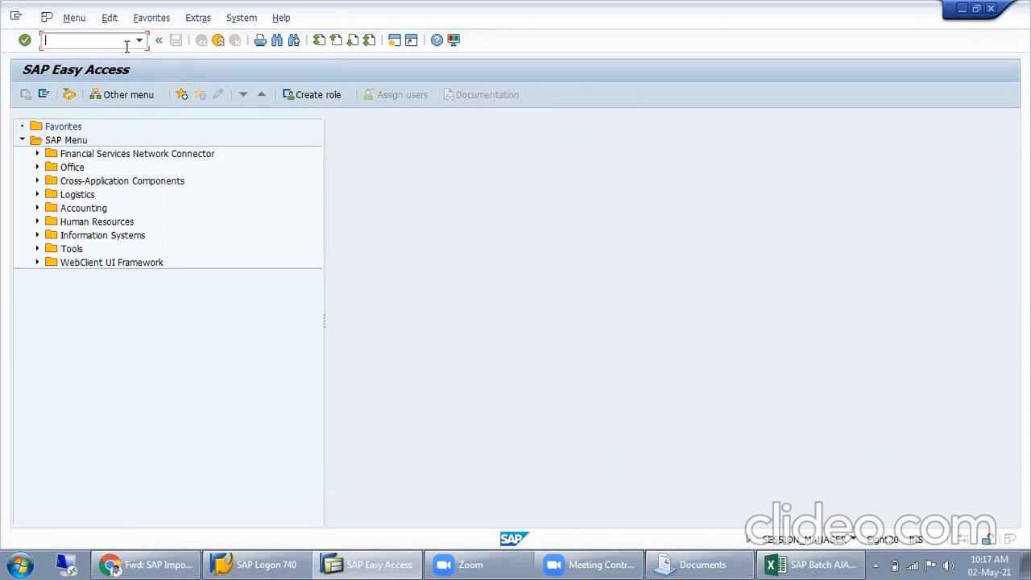
Step: Run transaction VL10B with the copied stock transport order number as purchasing document
type("V")
key("Return")
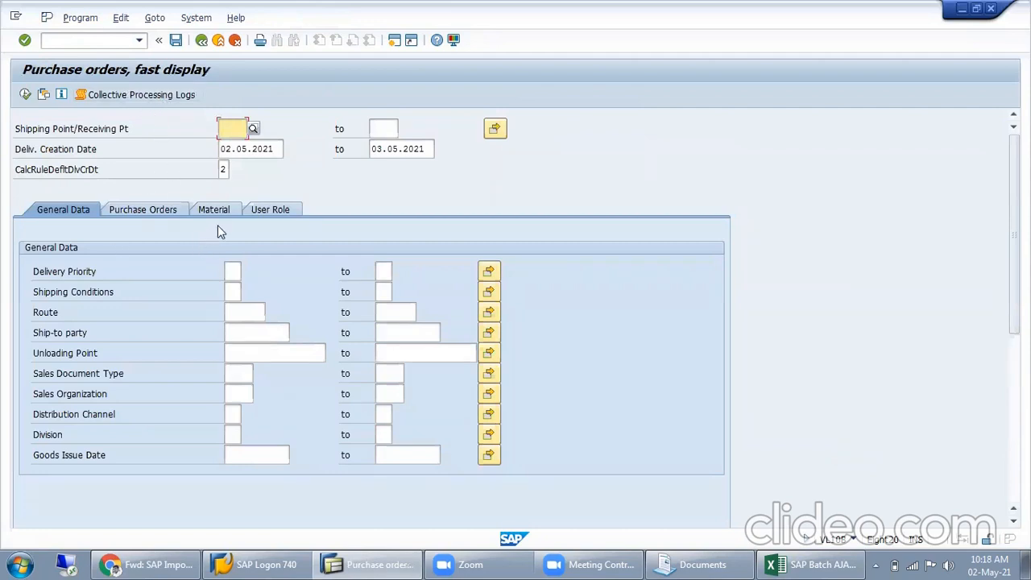
left_click(170, 213)
left_click(272, 274)
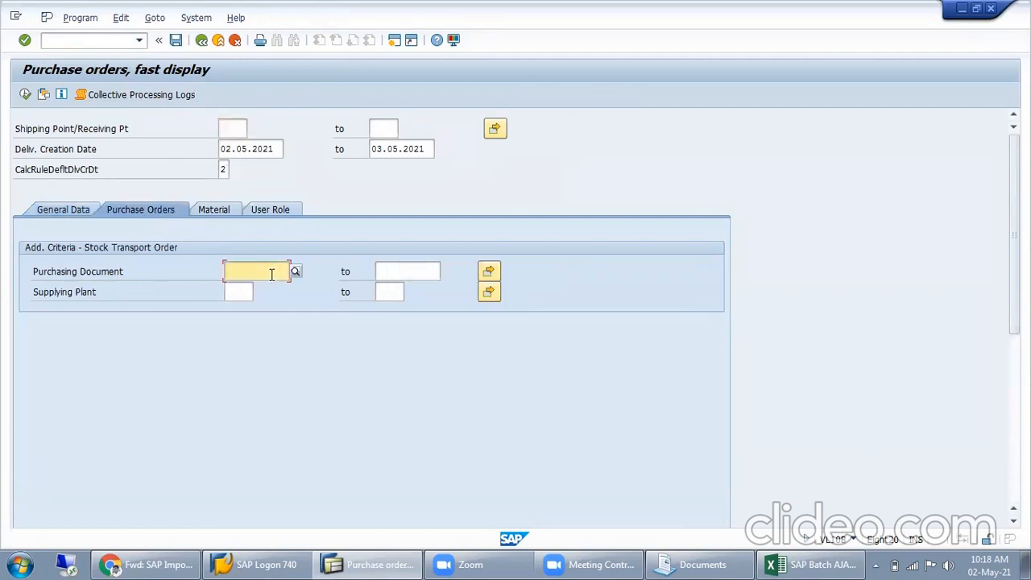
key("ctrl+v")
left_click(25, 94)
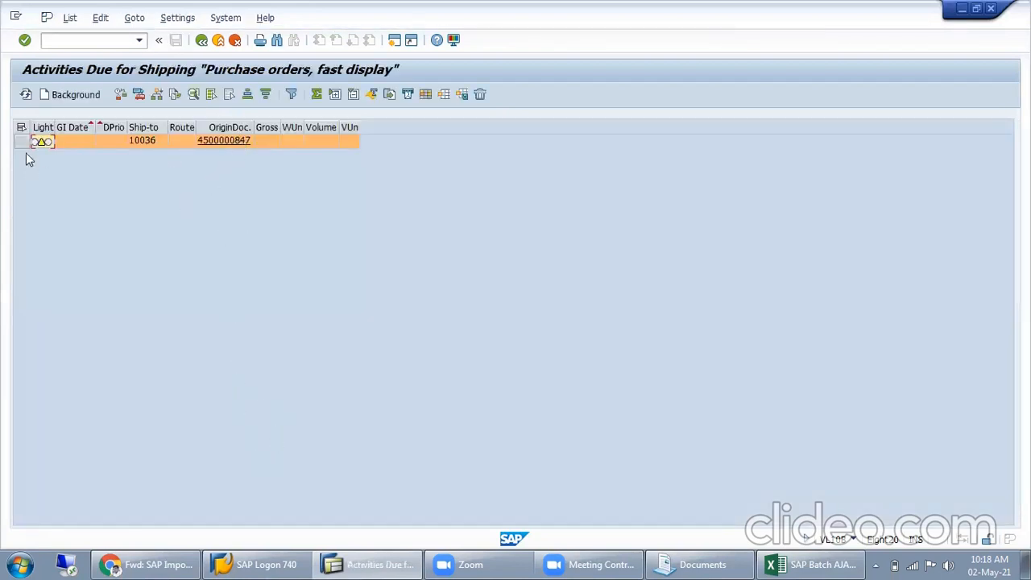
Step: In the Excel sheet, note the transaction codes ME21N in cell C122 and VL10B in cell C123
left_click(816, 564)
left_click(164, 392)
type("ME21N")
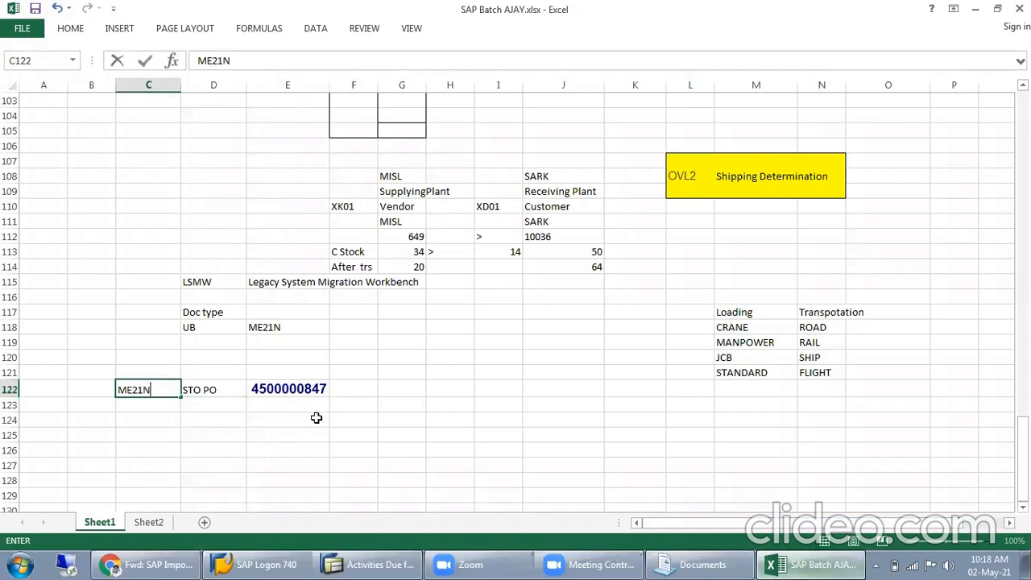
key("Return")
type("VL")
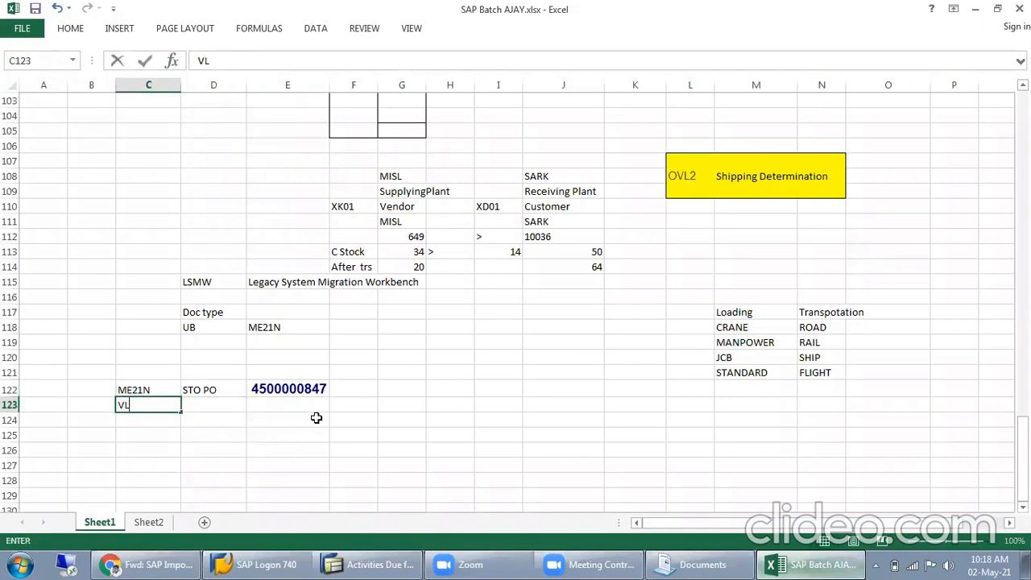
type("10B")
key("Tab")
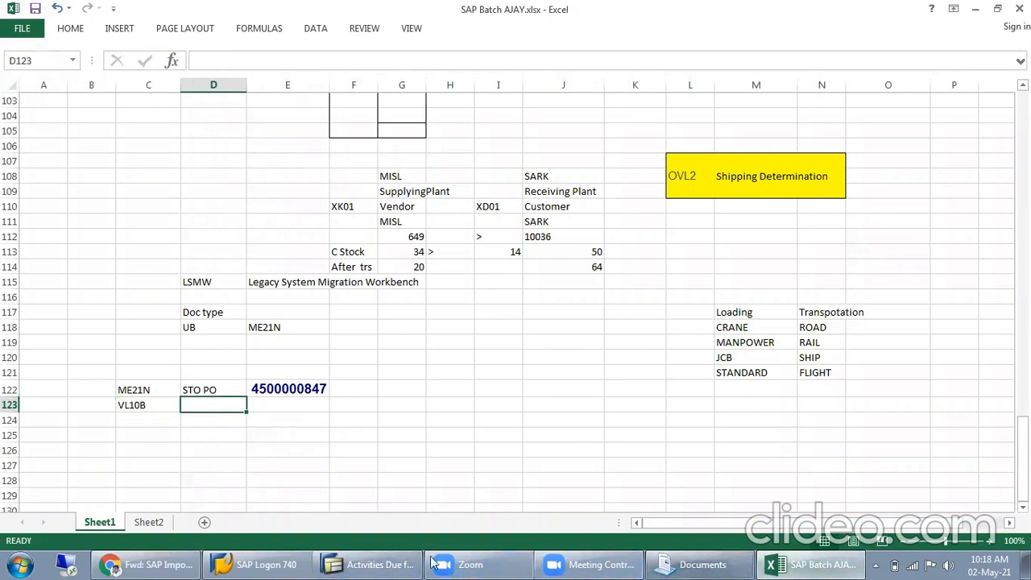
Step: Switch back to SAP, leave the shipping list for SAP Easy Access, and reopen transaction VL10B
left_click(367, 564)
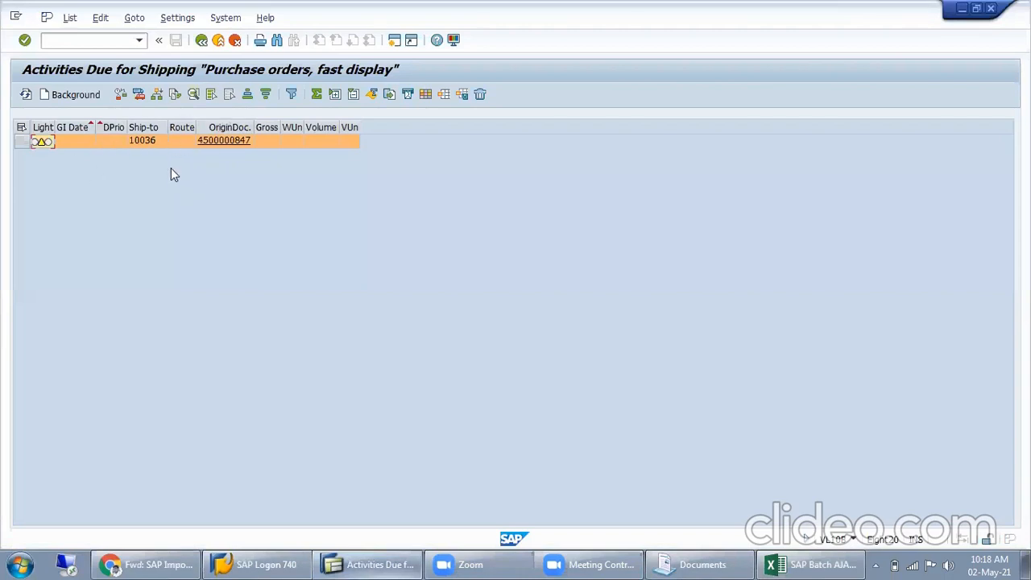
left_click(202, 40)
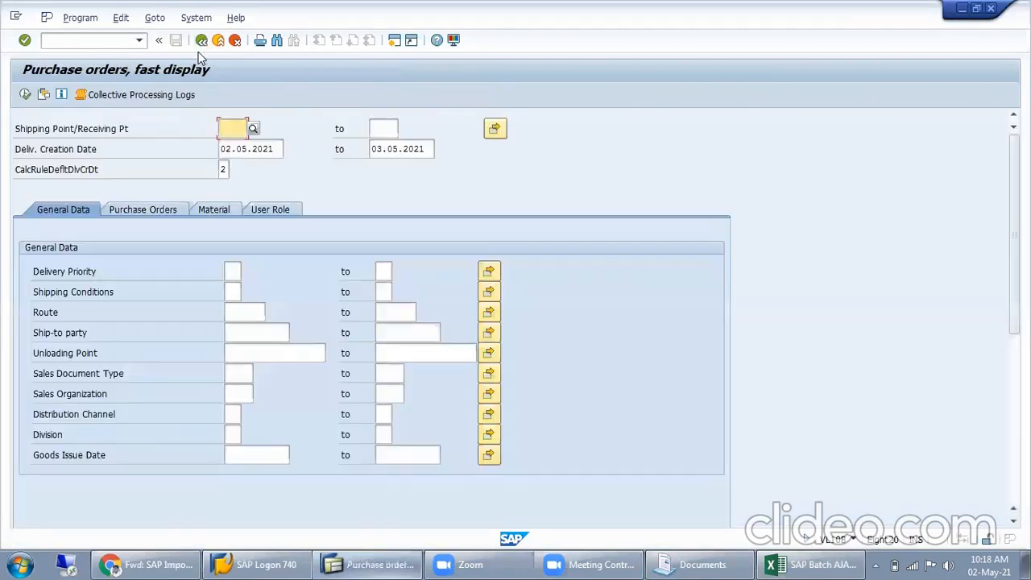
left_click(202, 40)
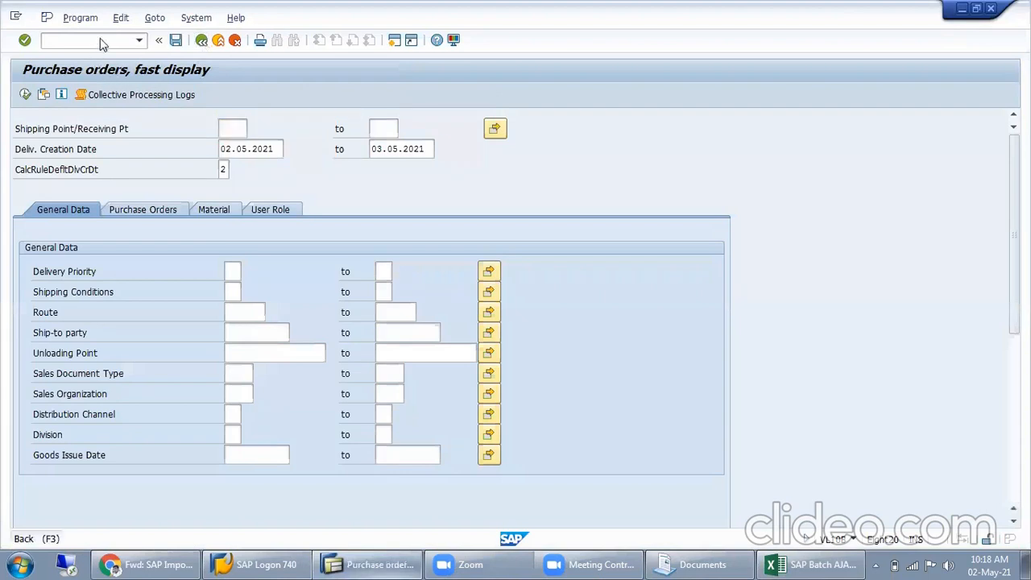
type("VL10B")
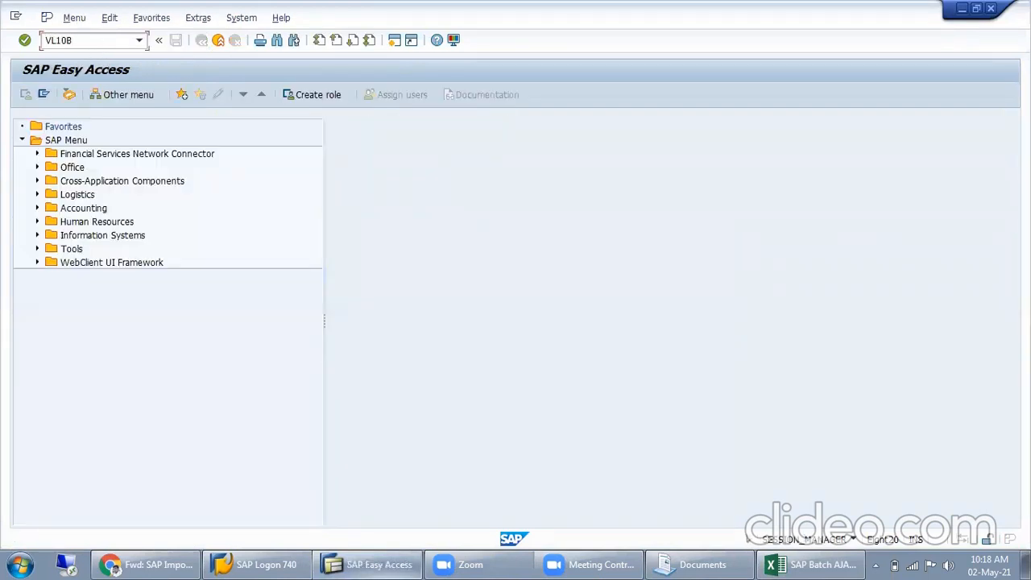
key("Return")
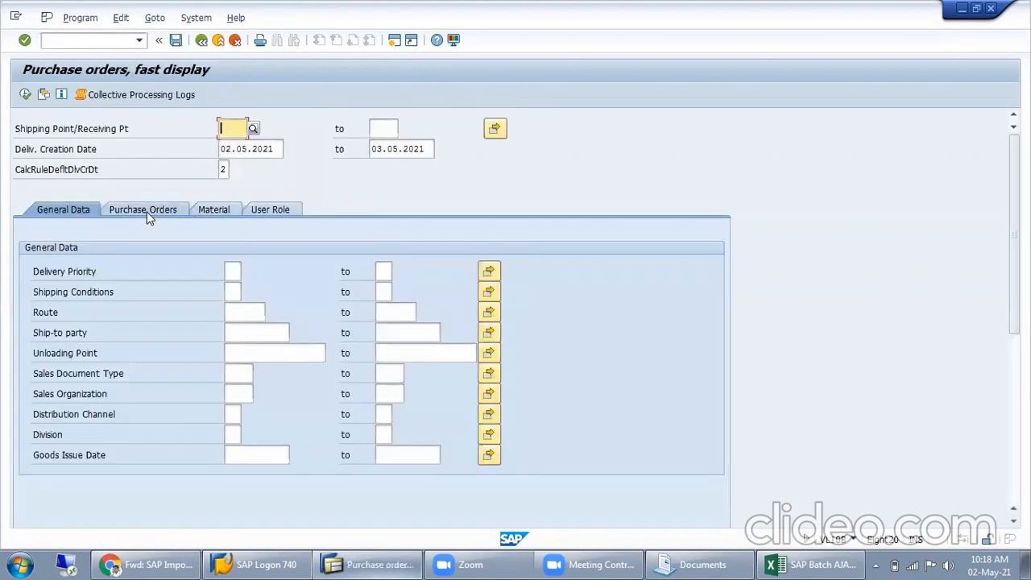
Step: Enter the stock transport order number as purchasing document in the purchase order criteria and display its activities due for shipping
left_click(149, 211)
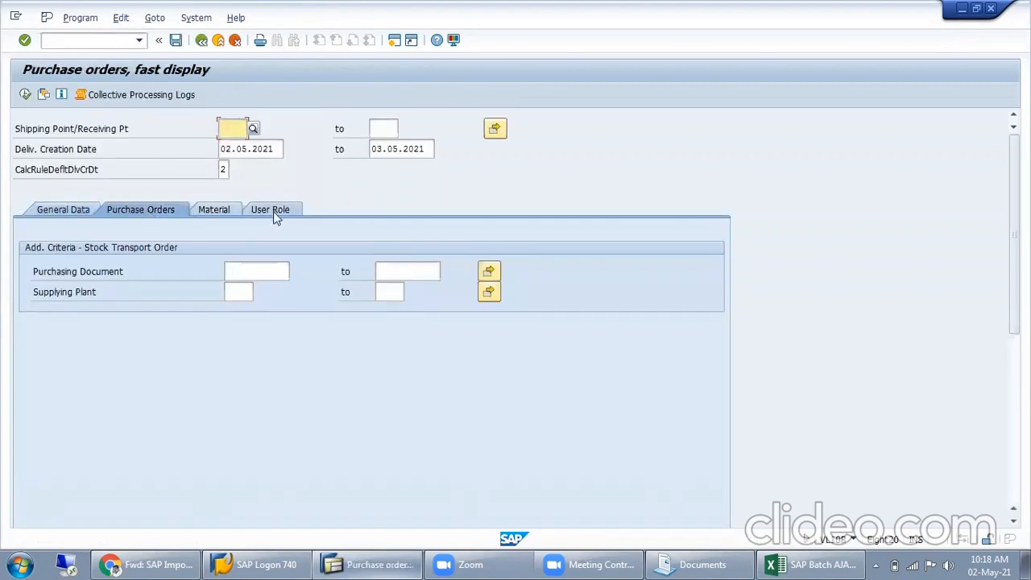
left_click(223, 169)
left_click_drag(282, 150, 152, 193)
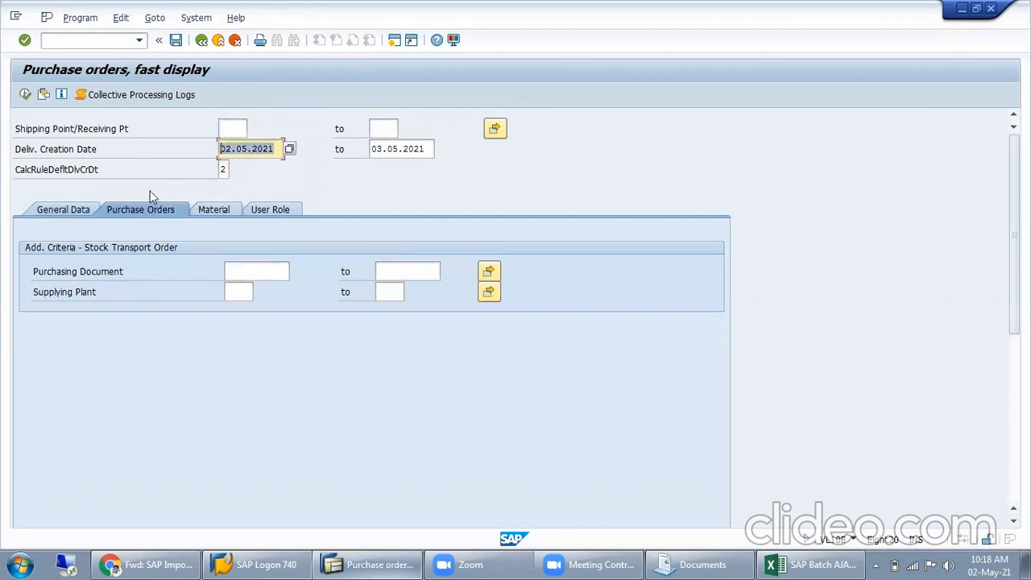
left_click(231, 272)
type("4500000847")
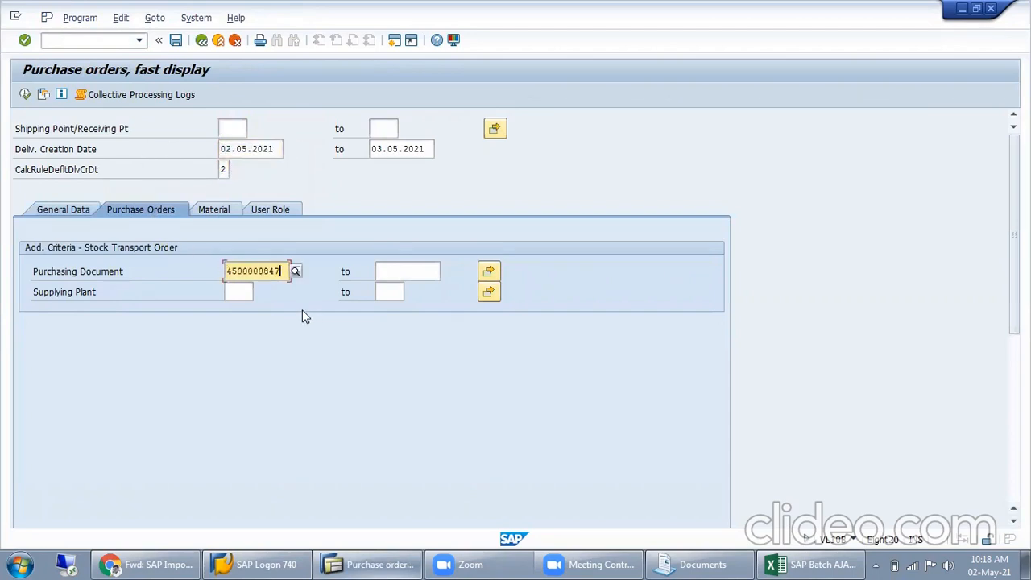
left_click(26, 95)
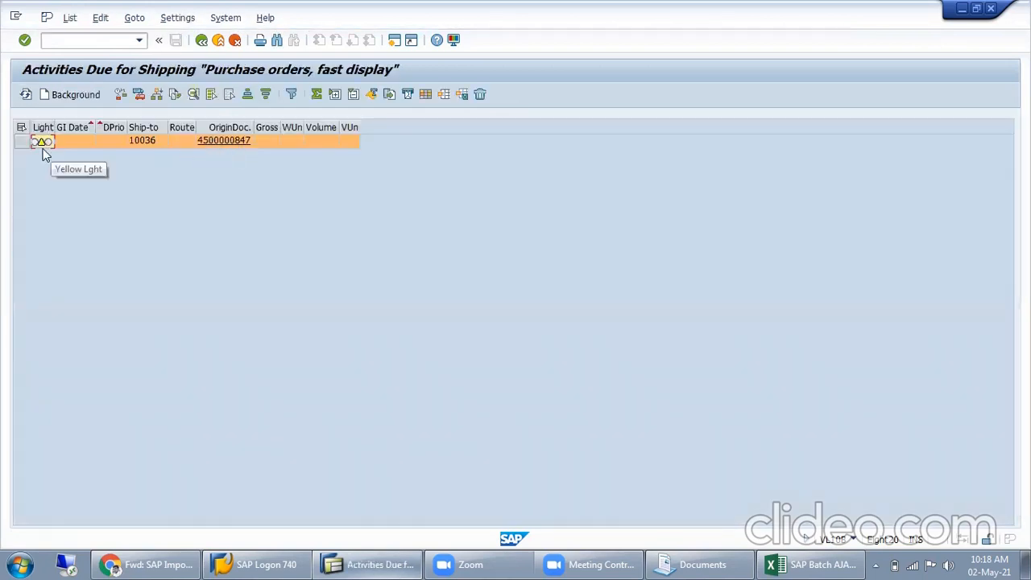
Step: Create the delivery for the listed stock transport order in background and open the delivery creation log
left_click(19, 144)
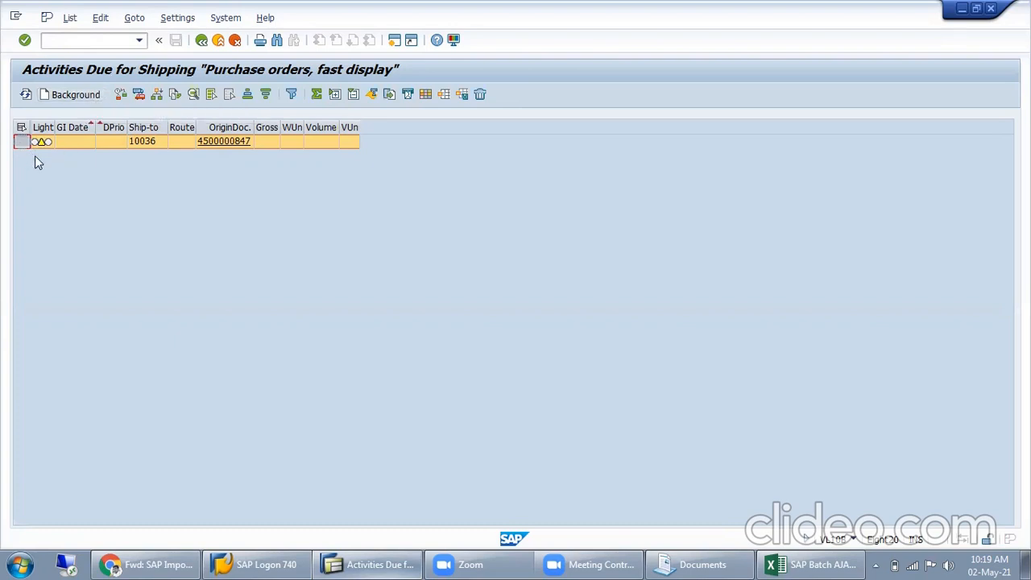
left_click(75, 97)
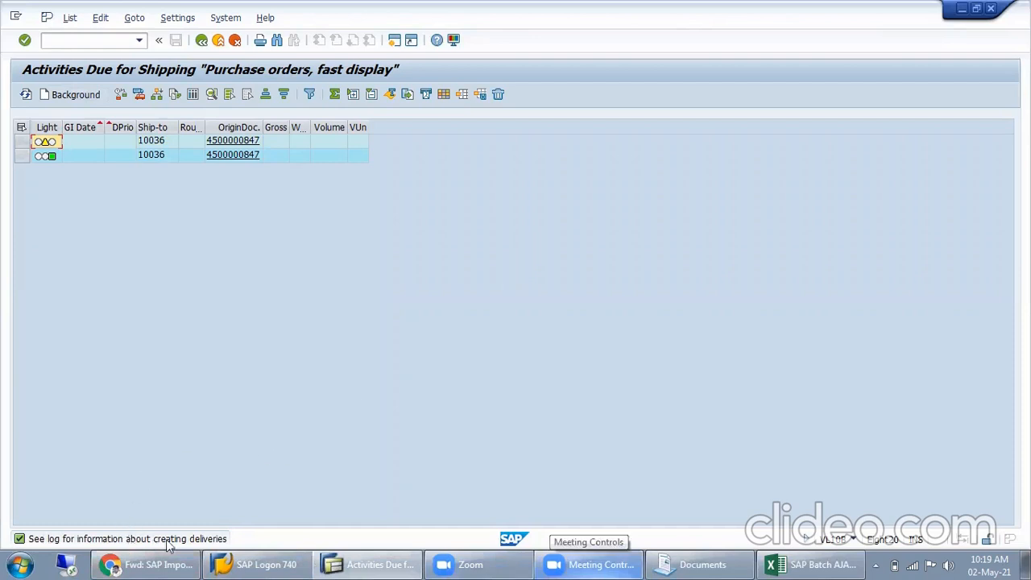
left_click(21, 154)
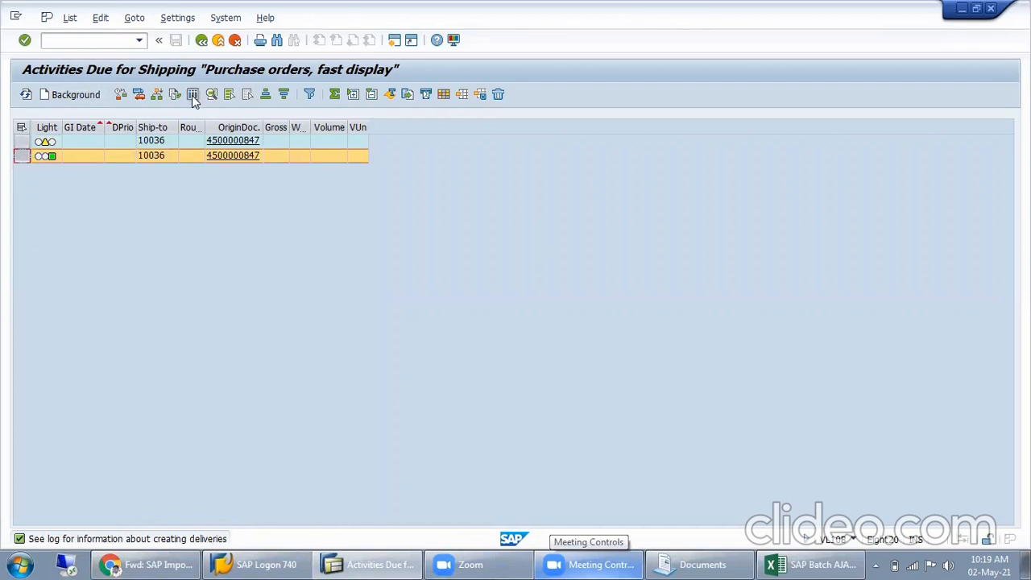
left_click(193, 96)
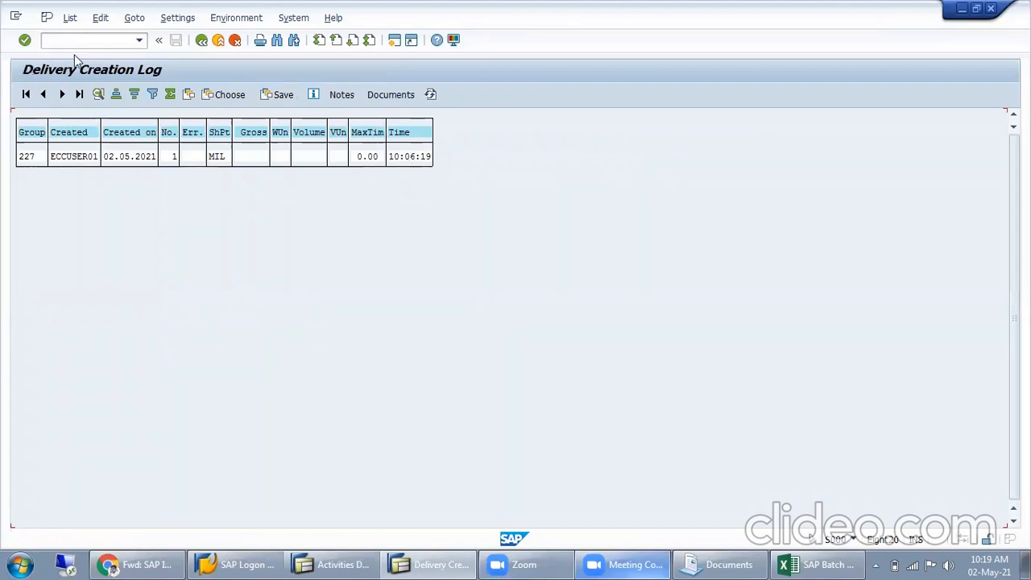
Step: Display the stock transport order with transaction ME23N and open the purchase order history of item 10
left_click(85, 37)
type("/nme23n")
key("Return")
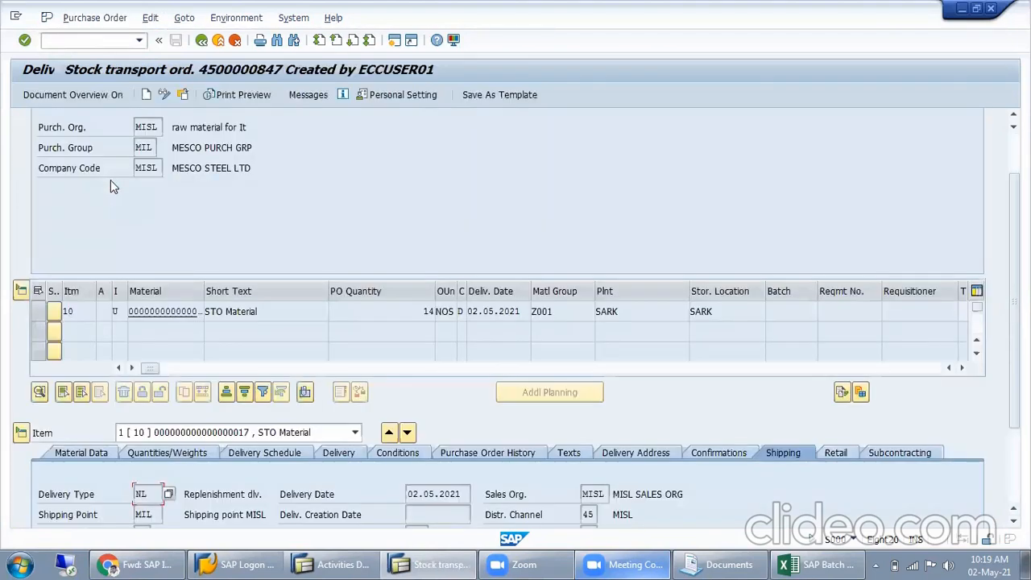
left_click(426, 313)
left_click_drag(426, 312, 503, 316)
left_click(488, 454)
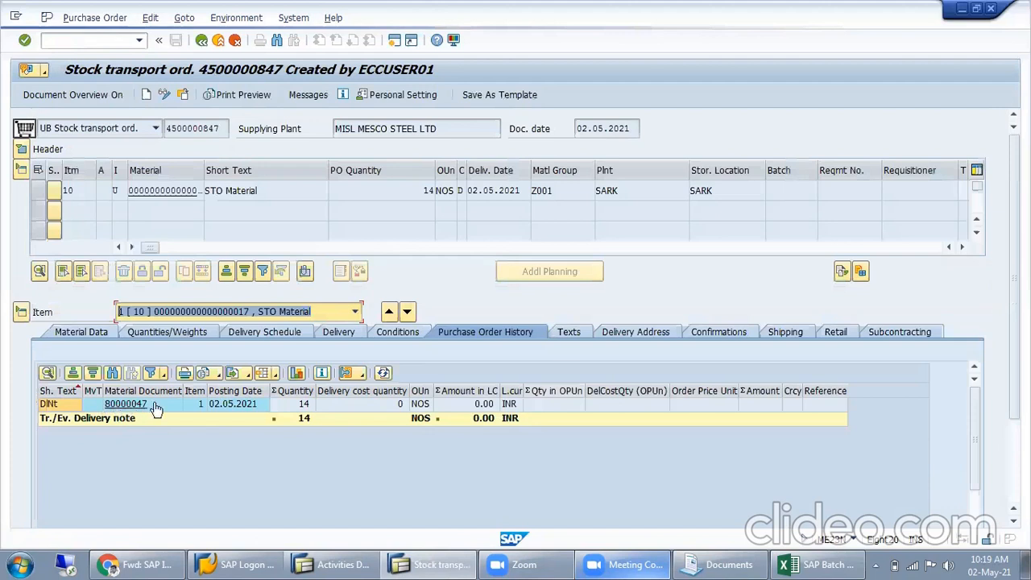
Step: Open the delivery document from the order history, check its delivery quantity, and return to the stock transport order
left_click(137, 406)
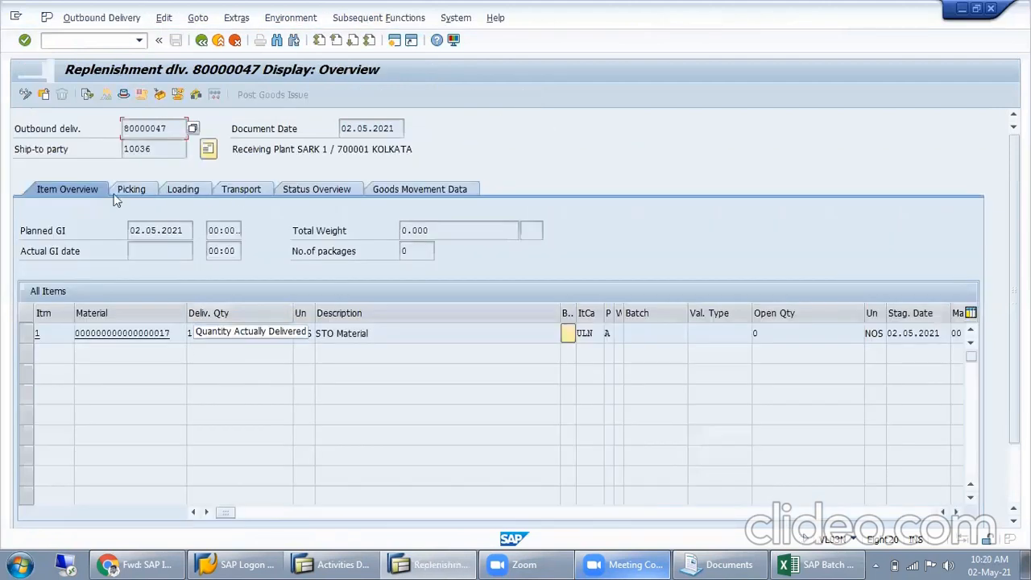
left_click_drag(218, 335, 183, 286)
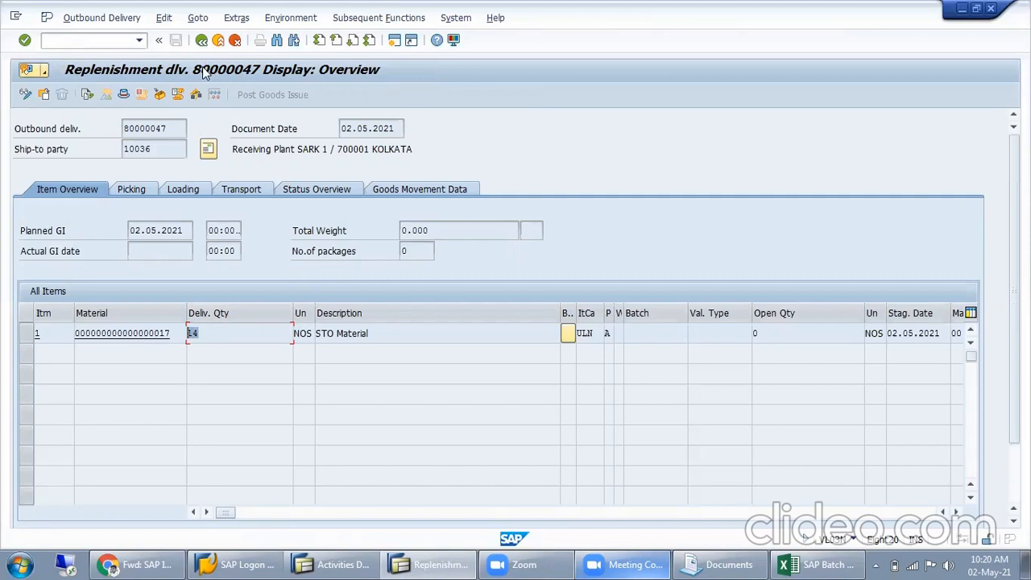
left_click(202, 42)
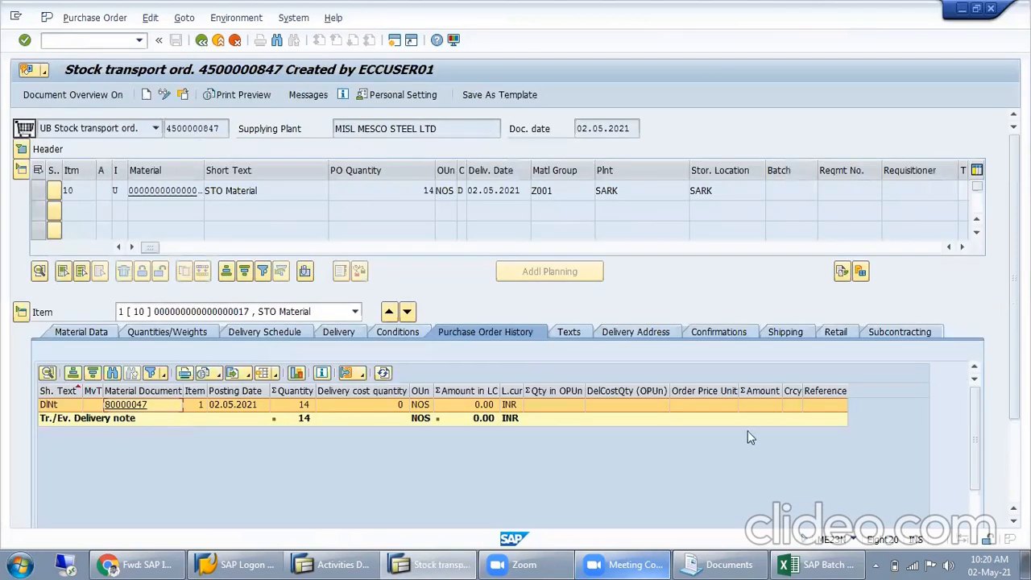
Step: Switch to the Excel sheet and enter the delivery number from the order history in cell D123
left_click(822, 564)
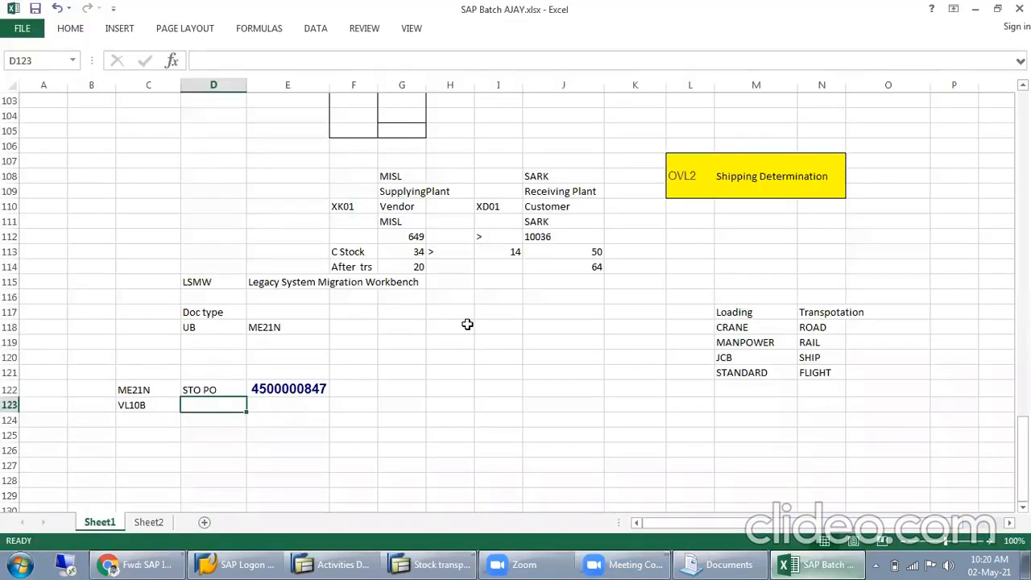
left_click(174, 417)
left_click(196, 409)
key("alt+Tab")
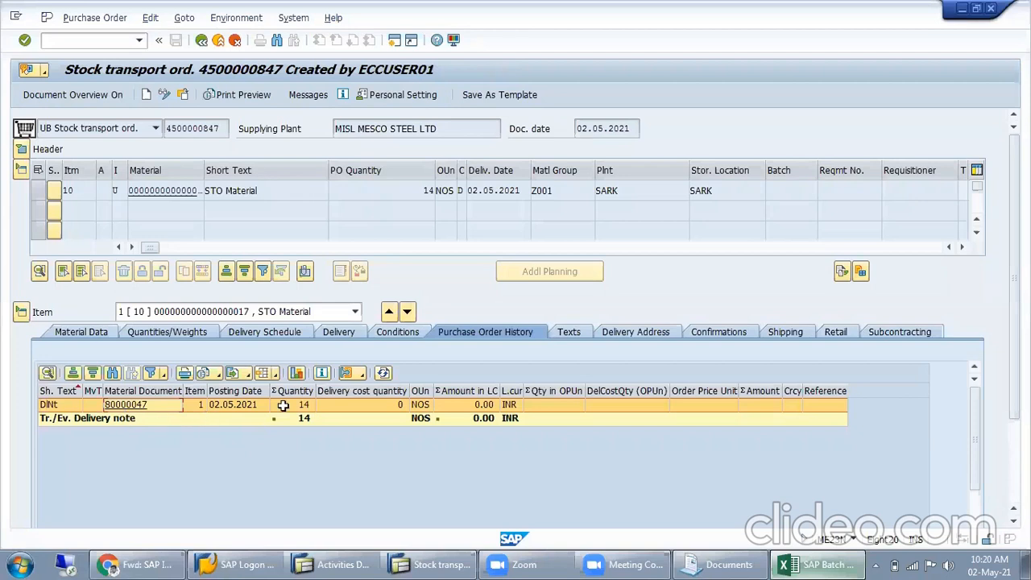
key("alt+Tab")
type("80000047")
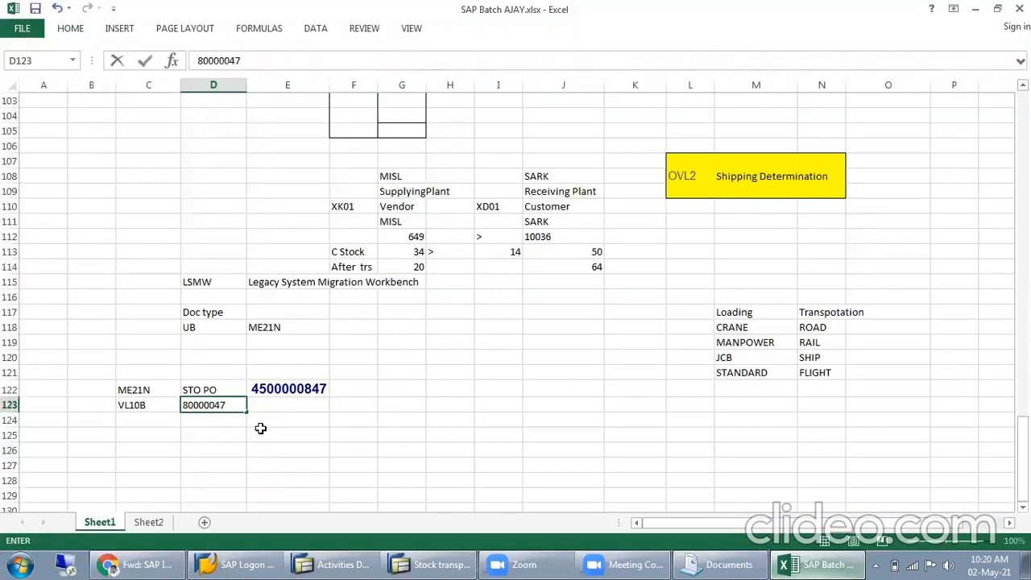
left_click(266, 435)
Step: Move the delivery number from cell D123 to cell E123
left_click(229, 405)
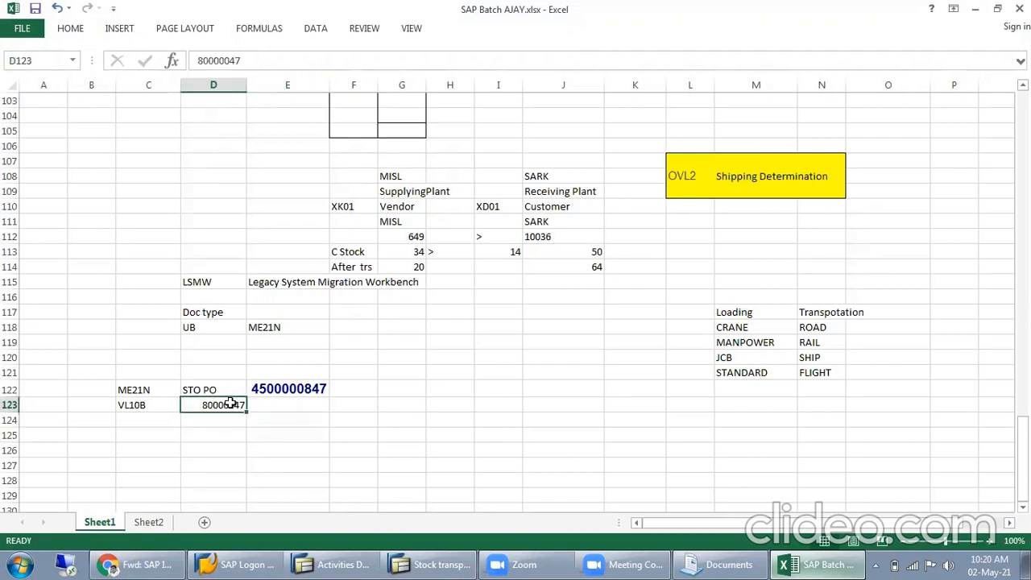
key("ctrl+x")
left_click(292, 404)
key("ctrl+v")
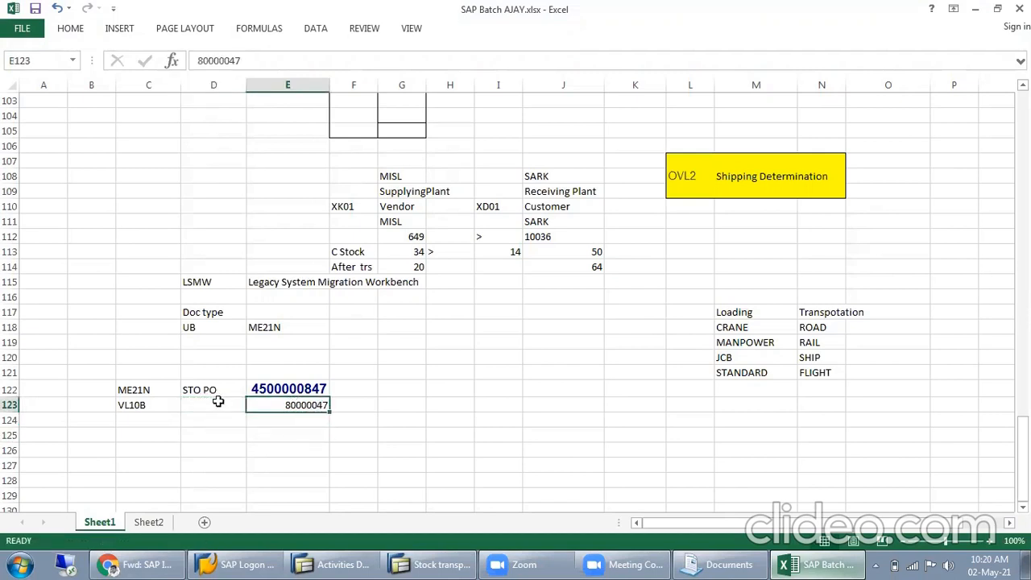
Step: Label the delivery number as Outbound Del in cell D123 and widen column D to fit the text
left_click(222, 405)
type("De")
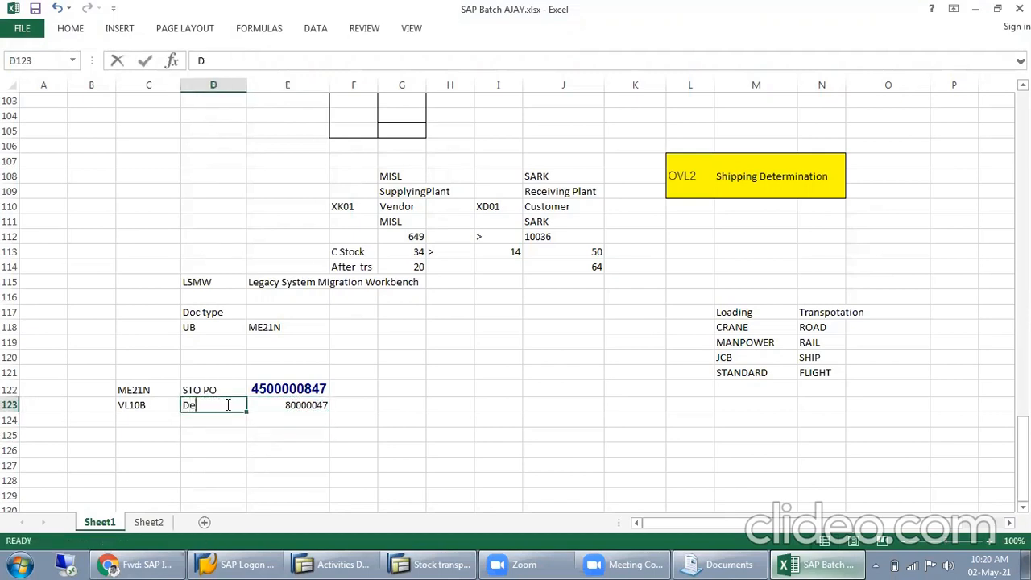
type("l")
key("BackSpace")
key("BackSpace")
key("BackSpace")
type("Outbounfd De")
key("Return")
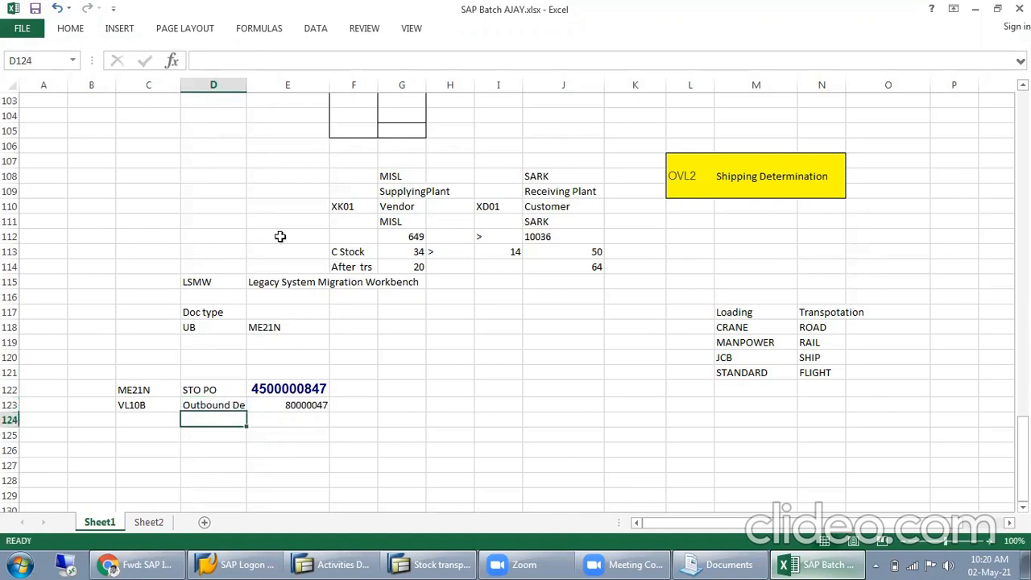
left_click_drag(248, 86, 253, 86)
left_click(411, 252)
left_click(154, 422)
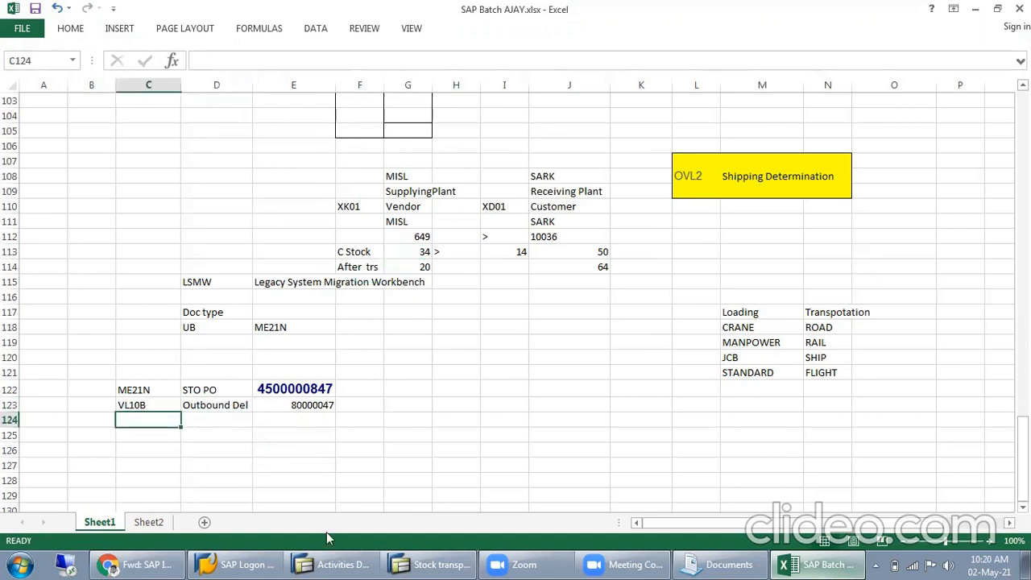
left_click(218, 405)
double_click(218, 406)
key("BackSpace")
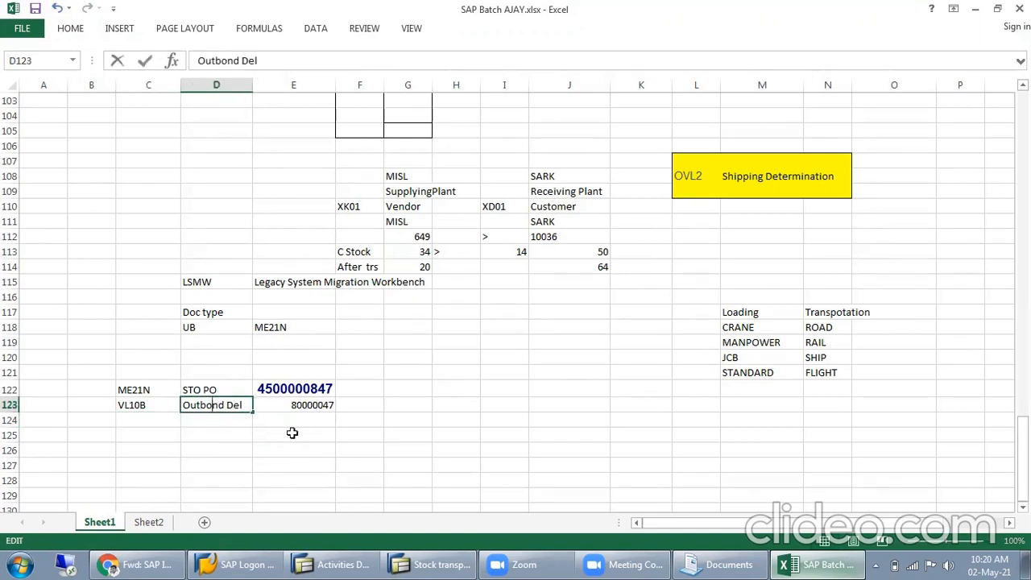
key("Return")
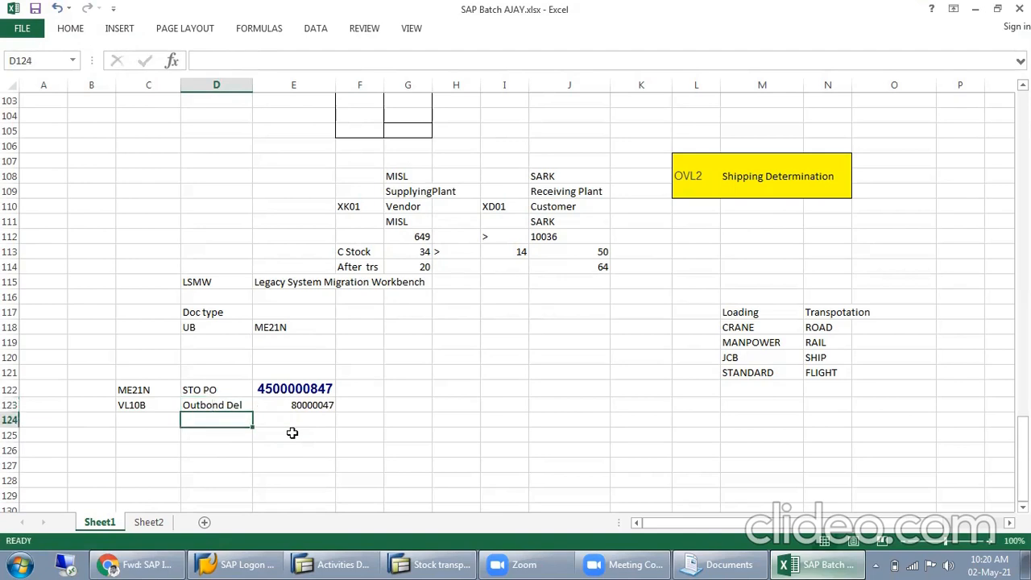
double_click(214, 405)
type("u")
key("Return")
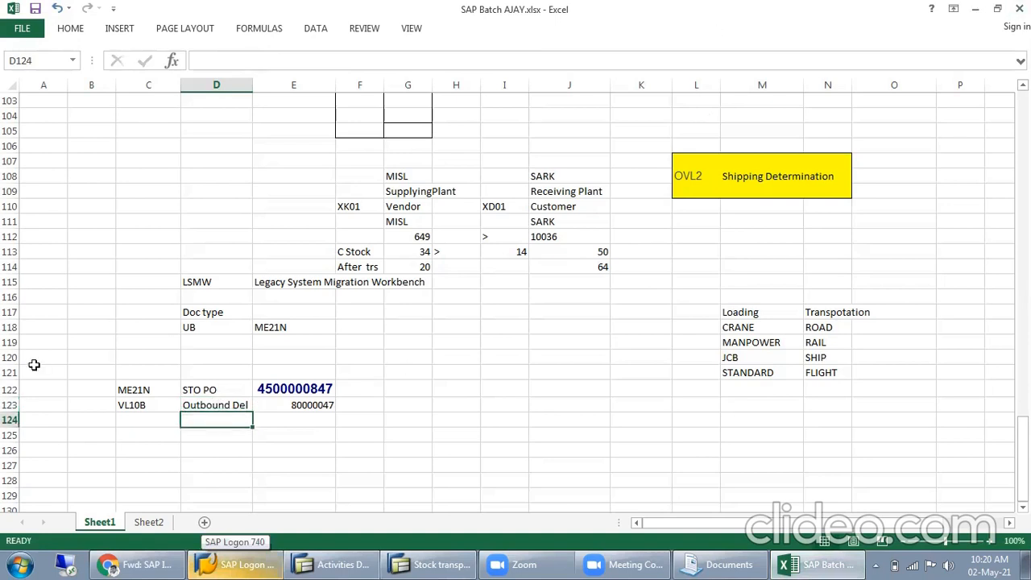
Step: Enter Post Goods Issue in cell D124, below the Outbound Del label
left_click(148, 419)
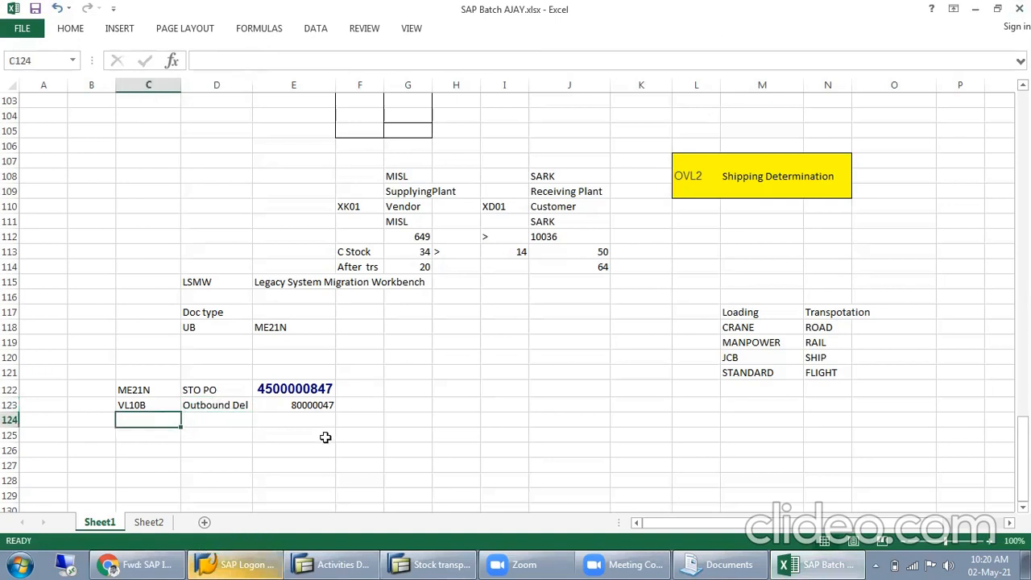
left_click(233, 419)
type("P")
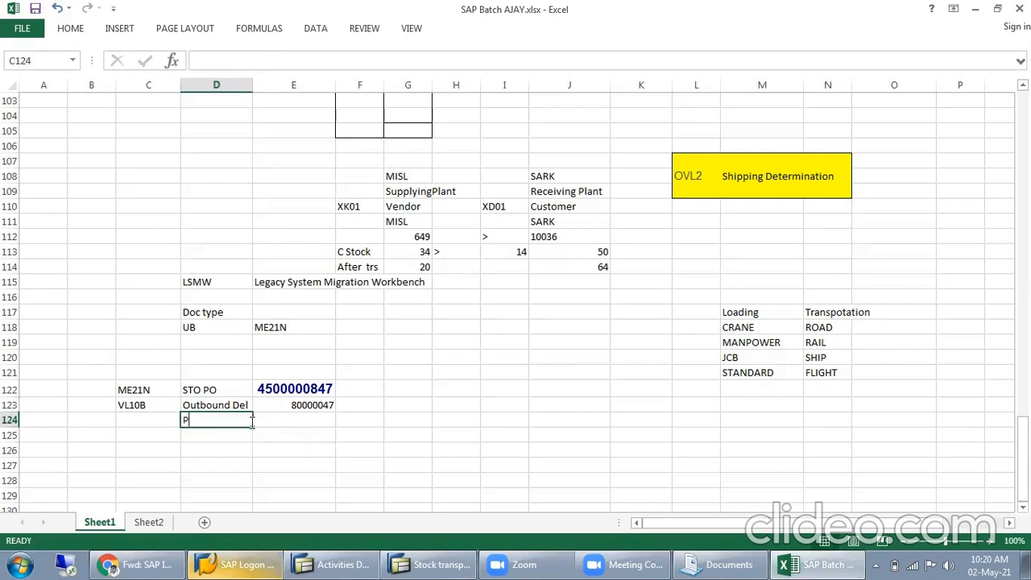
type("ost Goods Issue")
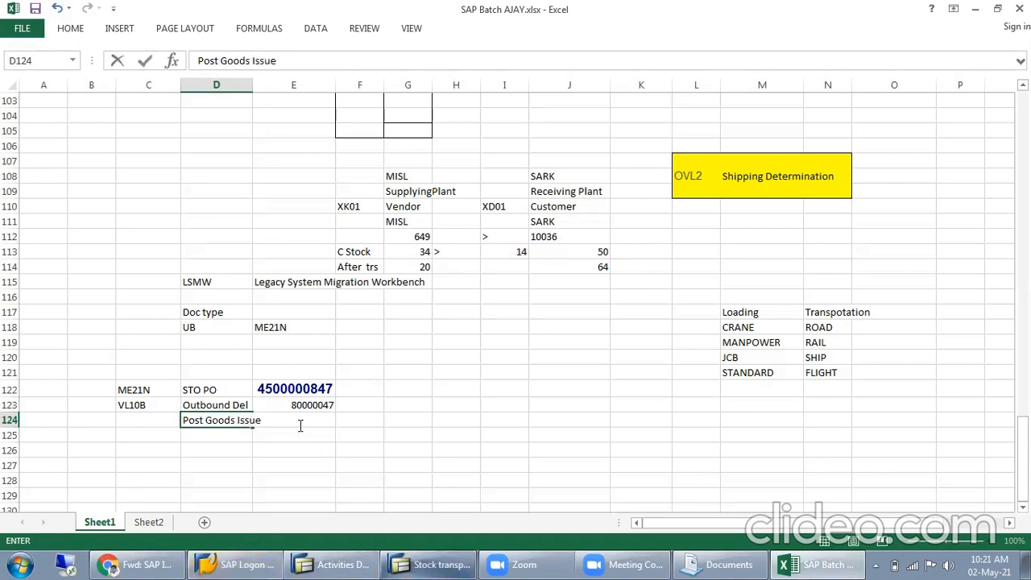
left_click(274, 461)
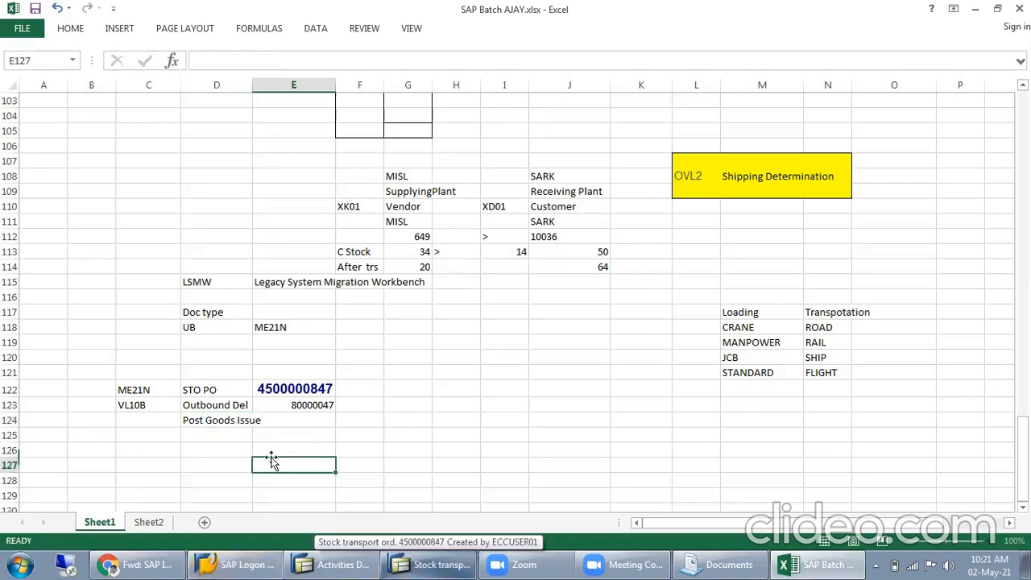
Step: Enter Me23n in cell C124 as the transaction code for Post Goods Issue
left_click(119, 417)
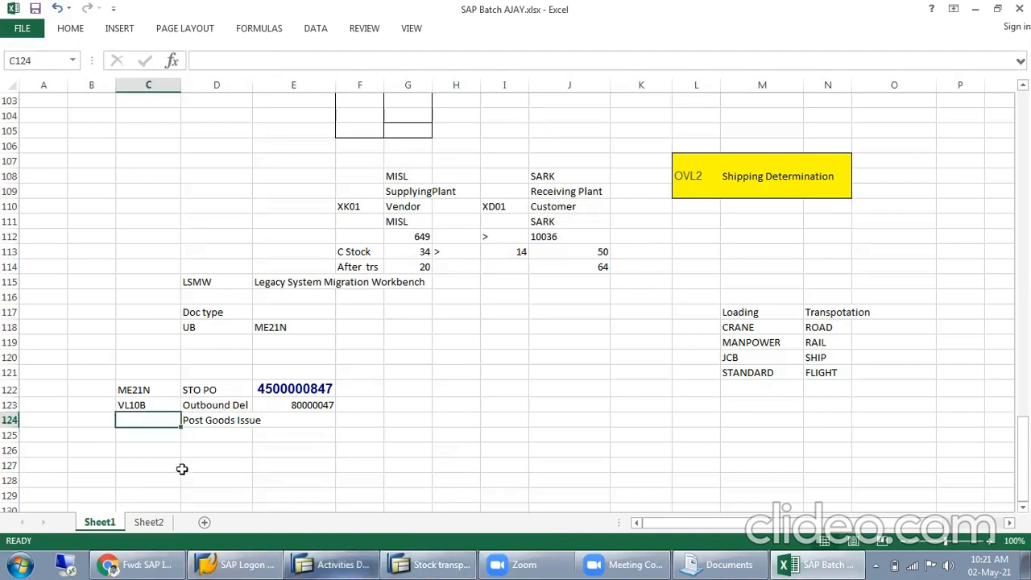
type("M")
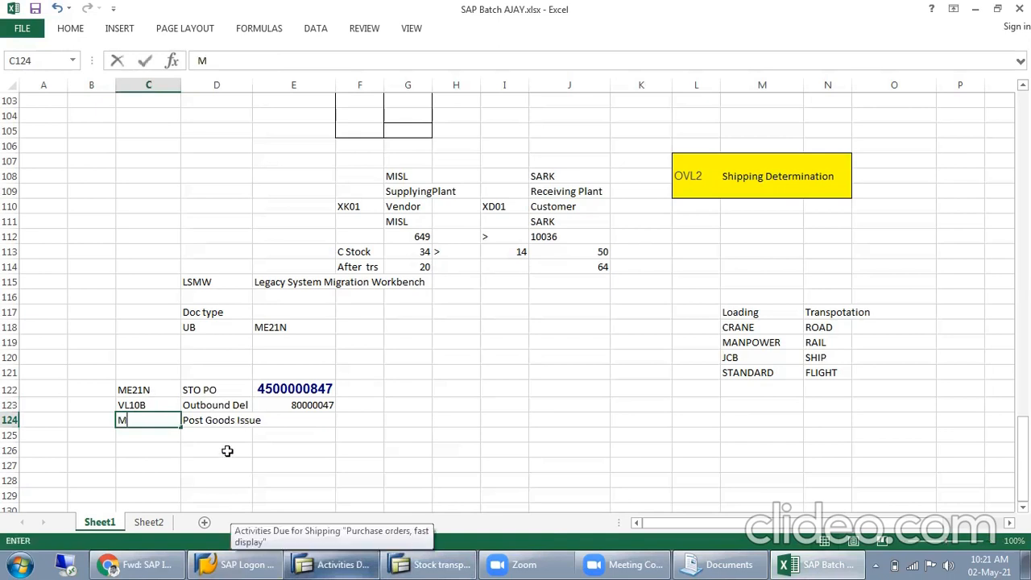
type("e23n")
left_click(215, 449)
Step: Switch to SAP and check the transaction codes of the stock transport order display and of its linked delivery document
left_click(431, 565)
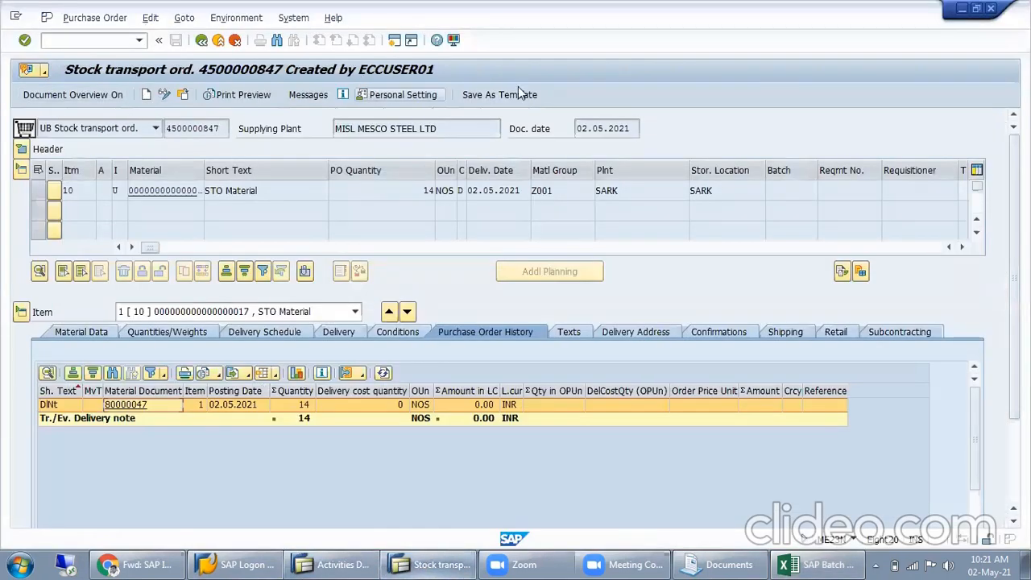
left_click(852, 541)
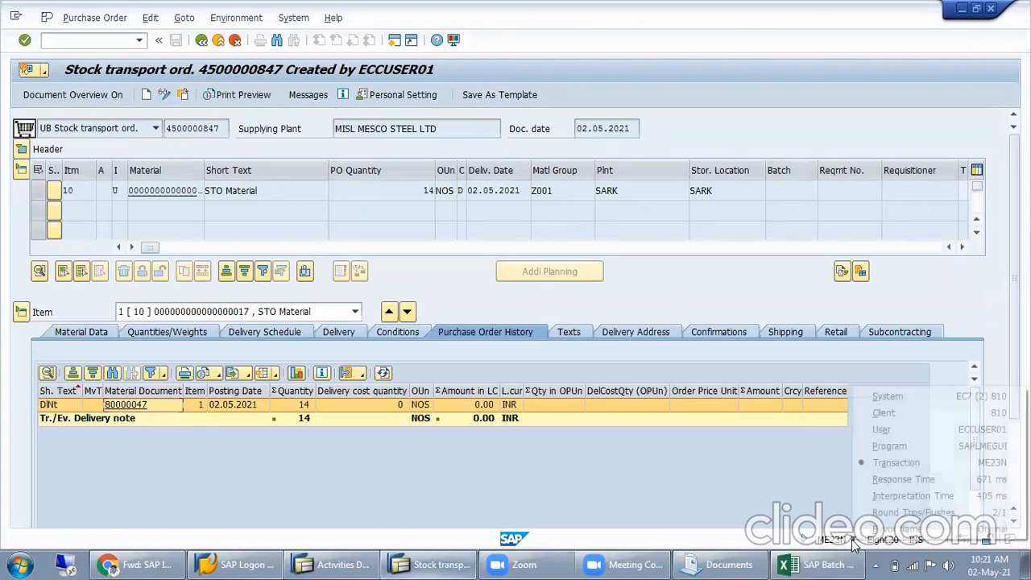
left_click(974, 463)
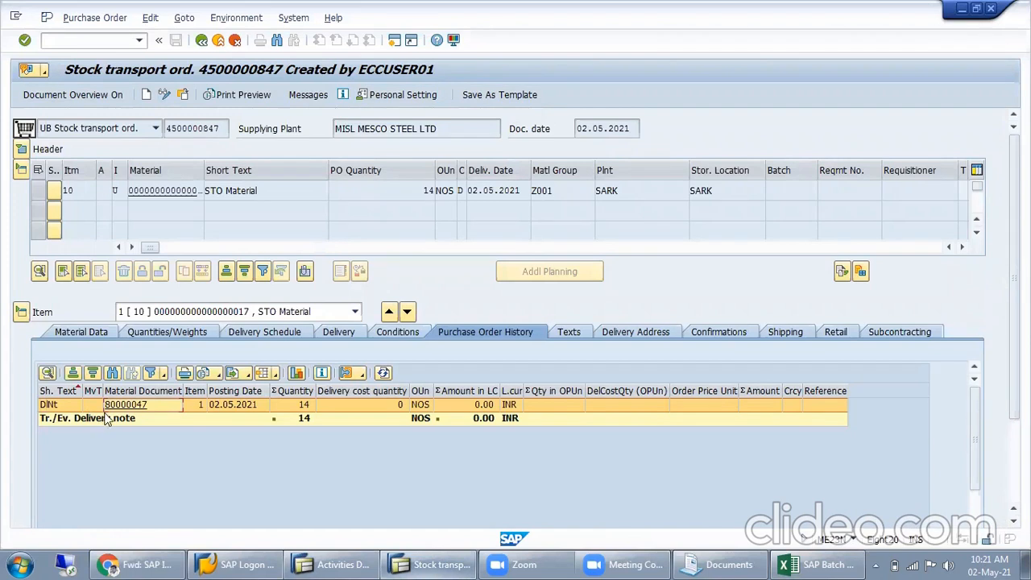
left_click(135, 405)
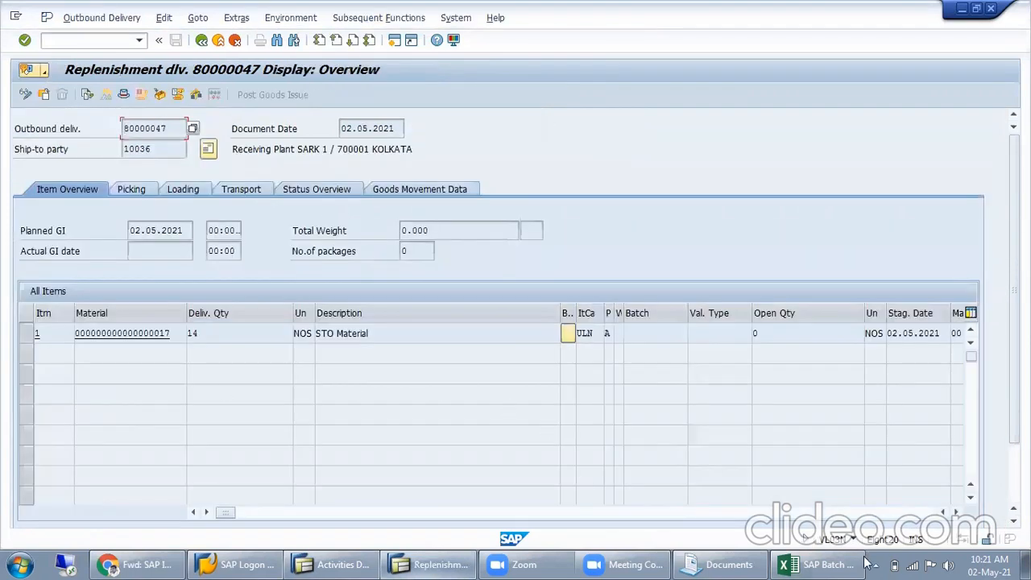
left_click(854, 539)
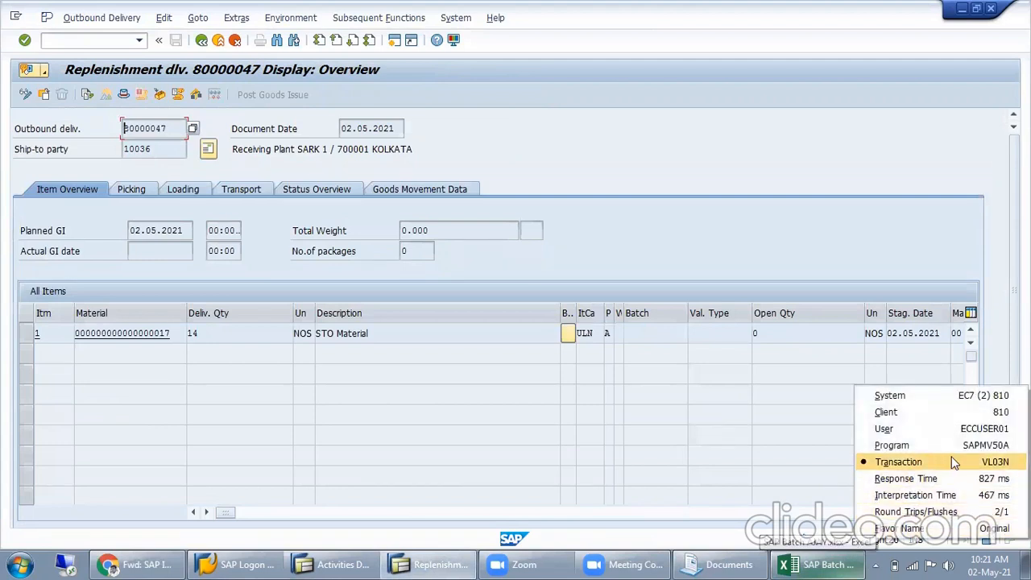
left_click(168, 127)
left_click_drag(168, 127, 123, 128)
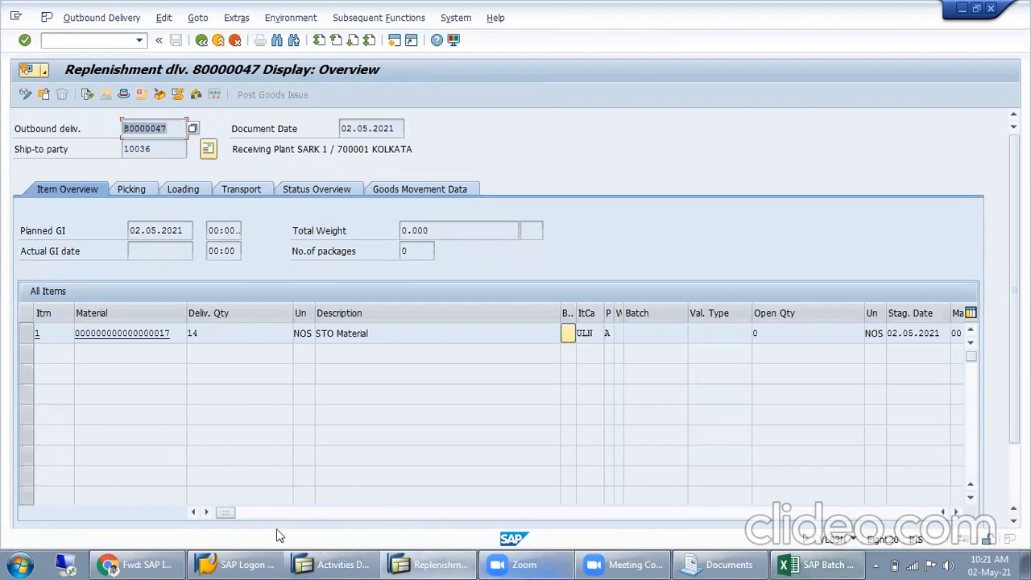
Step: Switch to Excel and replace the transaction code beside Post Goods Issue in cell C124 with VL03N
left_click(822, 564)
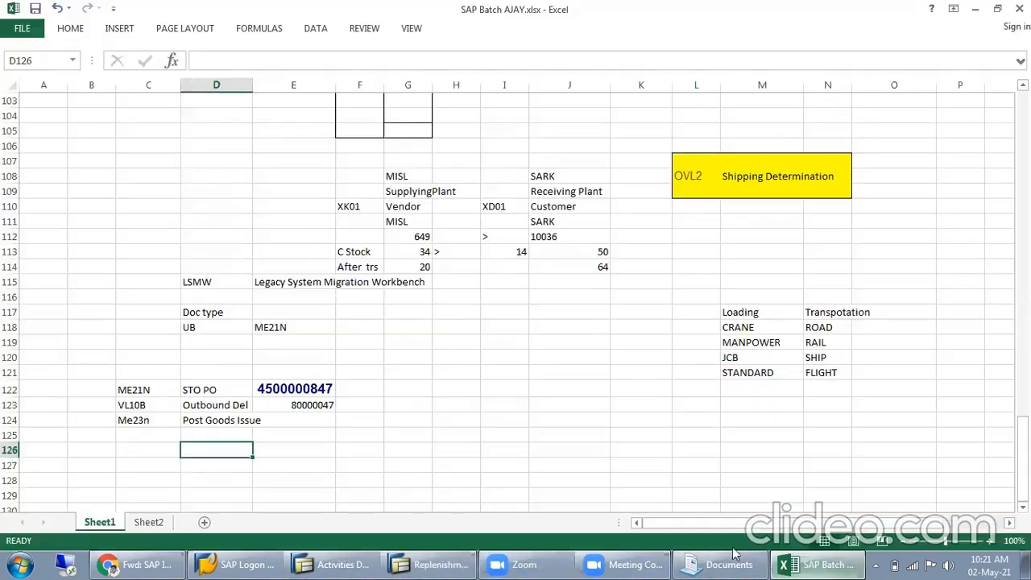
left_click(122, 419)
type("VI08")
key("BackSpace")
type("3n")
key("BackSpace")
type("N")
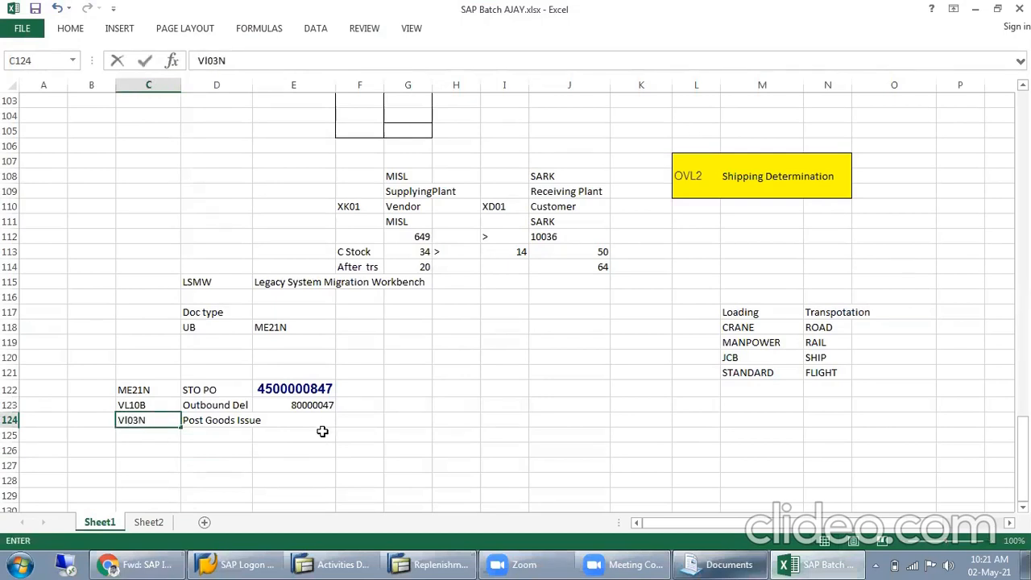
key("Left")
key("Right")
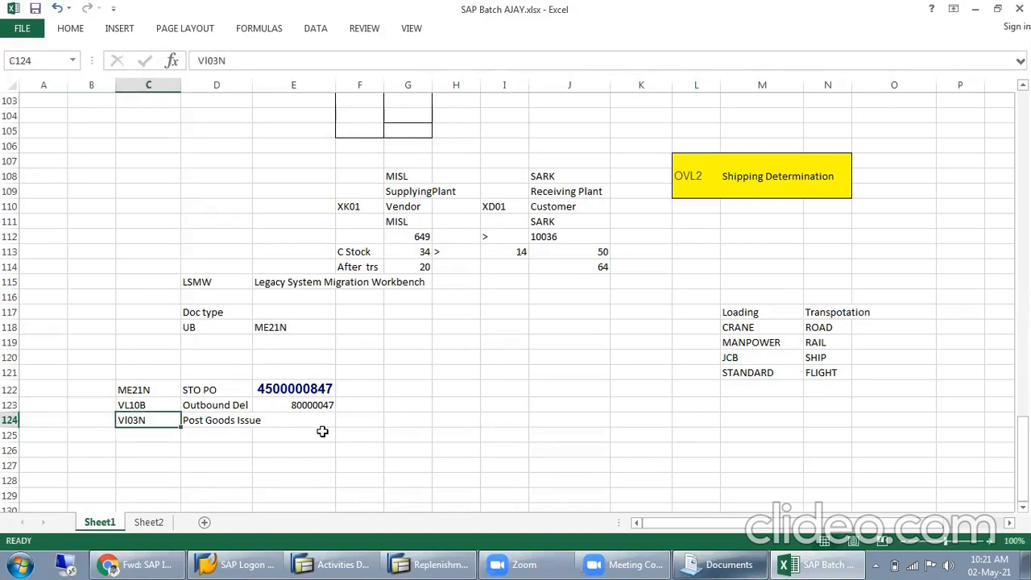
key("F2")
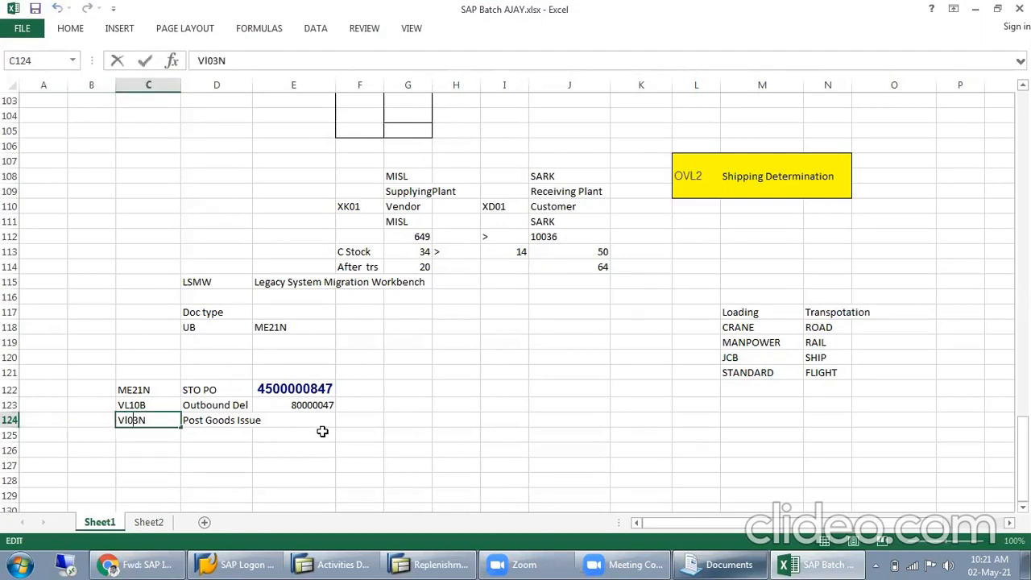
key("BackSpace")
type("L")
key("Return")
left_click(248, 423)
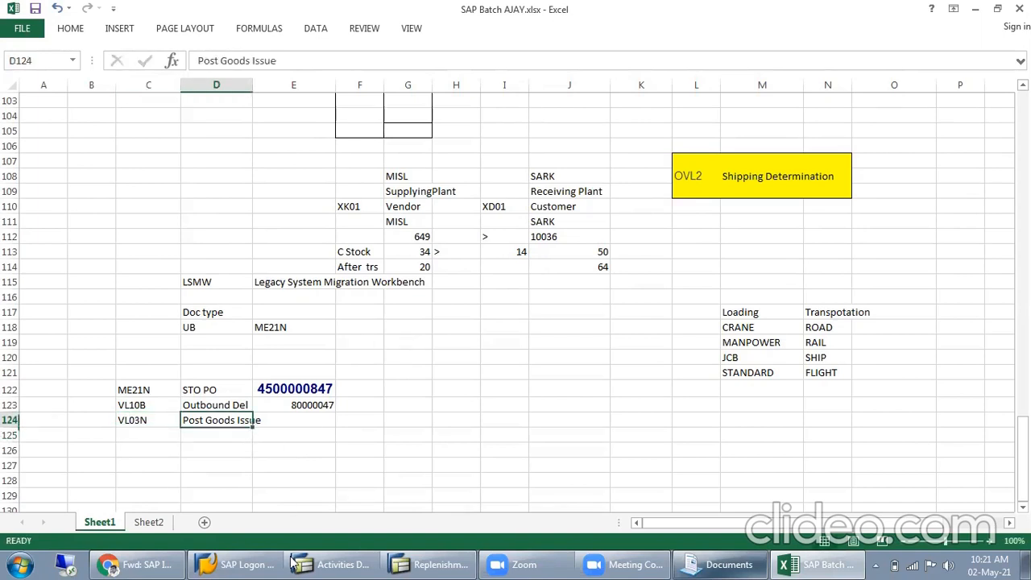
Step: Switch to the SAP session listing activities due for shipping and exit until that session is closed
left_click(295, 562)
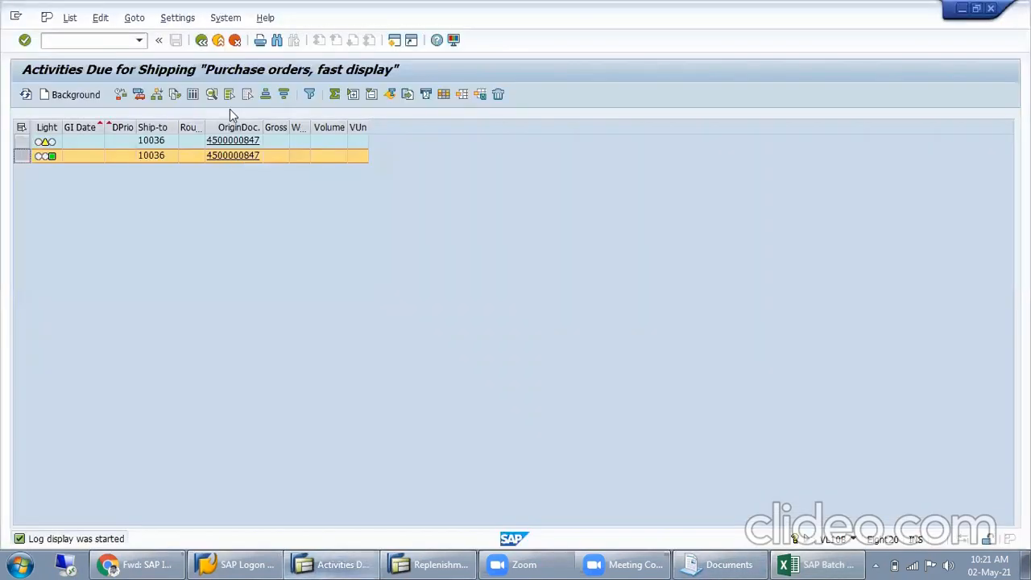
left_click(219, 42)
left_click(220, 42)
left_click(222, 42)
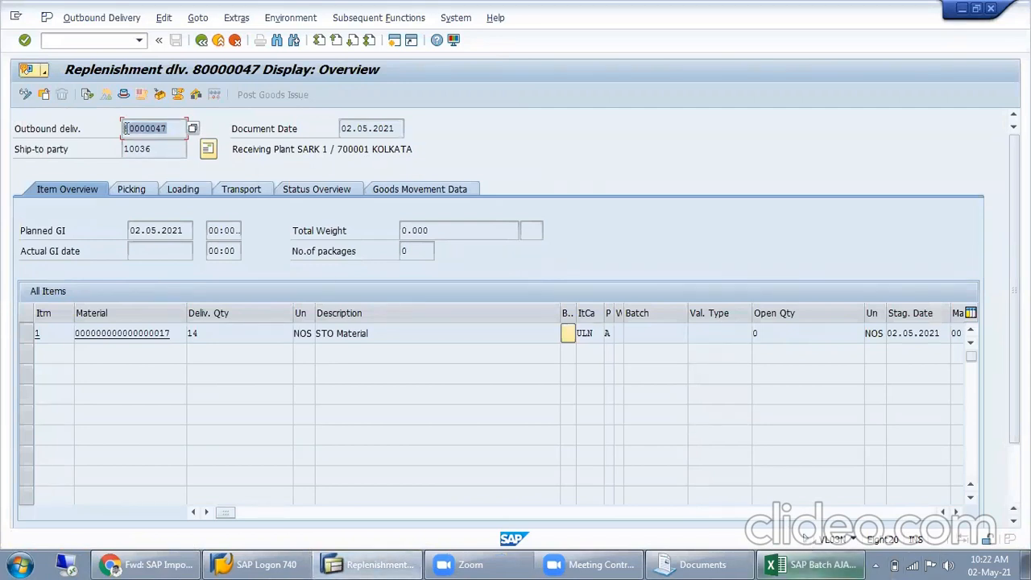
Step: Open the replenishment delivery with transaction VL03N and switch it to change mode
left_click(123, 39)
type("/nvl03")
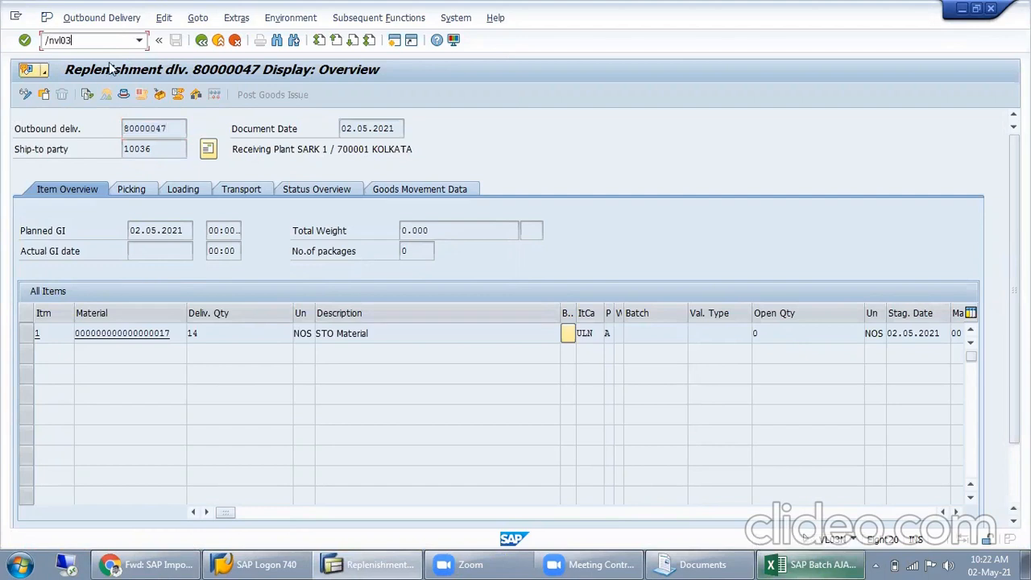
key("Return")
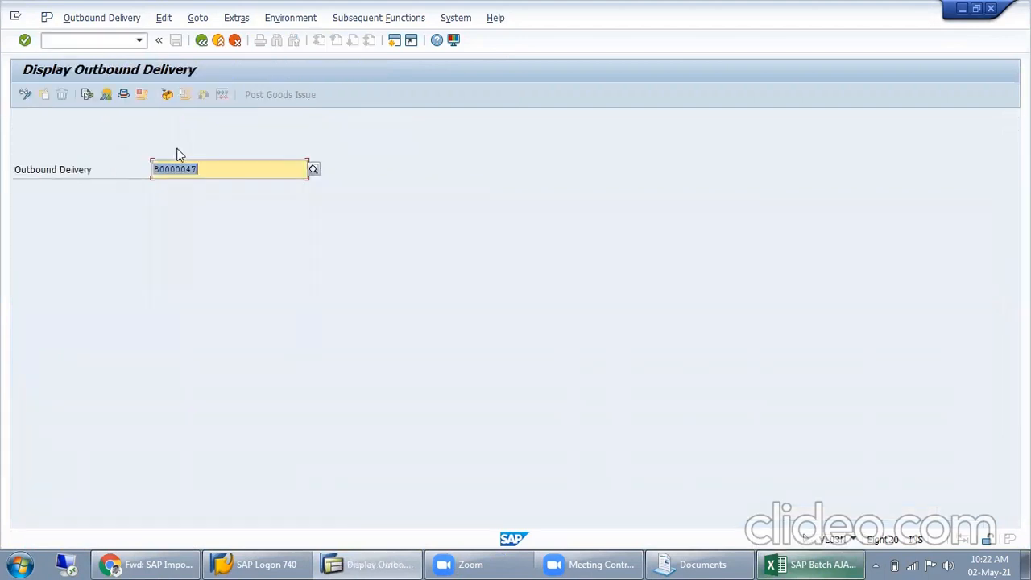
key("End")
key("Return")
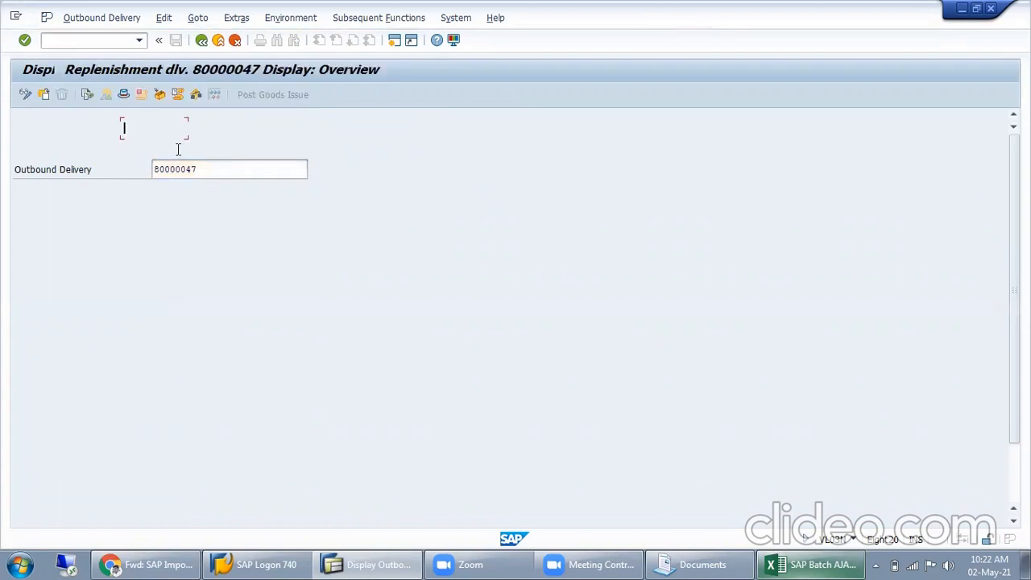
left_click(28, 95)
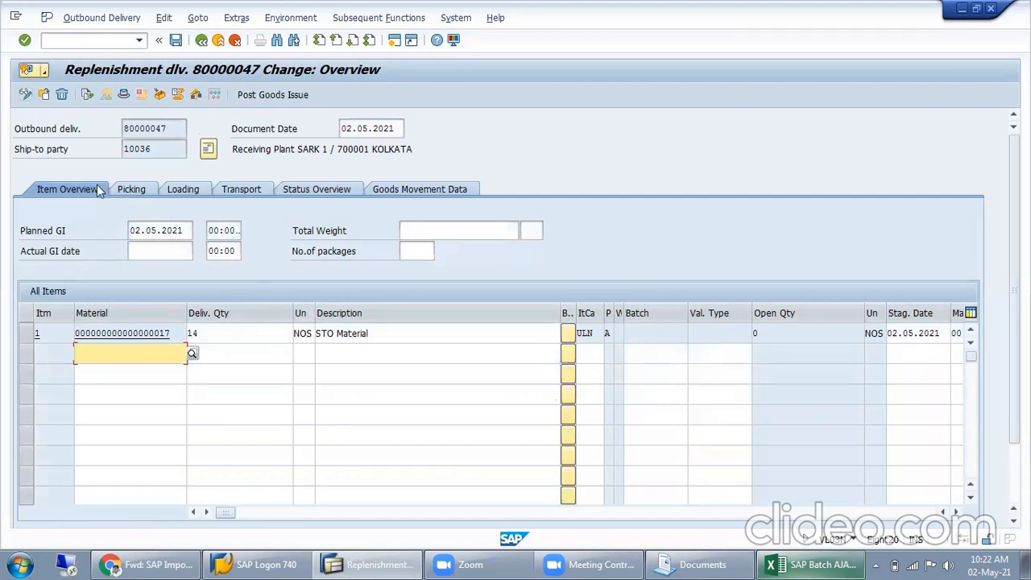
Step: In the delivery's picking data, set the storage location of the STO Material item to MISL
left_click(129, 190)
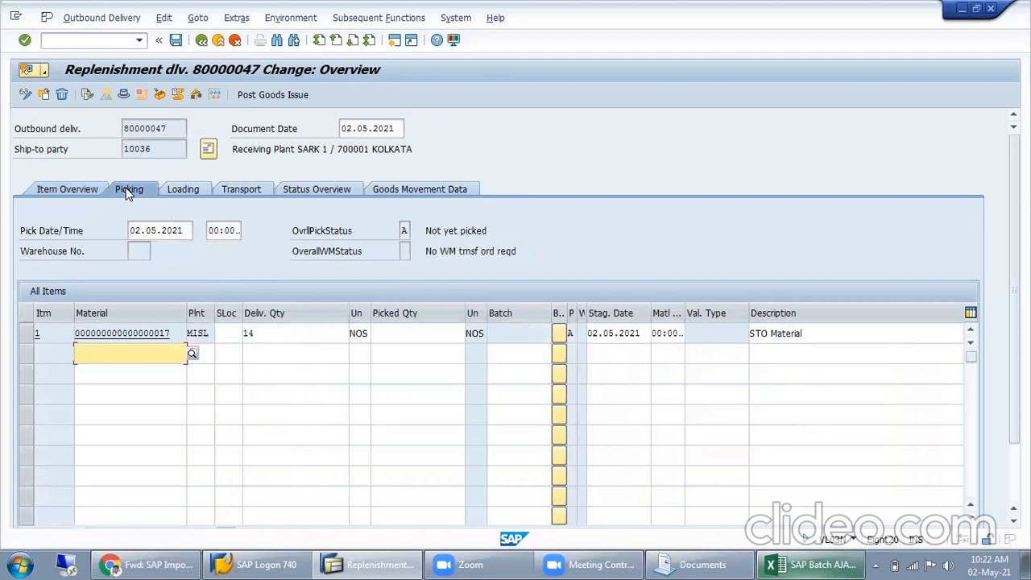
left_click(284, 337)
left_click(229, 332)
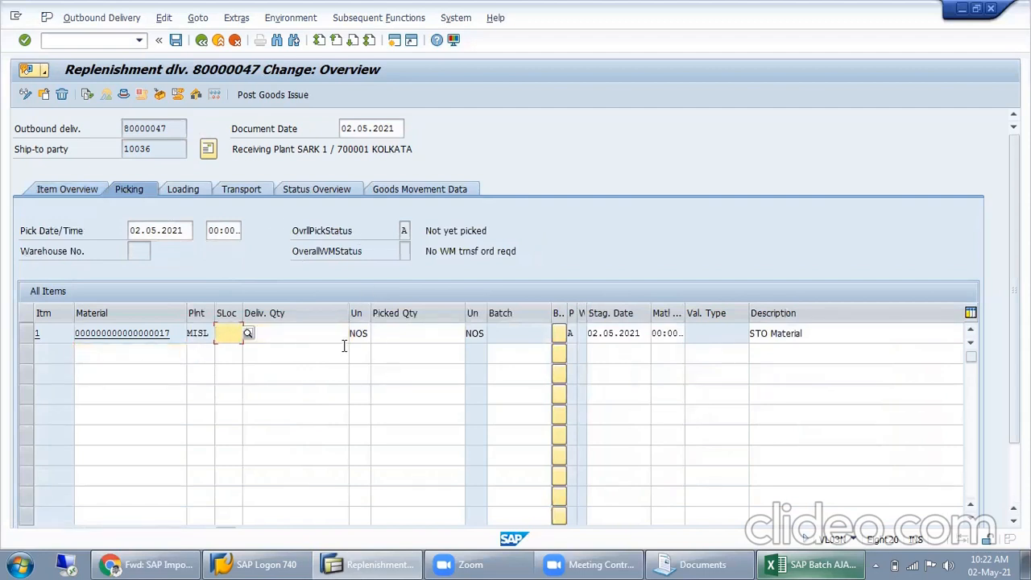
type("MISL")
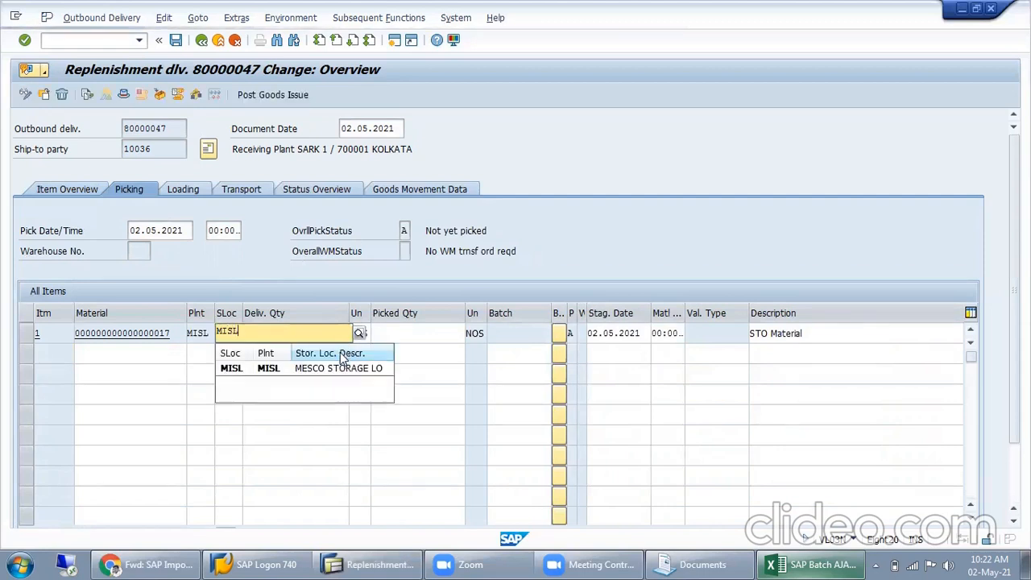
left_click(280, 367)
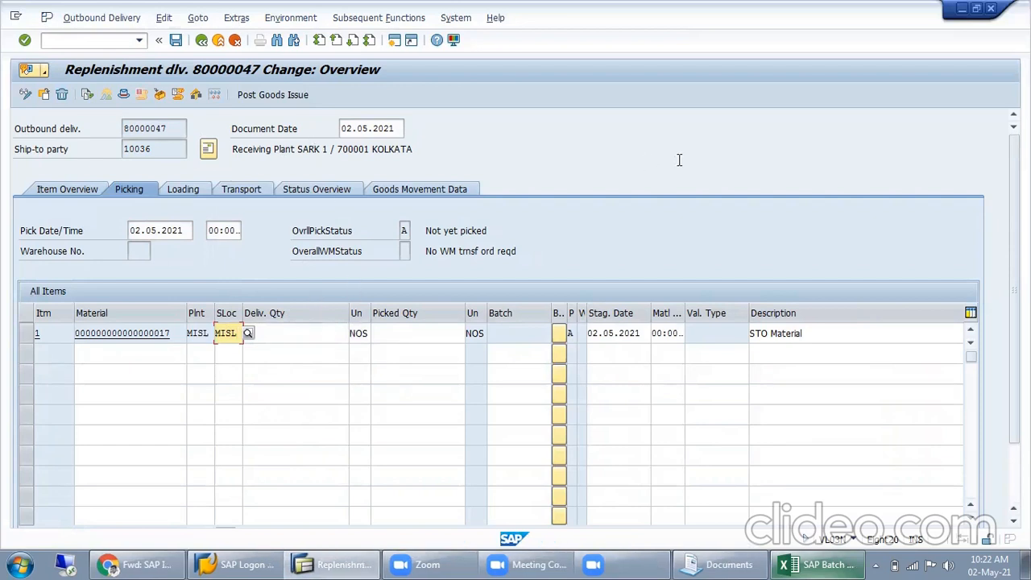
Step: Set the delivery quantity and the picked quantity of the STO Material item to 14
left_click(319, 335)
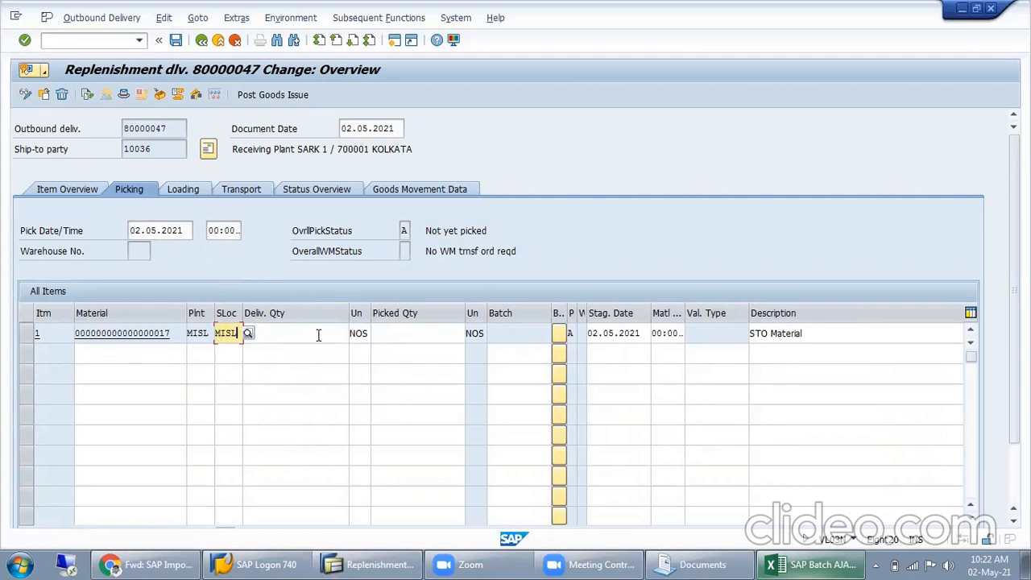
type("14")
left_click(424, 334)
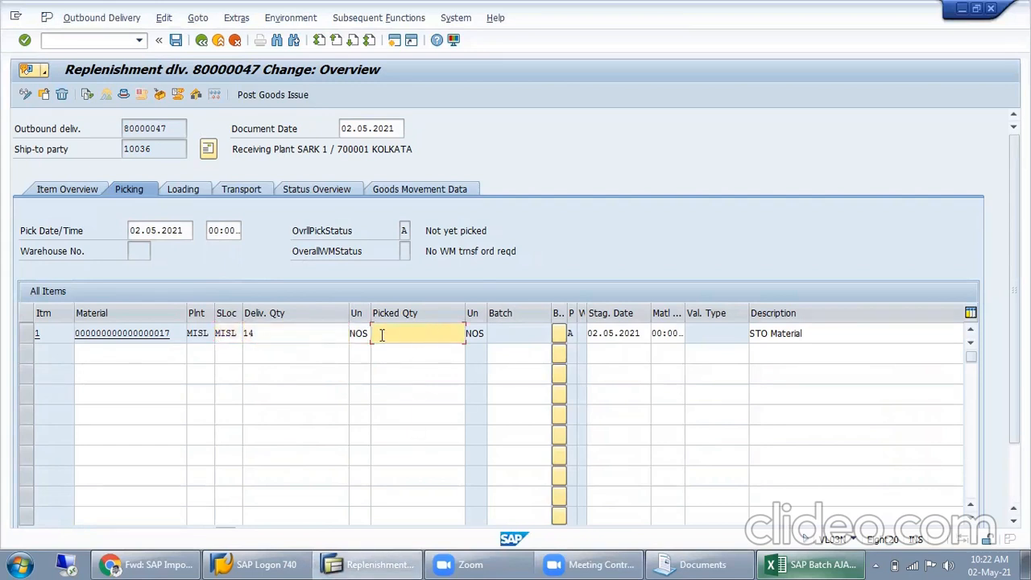
double_click(274, 336)
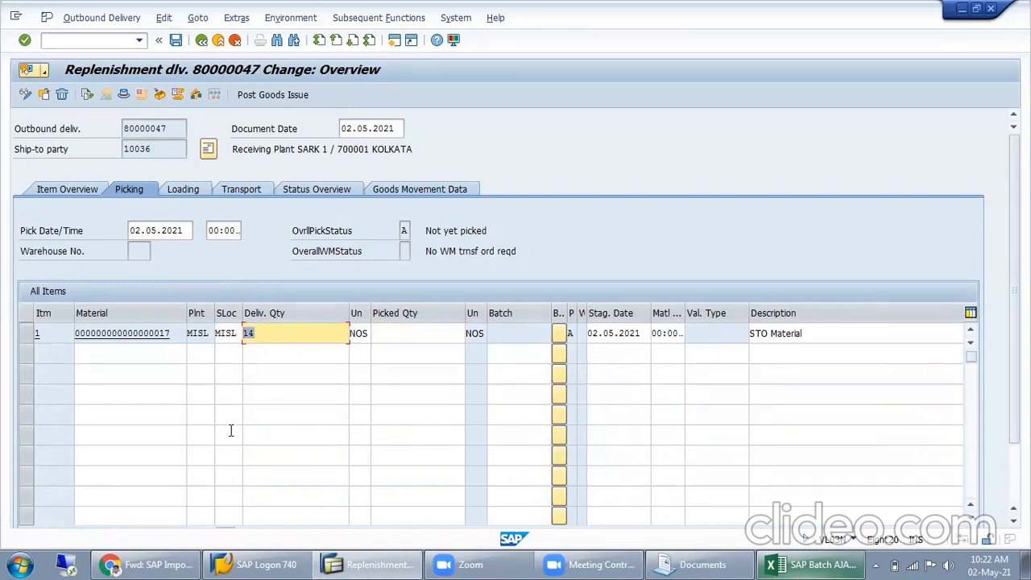
left_click(430, 333)
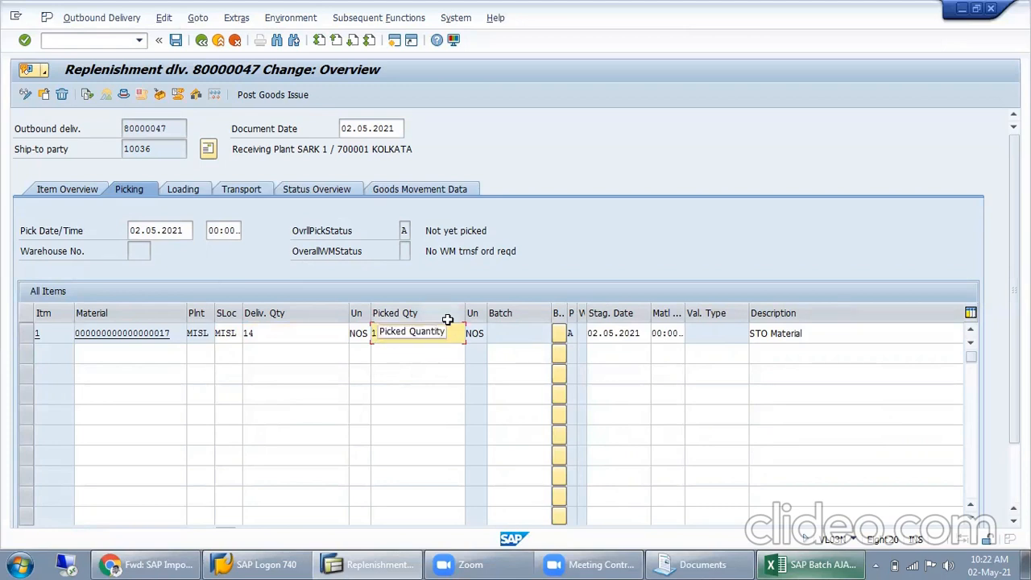
key("Return")
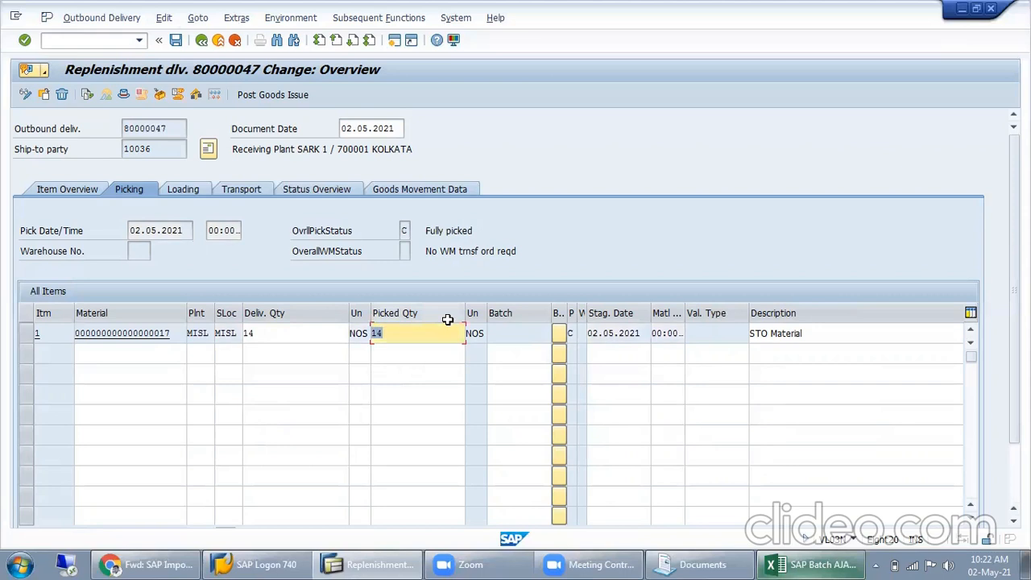
Step: Review the item's storage location, delivery quantity and picked quantity, and post the goods issue for the delivery
left_click(99, 190)
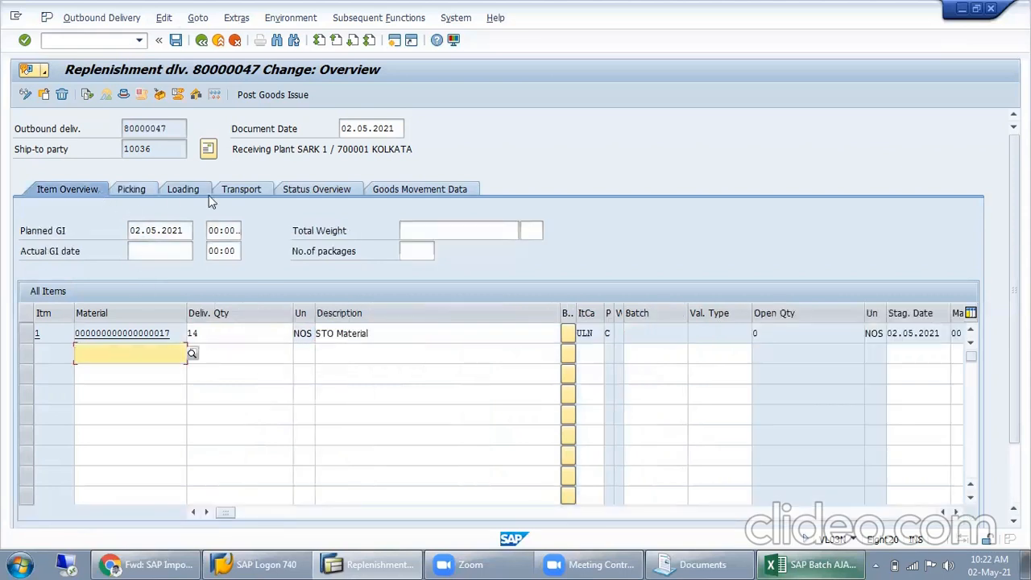
left_click(207, 332)
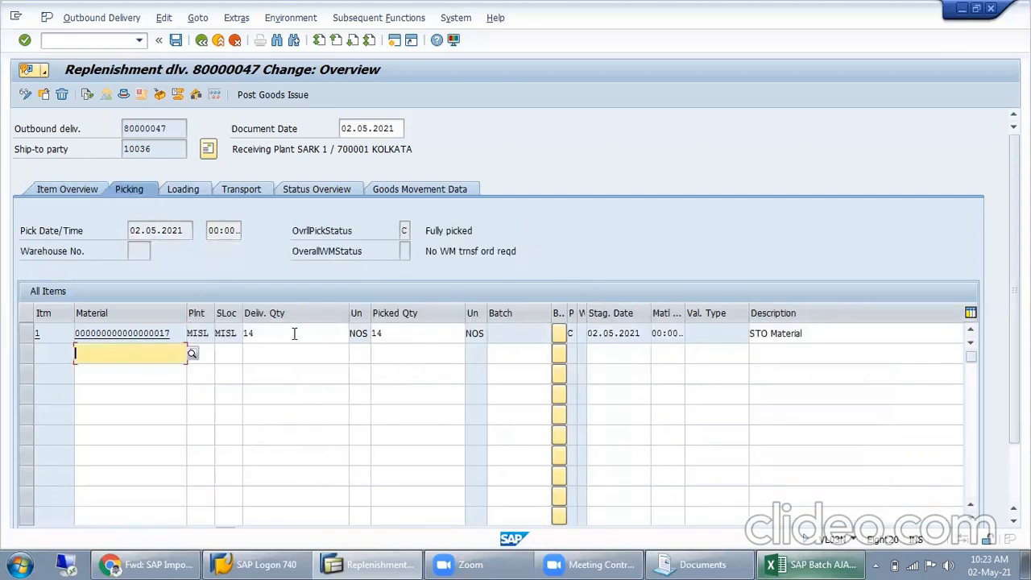
left_click(232, 333)
left_click_drag(232, 332, 217, 335)
left_click_drag(439, 334, 325, 345)
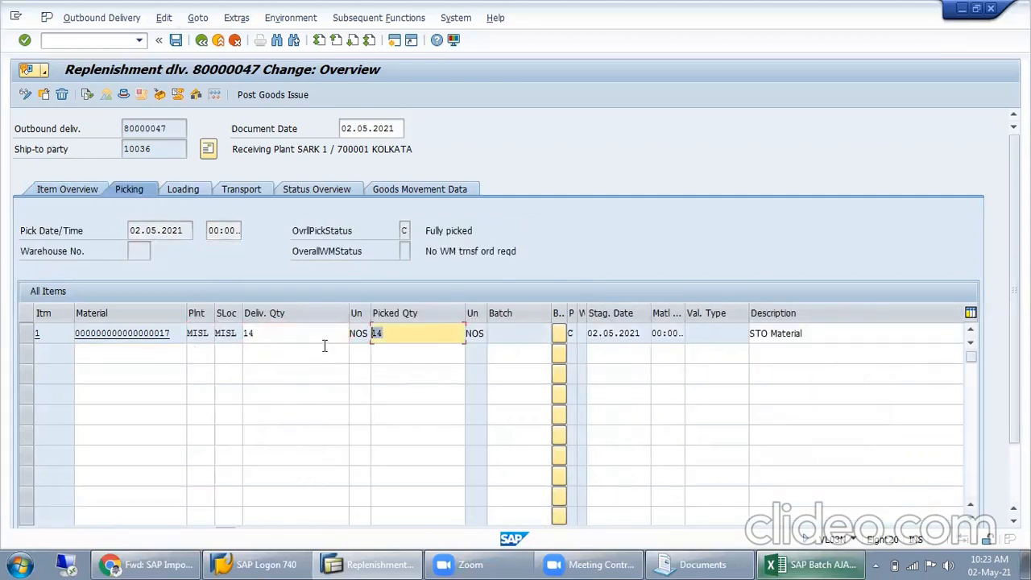
left_click(311, 334)
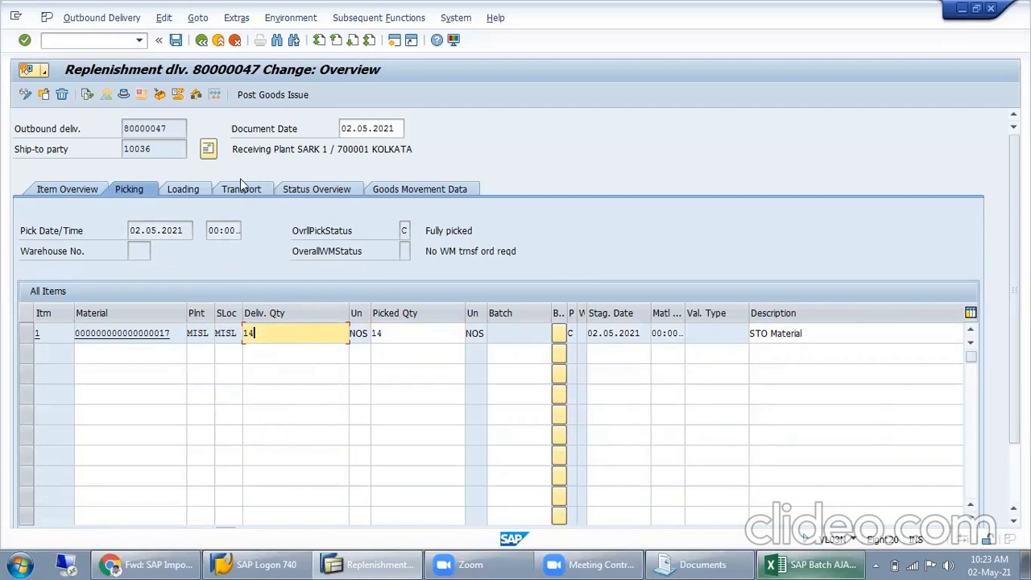
left_click(278, 95)
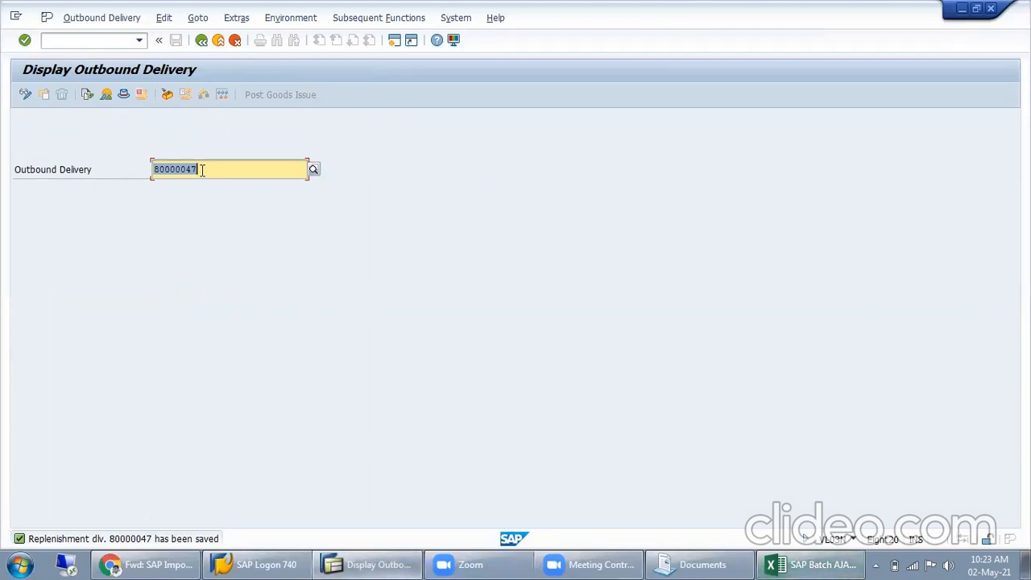
Step: Try to open the stock overview MMBE in a new session and check the stock transfer notes in Excel
left_click(113, 40)
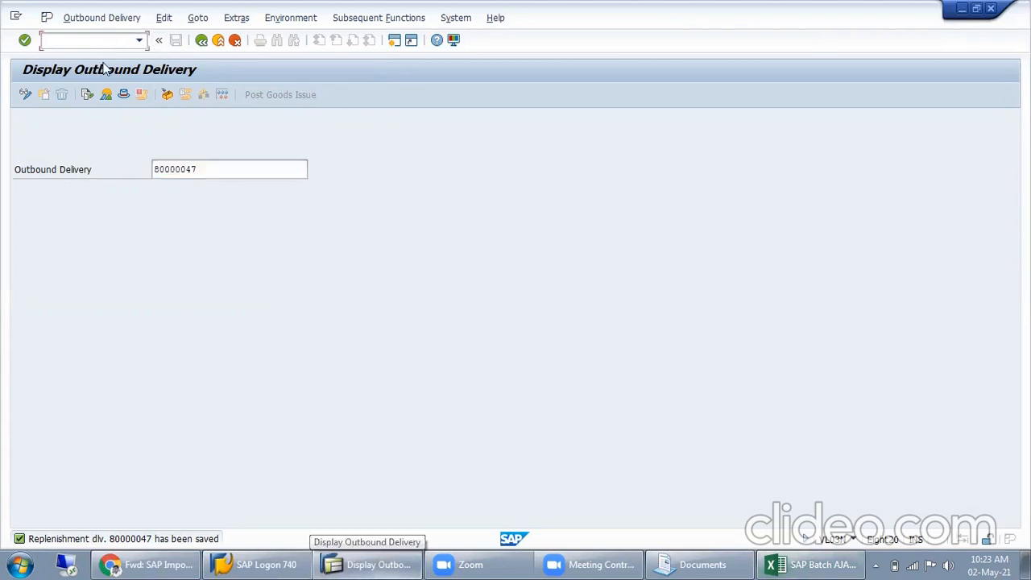
type("/ommb")
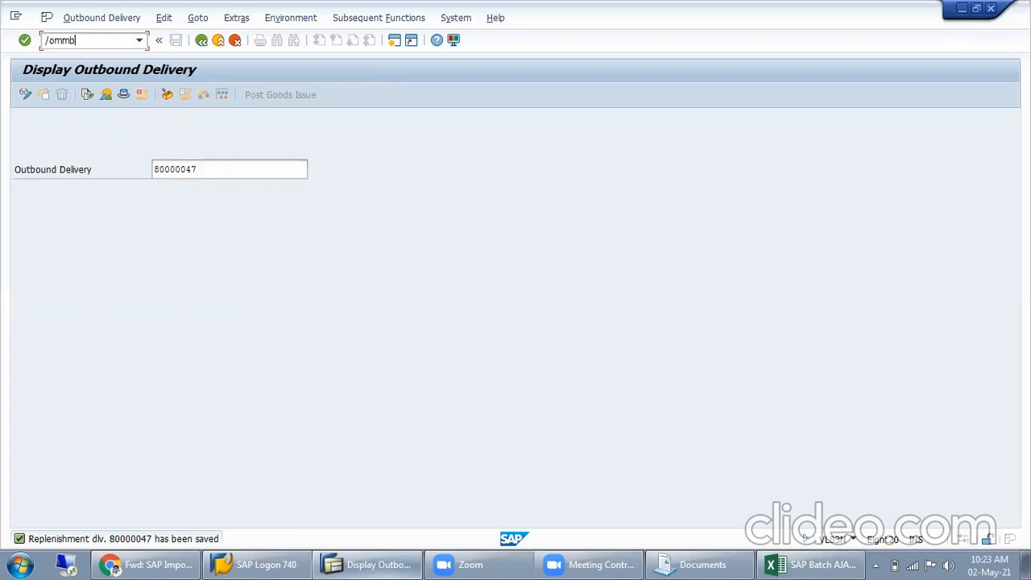
type("e")
key("Return")
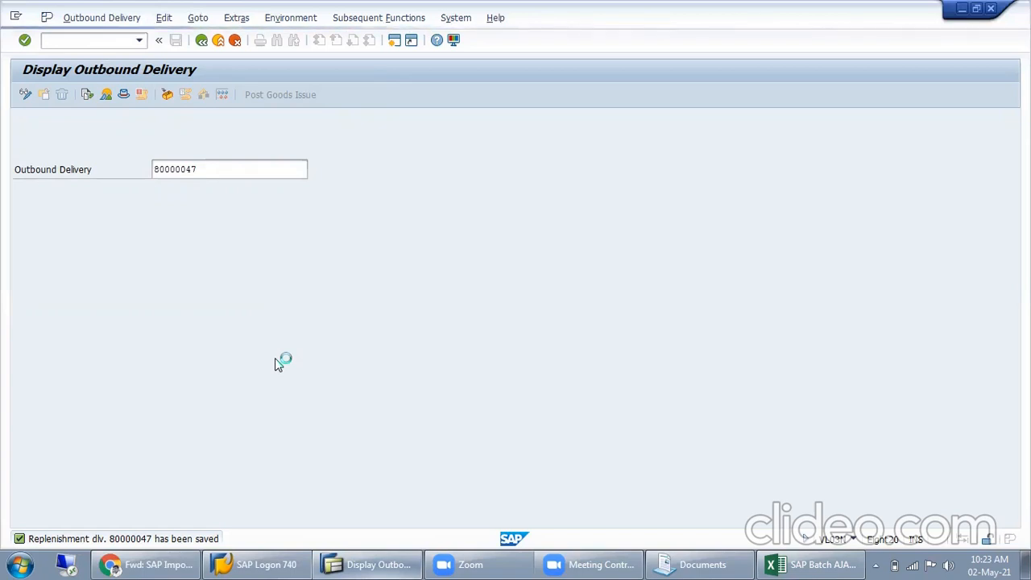
left_click(809, 564)
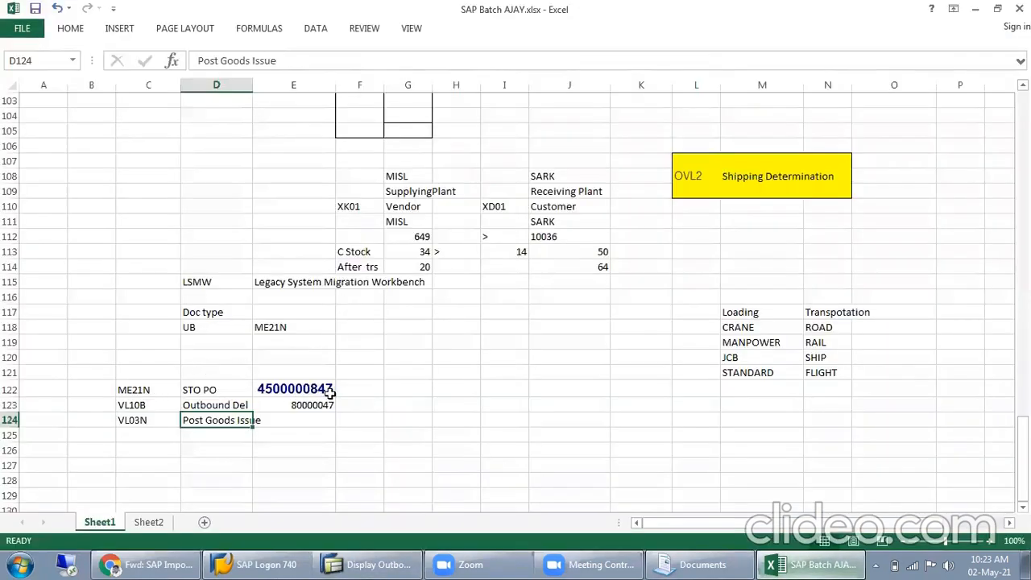
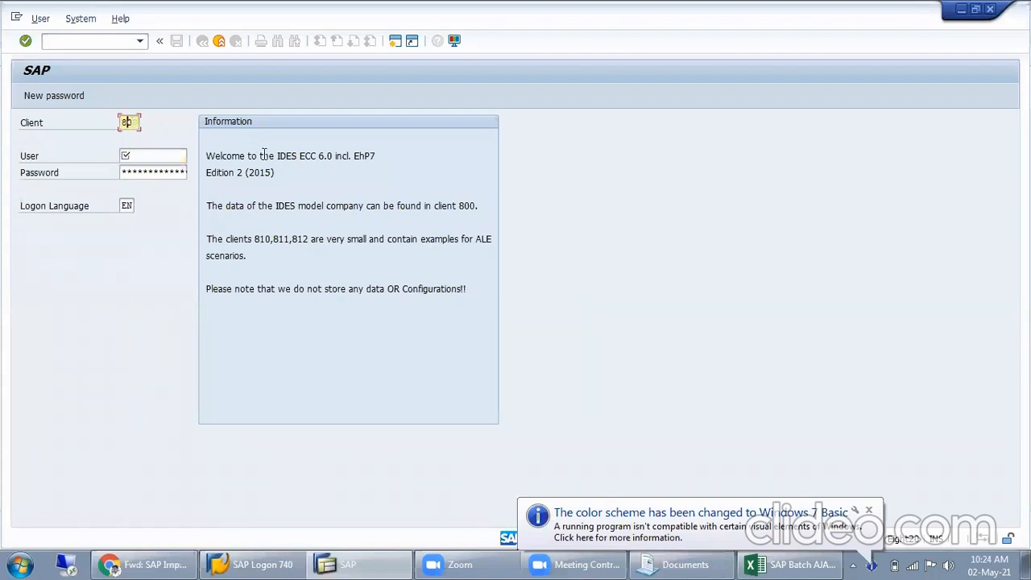
Step: Log on to SAP client 810 with the user name and the account password
type("10")
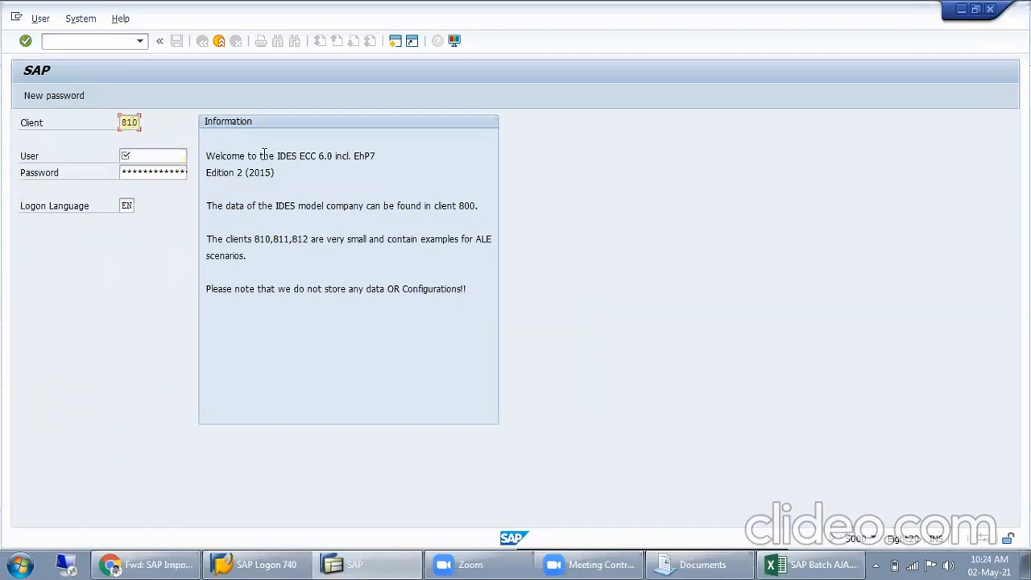
key("Tab")
key("BackSpace")
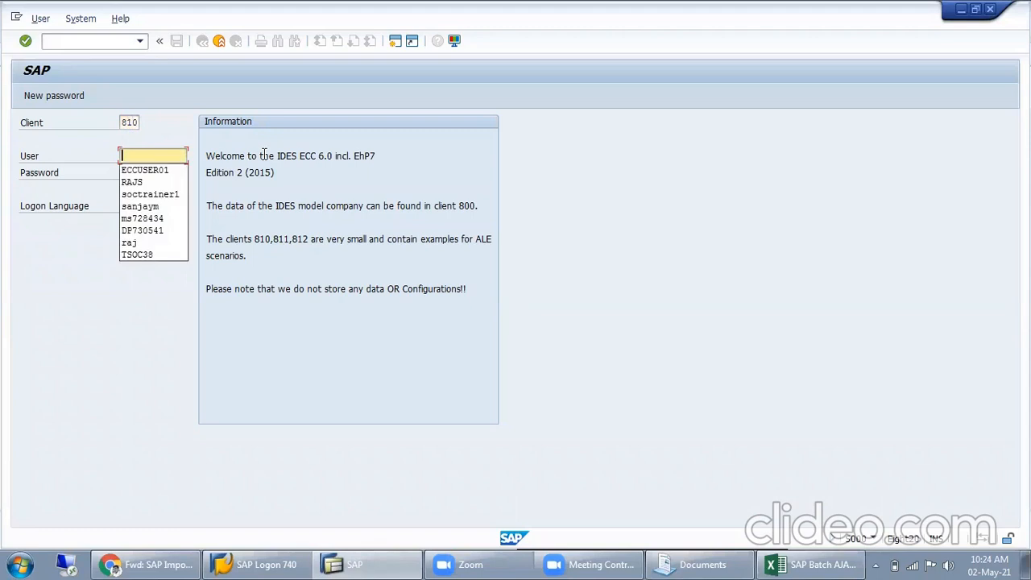
key("Down")
key("Return")
key("Tab")
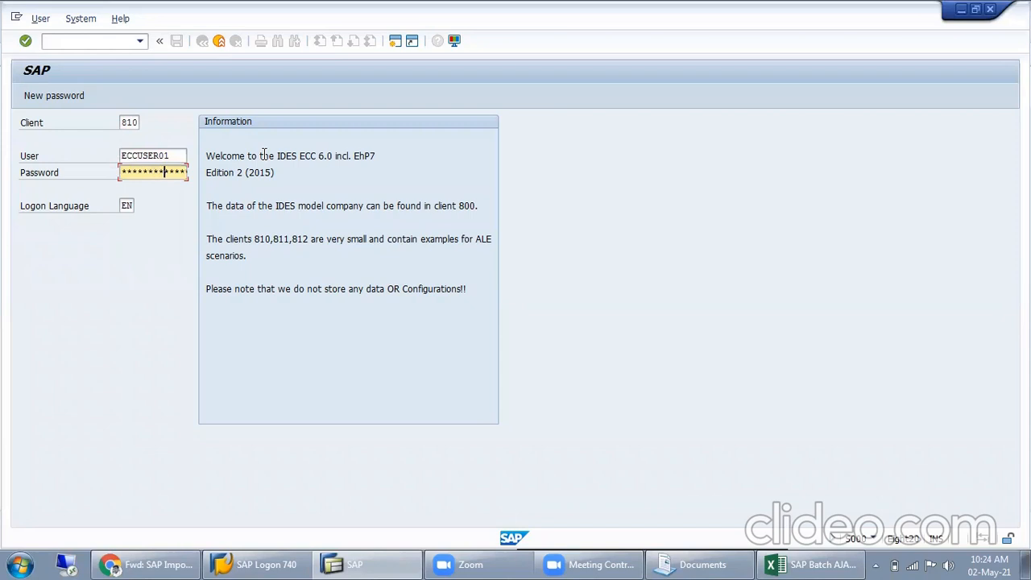
key("Return")
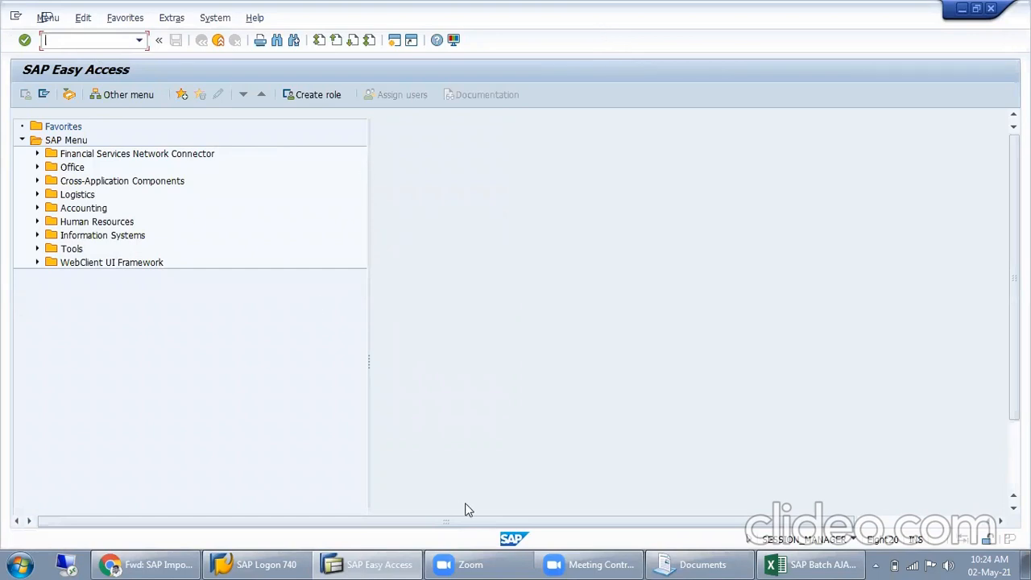
Step: Open the stock overview with transaction MMBE and display it for material 17
left_click(403, 564)
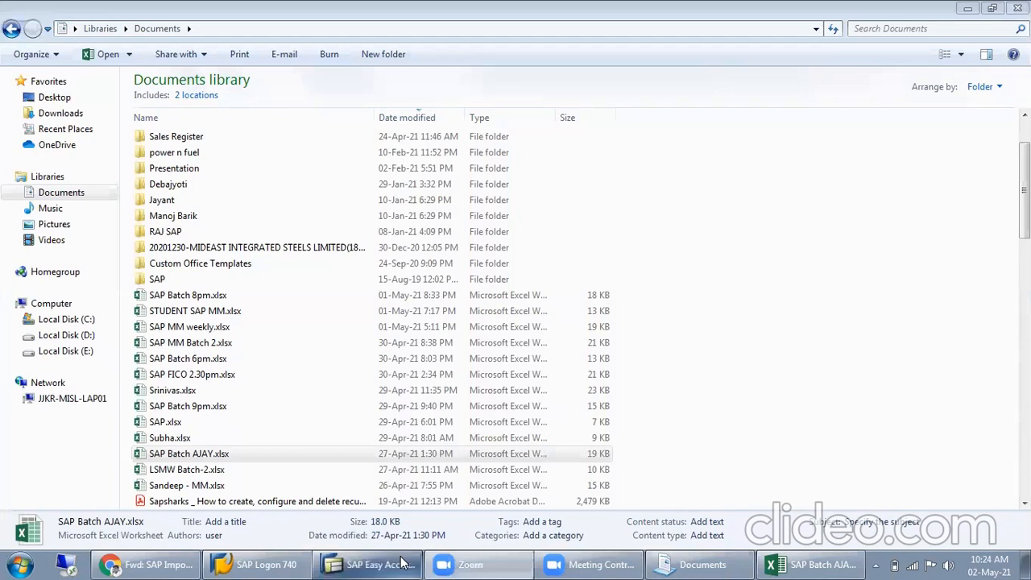
left_click(403, 564)
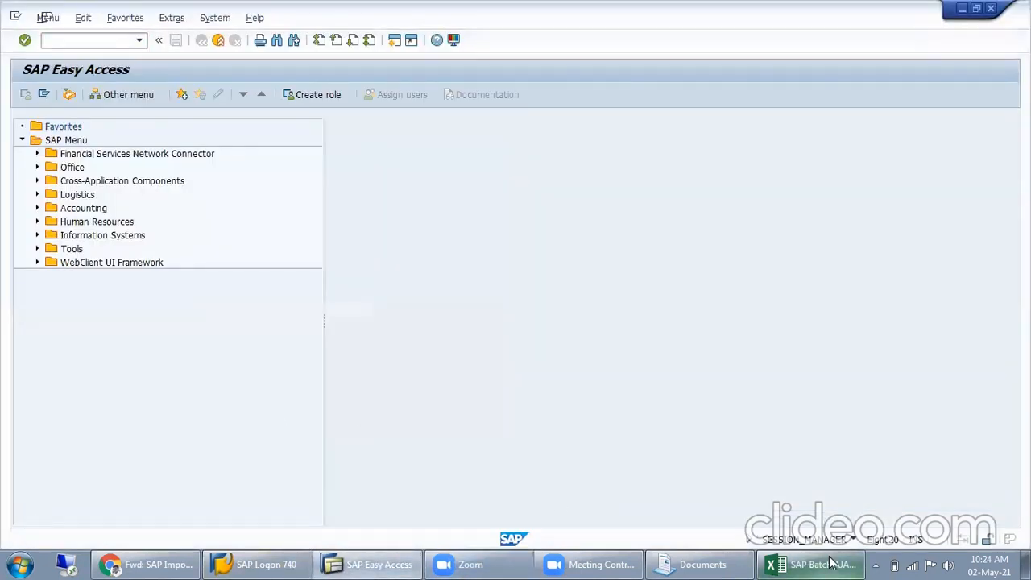
left_click(822, 564)
left_click(822, 564)
type("MMbe")
key("Return")
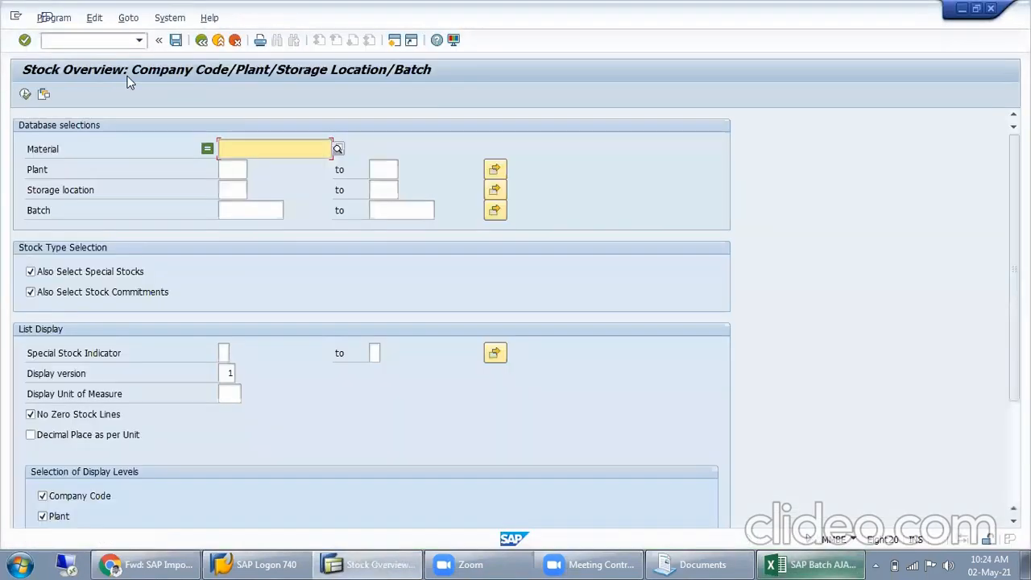
type("17")
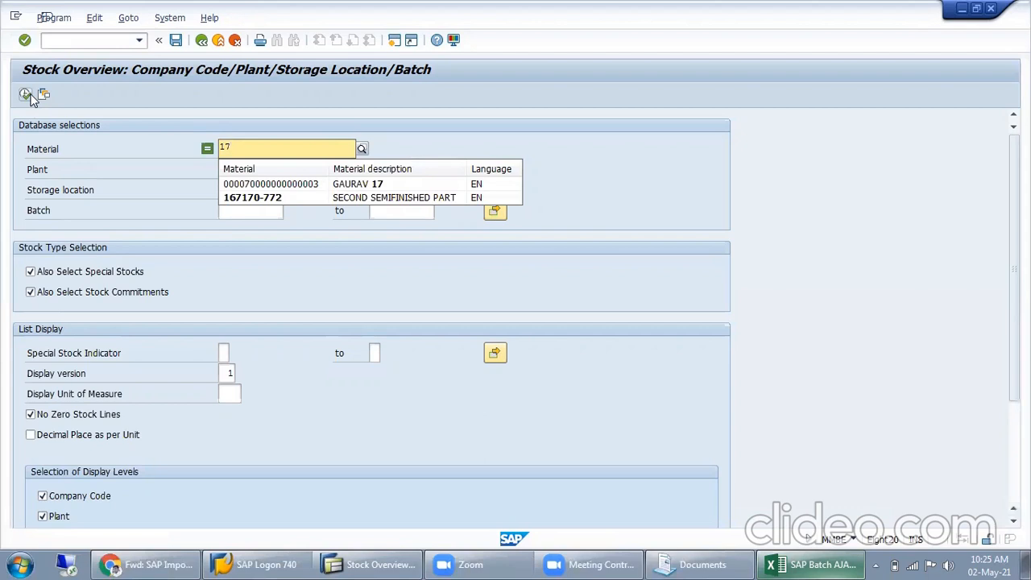
left_click(25, 94)
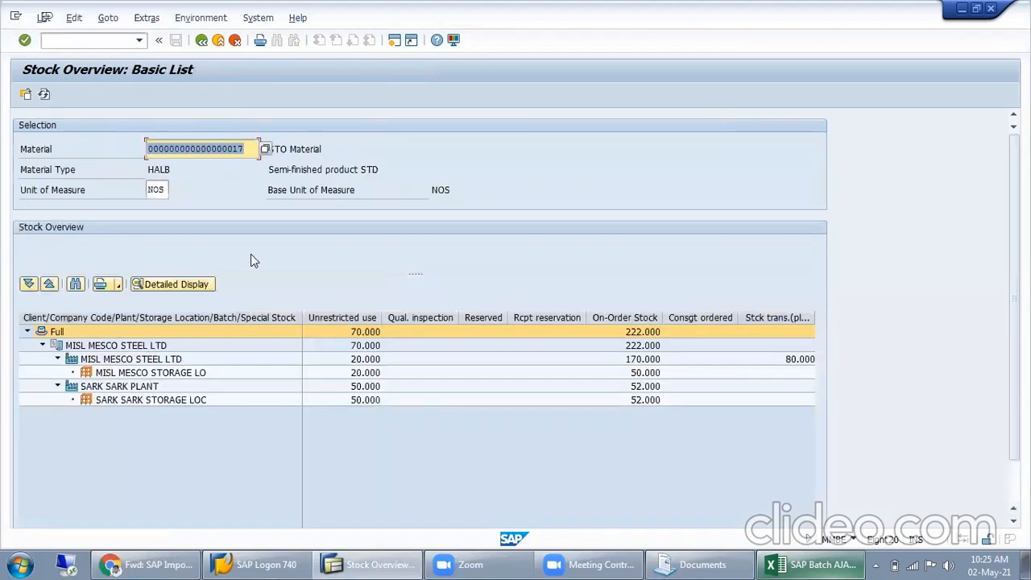
Step: Examine the unrestricted-use stock of material 17 at the MISL and SARK storage locations
left_click(371, 374)
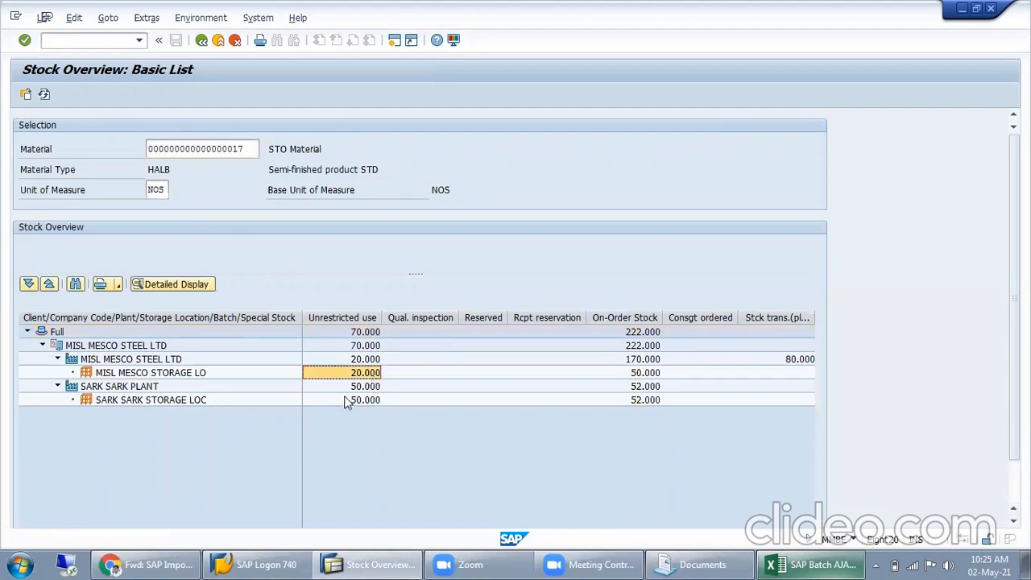
key("Down")
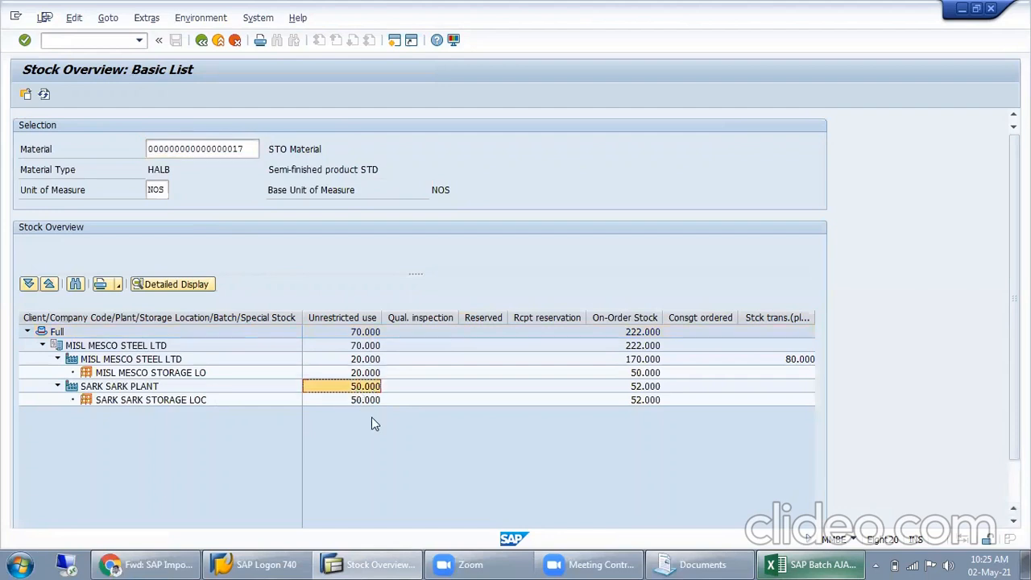
left_click(369, 403)
left_click(369, 375)
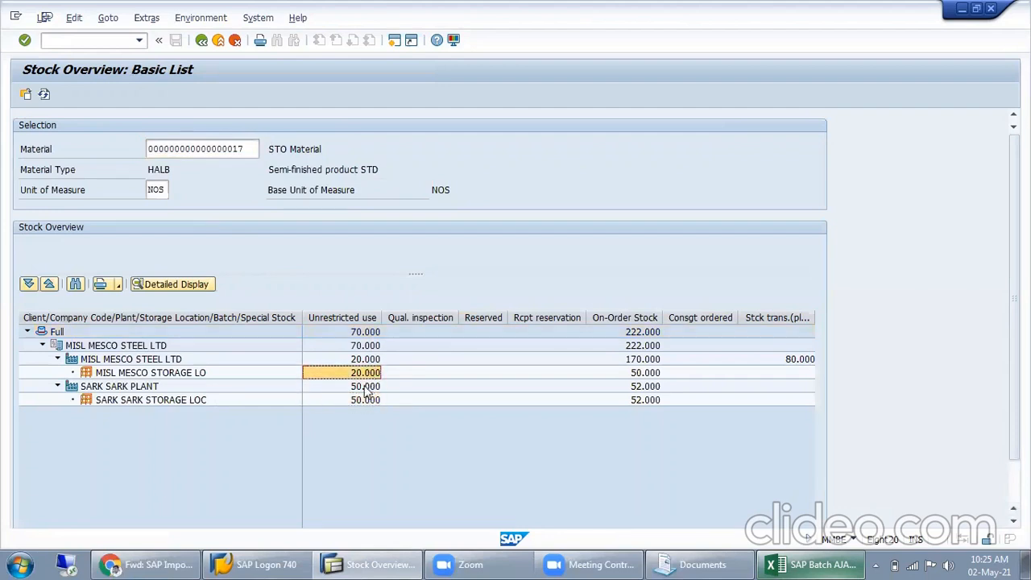
Step: Examine the stock in transfer between plants shown for the MISL plant in the stock overview
left_click(796, 362)
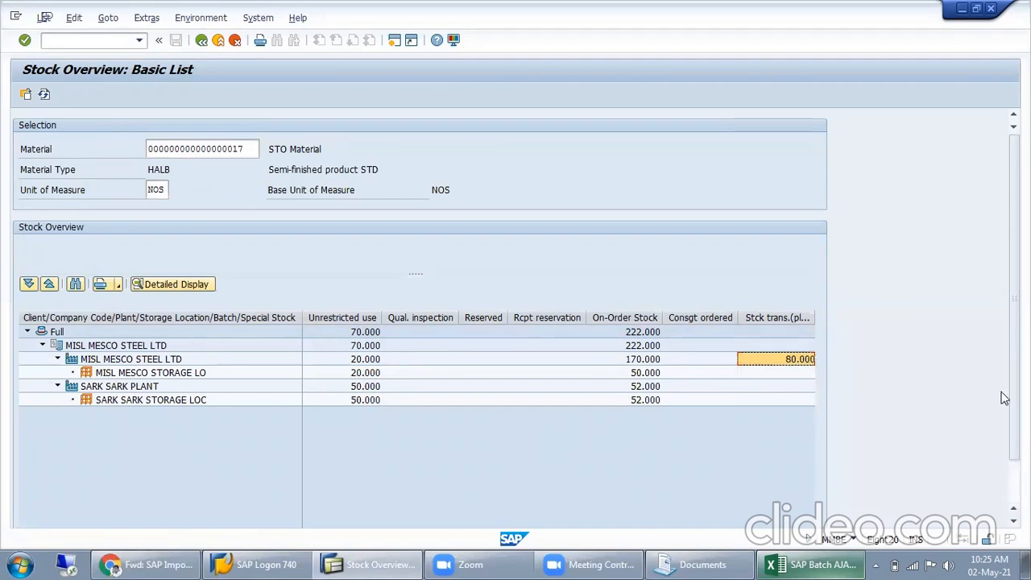
scroll(781, 461, "down", 2)
left_click_drag(538, 515, 276, 442)
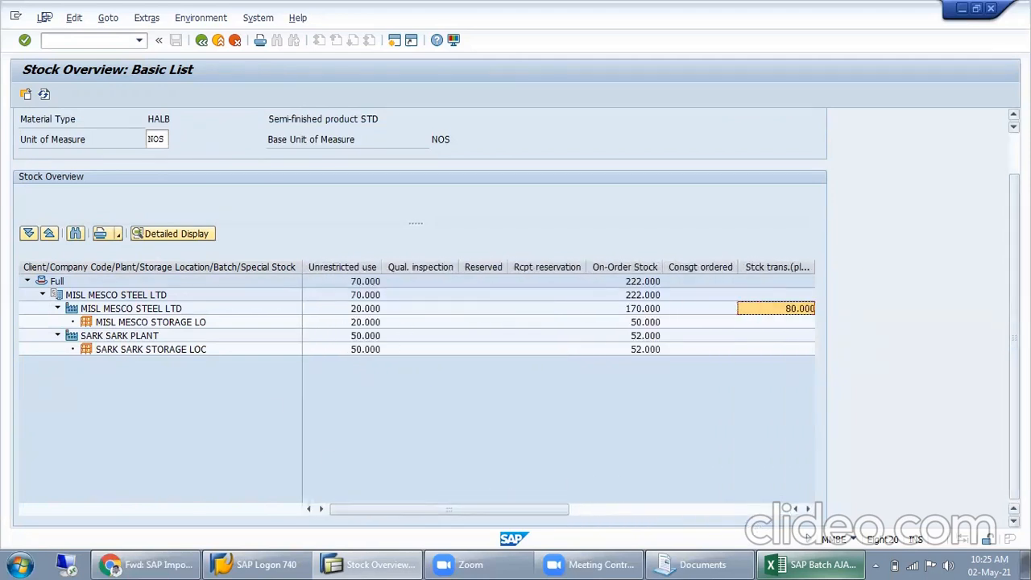
scroll(997, 249, "up", 2)
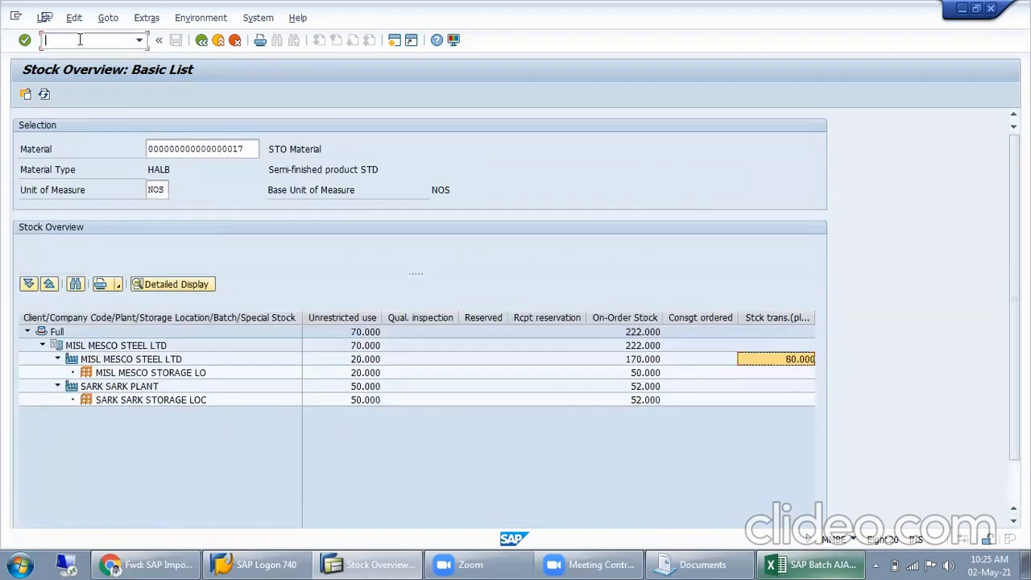
Step: Run the stock in transit report with transaction MB5T for material 17 and return to its selection screen
type("/nm")
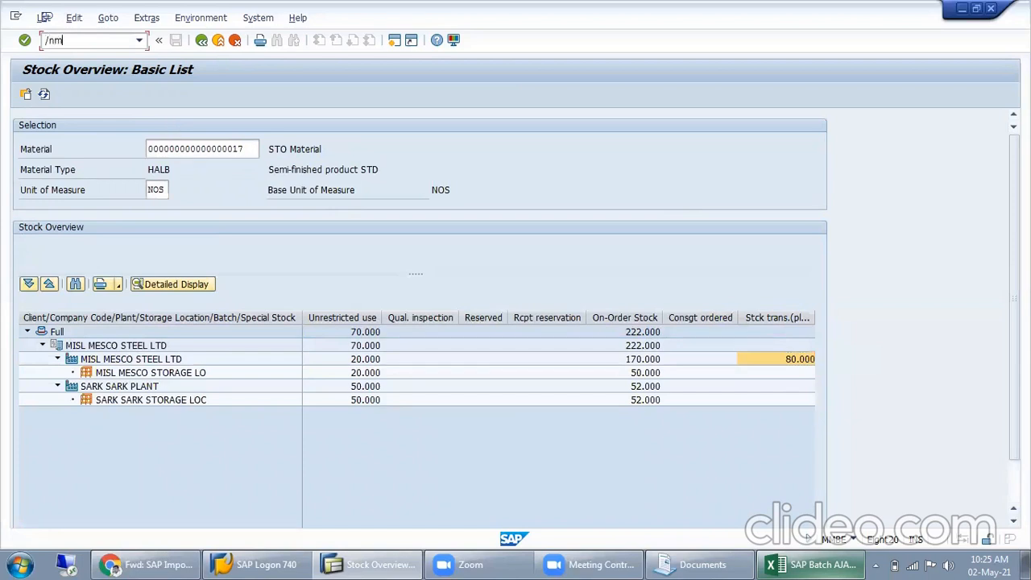
type("b5t")
key("Return")
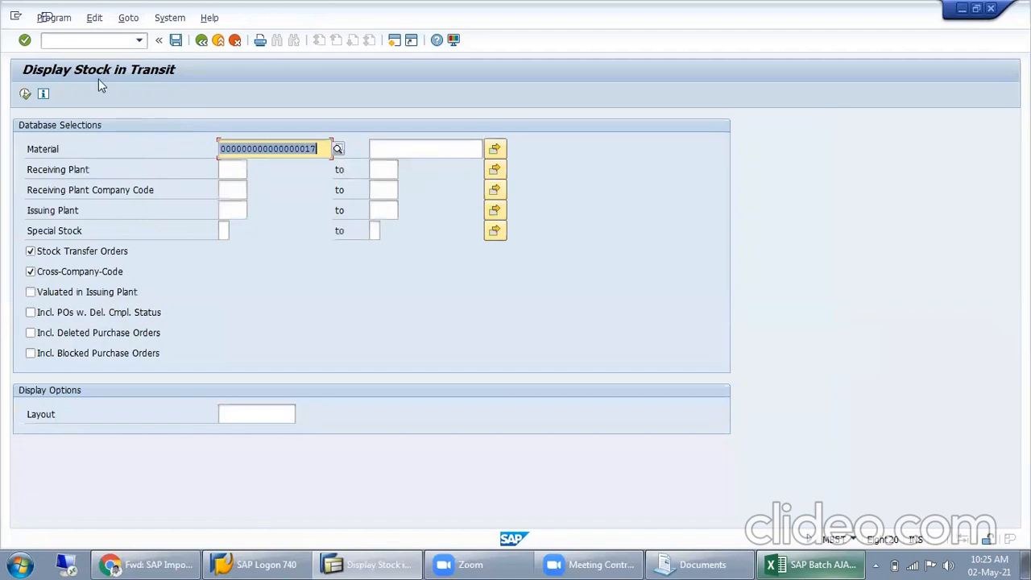
left_click(23, 95)
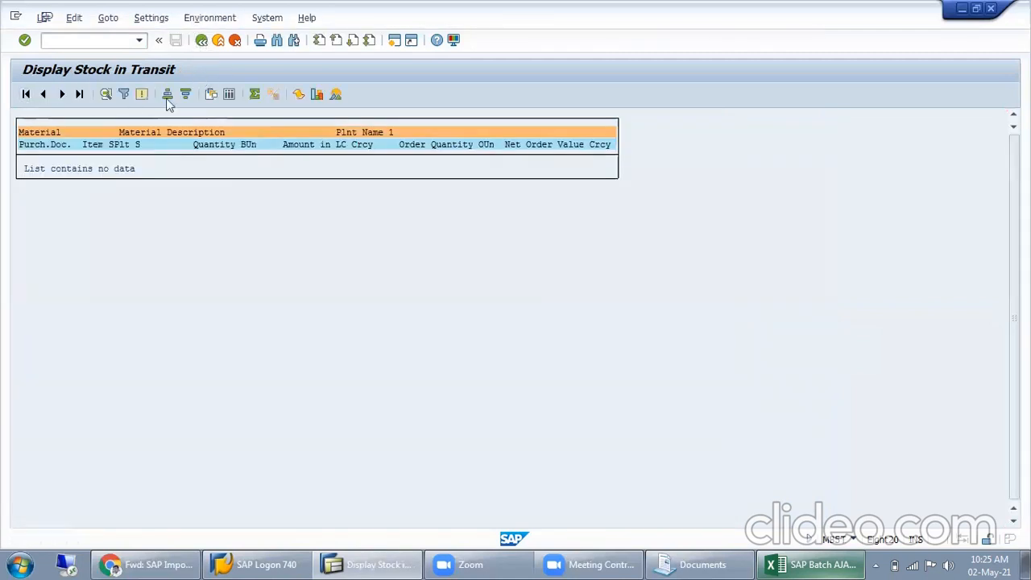
key("F3")
Step: Rerun the transit report including stock valuated in issuing plant and delivery-completed, deleted and blocked purchase orders
left_click(76, 293)
left_click(68, 312)
left_click(30, 333)
left_click(69, 353)
left_click(25, 94)
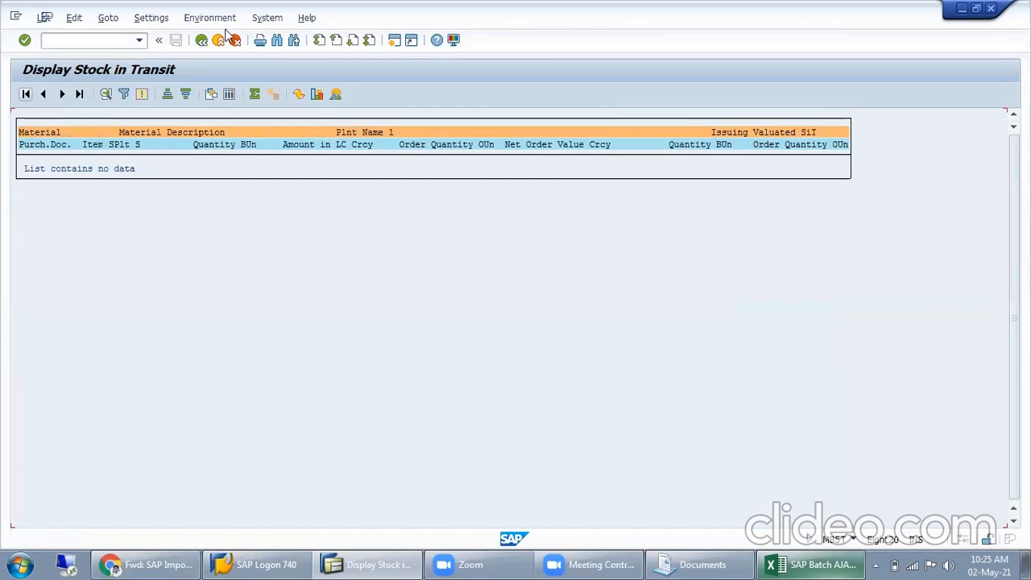
left_click(201, 40)
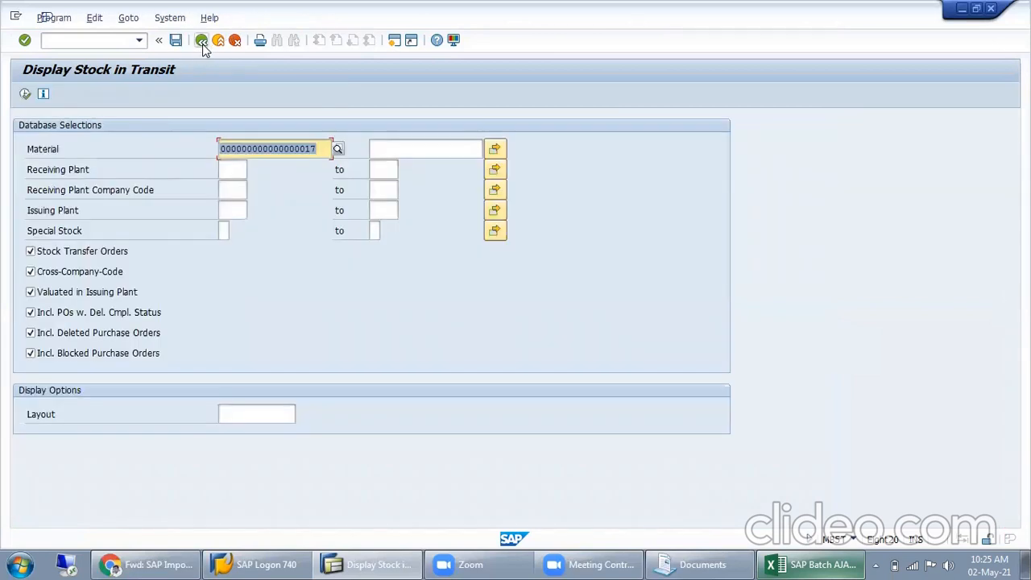
Step: Restrict the stock in transit selection to receiving plant SARK, run the report and check its column layout
left_click(232, 170)
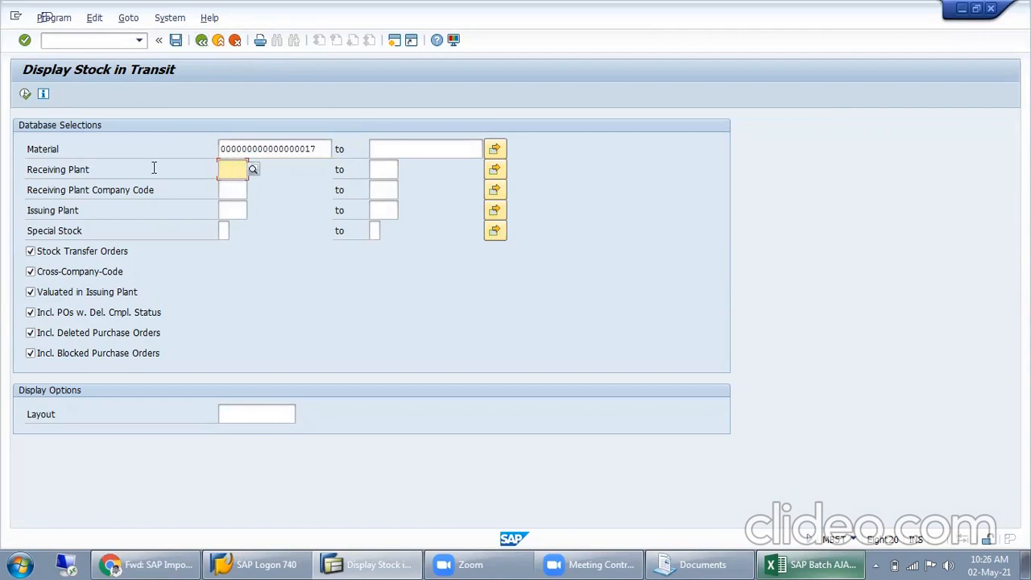
type("a")
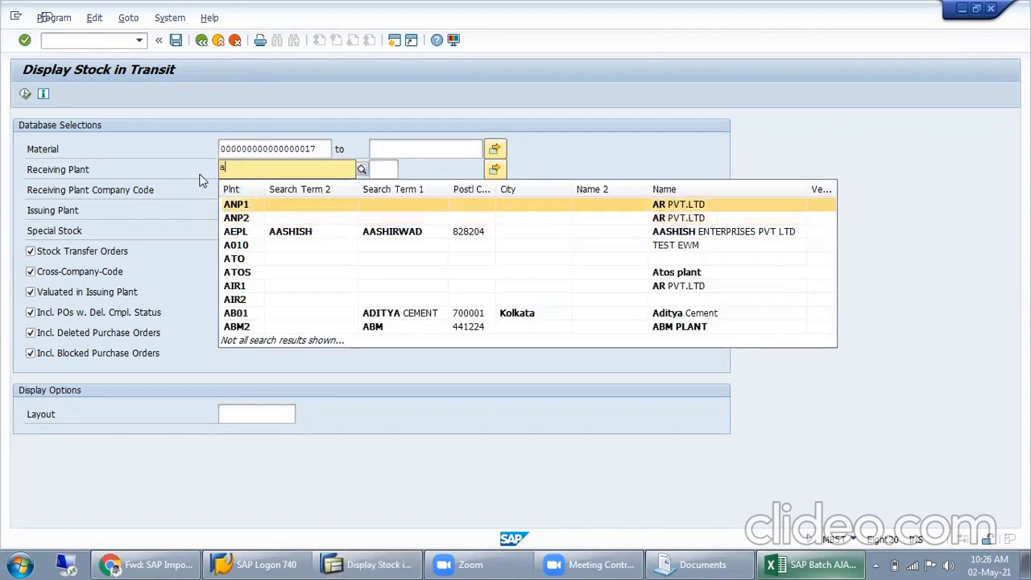
key("Escape")
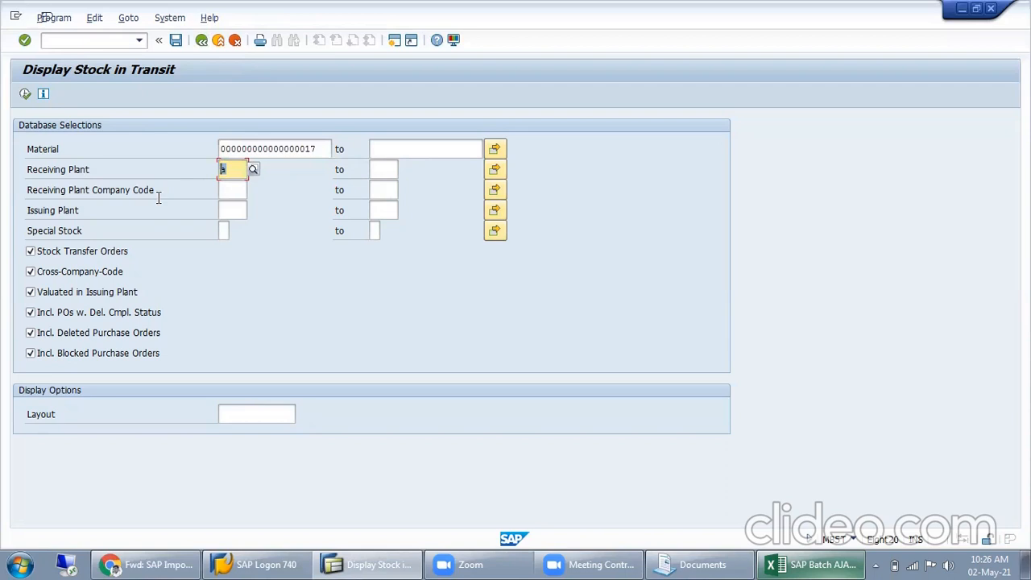
type("SARK")
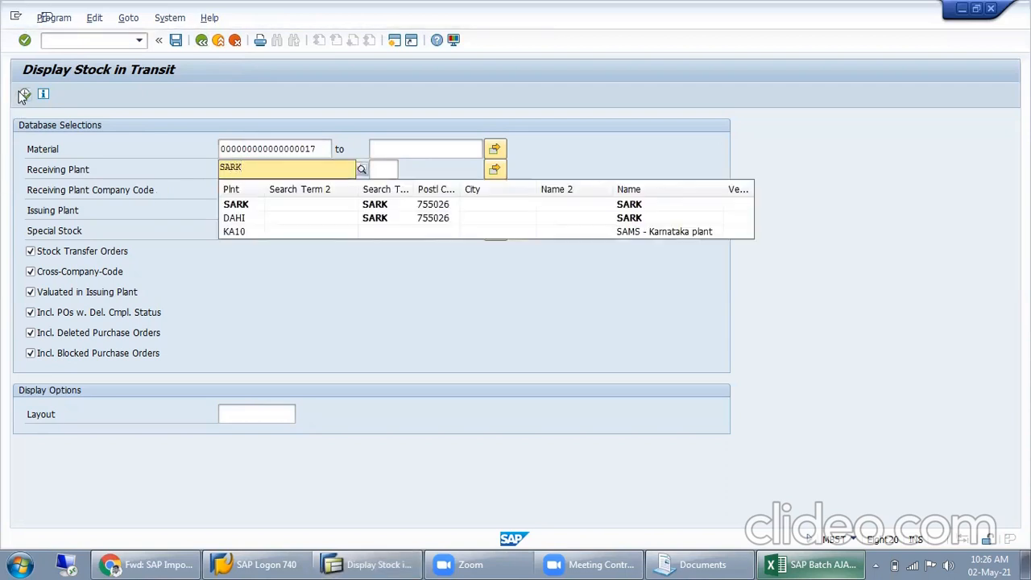
left_click(23, 94)
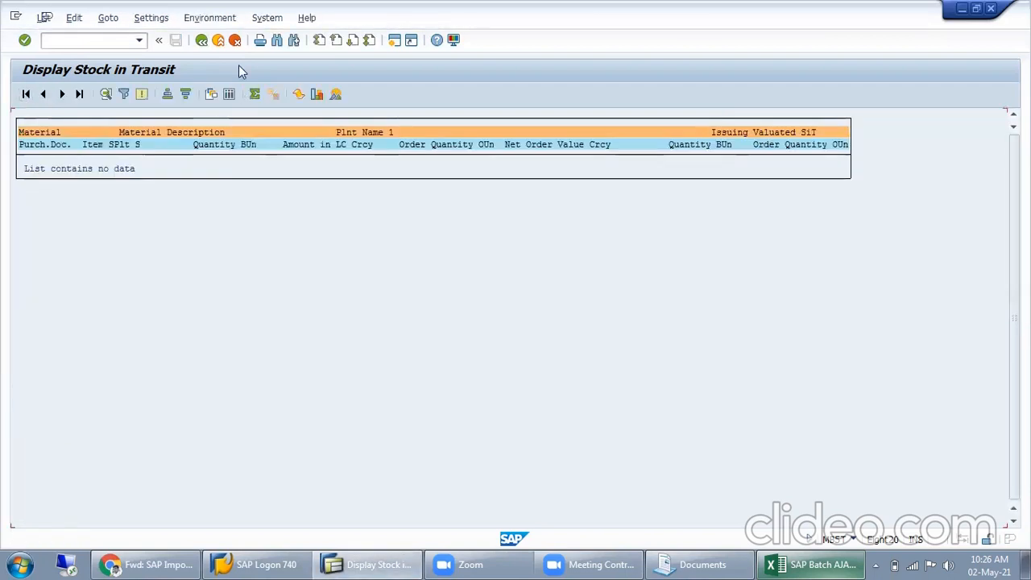
left_click(230, 95)
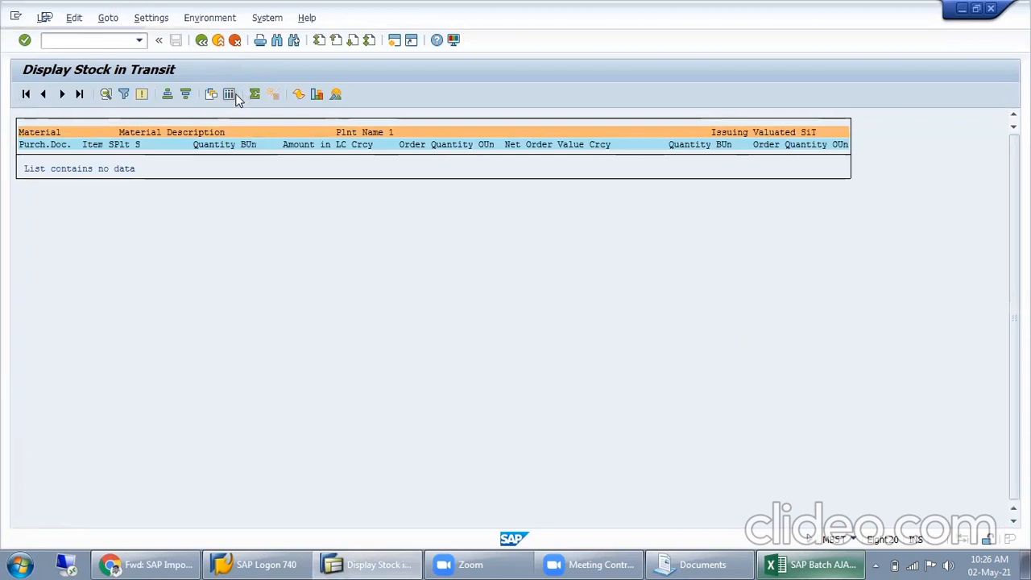
left_click(201, 40)
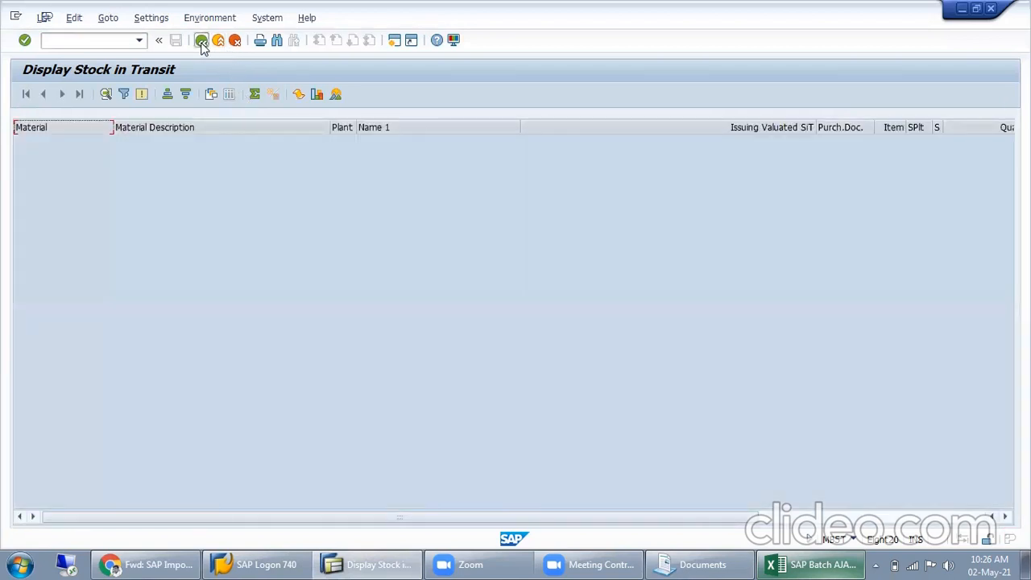
left_click(201, 41)
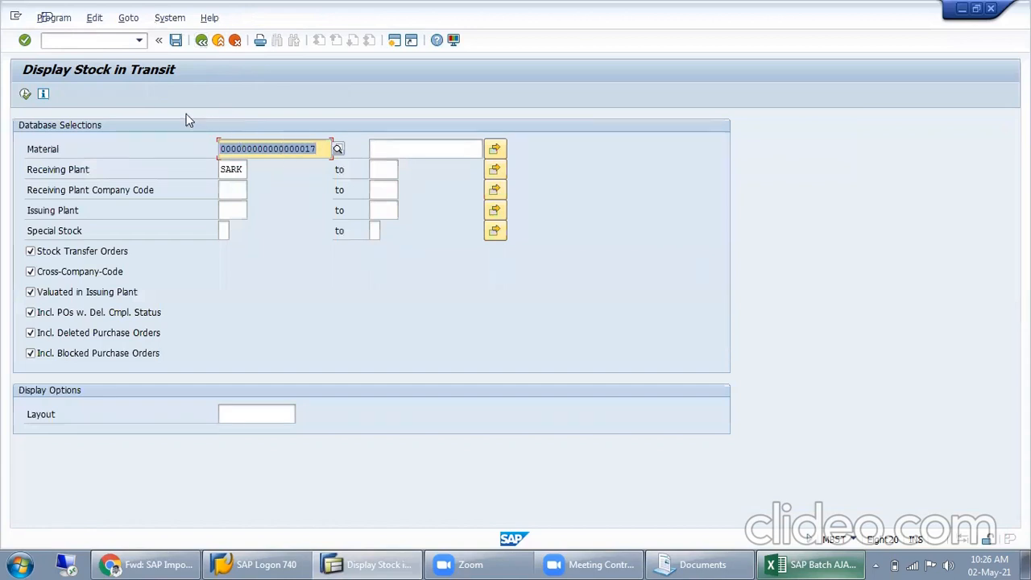
Step: Clear the material and receiving plant, run the stock in transit report without them, and exit to SAP Easy Access
key("Delete")
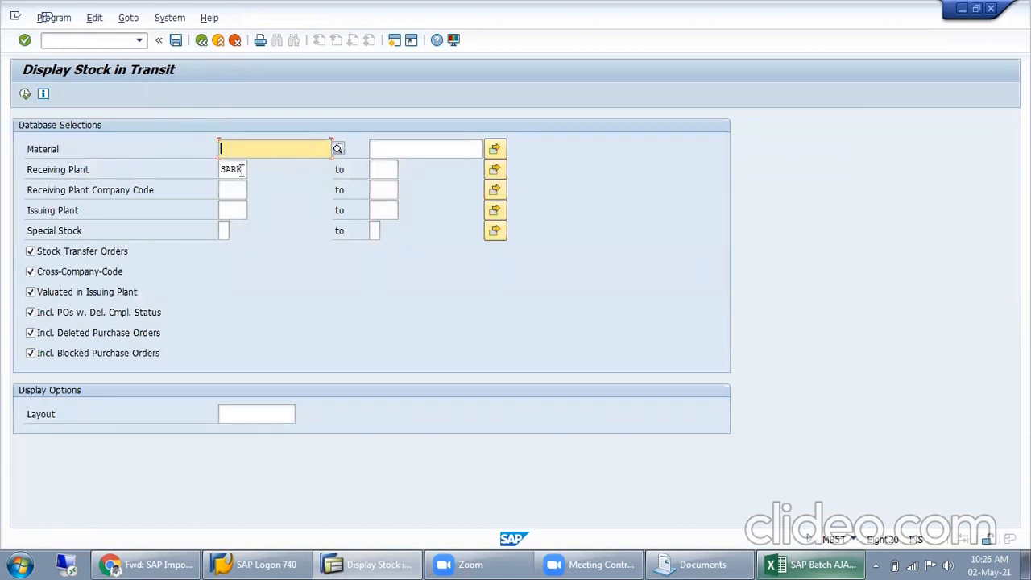
left_click_drag(242, 171, 184, 179)
key("Delete")
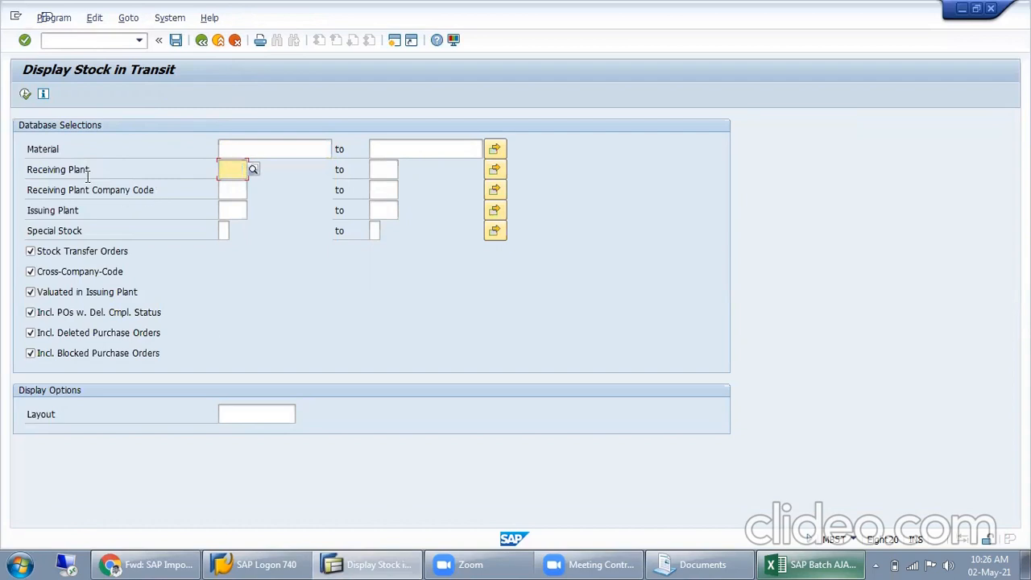
left_click(26, 95)
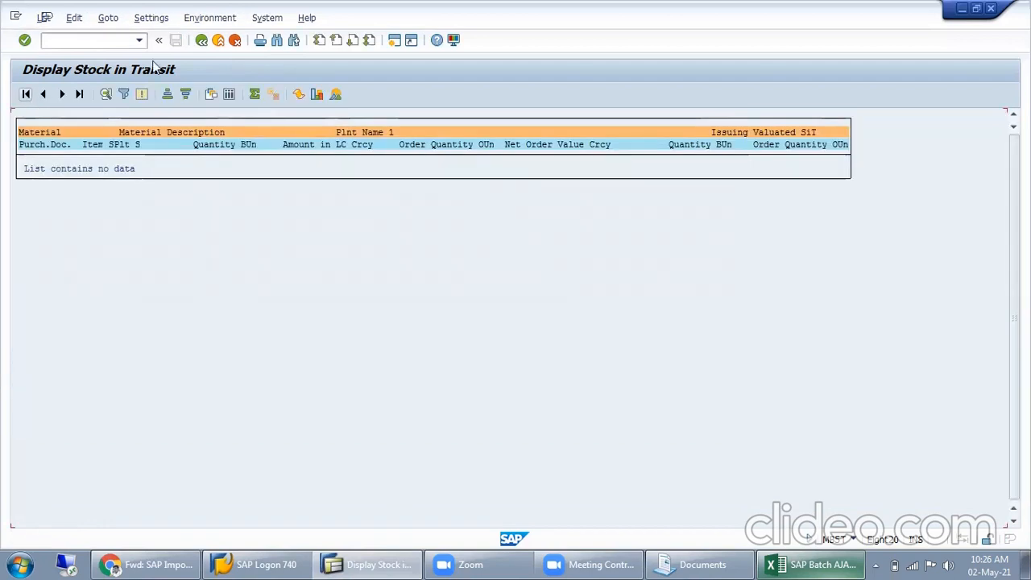
left_click(202, 40)
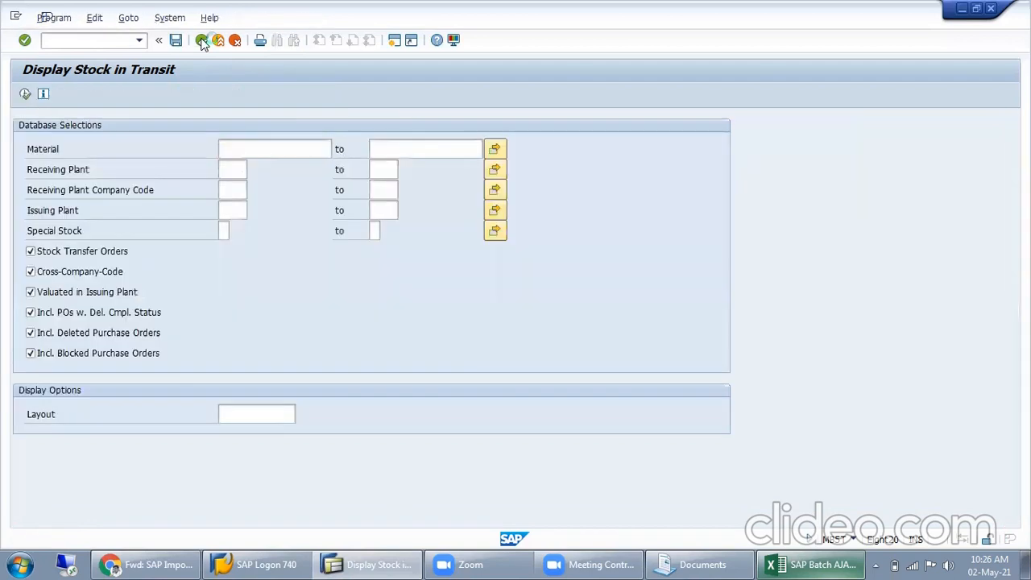
left_click(203, 41)
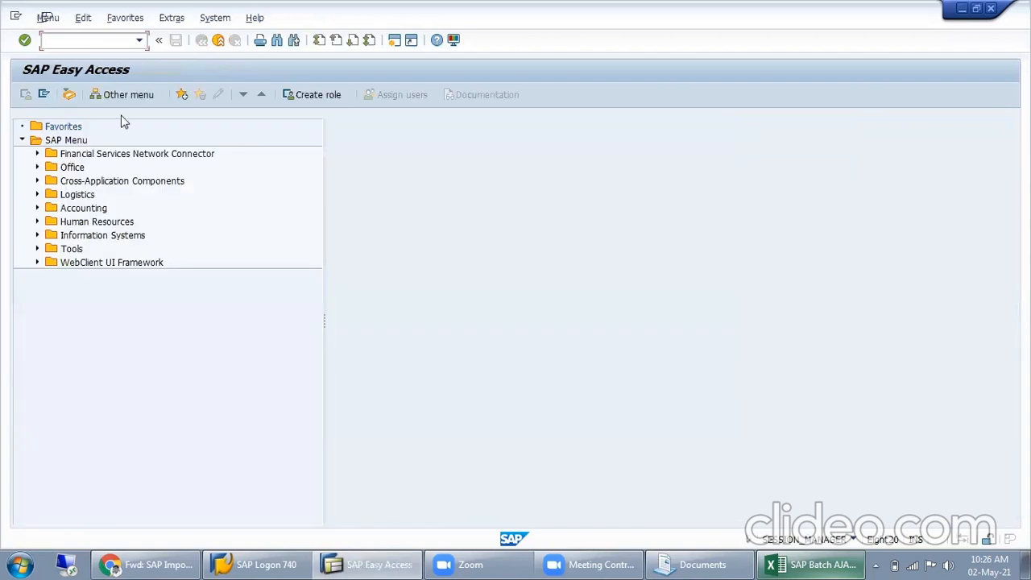
Step: Switch to Excel, review the stock transfer notes and select the outbound delivery number in cell E123
left_click(812, 564)
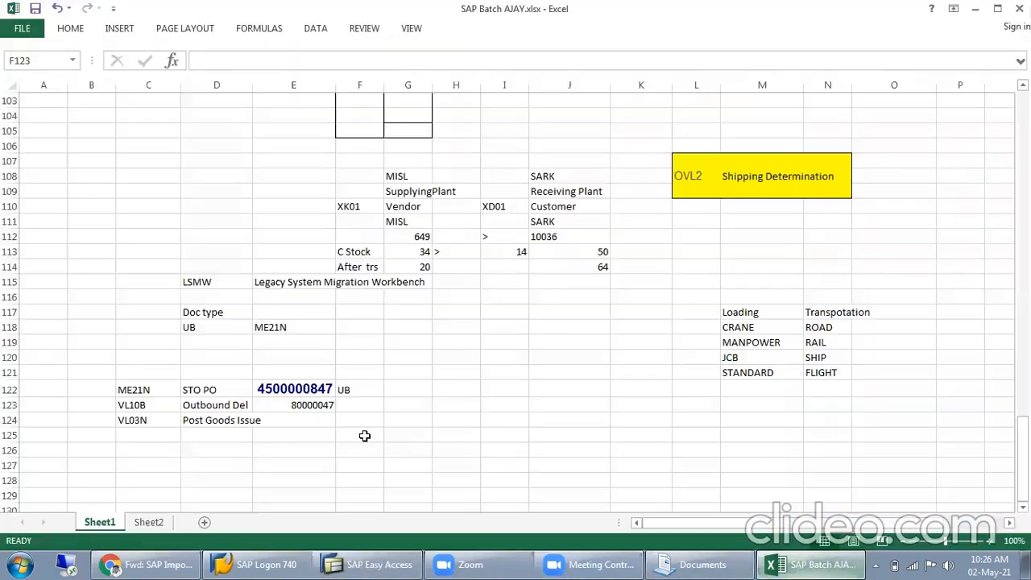
left_click(300, 418)
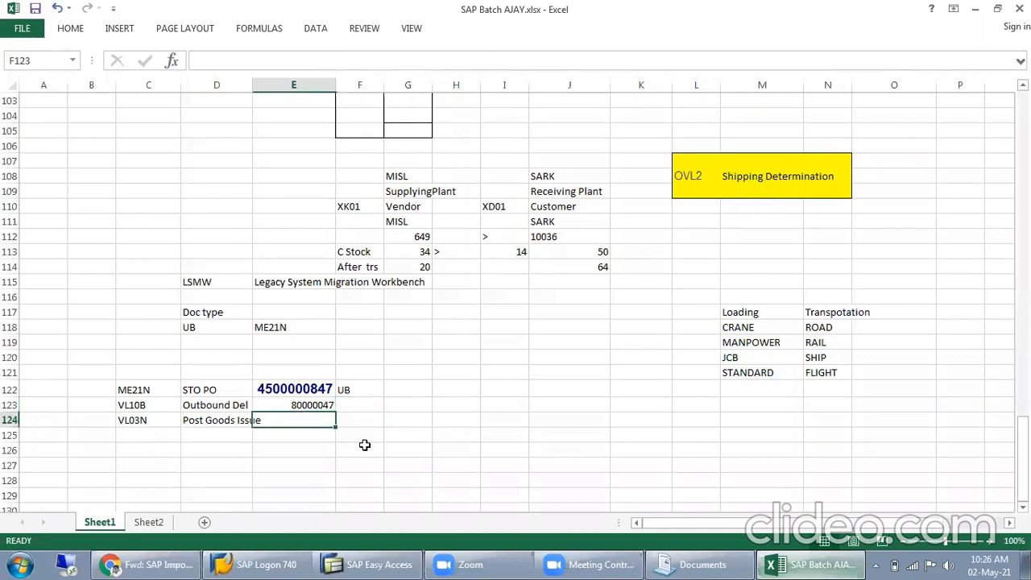
left_click(127, 435)
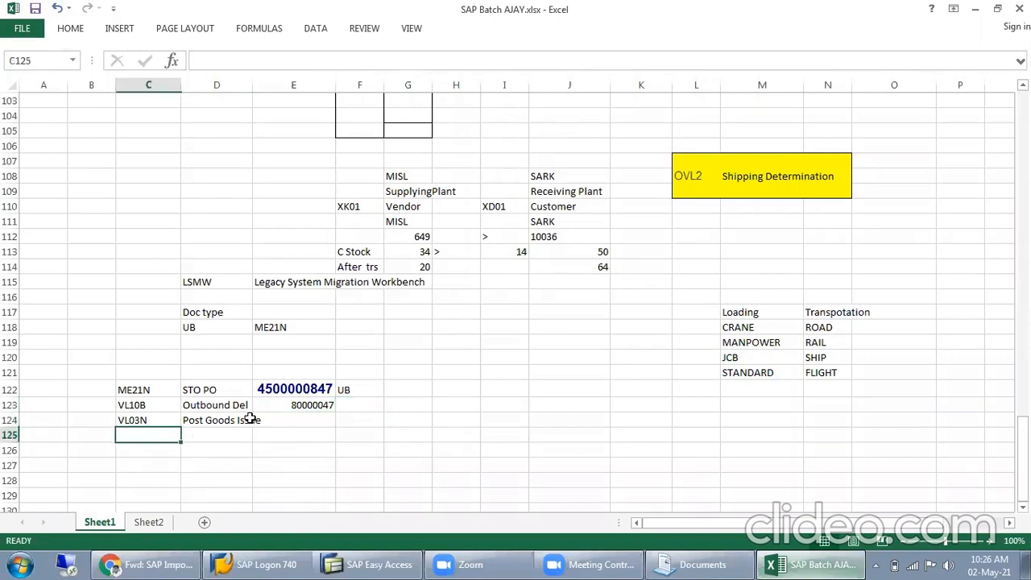
left_click(326, 407)
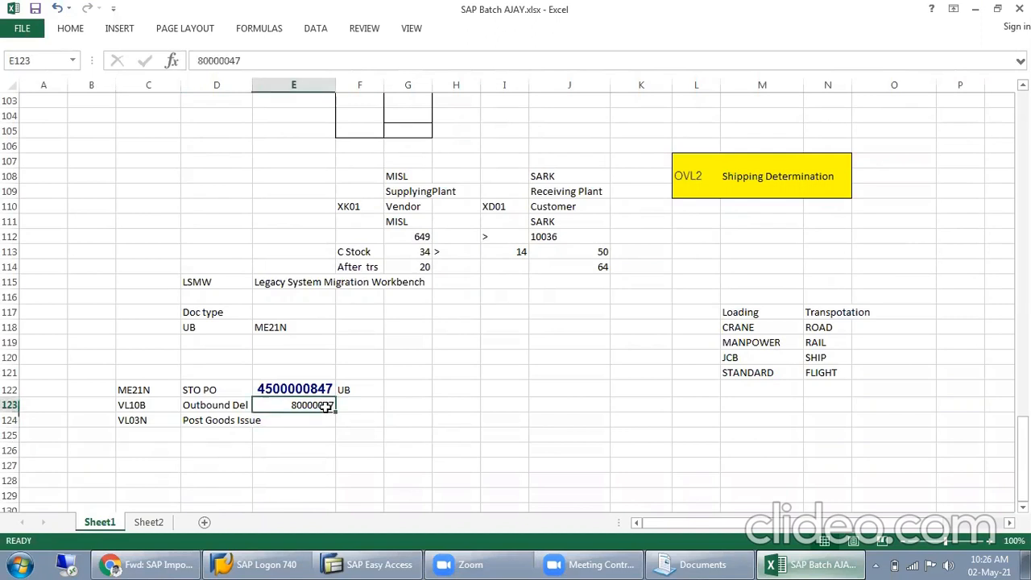
Step: Switch to SAP and open transaction MIGO for a Goods Receipt with reference to an Outbound Delivery
mouse_move(359, 563)
left_click(326, 531)
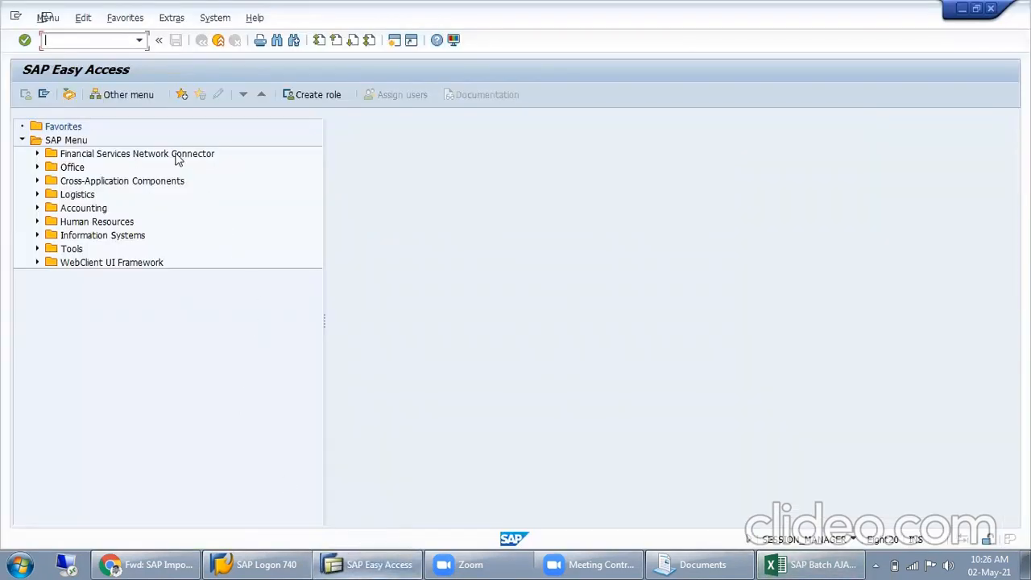
type("migo")
key("Return")
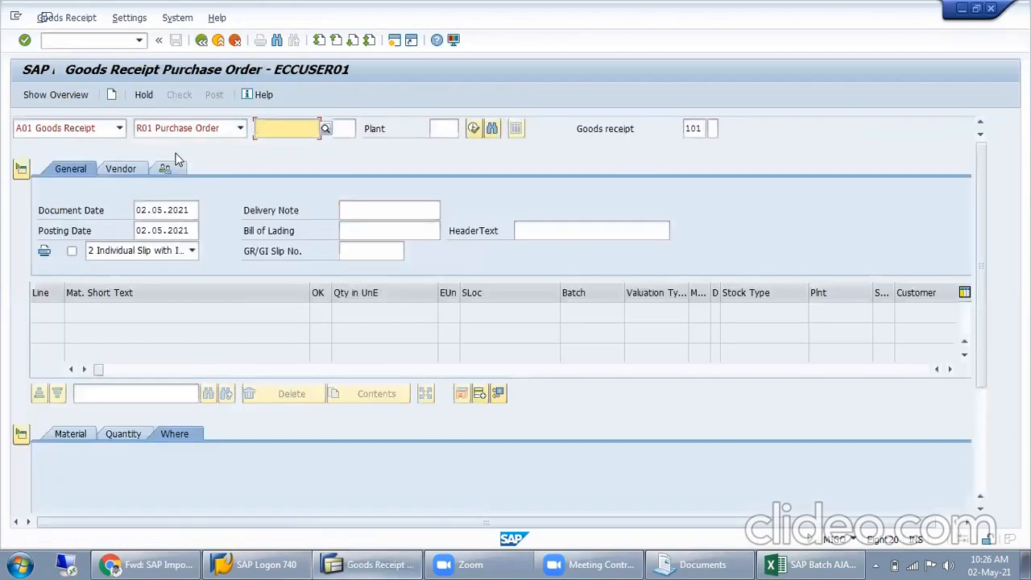
left_click(120, 129)
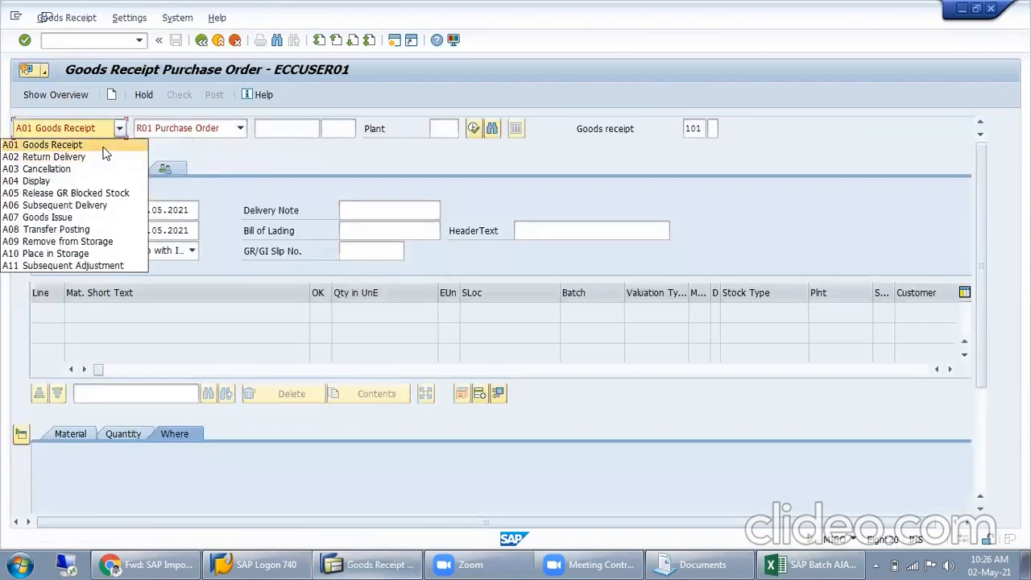
left_click(105, 147)
left_click(199, 130)
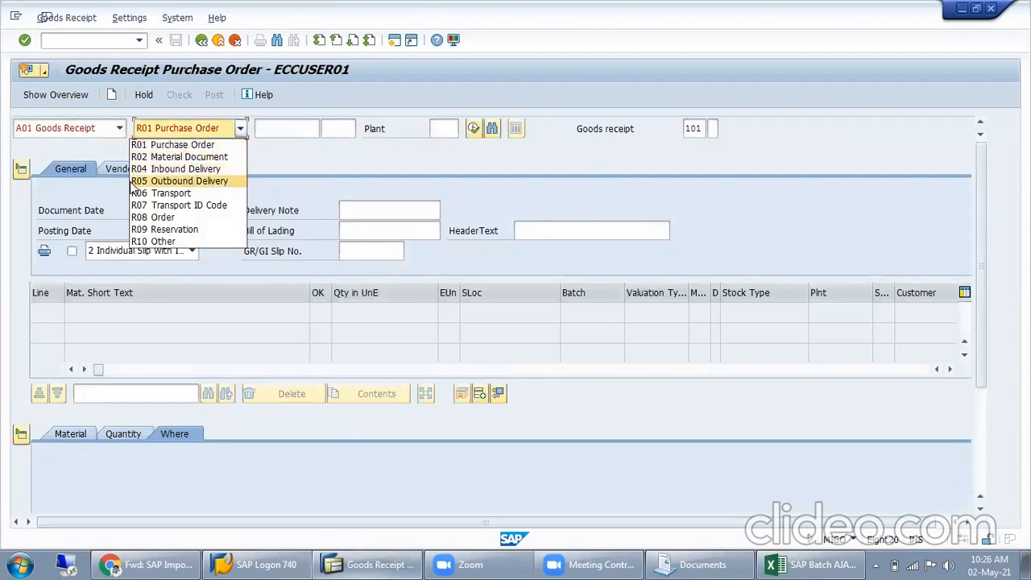
left_click(224, 182)
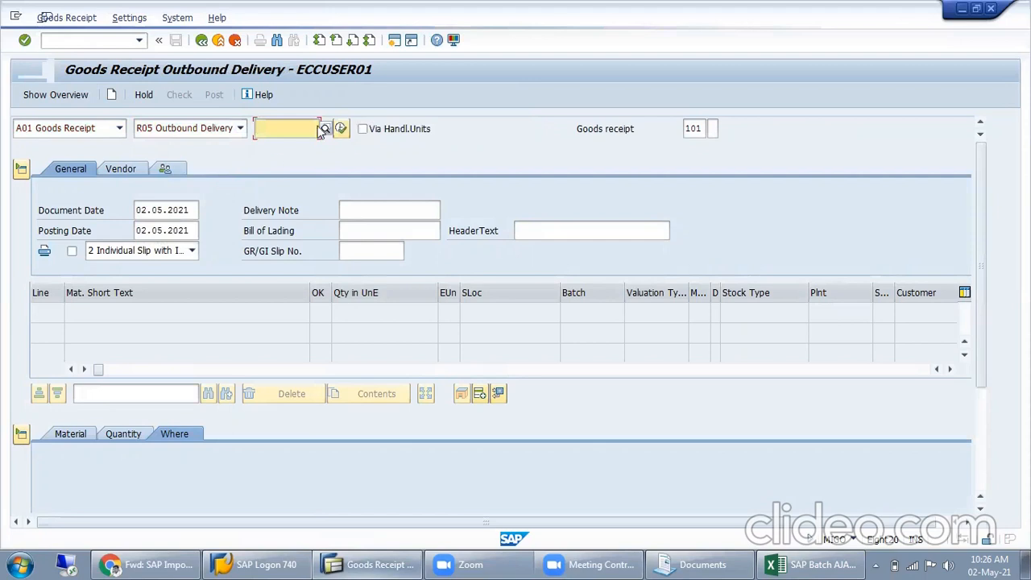
Step: Copy the outbound delivery number from Excel cell E123 into the goods receipt and load its items
left_click(816, 564)
key("ctrl+c")
key("alt+Tab")
key("ctrl+v")
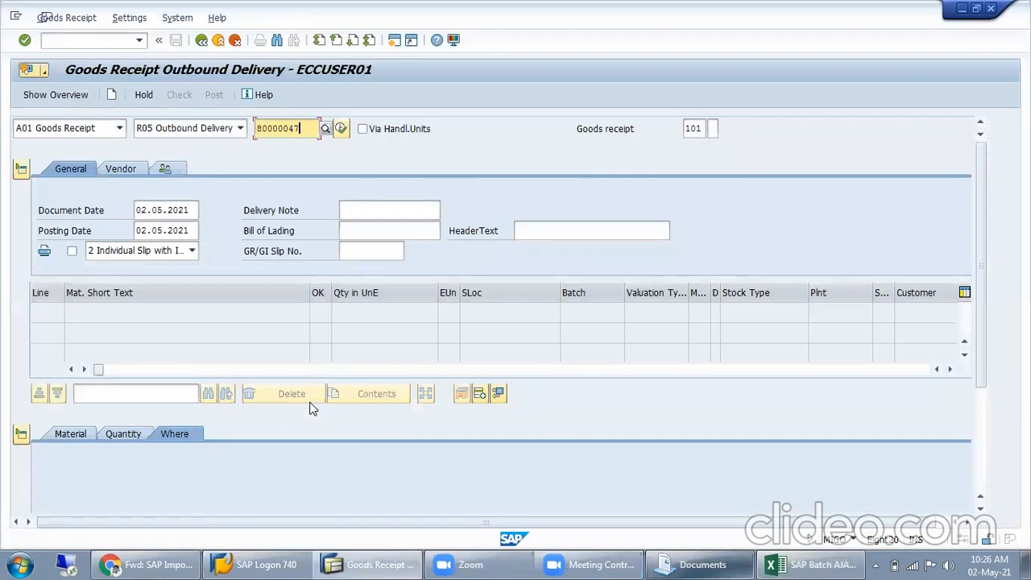
key("Return")
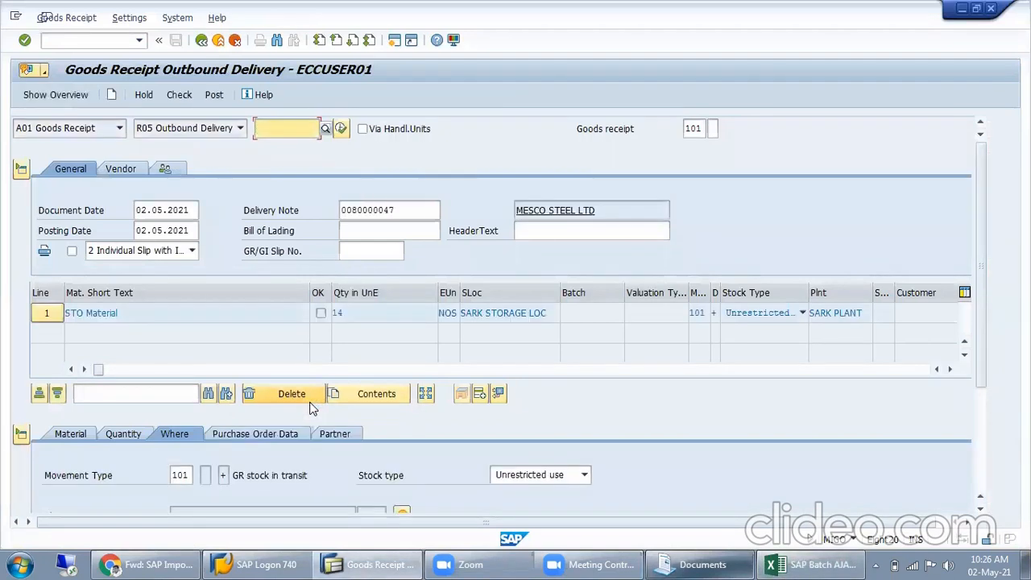
Step: Examine the quantity and material details of the STO Material line in the goods receipt
double_click(389, 320)
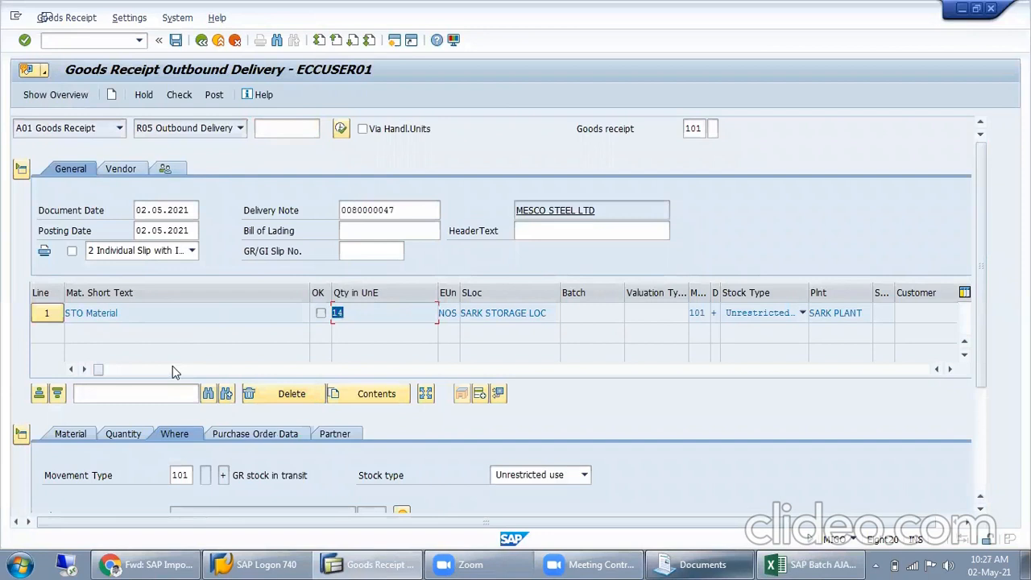
key("shift+Tab")
key("shift+Tab")
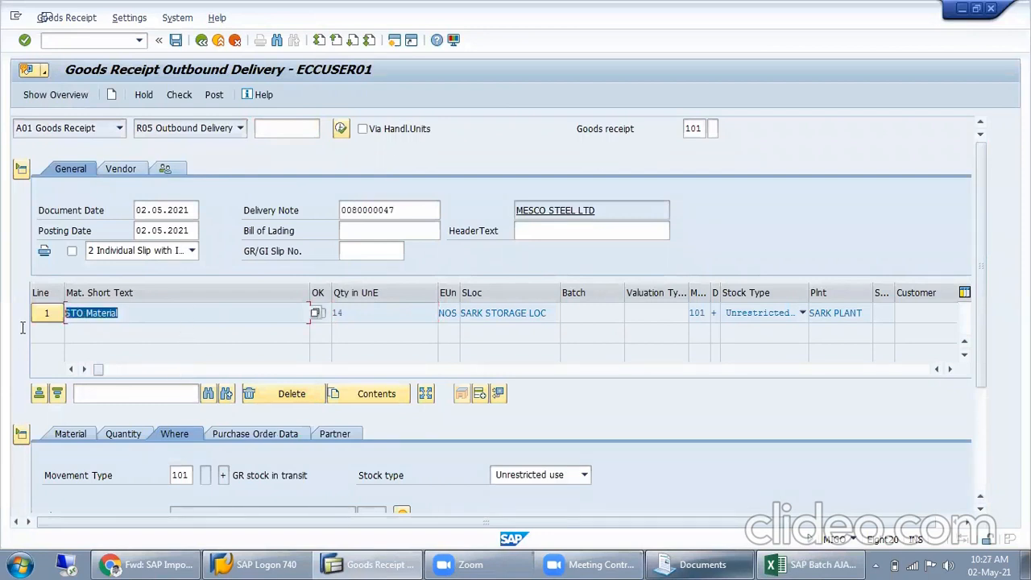
left_click(125, 436)
left_click(70, 433)
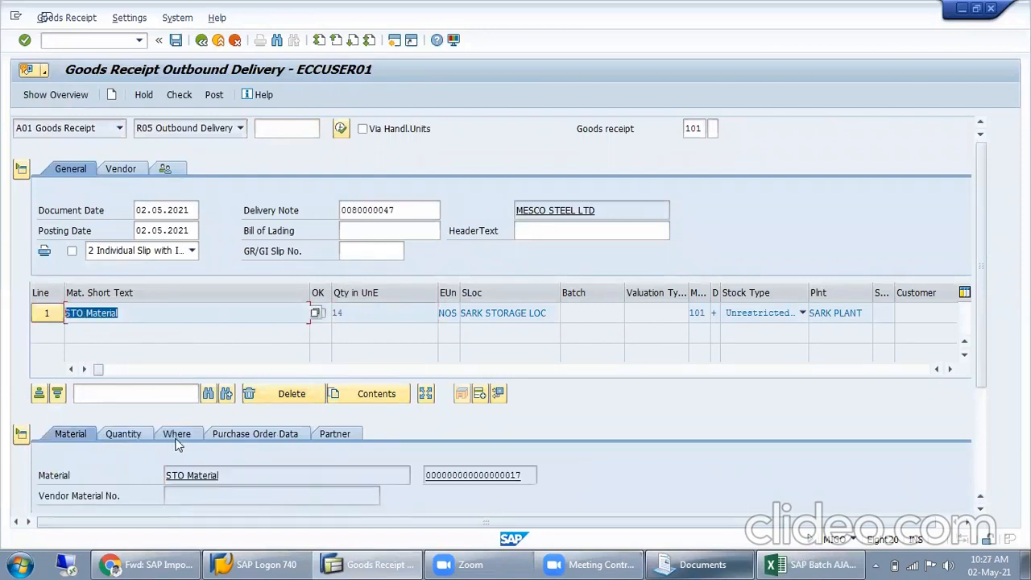
Step: Review the plant and storage location details of the STO Material line and mark the item as OK
left_click(177, 439)
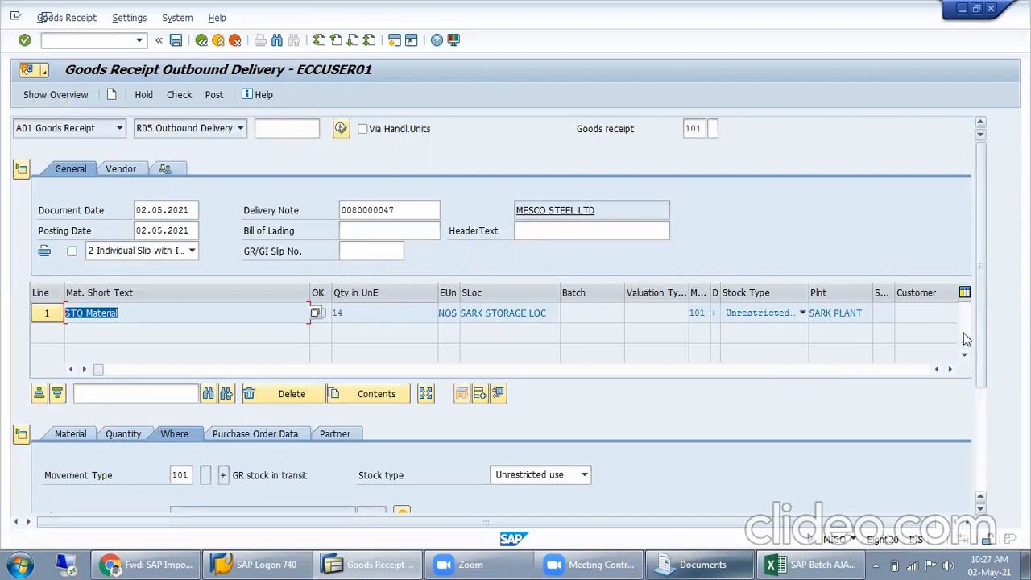
left_click_drag(983, 352, 986, 469)
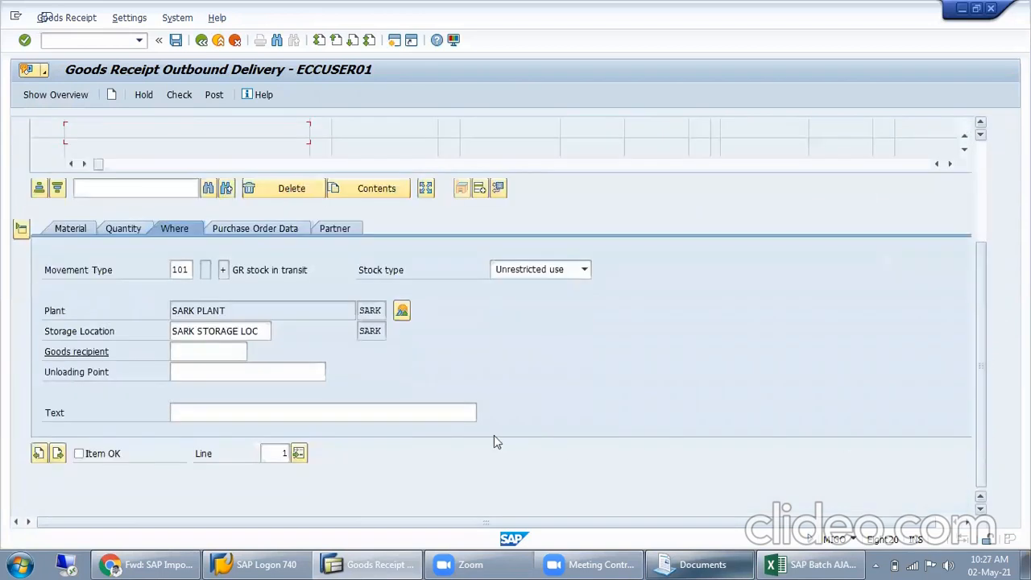
left_click_drag(333, 312, 166, 308)
left_click_drag(270, 335, 167, 333)
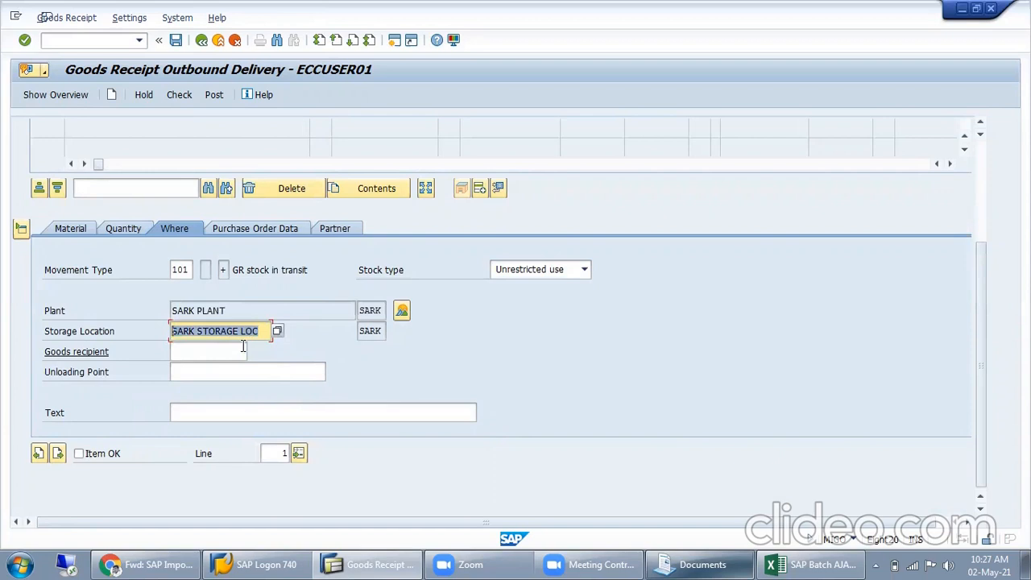
scroll(243, 347, "up", 5)
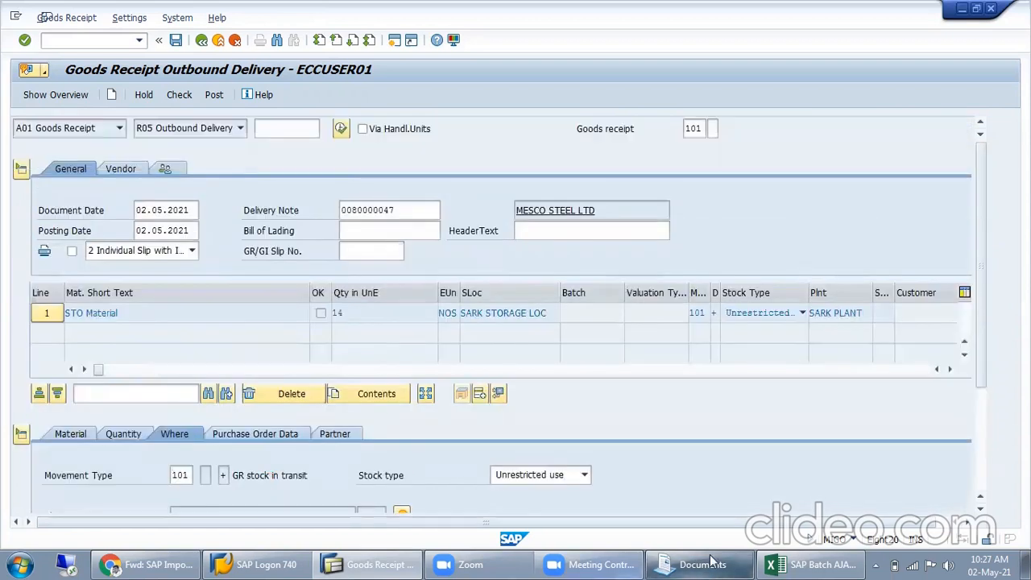
scroll(713, 438, "down", 5)
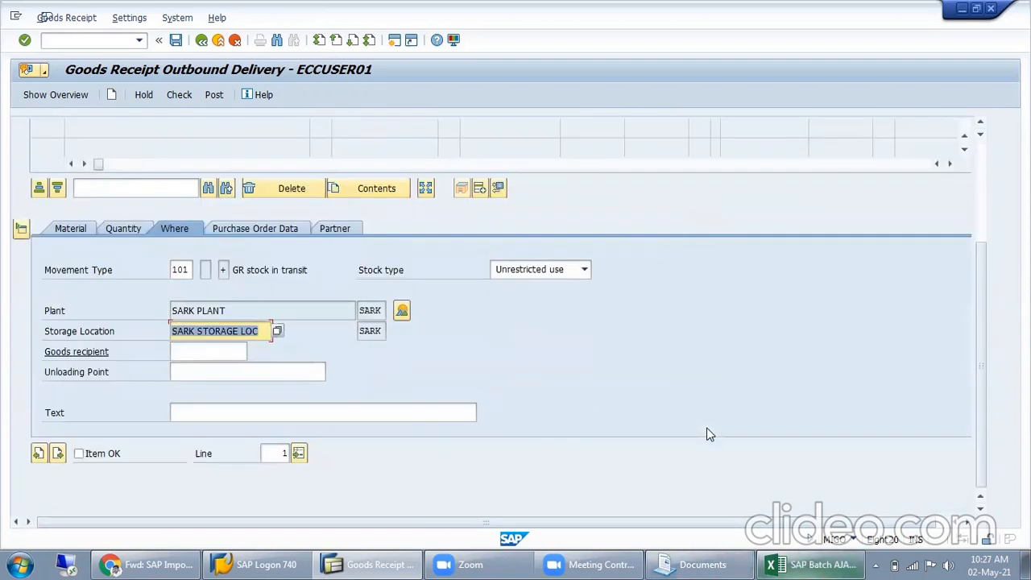
scroll(703, 434, "up", 5)
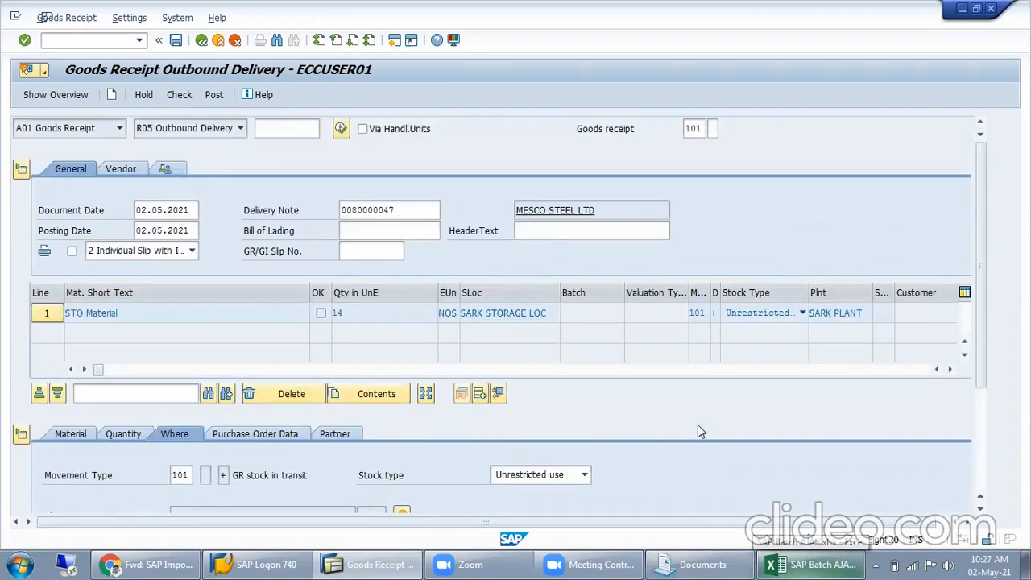
scroll(566, 437, "down", 5)
left_click(78, 453)
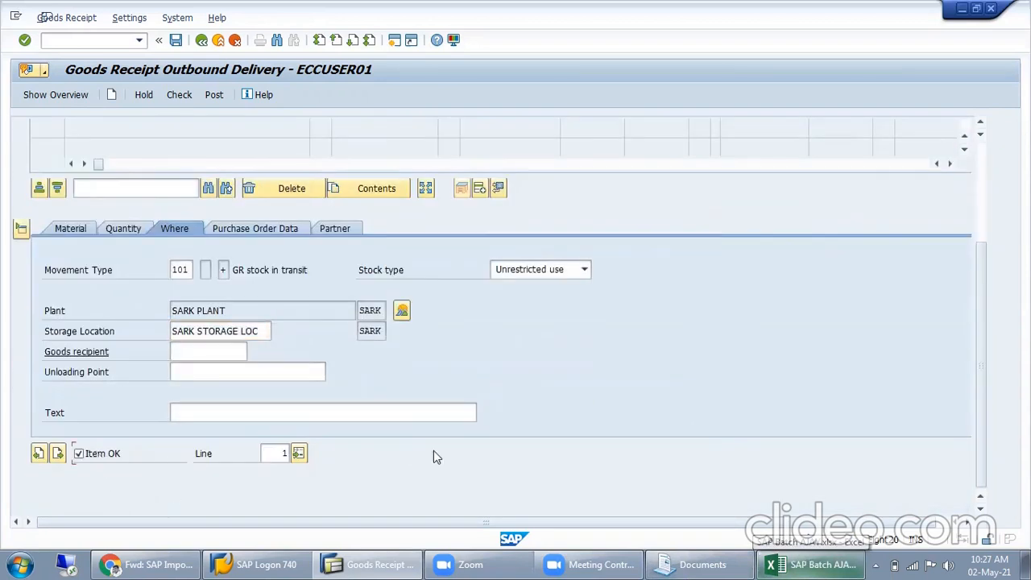
scroll(451, 439, "up", 5)
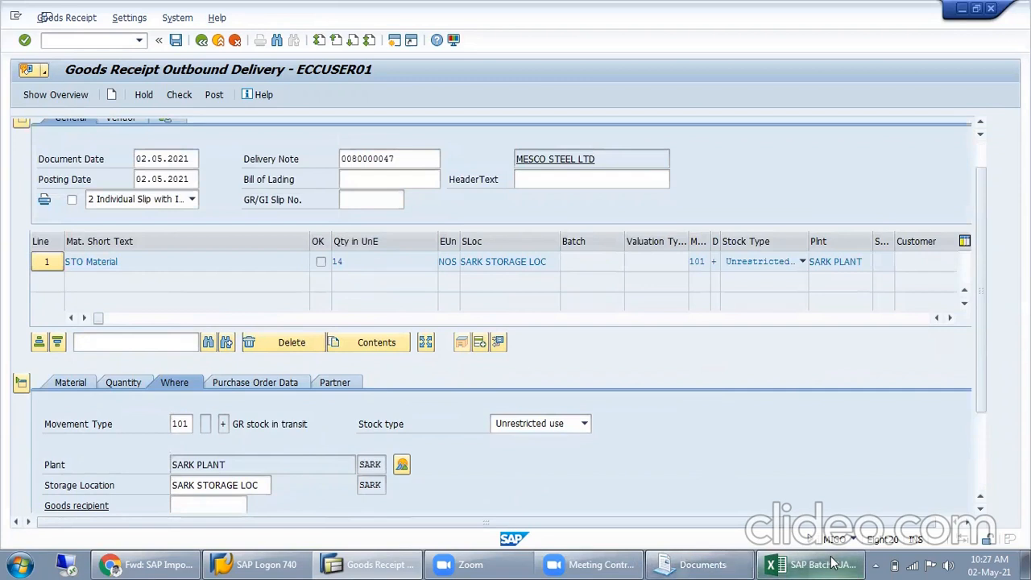
Step: Switch to Excel and fill row 125 with MIGO, Goods Receipt, and "With OBD" followed by the outbound delivery number
left_click(814, 564)
left_click(132, 435)
type("MIGO")
key("Tab")
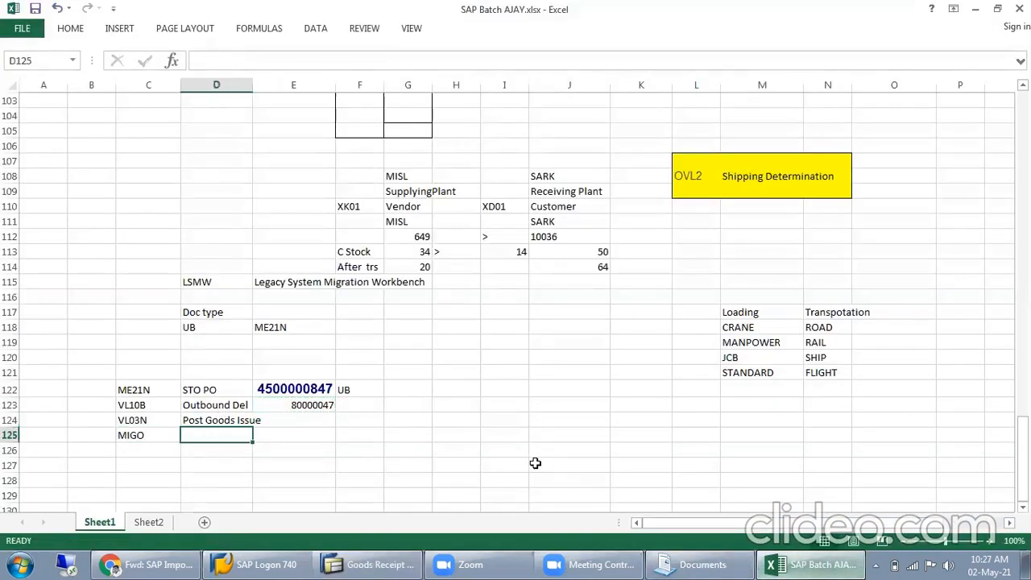
type("G")
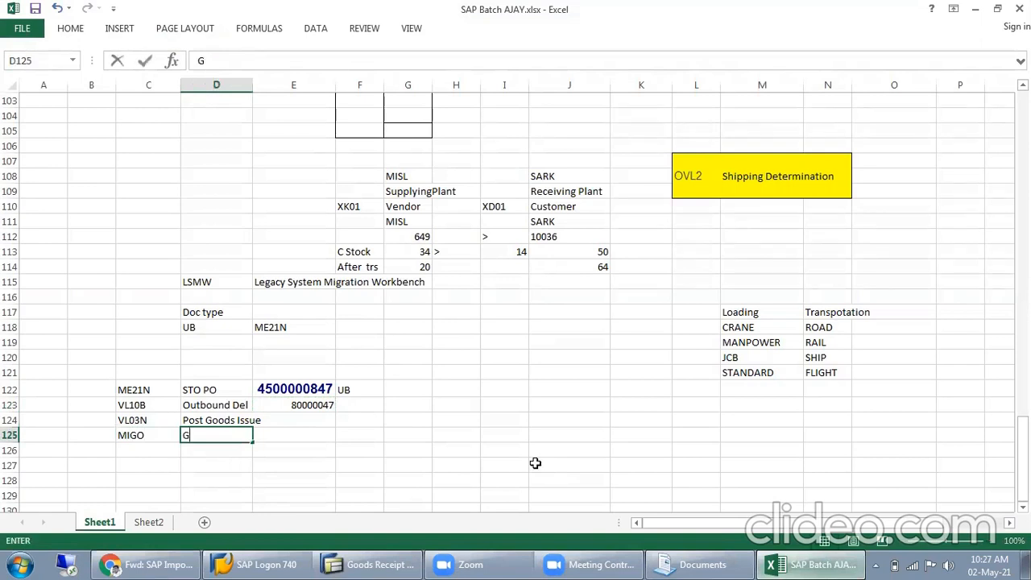
type("oods Receipt")
key("Tab")
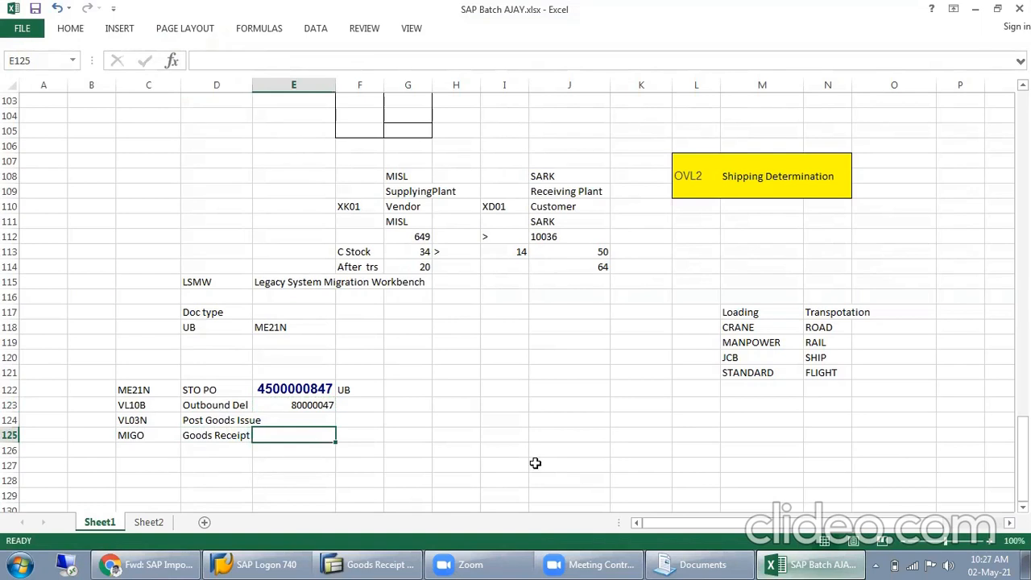
type("With")
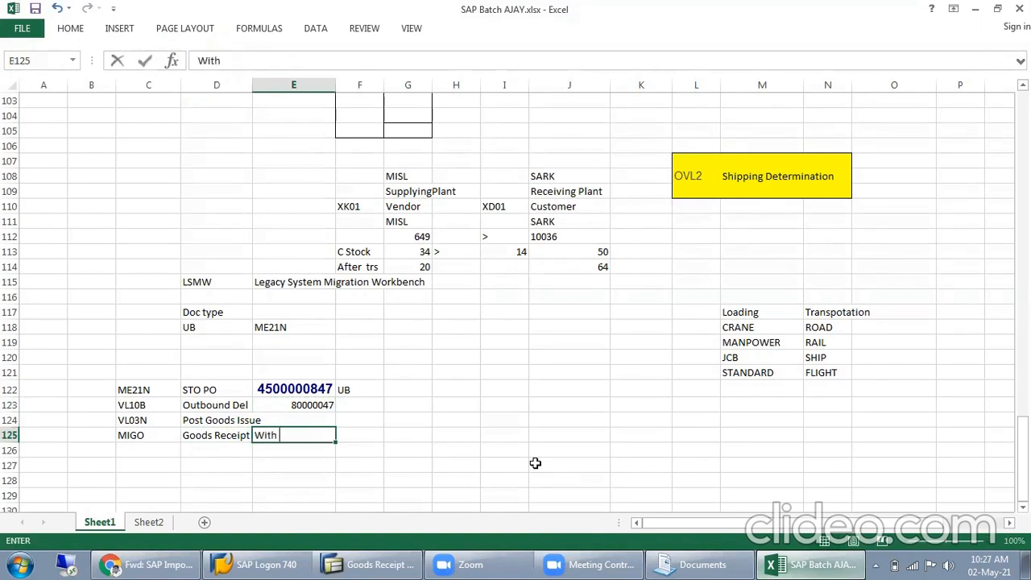
type(" OBD 8000047")
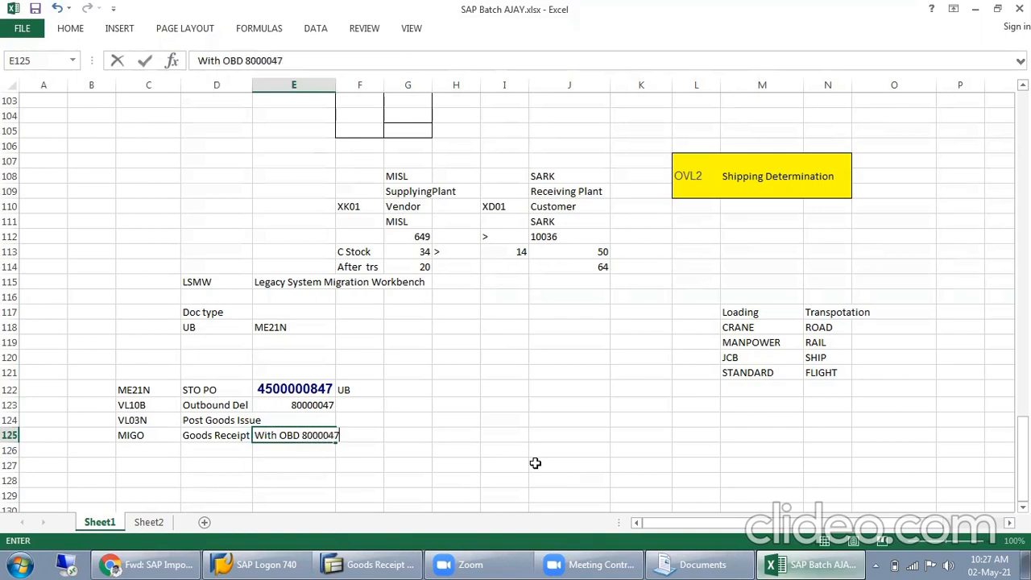
key("Return")
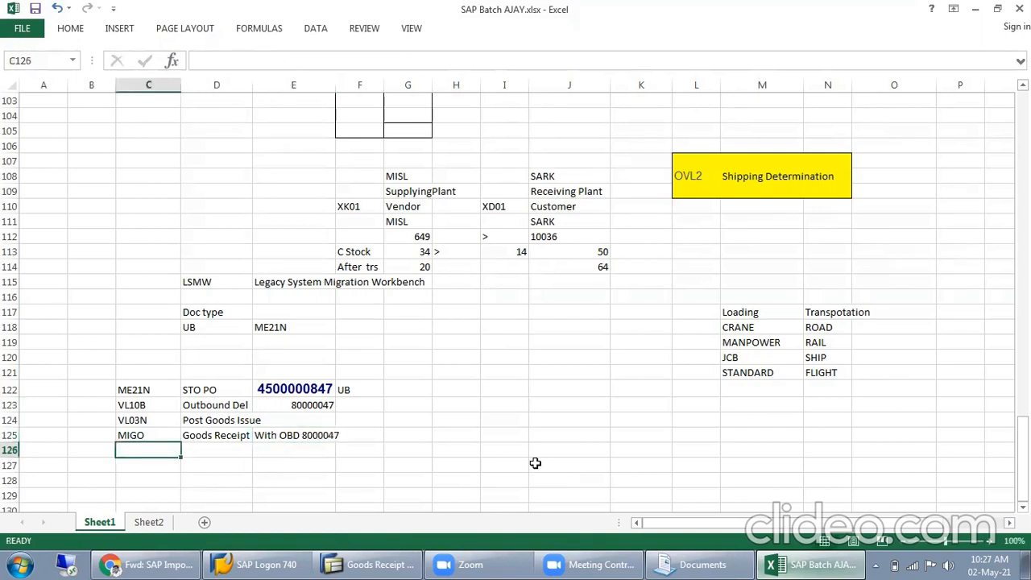
left_click(293, 420)
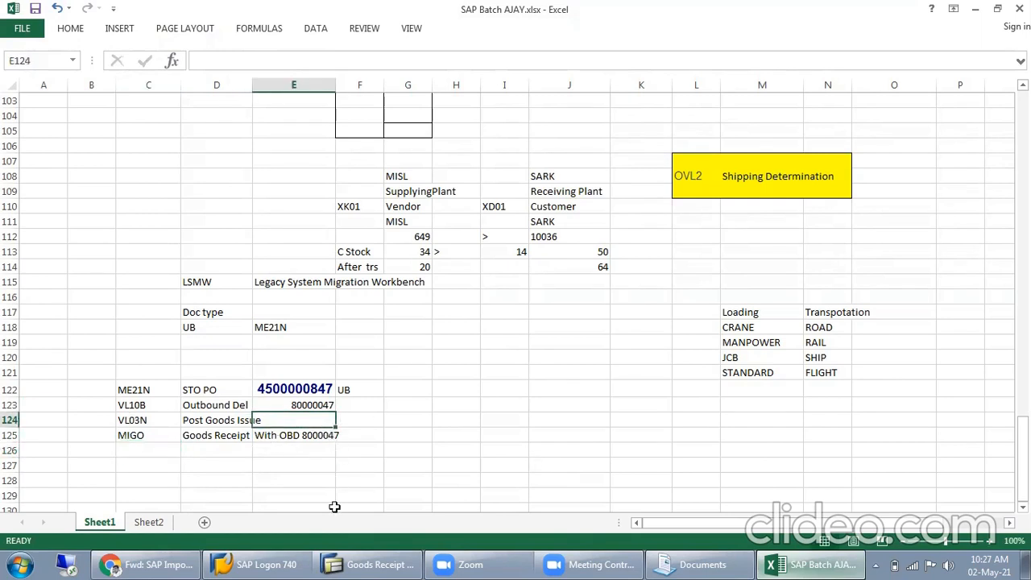
Step: Switch to SAP, check the goods receipt for the STO Material line and try to post it
left_click(330, 564)
left_click(178, 95)
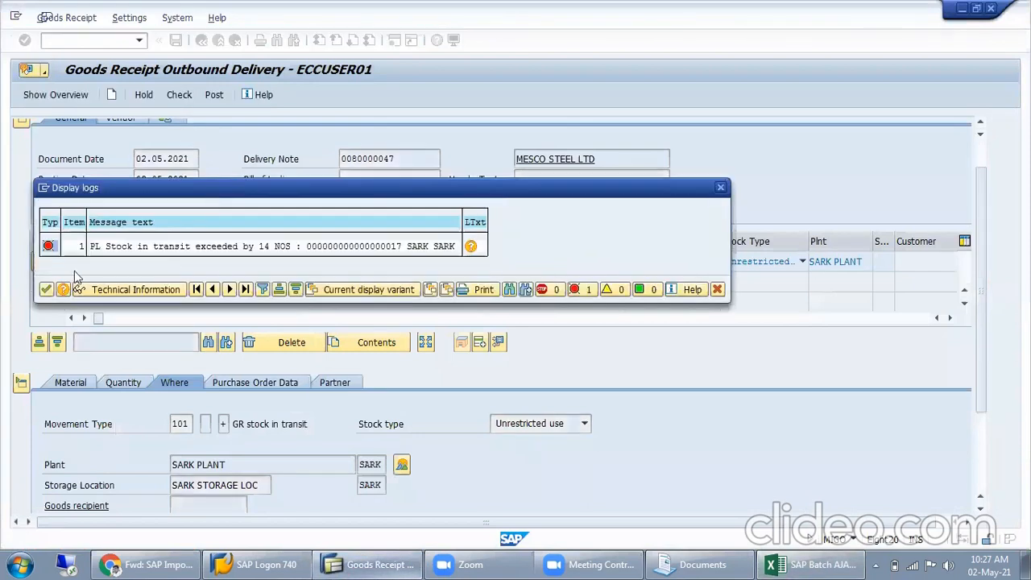
left_click(93, 248)
left_click(49, 295)
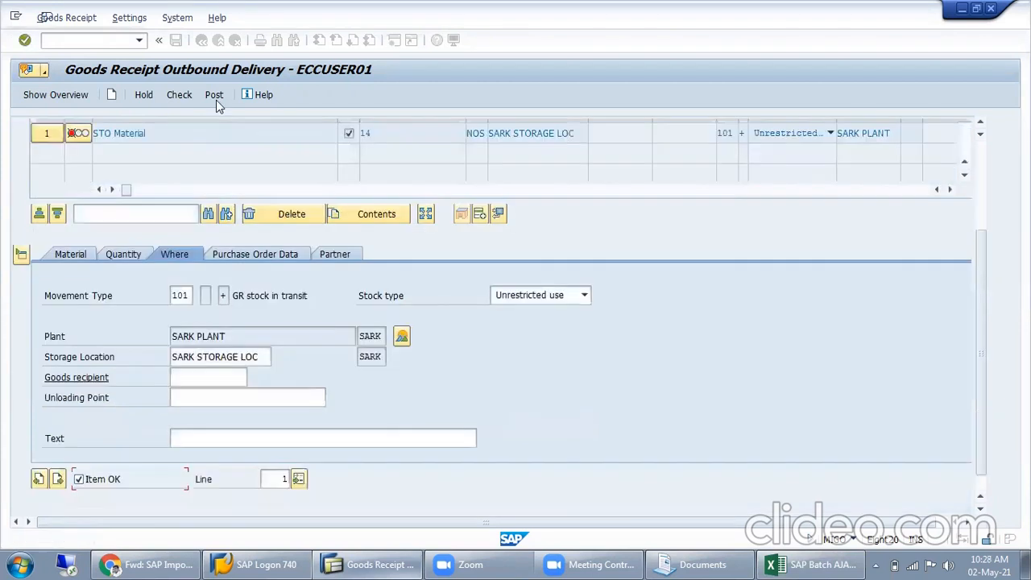
left_click(216, 96)
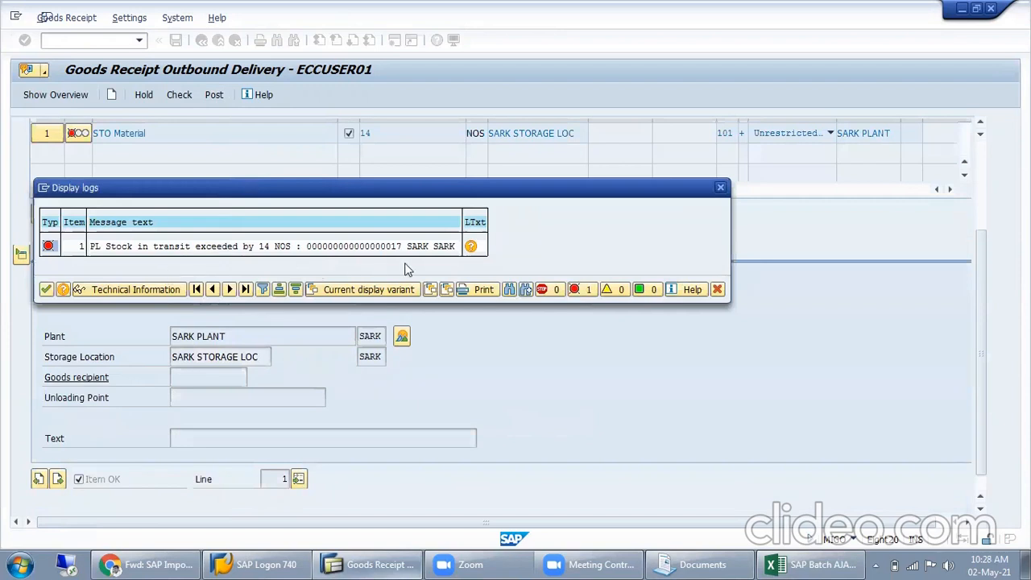
Step: Read the diagnosis and system response in the long text of the stock-in-transit error, then close it
double_click(301, 244)
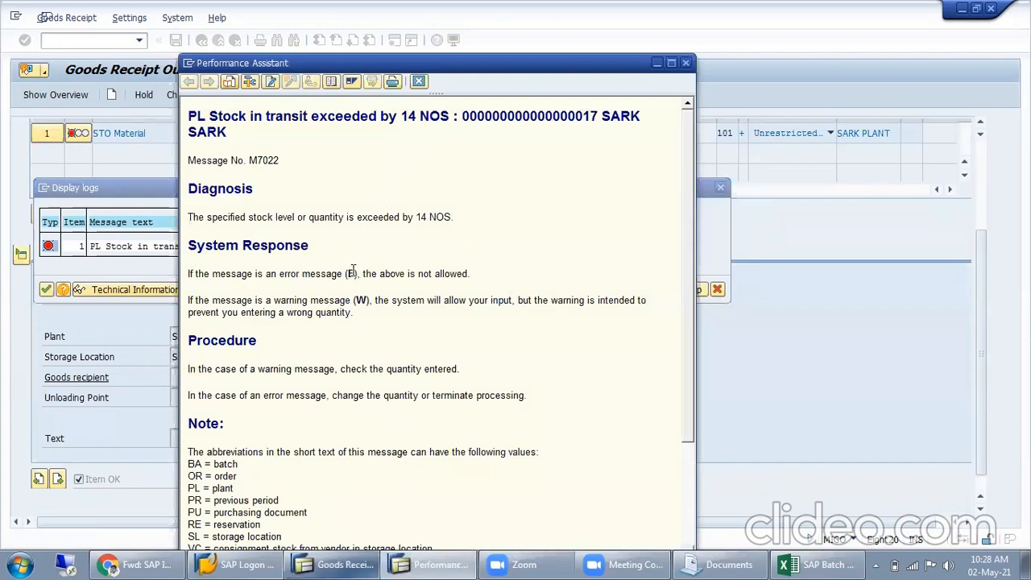
left_click_drag(355, 274, 344, 276)
left_click(192, 275)
left_click_drag(192, 275, 469, 275)
left_click_drag(195, 300, 570, 310)
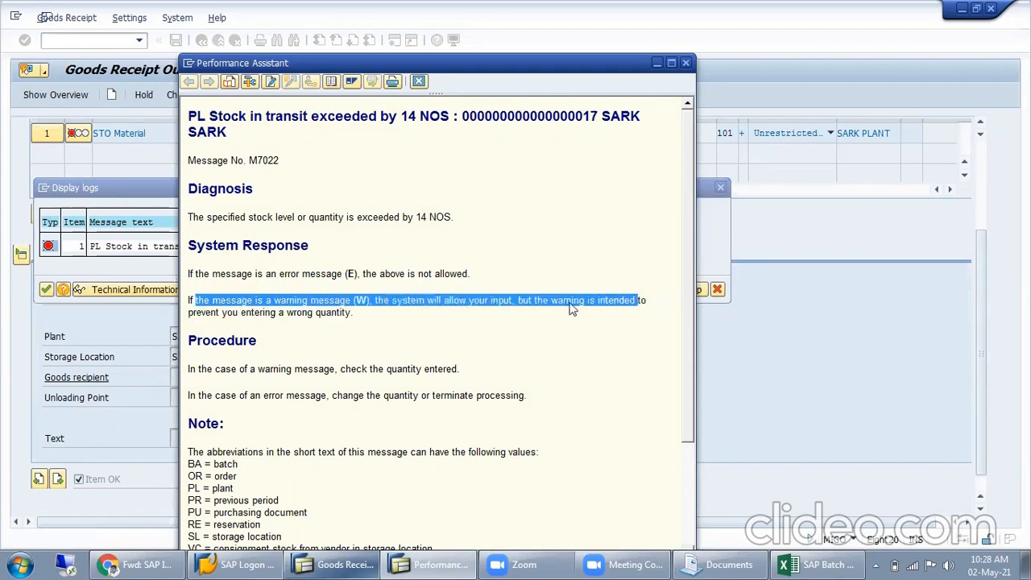
left_click(560, 305)
left_click_drag(468, 275, 303, 273)
left_click(544, 153)
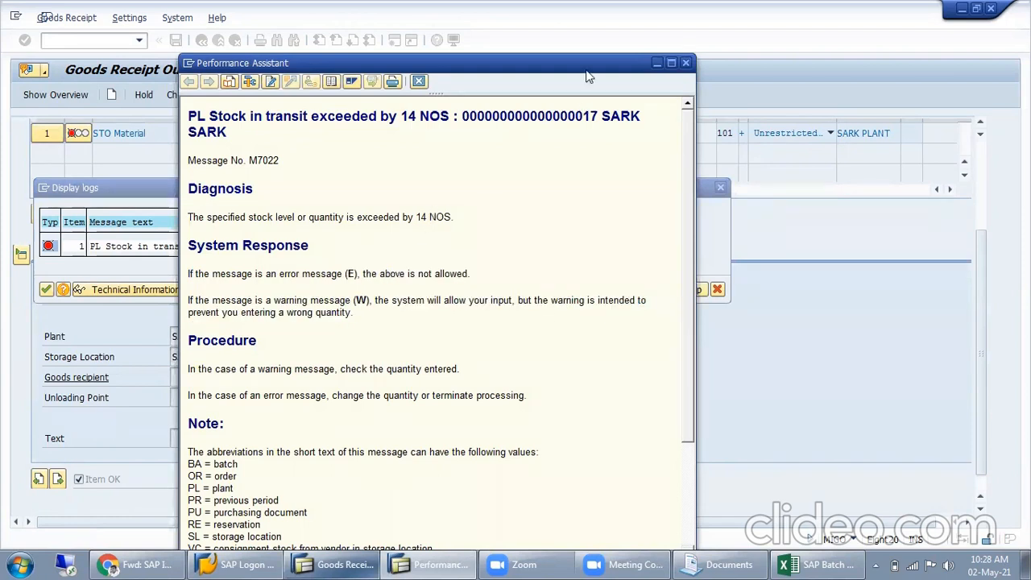
left_click_drag(587, 65, 589, 50)
scroll(337, 379, "down", 3)
scroll(337, 379, "up", 3)
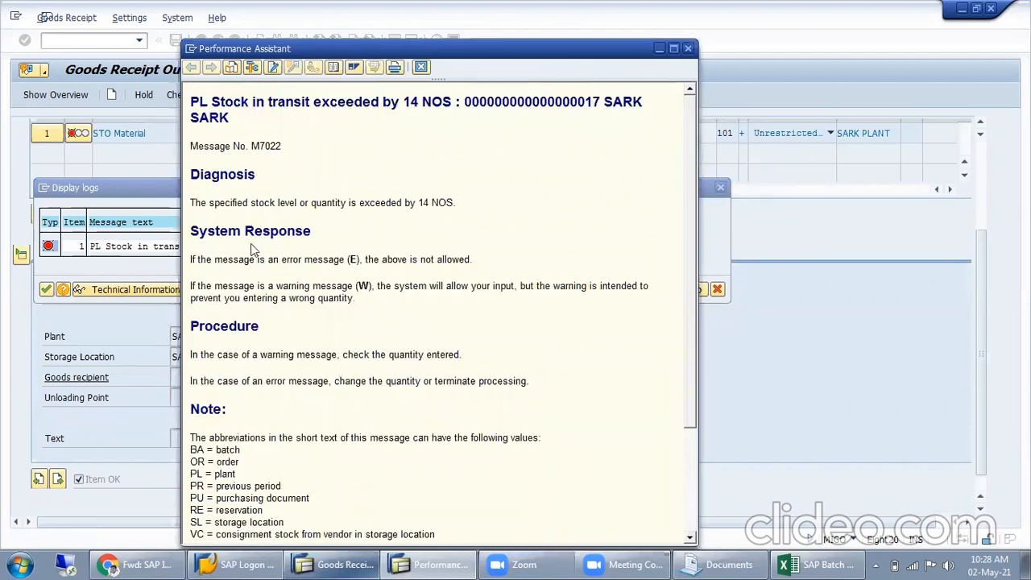
left_click_drag(613, 59, 613, 86)
left_click_drag(357, 286, 310, 314)
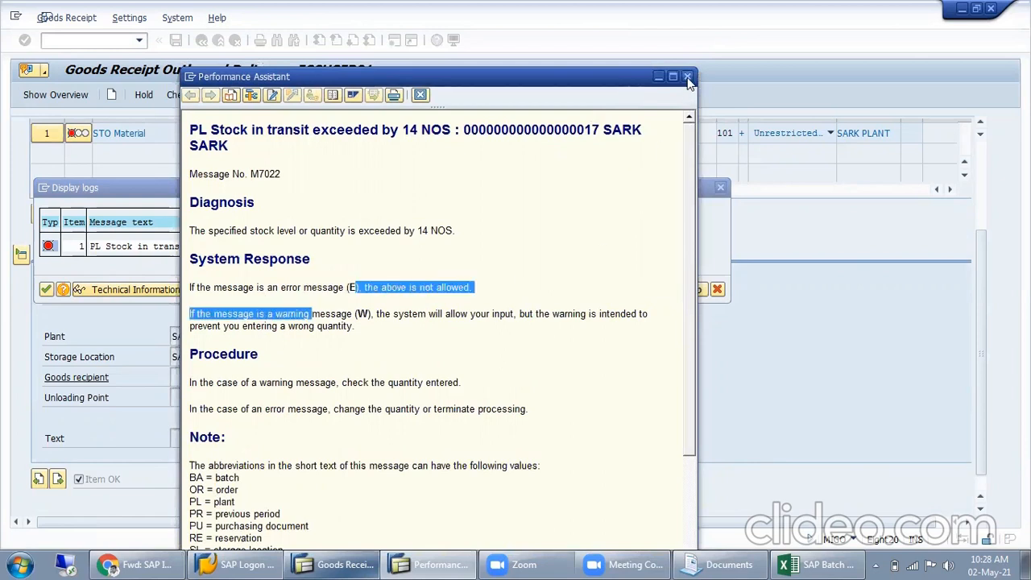
left_click(687, 78)
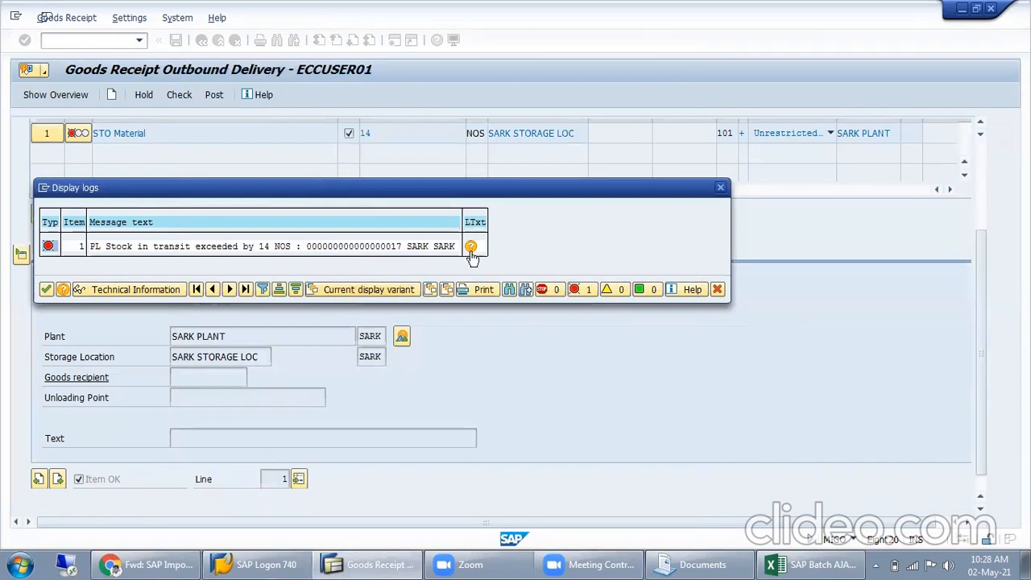
Step: Look up the message number in the stock-in-transit error's long text and close the message log
double_click(349, 255)
left_click_drag(292, 175, 190, 176)
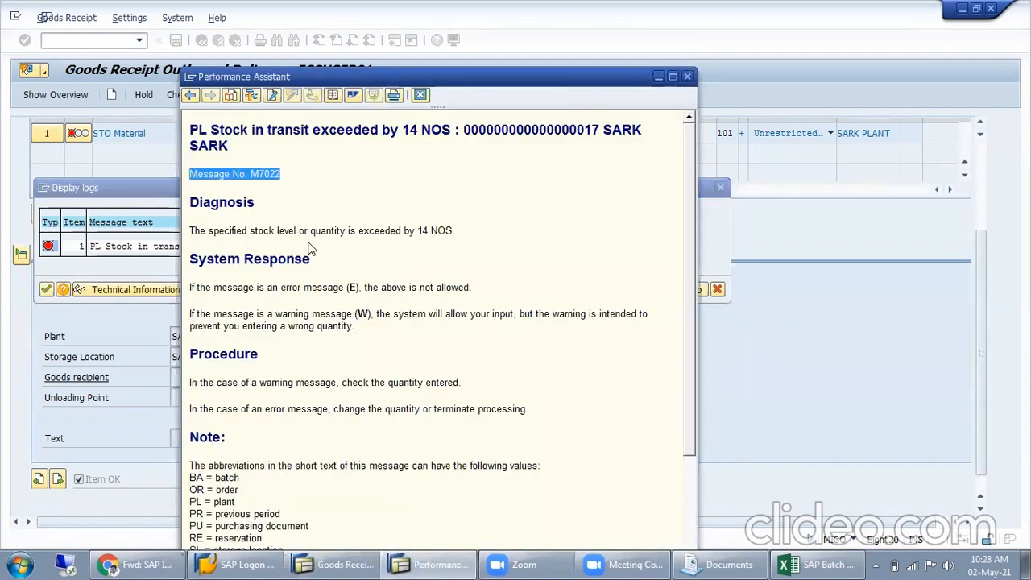
left_click(688, 76)
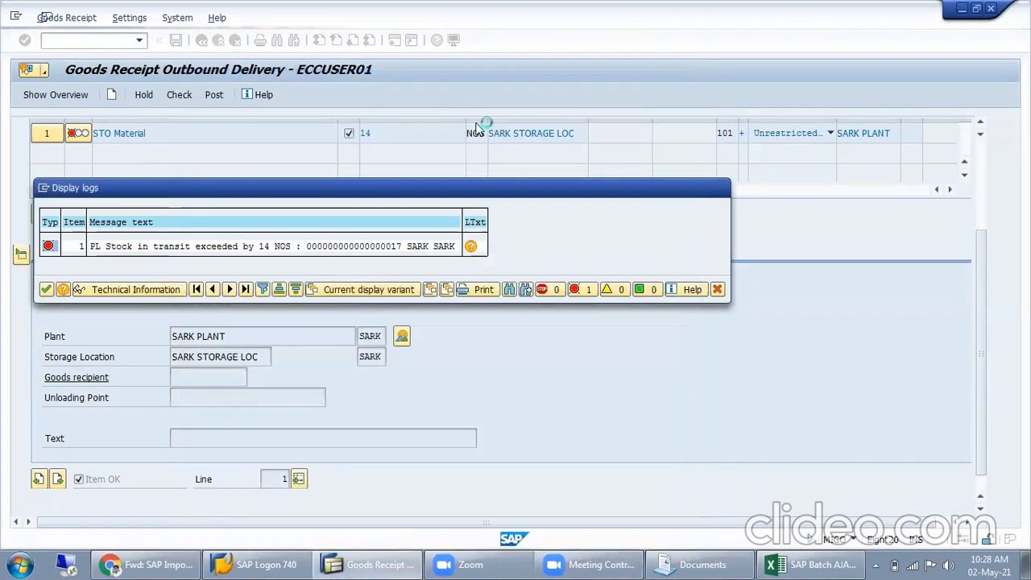
left_click(722, 188)
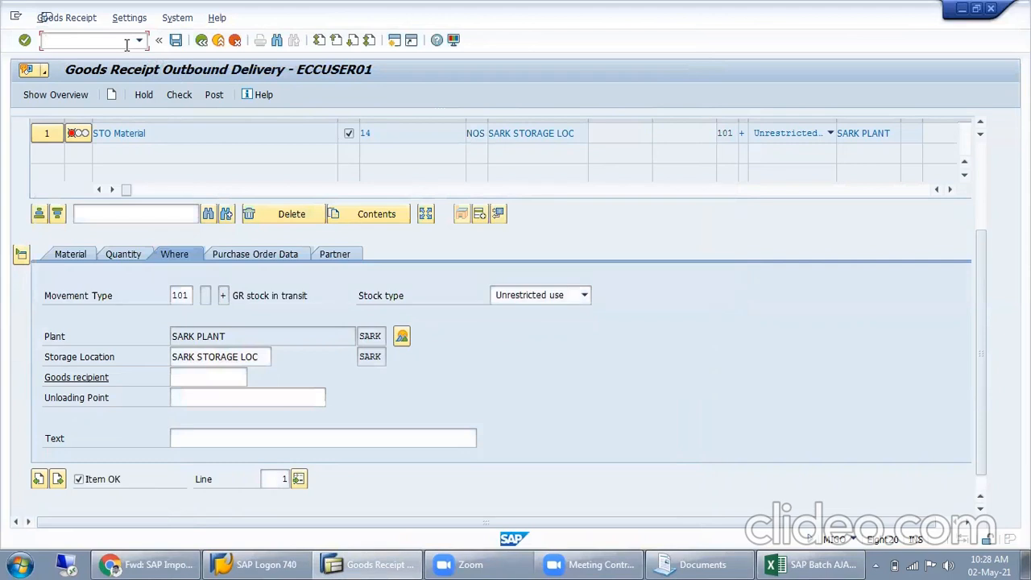
Step: Open transaction SE38 in a new session and leave it for the SAP Easy Access screen
type("/ose38")
key("Return")
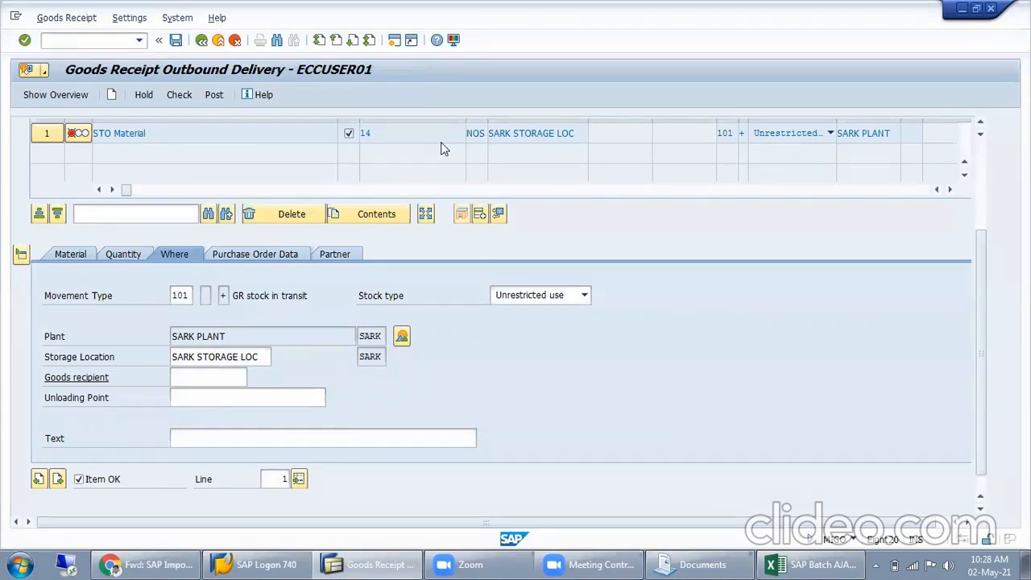
left_click(200, 41)
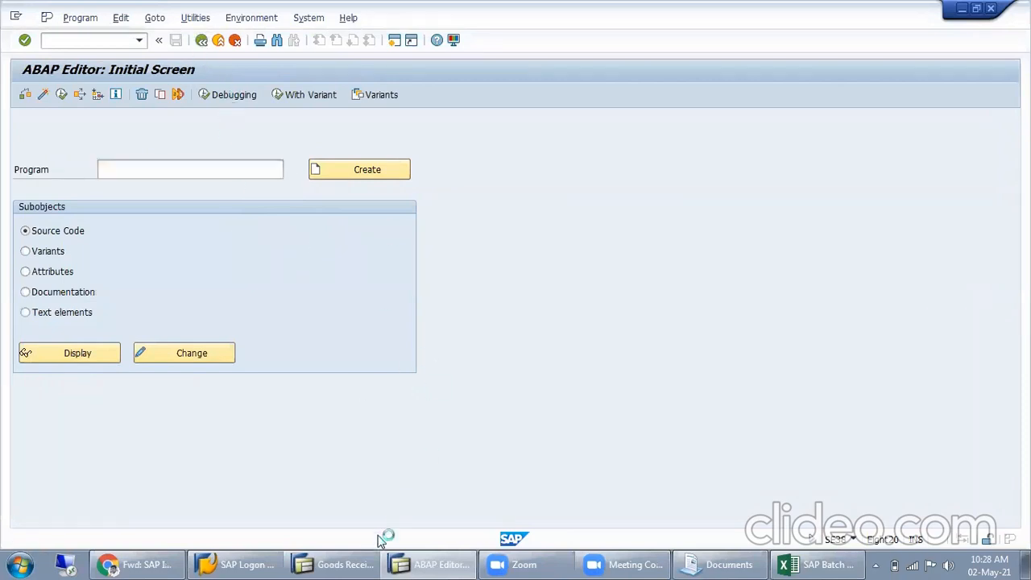
left_click(308, 563)
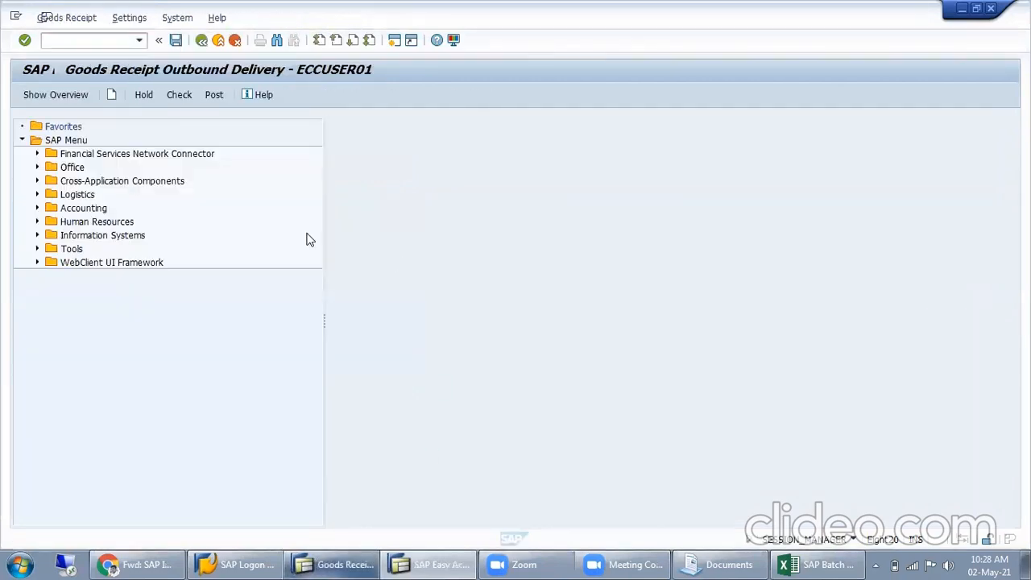
left_click(367, 564)
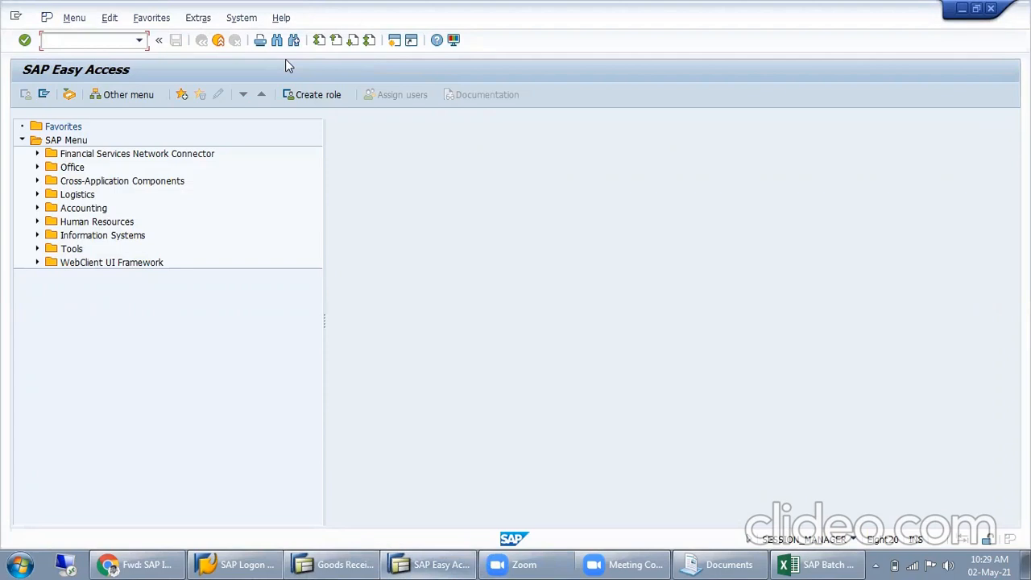
Step: Try transaction SE08, then open the SAP Customizing Implementation Guide through transaction SPRO
type("Se08")
key("Return")
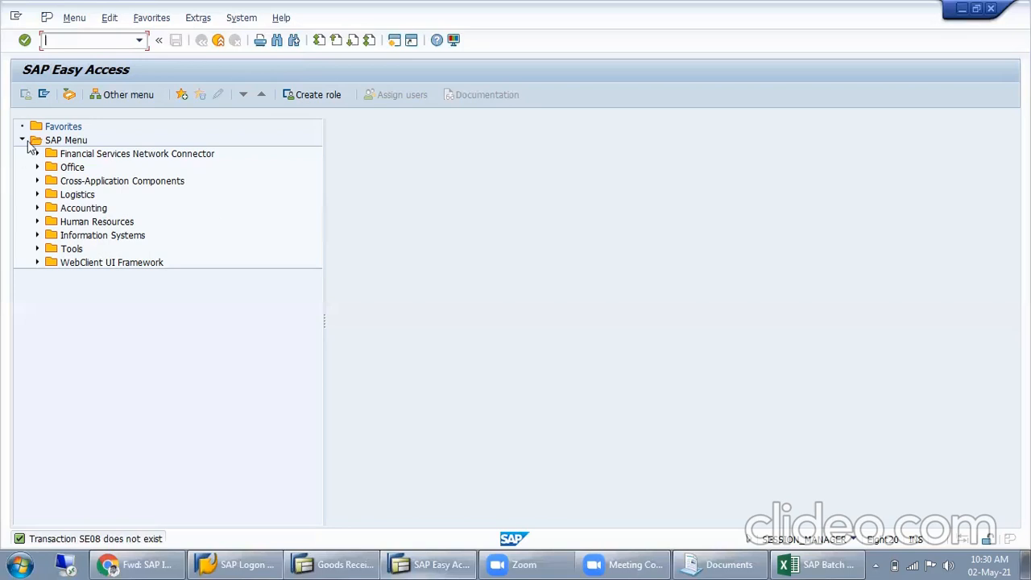
type("spe")
key("BackSpace")
type("ro")
key("Return")
left_click(83, 98)
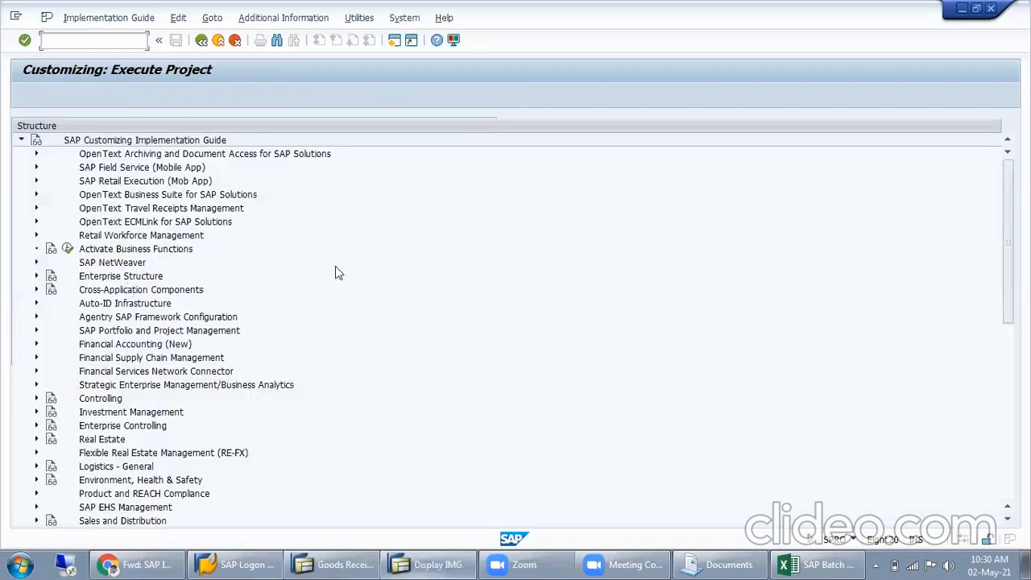
Step: Expand Materials Management, Purchasing and Environment Data in the implementation guide to reach the system message settings
left_click(165, 389)
scroll(153, 464, "down", 1)
scroll(153, 466, "down", 2)
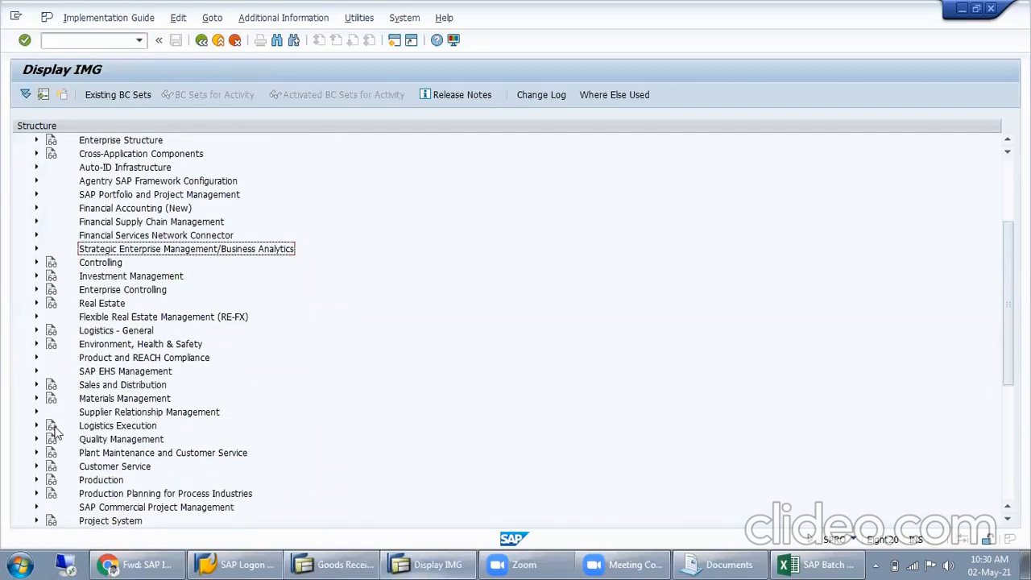
scroll(64, 398, "down", 1)
left_click(35, 371)
double_click(256, 412)
left_click(66, 153)
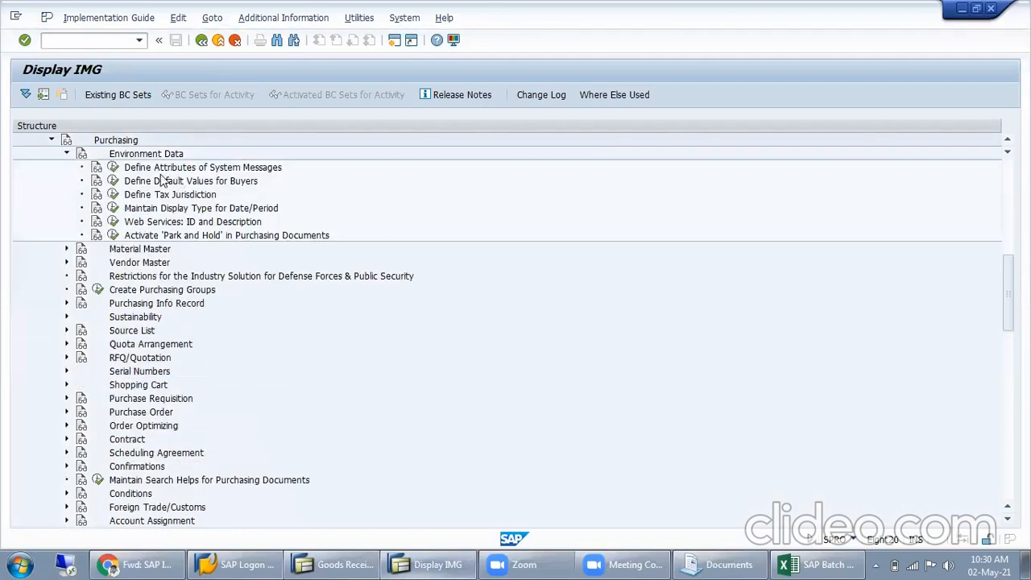
Step: Open the System messages activity under Define Attributes of System Messages for purchasing
left_click(112, 168)
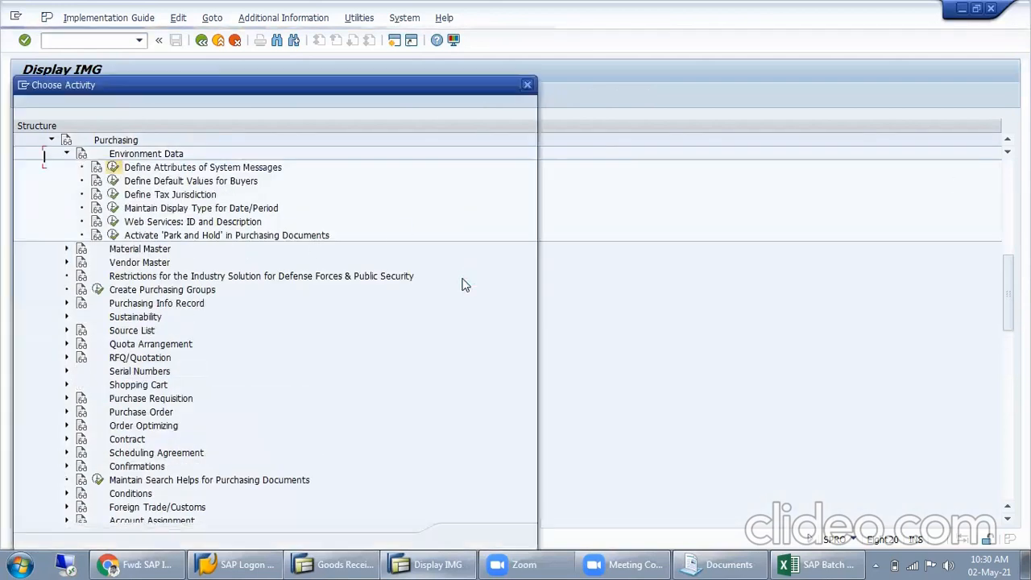
double_click(131, 158)
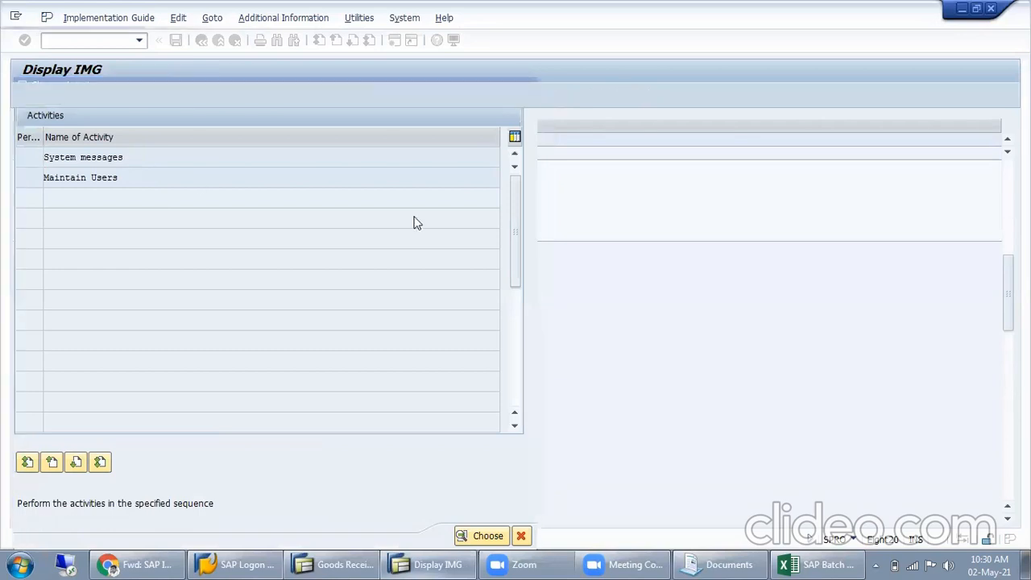
left_click(418, 563)
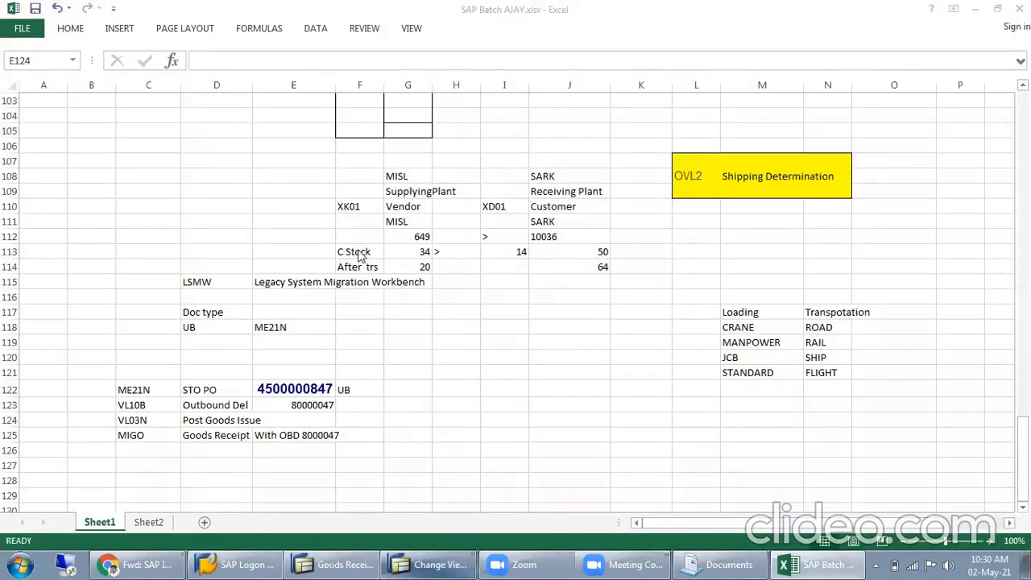
Step: Check the SARK goods receipt again and open the long text of the stock-in-transit error
key("alt+Tab")
left_click(179, 95)
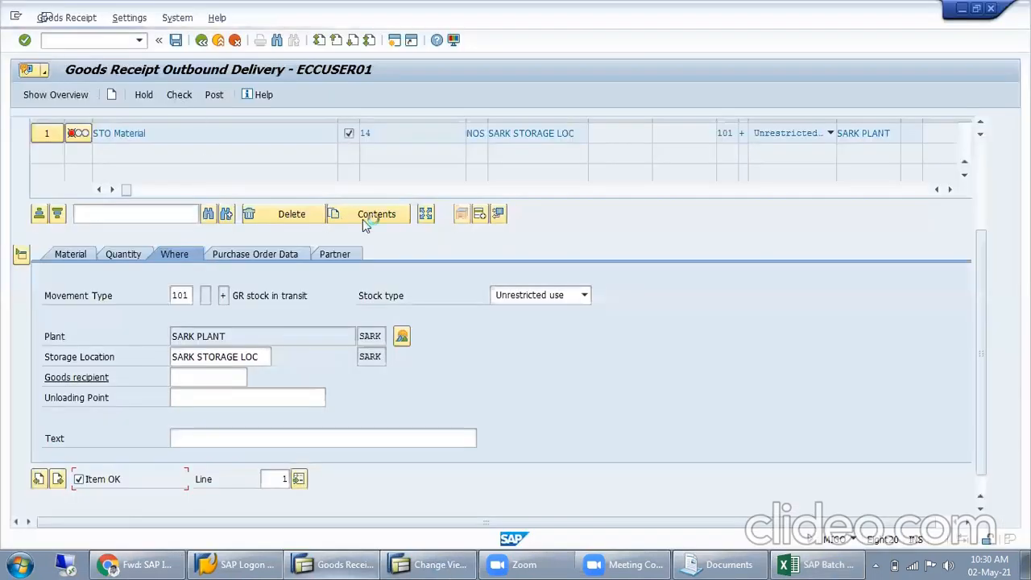
left_click(471, 247)
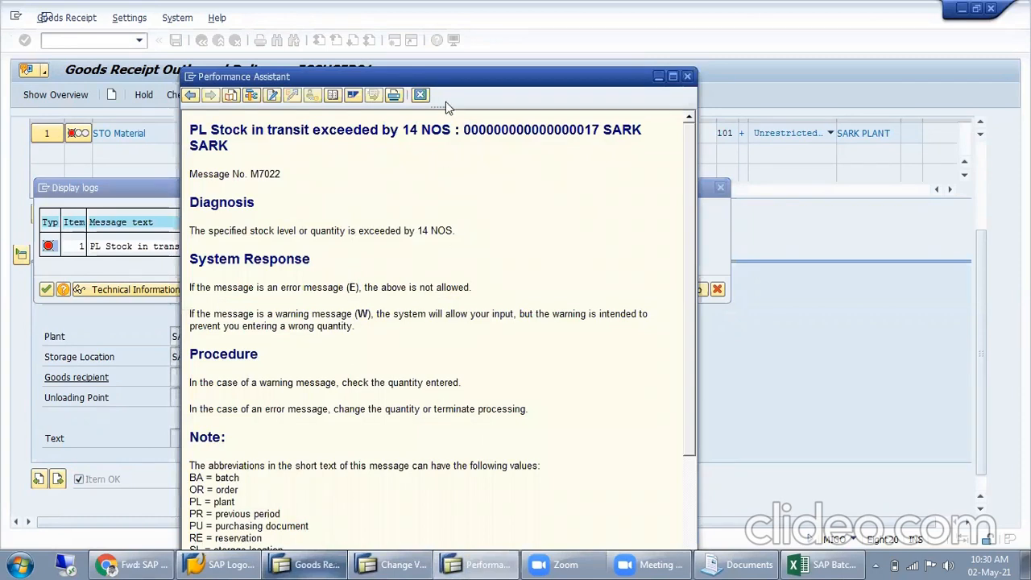
left_click_drag(451, 81, 483, 43)
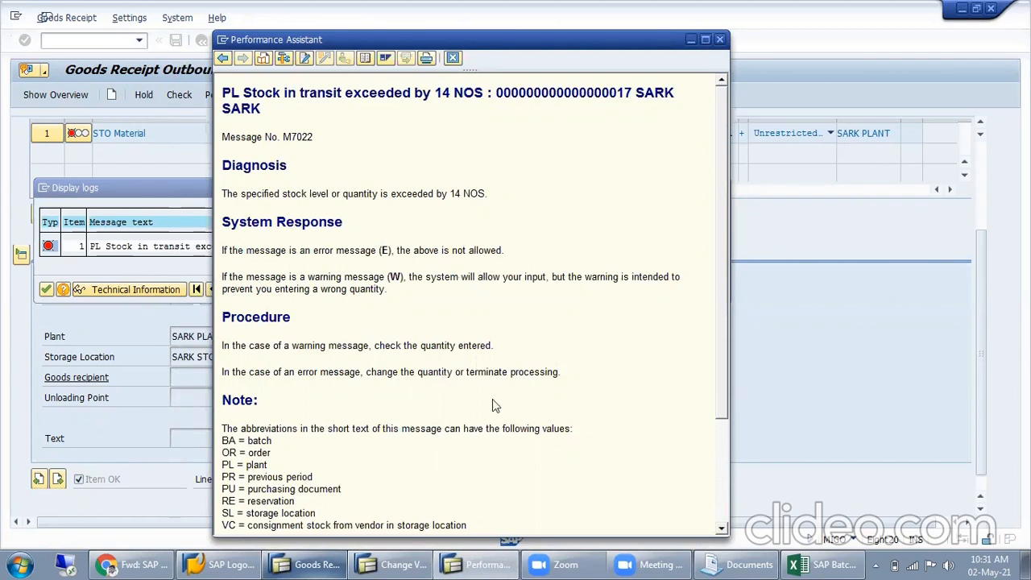
Step: Look up the error's application area and message number in its technical information and return to the system messages list
left_click(385, 562)
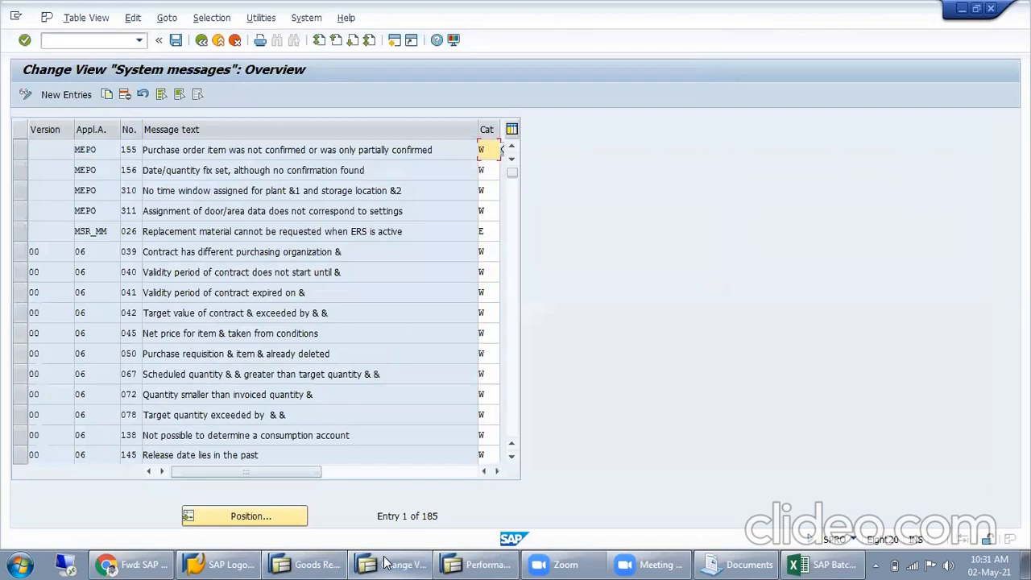
left_click(385, 562)
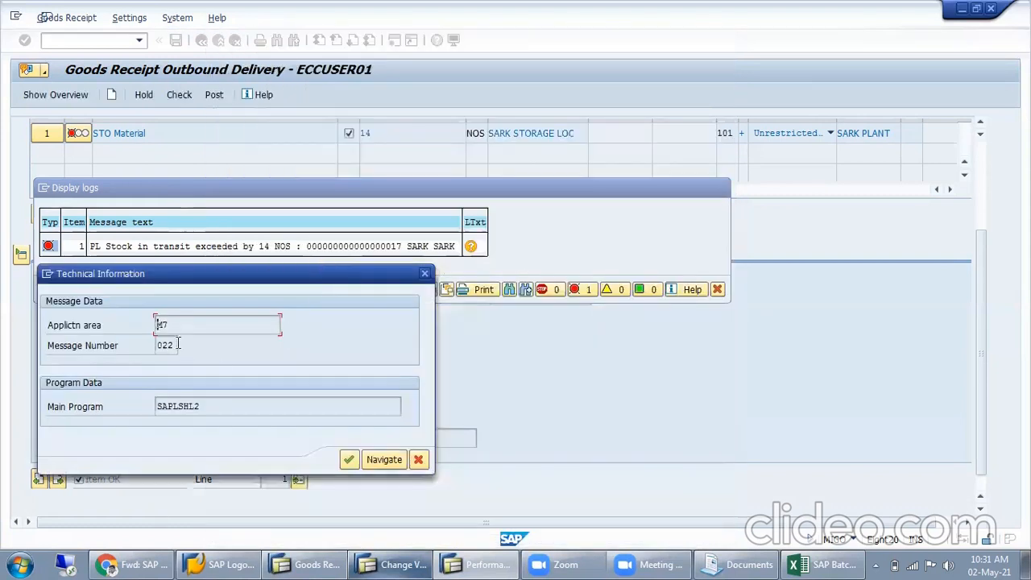
double_click(162, 325)
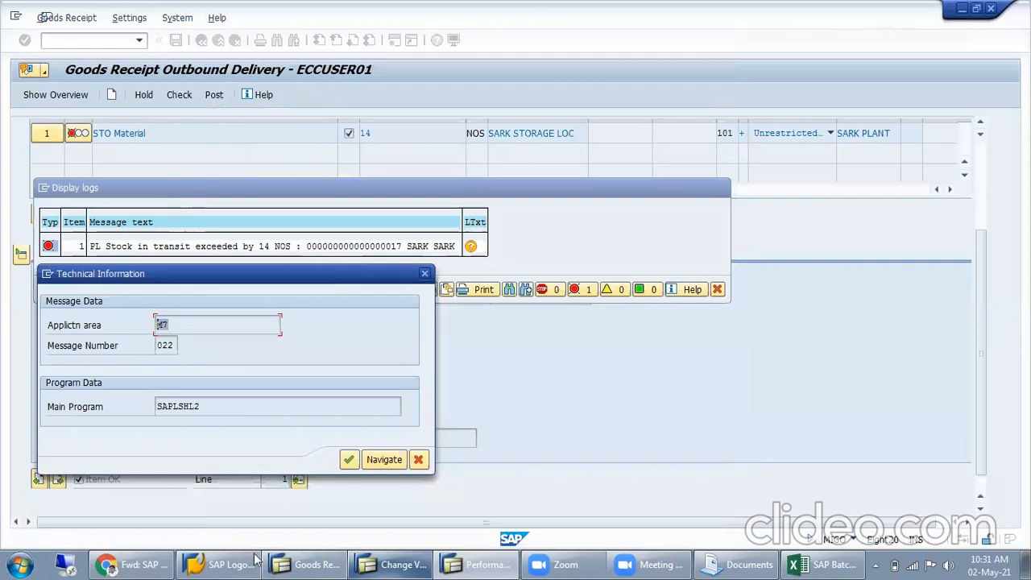
left_click(426, 564)
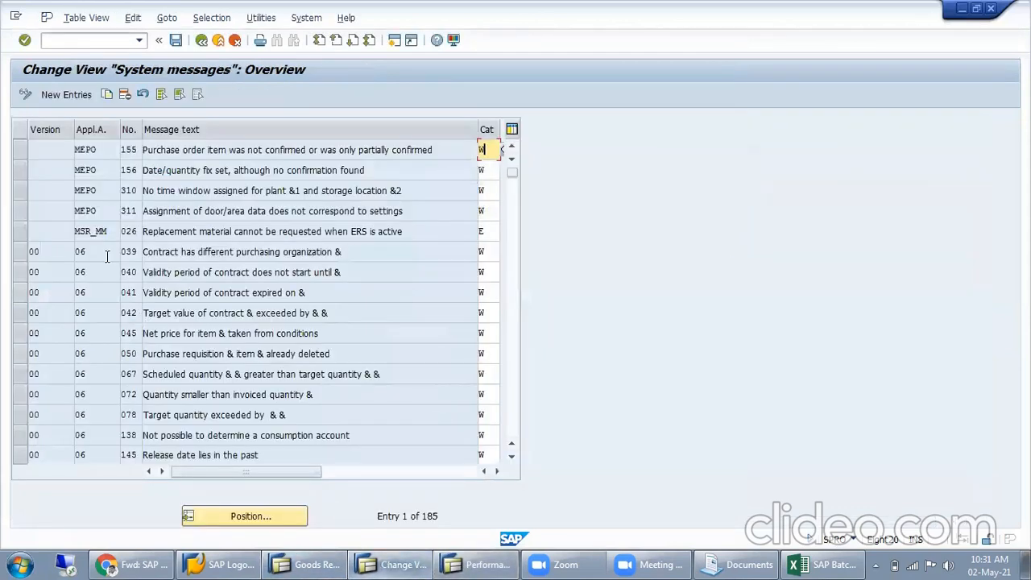
Step: Position the system messages list by the error message's application area
left_click(238, 516)
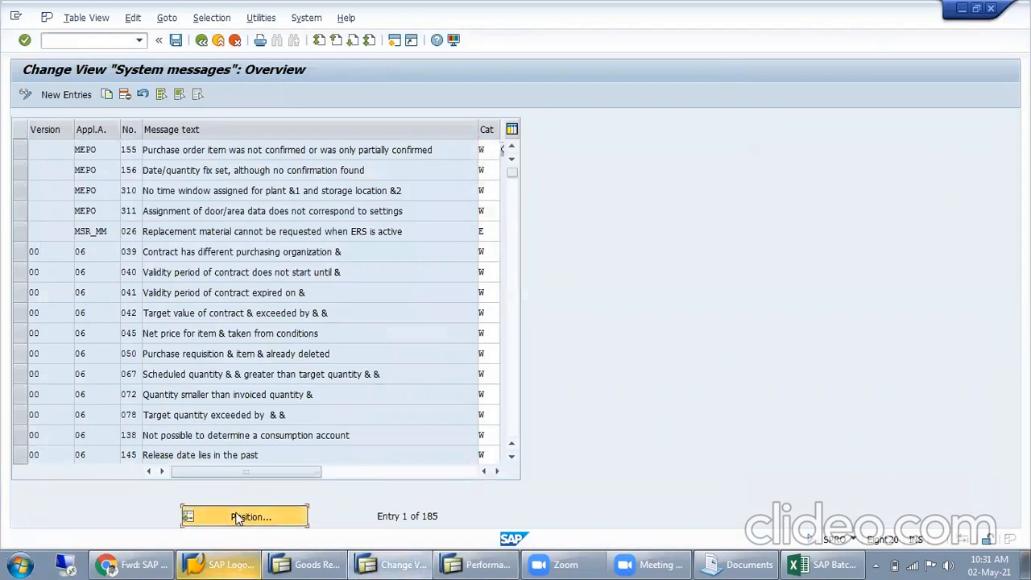
left_click(209, 261)
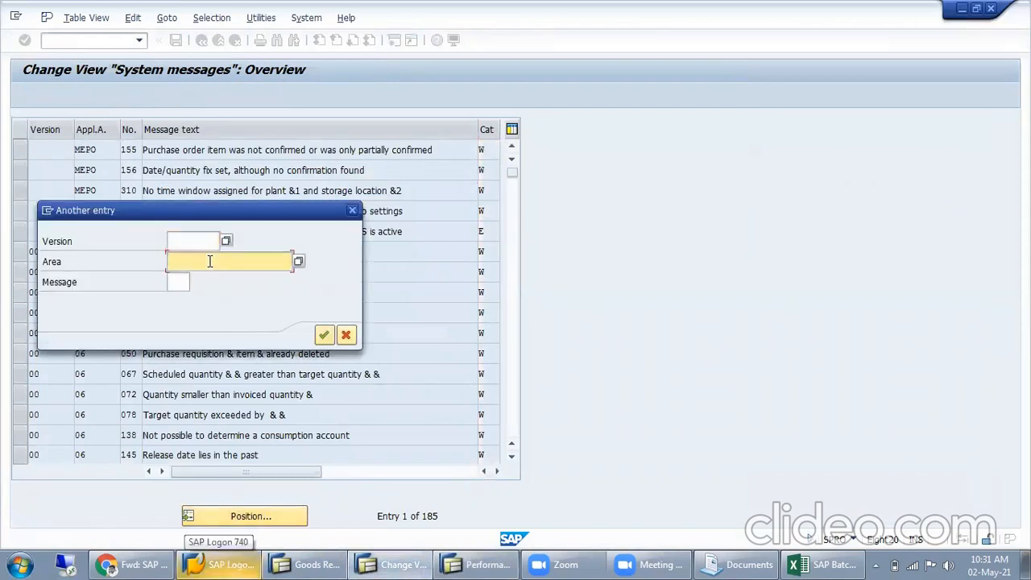
type("m")
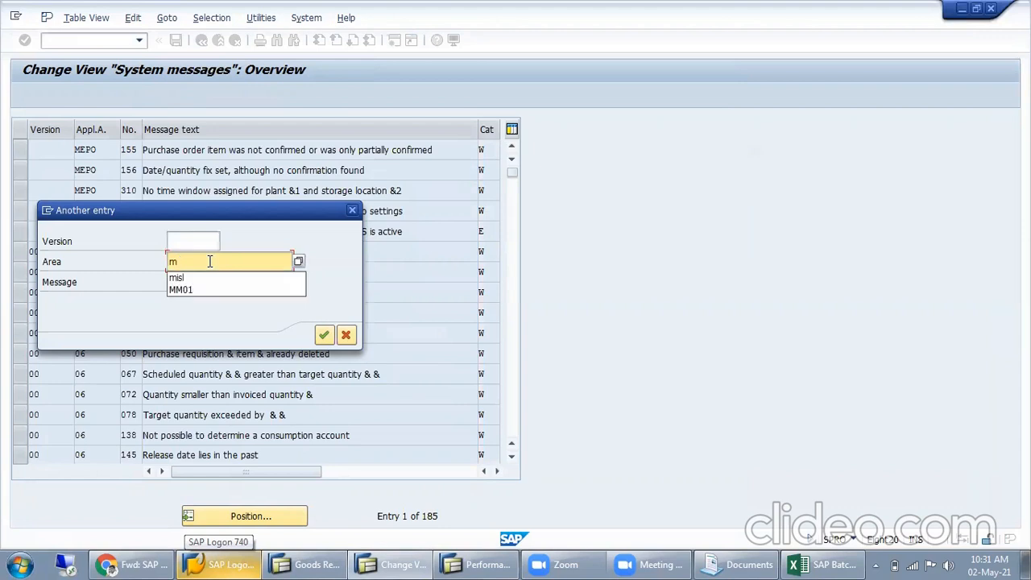
type("m01")
key("Return")
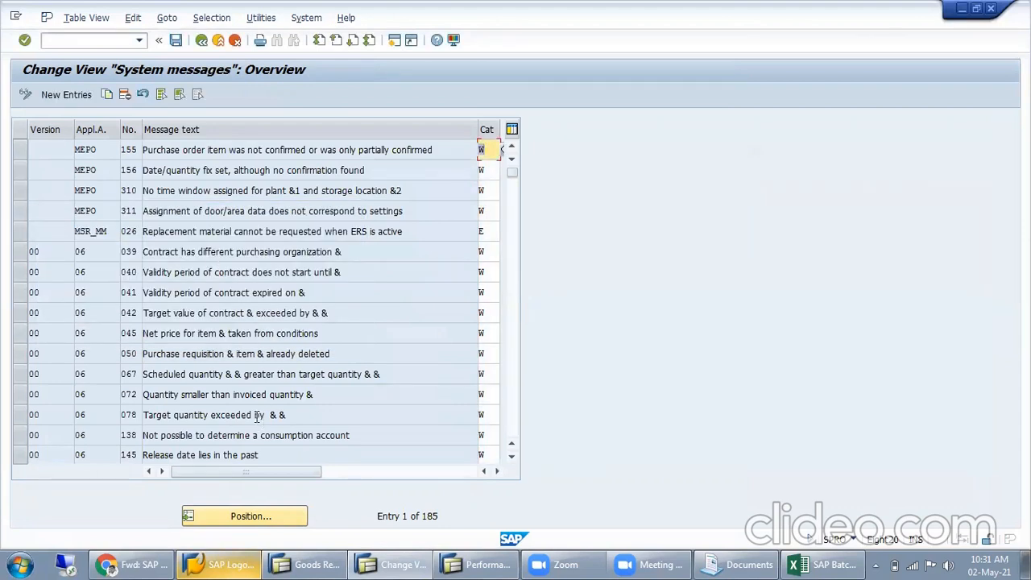
Step: Search through the system messages list for the stock-in-transit error's application area and message number
left_click(509, 205)
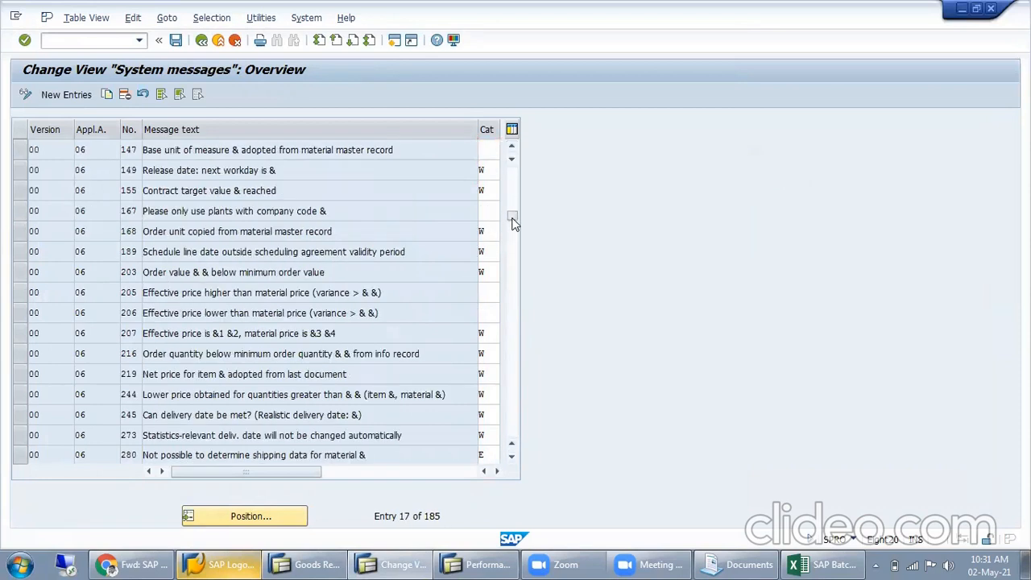
left_click(513, 211)
left_click_drag(513, 296, 528, 301)
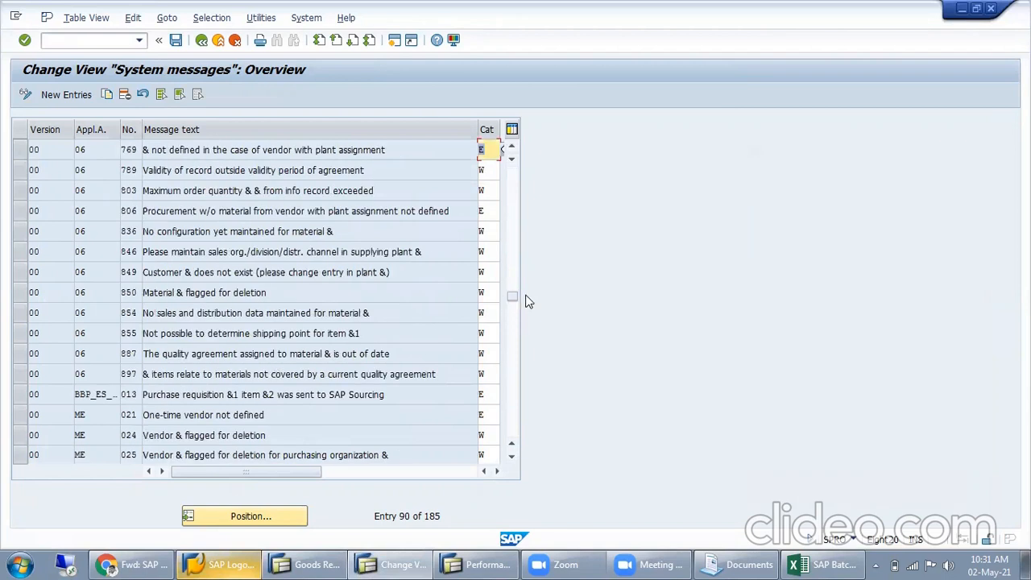
left_click(515, 327)
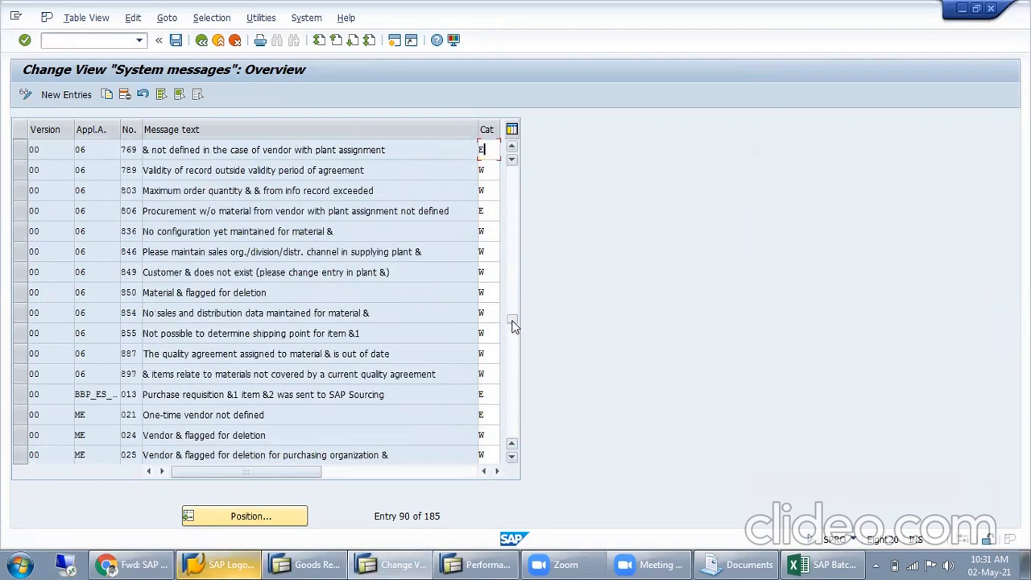
left_click(515, 365)
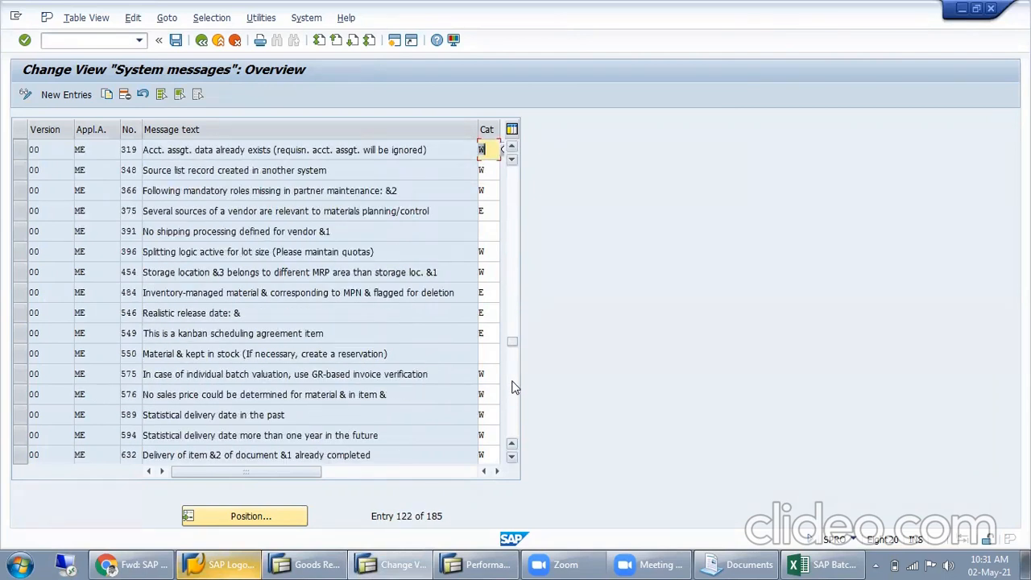
left_click(515, 388)
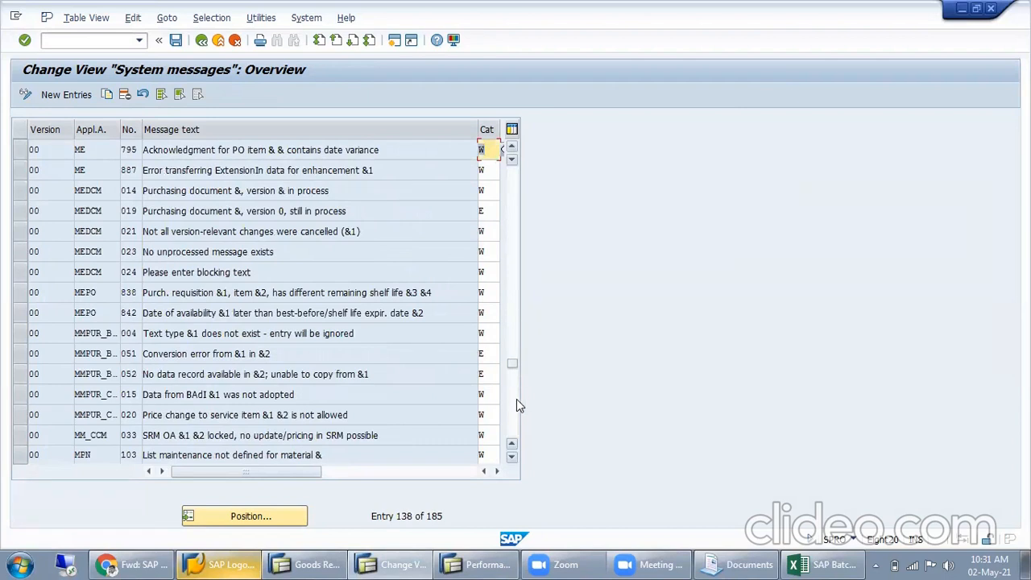
left_click(514, 415)
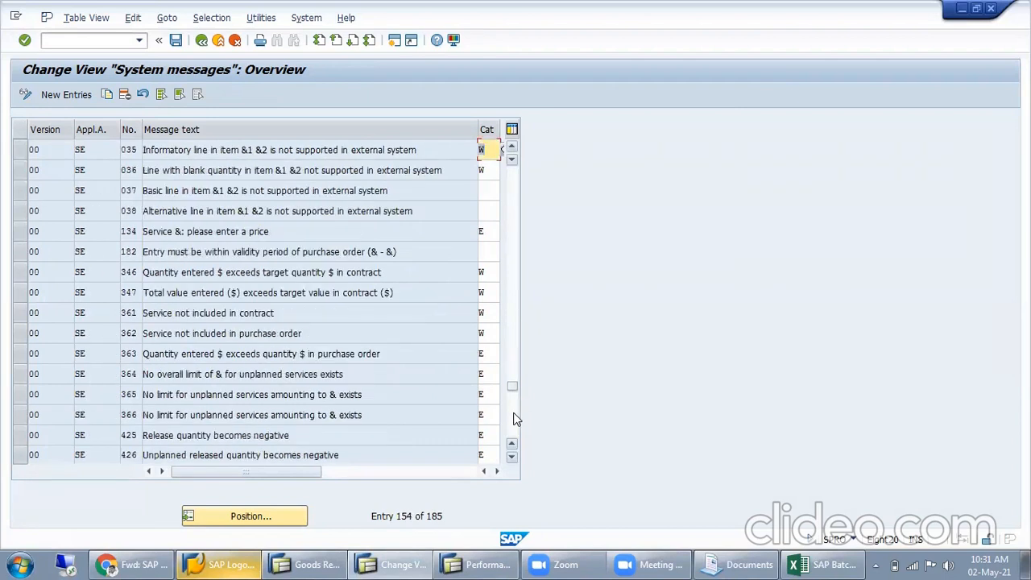
left_click(513, 420)
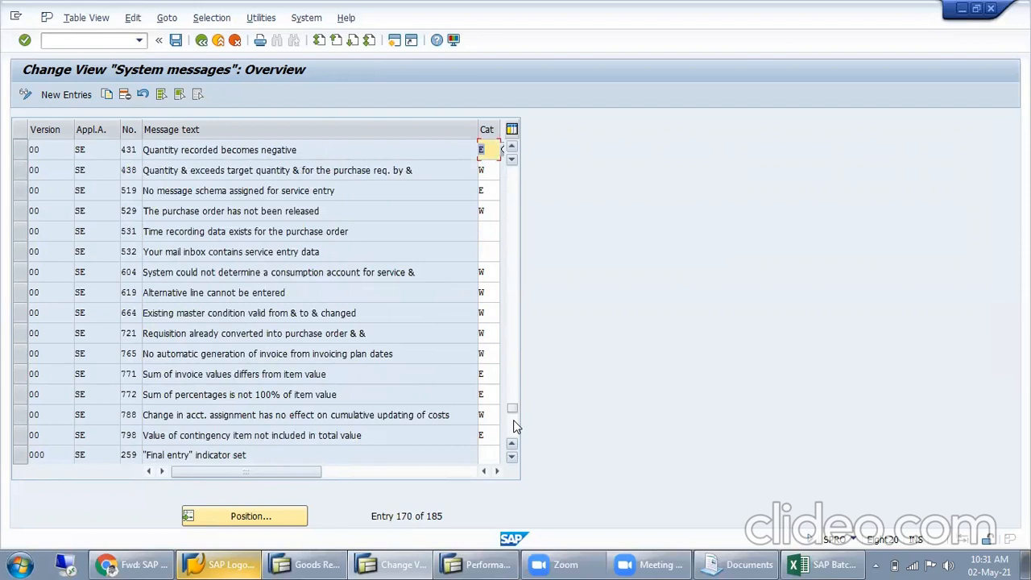
left_click(514, 422)
left_click(515, 361)
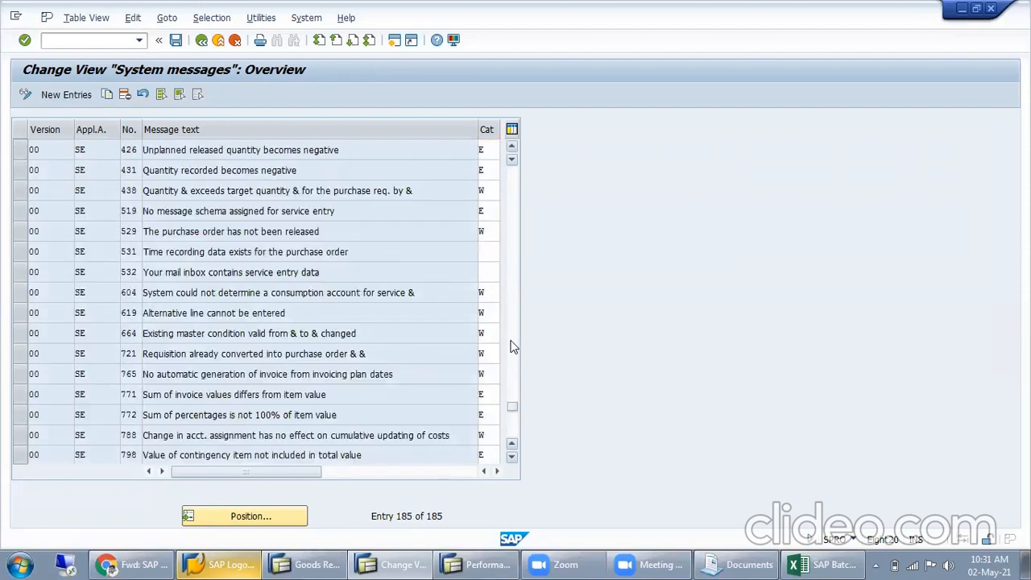
left_click(511, 334)
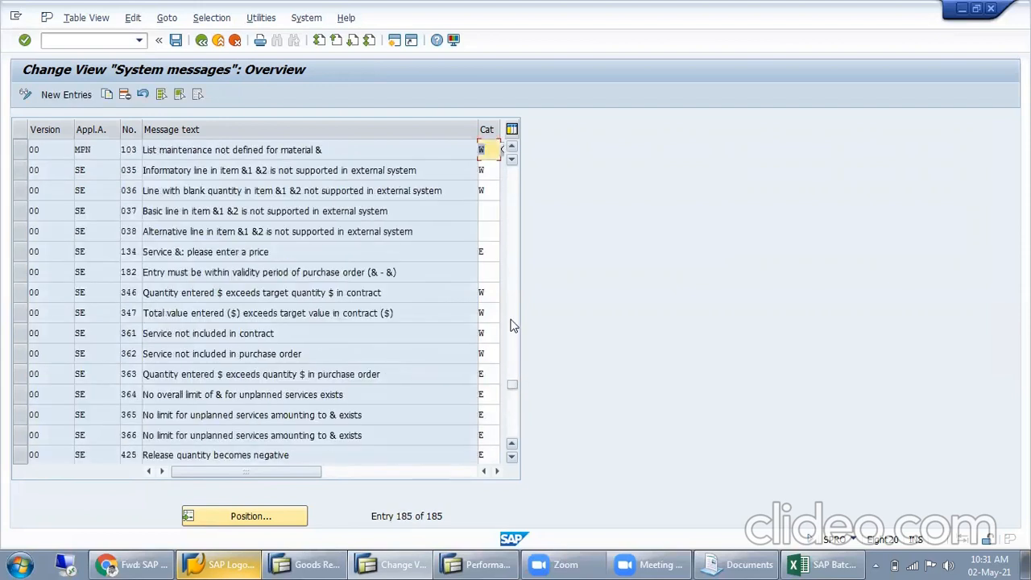
left_click(514, 204)
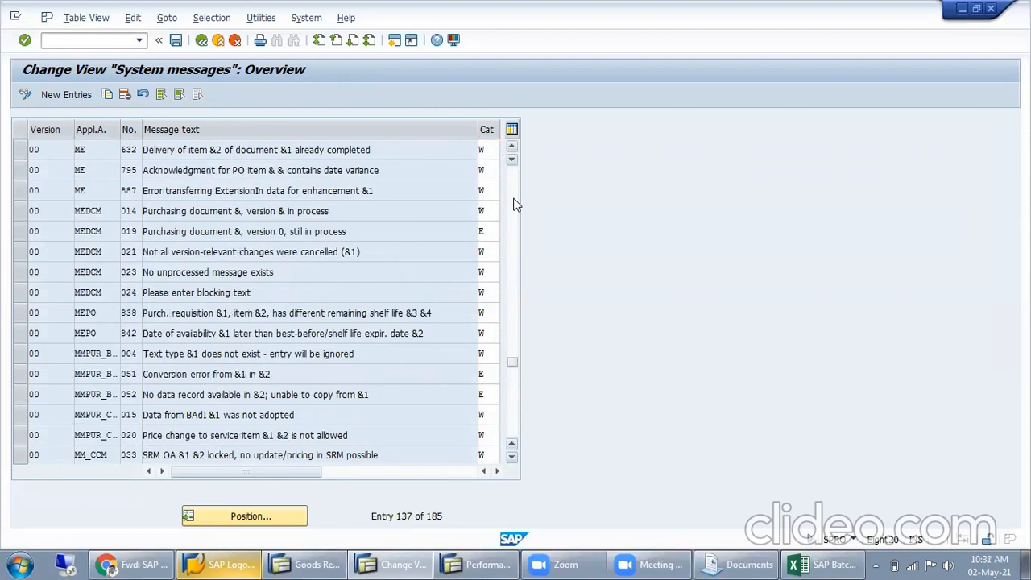
left_click(515, 204)
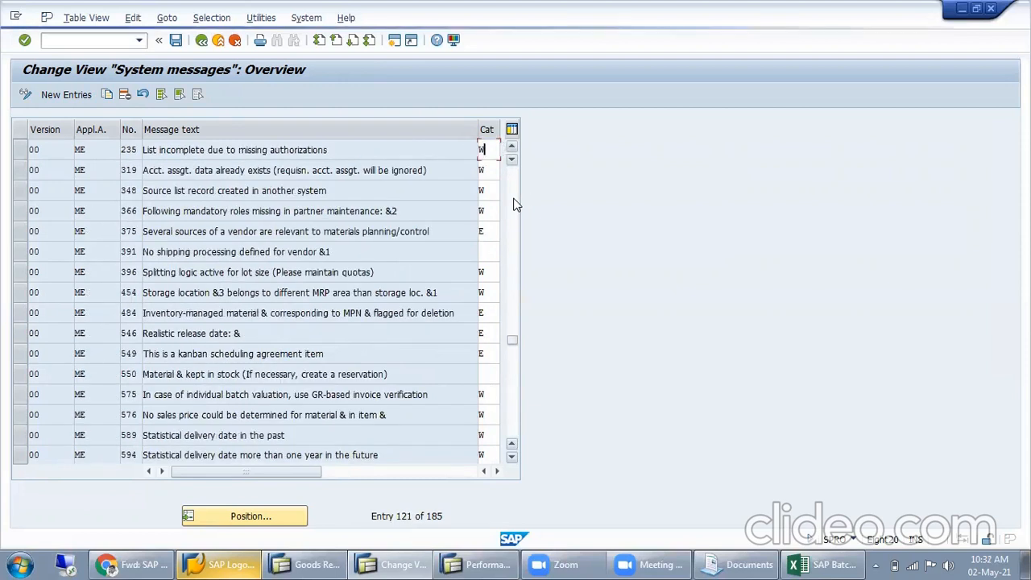
left_click(516, 204)
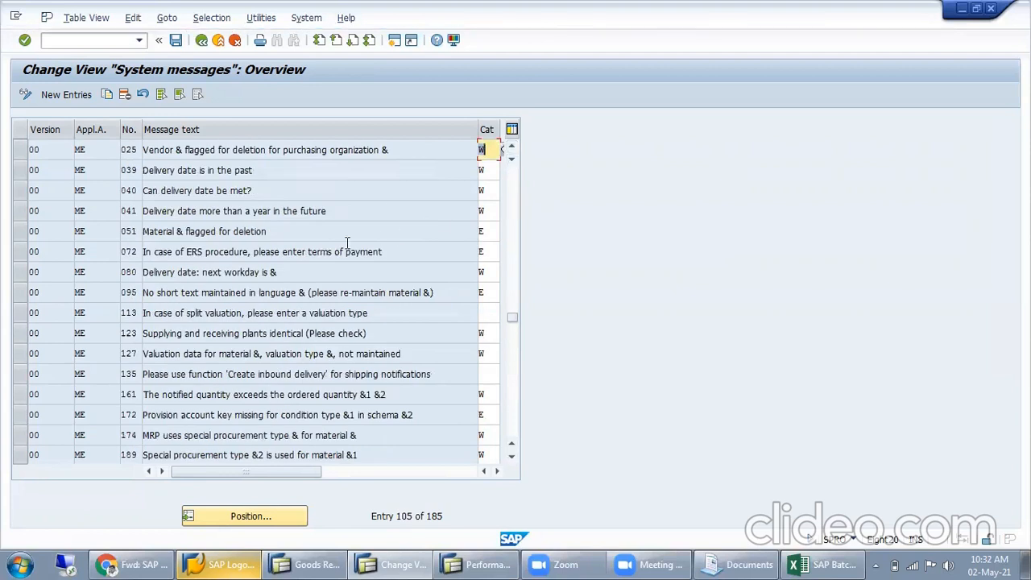
scroll(306, 233, "up", 2)
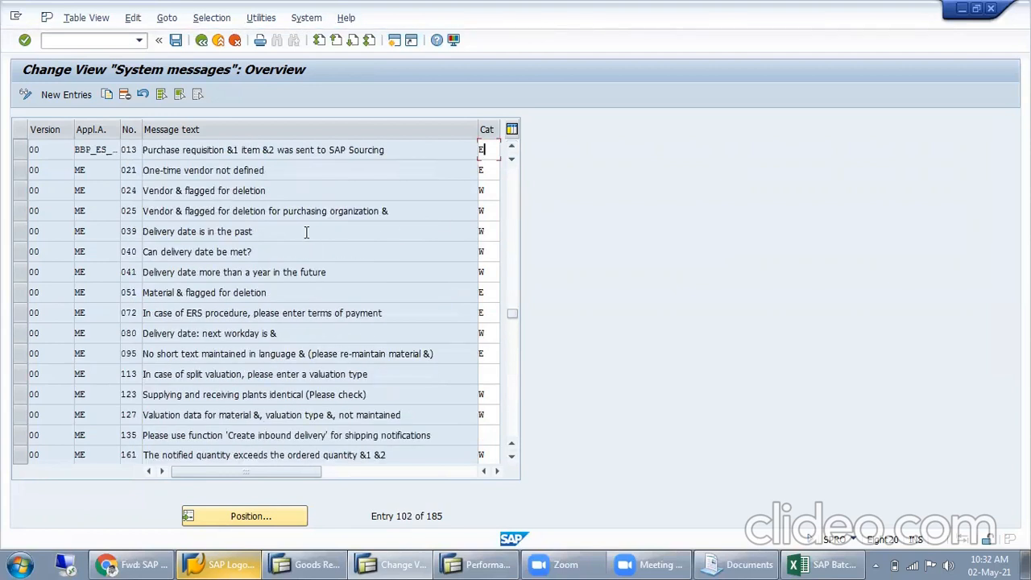
scroll(306, 233, "up", 1)
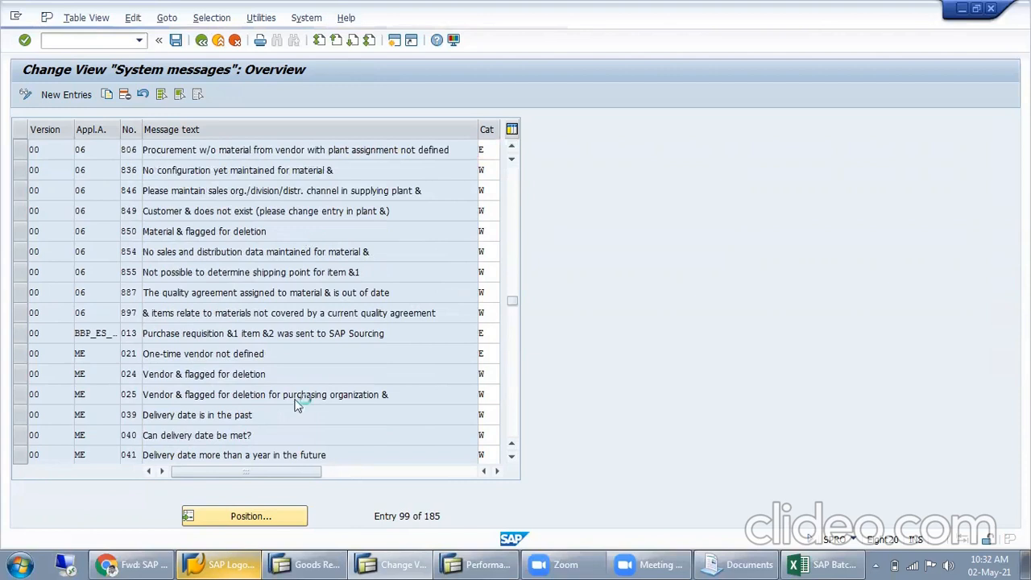
scroll(299, 402, "up", 4)
Step: Compare the error's long text with the system messages list, close the long text and return to the goods receipt's technical information
left_click(486, 564)
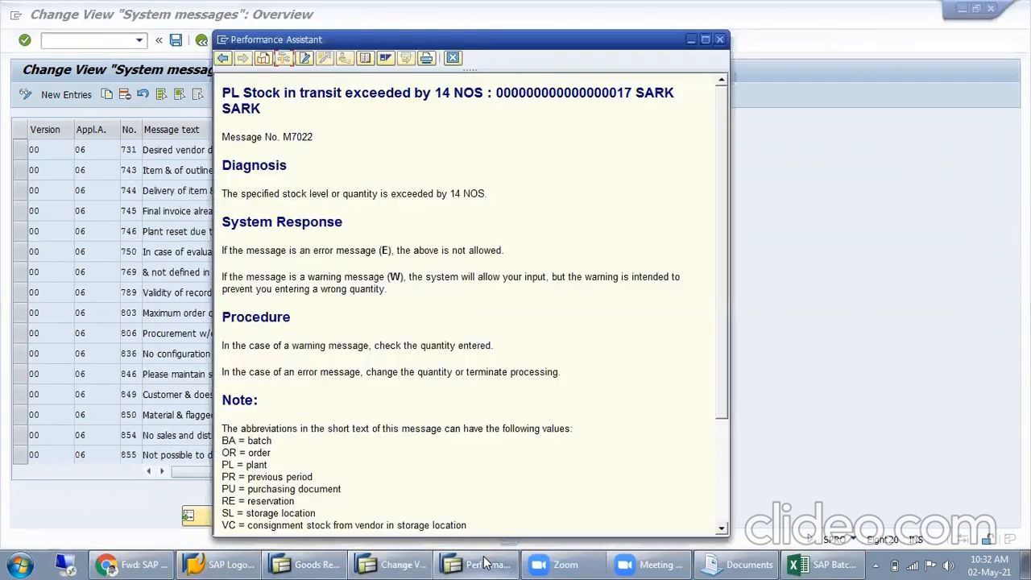
left_click(385, 564)
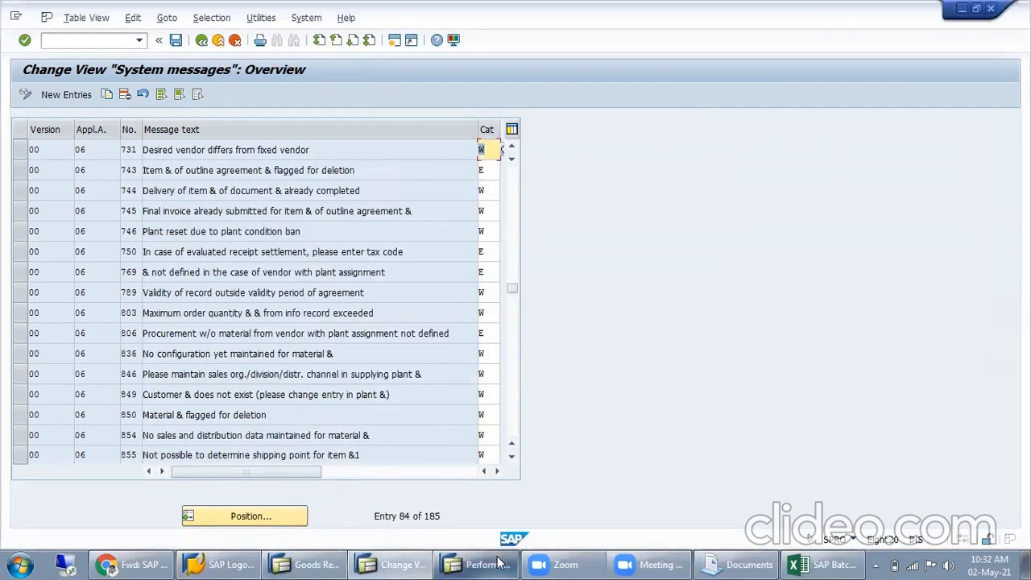
left_click(486, 564)
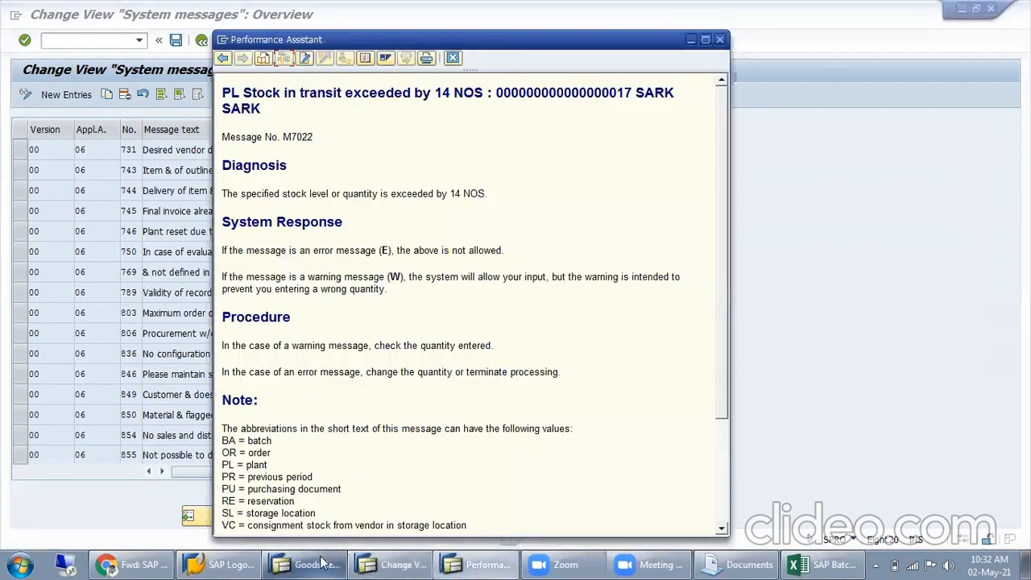
left_click(411, 564)
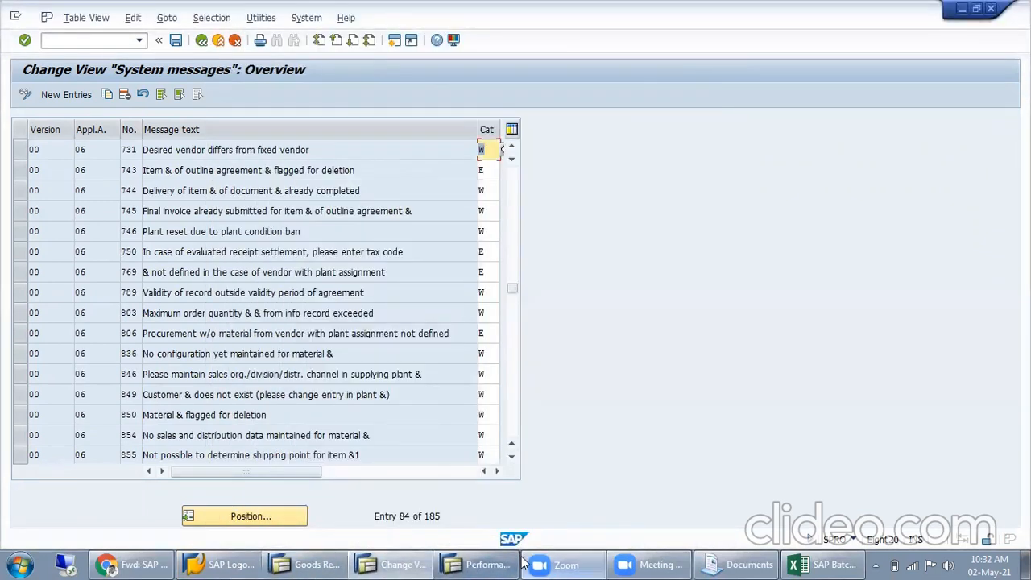
left_click(407, 564)
left_click(314, 530)
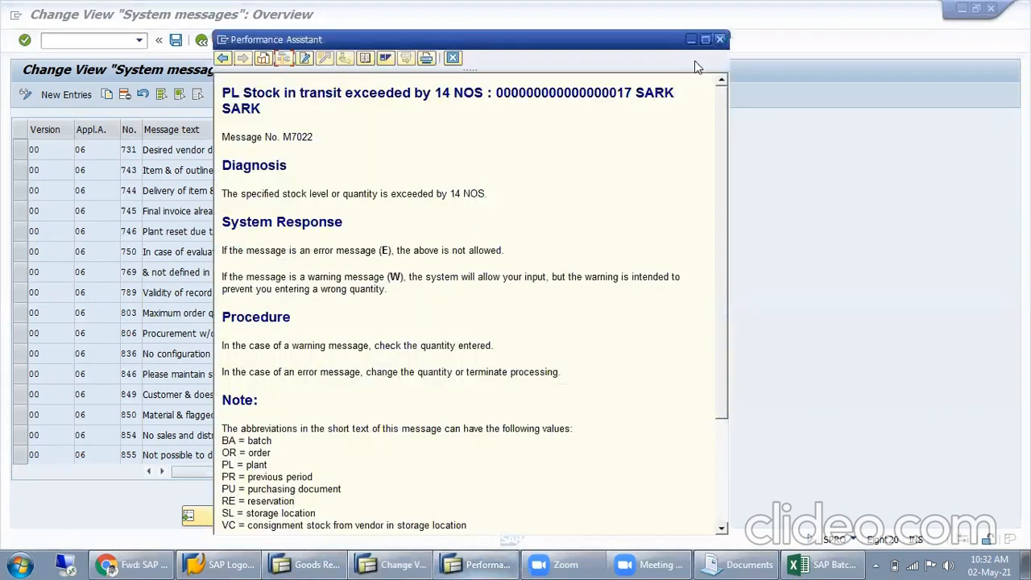
key("Escape")
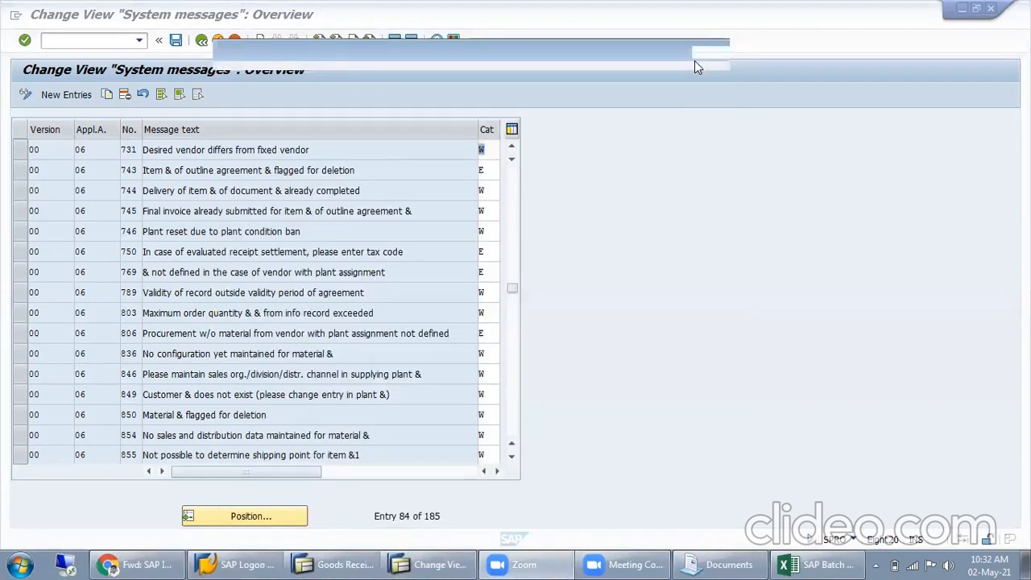
left_click(450, 562)
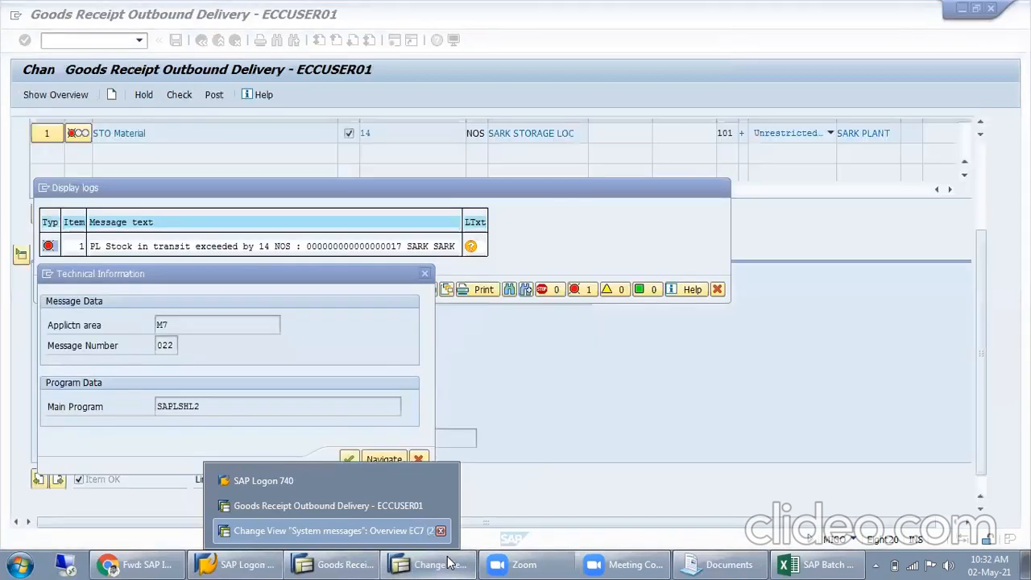
Step: Review the error's application area and message number in its technical information, then close it and the message log
left_click(328, 505)
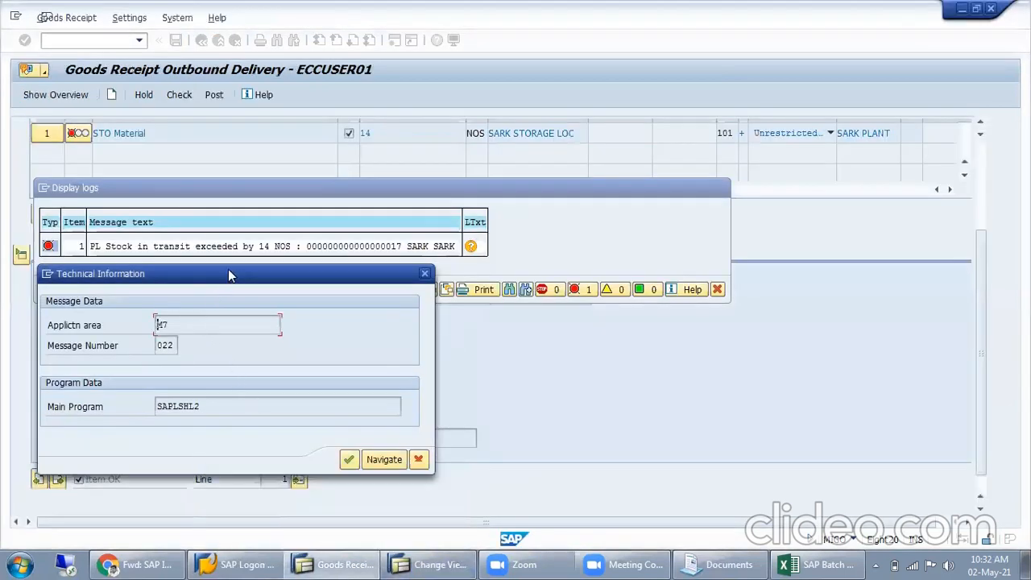
left_click_drag(228, 274, 404, 214)
left_click_drag(363, 268, 260, 272)
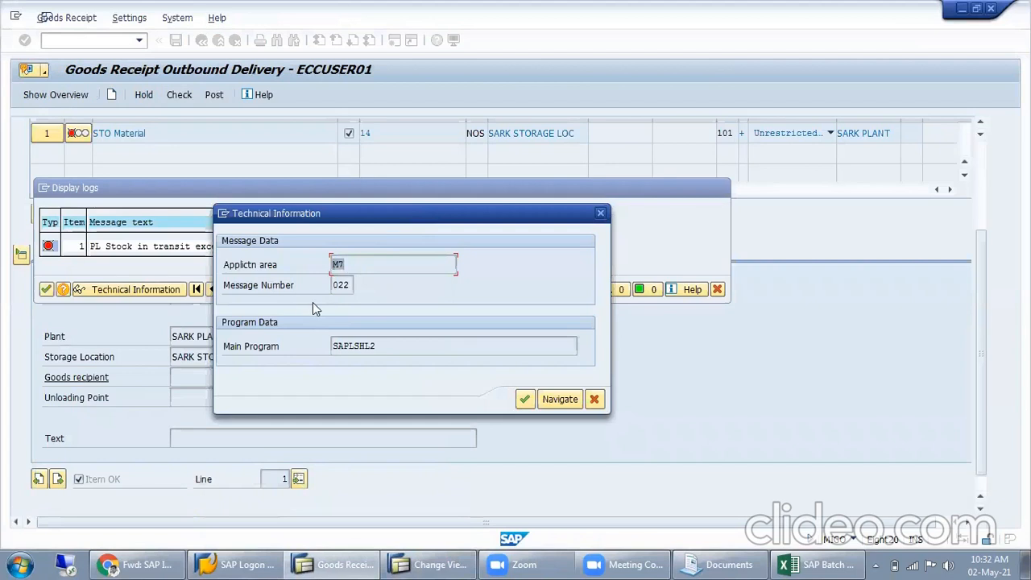
left_click(343, 286)
key("Escape")
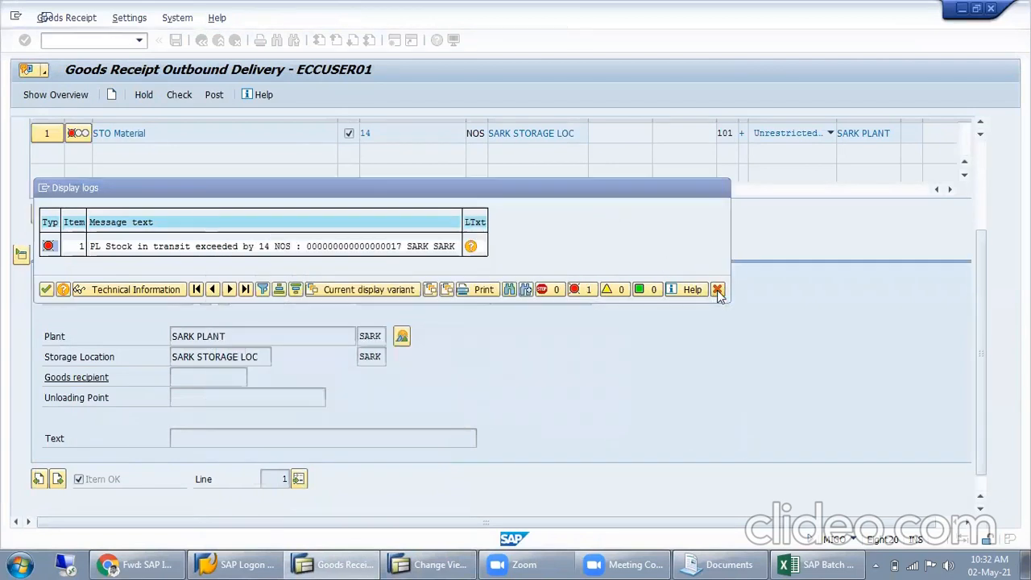
left_click(717, 288)
Step: Mark the STO Material item as OK in the goods receipt and run the document check
left_click(342, 564)
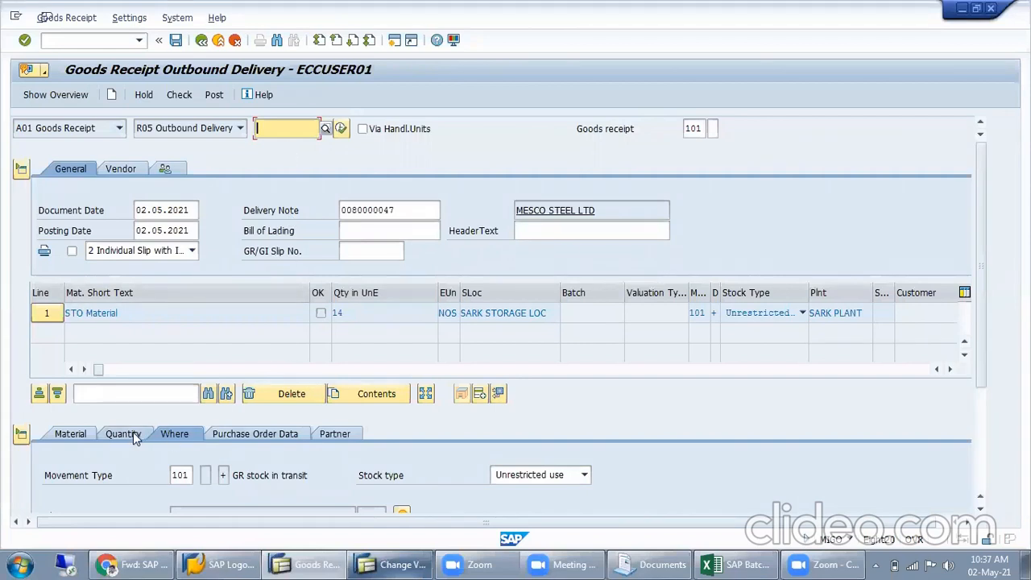
scroll(149, 429, "down", 2)
scroll(148, 430, "down", 3)
left_click(114, 454)
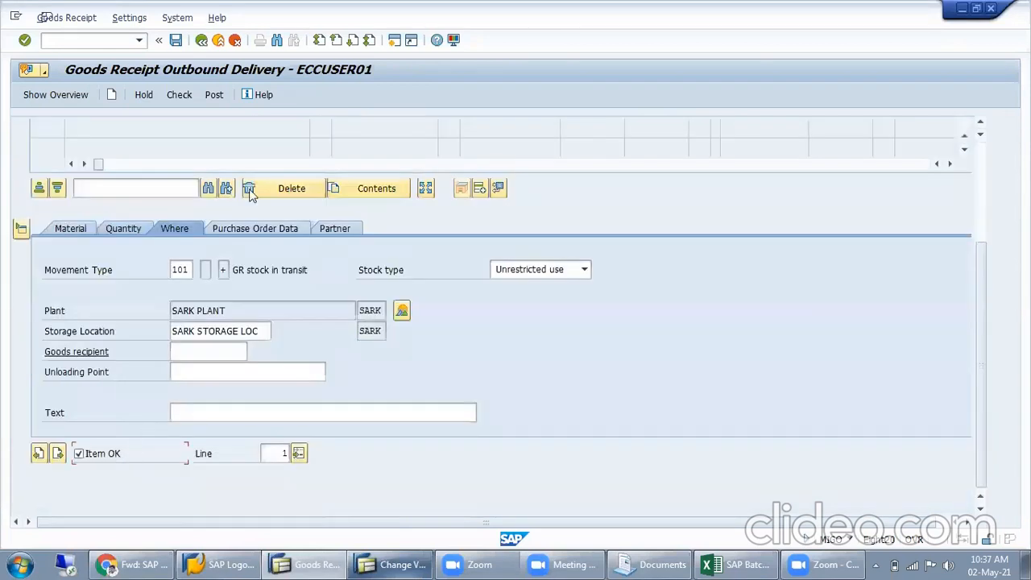
left_click(179, 96)
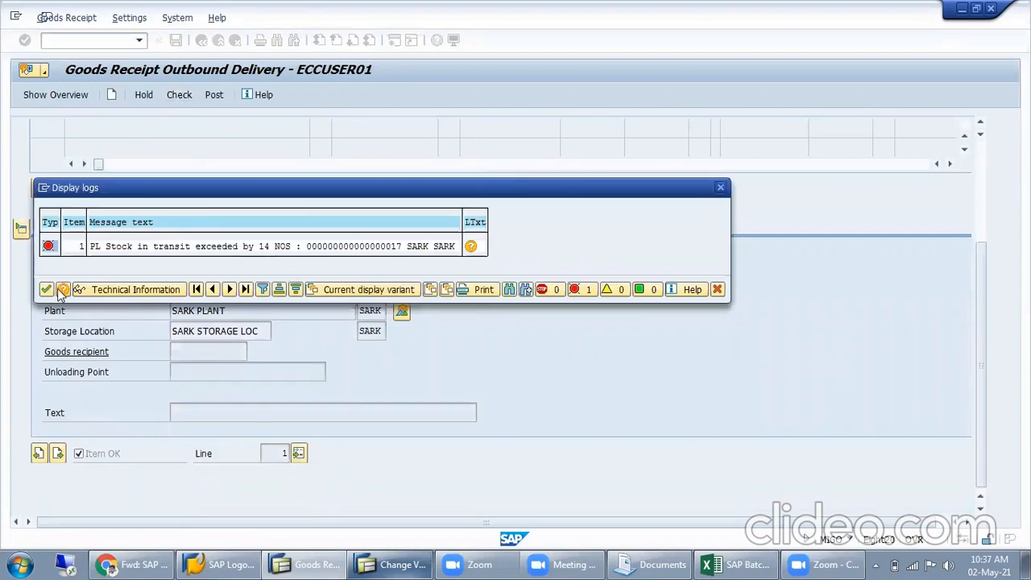
Step: Read the message number in the stock-in-transit error's long text and close the long text
left_click(471, 248)
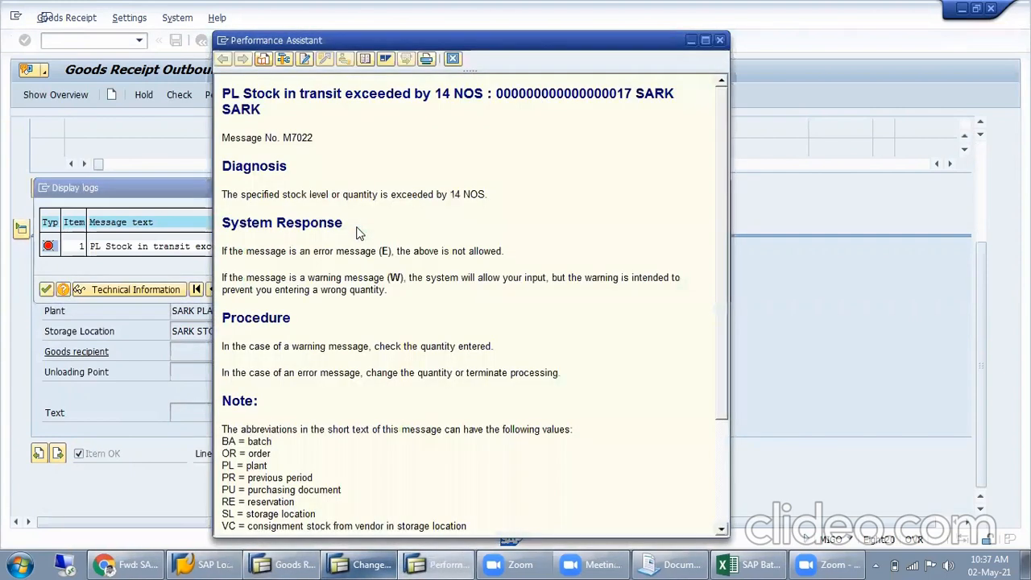
left_click_drag(331, 130, 359, 133)
left_click_drag(396, 38, 356, 132)
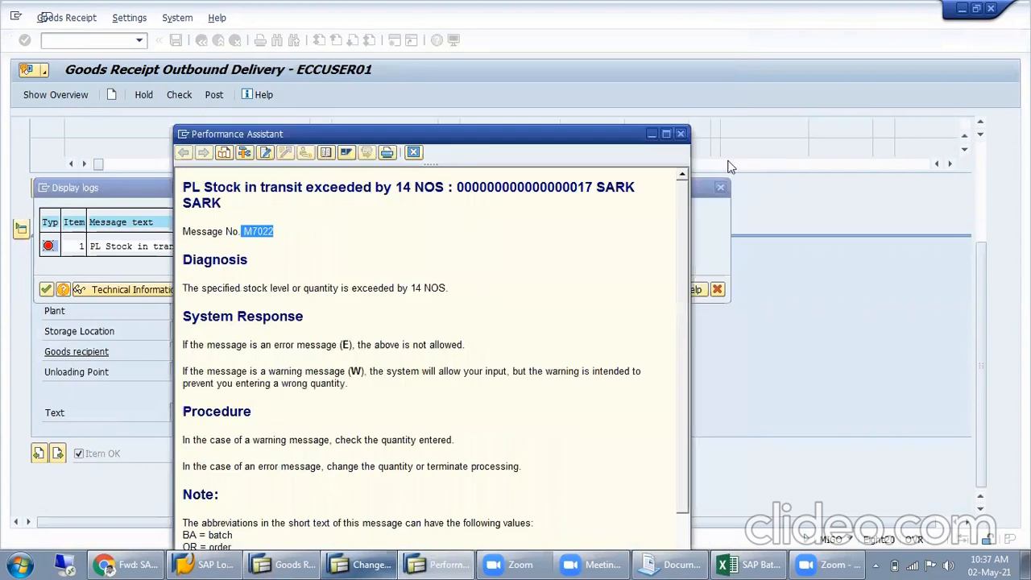
left_click(680, 134)
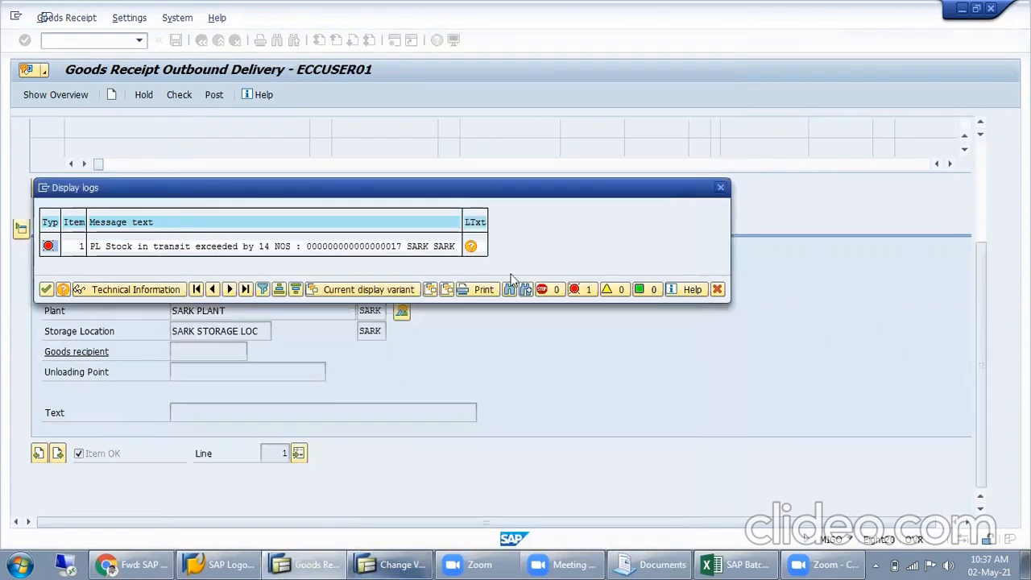
Step: Set the category of message M7 022 to W in the system messages list
left_click(411, 564)
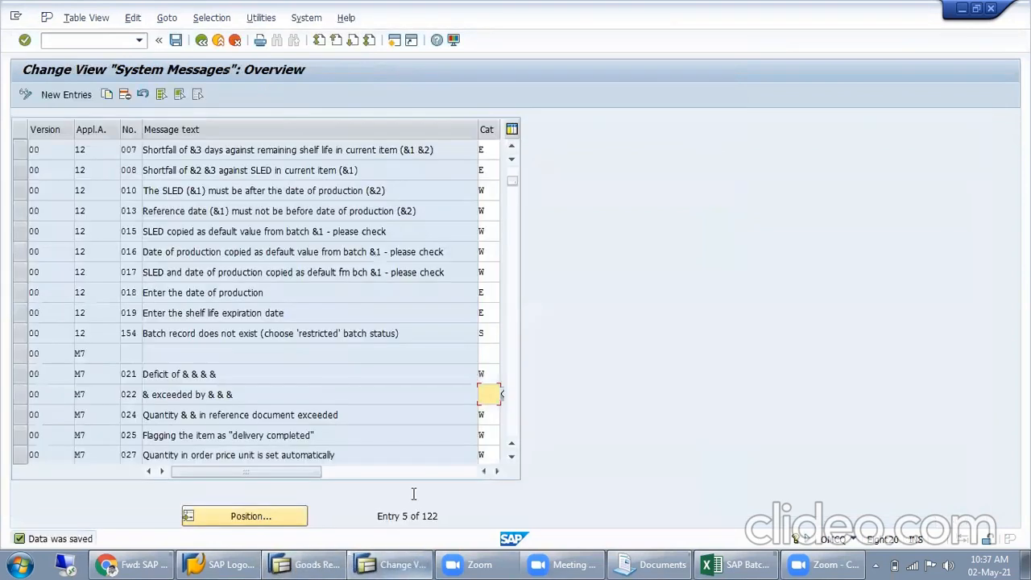
left_click_drag(250, 395, 145, 394)
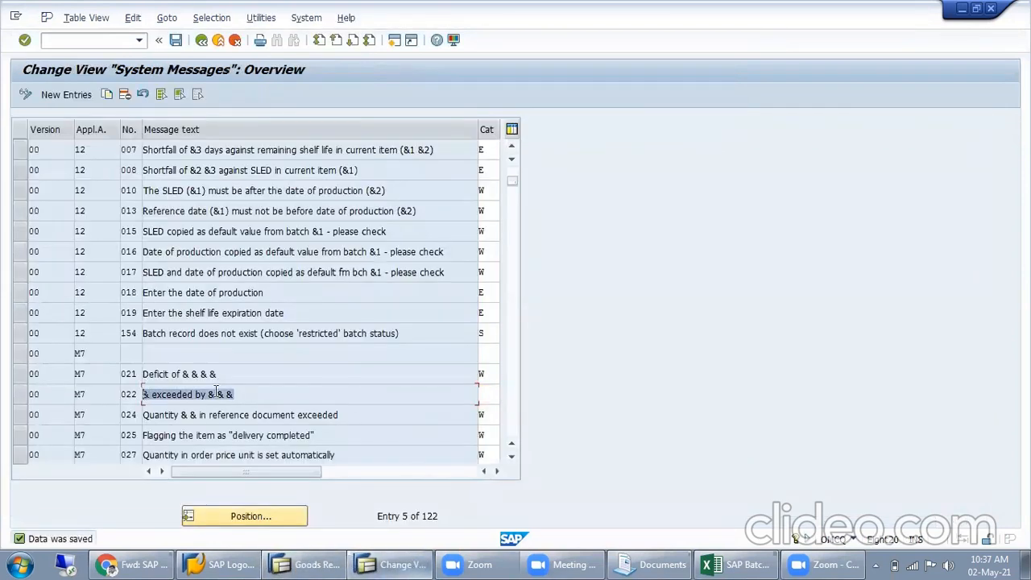
left_click(490, 394)
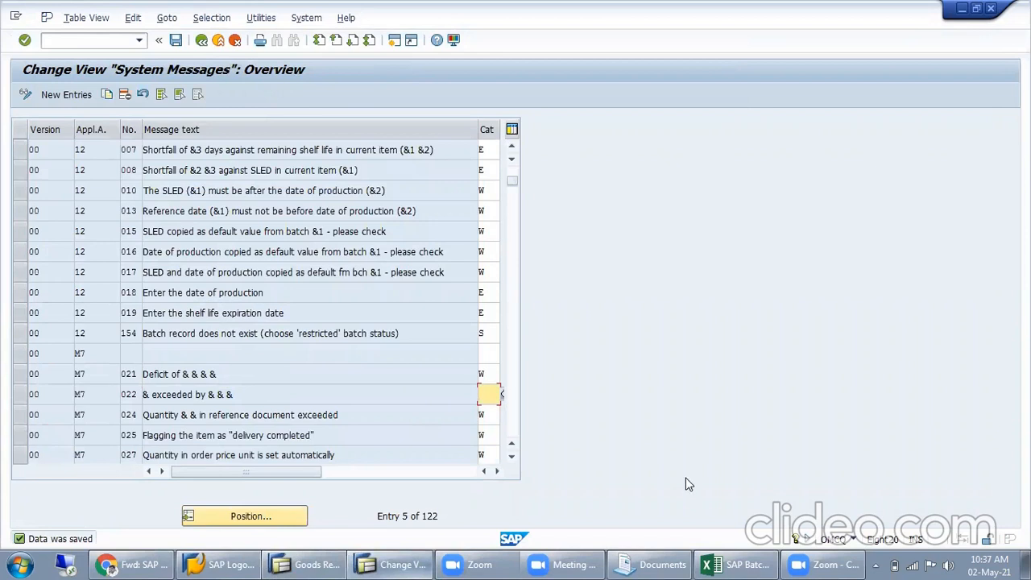
type("W")
key("Return")
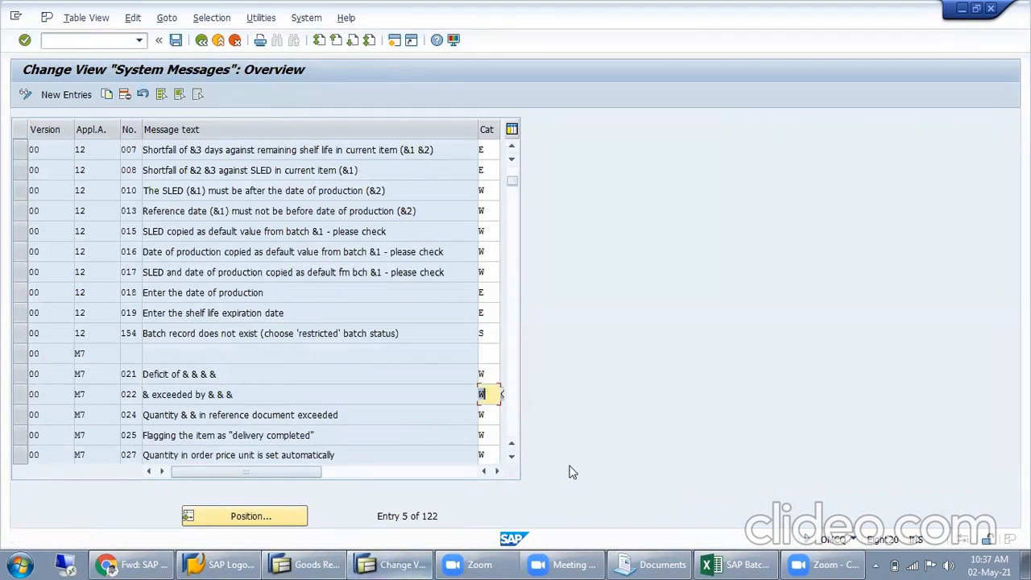
Step: Look through the remaining M7 system messages and their categories, and return to the start of the list
left_click(513, 458)
left_click(513, 458)
left_click(513, 458)
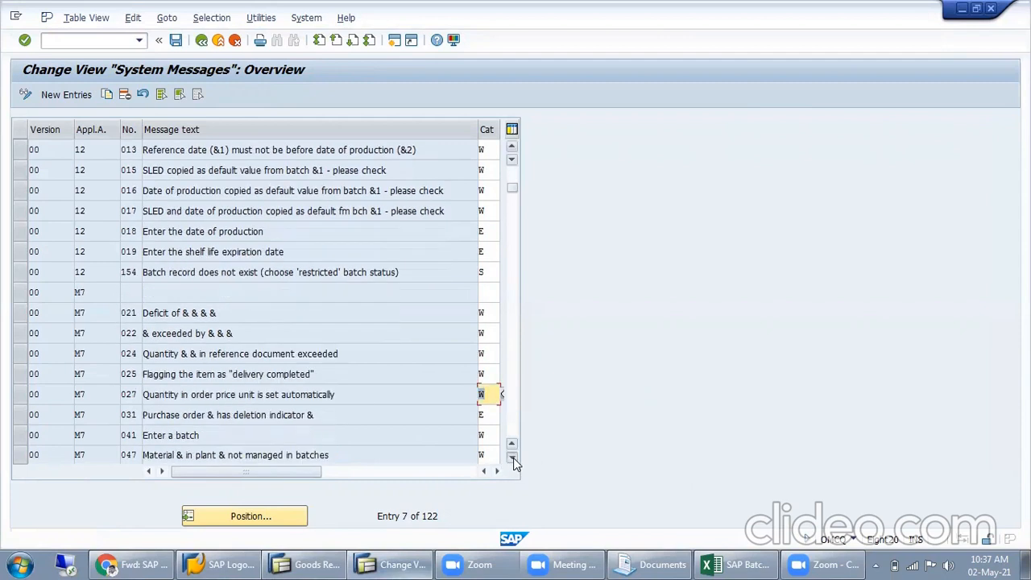
left_click(514, 458)
left_click(513, 458)
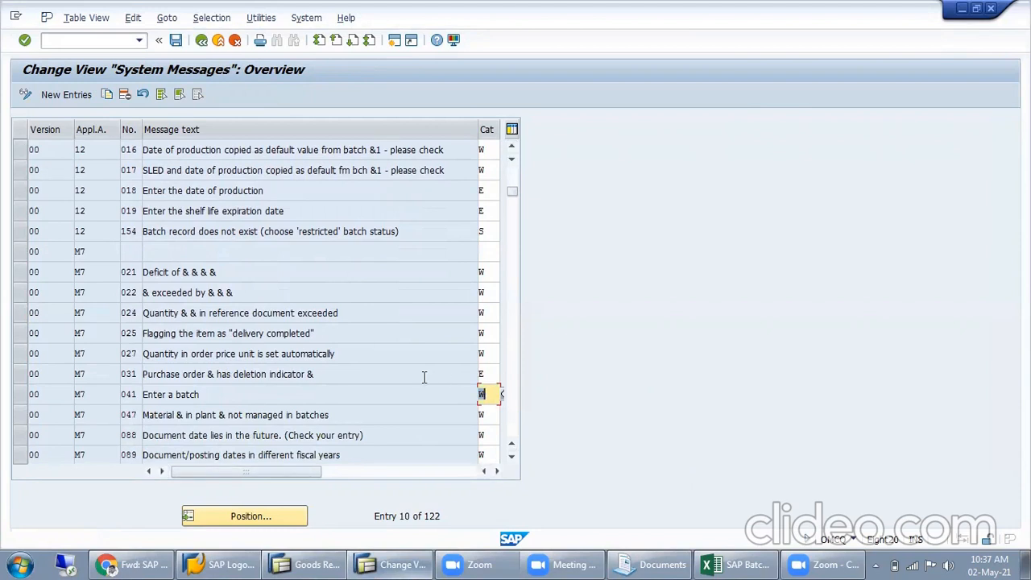
scroll(423, 377, "down", 1)
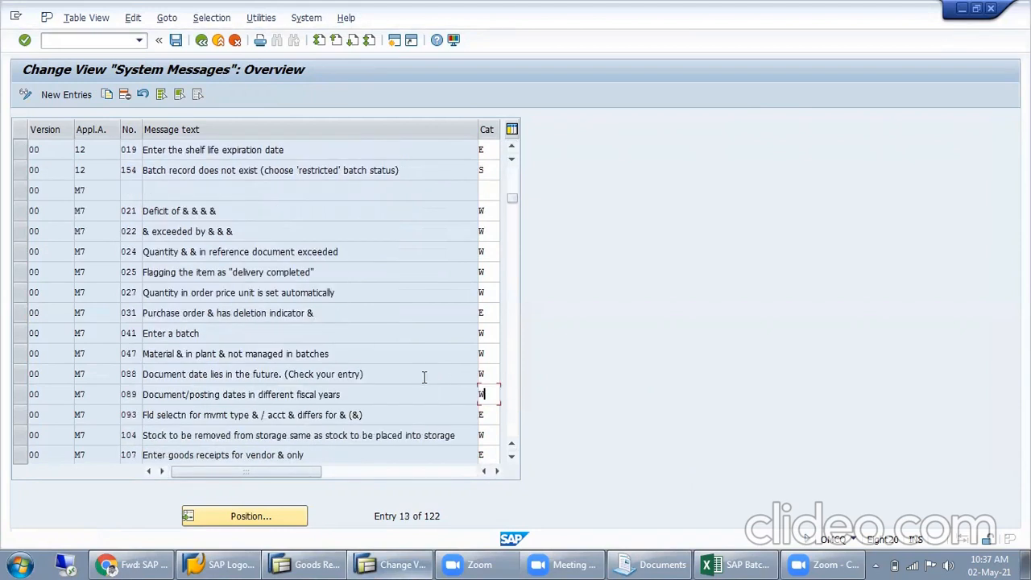
scroll(423, 378, "down", 5)
scroll(420, 375, "down", 6)
scroll(416, 369, "down", 10)
scroll(416, 371, "down", 5)
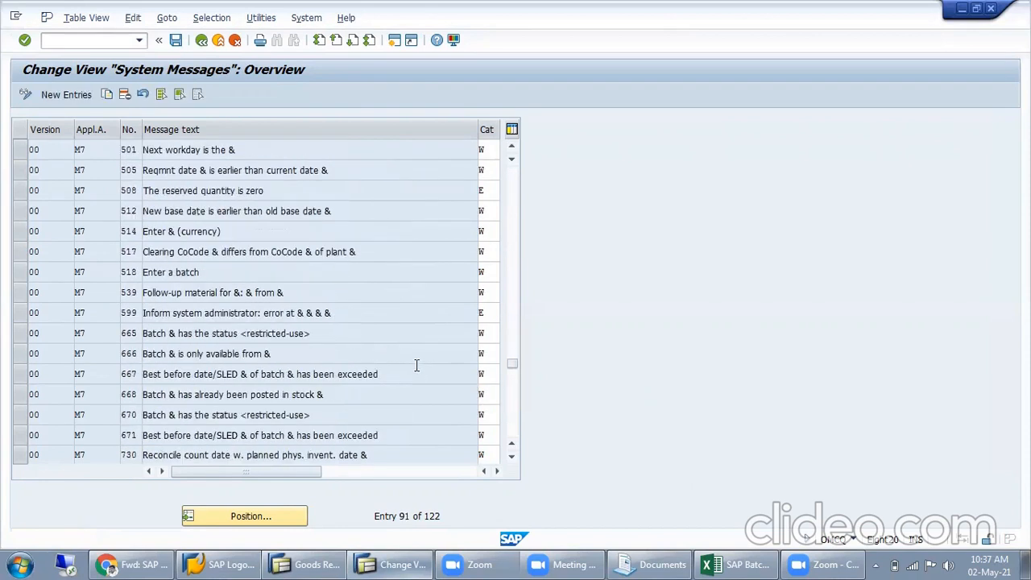
scroll(416, 368, "down", 2)
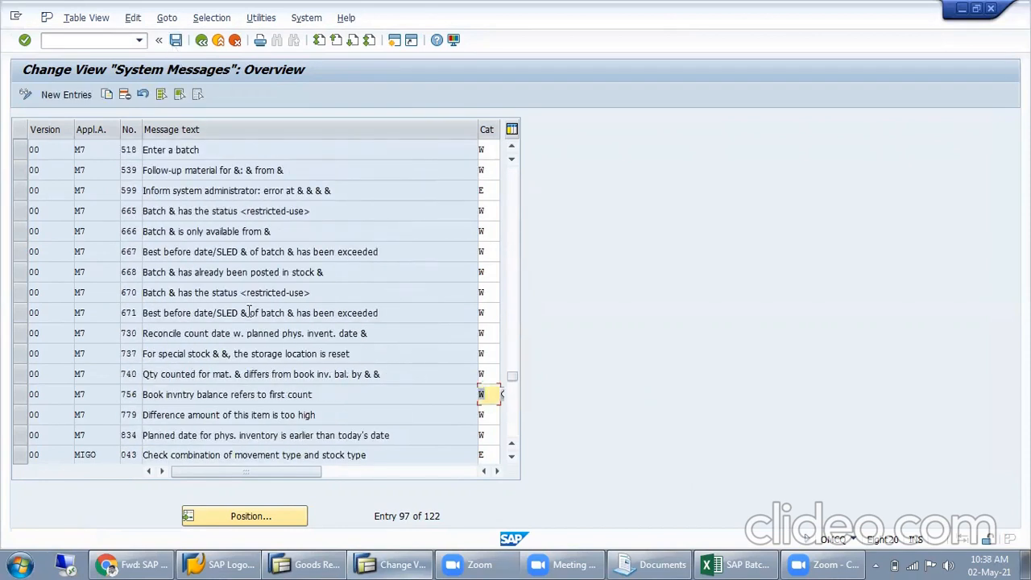
left_click_drag(513, 376, 527, 159)
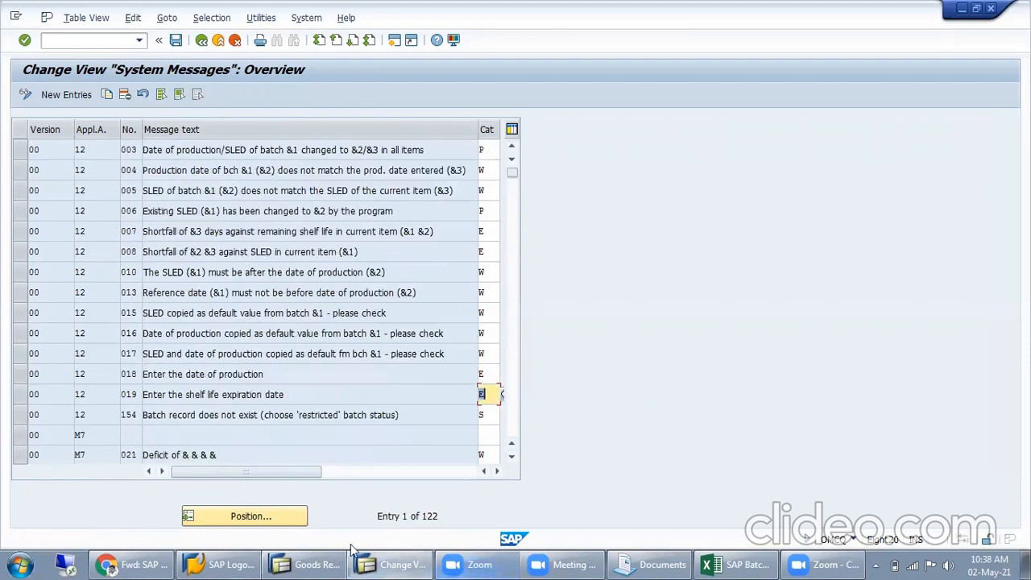
Step: Examine the exceeded quantity, material and plant named in the stock-in-transit error's long text
left_click(307, 564)
left_click(386, 564)
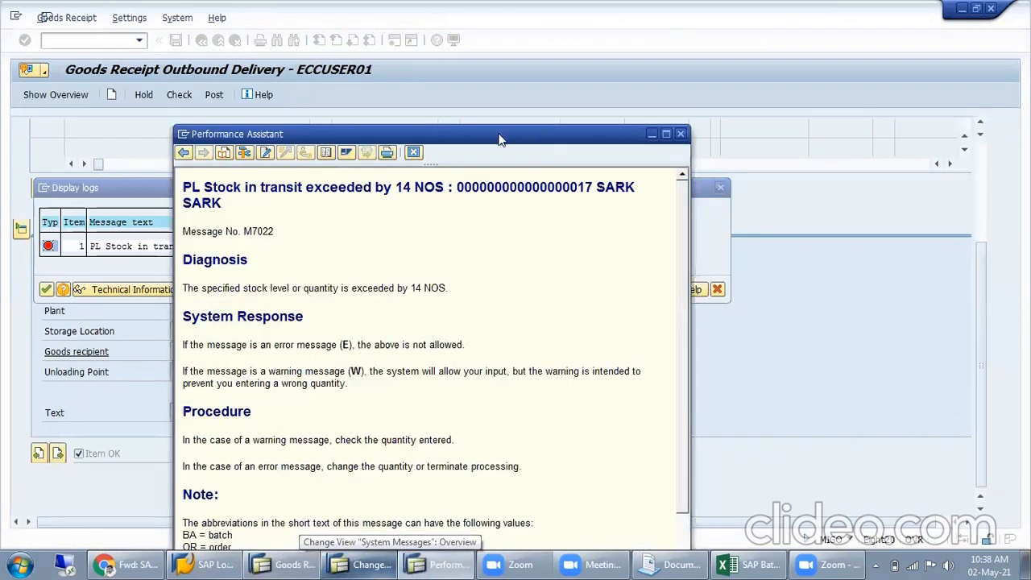
left_click_drag(499, 139, 507, 82)
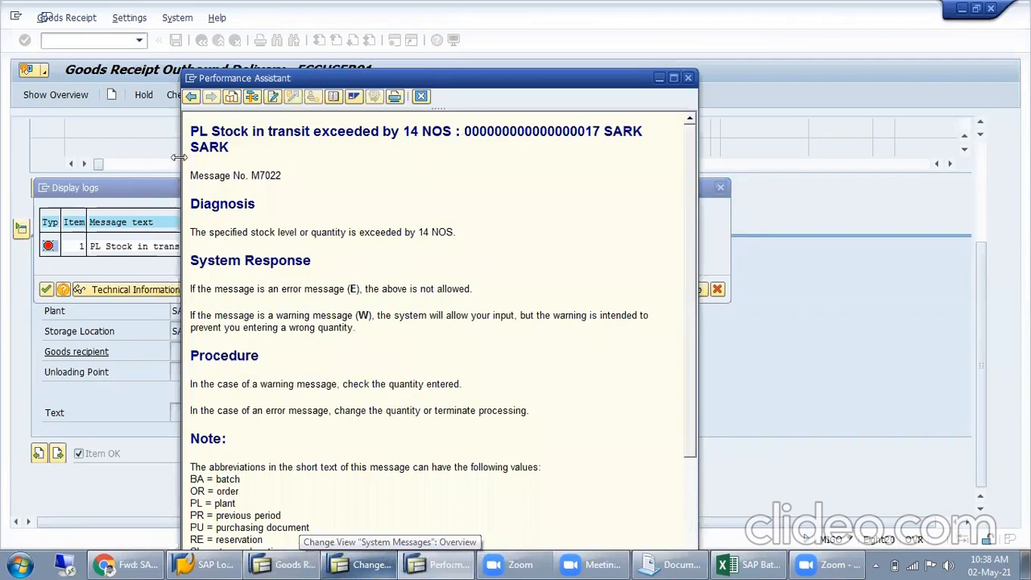
left_click_drag(191, 132, 402, 139)
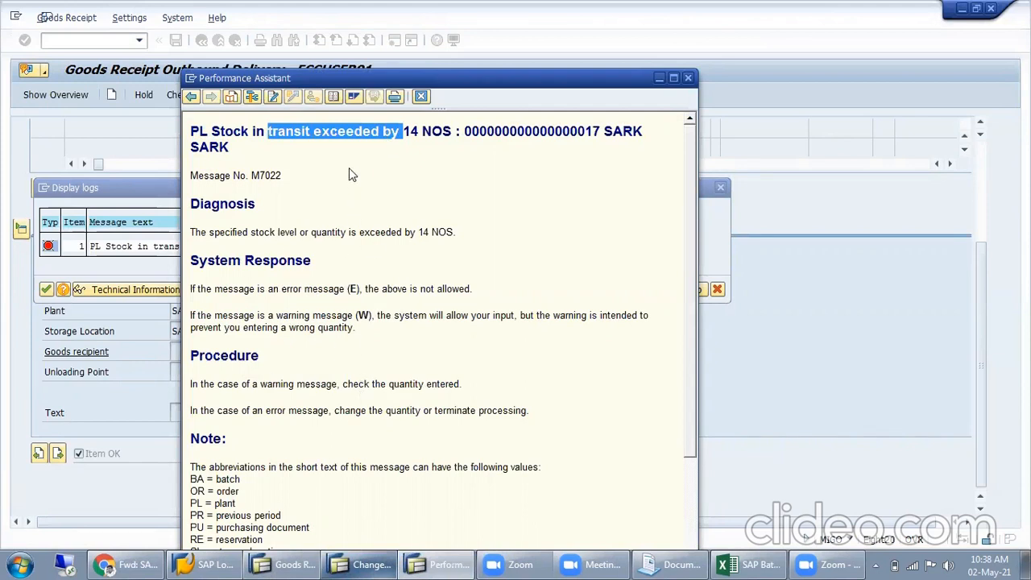
left_click(397, 135)
left_click_drag(262, 136, 333, 133)
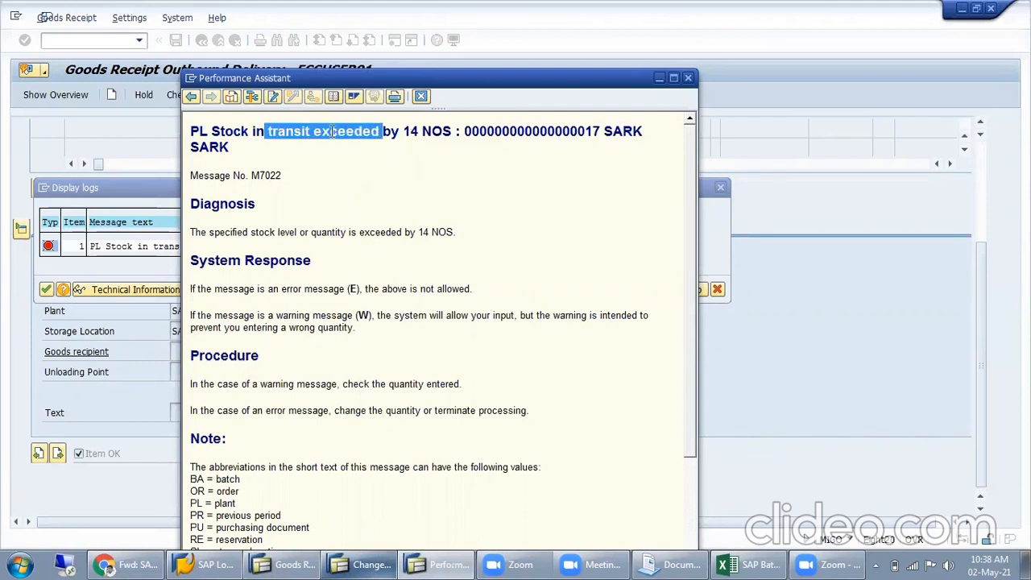
left_click_drag(402, 131, 625, 151)
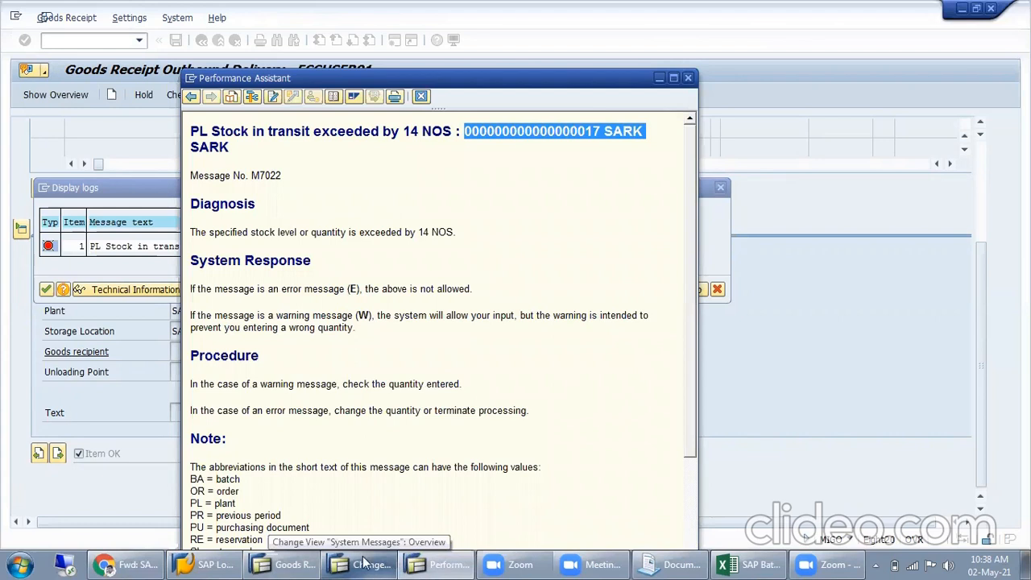
Step: Close the message log and check material 17's stock in transfer at each plant in the MMBE stock overview
left_click(276, 565)
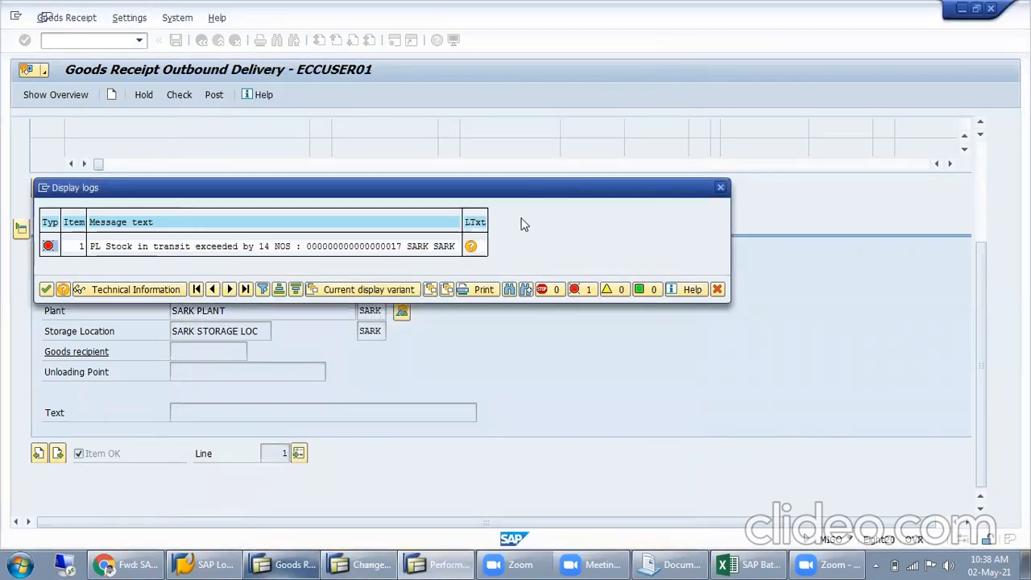
left_click(720, 187)
left_click(119, 39)
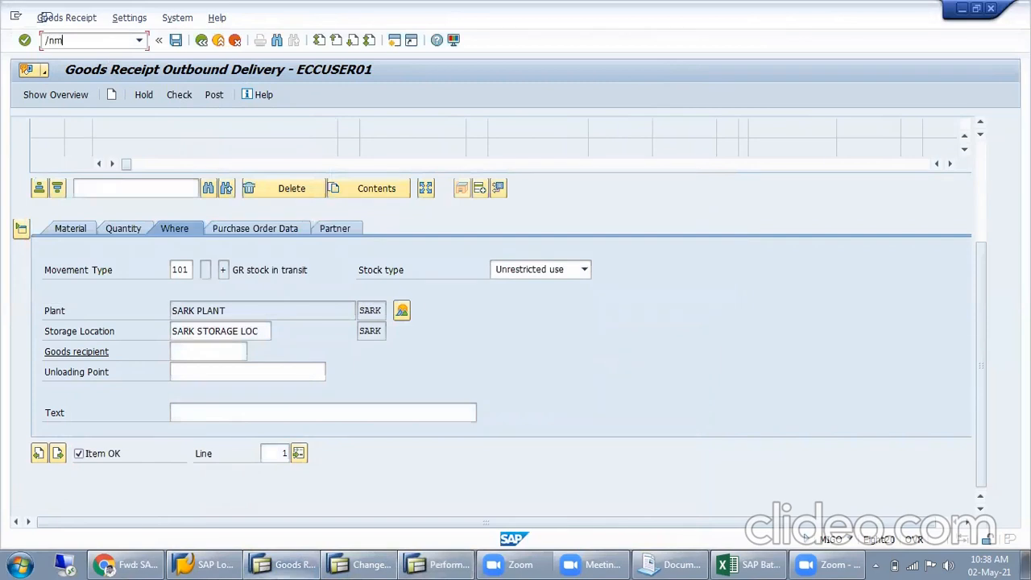
key("Return")
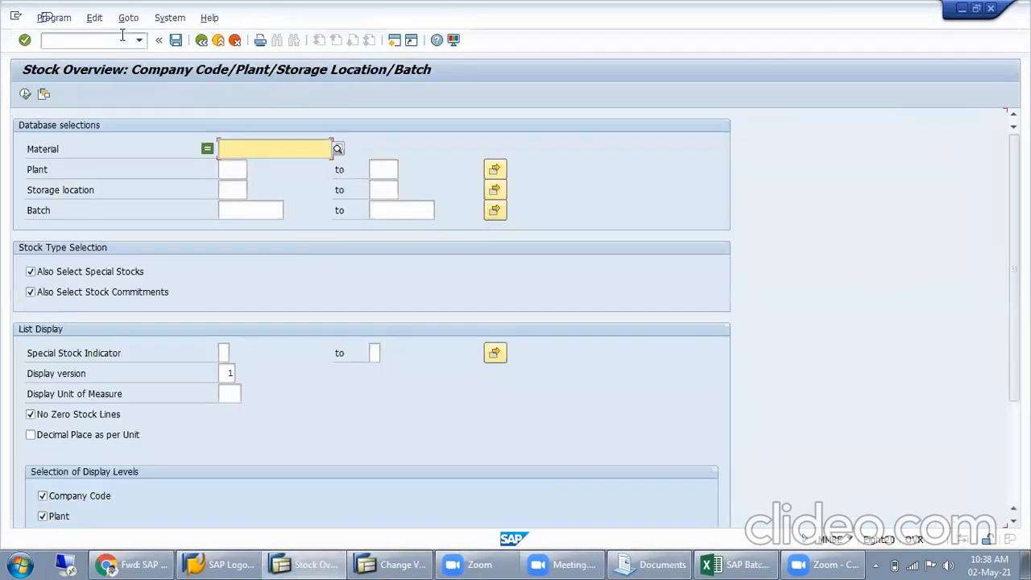
type("17")
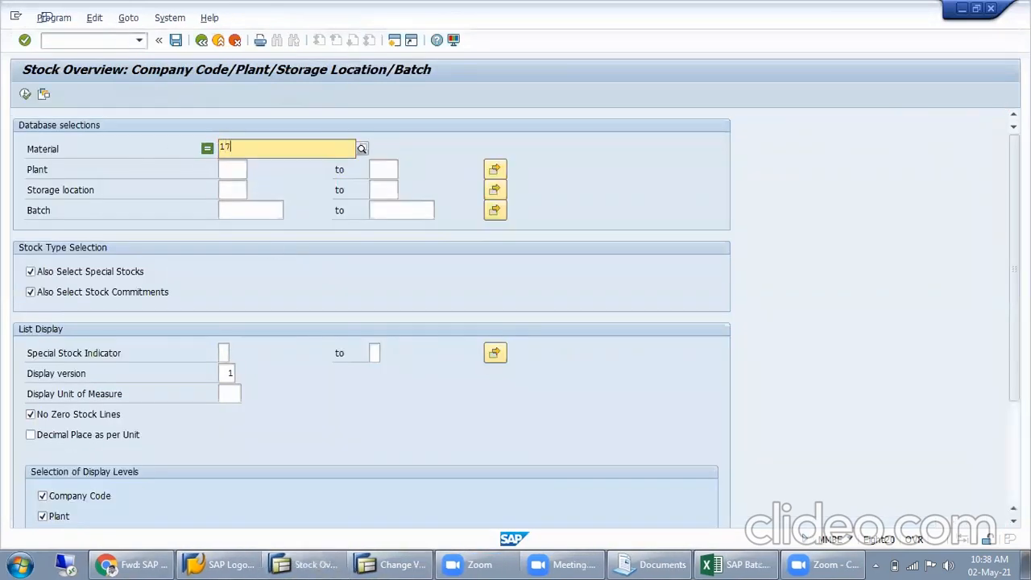
left_click(25, 94)
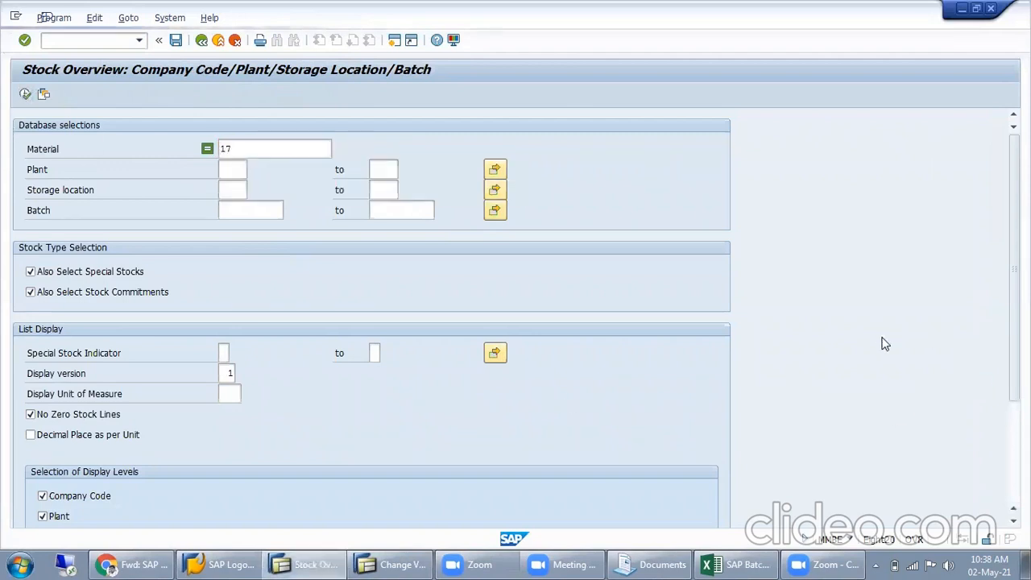
left_click(784, 360)
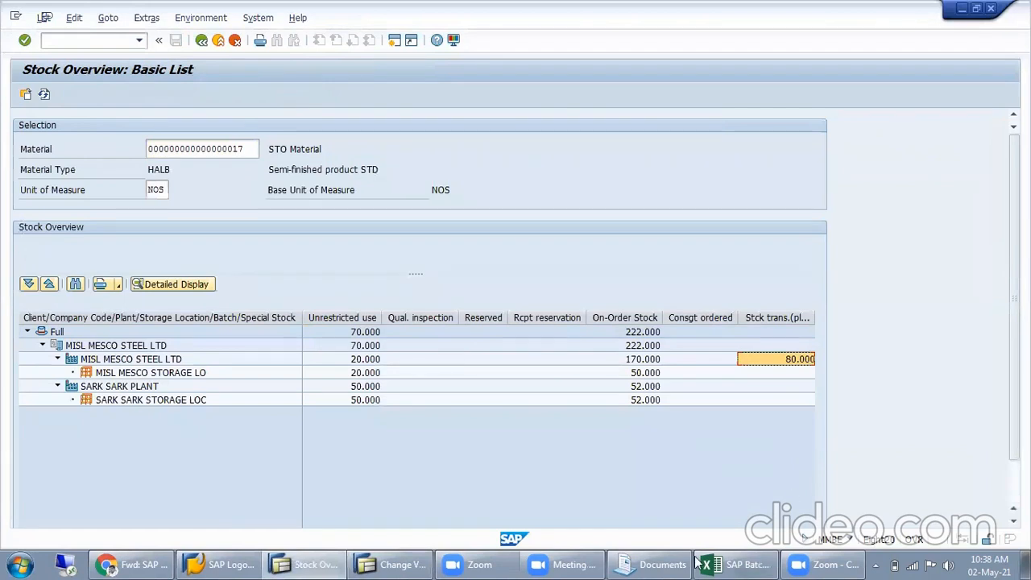
Step: Start MIGO in the system messages session and load the outbound delivery for STO Material into a goods receipt
left_click(411, 564)
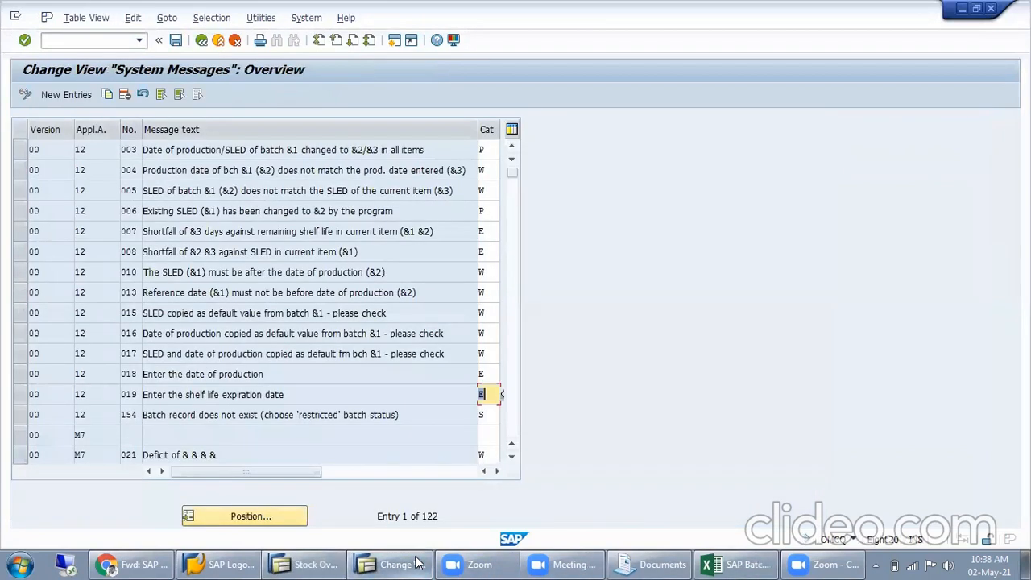
left_click(416, 564)
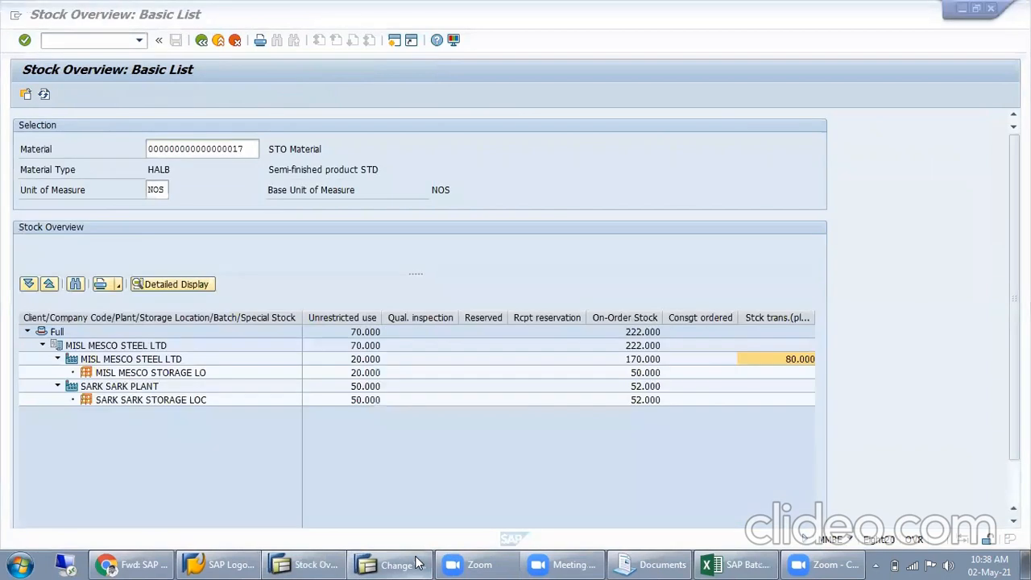
left_click(417, 564)
left_click(111, 40)
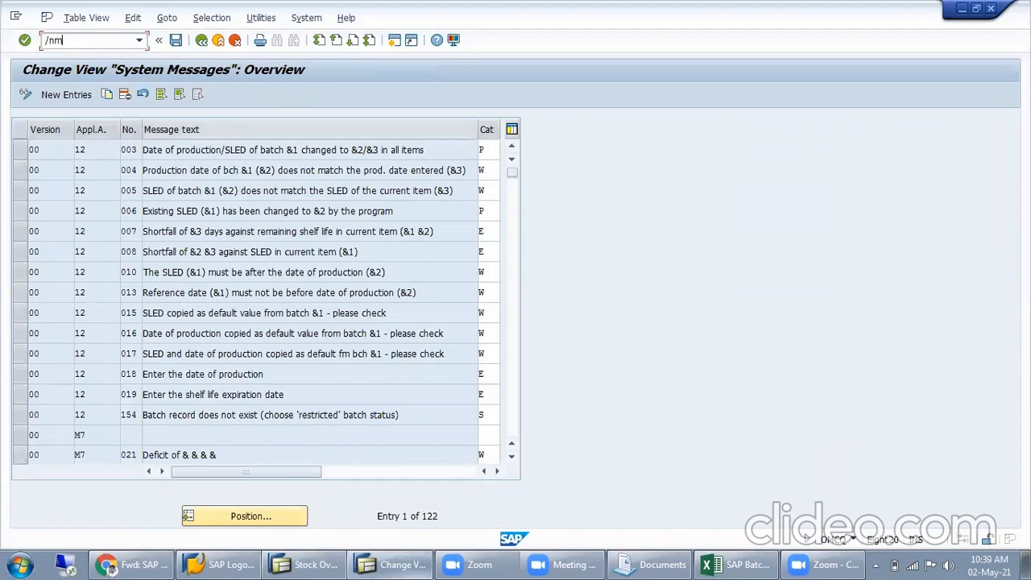
key("Return")
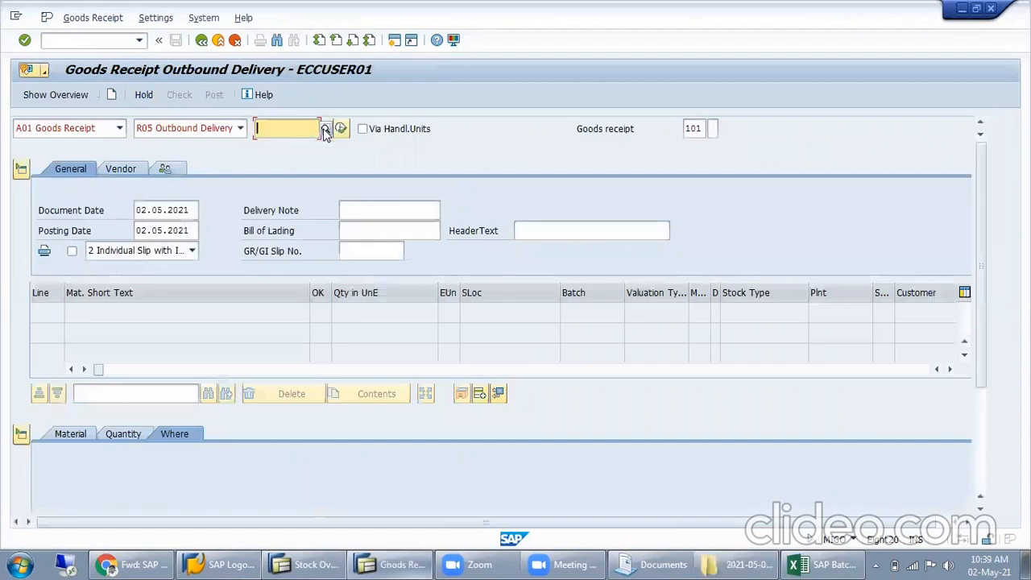
left_click(325, 130)
key("Down")
key("Return")
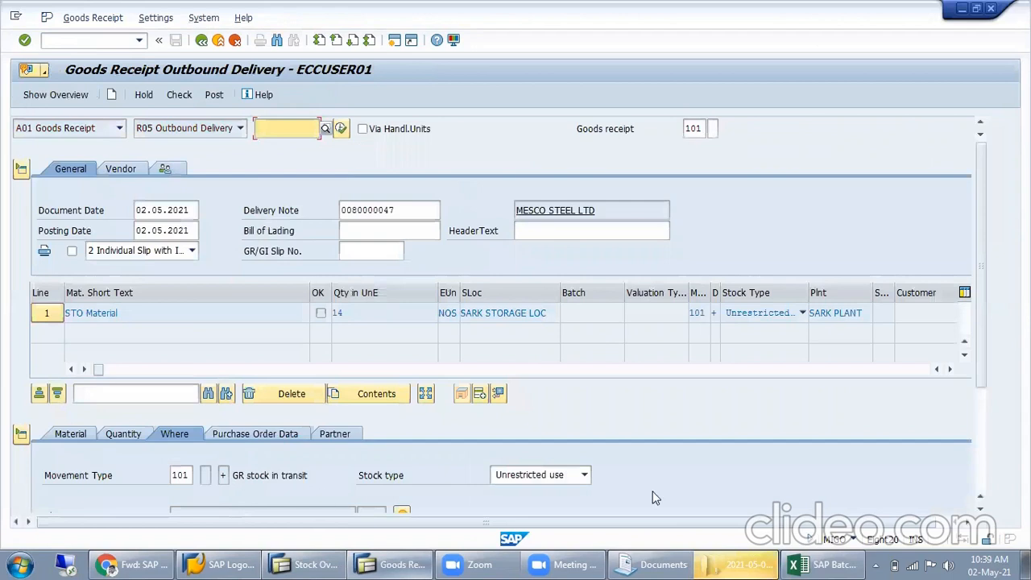
Step: Mark the STO Material item as OK and run a check on the goods receipt
left_click(984, 403)
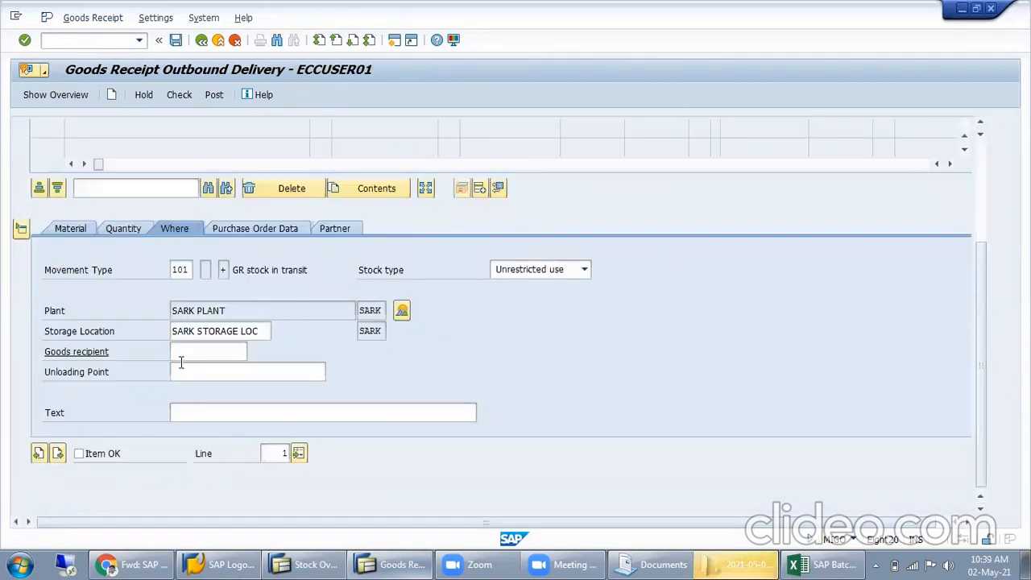
left_click(90, 456)
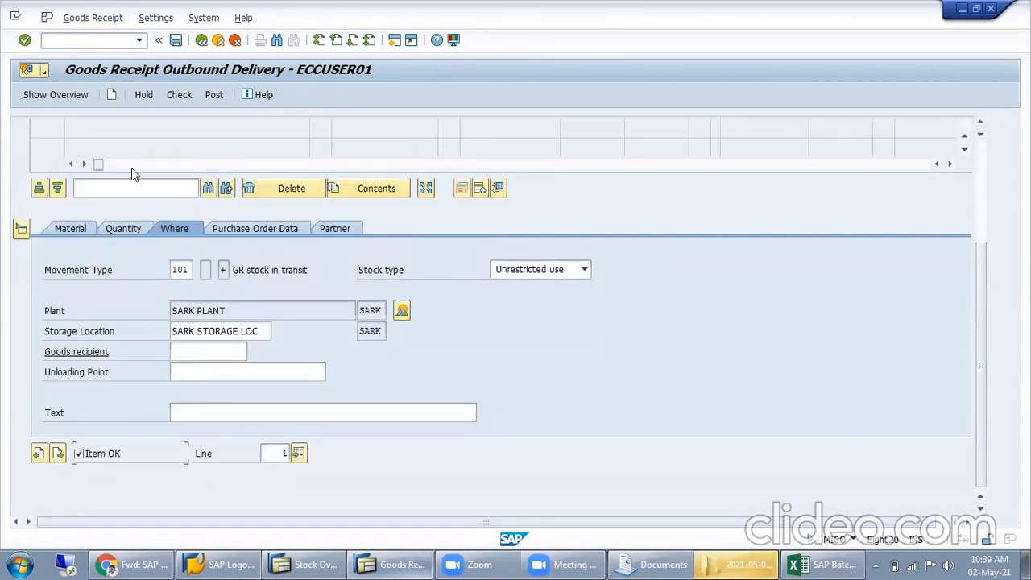
left_click(179, 94)
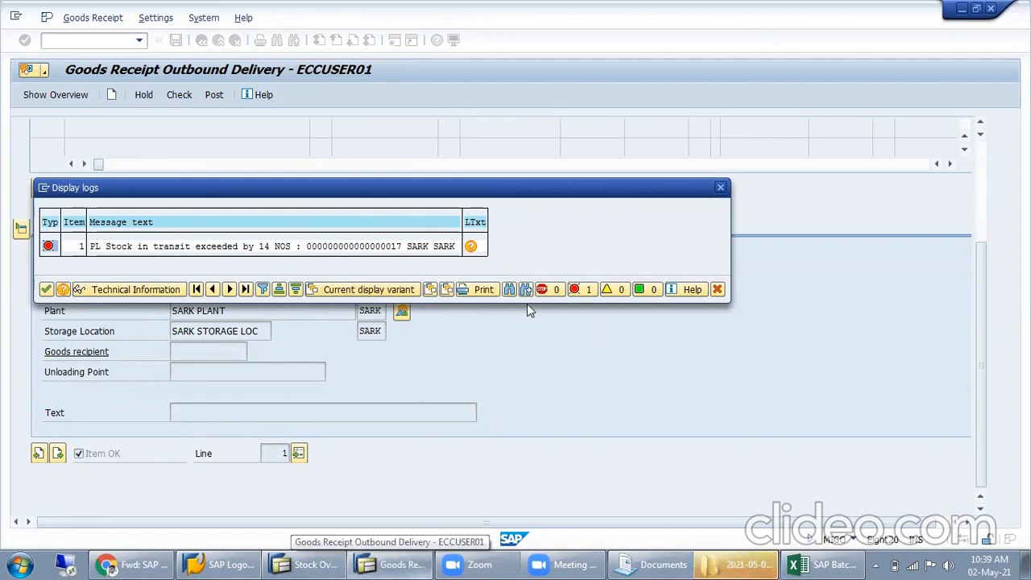
left_click(388, 563)
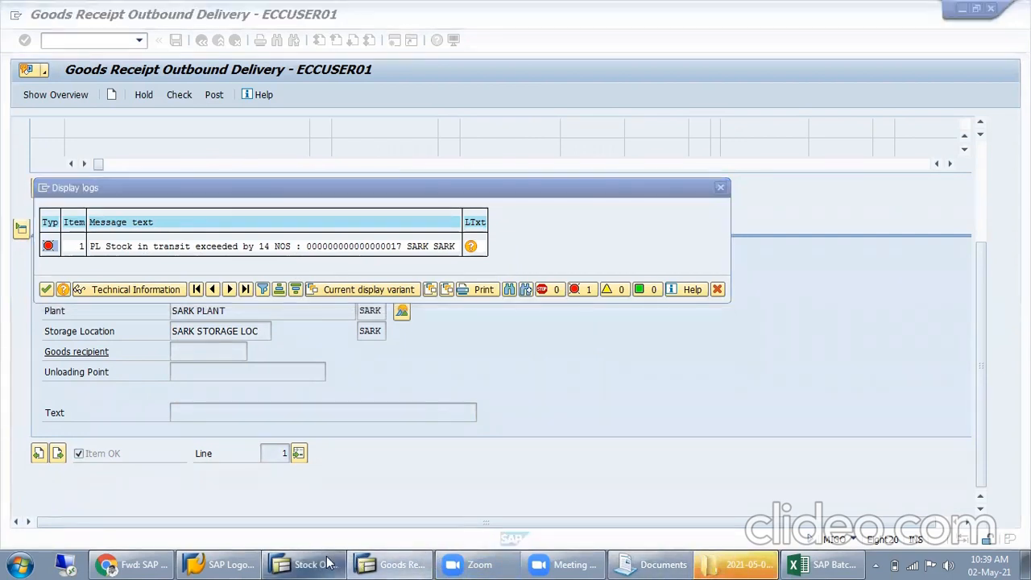
Step: List the system-wide user sessions with AL08 in the stock overview session, look over the client hosts, and exit the list
left_click(328, 563)
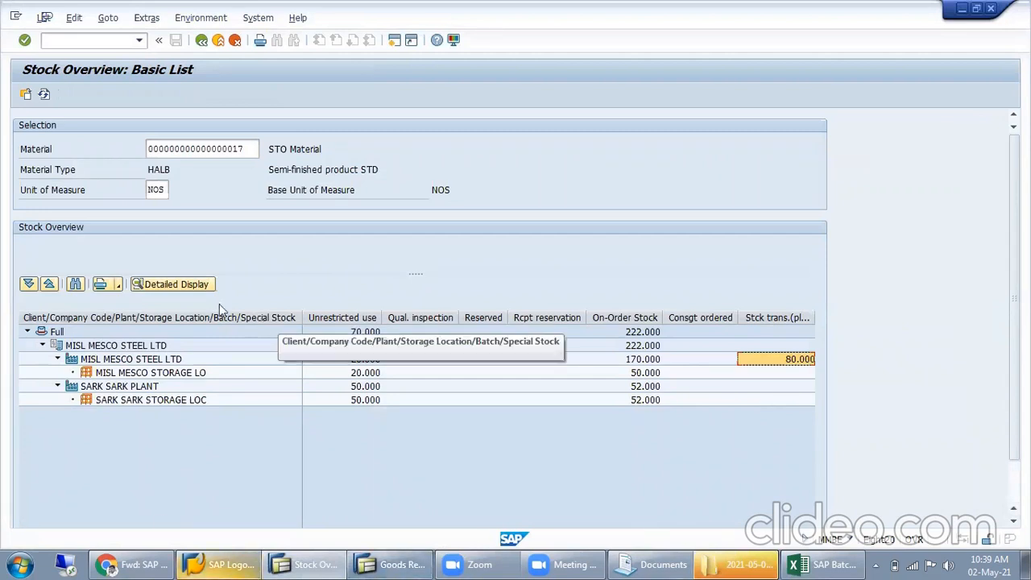
left_click(86, 44)
type("/na")
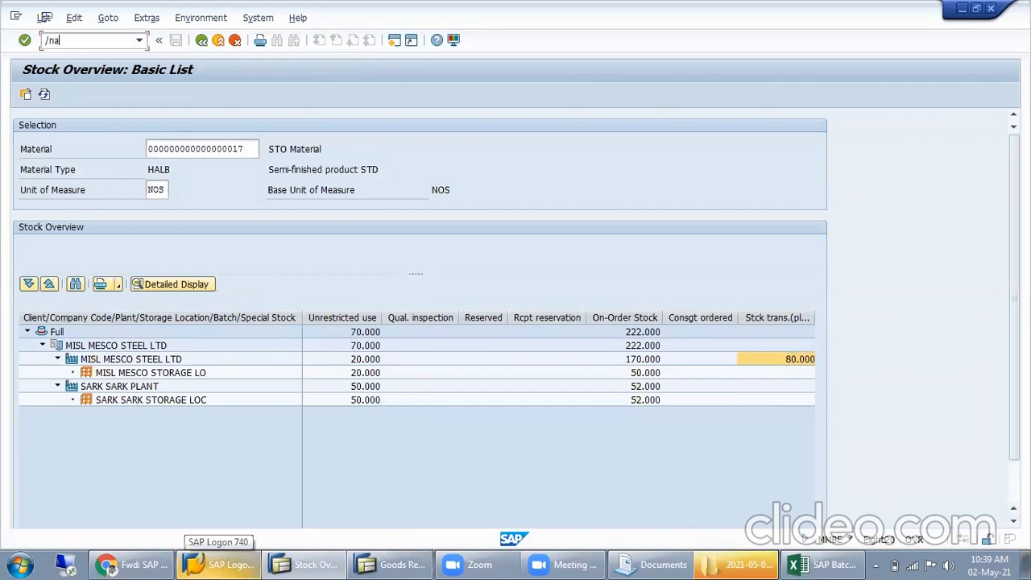
type("l08")
key("Return")
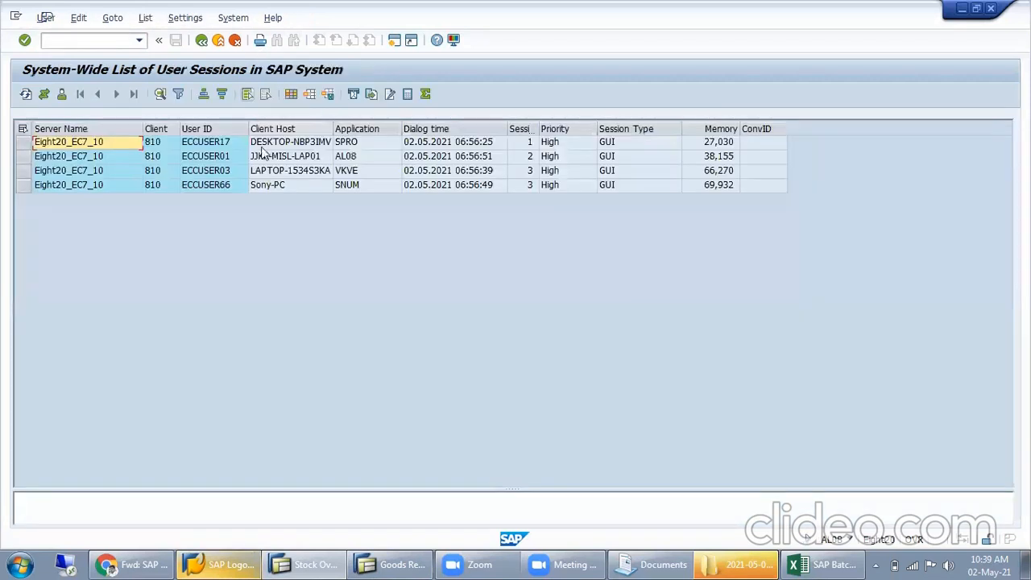
left_click(279, 145)
left_click(277, 159)
left_click(279, 172)
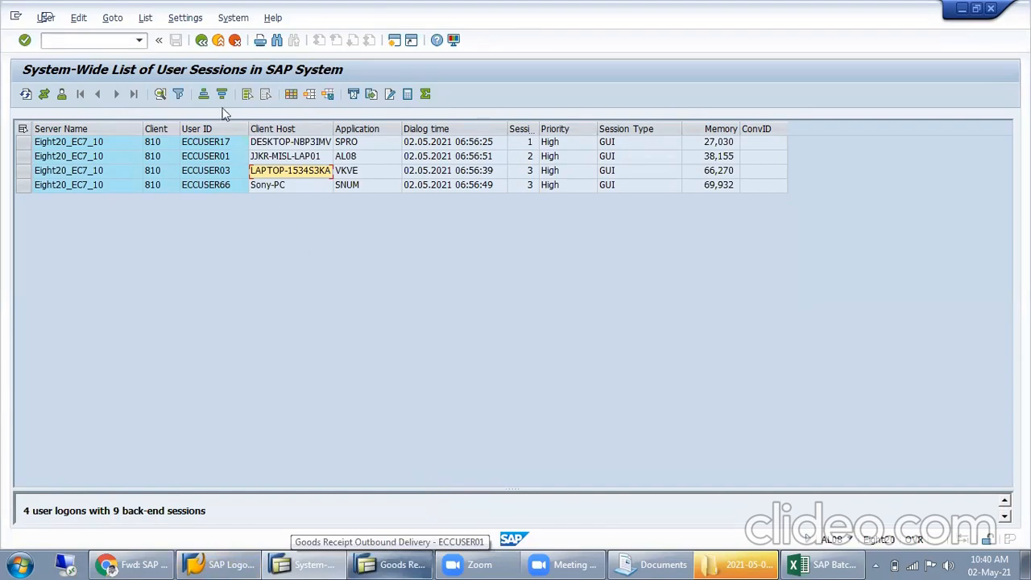
left_click(232, 45)
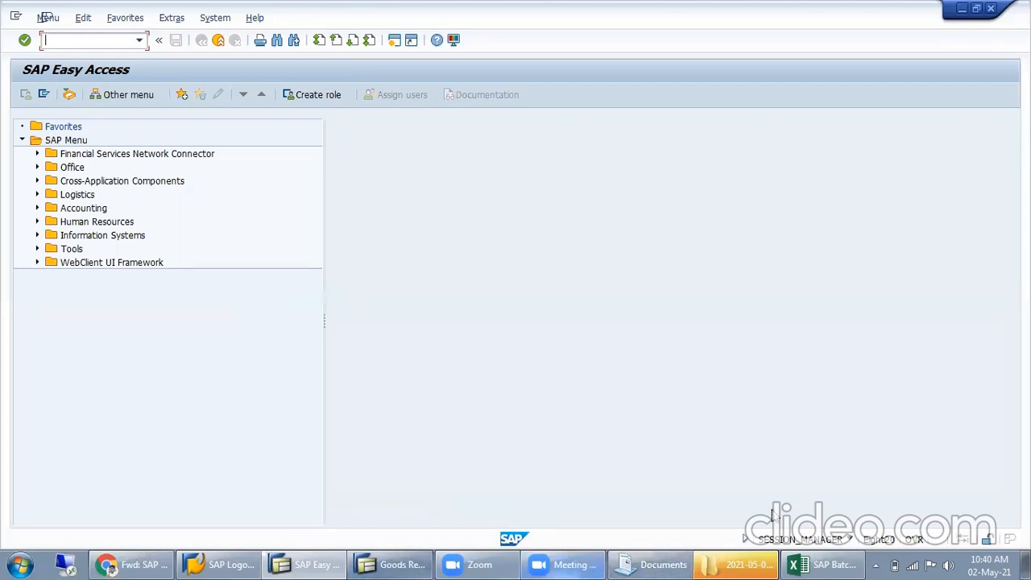
Step: Review the MIGO goods receipt note in the Excel sheet, return to the SAP goods receipt and close its message log
left_click(810, 563)
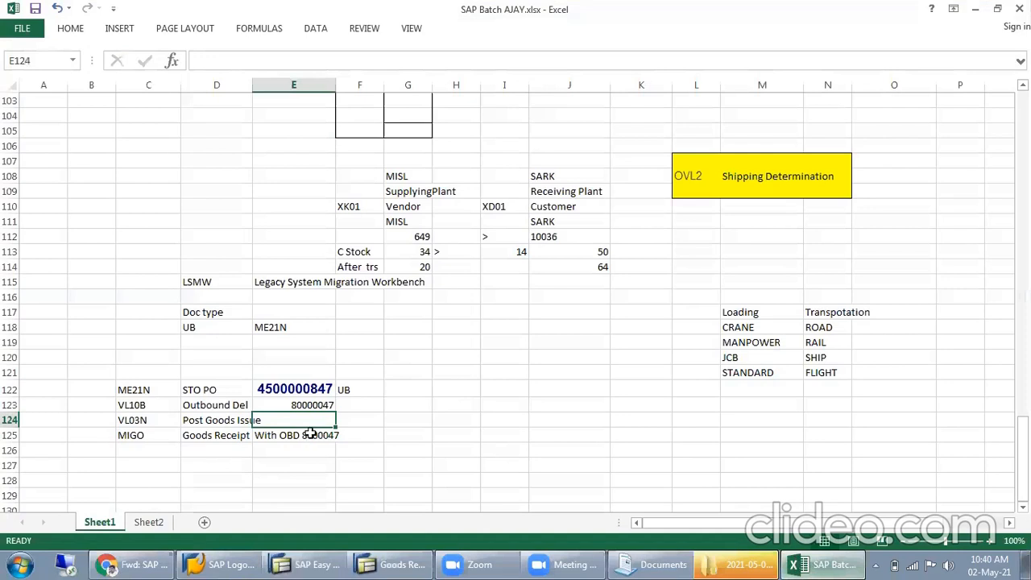
left_click(270, 442)
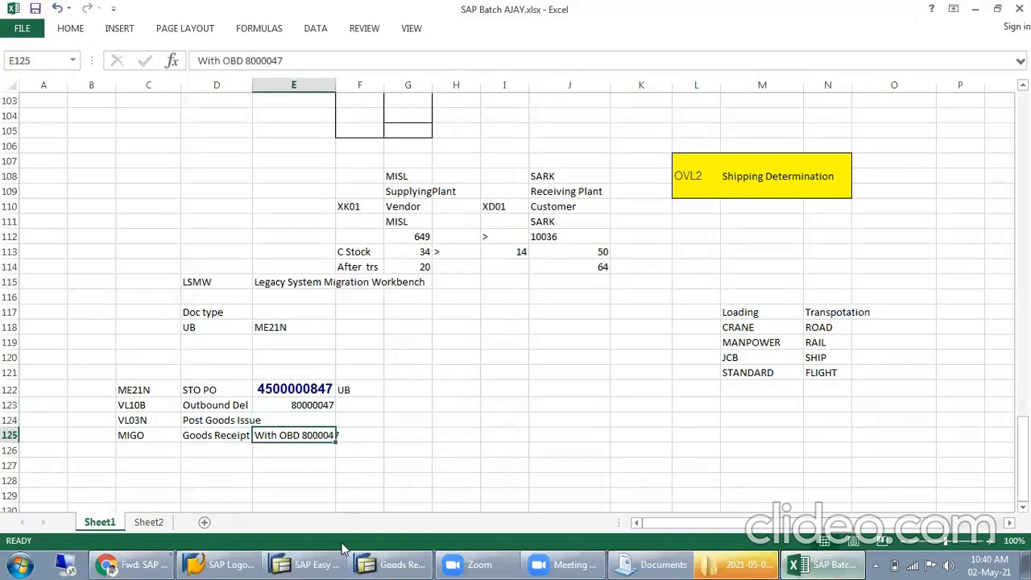
left_click(391, 564)
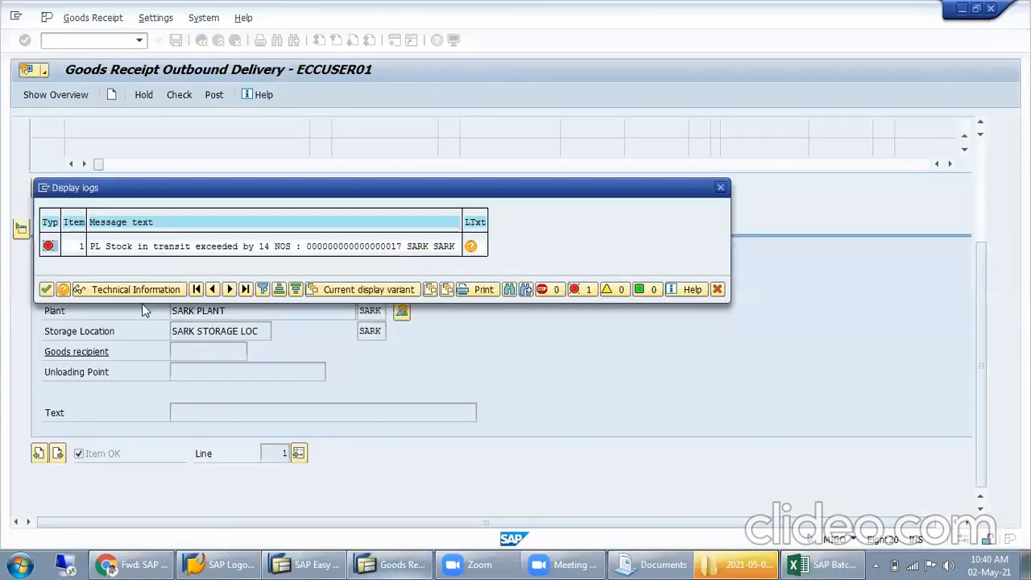
left_click(46, 289)
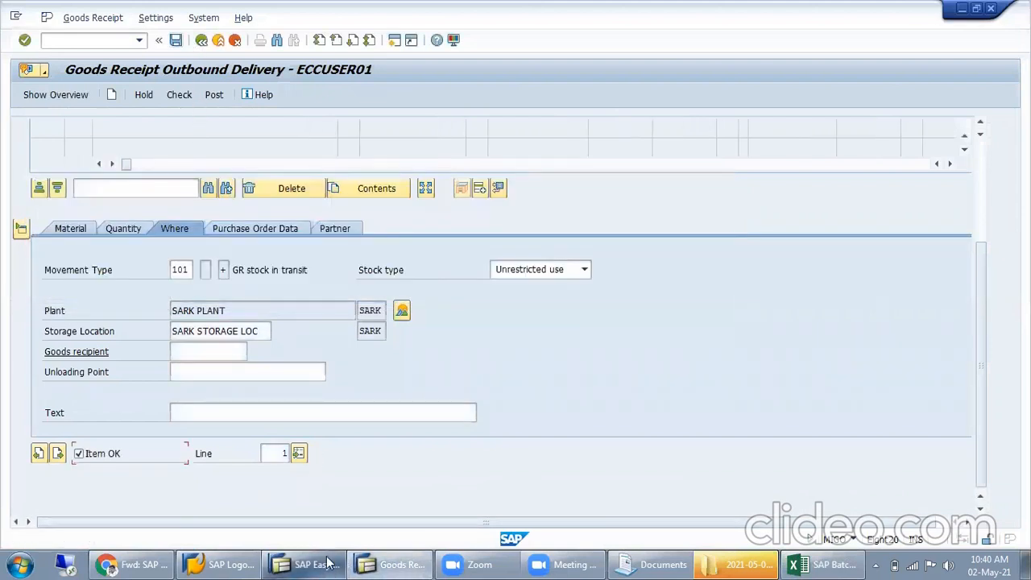
Step: Run the MMBE stock overview for material 17 in the other SAP session and examine MISL's stock in transfer
left_click(290, 568)
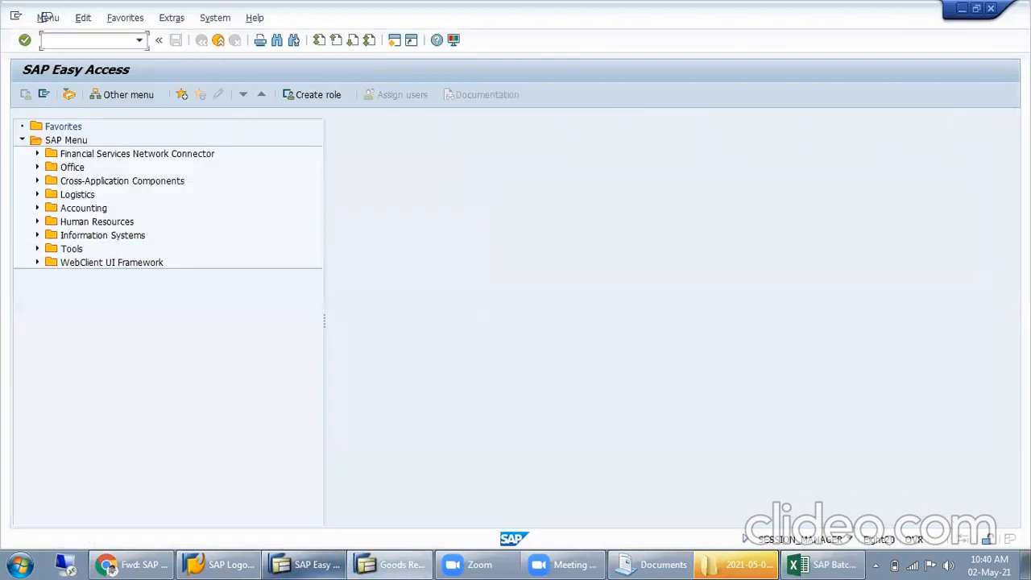
type("mmbe")
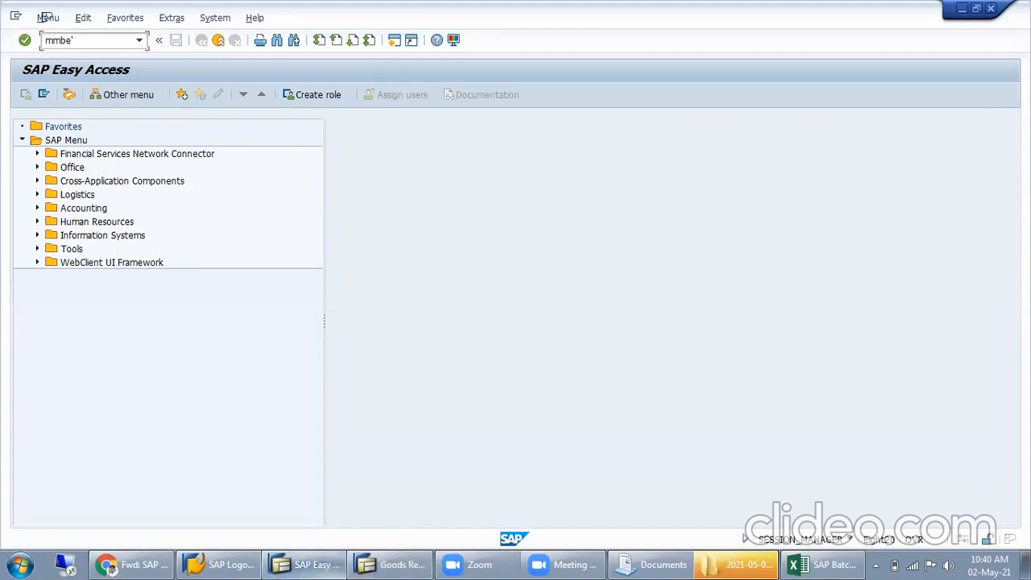
key("Return")
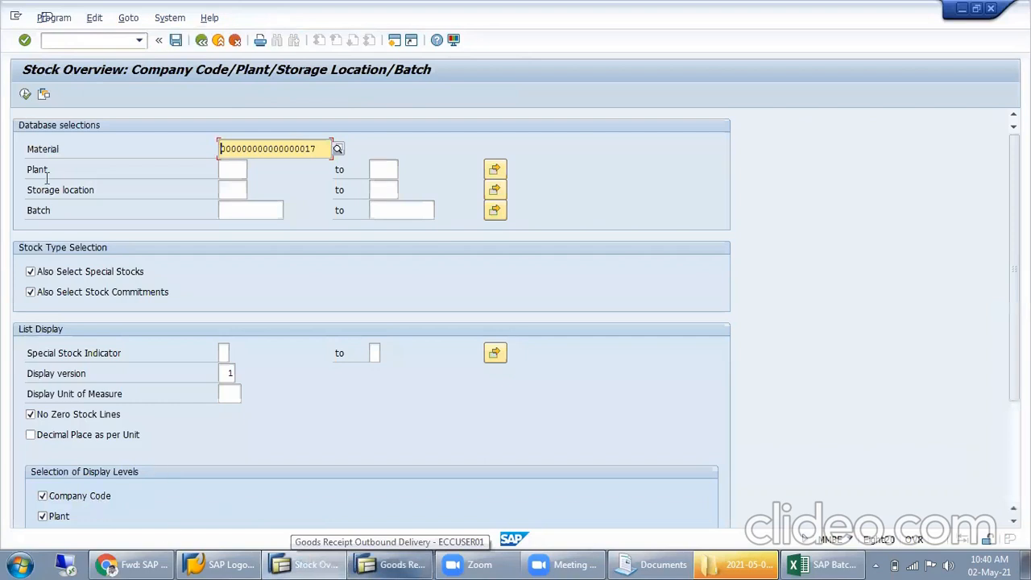
left_click(25, 93)
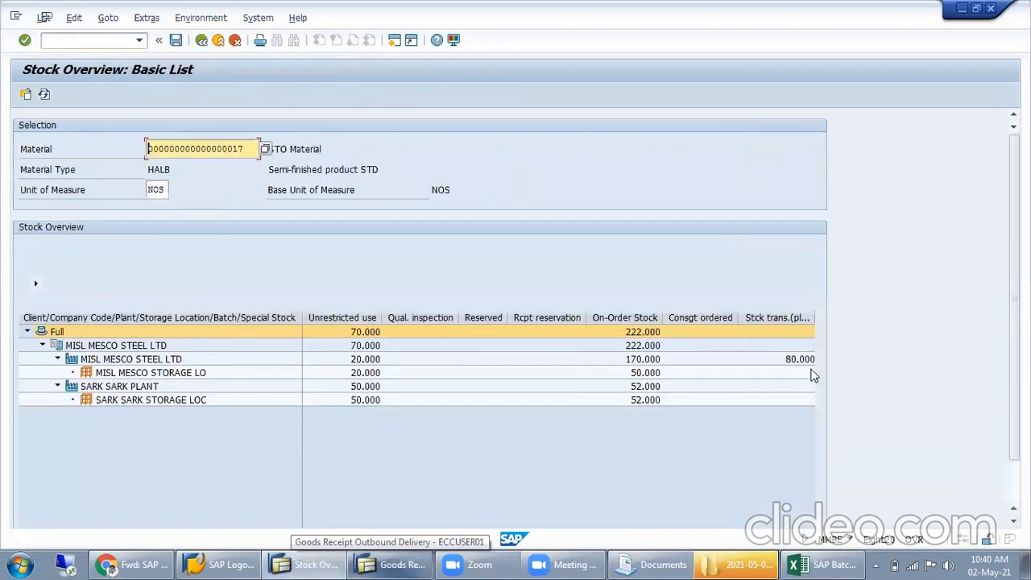
left_click(808, 360)
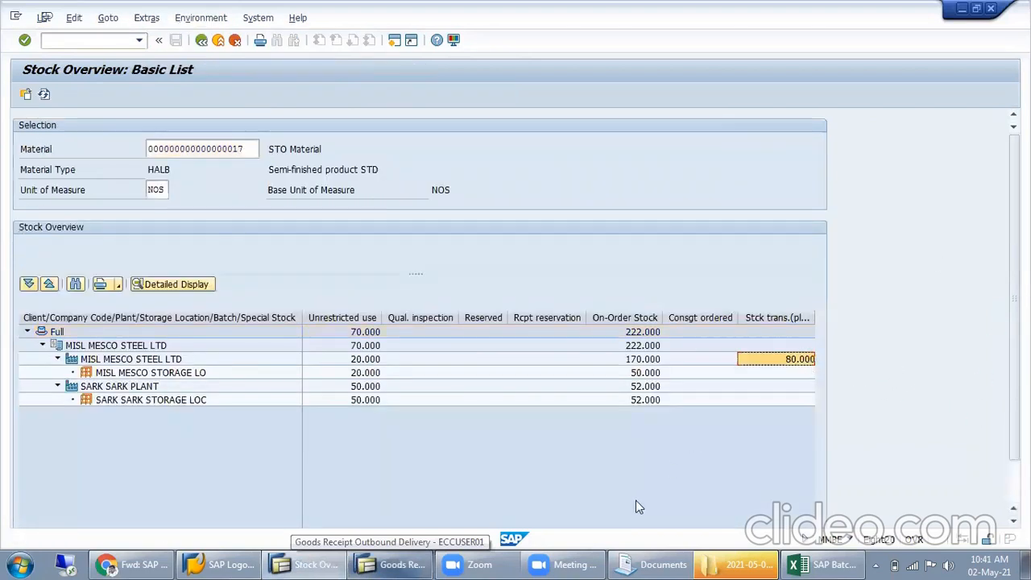
Step: Compare the SARK storage location's unrestricted stock with MISL's stock in transfer, and leave the stock list
left_click(367, 400)
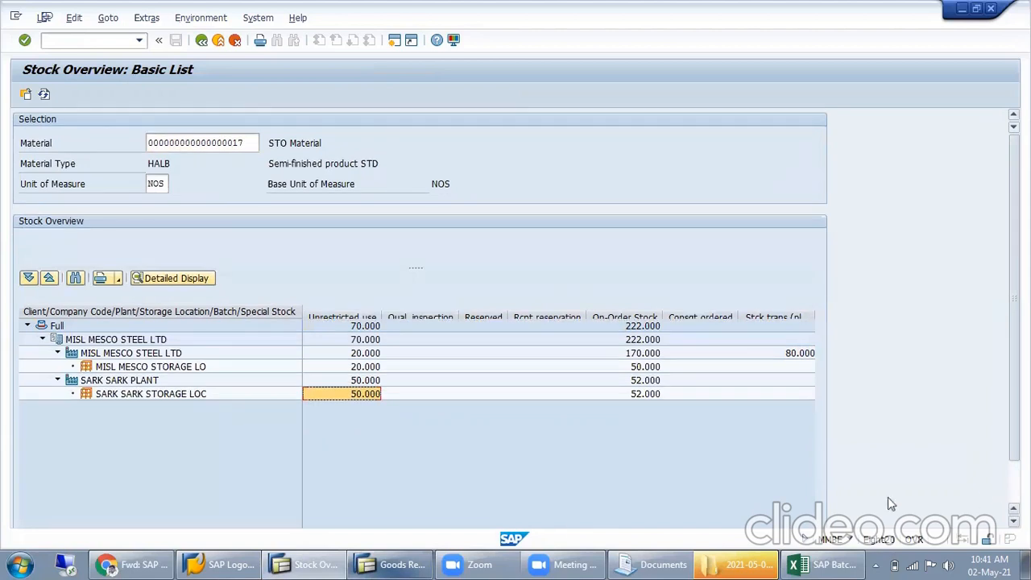
scroll(888, 497, "down", 1)
left_click_drag(538, 509, 317, 509)
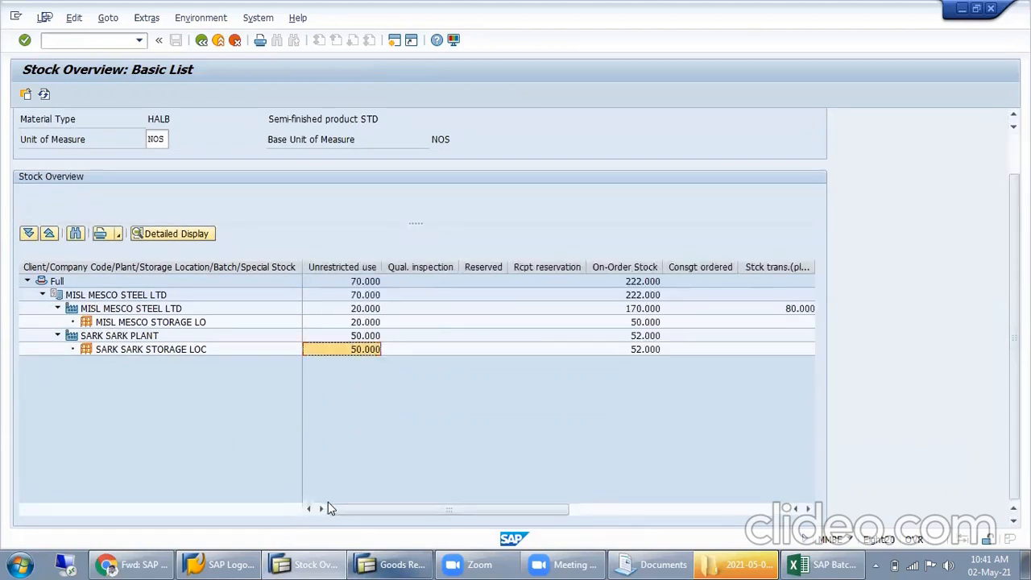
left_click(791, 312)
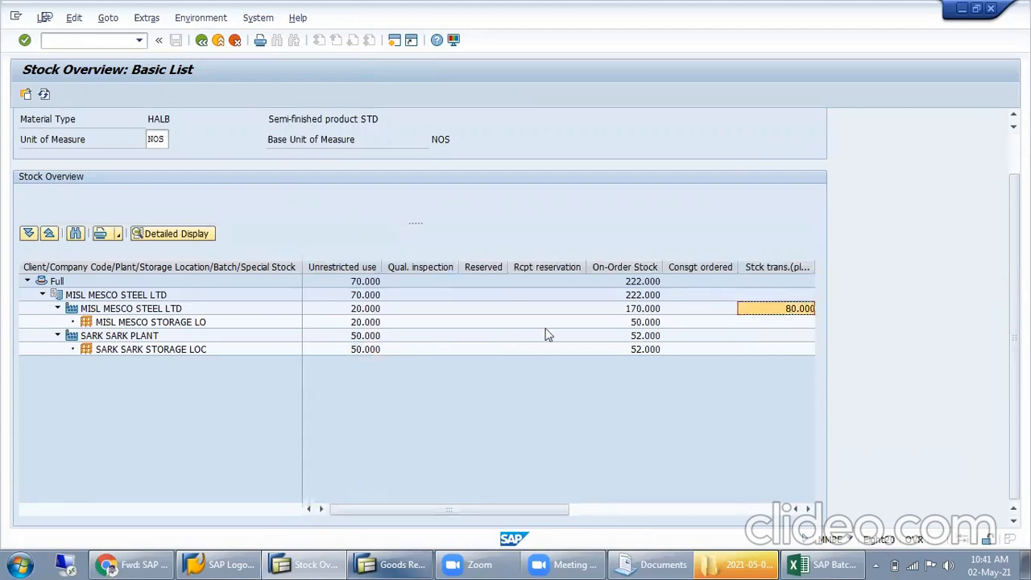
left_click(378, 355)
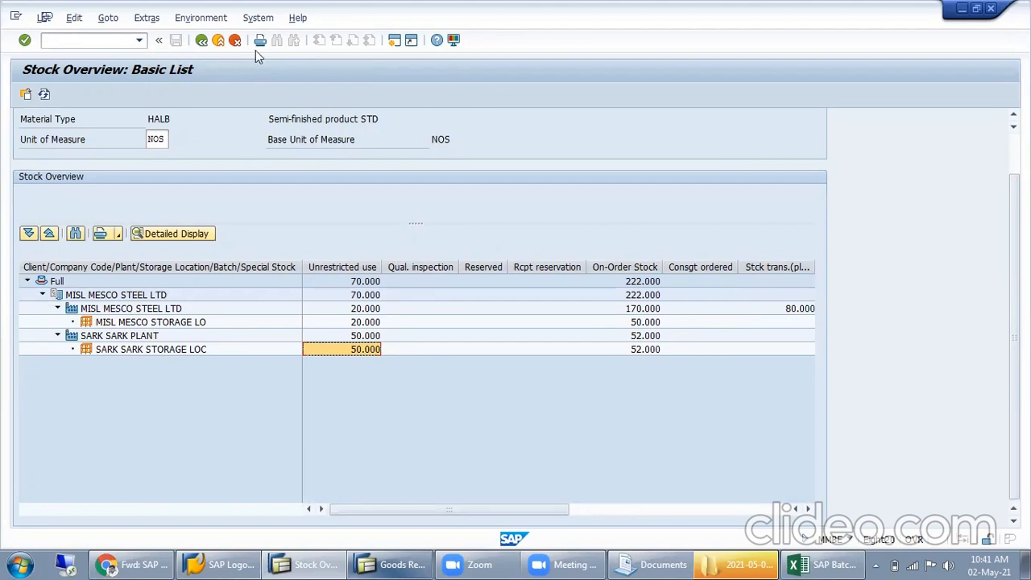
left_click(236, 40)
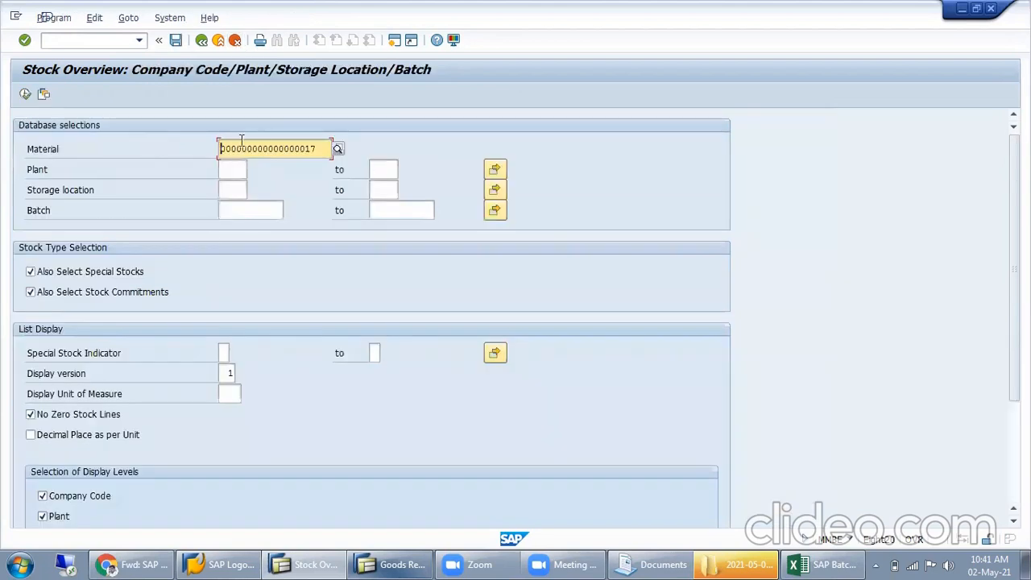